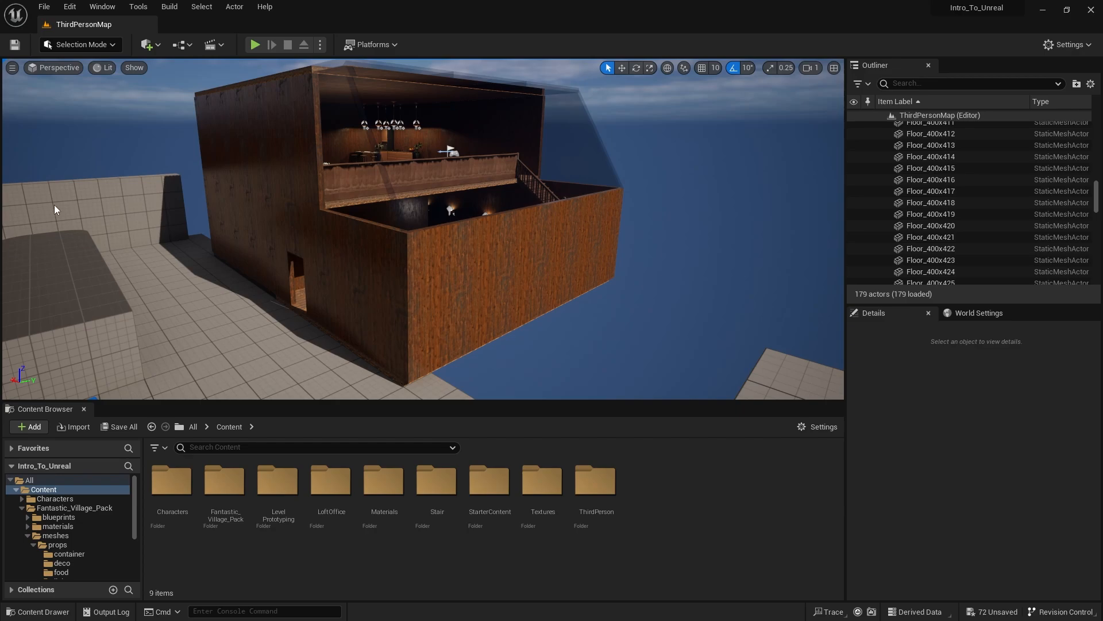
- Play-test the level by walking the character around the building's wooden floor past the desk, and stop the session
right_click_drag(339, 165, 336, 135)
key("w")
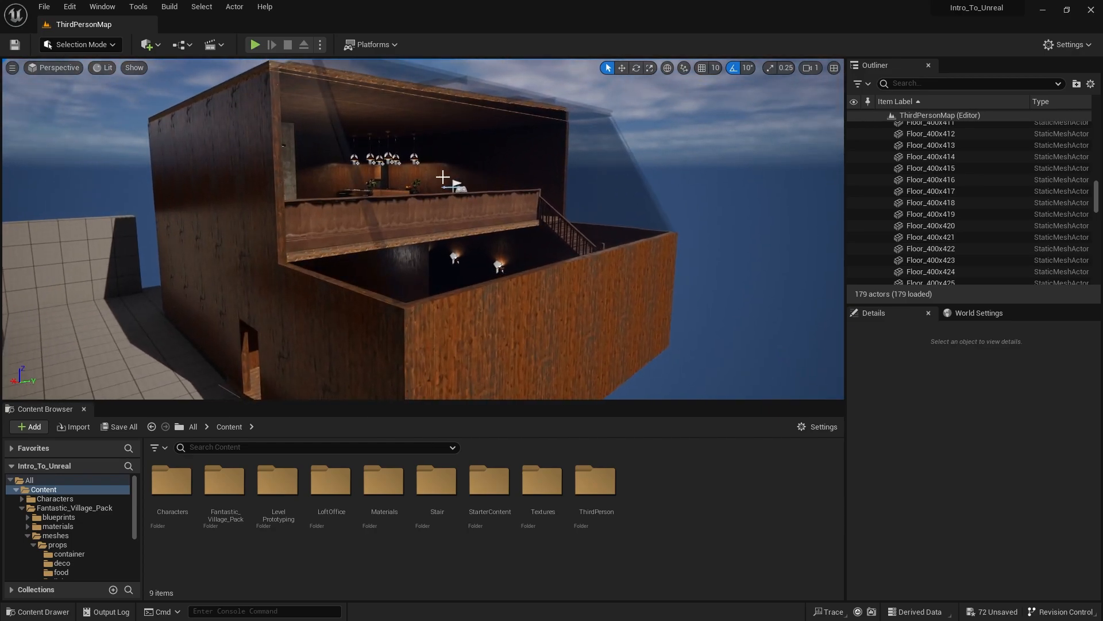
left_click(255, 44)
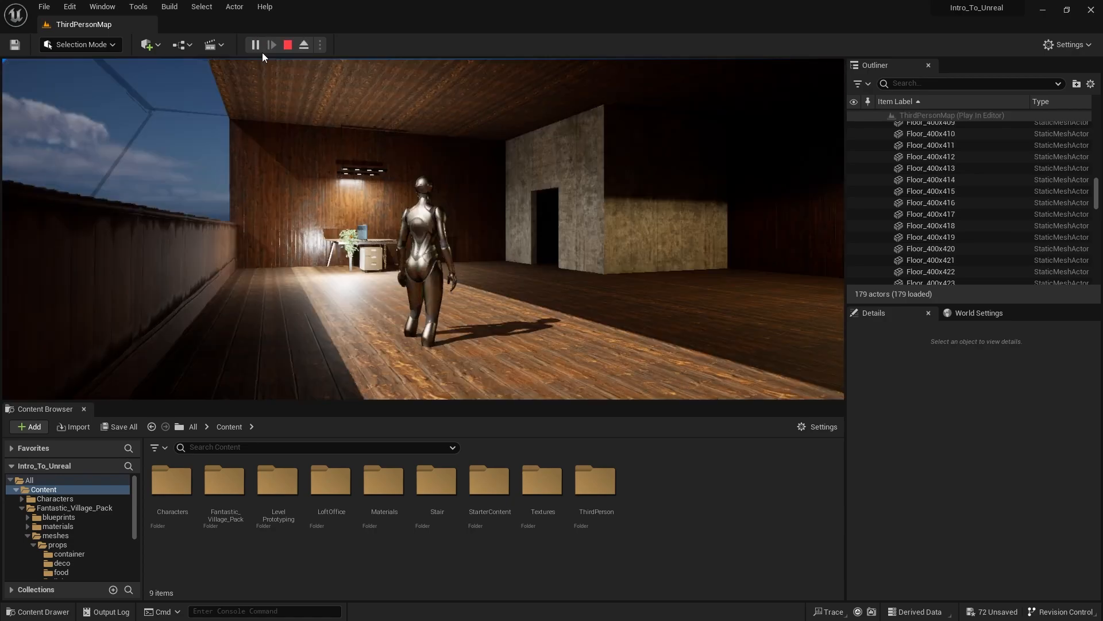
key("w")
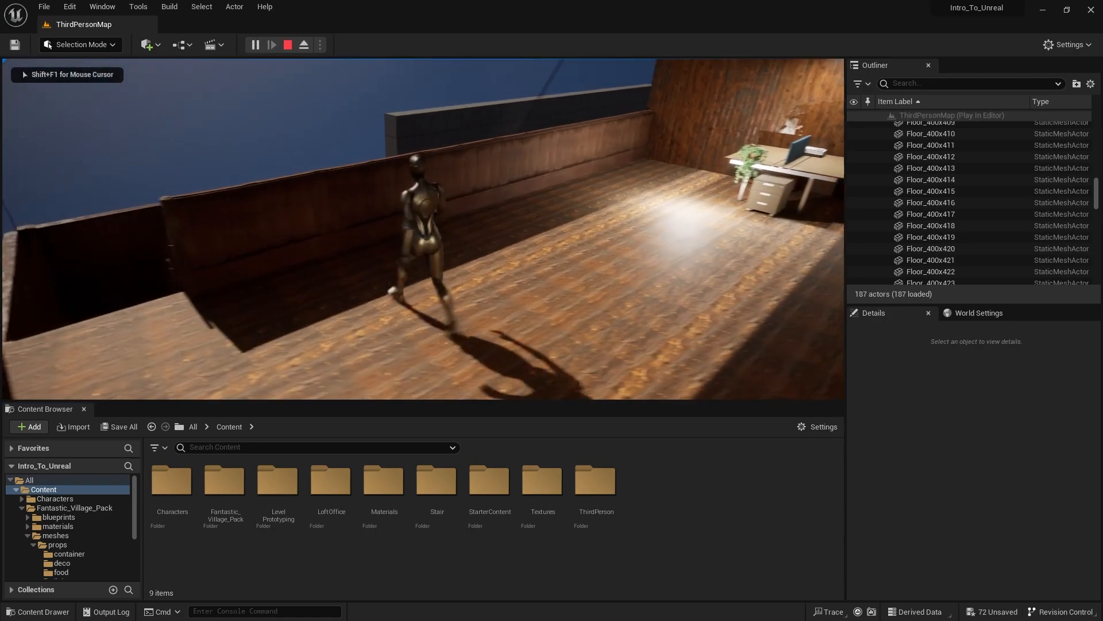
key("w")
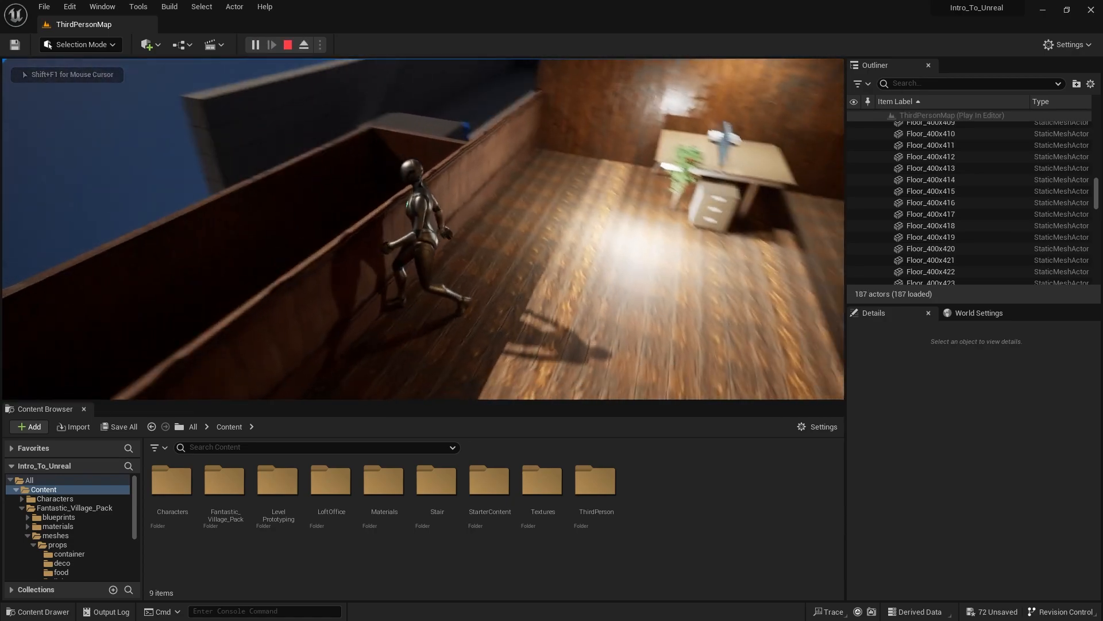
key("w")
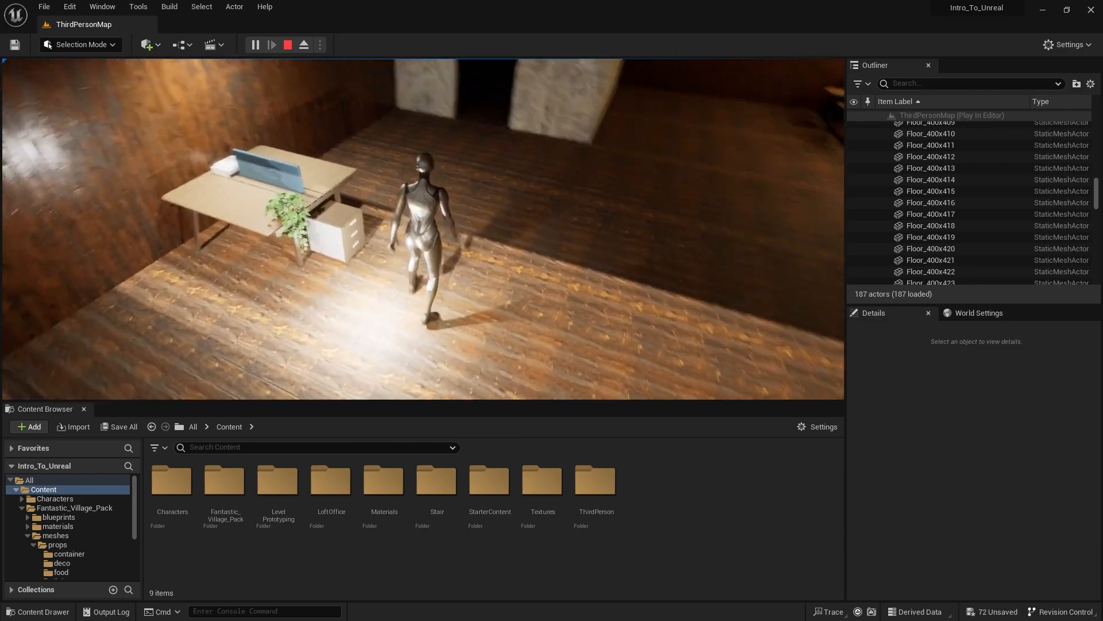
key("w")
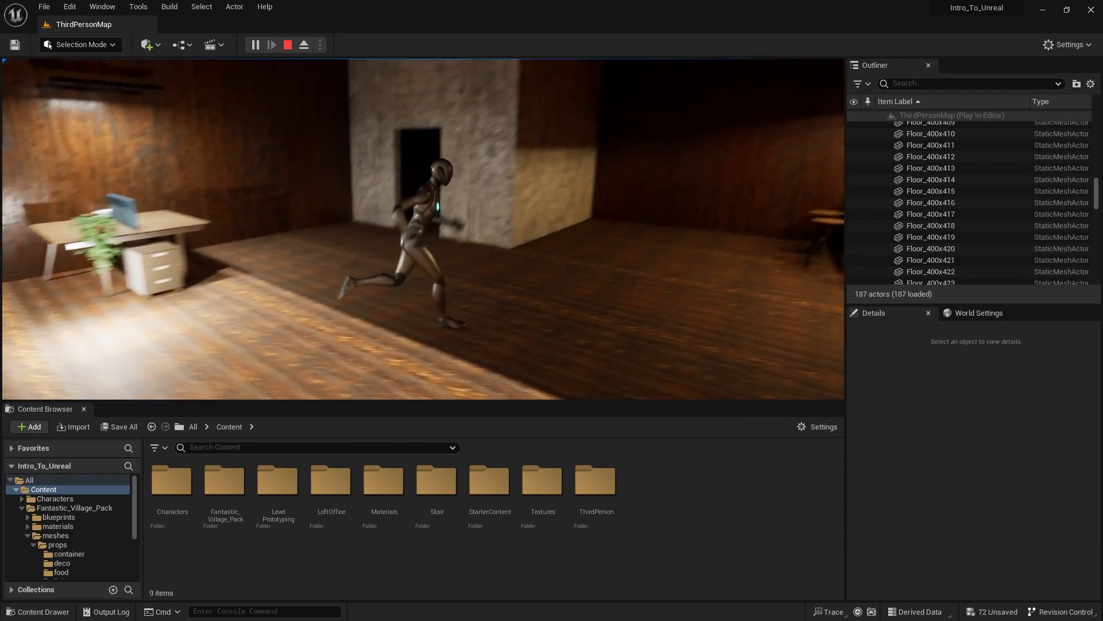
key("s")
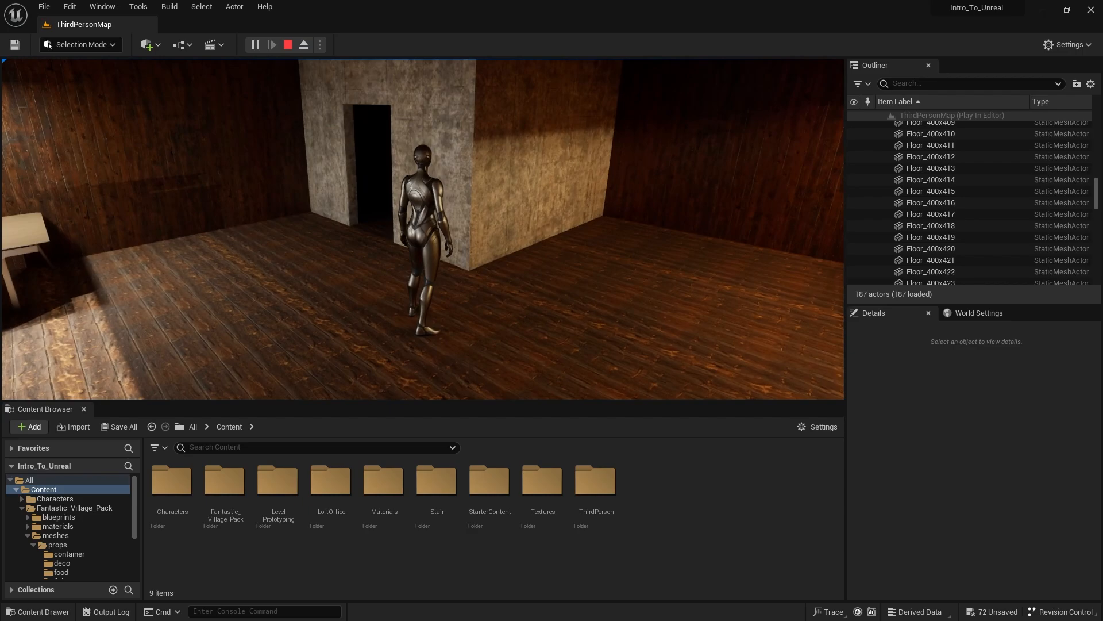
key("a")
key("w")
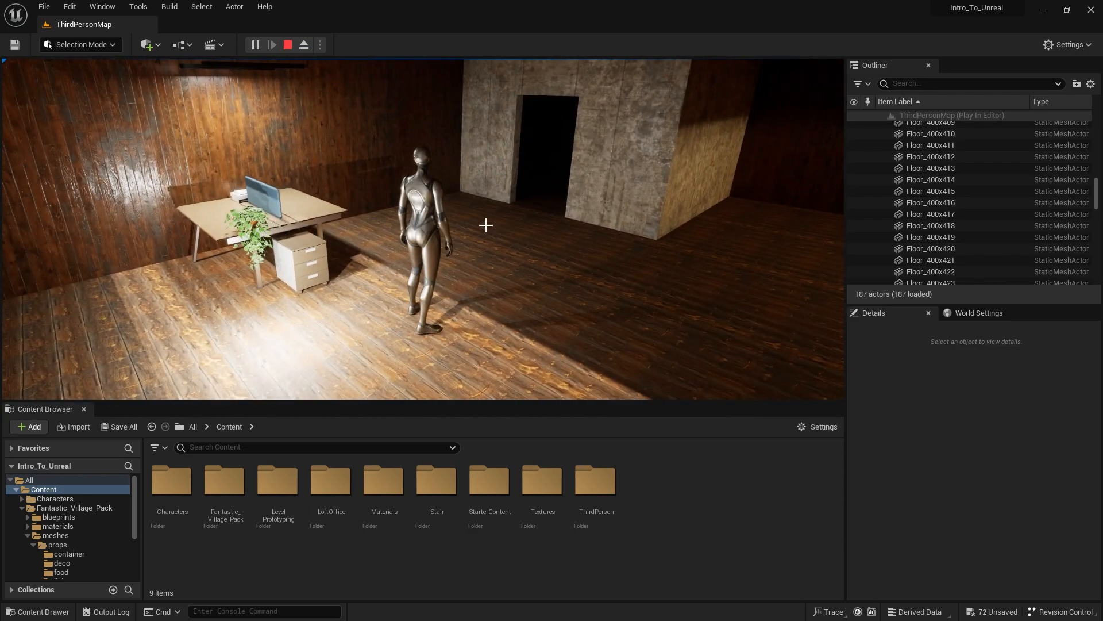
key("Escape")
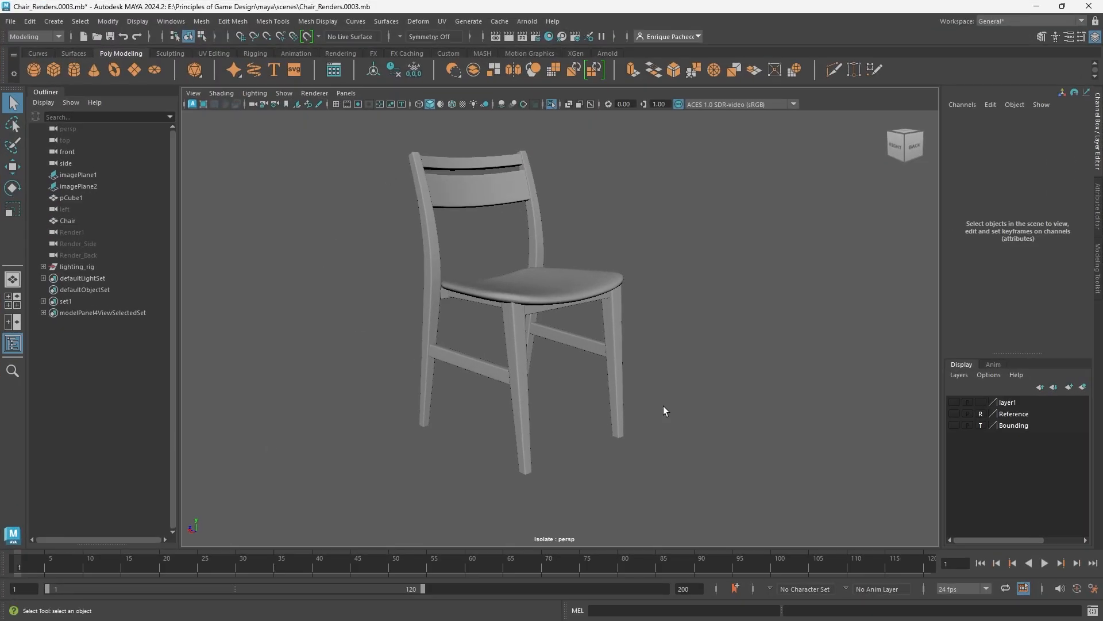
- Switch to Maya and select the chair model
left_click(534, 290)
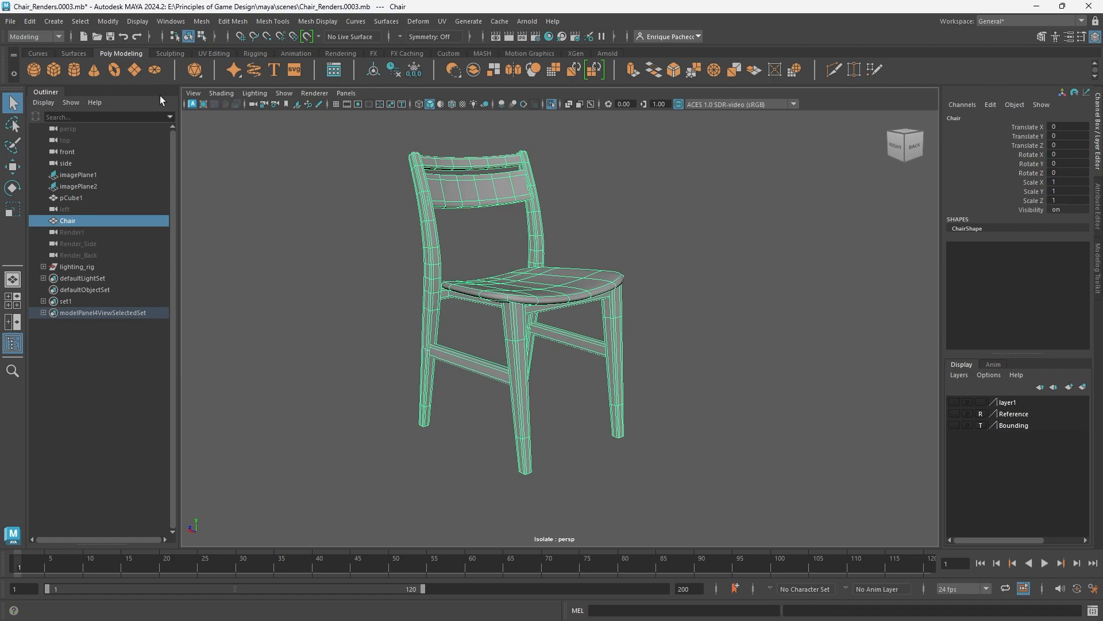
left_click(12, 22)
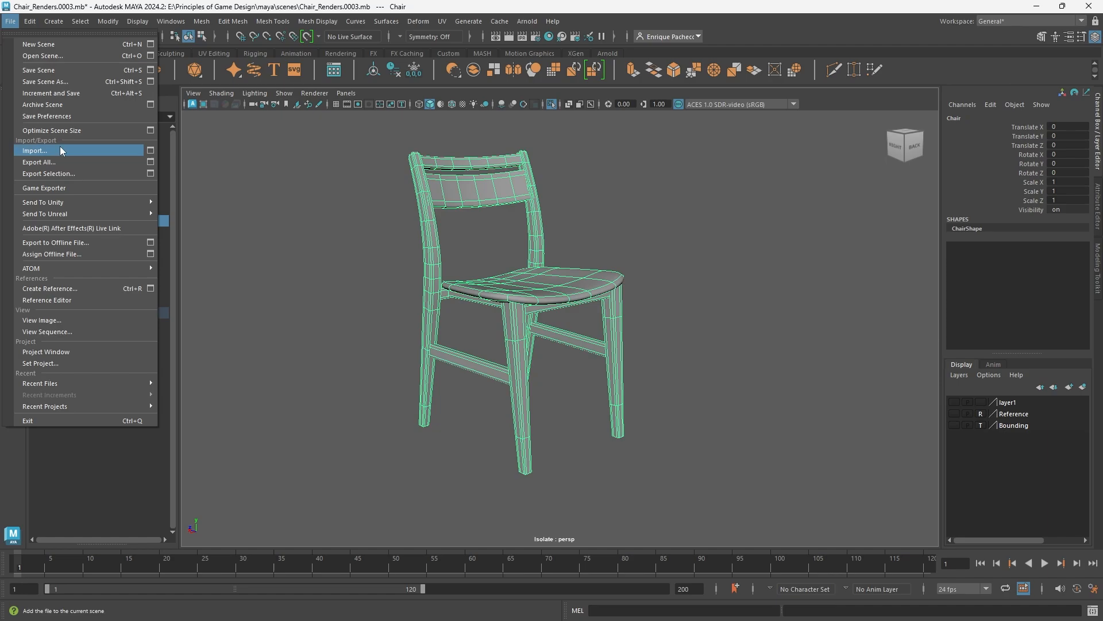
left_click(53, 175)
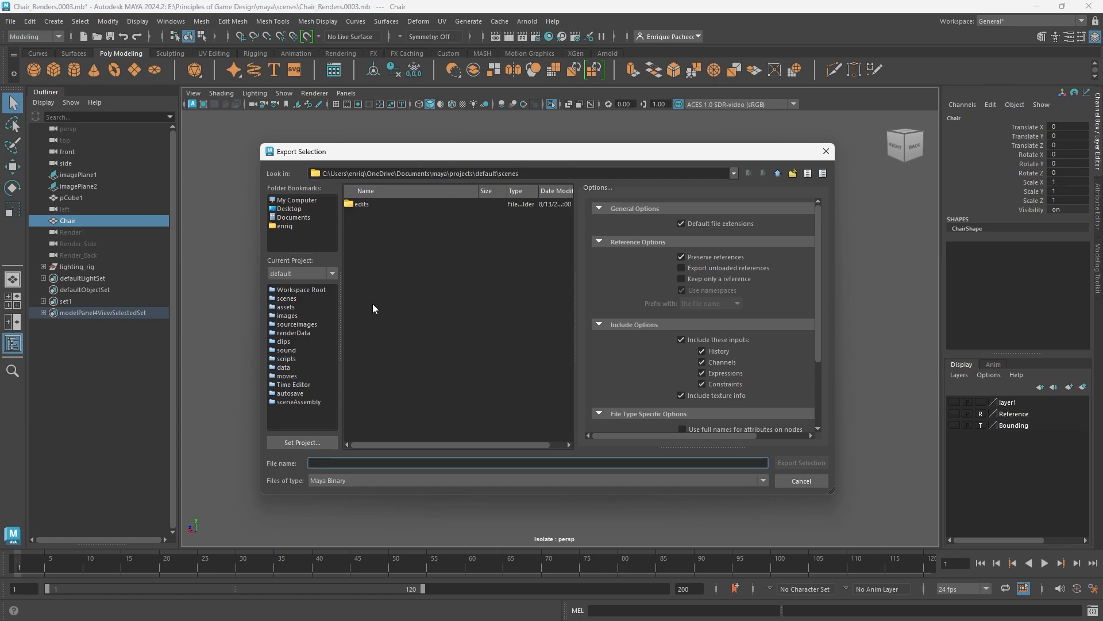
left_click_drag(327, 175, 399, 176)
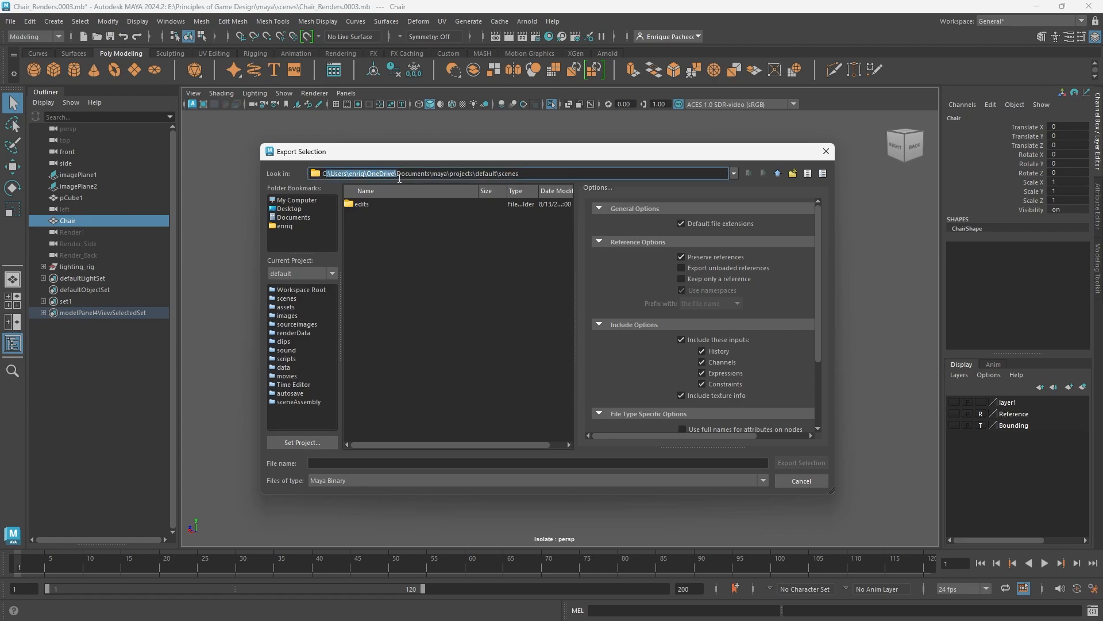
left_click(446, 253)
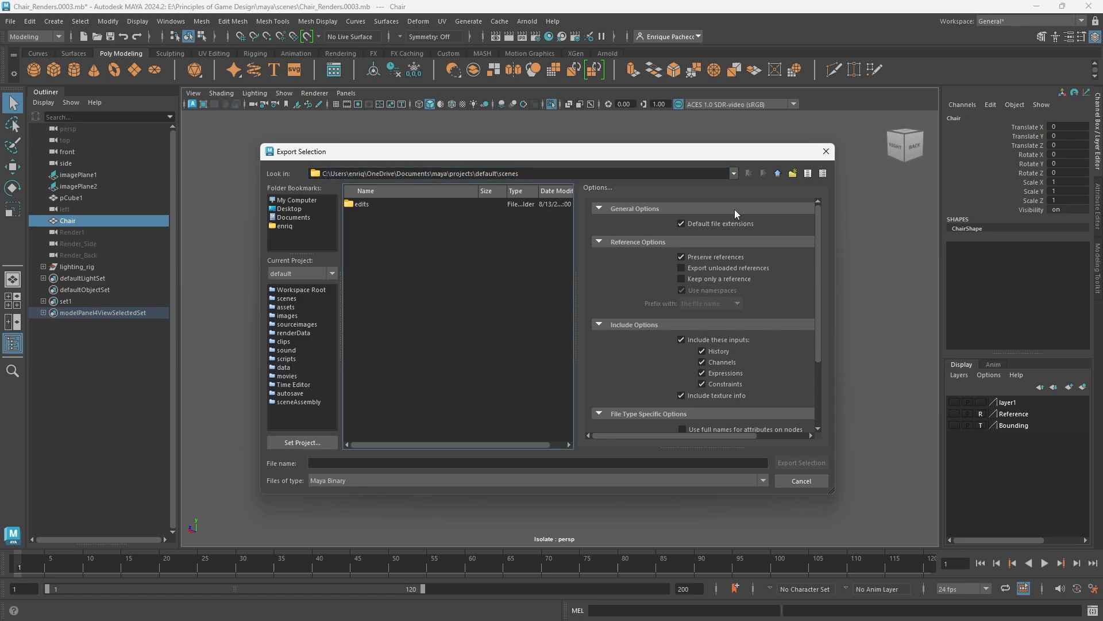
left_click(826, 151)
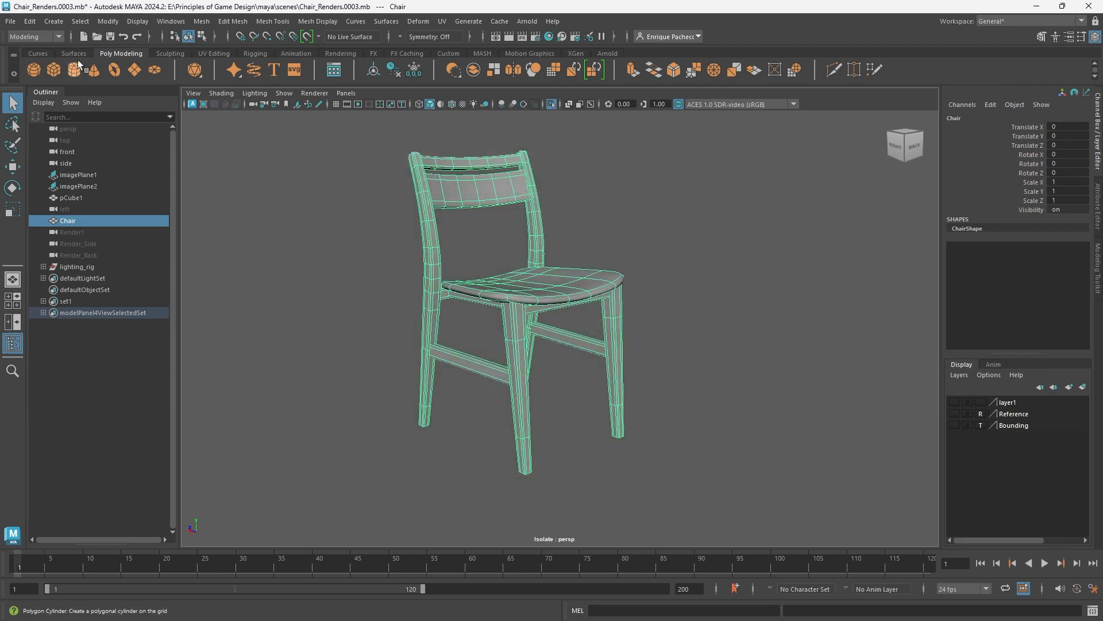
- Set the current project to the recent project E:\Principles of Game Design\maya
left_click(11, 21)
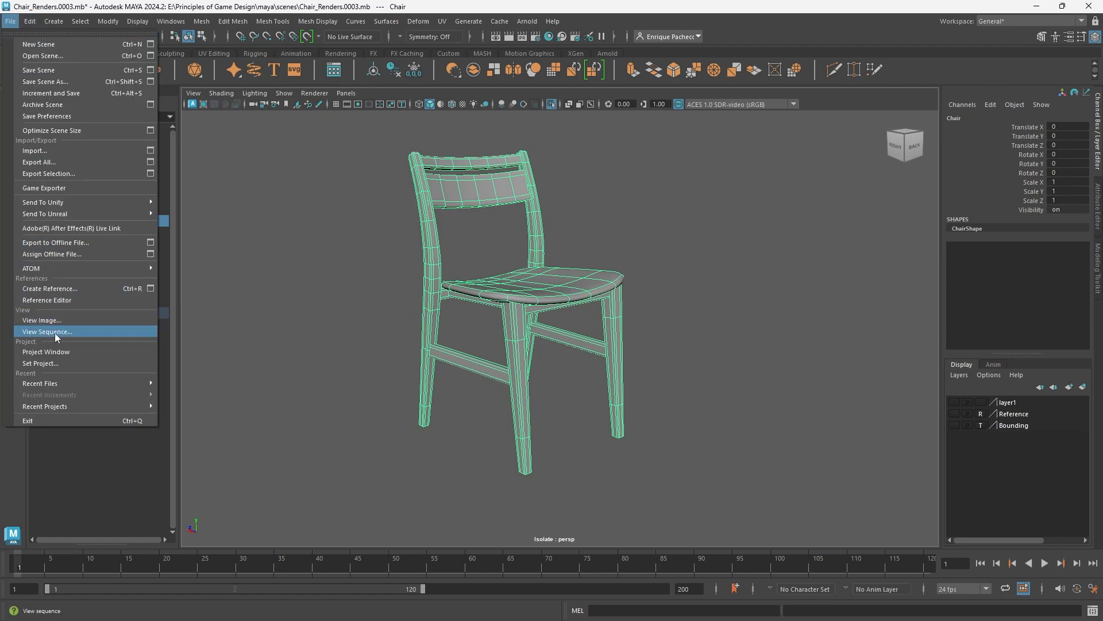
mouse_move(57, 407)
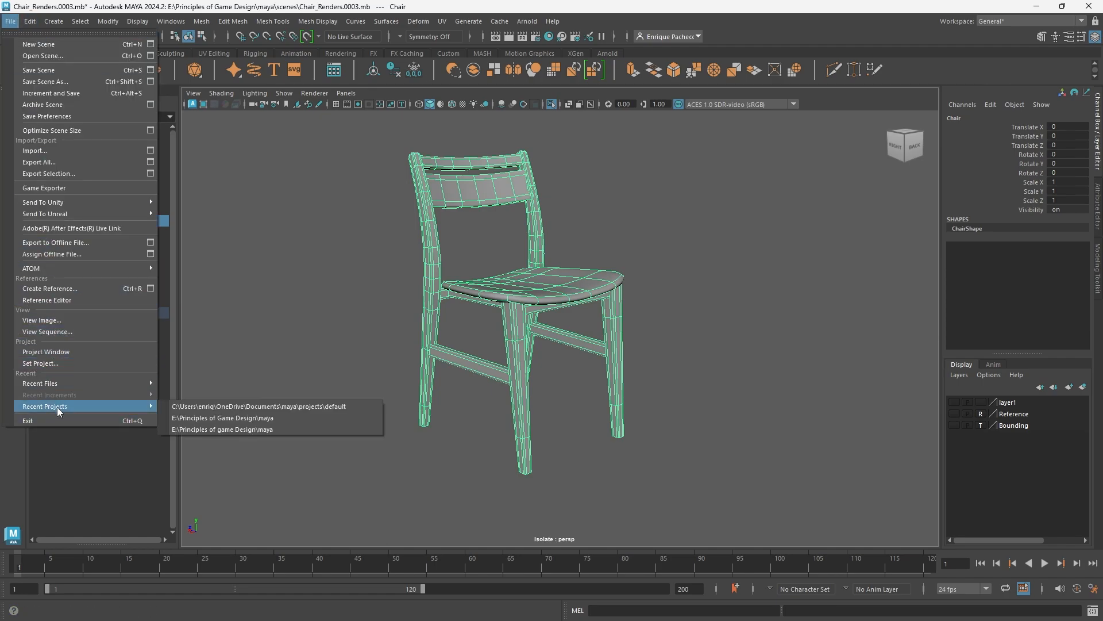
left_click(202, 418)
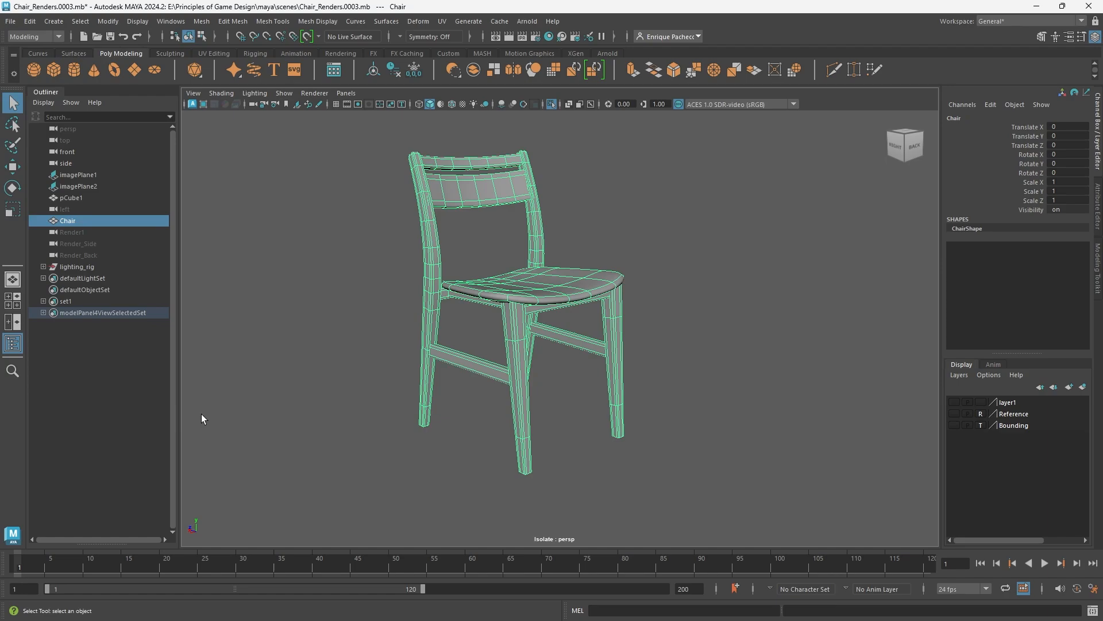
- Export only the selected chair in FBX format as SM_Chair into the project's scenes folder
left_click(11, 22)
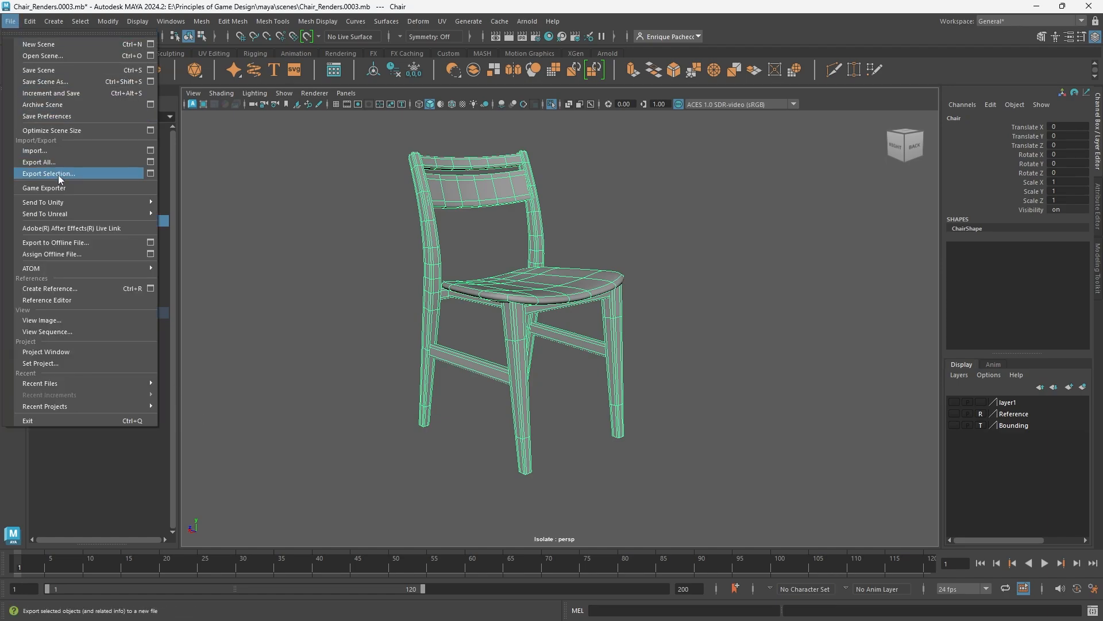
left_click(73, 175)
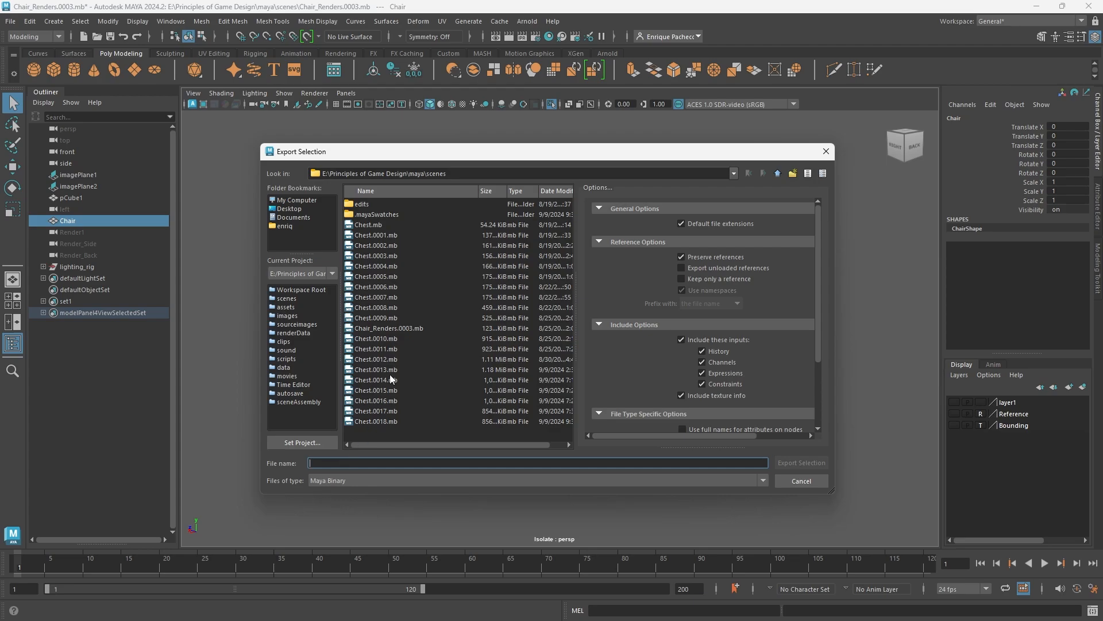
left_click(334, 482)
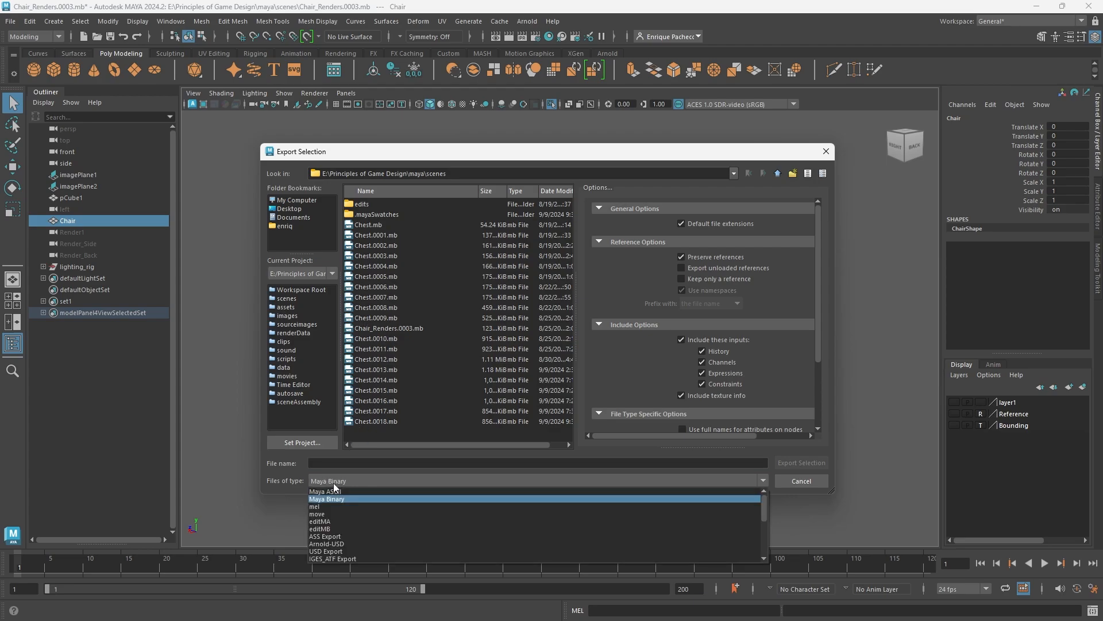
scroll(389, 509, "down", 5)
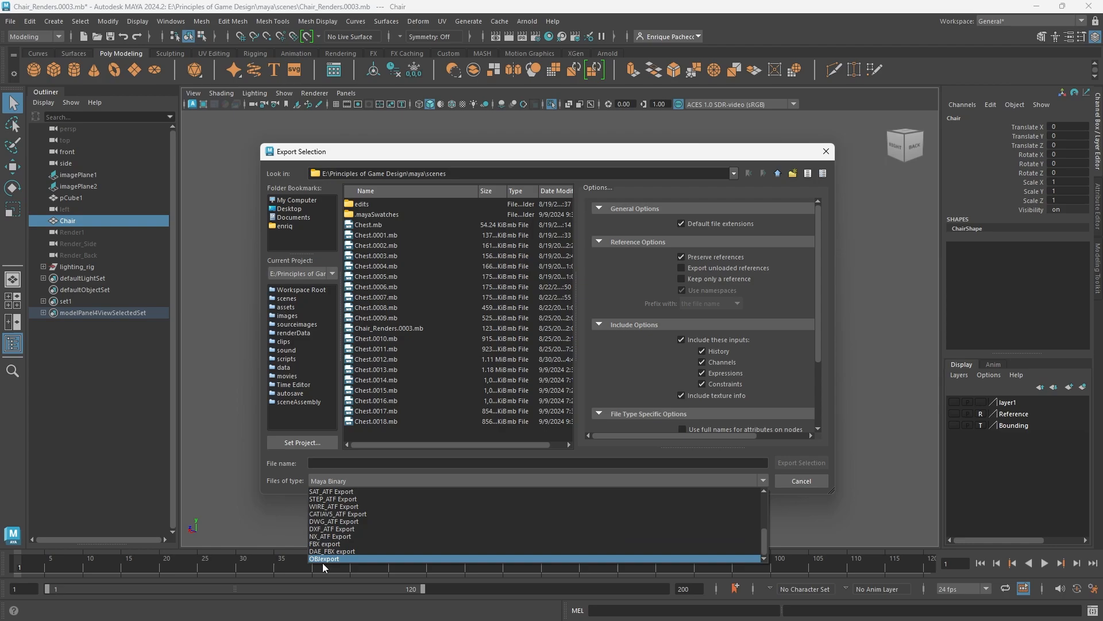
left_click(348, 545)
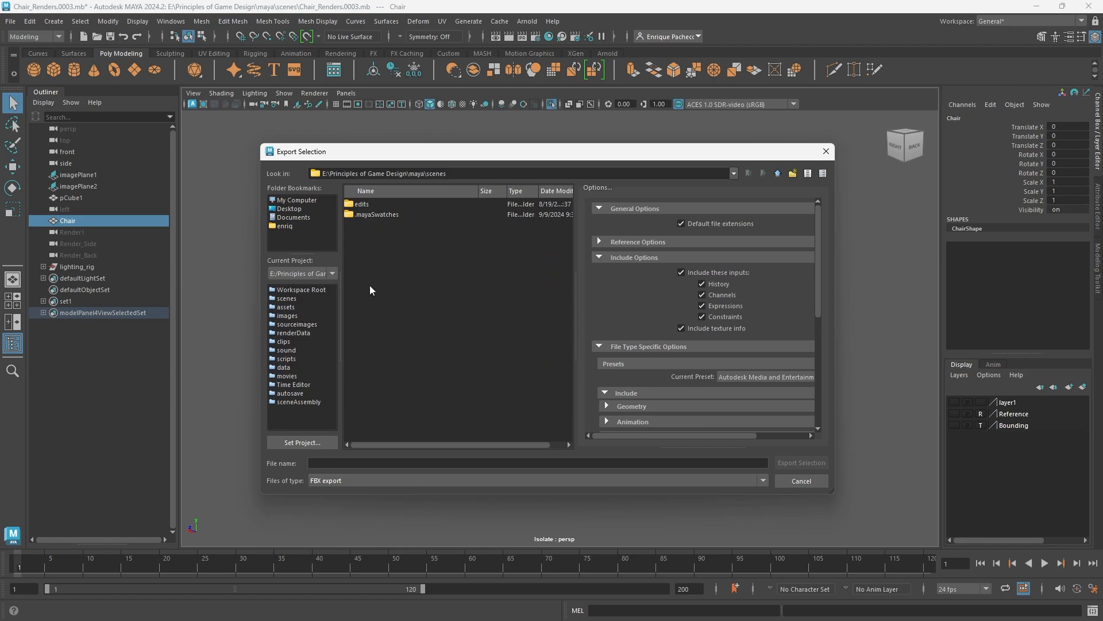
left_click(320, 464)
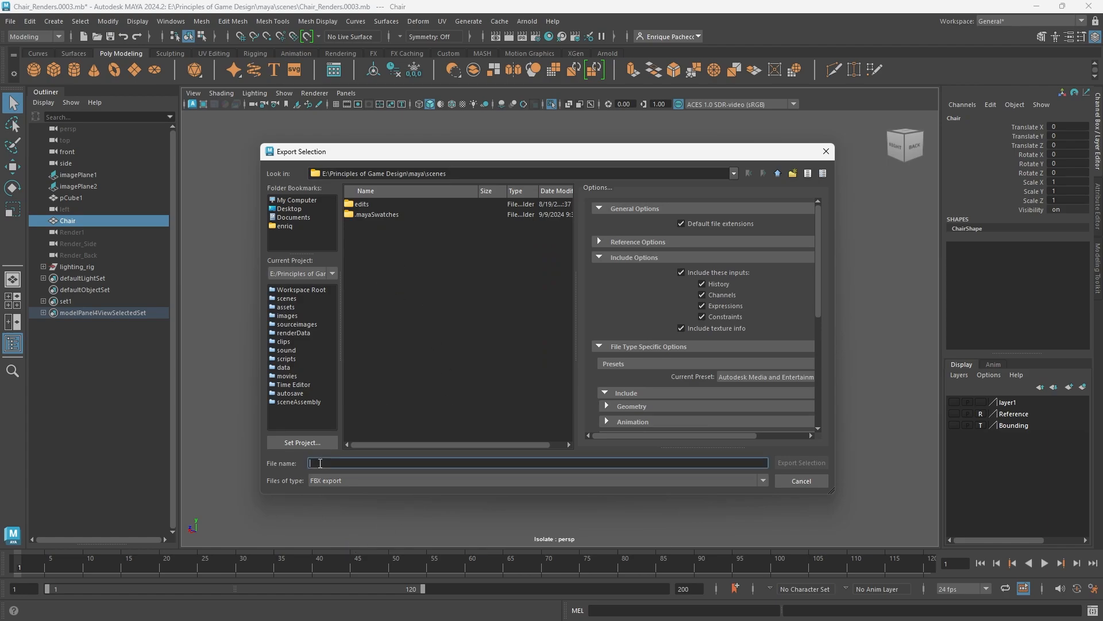
type("SM_Chair")
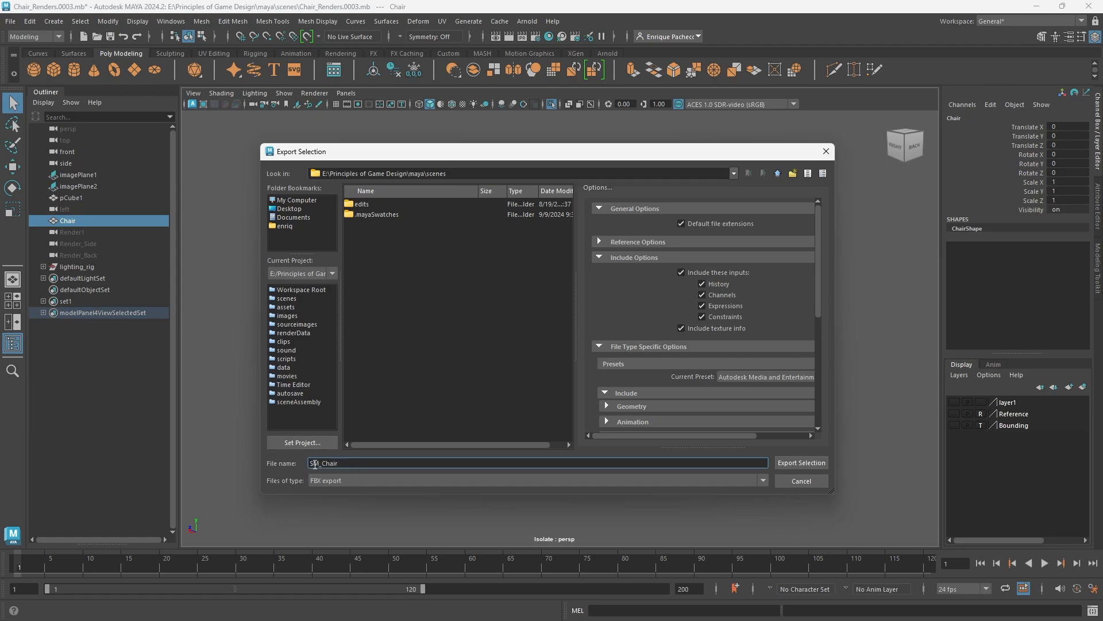
left_click(824, 463)
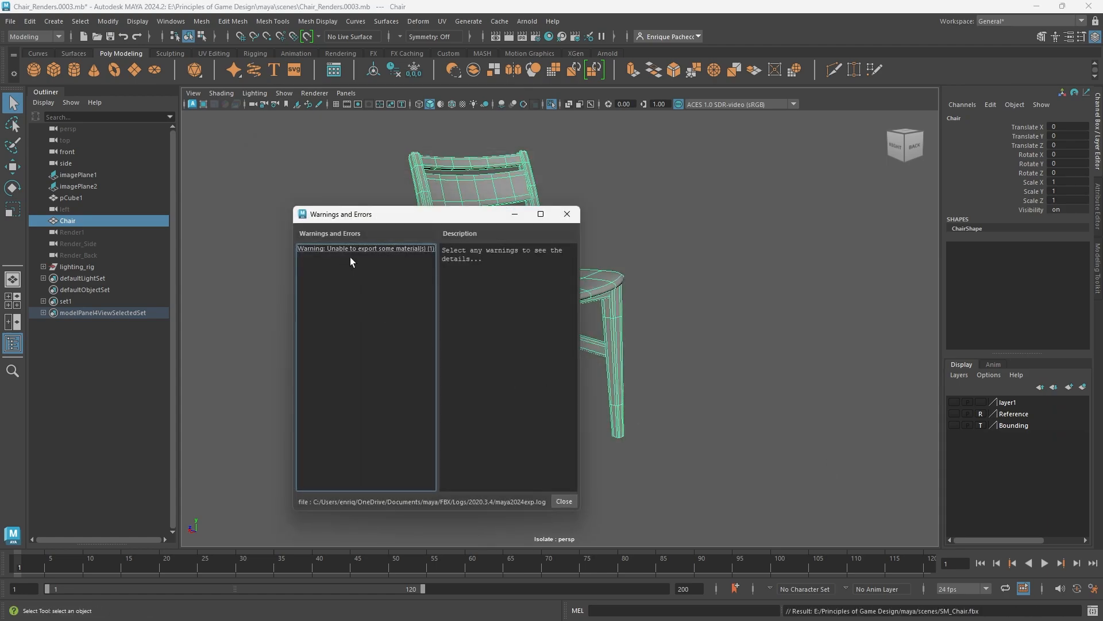
- Read the details of the material export warning and close the warnings window
left_click(378, 251)
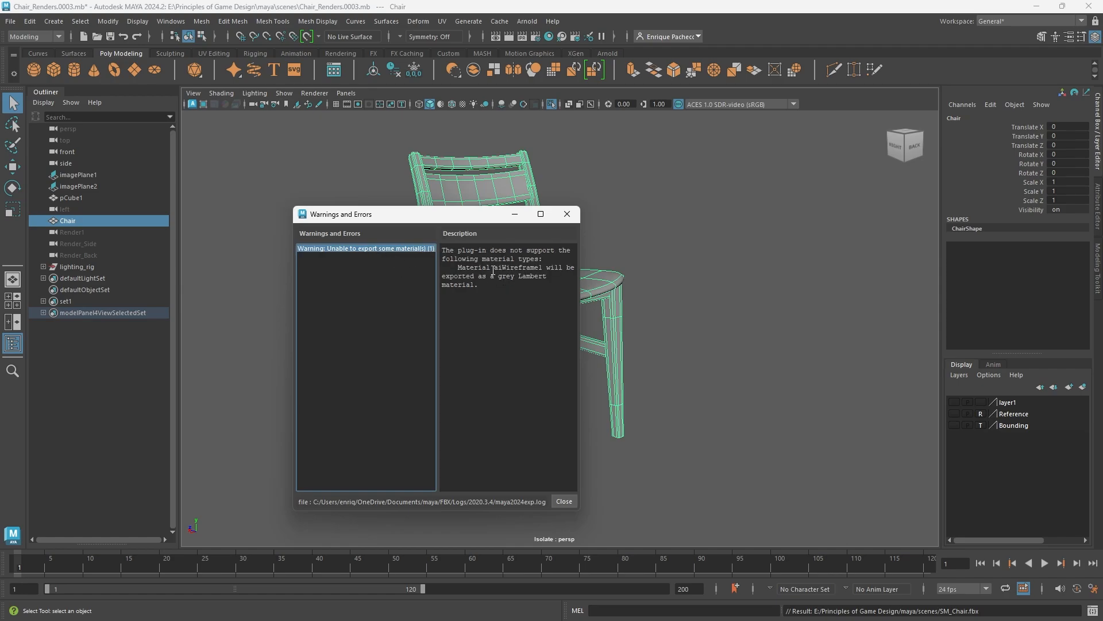
left_click_drag(498, 269, 546, 271)
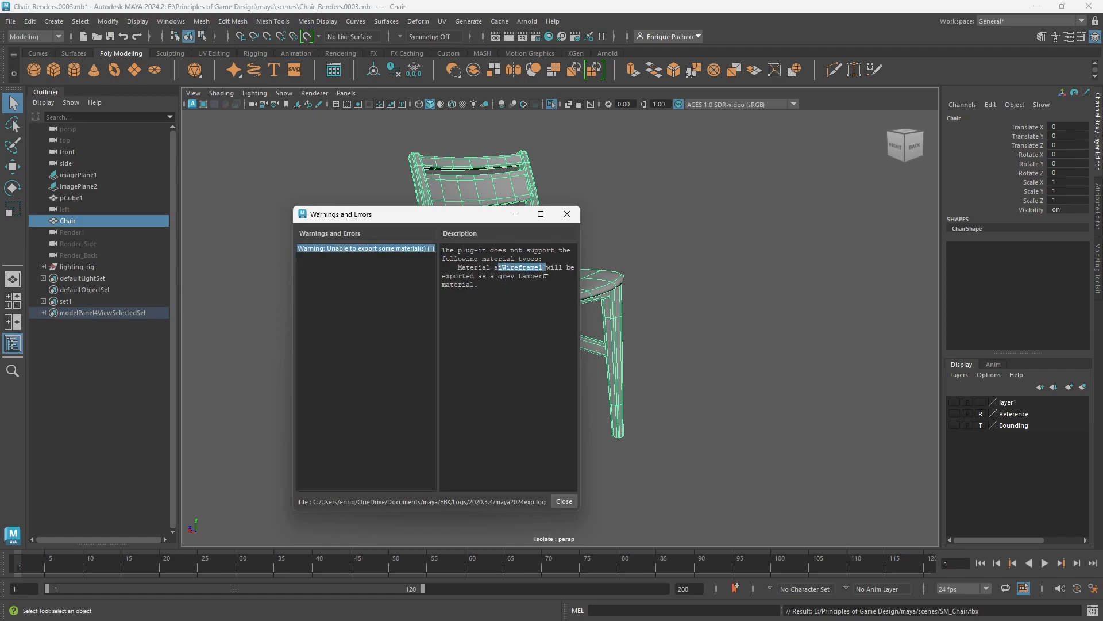
left_click(570, 307)
left_click(567, 214)
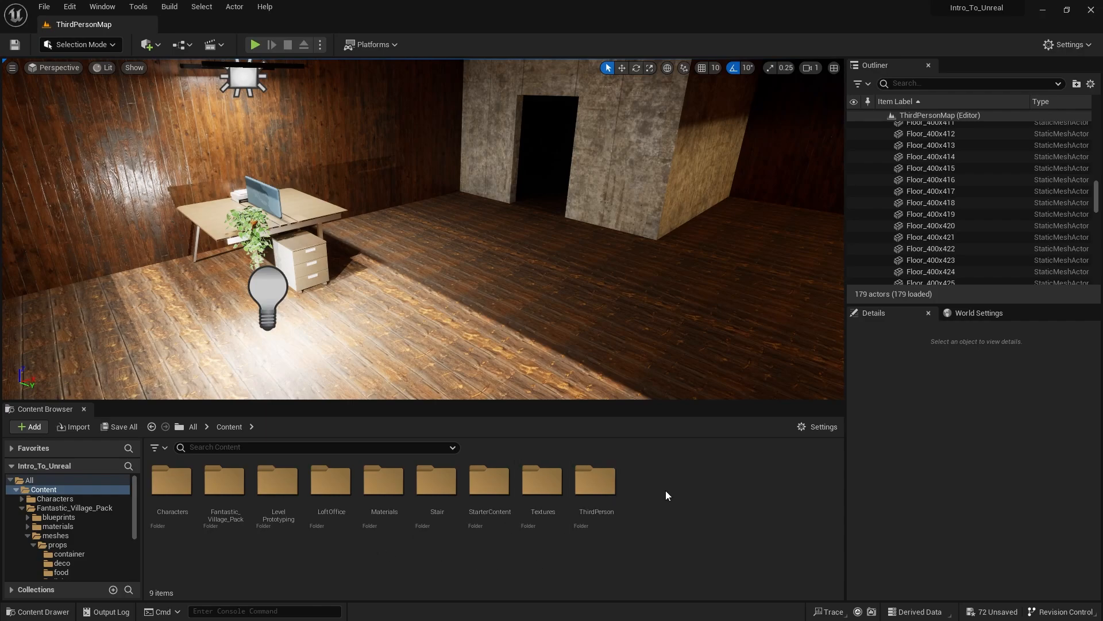
- Switch to Unreal Editor and create a folder named Assets inside the Content folder
right_click(647, 480)
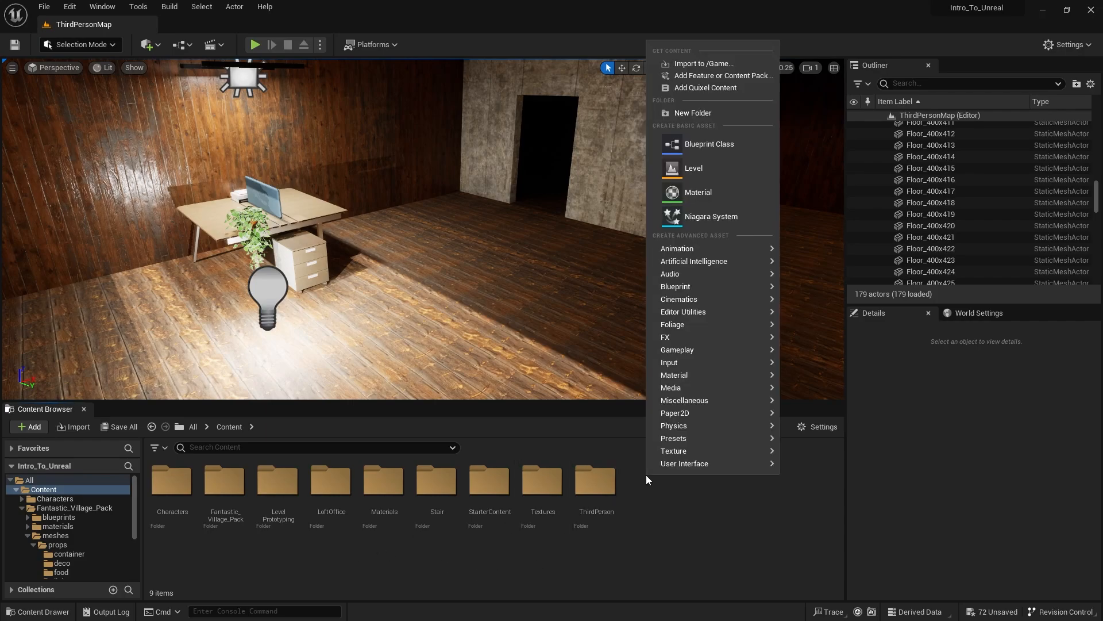
left_click(709, 117)
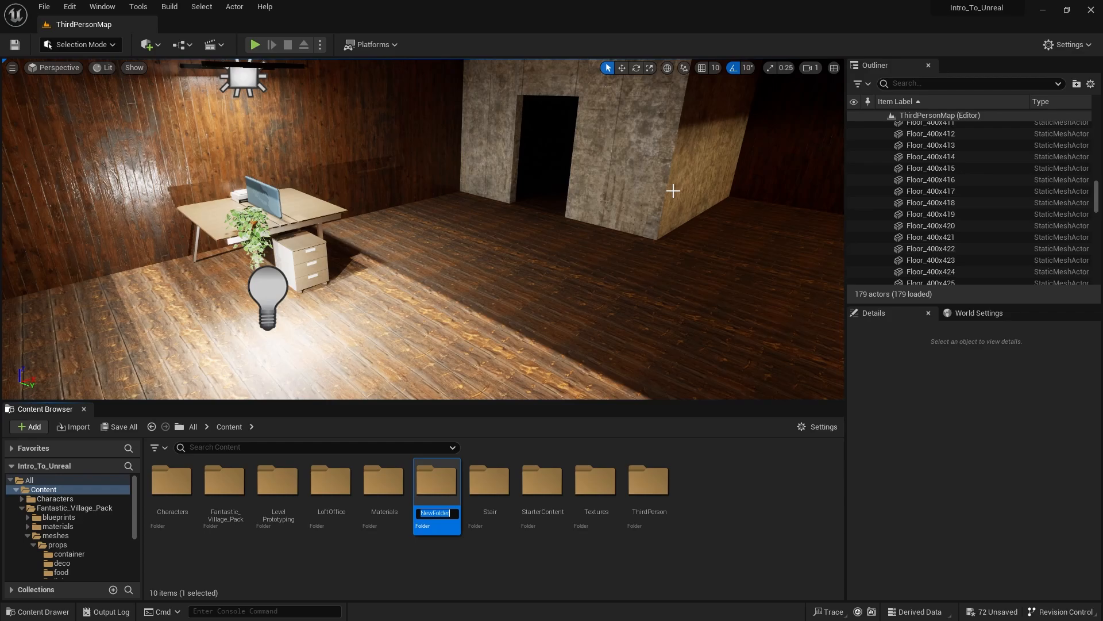
type("Aws")
key("Return")
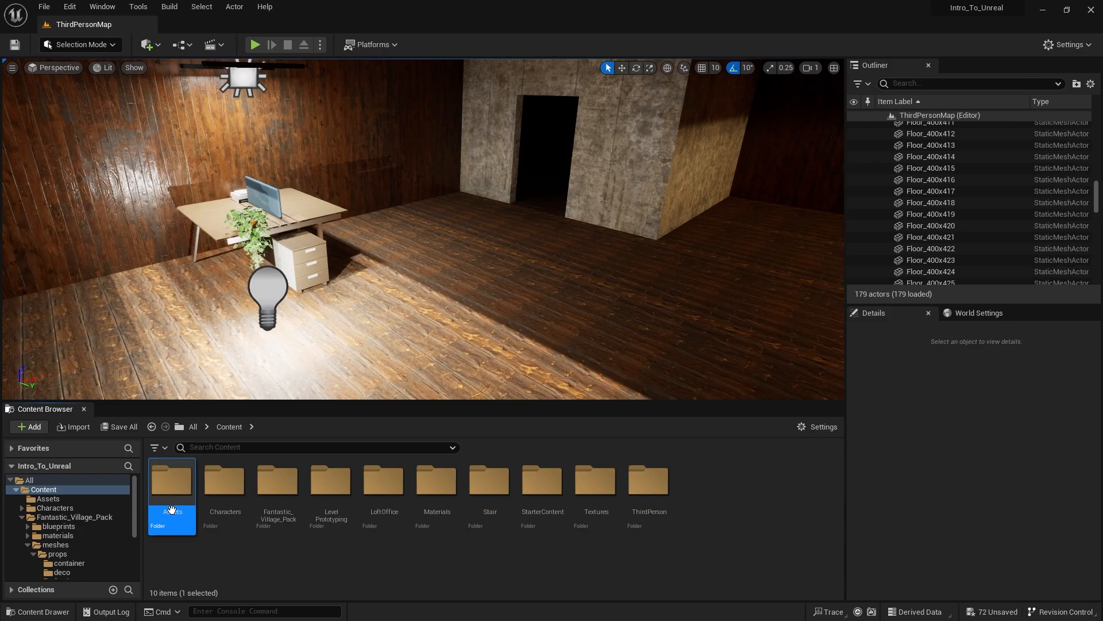
left_click(292, 572)
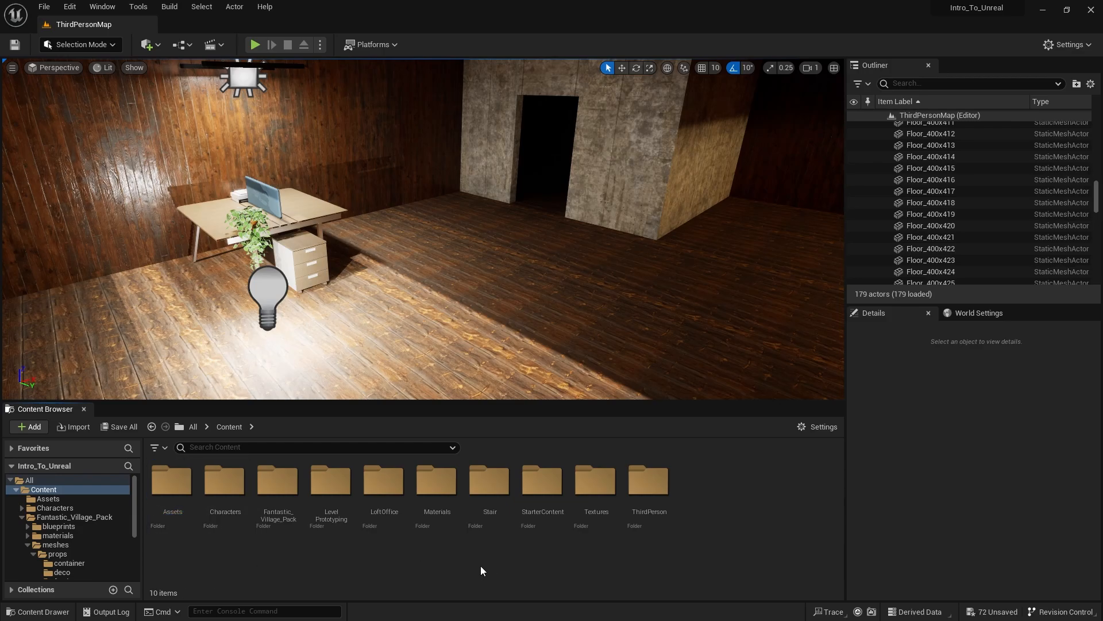
left_click(273, 501)
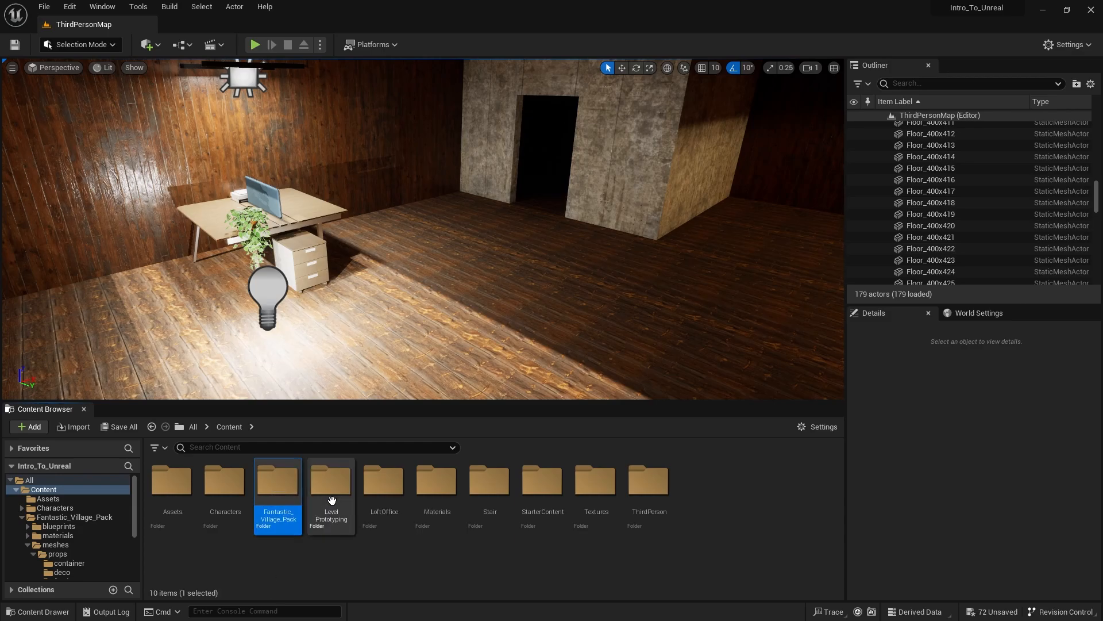
- Move the Fantastic_Village_Pack, LevelPrototyping and Stair folders from Content into Assets and check the contents of Assets
left_click(332, 500, "ctrl")
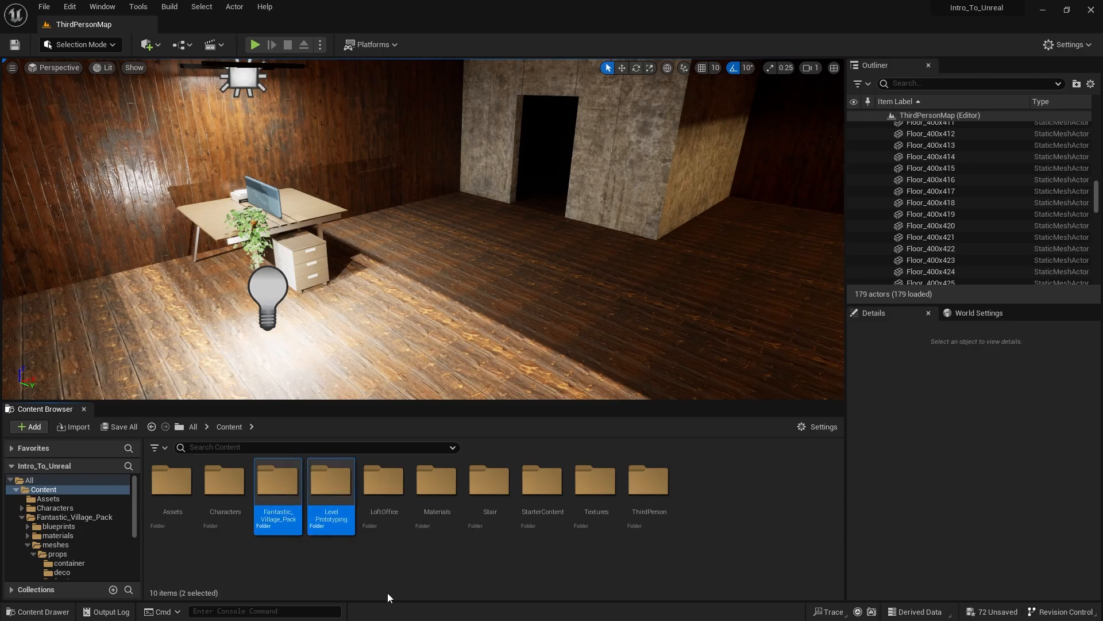
left_click(487, 503, "ctrl")
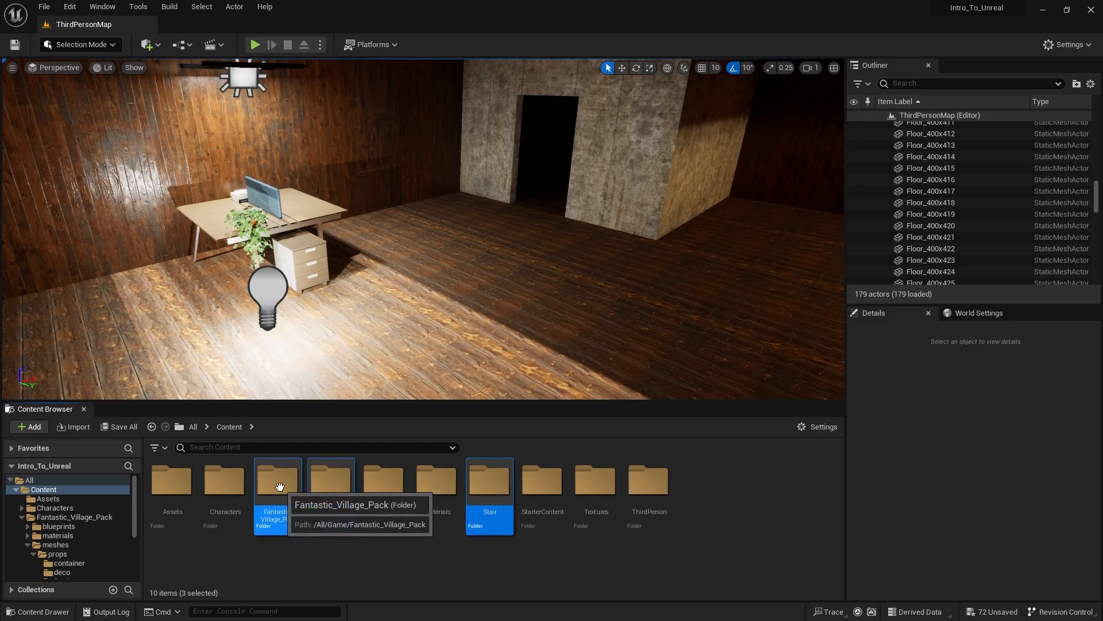
left_click_drag(280, 490, 167, 490)
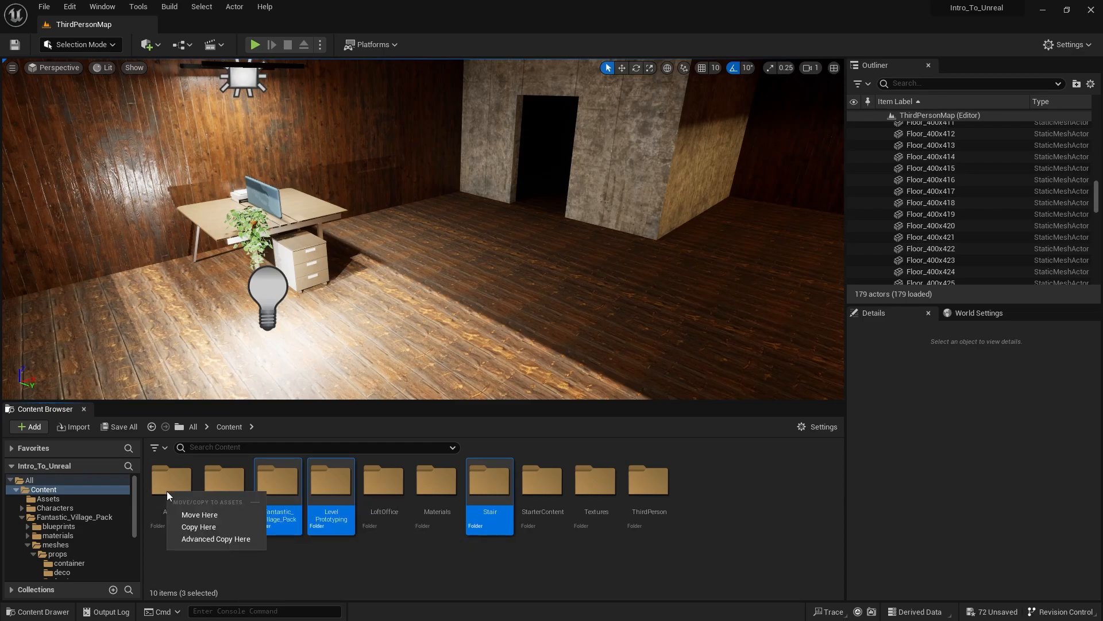
left_click(195, 515)
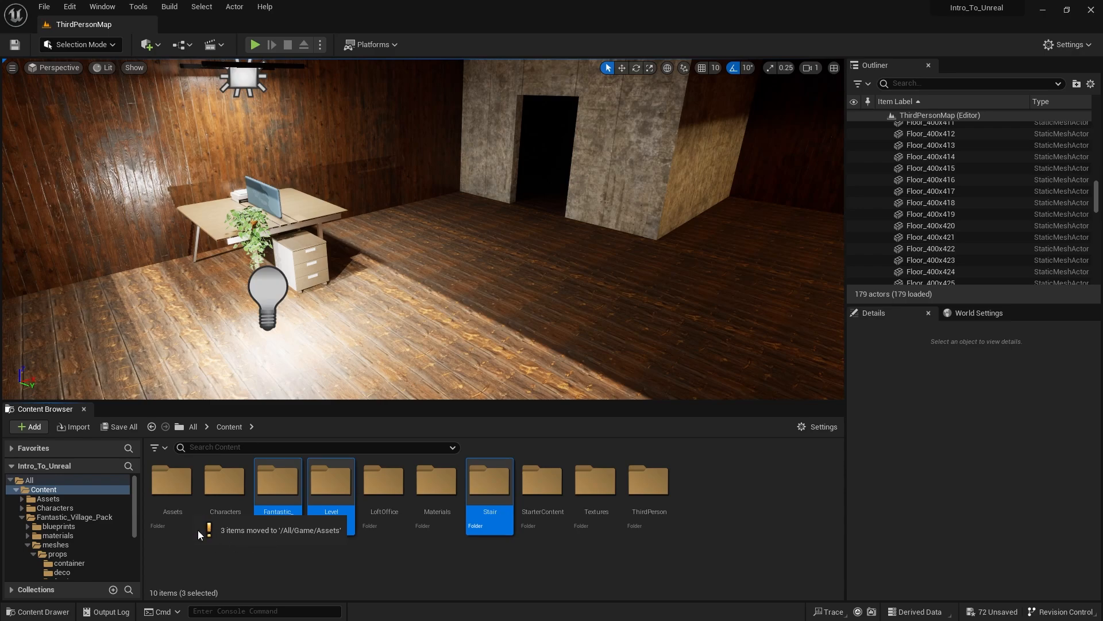
double_click(171, 481)
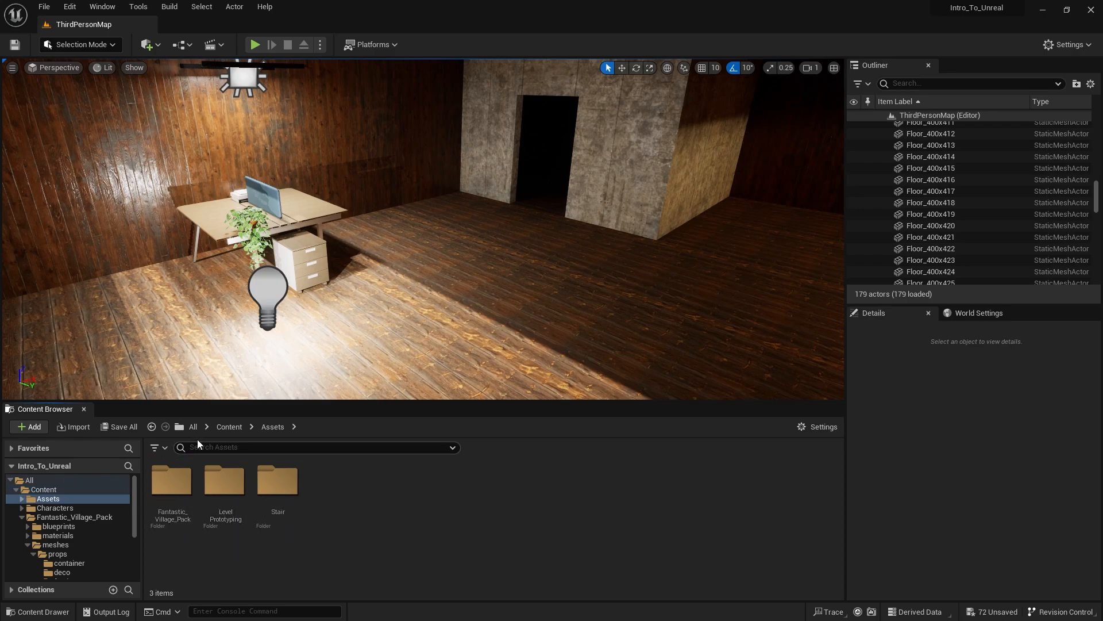
left_click(193, 428)
double_click(171, 488)
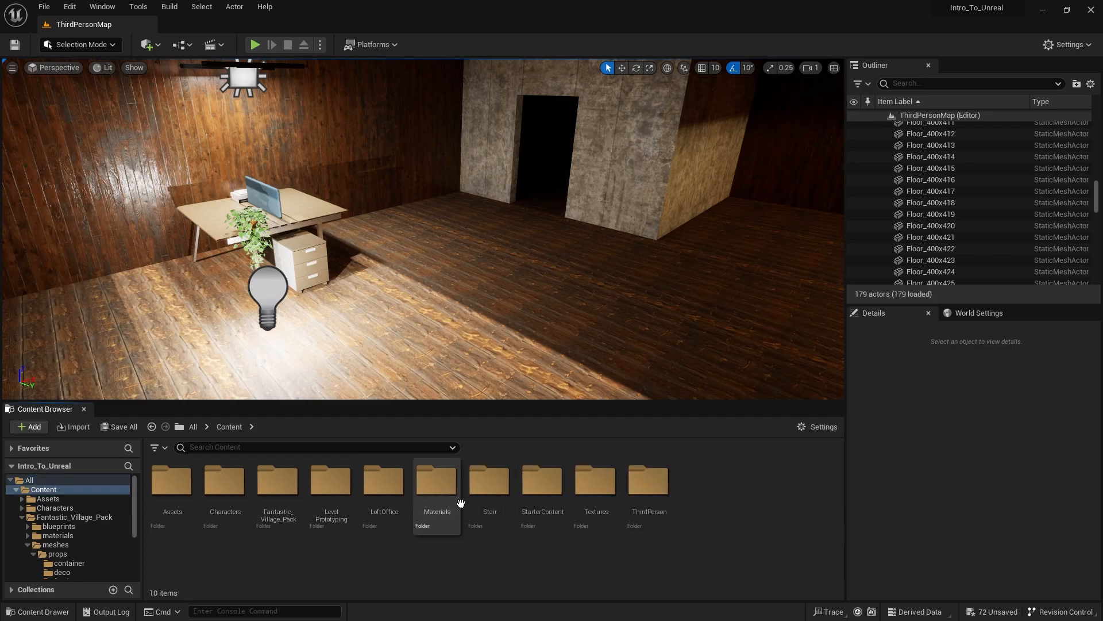
- Enable the Show Redirectors filter in the original Stair folder and follow the last redirector to its moved asset
double_click(492, 489)
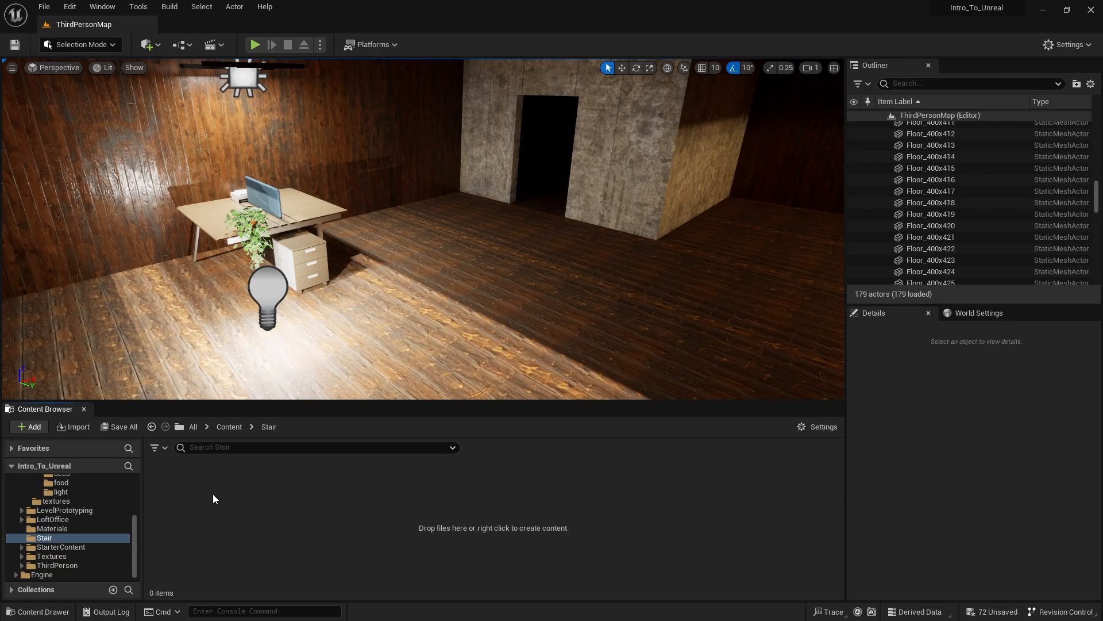
left_click(163, 449)
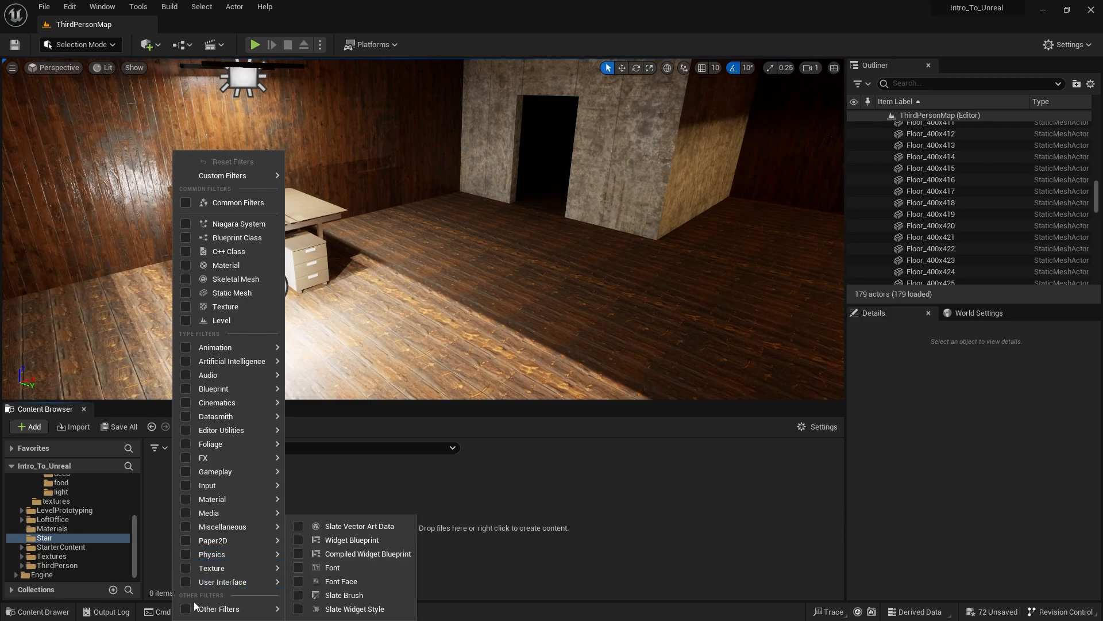
mouse_move(198, 610)
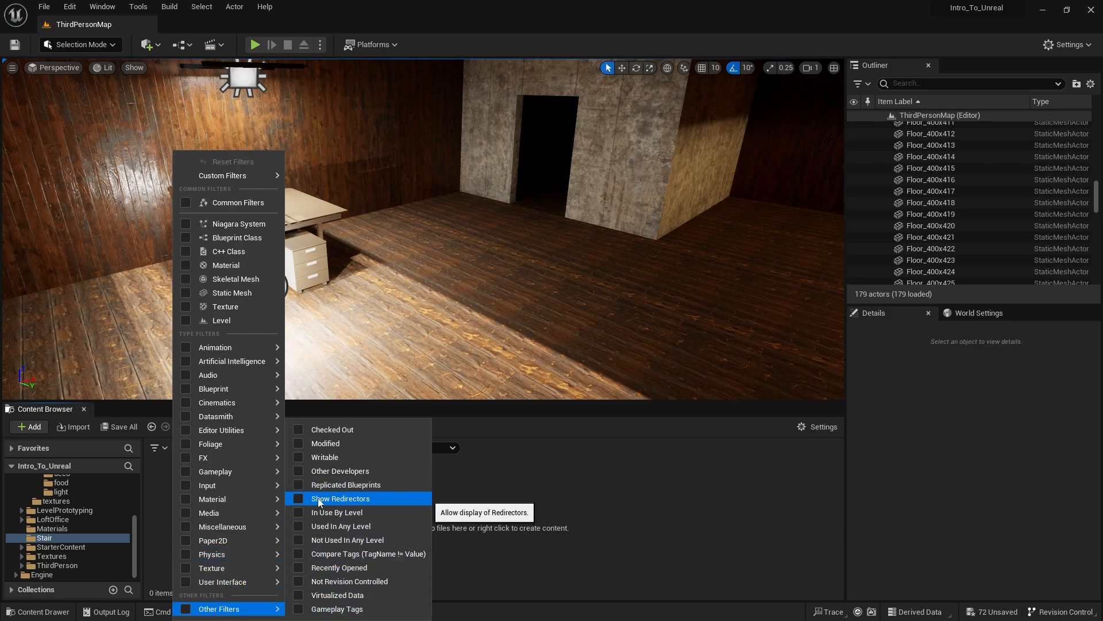
left_click(323, 500)
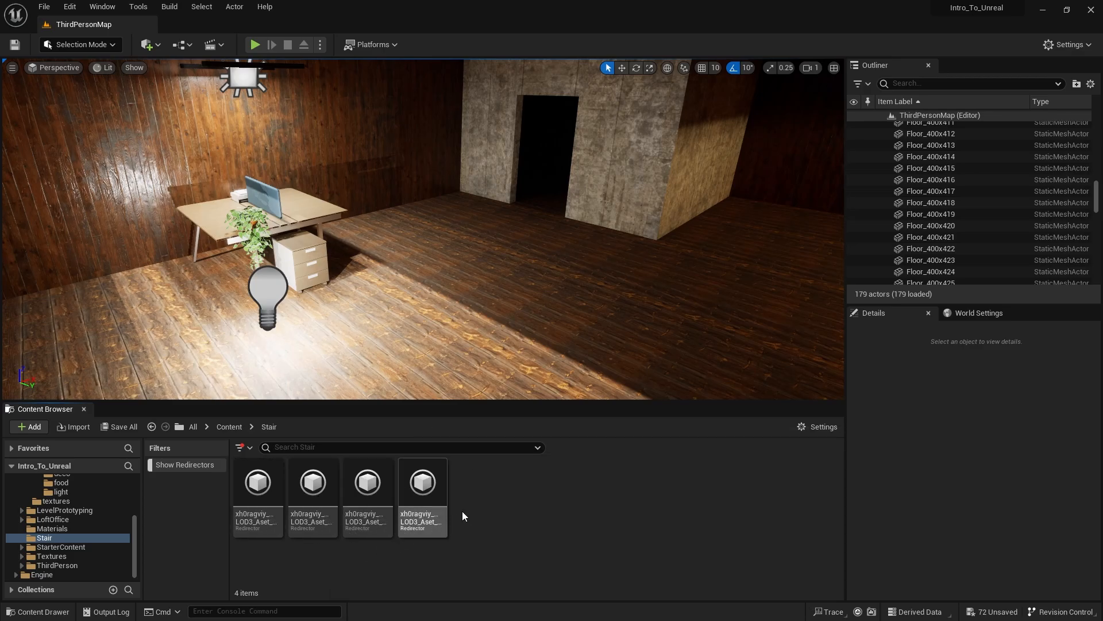
mouse_move(412, 496)
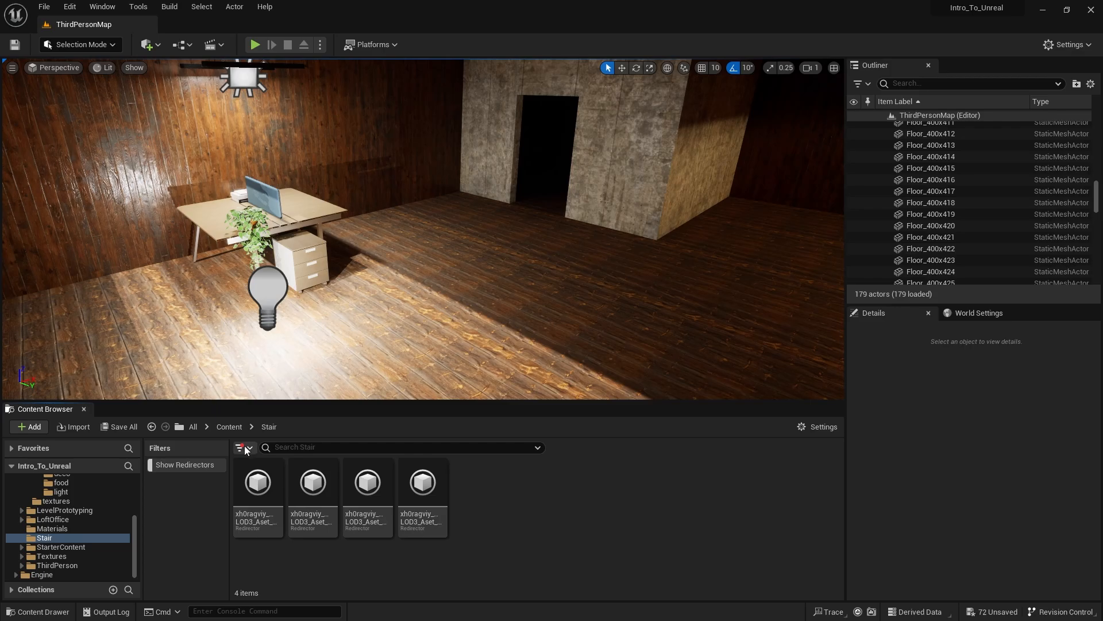
double_click(430, 505)
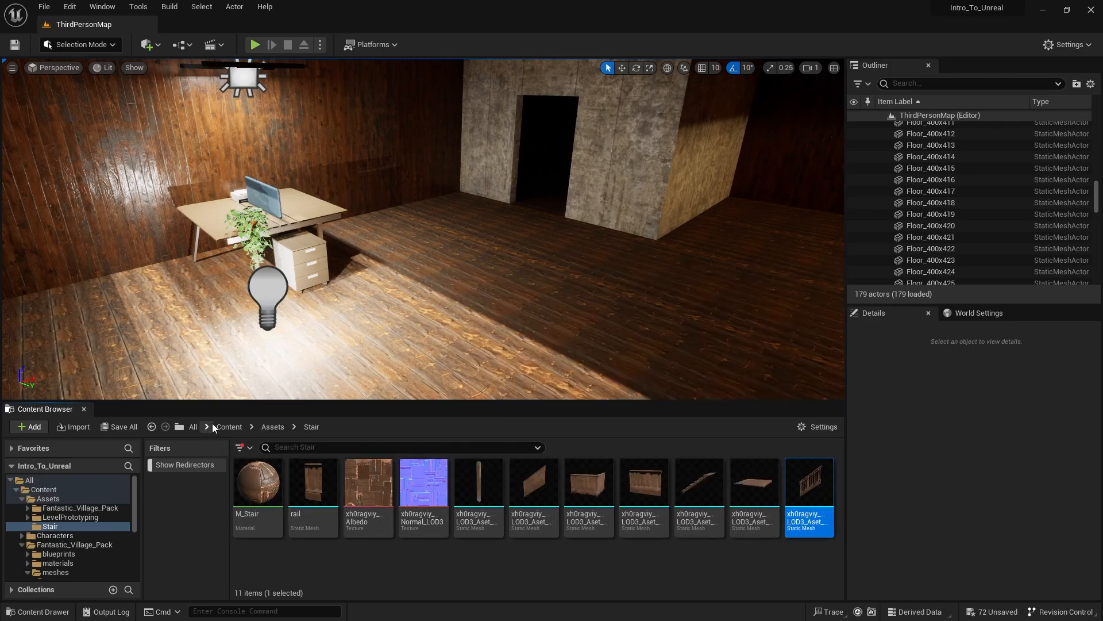
- Fix up the redirectors of the original Stair folder in Content and check what the folder contains
left_click(220, 426)
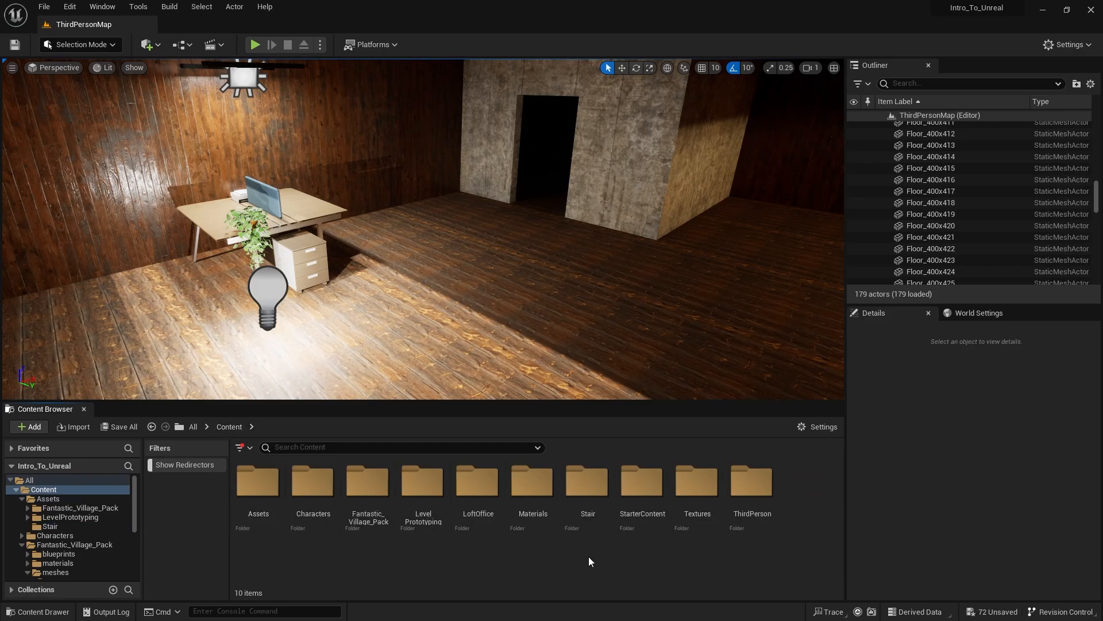
right_click(588, 494)
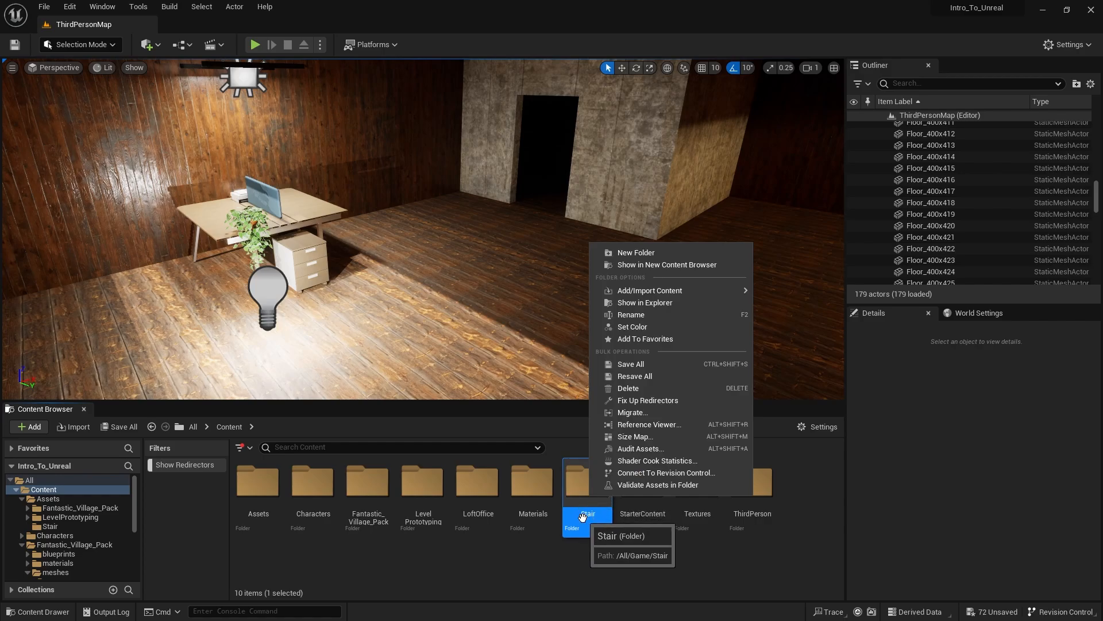
left_click(643, 400)
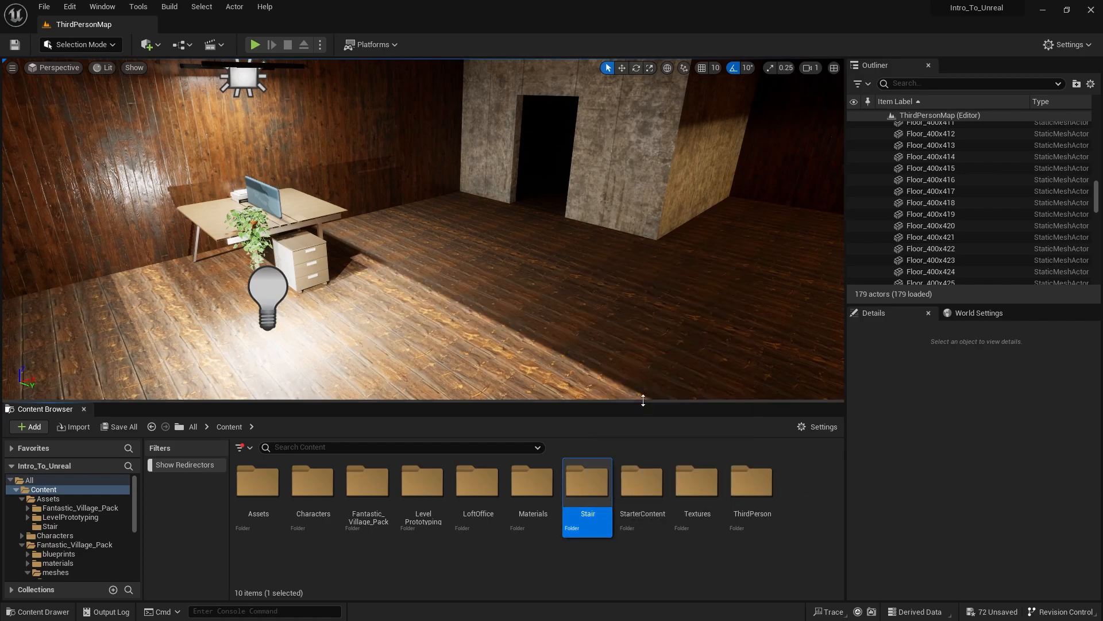
double_click(593, 493)
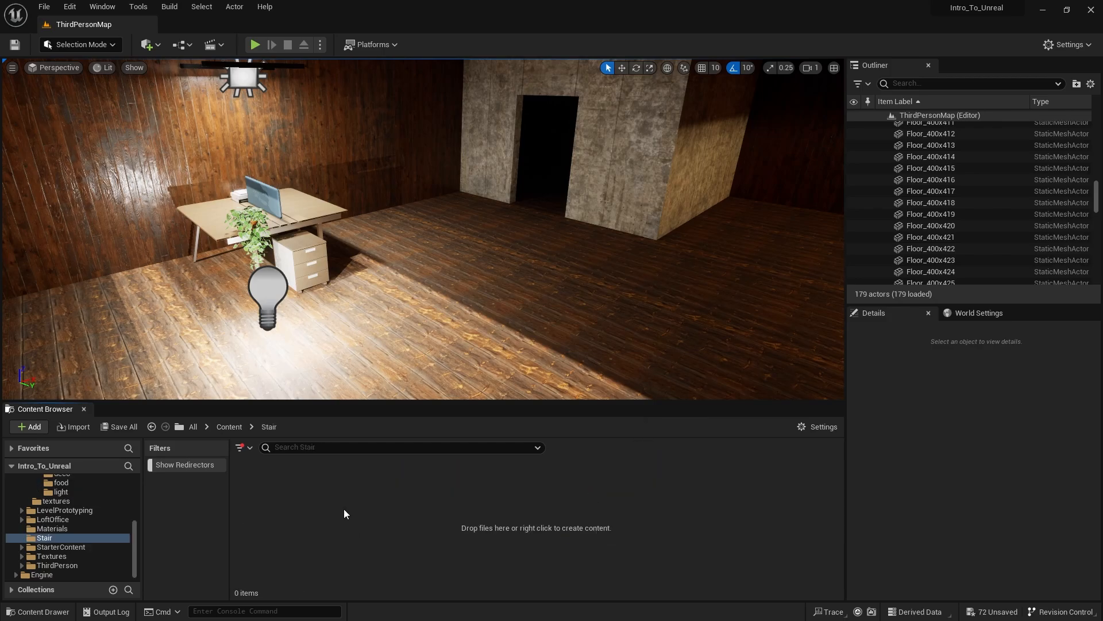
left_click(242, 428)
- Fix up redirectors in Content's LoftOffice and Fantastic_Village_Pack folders, and delete the original Fantastic_Village_Pack folder
right_click(477, 495)
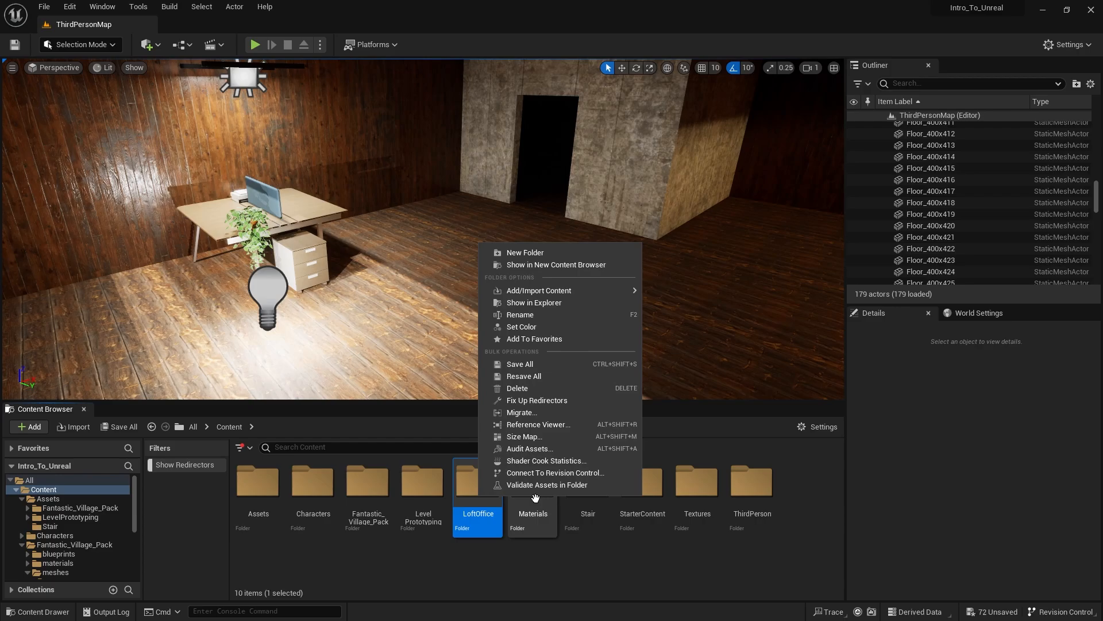
left_click(539, 401)
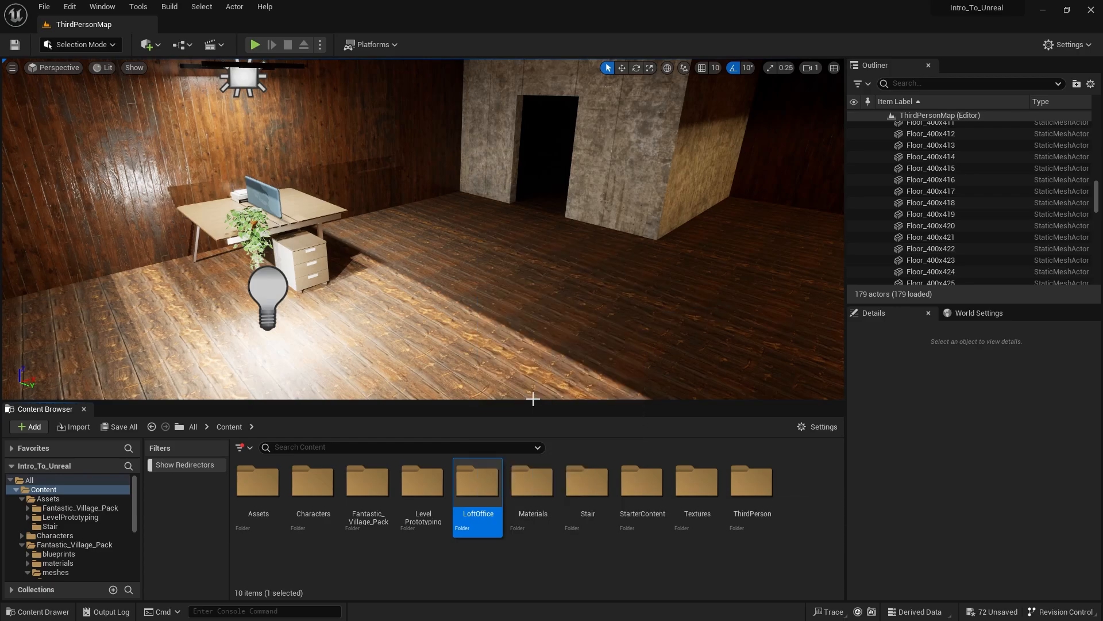
right_click(367, 495)
left_click(442, 400)
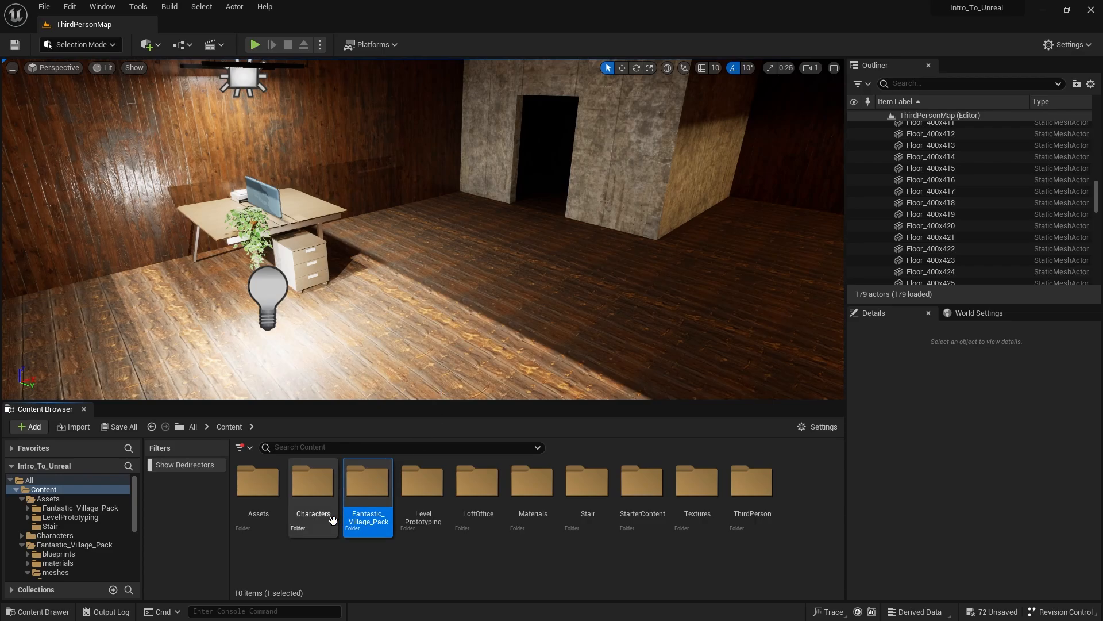
key("Delete")
left_click(412, 551)
left_click(423, 500)
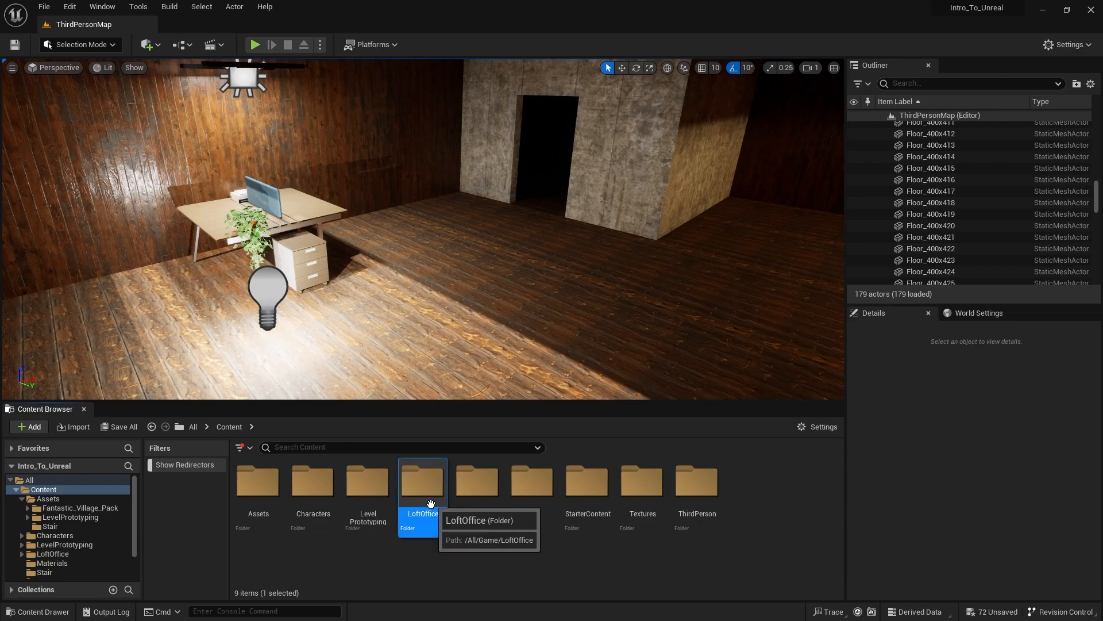
key("Delete")
left_click(463, 562)
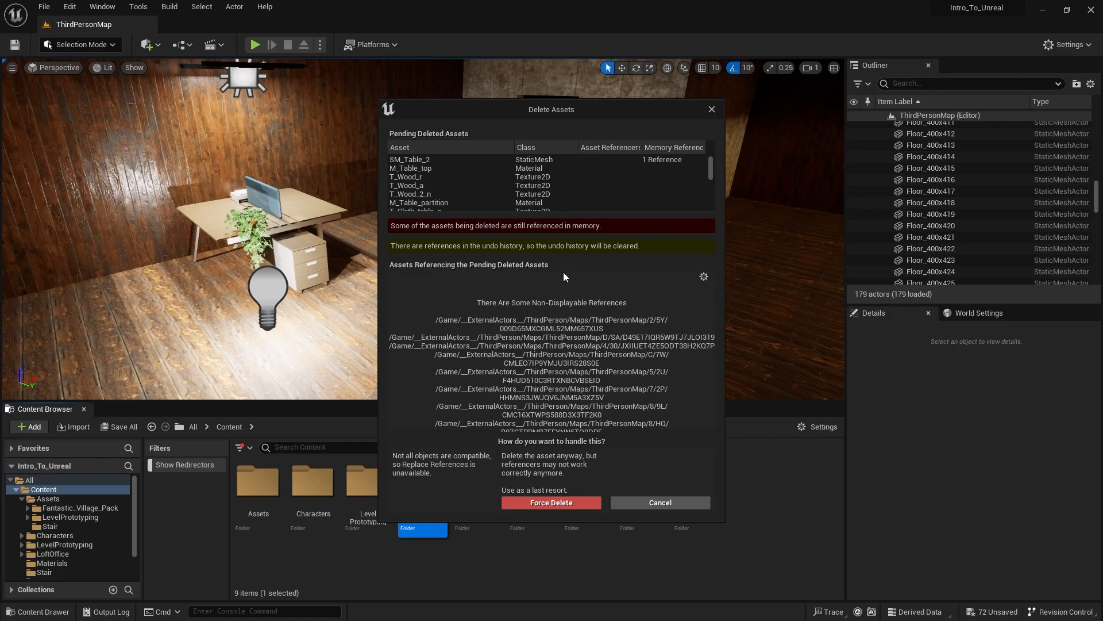
left_click(651, 499)
- Fix up the redirectors of the LoftOffice folder and look through its Meshes subfolder
right_click(440, 494)
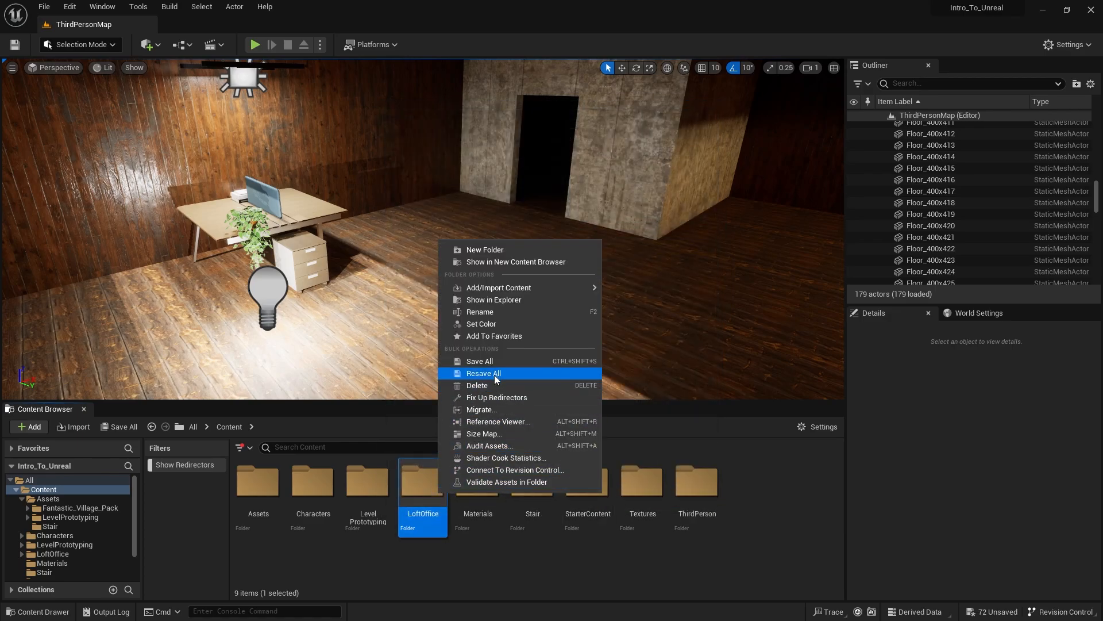
left_click(497, 397)
double_click(402, 482)
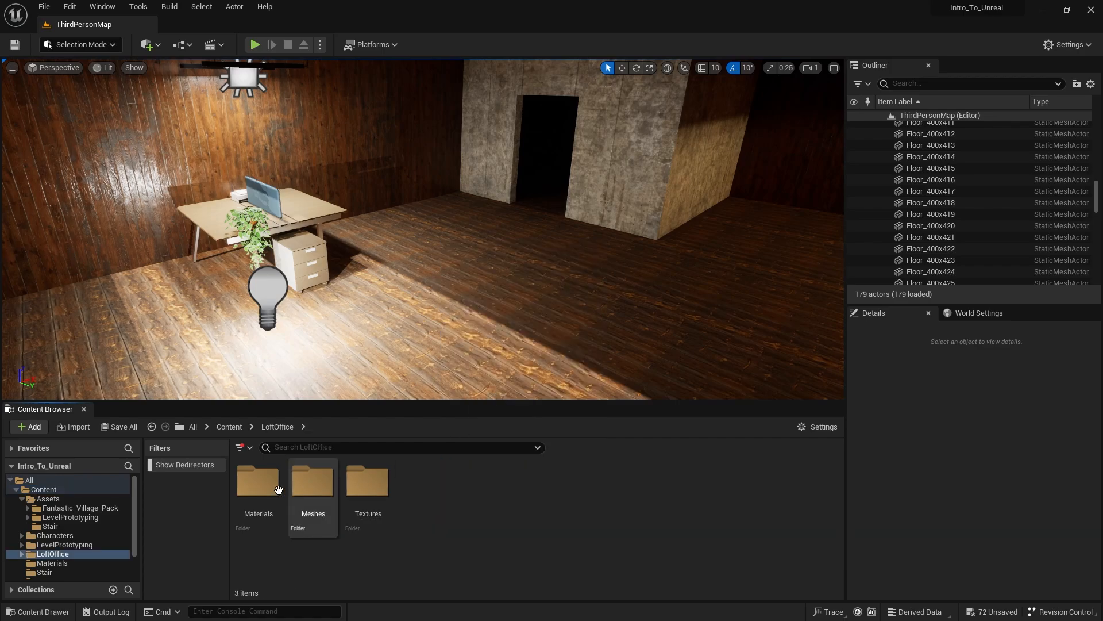
double_click(314, 482)
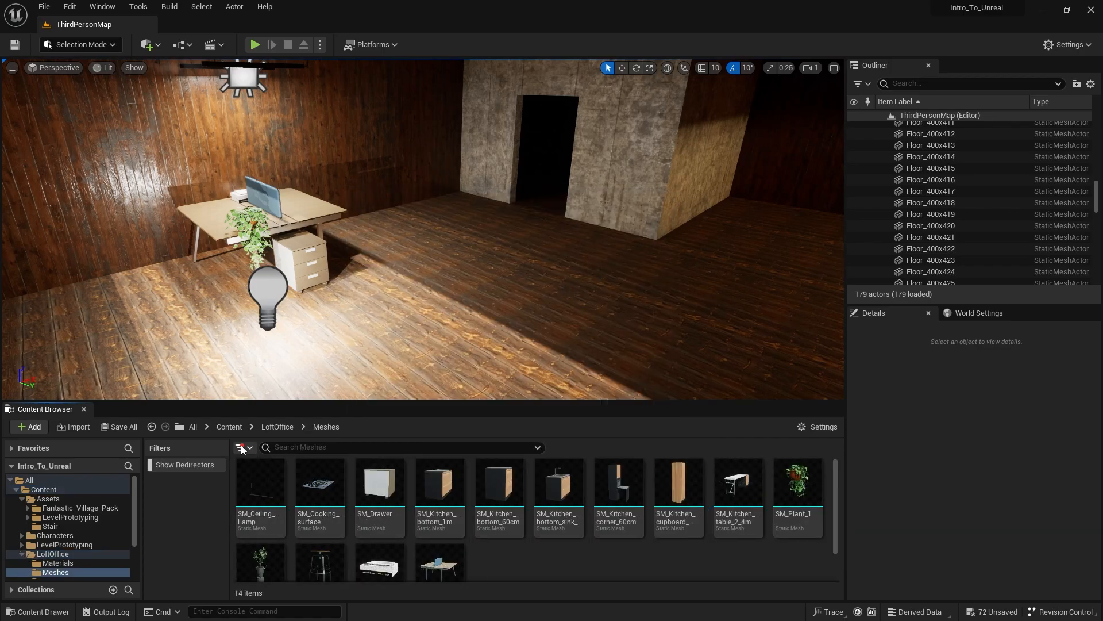
- Return to the Content folder and move the LoftOffice folder into Assets
left_click(229, 427)
left_click_drag(422, 483, 258, 496)
left_click(303, 518)
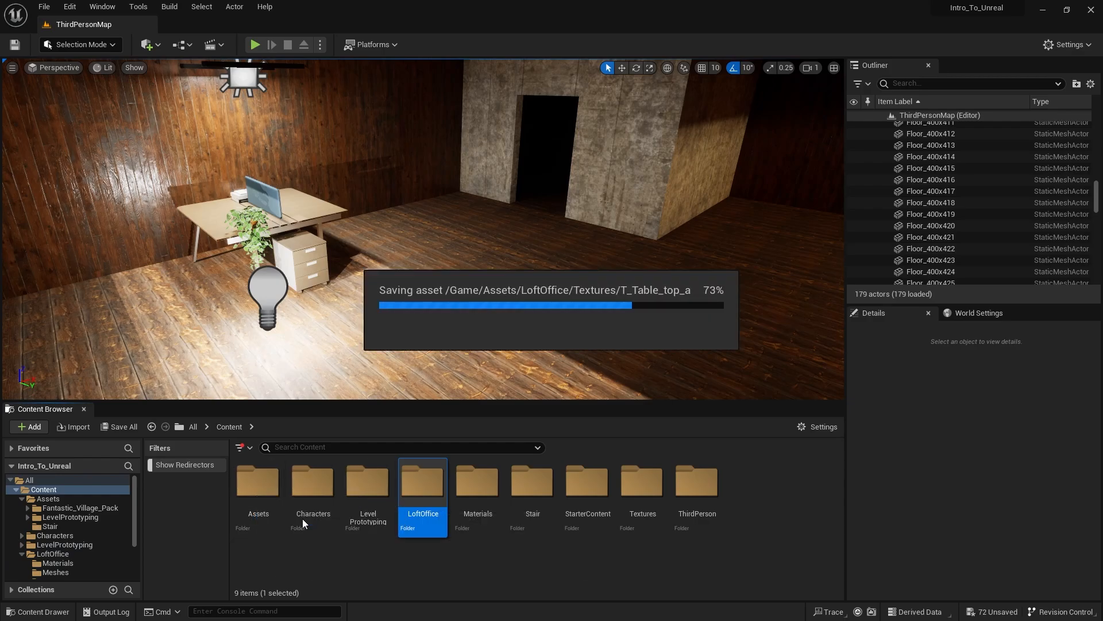
- Fix up the redirectors left in the original LoftOffice folder and delete that folder from Content
right_click(427, 487)
left_click(486, 393)
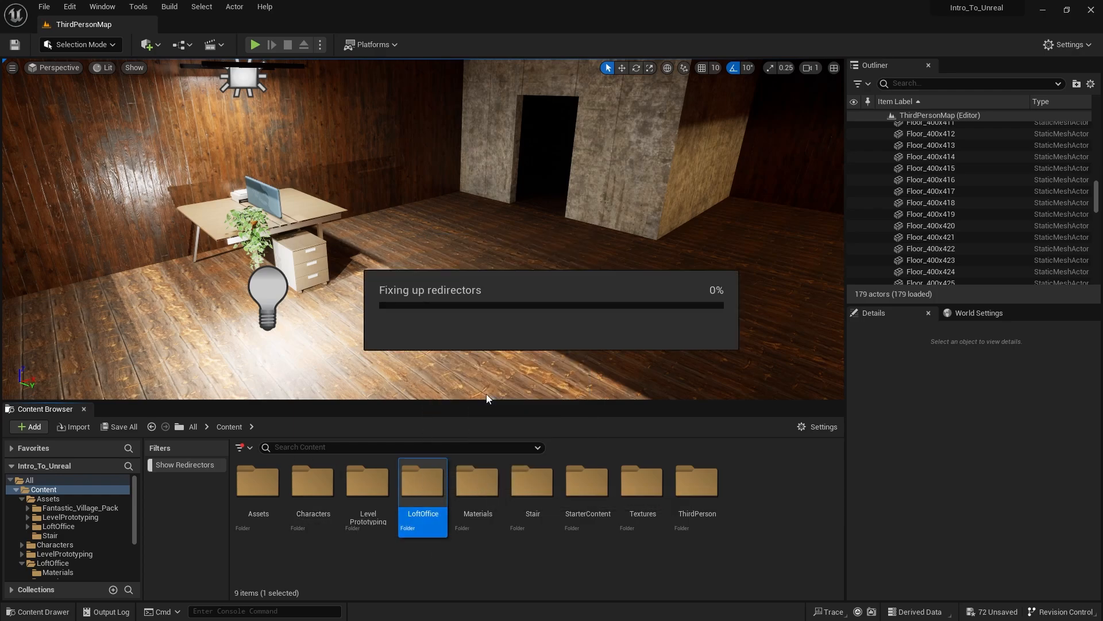
key("Delete")
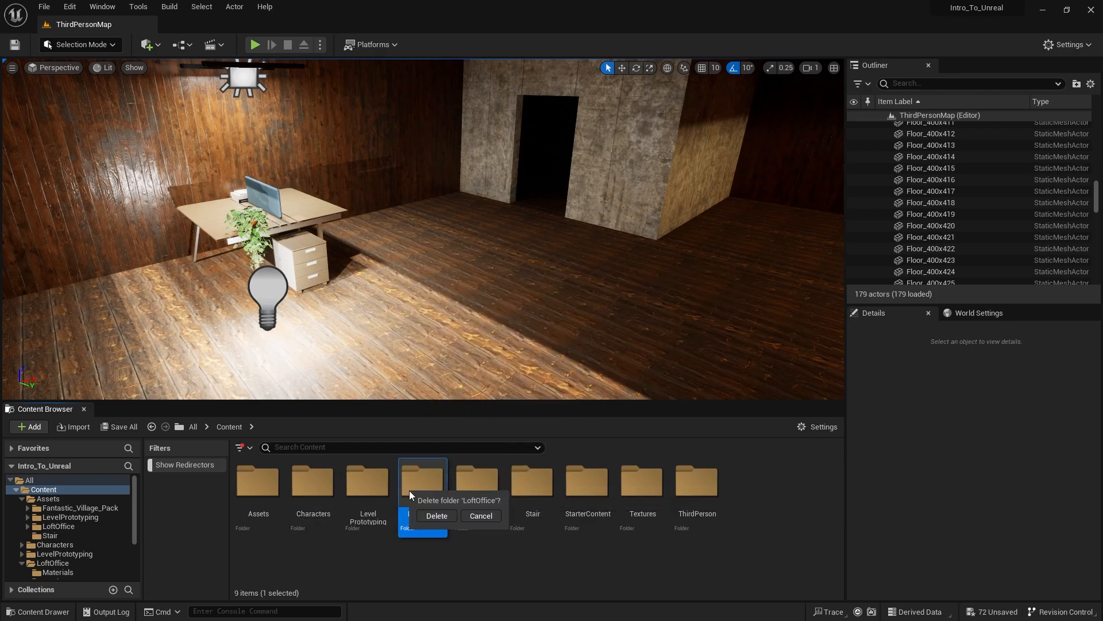
left_click(442, 515)
- Delete the original Stair folder from Content
right_click(473, 488)
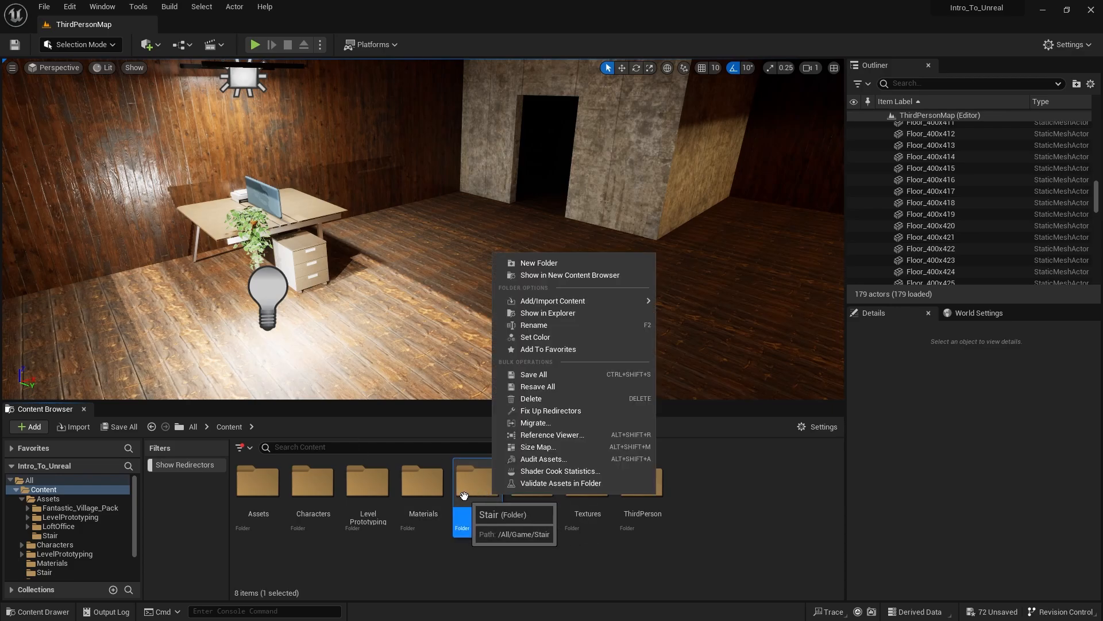
left_click(531, 398)
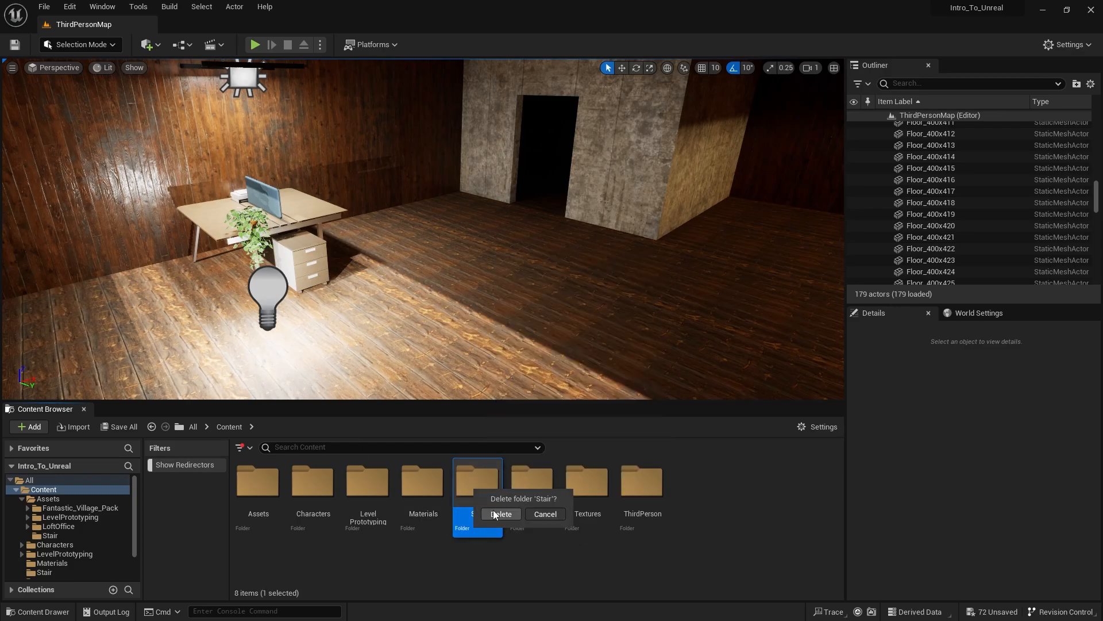
left_click(492, 452)
- Check the folders inside Assets, including the meshes in LevelPrototyping, and compare them with the remaining Content folders
double_click(265, 502)
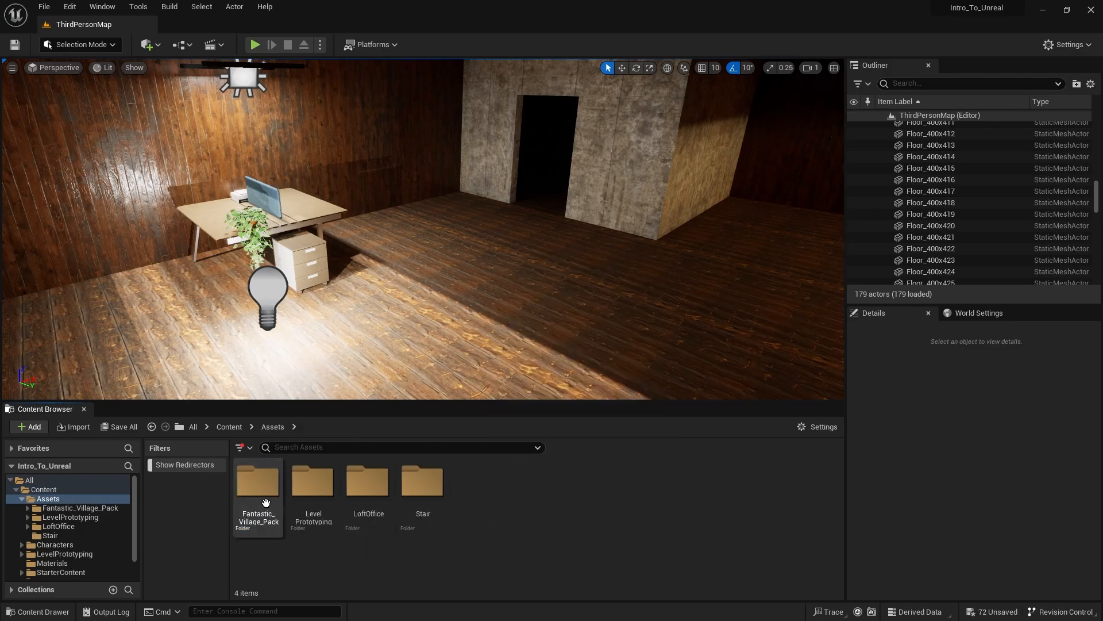
double_click(310, 497)
double_click(308, 513)
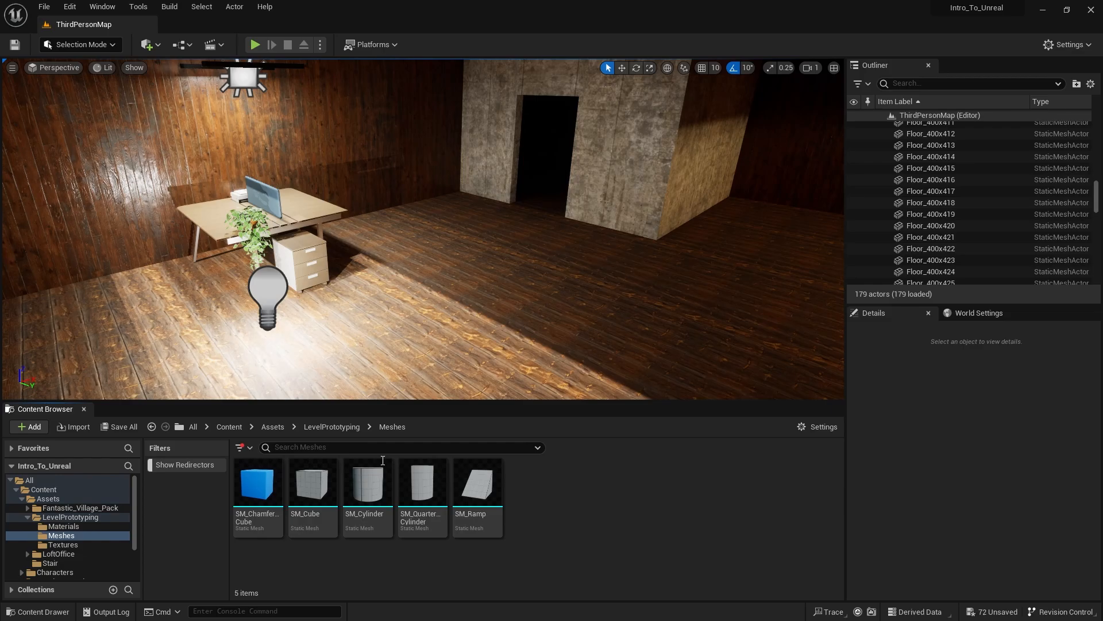
left_click(229, 428)
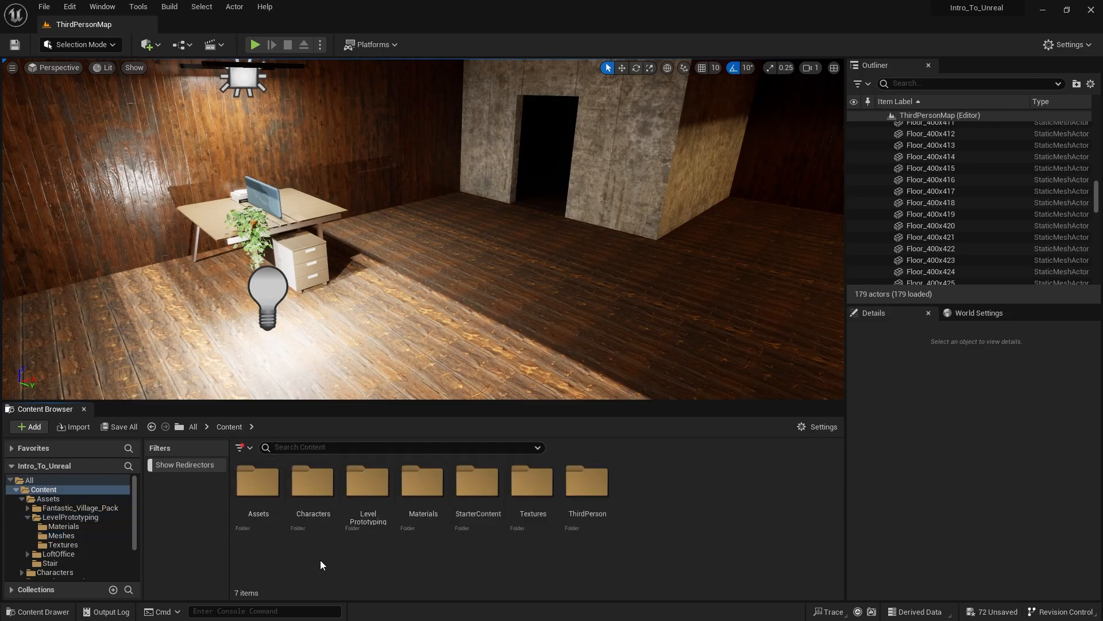
double_click(255, 494)
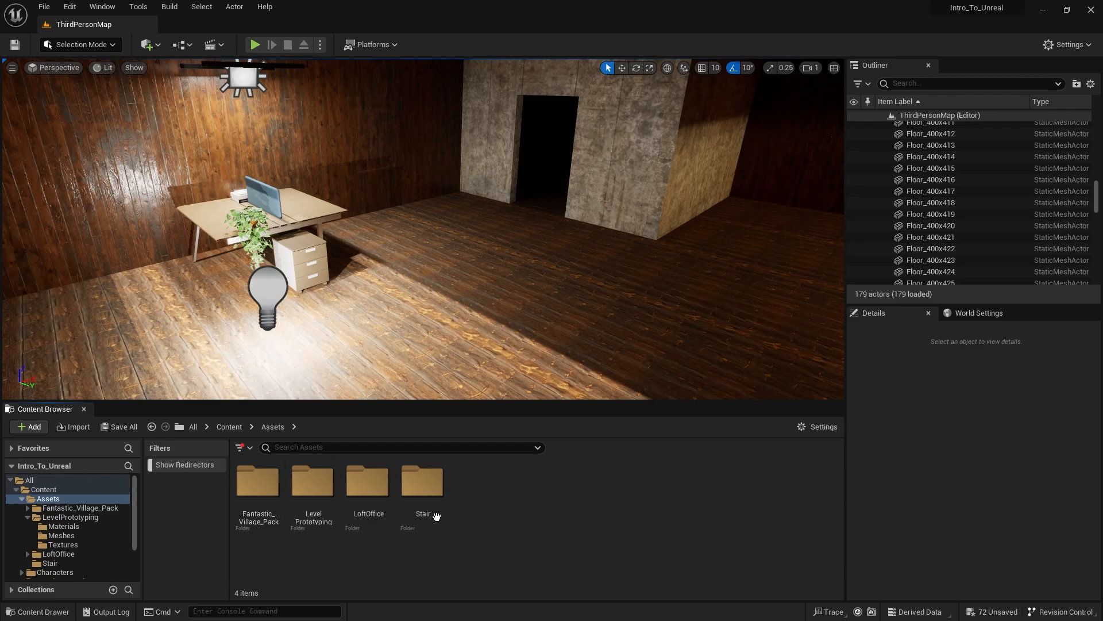
left_click(309, 495)
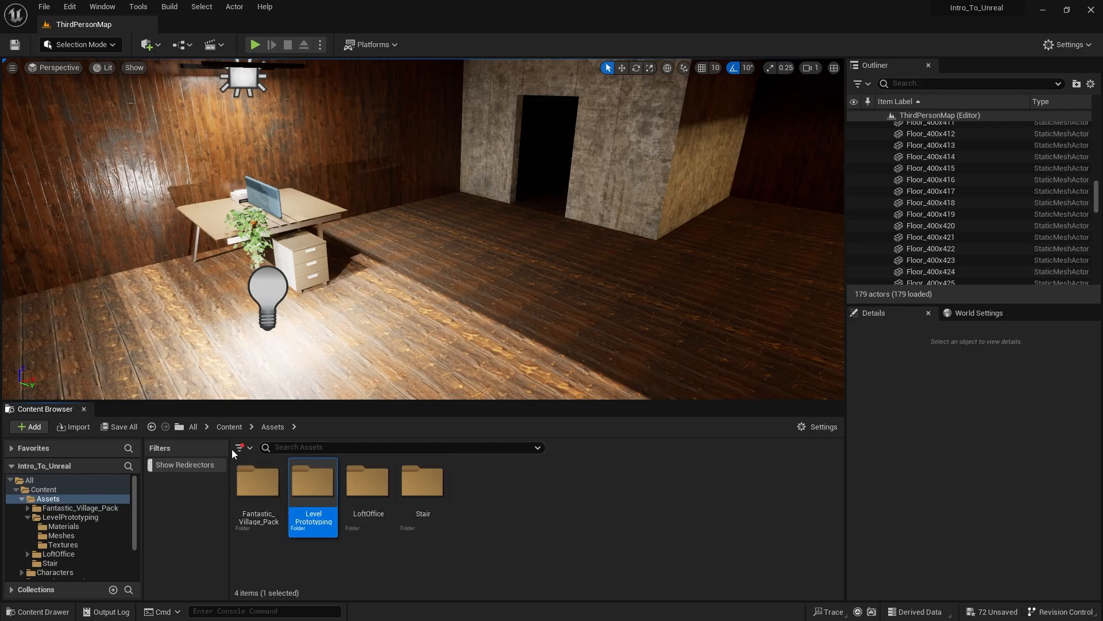
left_click(476, 508)
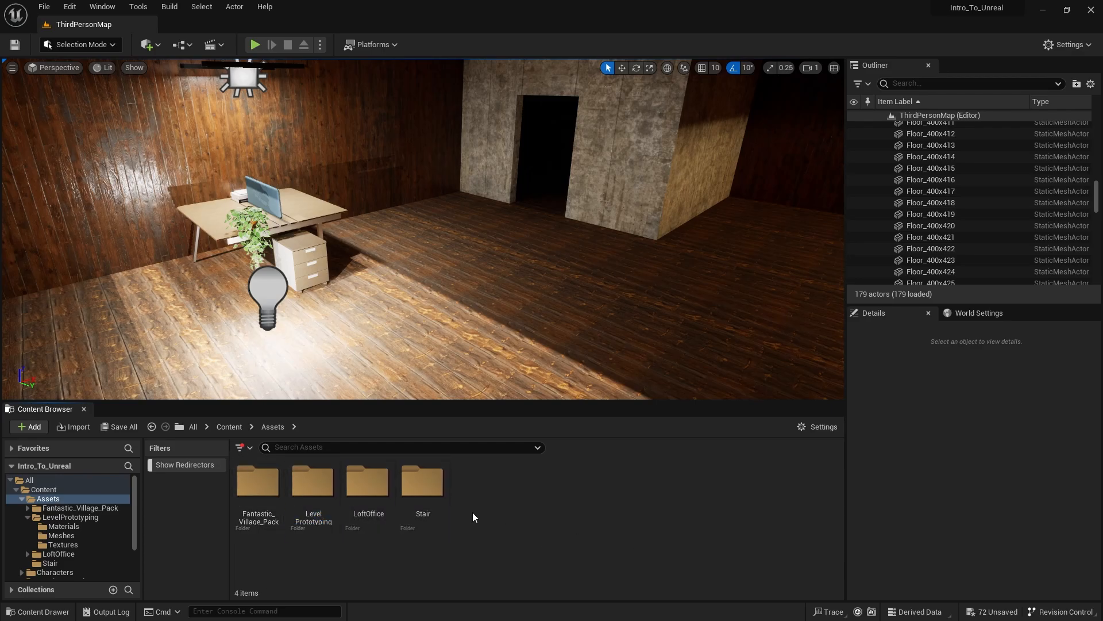
- Create a new folder named My_Imports inside the Assets folder
right_click(473, 513)
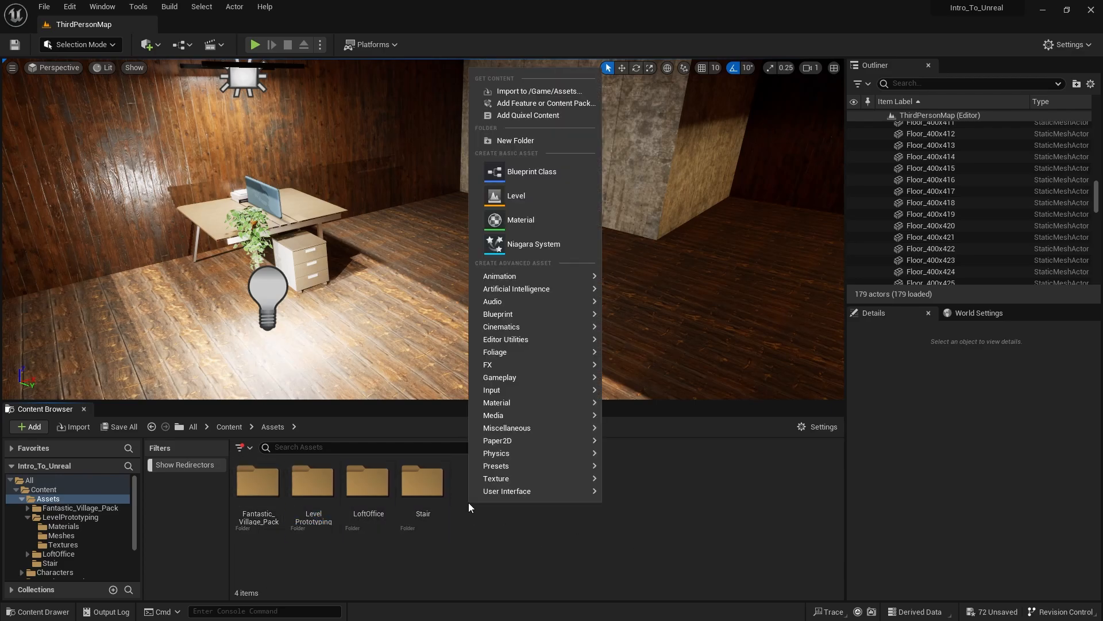
left_click(520, 141)
type("My")
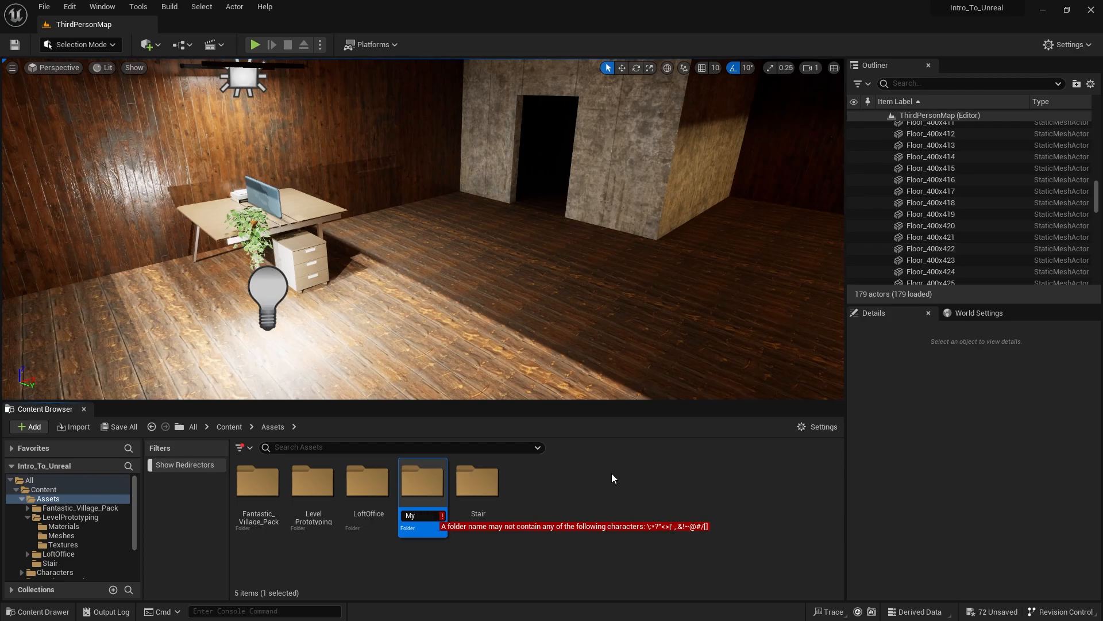
key("BackSpace")
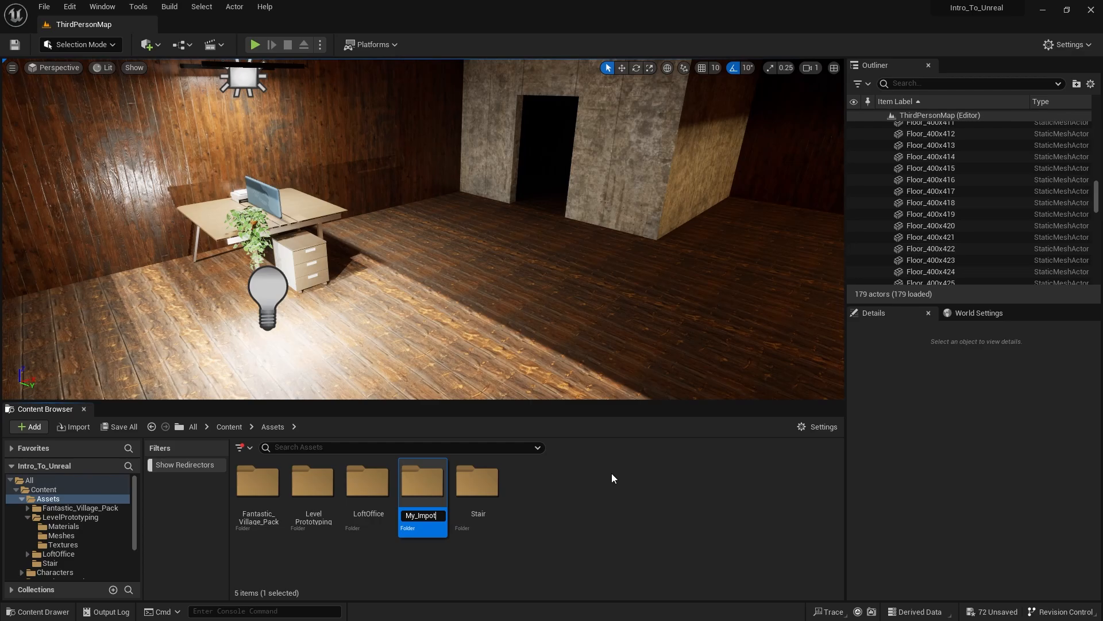
type("_Imports")
key("Return")
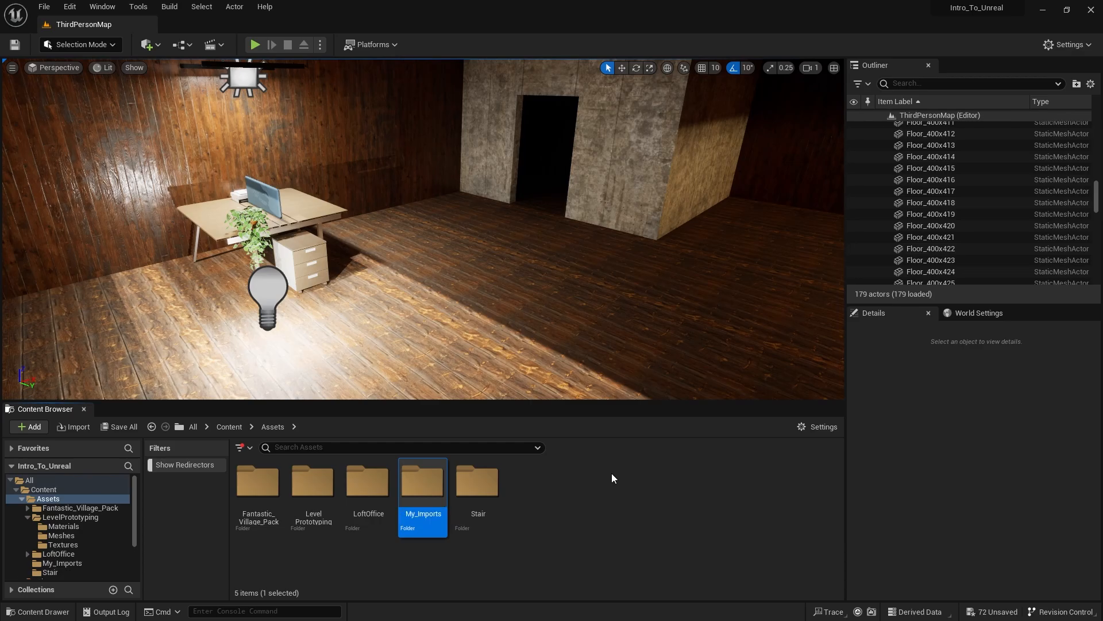
- Turn off the Show Redirectors filter for the asset view
left_click(249, 448)
mouse_move(279, 606)
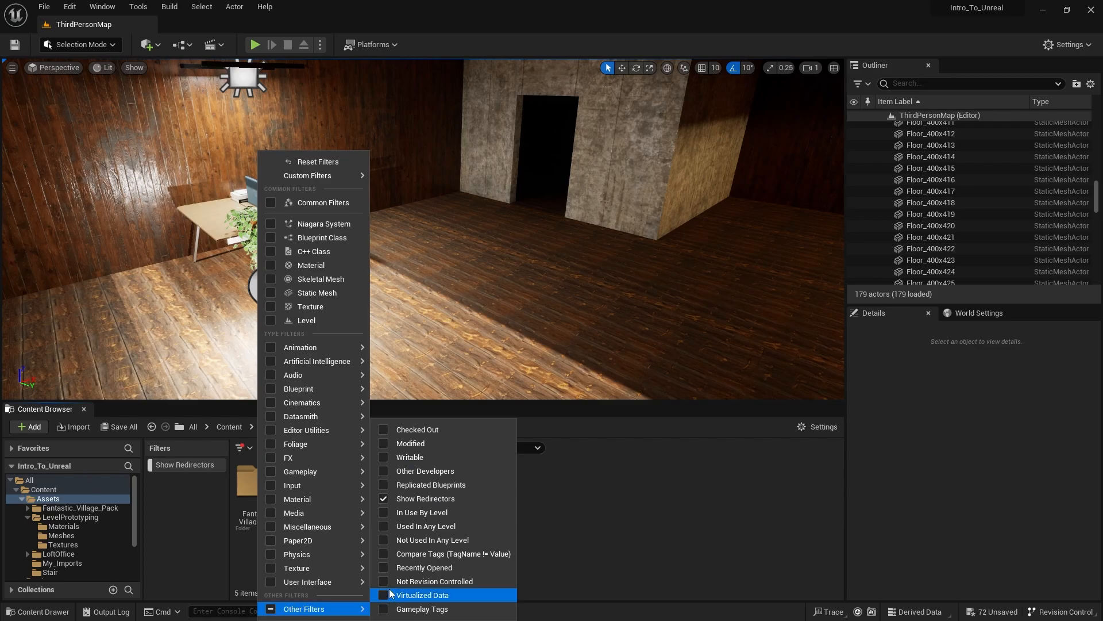
left_click(388, 501)
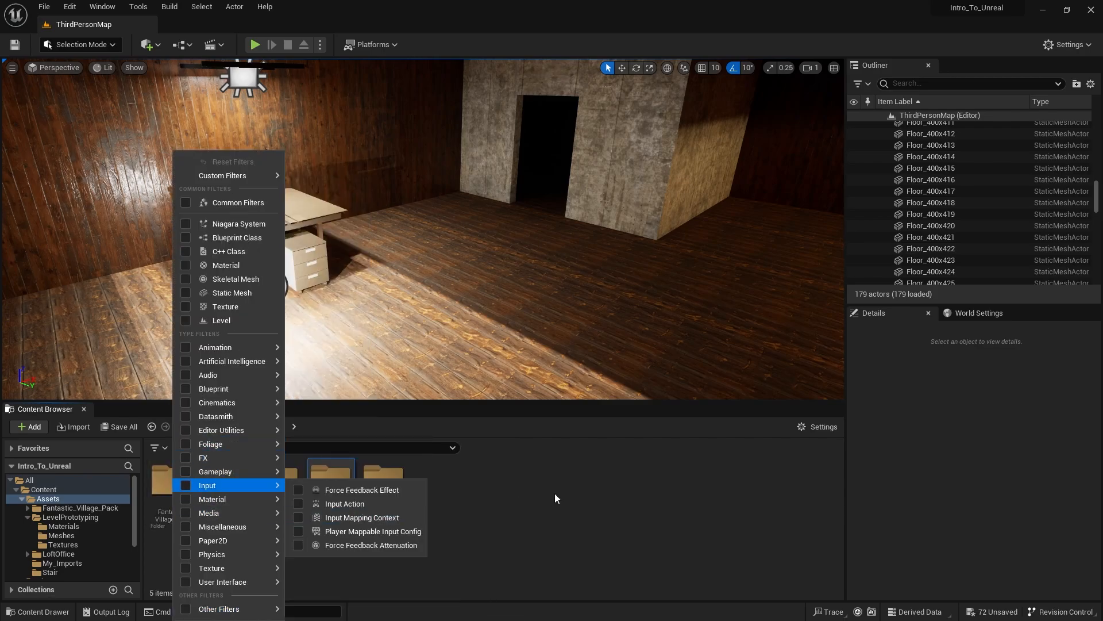
left_click(572, 495)
- Open the My_Imports folder and bring in SM_Chair.fbx from the maya scenes folder
double_click(331, 483)
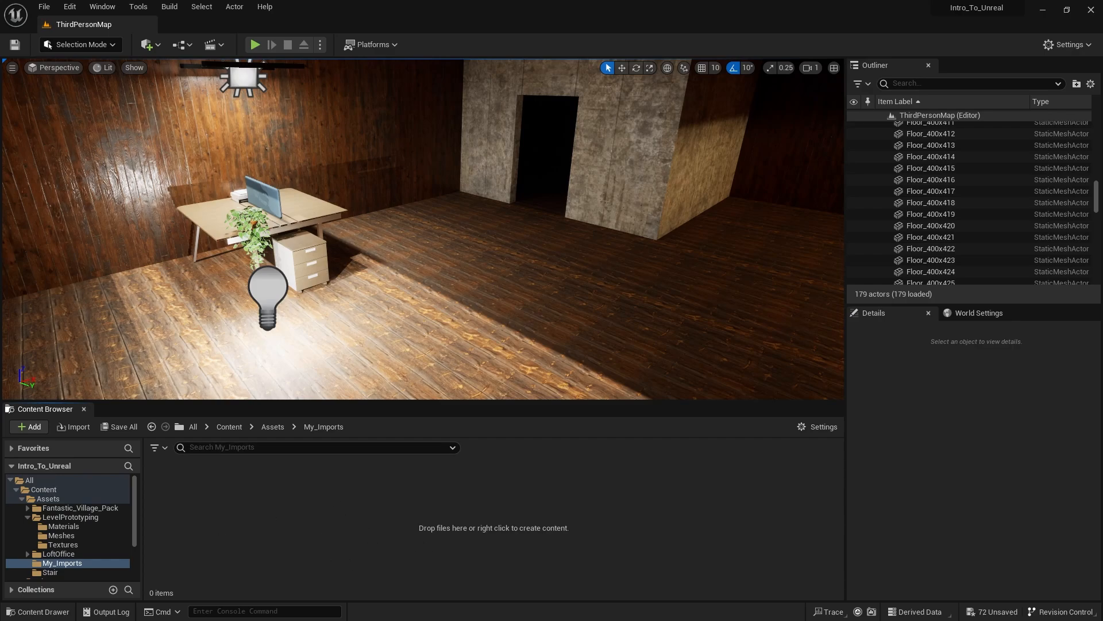
left_click_drag(0, 166, 566, 80)
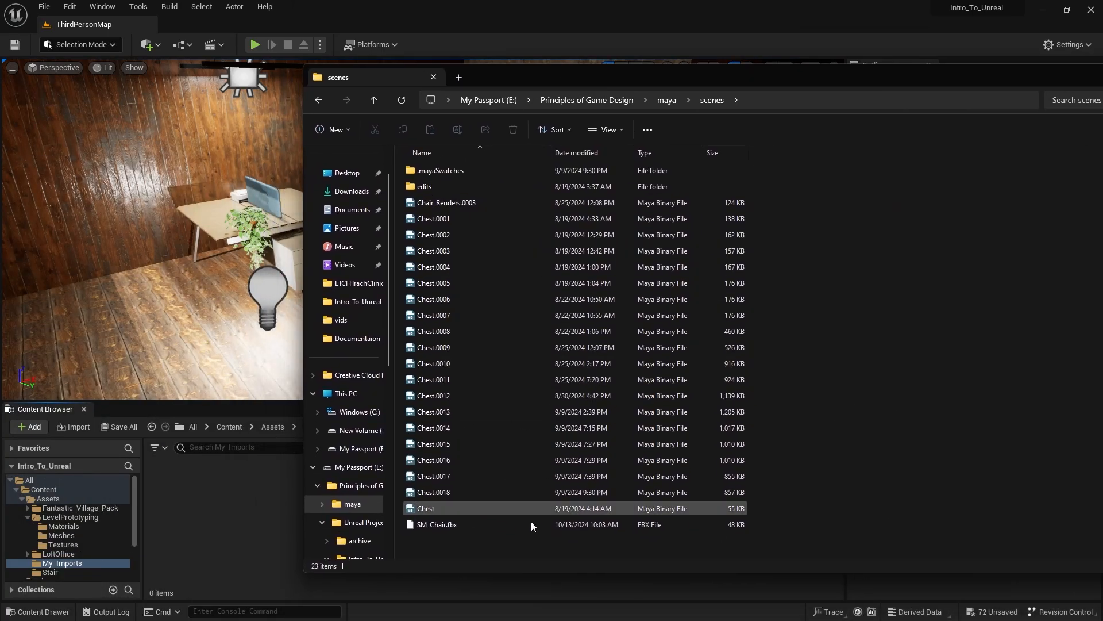
left_click(453, 526)
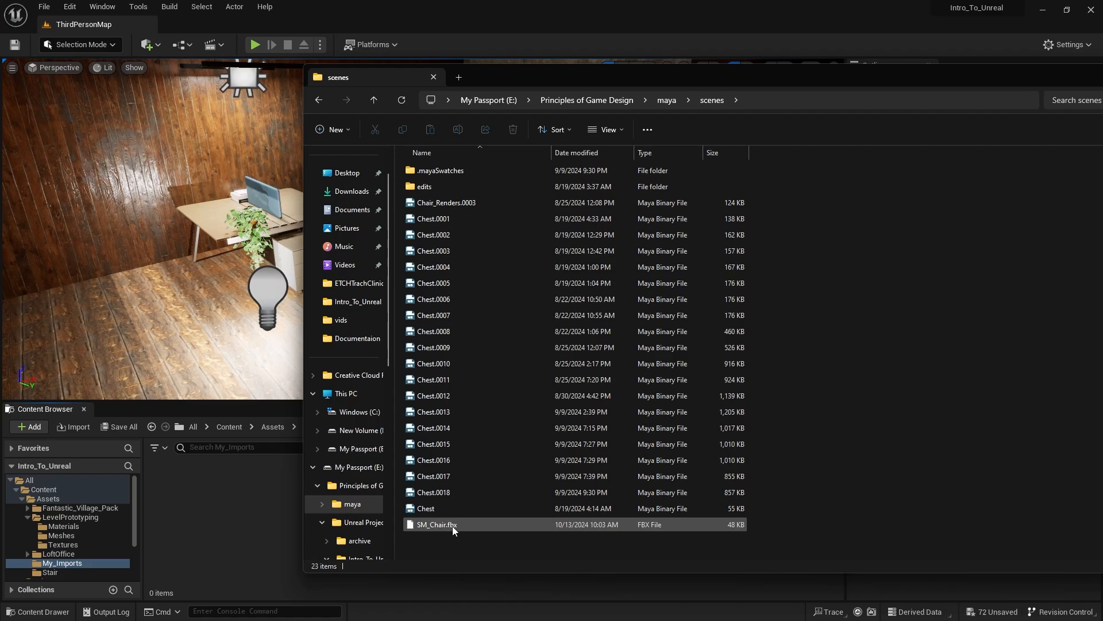
left_click_drag(473, 523, 256, 515)
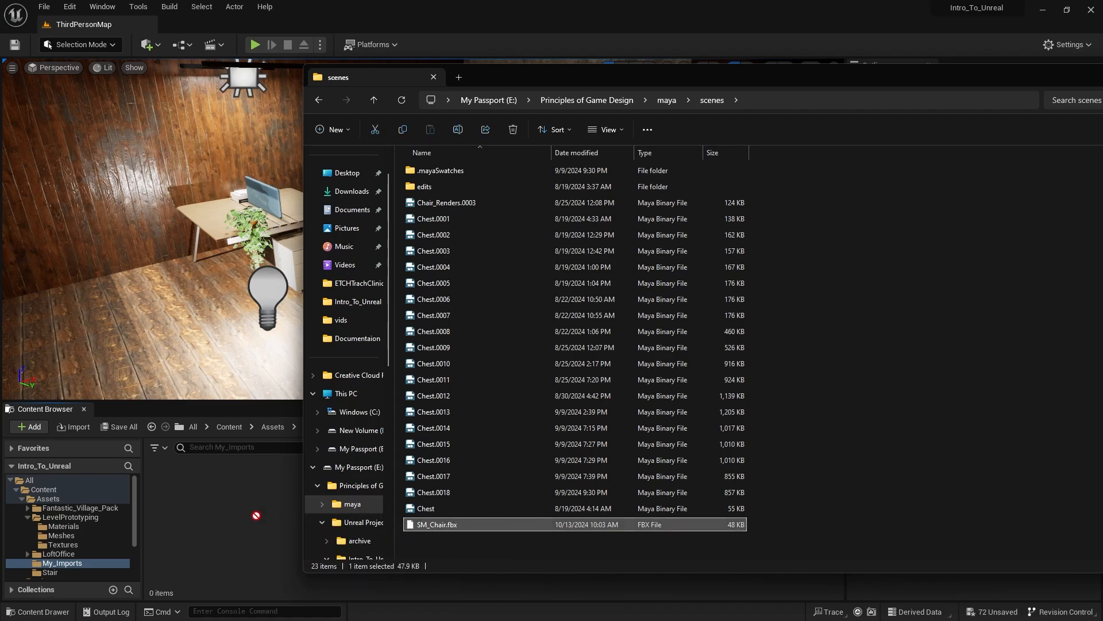
left_click(511, 26)
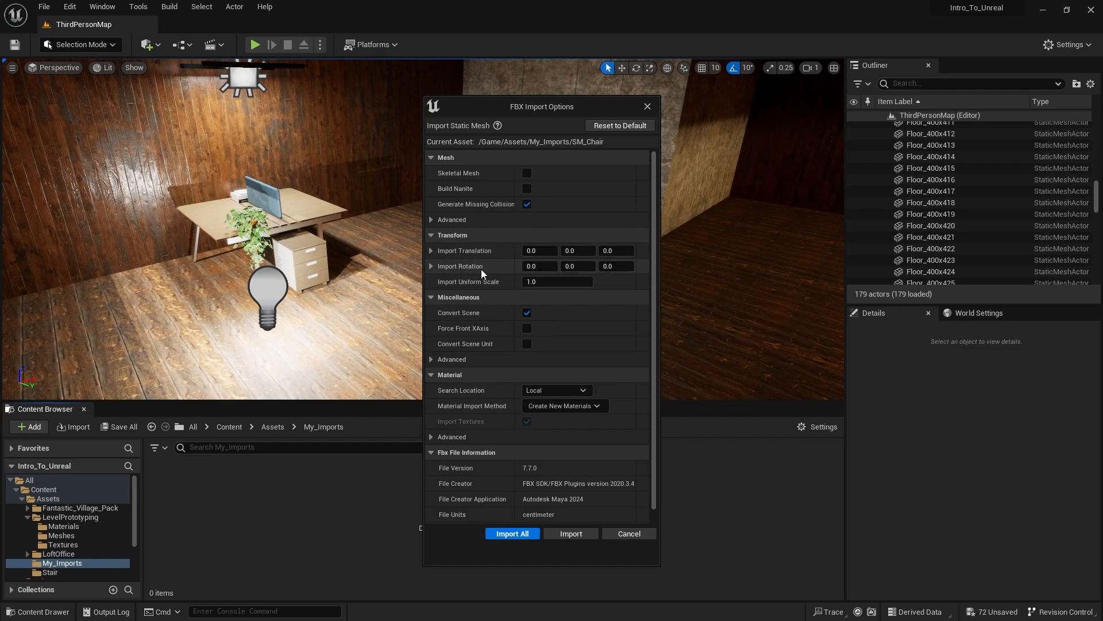
- Review the FBX import options, import the chair with the default settings and dismiss the message log
scroll(481, 269, "down", 1)
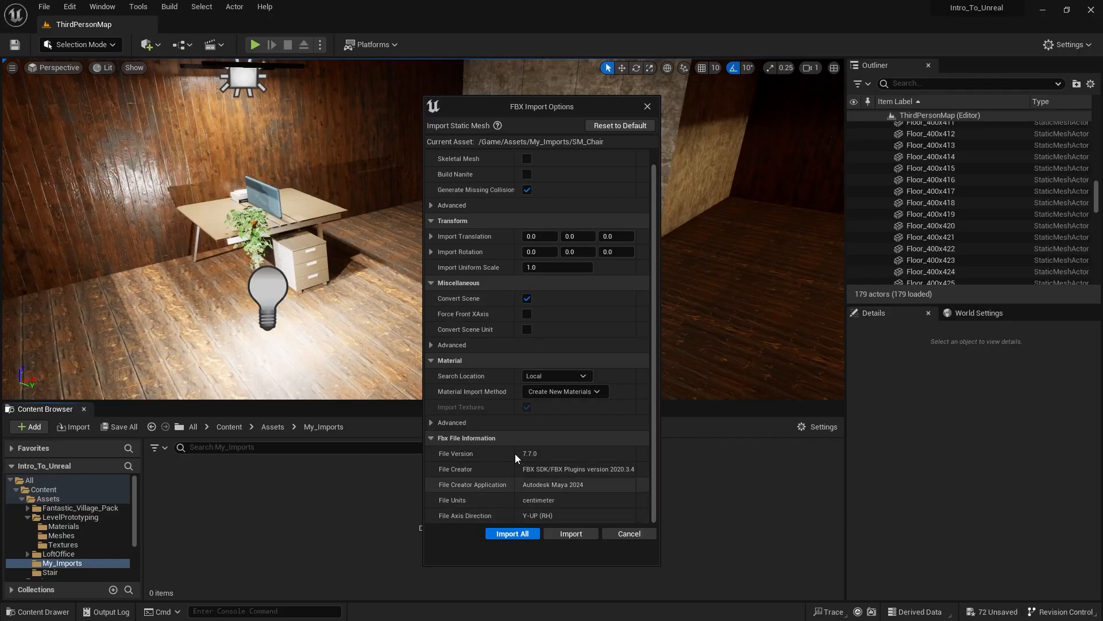
scroll(538, 377, "up", 1)
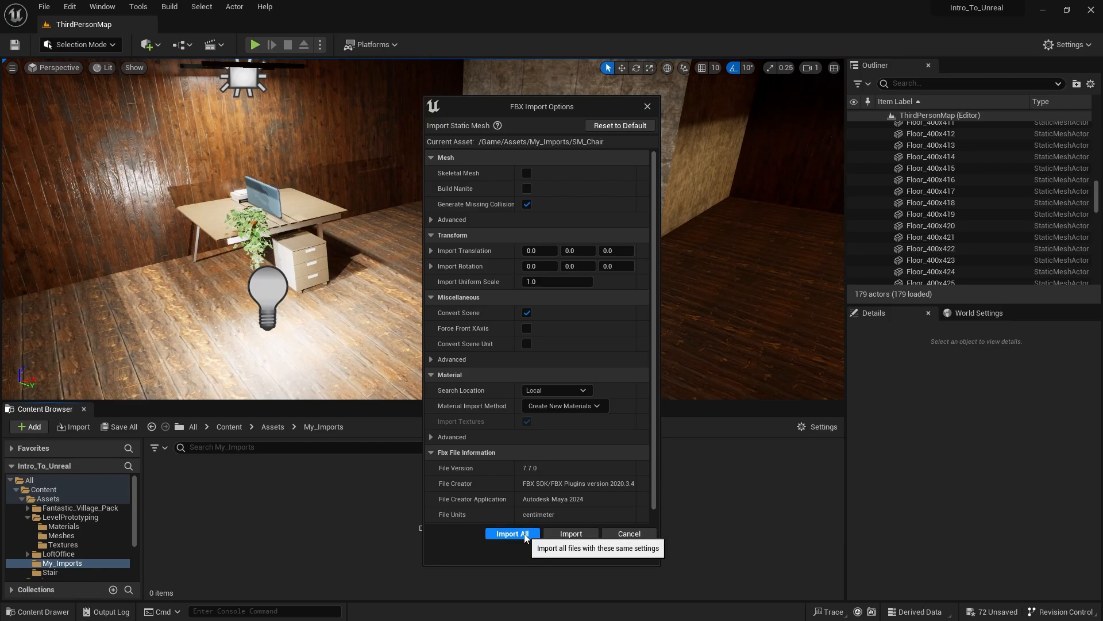
left_click(527, 532)
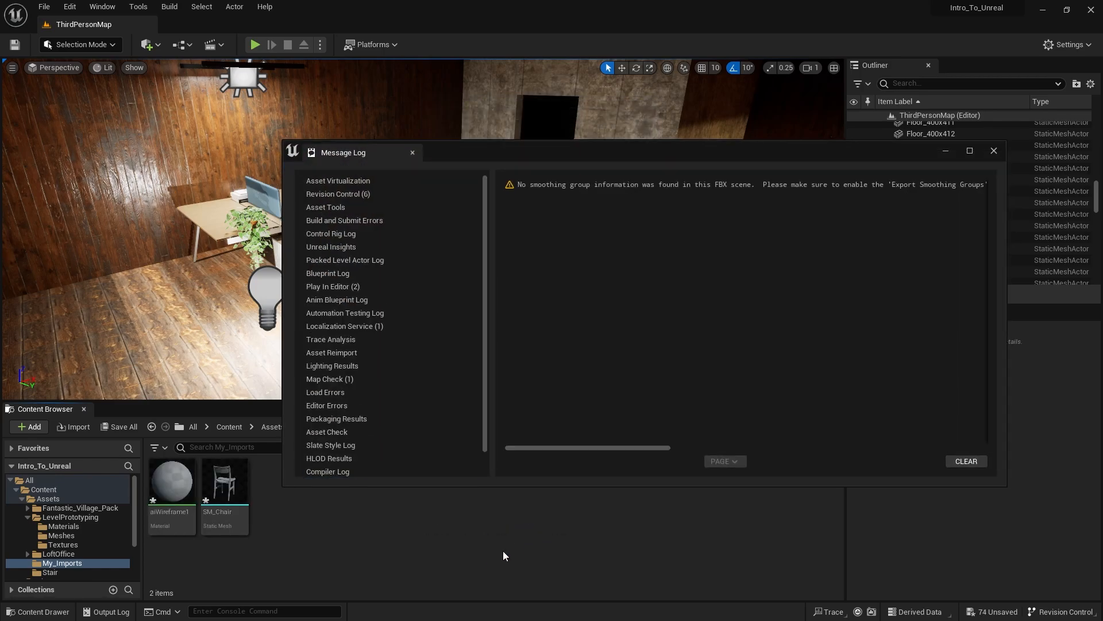
left_click(995, 152)
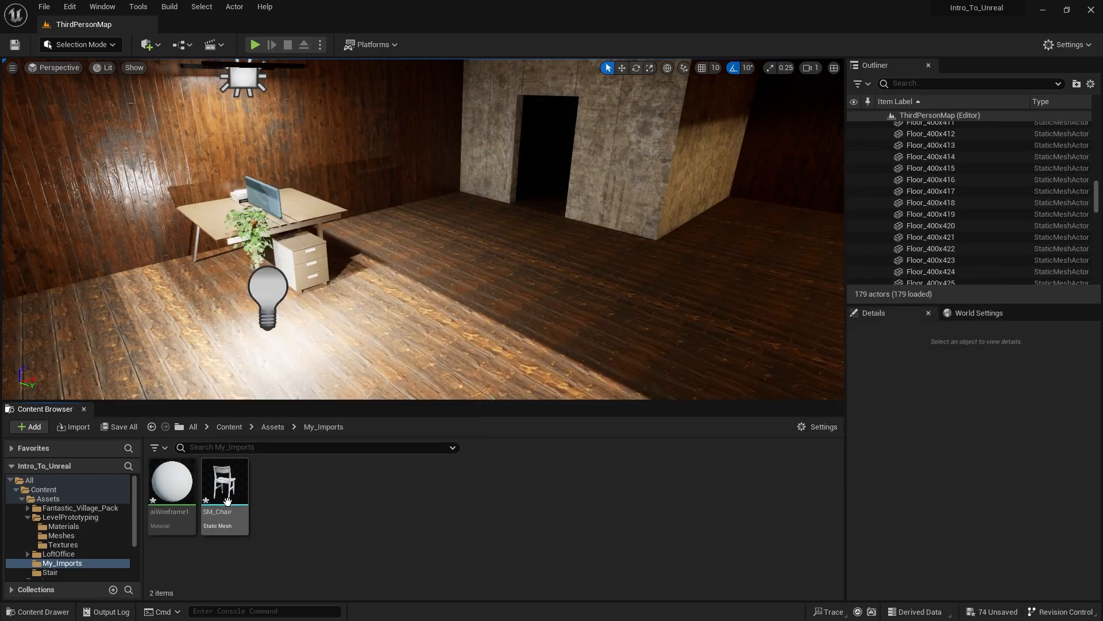
- Place two SM_Chair instances in the level around the desk and rotate the one in front so it faces the desk
left_click_drag(227, 501, 170, 311)
left_click_drag(223, 496, 415, 255)
key("e")
left_click(161, 302)
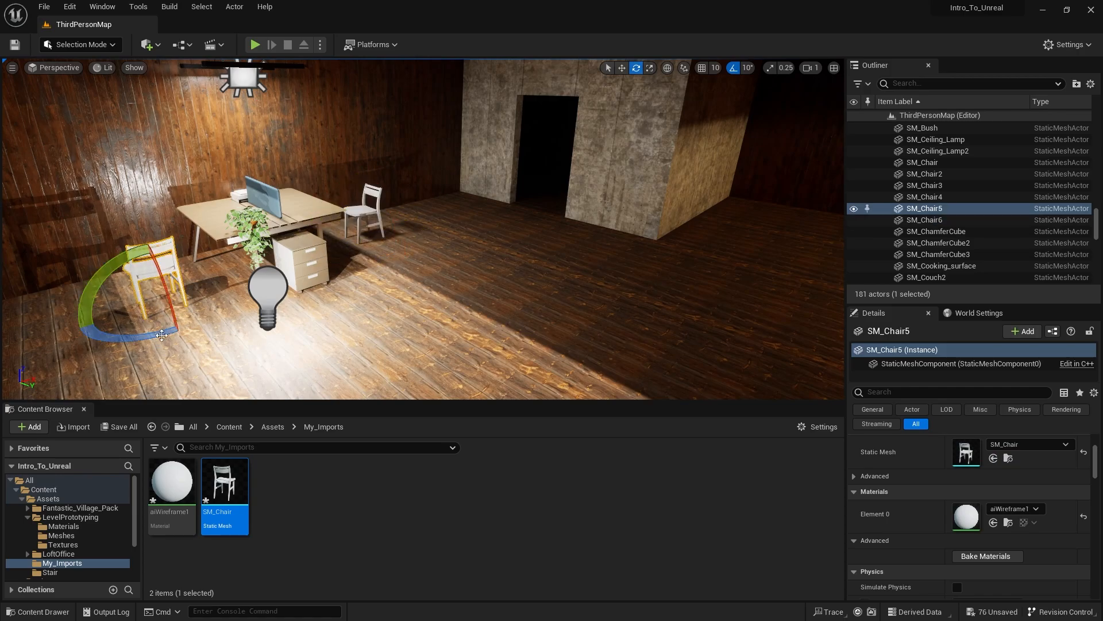
left_click_drag(161, 336, 184, 345)
right_click_drag(198, 339, 287, 357)
- Move the rotated chair sideways into position in front of the desk
key("w")
key("s")
key("a")
key("w")
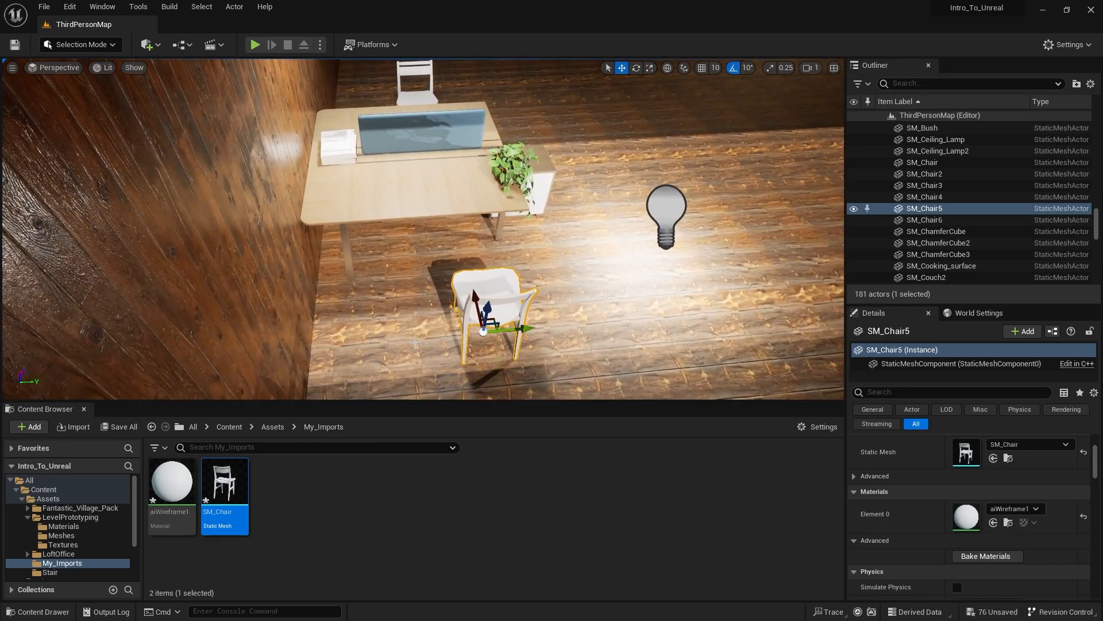
left_click_drag(516, 328, 425, 267)
right_click_drag(425, 267, 251, 214)
- Examine the imported chair up close, checking the shape and smoothness of its seat and edges
key("d")
key("w")
key("d")
left_click(515, 227)
left_click_drag(556, 278, 509, 275)
key("w")
right_click_drag(508, 275, 350, 227)
key("a")
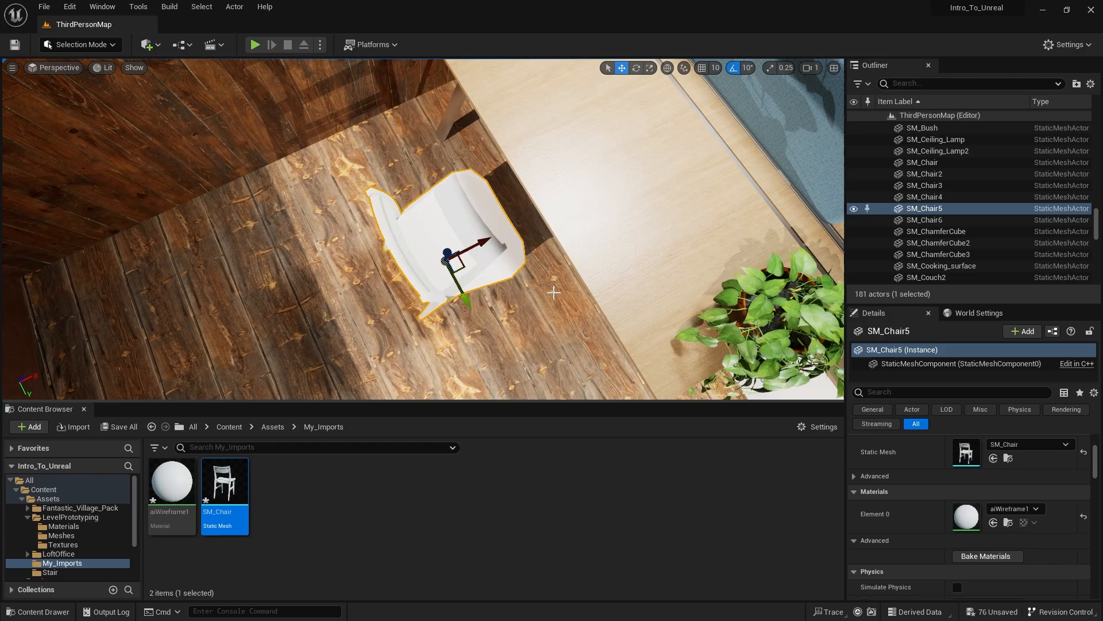
right_click_drag(587, 217, 493, 246)
key("d")
key("s")
key("w")
key("w")
key("s")
key("w")
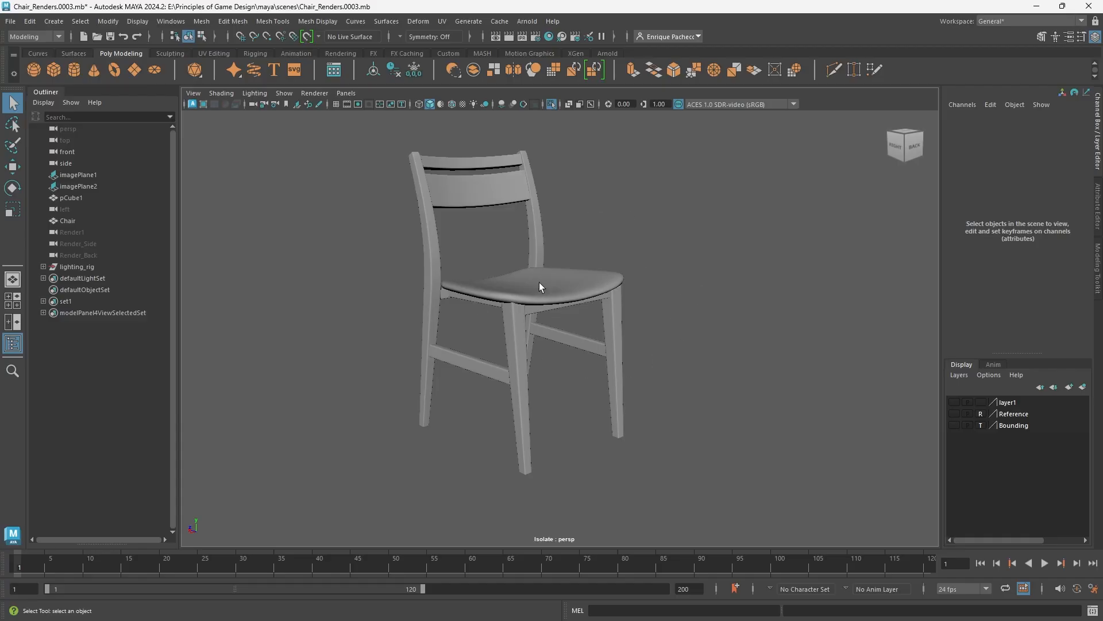
- Switch to Maya, turn off the Chair's smooth preview and apply Smooth to the mesh with 1 division
left_click(539, 284)
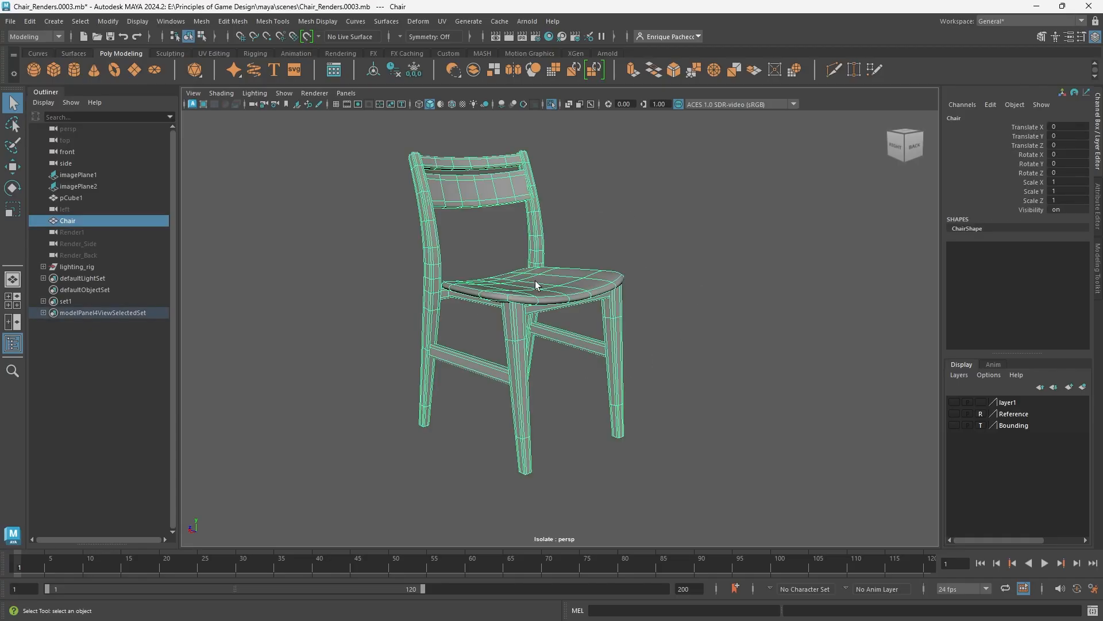
key("1")
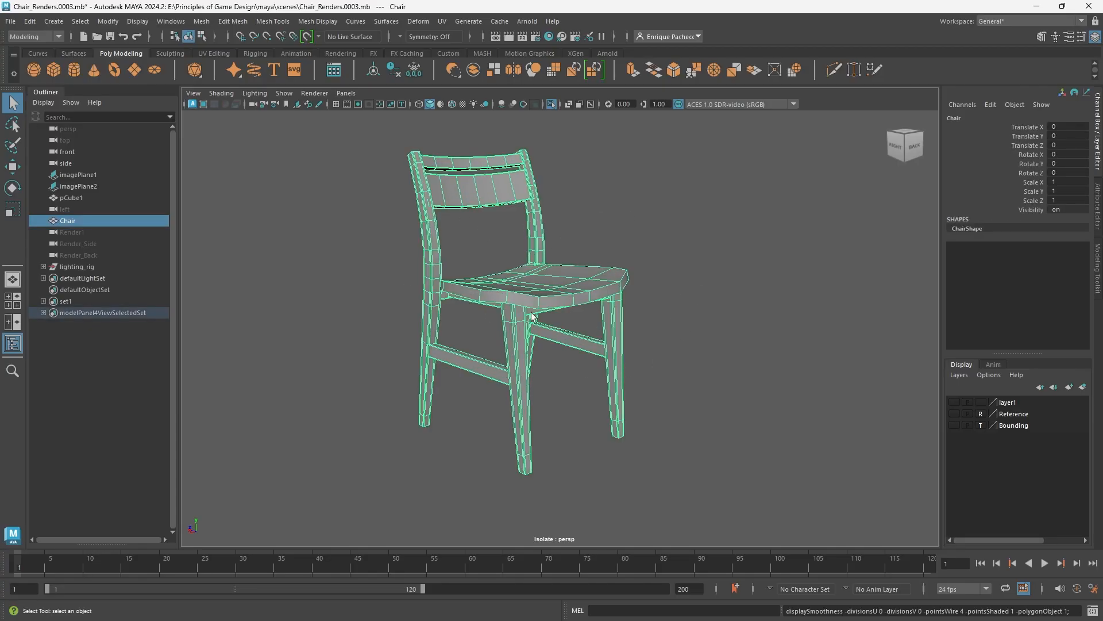
left_click(204, 21)
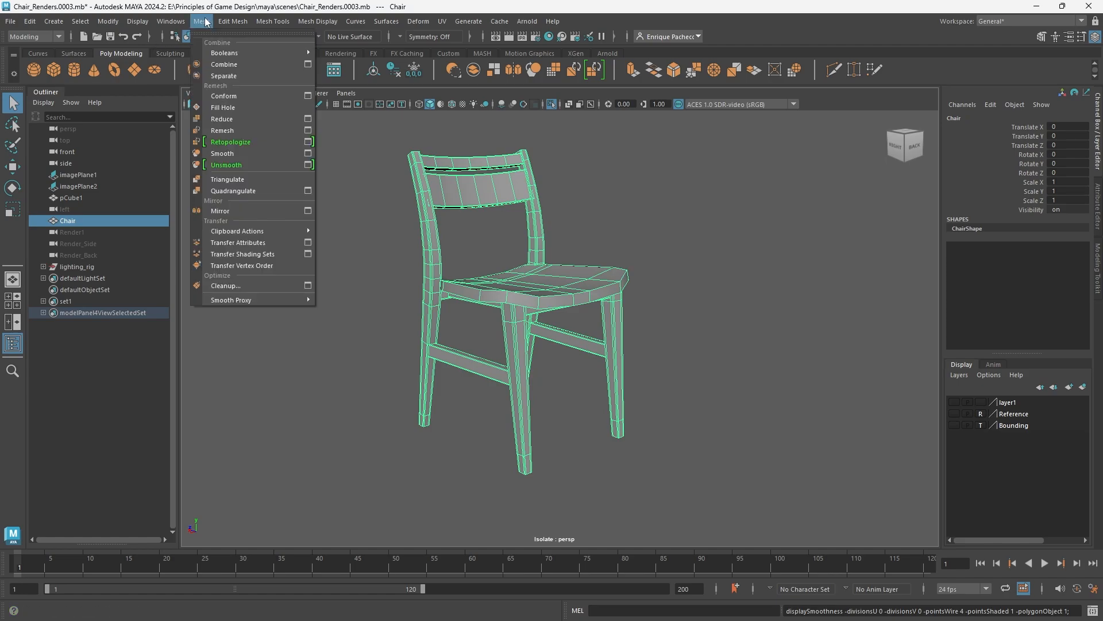
left_click(237, 153)
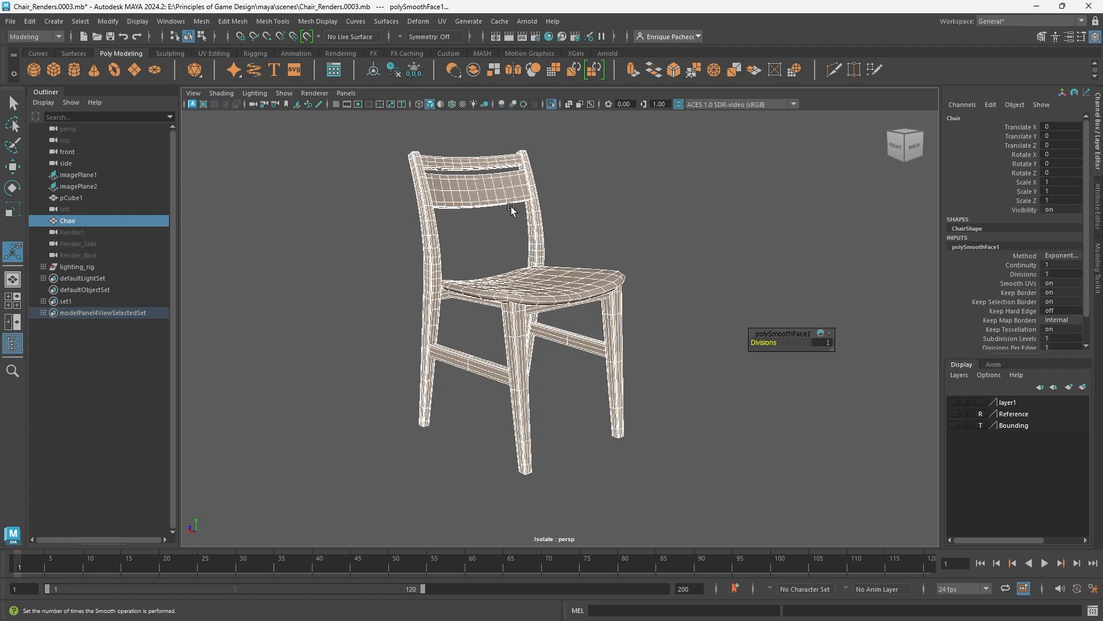
key("q")
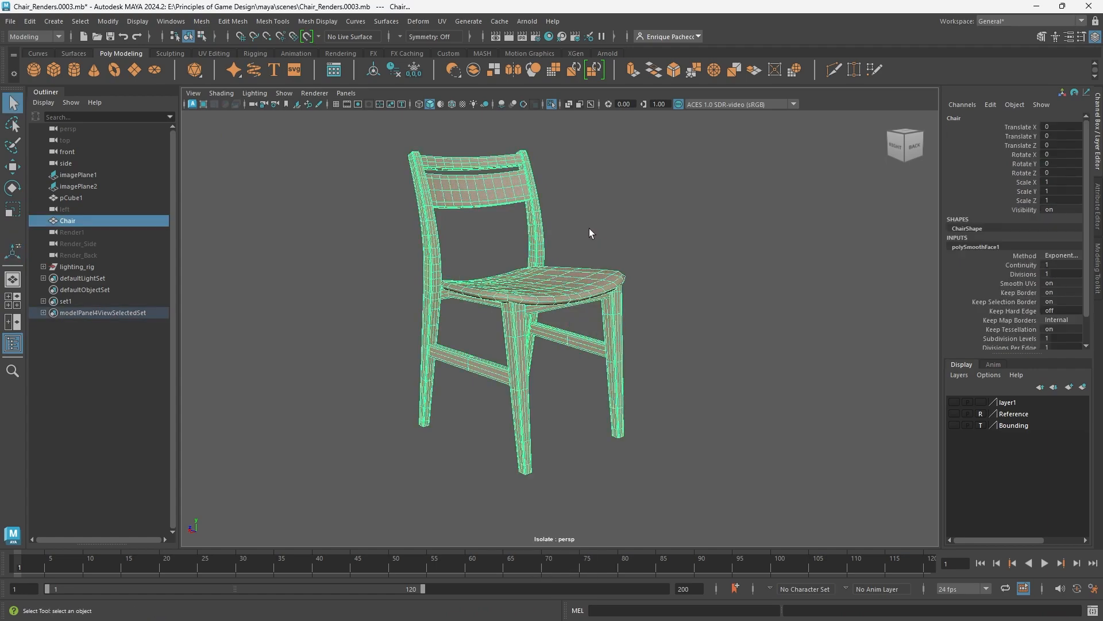
left_click(580, 237)
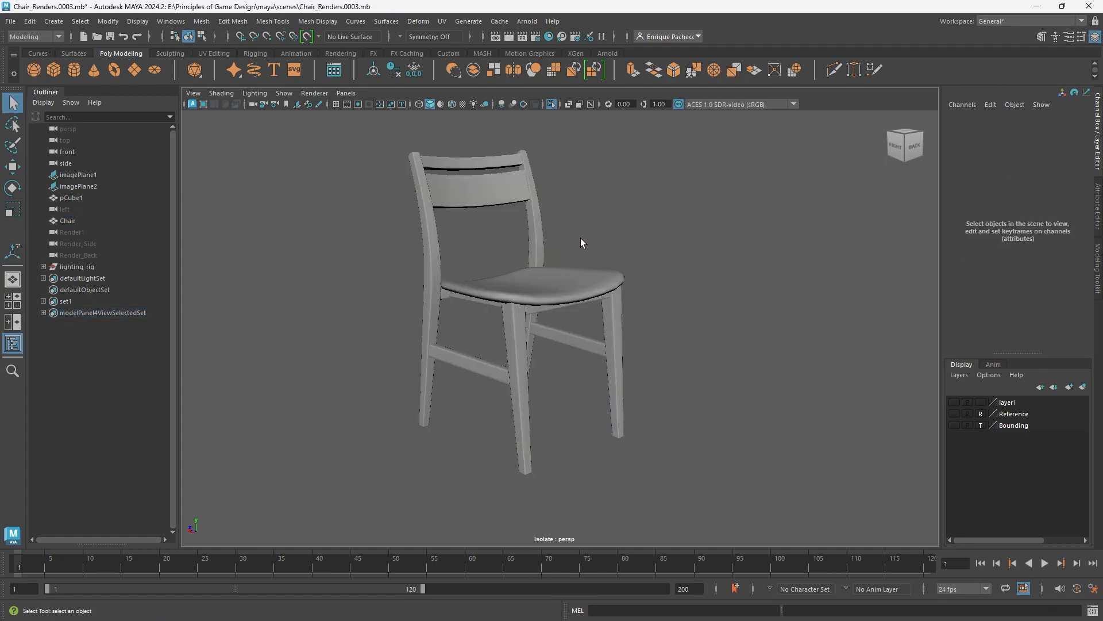
left_click(484, 319)
left_click_drag(512, 316, 562, 340, "alt")
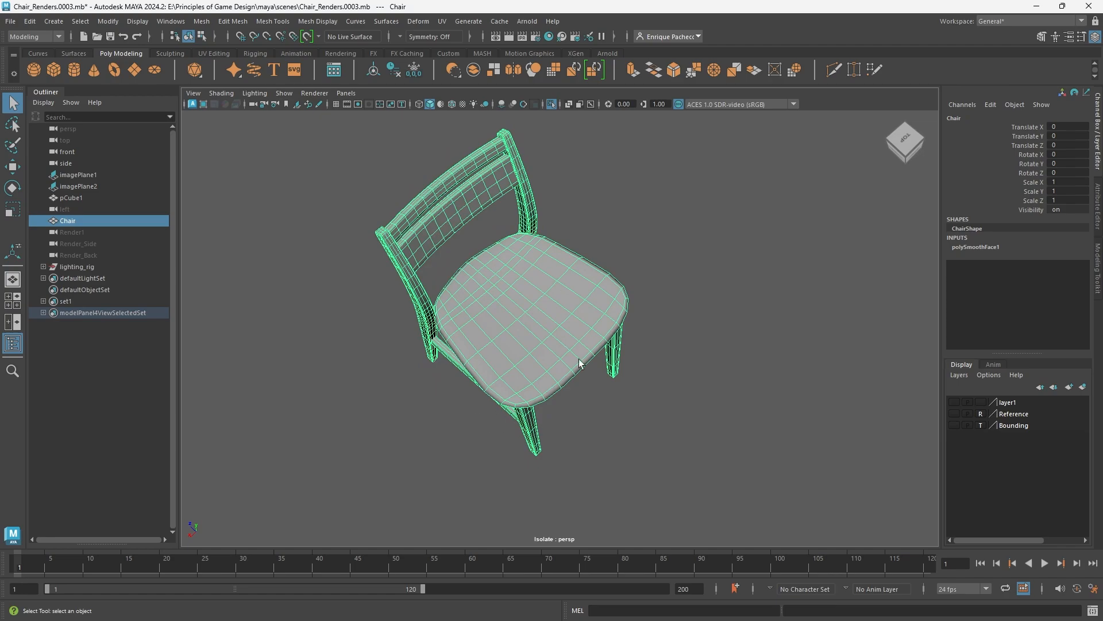
left_click_drag(512, 391, 475, 243, "alt")
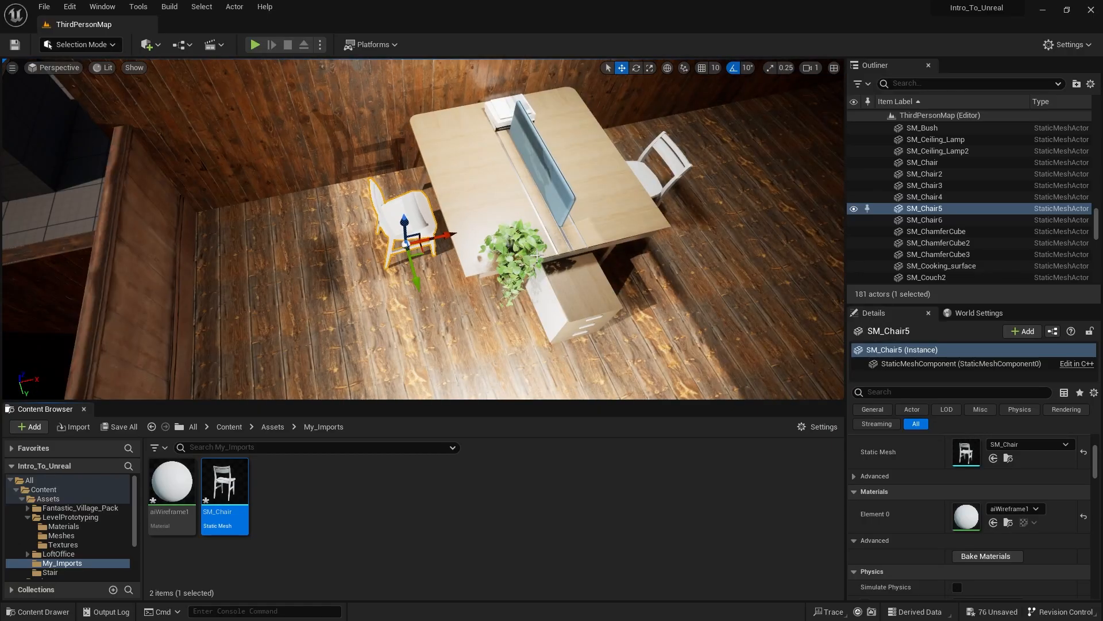
- Switch back to Unreal and look over the chairs, the desk and the rest of the room
left_click_drag(537, 255, 543, 356)
right_click_drag(538, 255, 542, 172)
right_click_drag(517, 219, 620, 241)
left_click(507, 227)
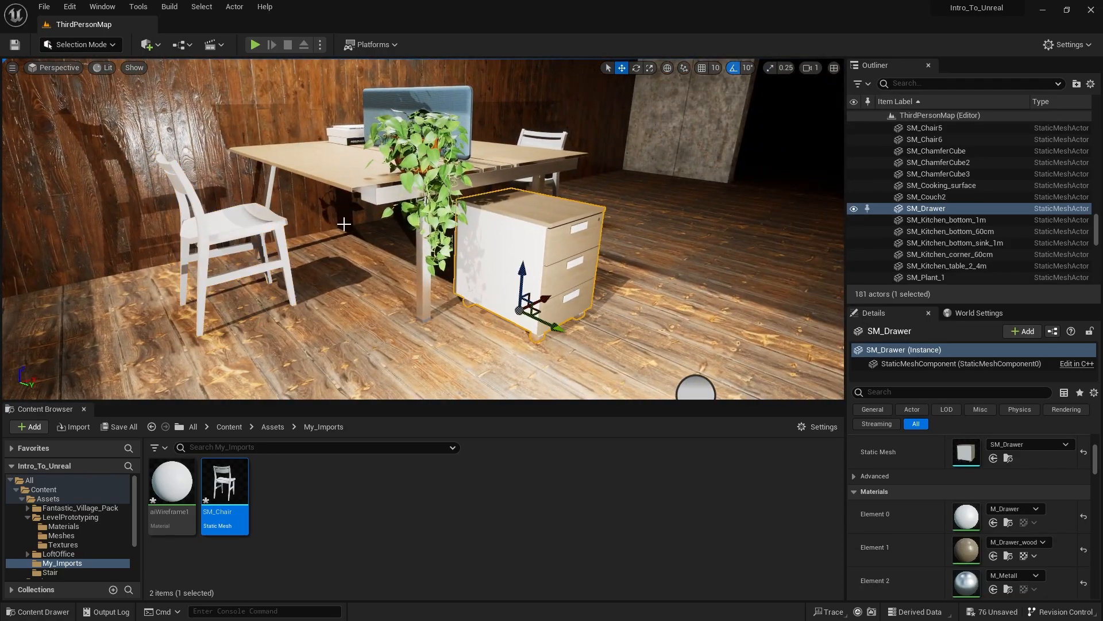
right_click_drag(467, 181, 414, 166)
key("s")
key("w")
key("s")
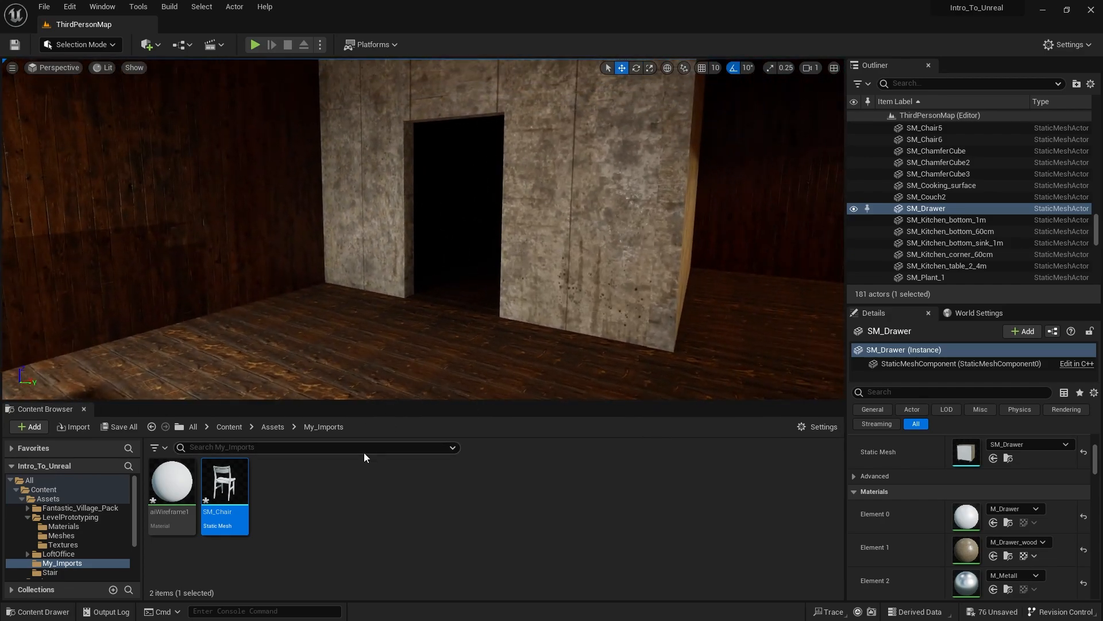
left_click(336, 510)
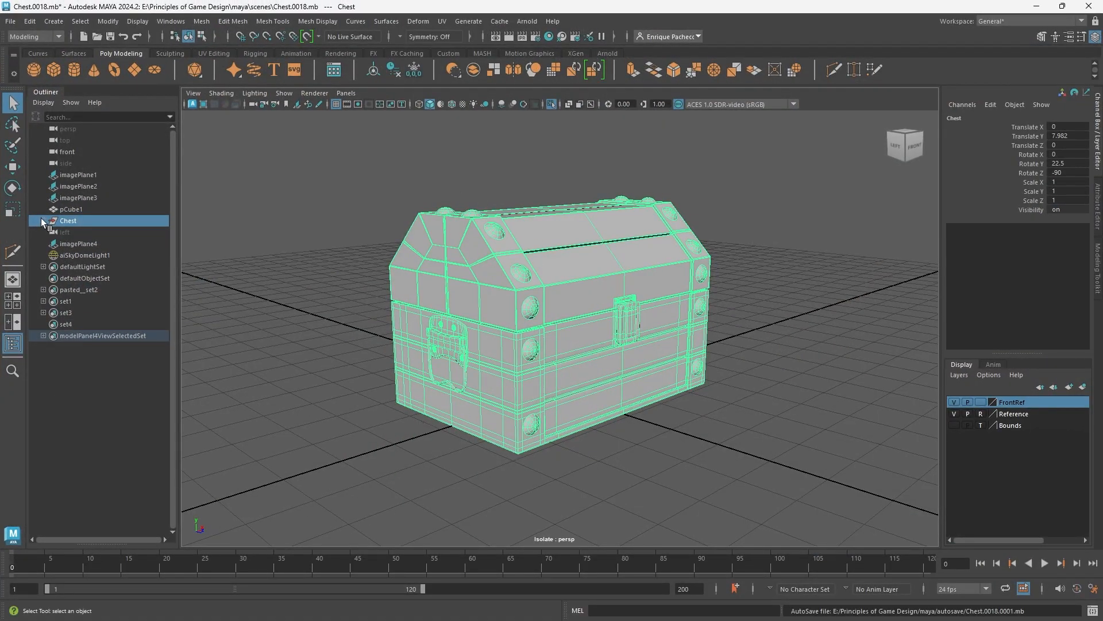
- Switch to the Chest.0018 scene in Maya and inspect the chest's separate parts and the contents of its Chest group
left_click(573, 284)
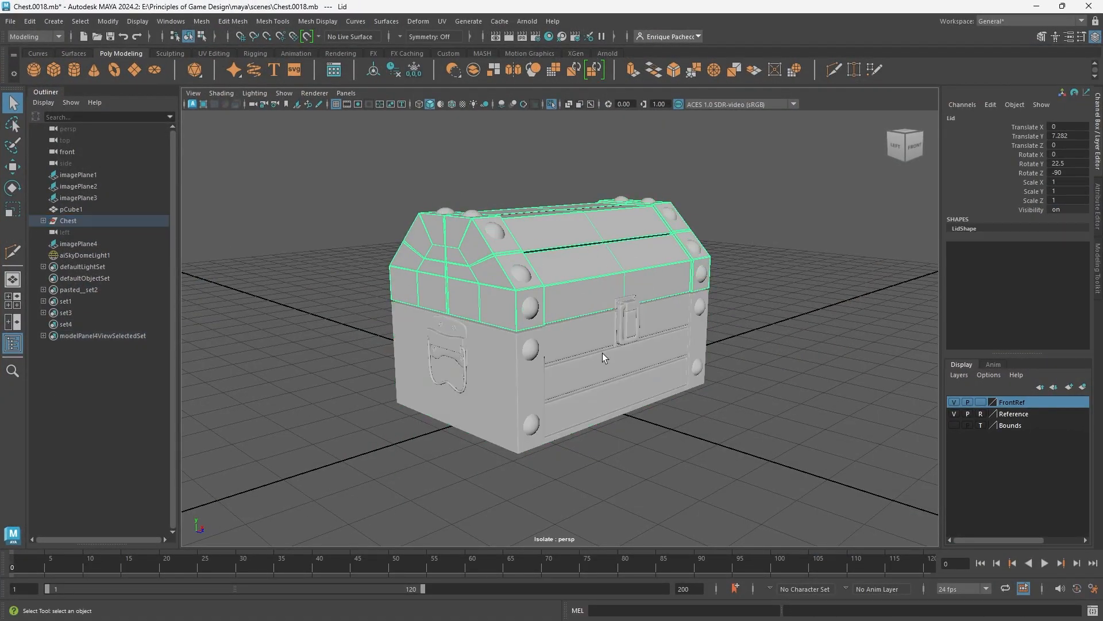
left_click(603, 353)
left_click(493, 315)
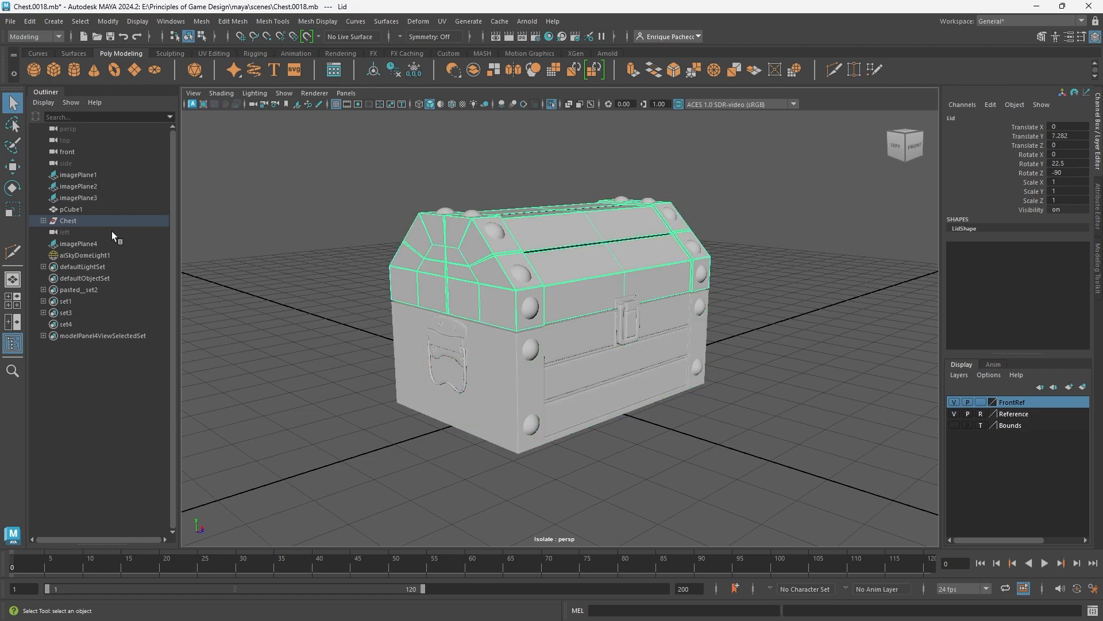
left_click(43, 221)
left_click(255, 208)
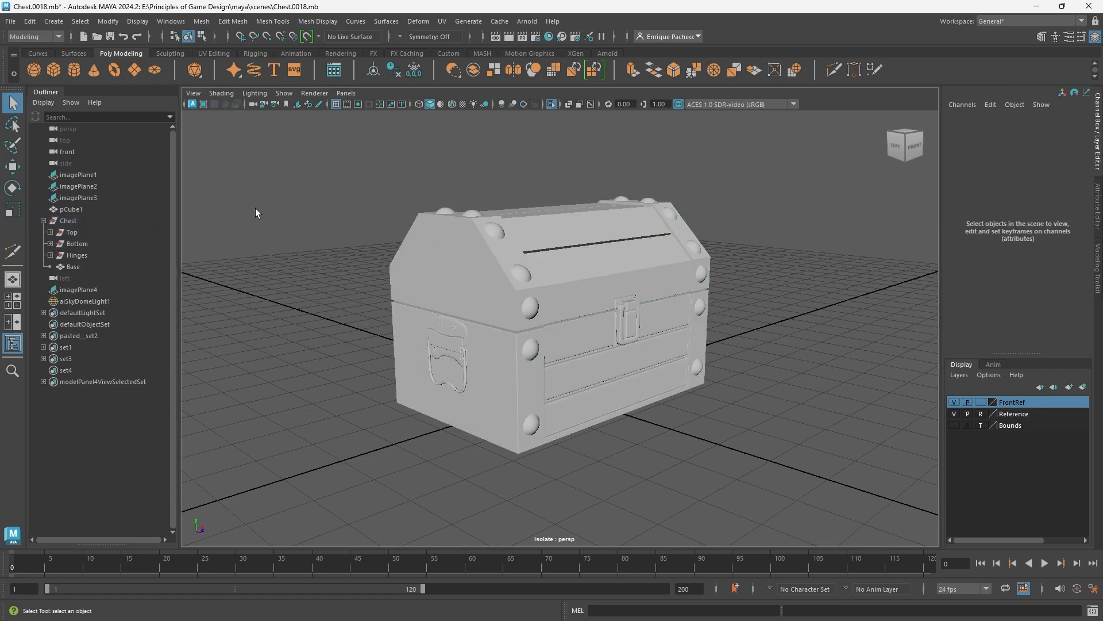
- Select the whole Chest group and set the current project to the recent project E:\Principles of Game Design\maya
left_click(69, 219)
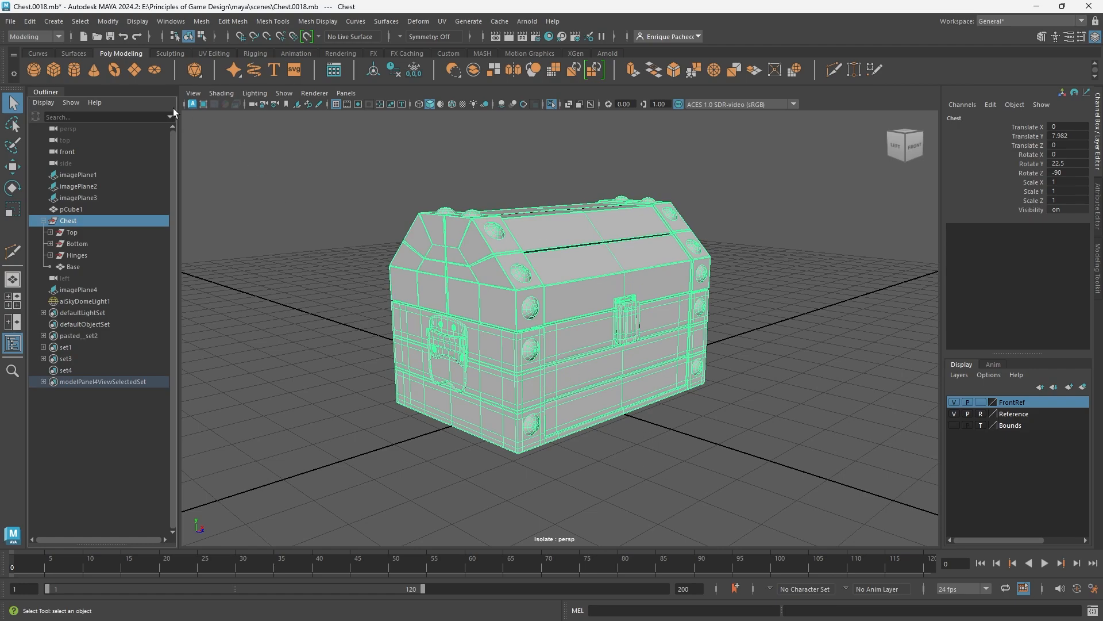
left_click(11, 21)
mouse_move(97, 405)
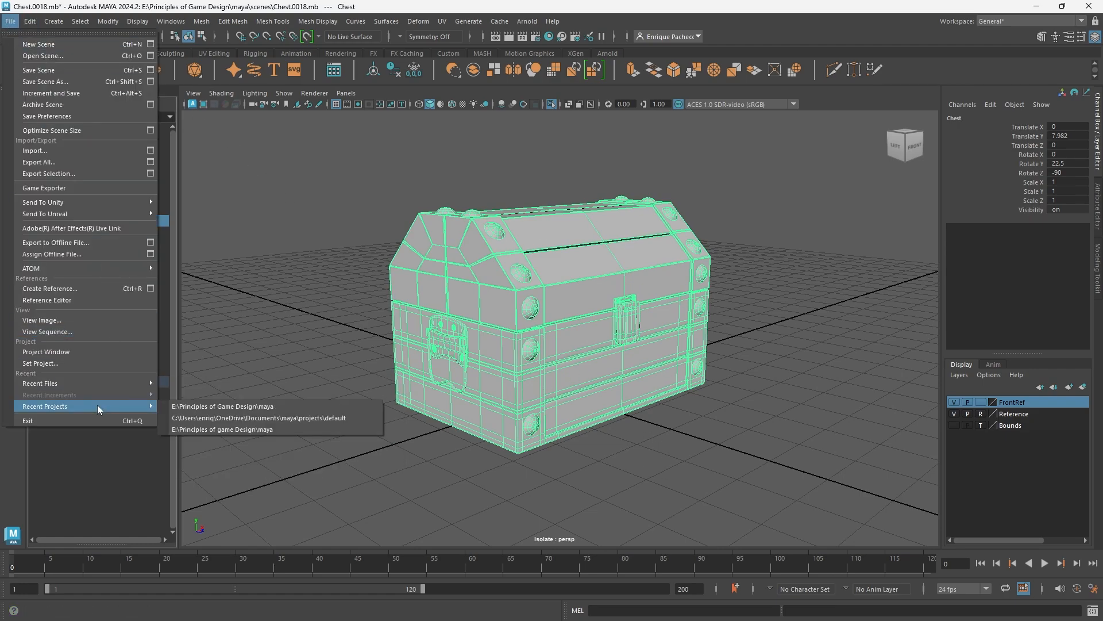
left_click(191, 406)
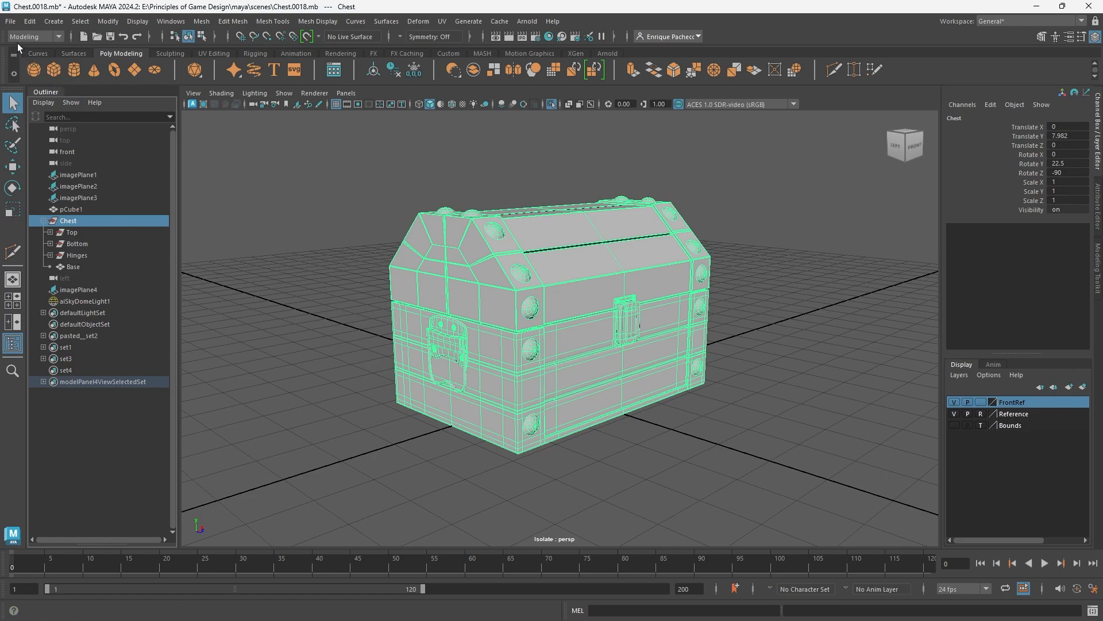
- Export the selected Chest group as an FBX file named SM_Chest in the project's scenes folder
left_click(10, 21)
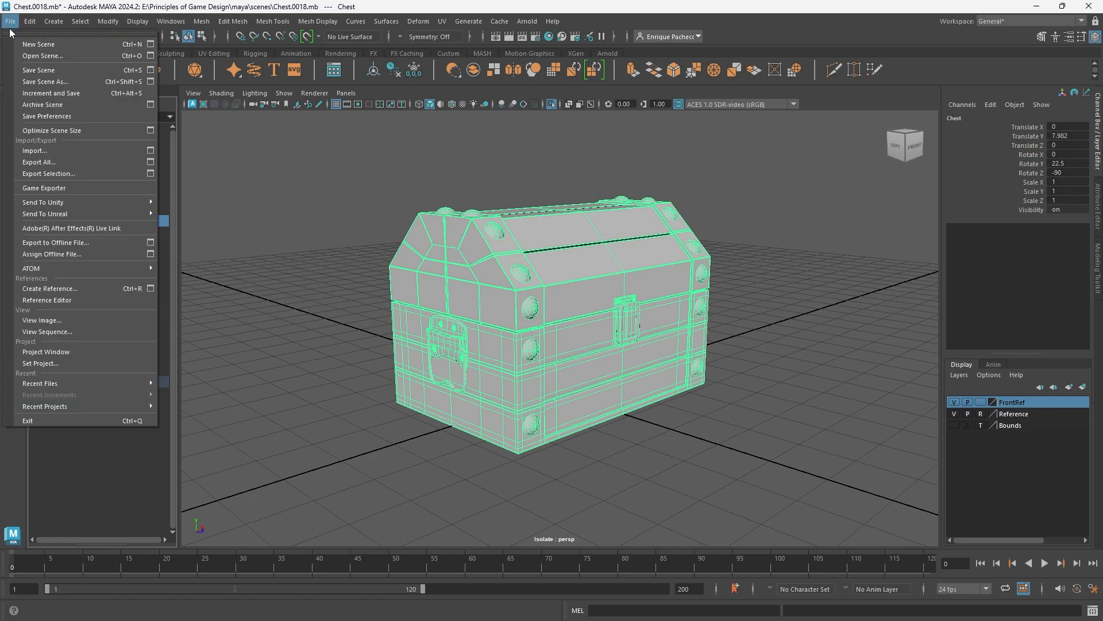
left_click(58, 173)
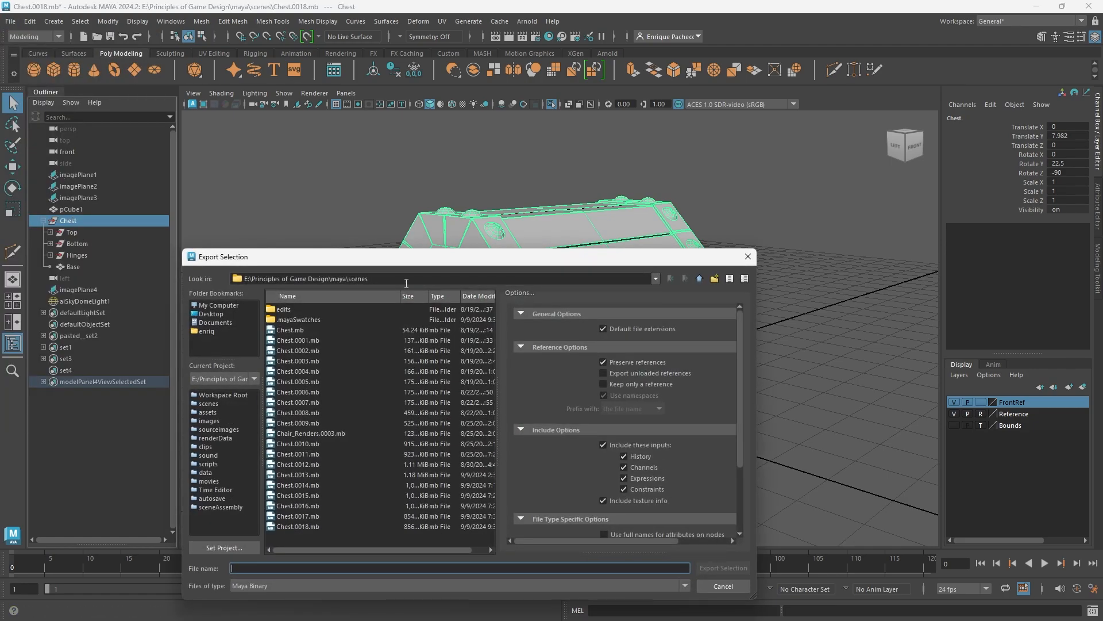
type("SM")
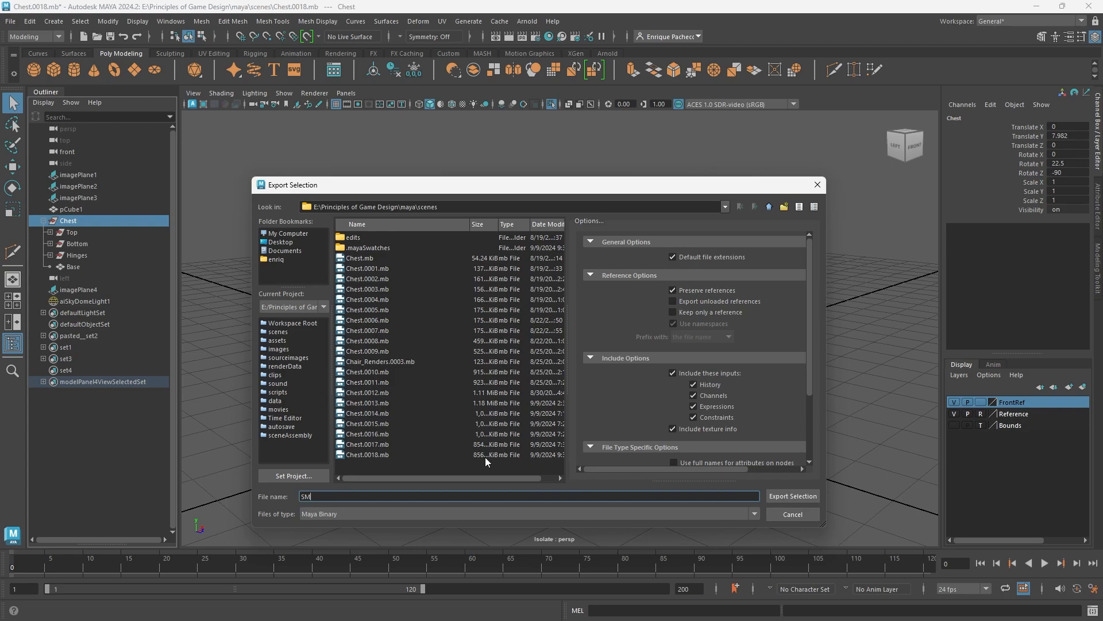
type("_Chest")
left_click(317, 514)
scroll(328, 559, "down", 3)
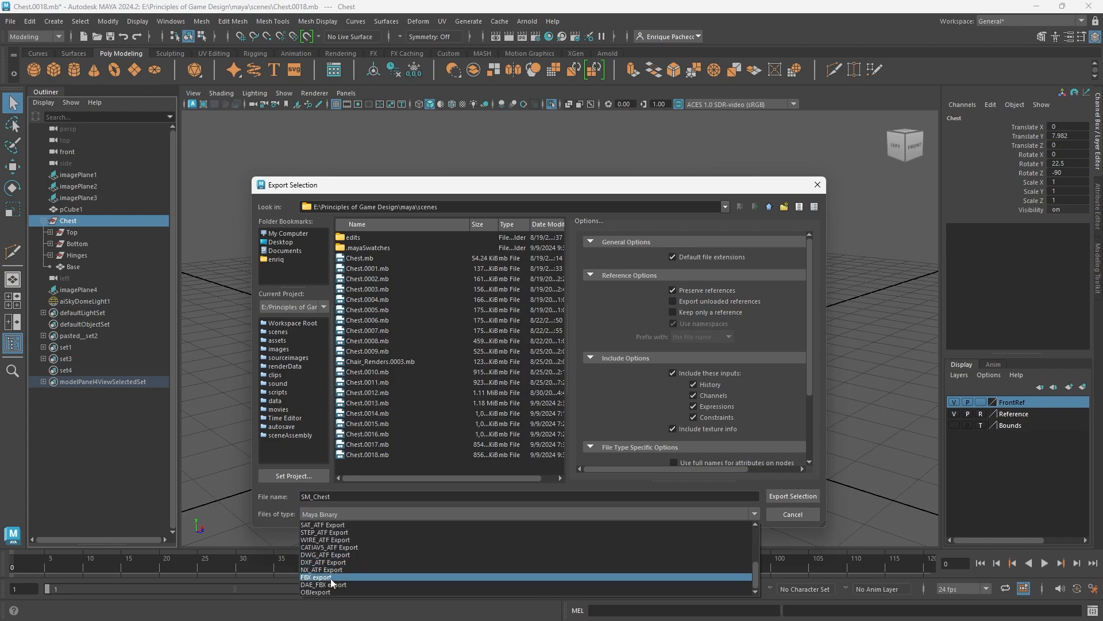
left_click(332, 577)
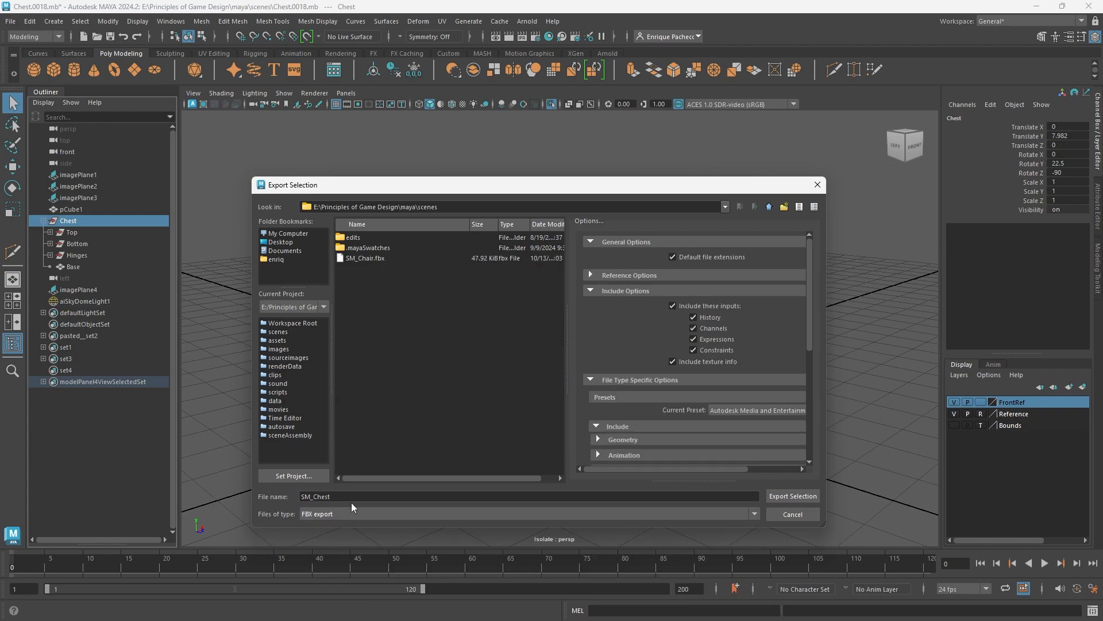
left_click(790, 495)
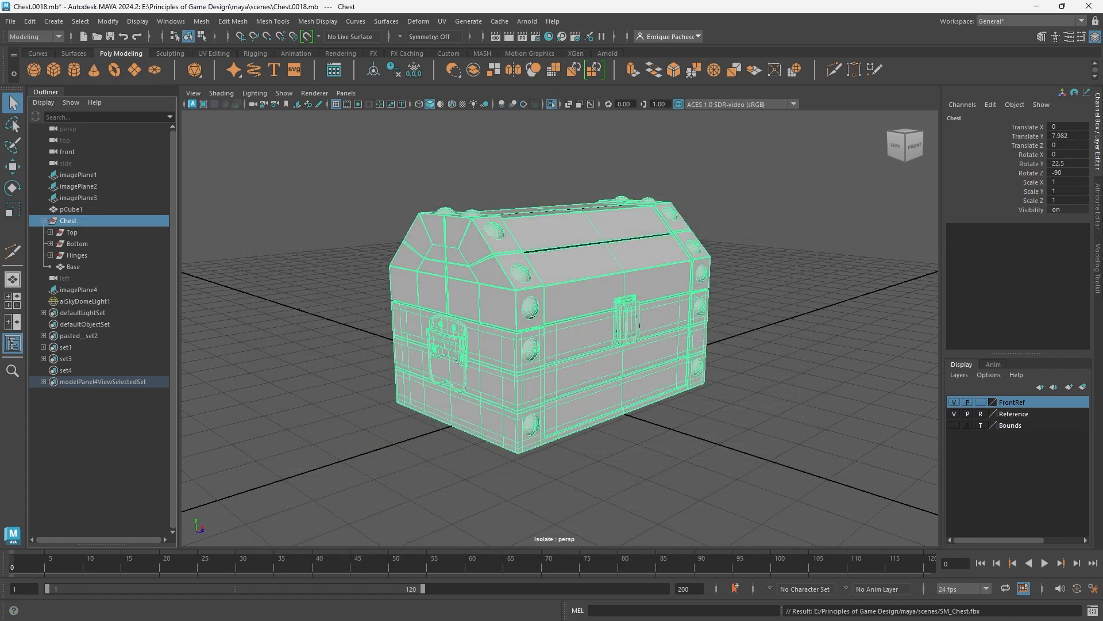
- Switch to Unreal and import SM_Chest.fbx from the scenes folder into My_Imports, using the current FBX options for all files
left_click_drag(0, 93, 513, 25)
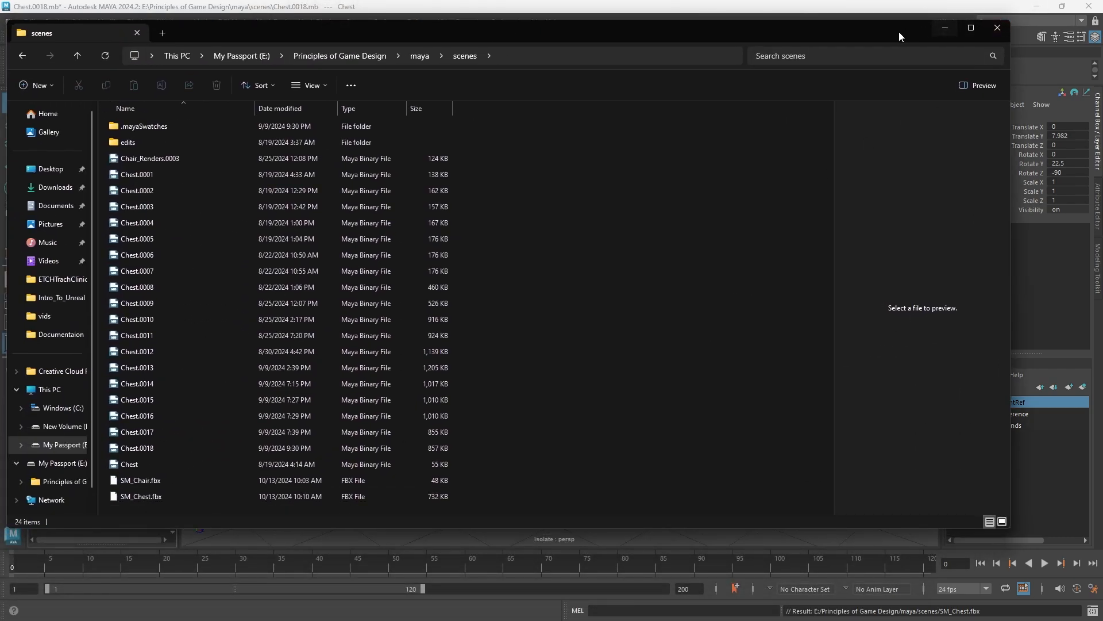
left_click_drag(899, 32, 948, 264)
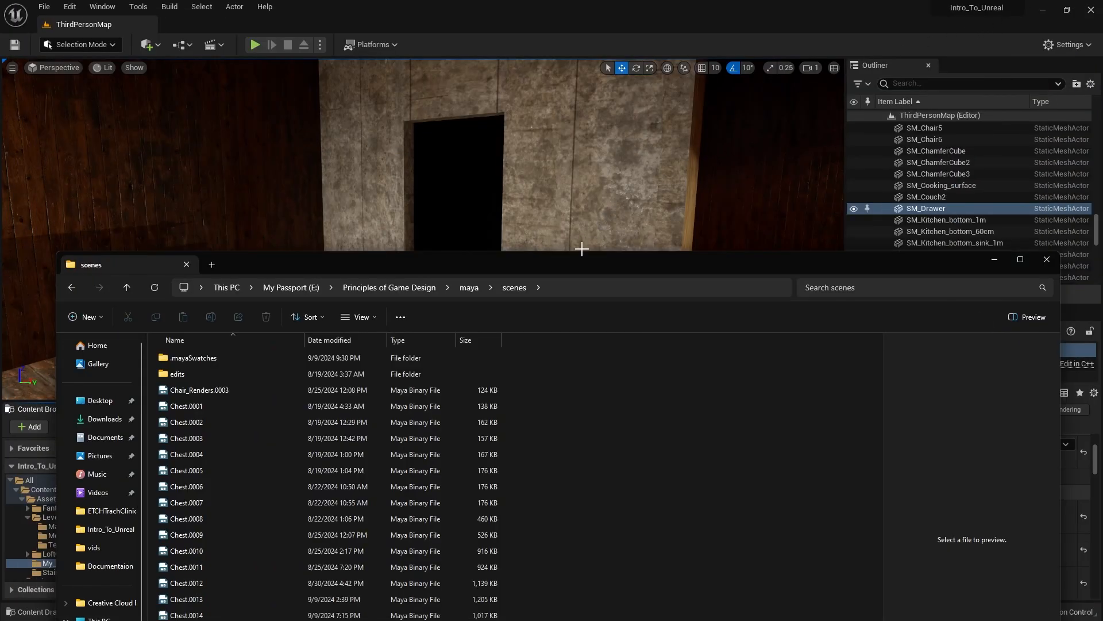
left_click_drag(582, 253, 892, 28)
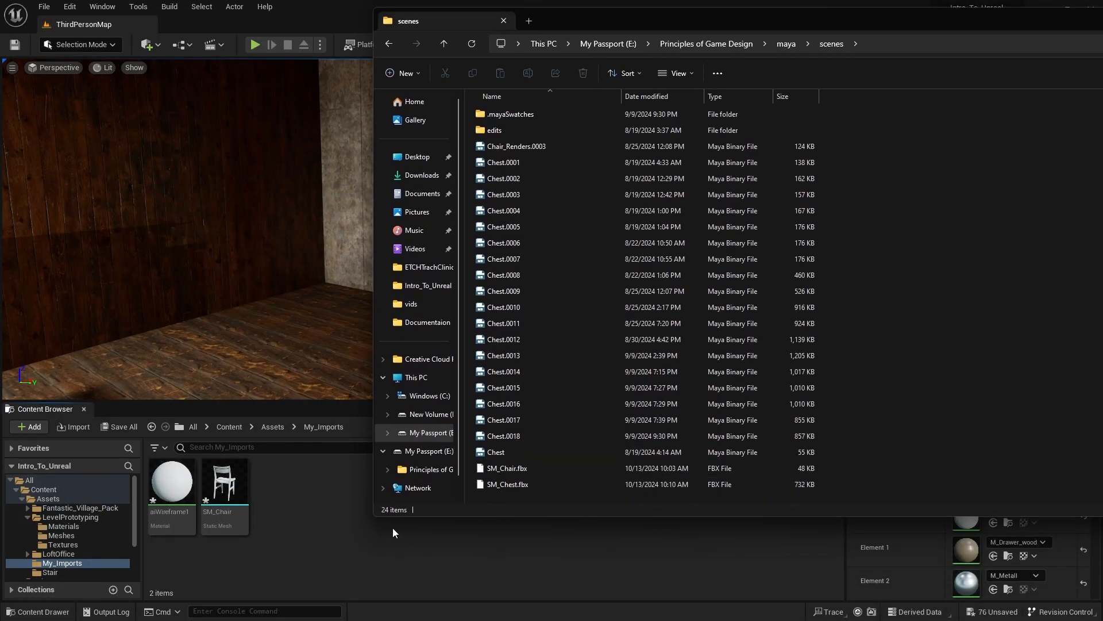
left_click_drag(527, 483, 322, 515)
left_click_drag(770, 26, 1102, 90)
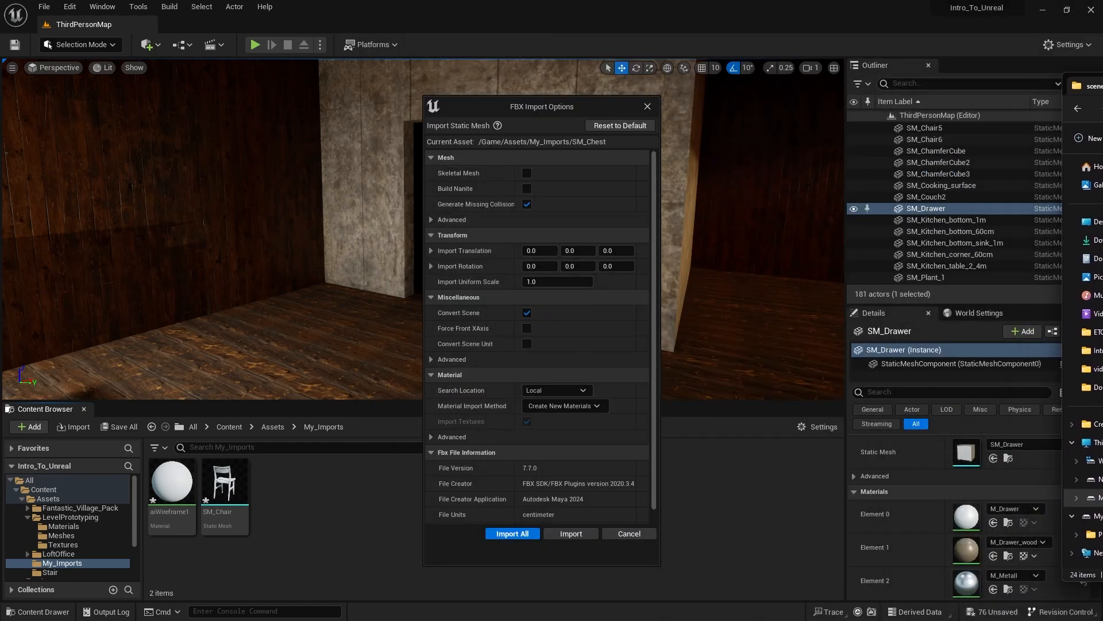
left_click(513, 534)
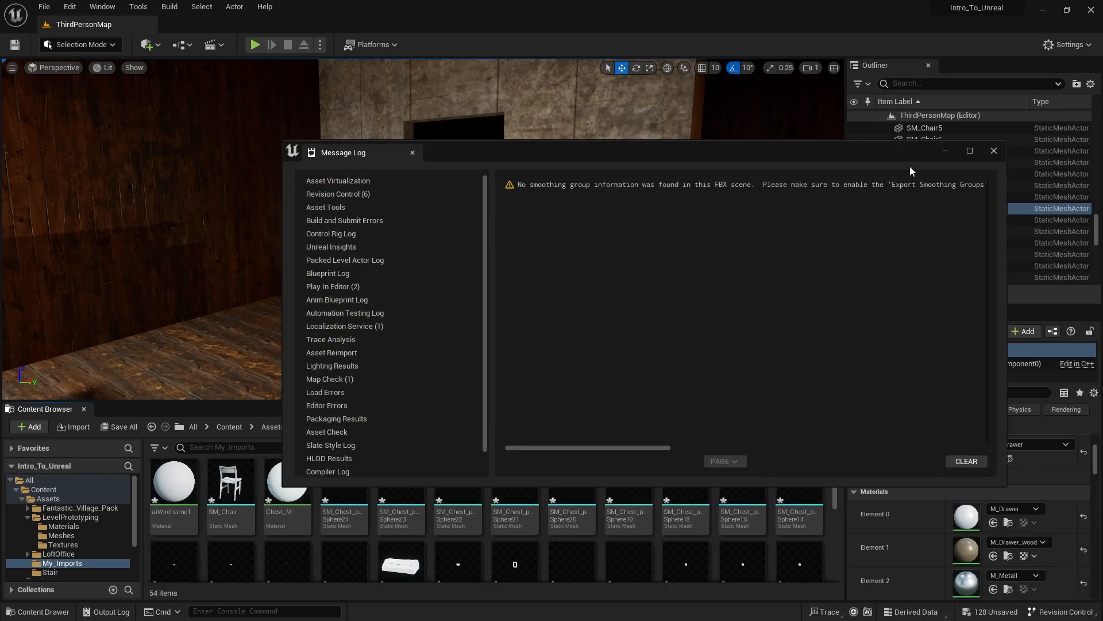
left_click(995, 157)
- Look through the imported chest pieces in My_Imports, and examine the Top group's contents and the handle's discs in Maya
scroll(394, 529, "down", 3)
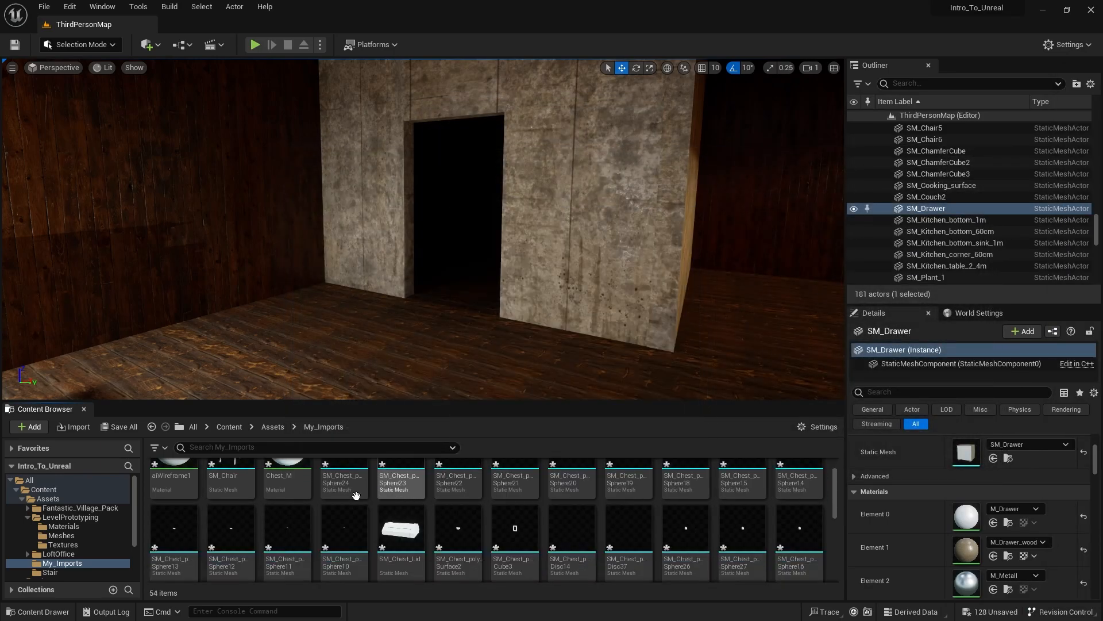
scroll(394, 530, "down", 2)
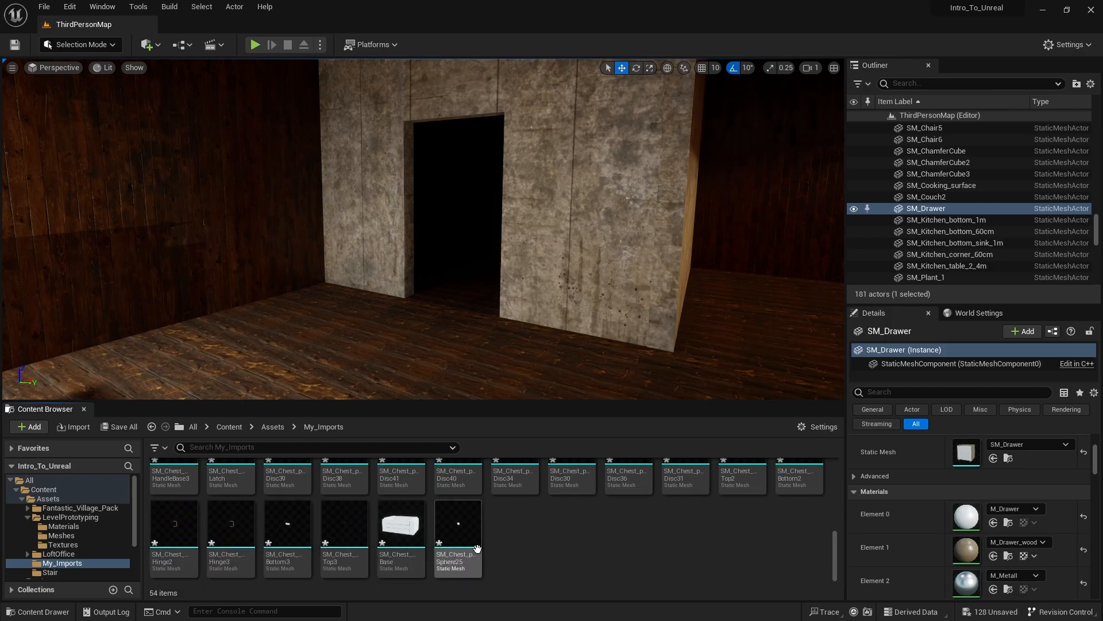
scroll(477, 549, "up", 5)
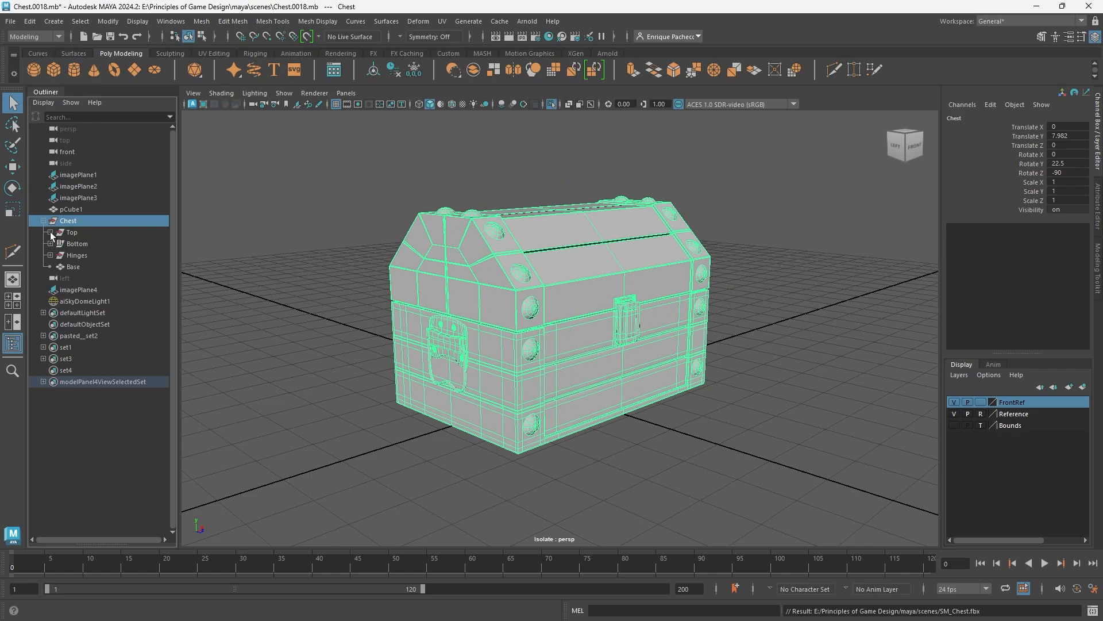
left_click(51, 232)
left_click(57, 243)
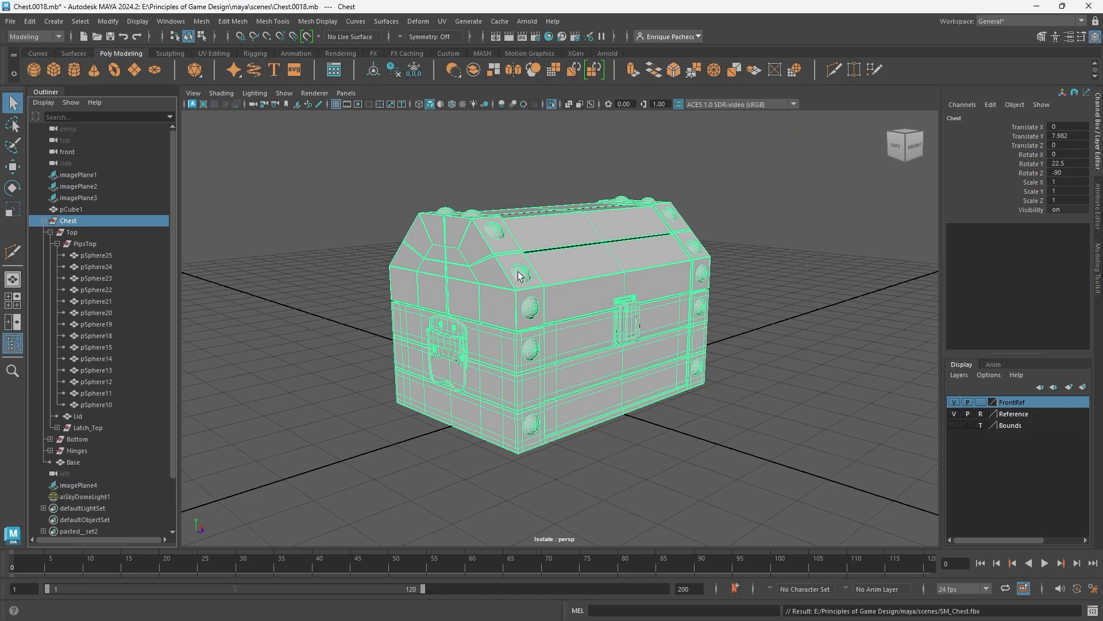
left_click(521, 303)
left_click(454, 328)
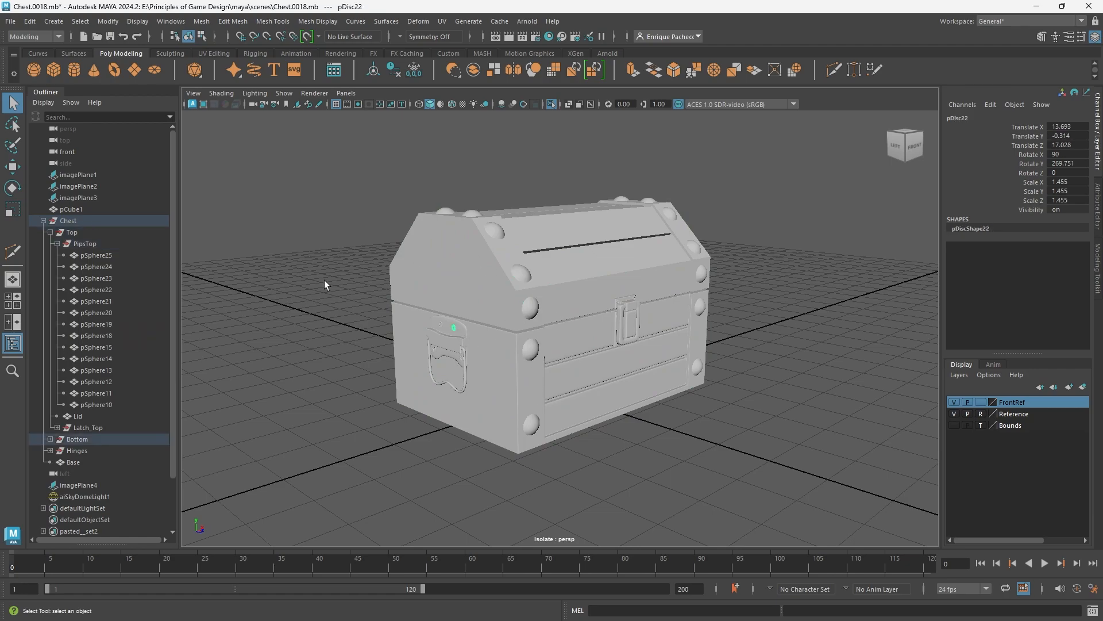
left_click(57, 243)
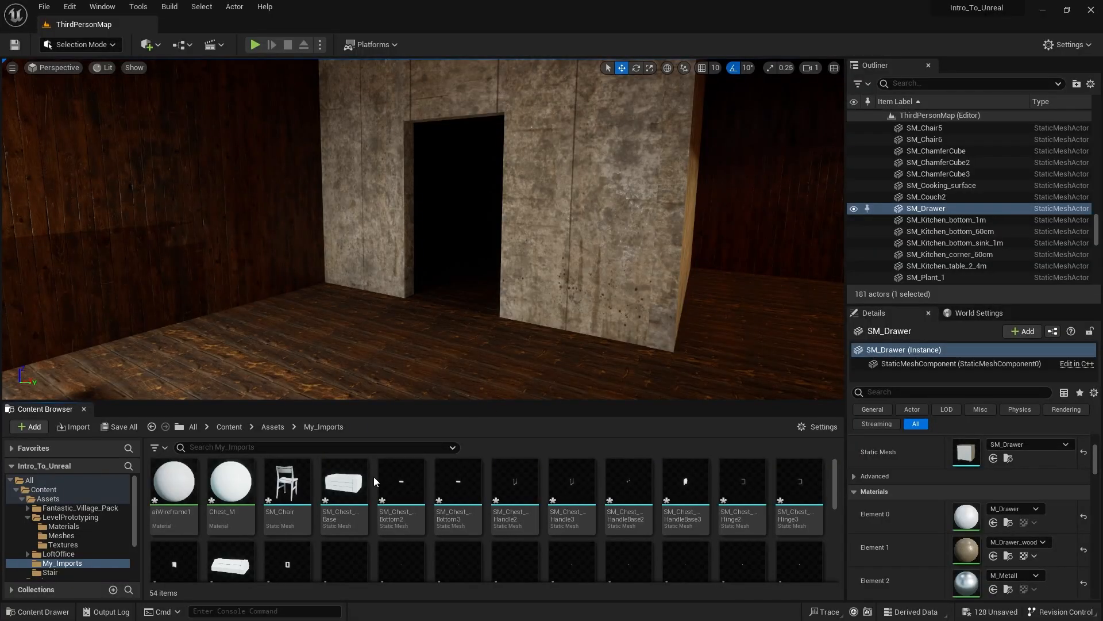
- Switch back to Unreal and delete all the separate SM_Chest static meshes from My_Imports
scroll(402, 500, "down", 5)
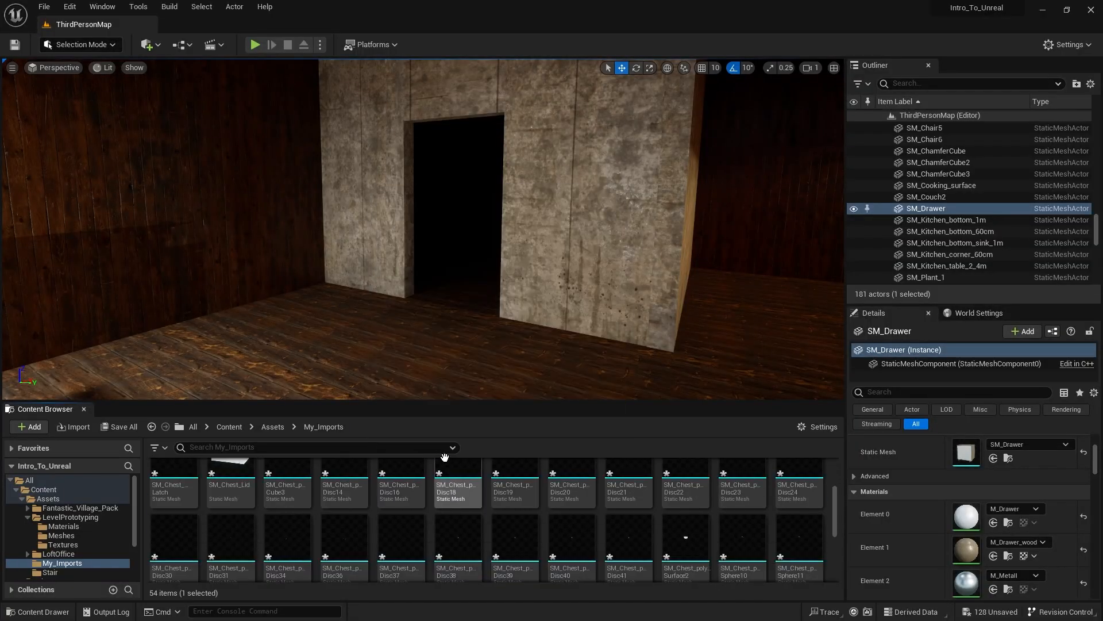
left_click(474, 529)
key("ctrl+a")
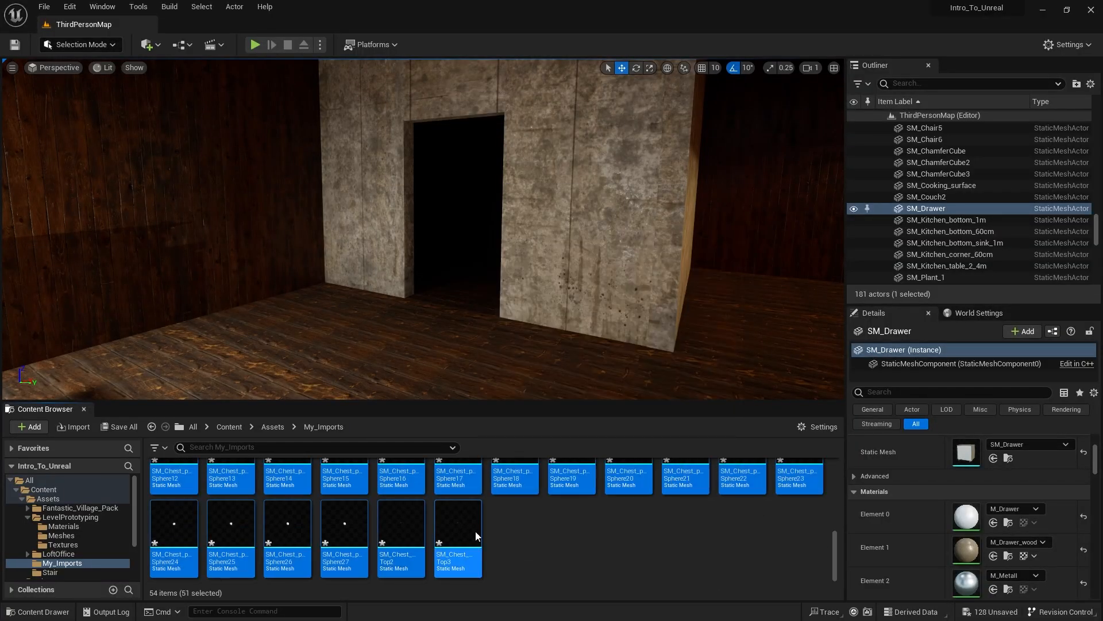
key("Delete")
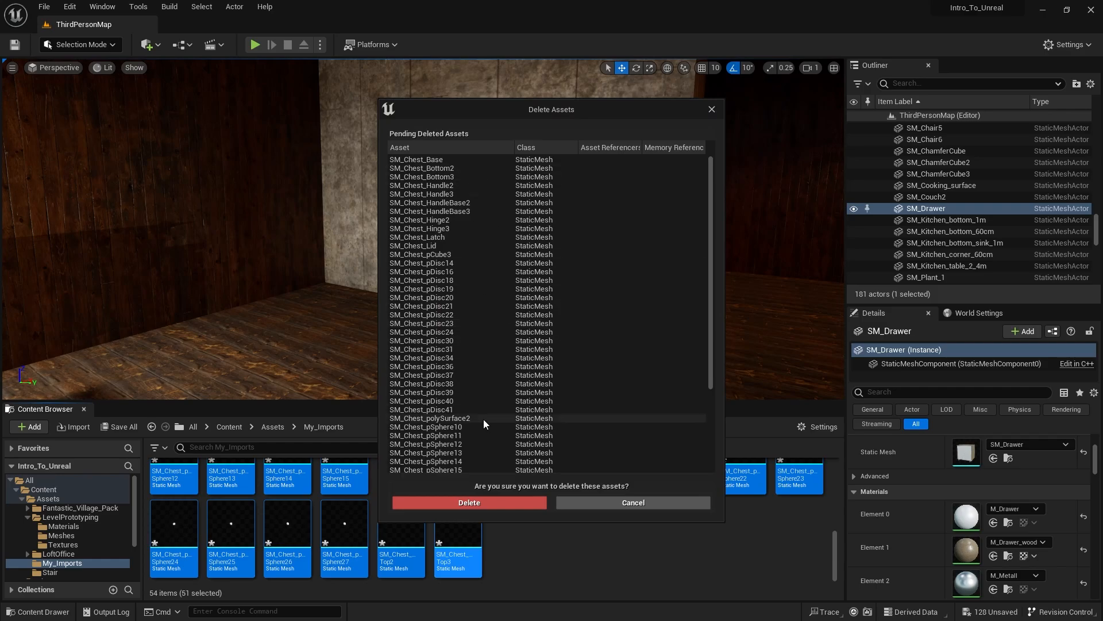
scroll(477, 422, "down", 2)
left_click(467, 503)
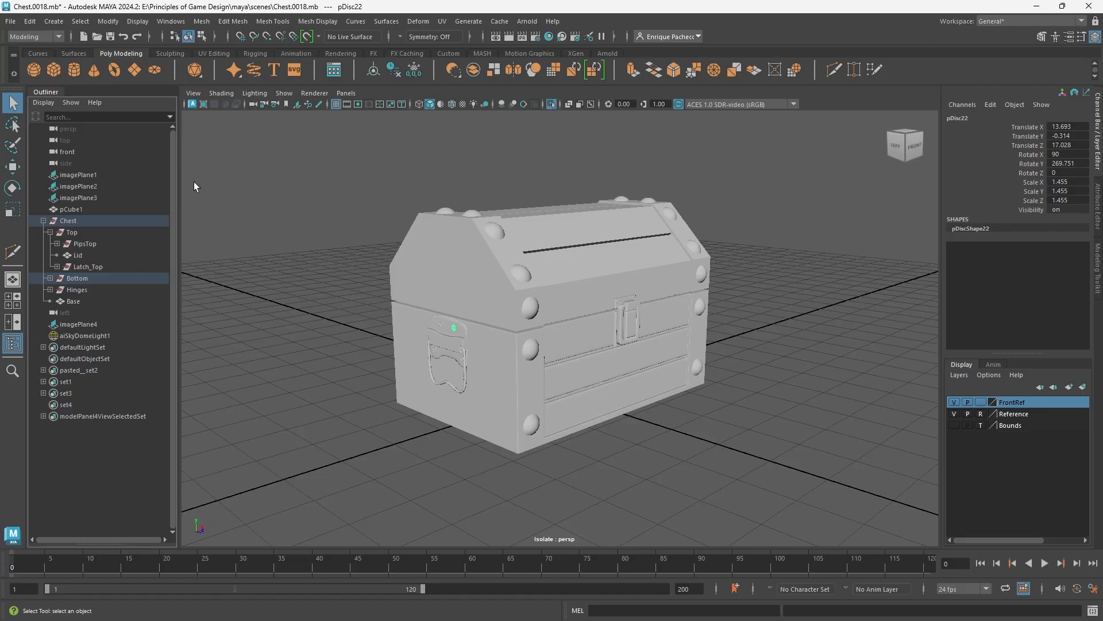
- Switch to Maya and combine everything in the Chest's Top group into a single mesh
left_click(583, 253)
left_click(72, 232)
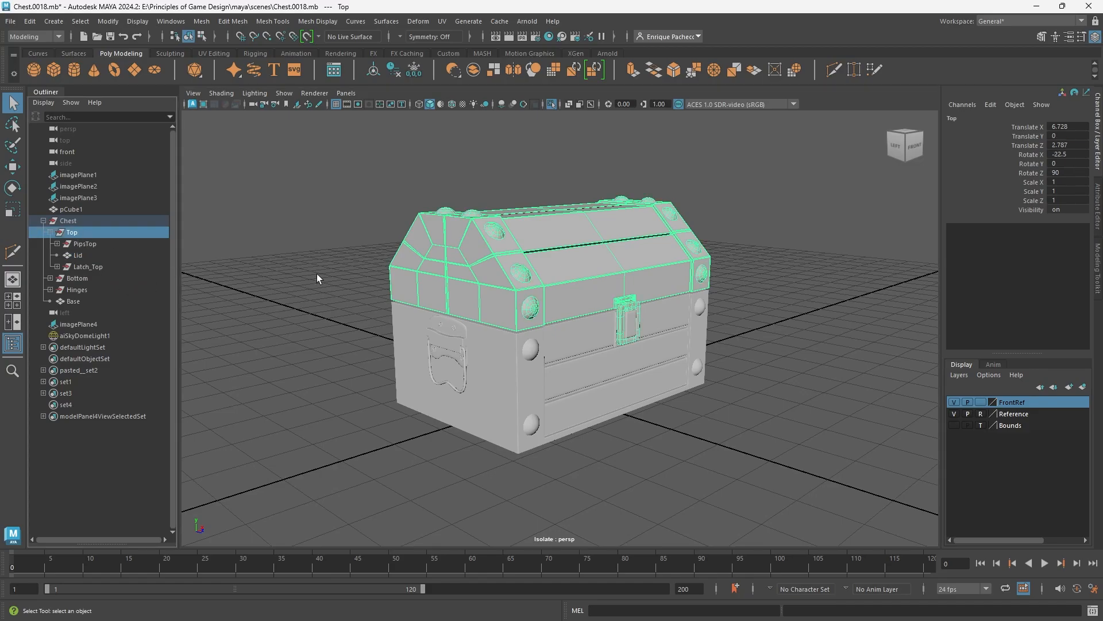
left_click_drag(559, 247, 94, 224, "alt")
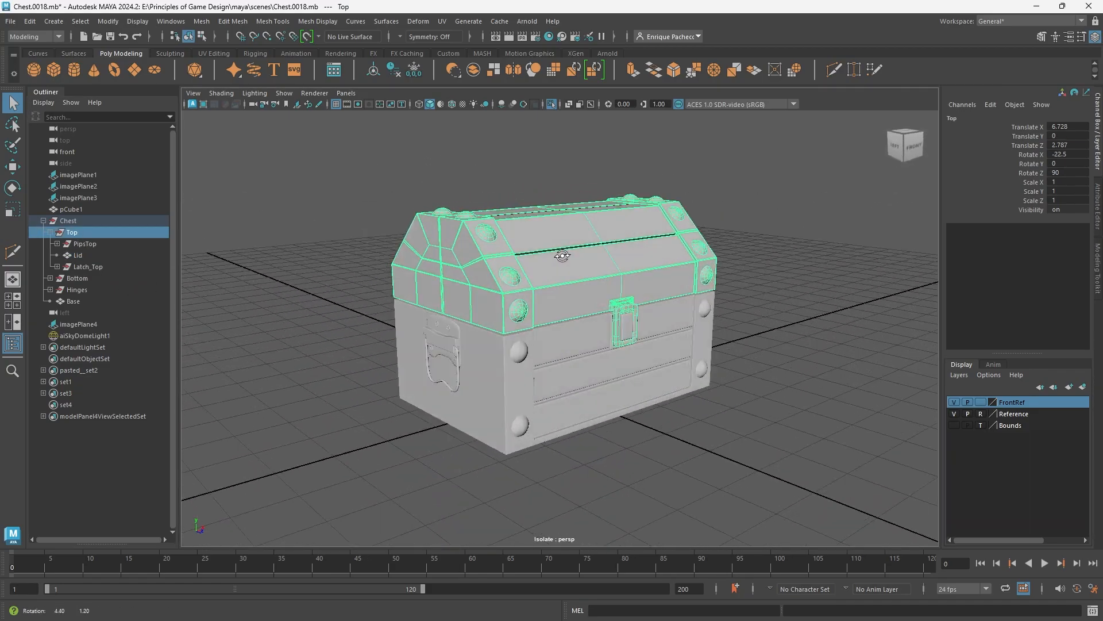
right_click(82, 234)
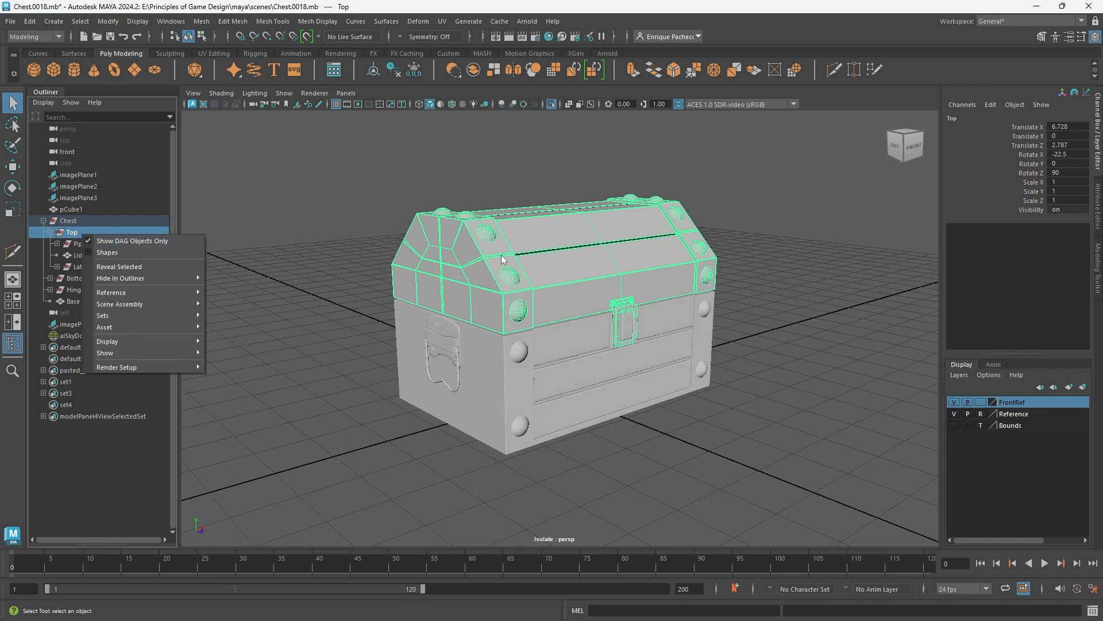
left_click(221, 20)
left_click(201, 21)
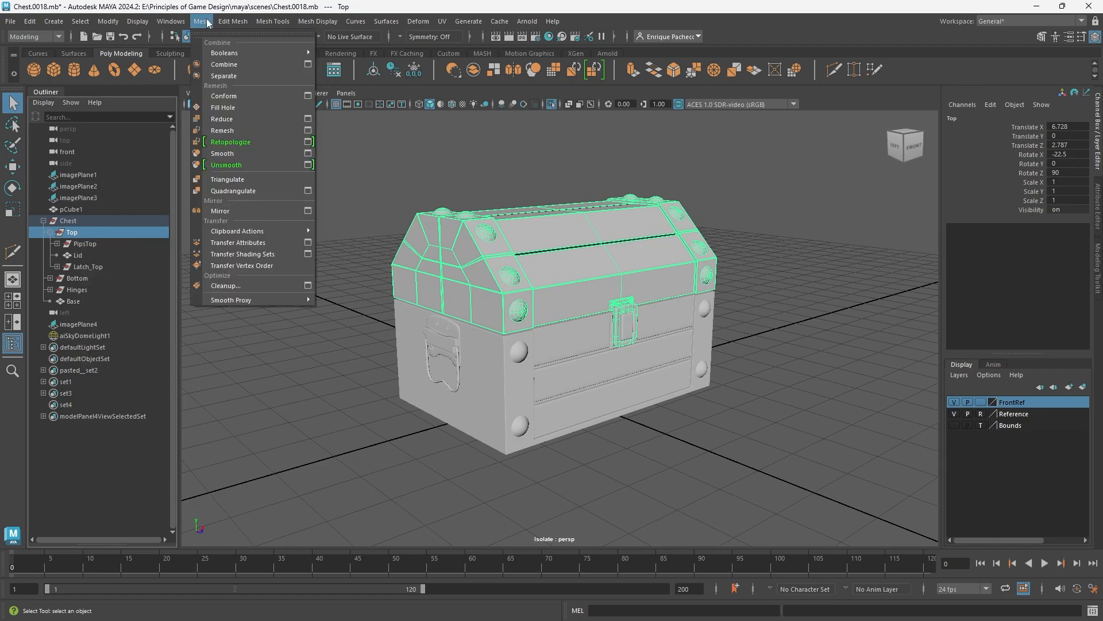
left_click(228, 64)
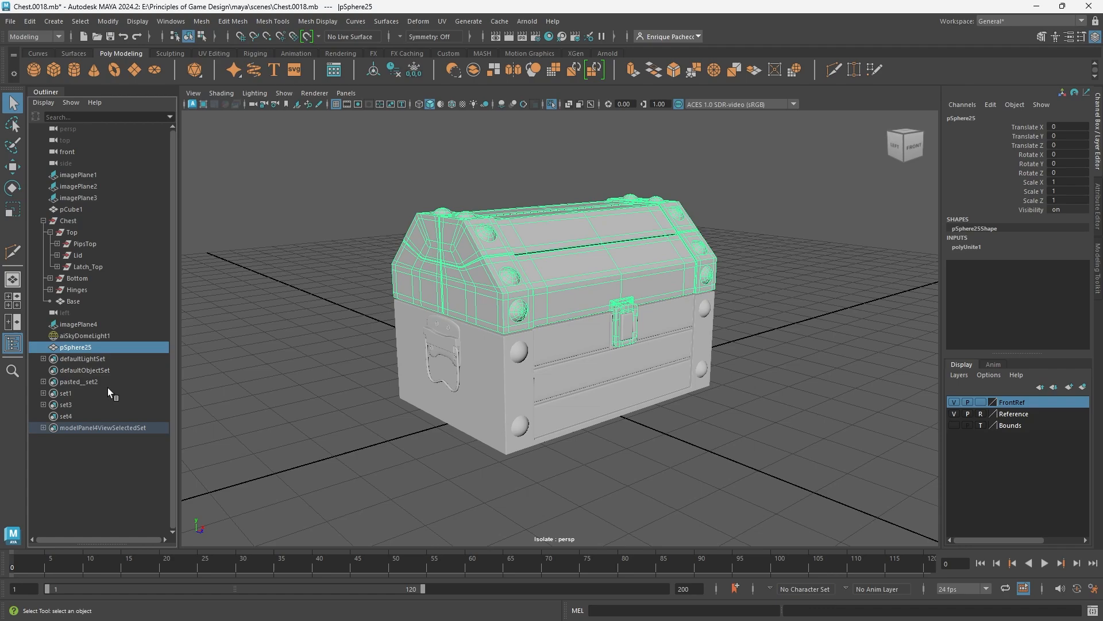
- Rename the combined lid mesh as Chest_Lid
left_click_drag(427, 323, 399, 323, "alt")
right_click(84, 350)
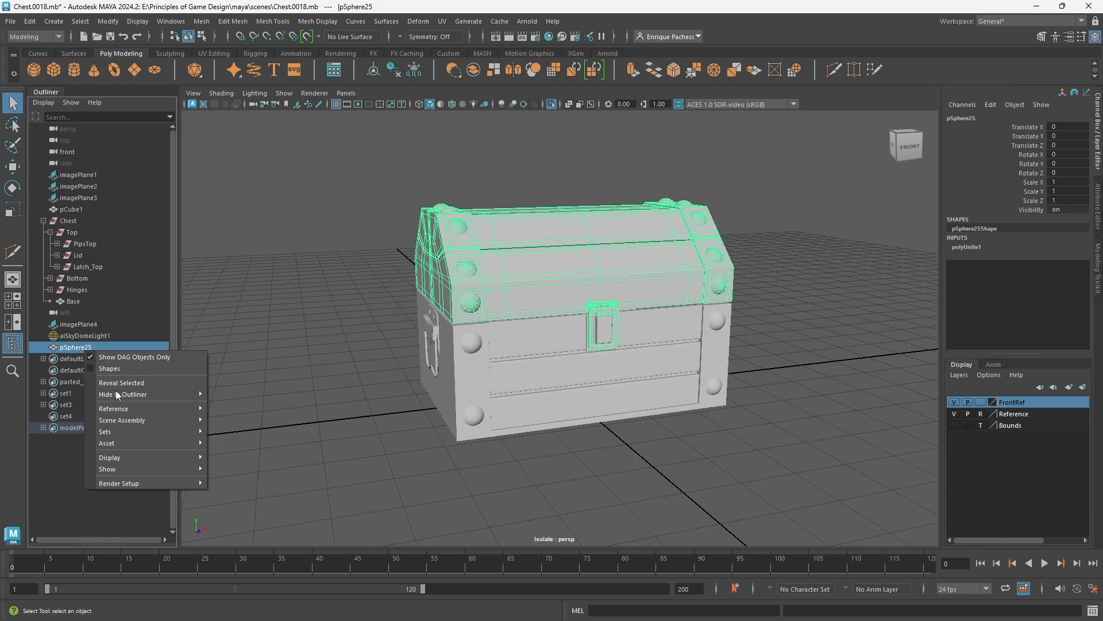
double_click(96, 348)
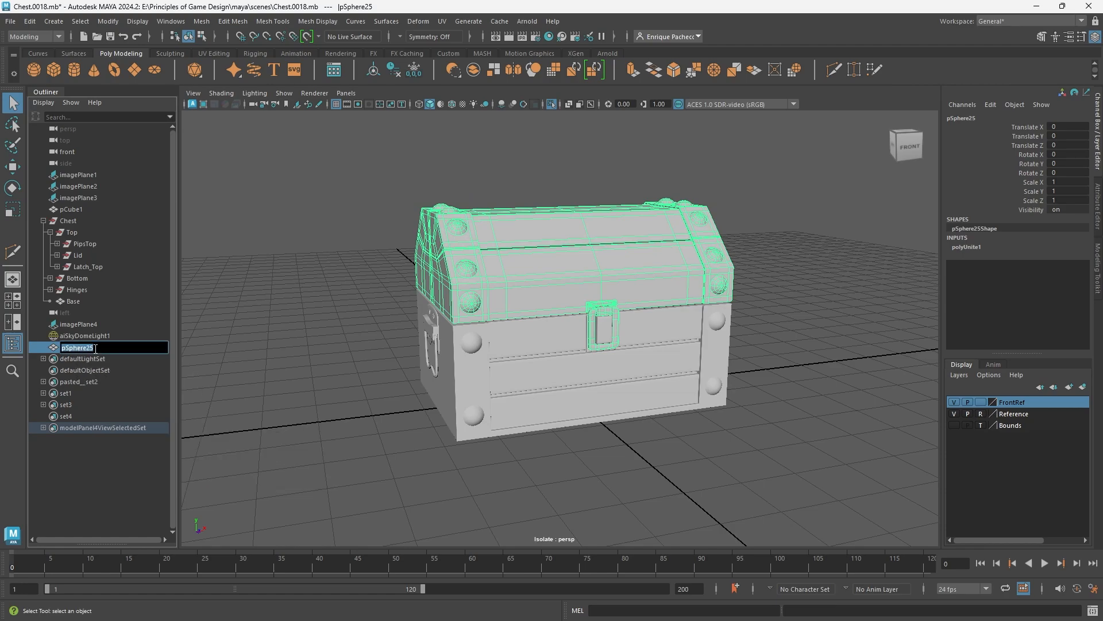
type("Chest_Lid")
key("Return")
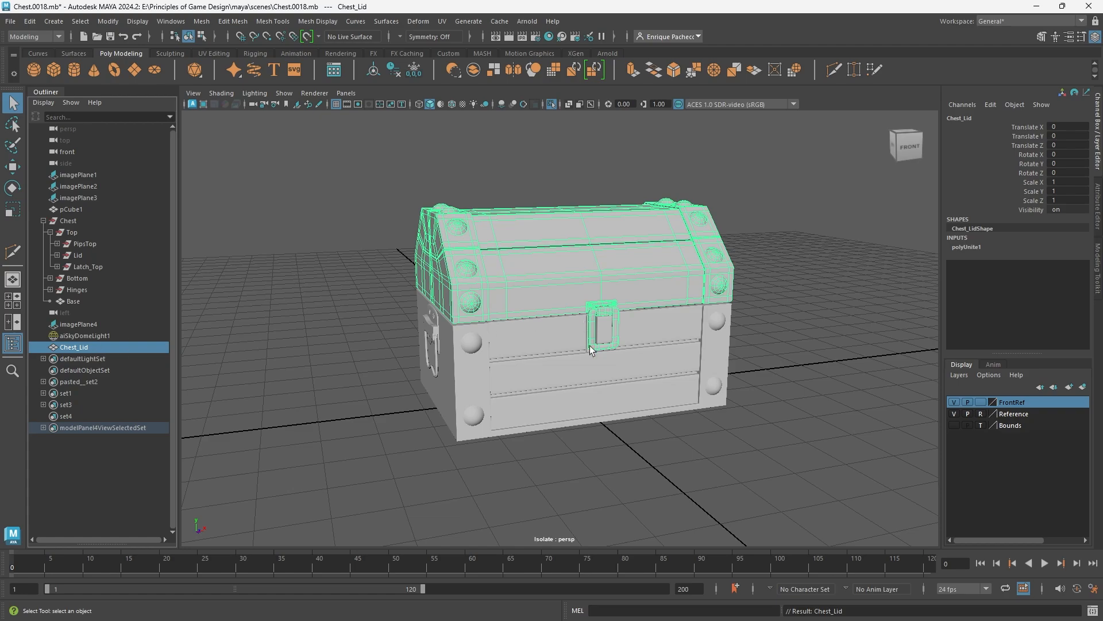
- Combine the Base mesh with the Bottom and Hinges groups into a single mesh
left_click(553, 390)
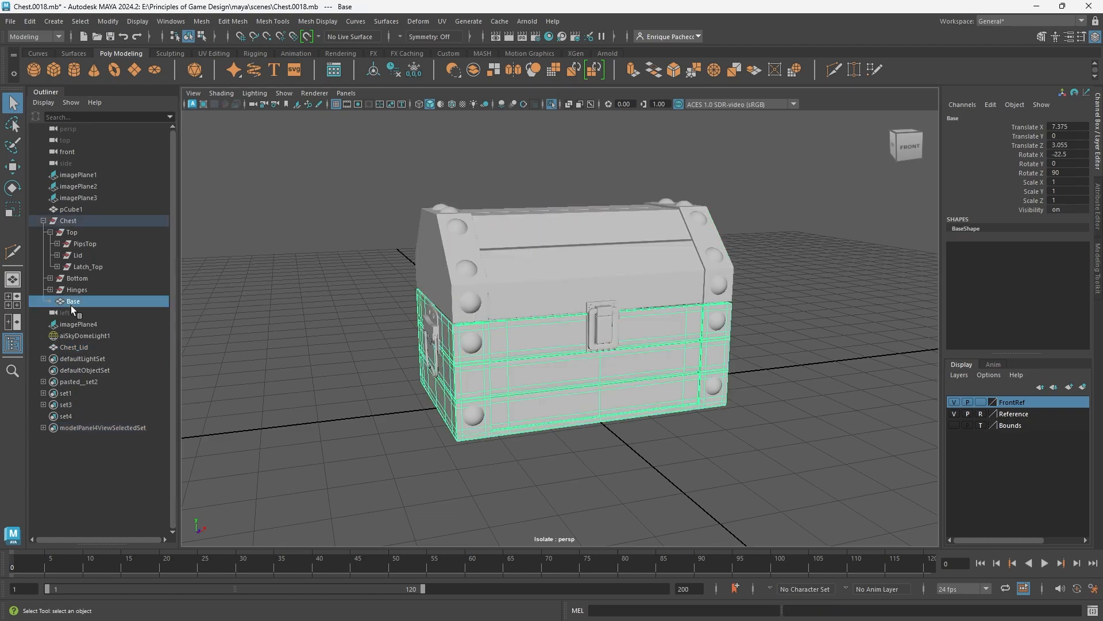
left_click_drag(443, 328, 573, 320, "alt")
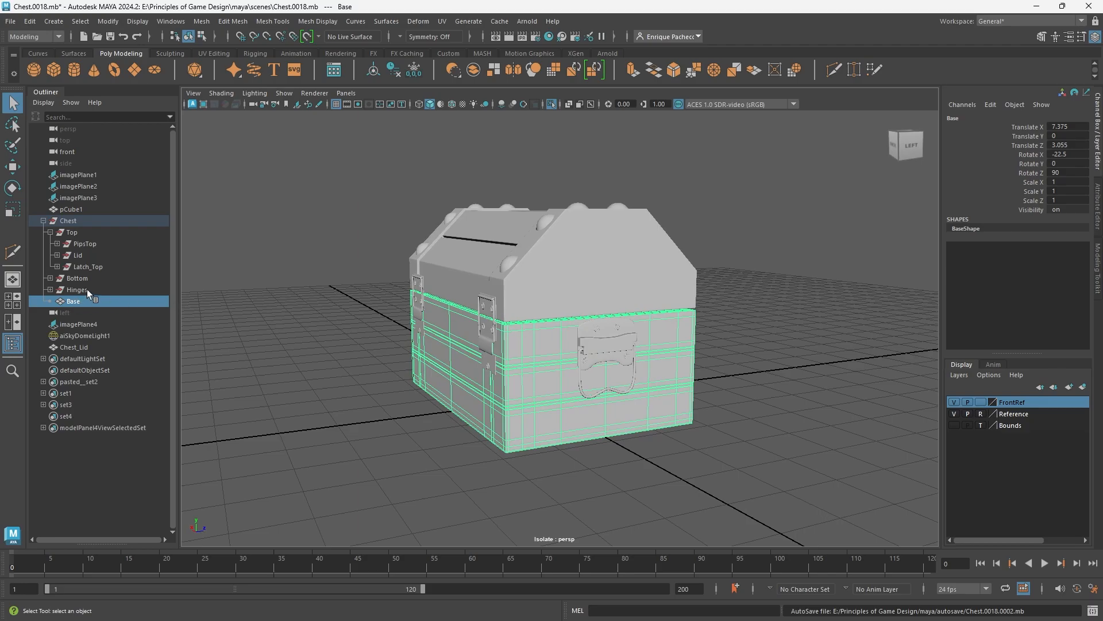
left_click(77, 278, "ctrl")
left_click_drag(505, 314, 437, 303, "alt")
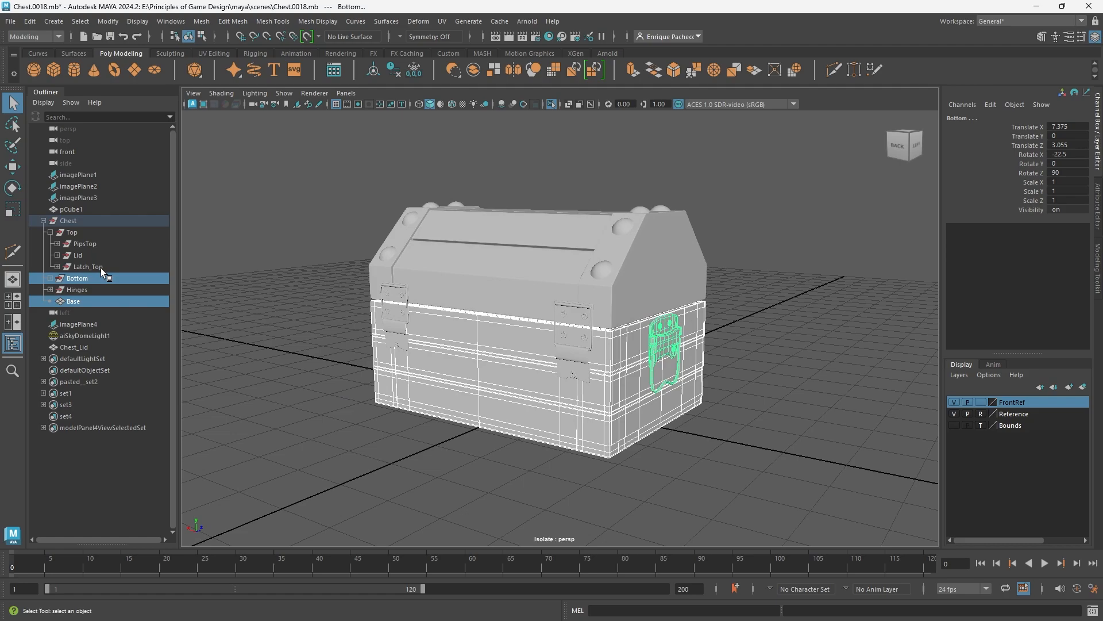
left_click(77, 290, "ctrl")
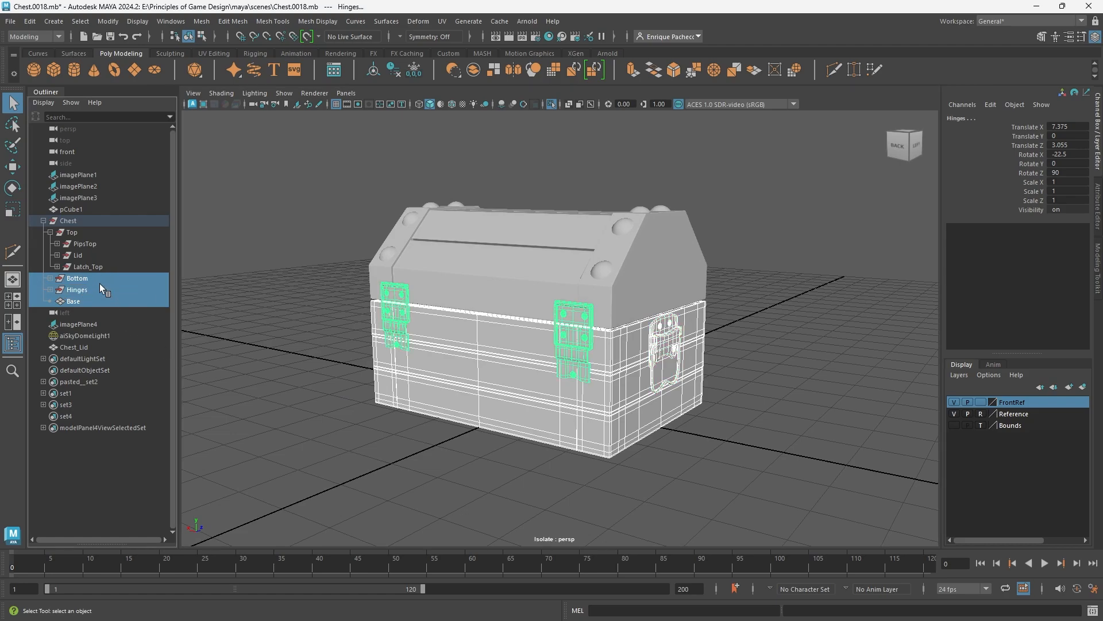
left_click(201, 21)
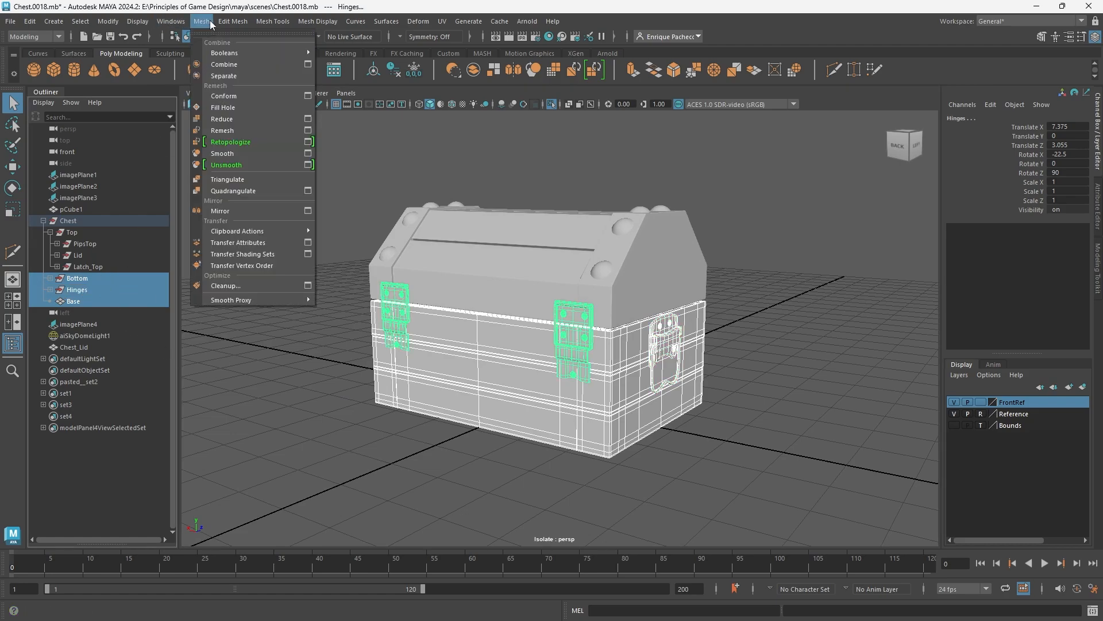
left_click(227, 62)
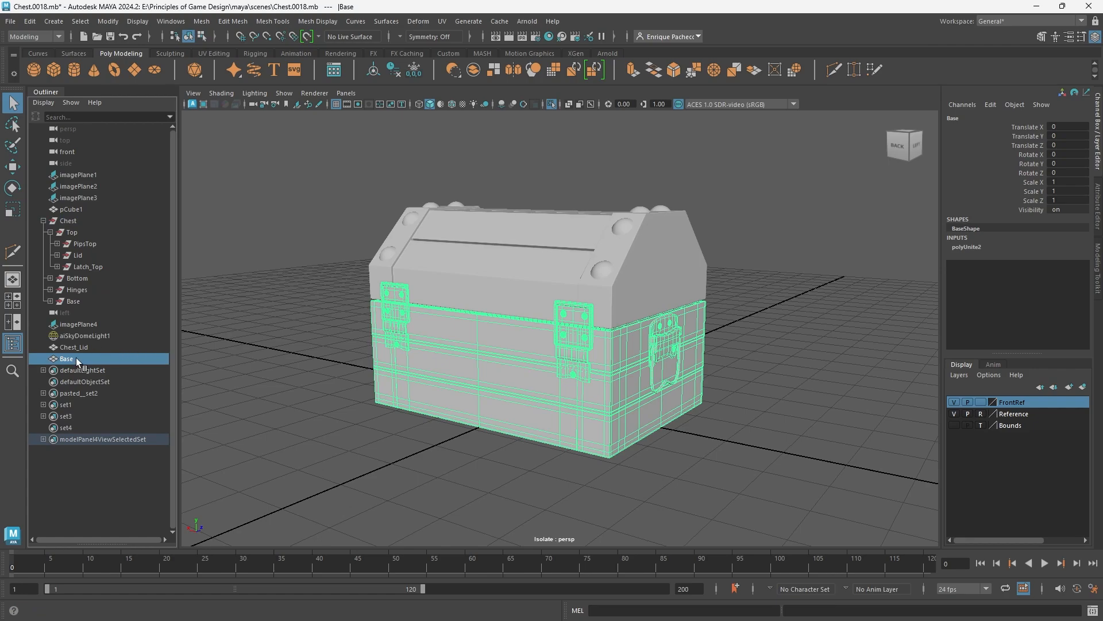
- Rename the combined Base mesh as Chest_Base
double_click(67, 359)
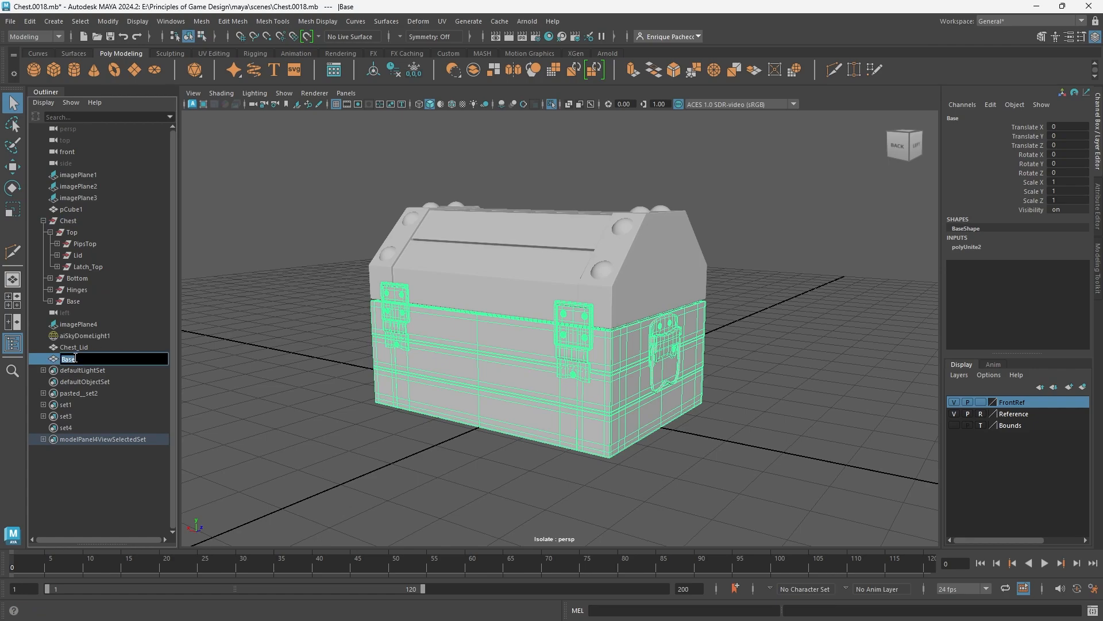
key("Home")
type("Chest")
key("Return")
left_click_drag(578, 266, 424, 288, "alt")
- Select the Chest_Lid and Chest_Base meshes together, undoing a small trial move of the pair
left_click(91, 346, "shift")
scroll(560, 264, "down", 4)
key("w")
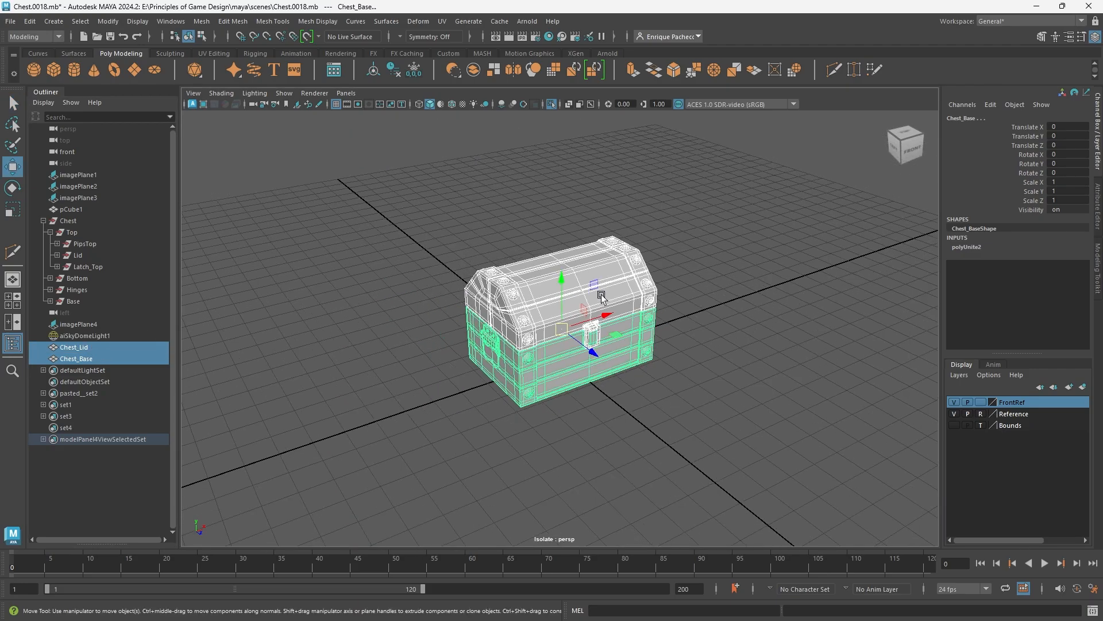
left_click_drag(605, 316, 595, 317)
key("ctrl+z")
left_click_drag(650, 347, 570, 370, "alt")
scroll(572, 357, "up", 4)
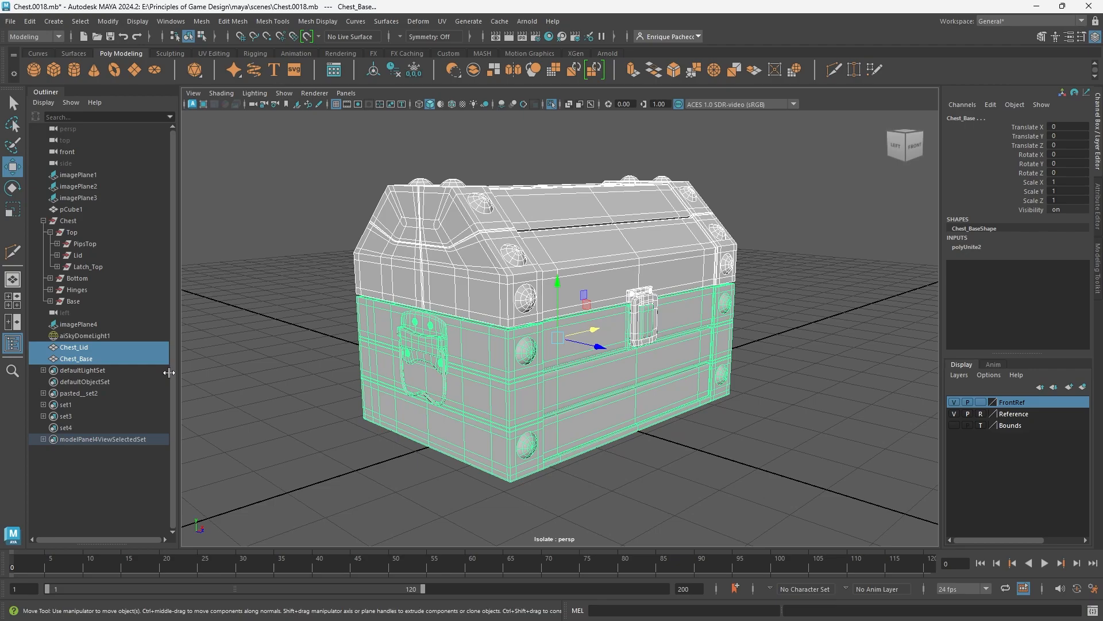
left_click(90, 350)
left_click(86, 356, "ctrl")
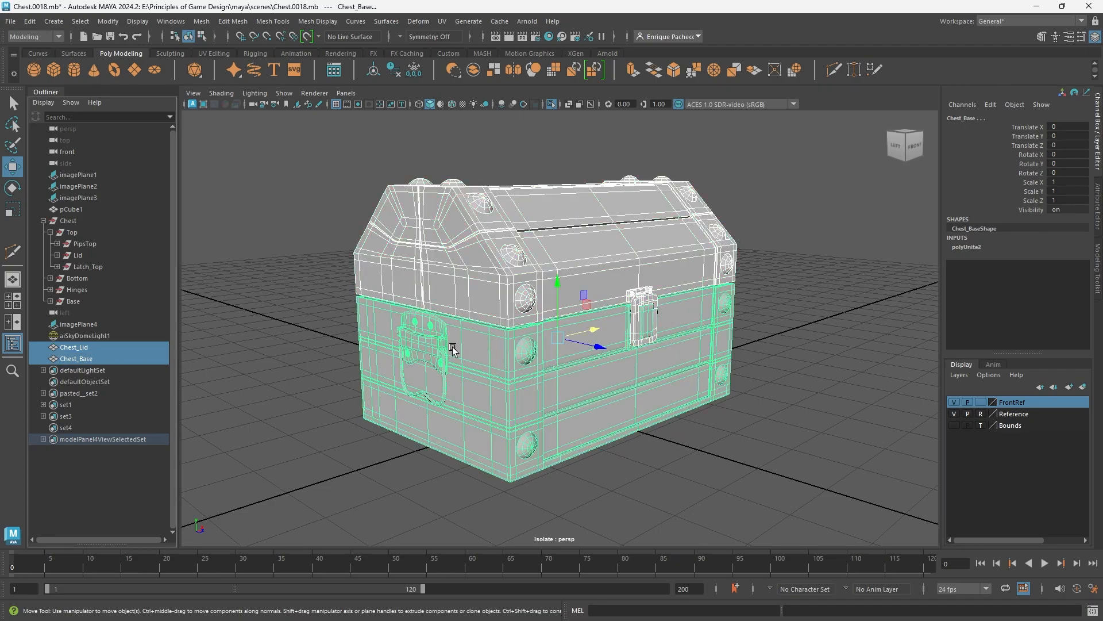
left_click_drag(409, 349, 449, 345, "alt")
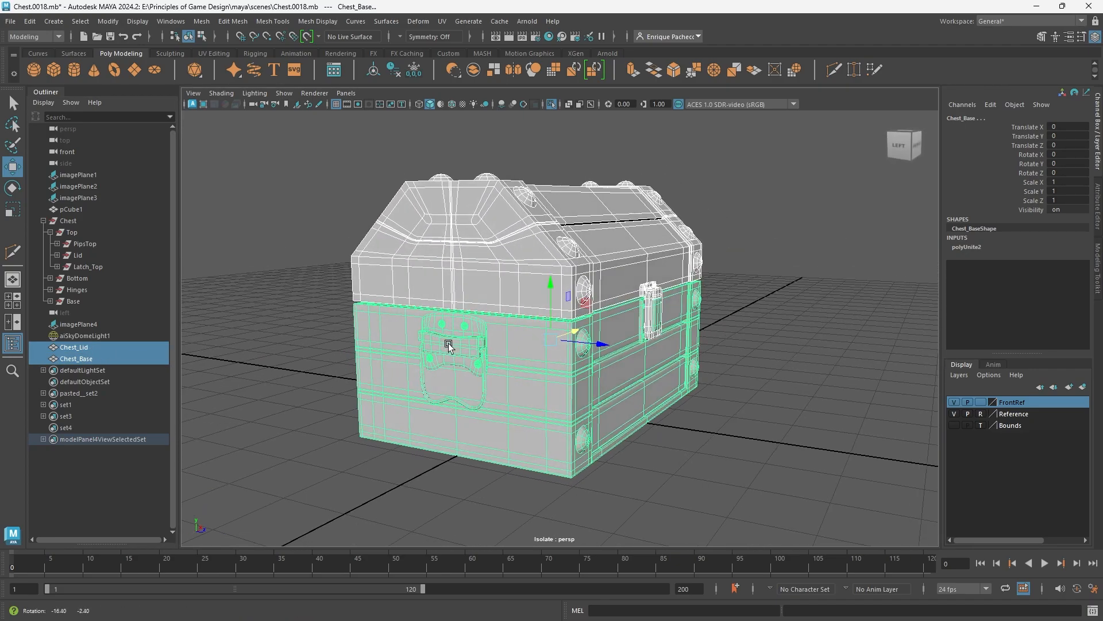
- Export the selected lid and base meshes as an FBX file named SM_ChestC in the scenes folder
left_click(10, 21)
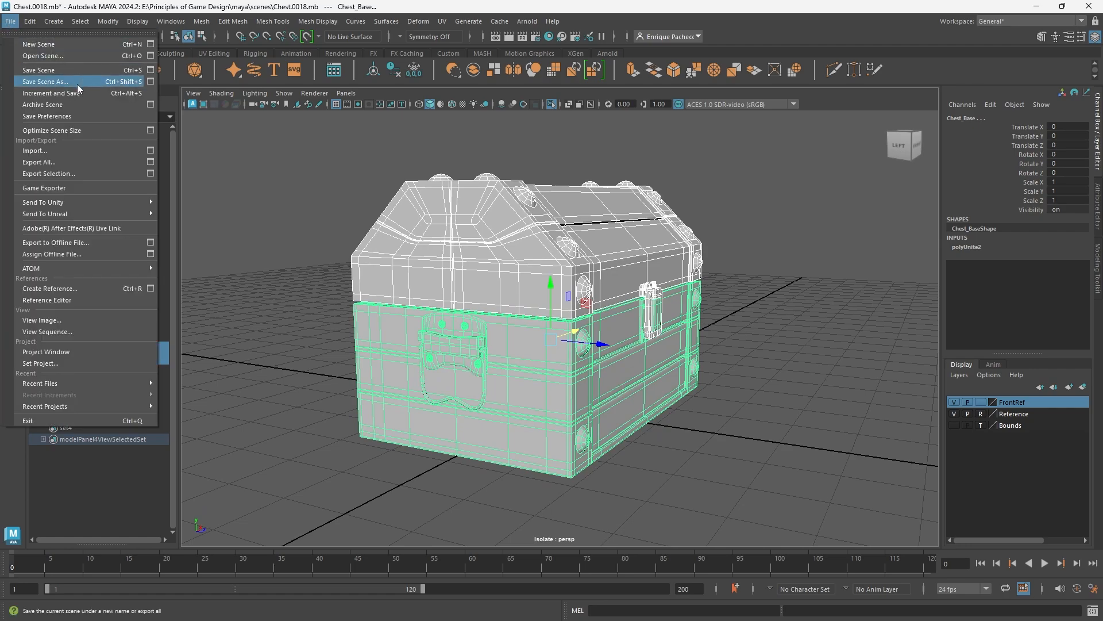
left_click(54, 174)
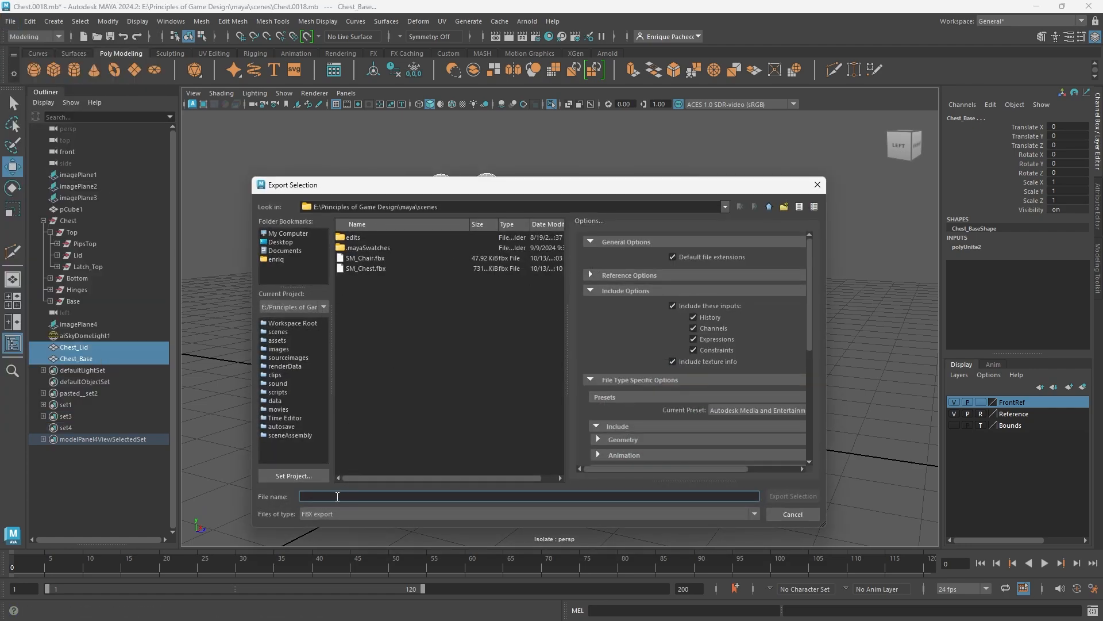
type("S")
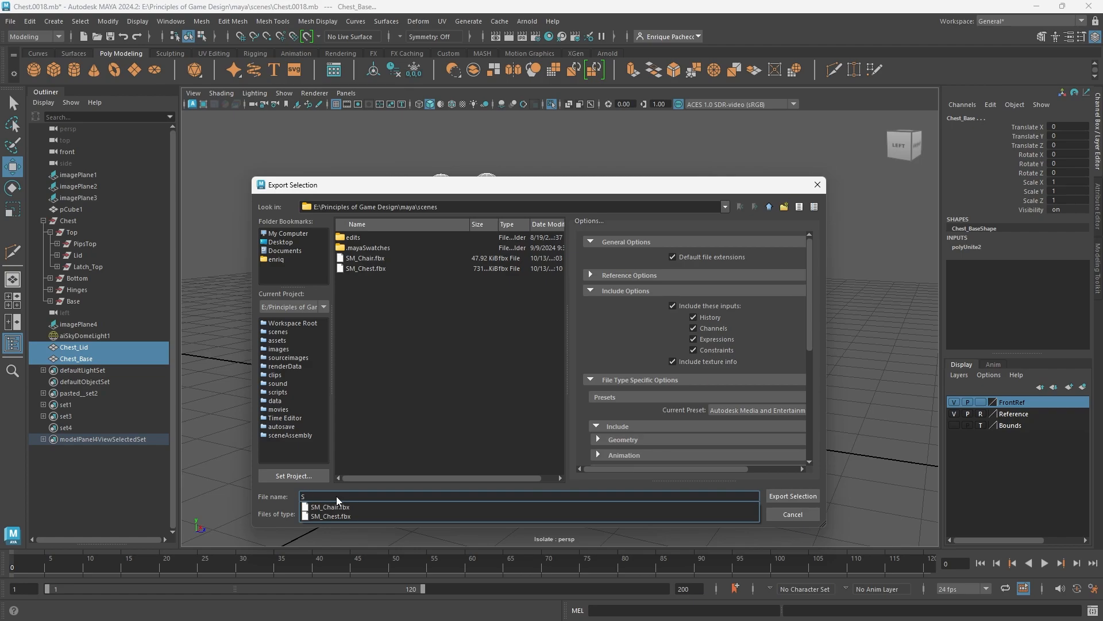
type("m_Chest")
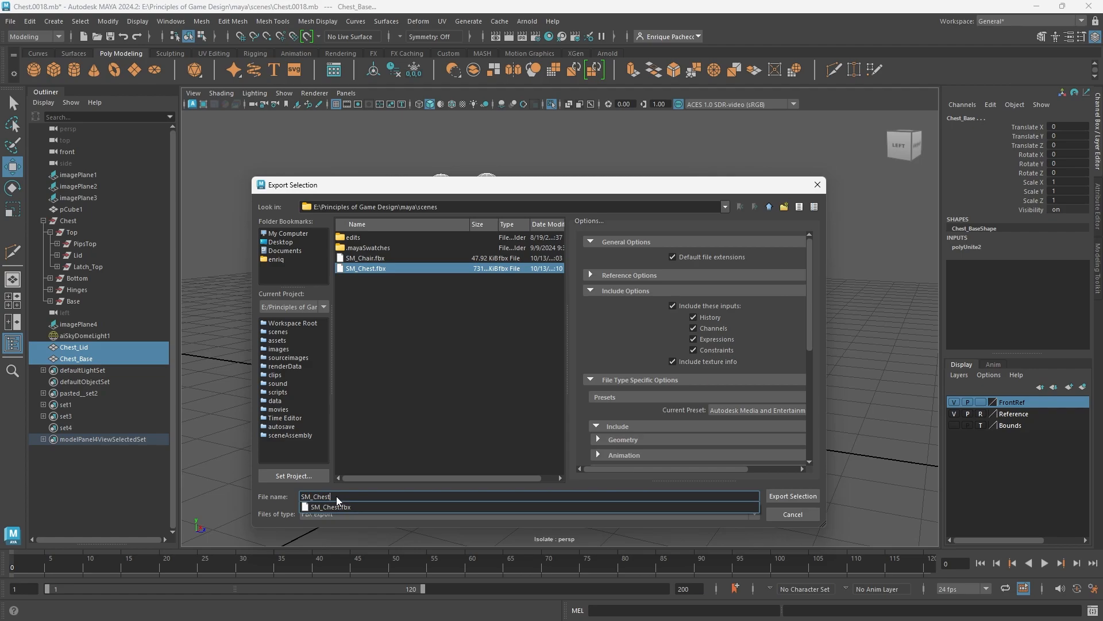
type("C")
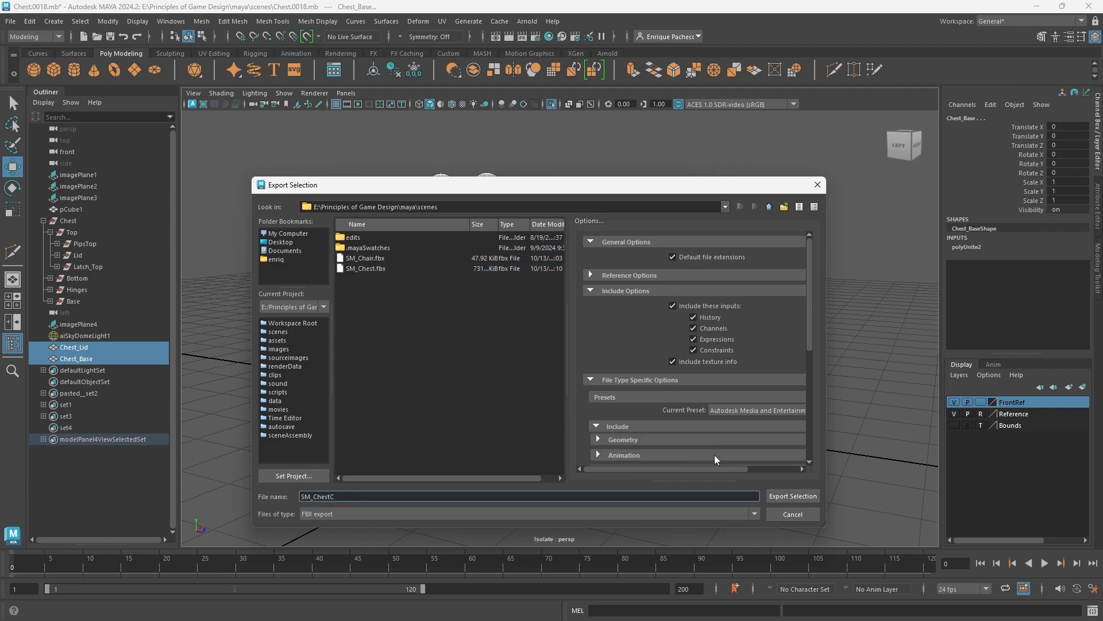
left_click(794, 495)
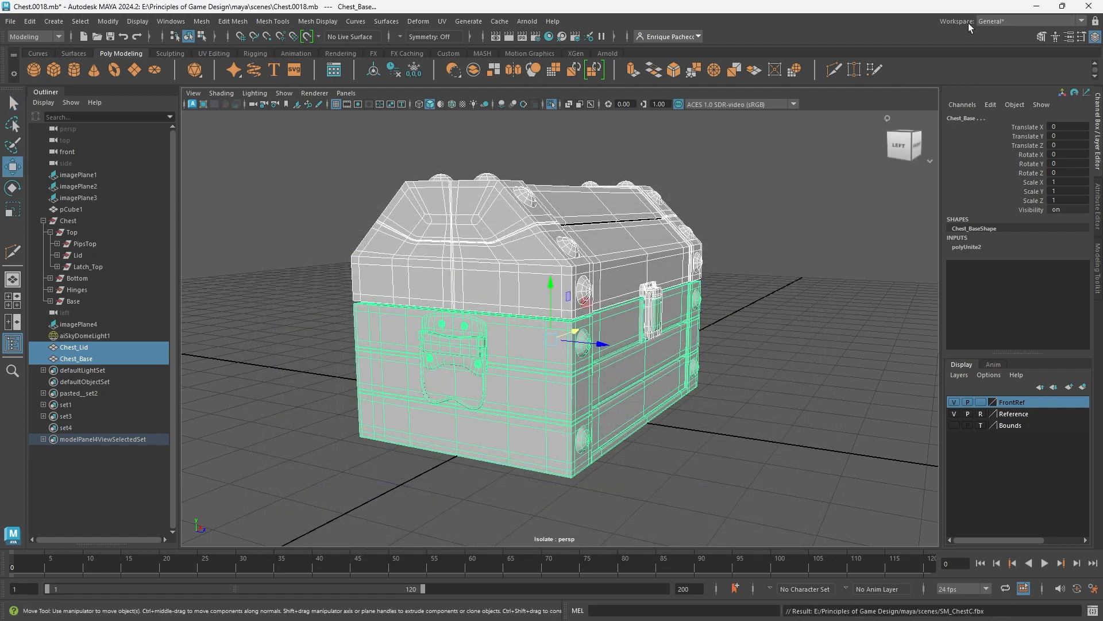
- Switch to Unreal and import SM_ChestC.fbx from the scenes folder into My_Imports, keeping the offered import options
left_click(1036, 7)
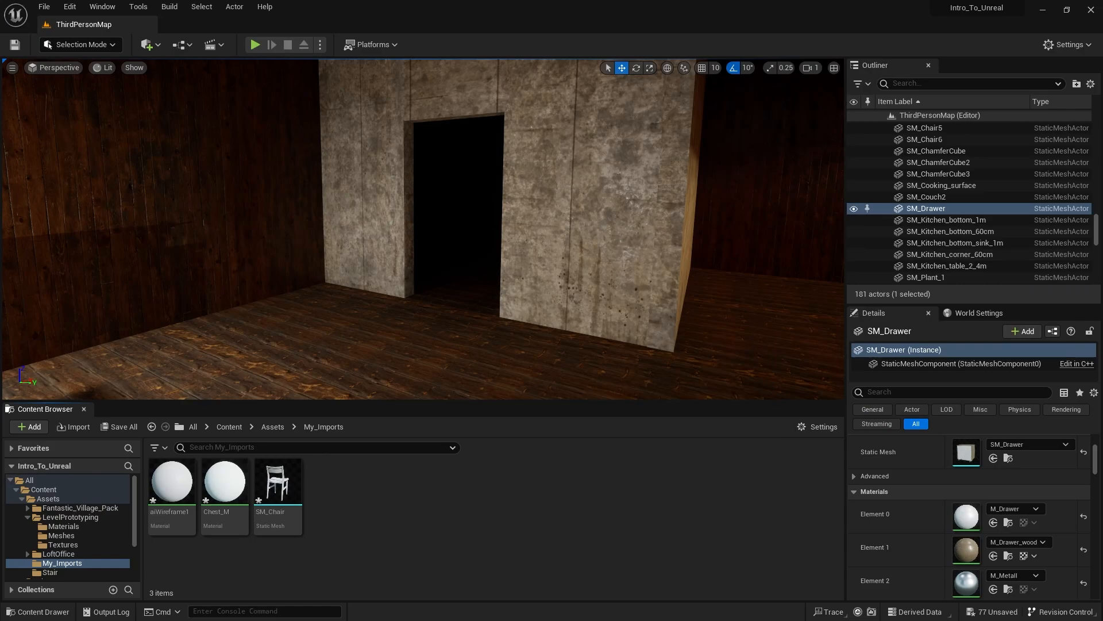
left_click_drag(1102, 138, 823, 60)
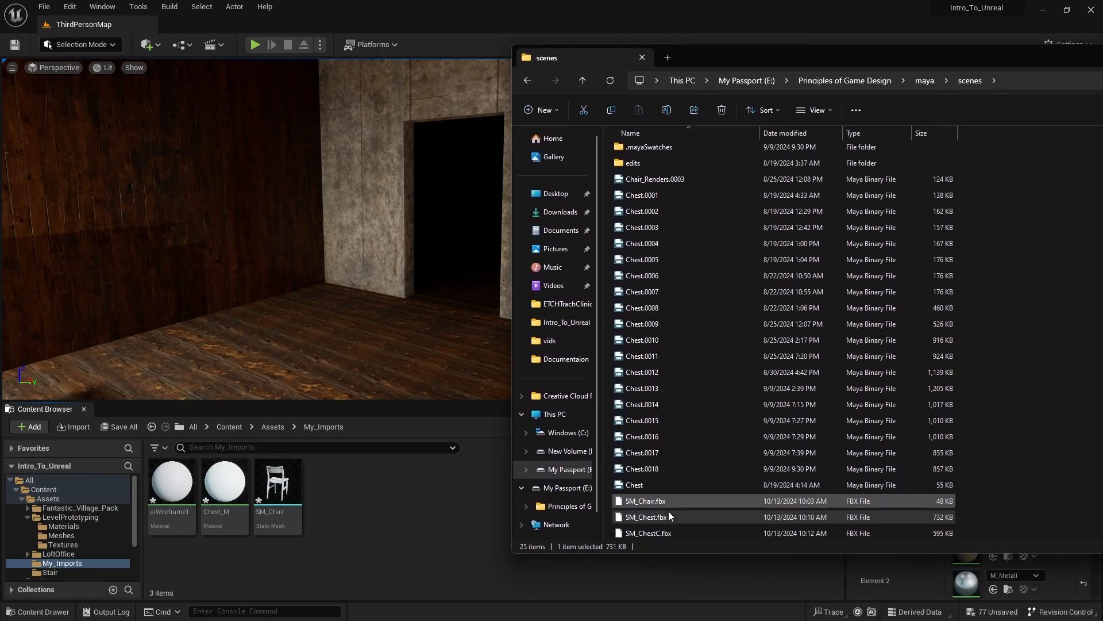
left_click_drag(661, 533, 425, 512)
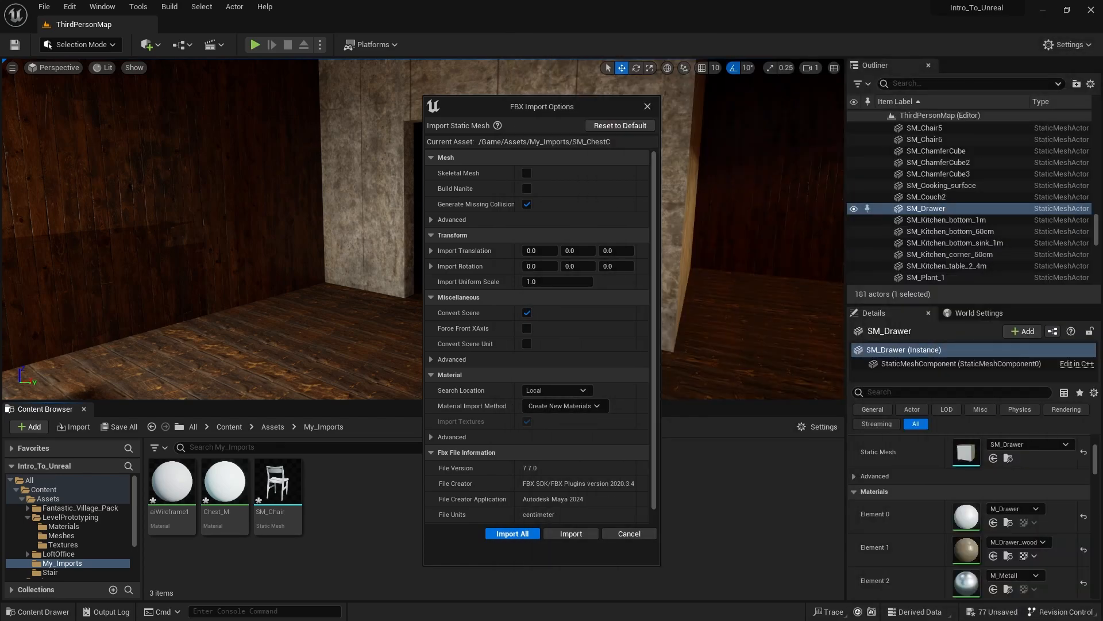
left_click(520, 534)
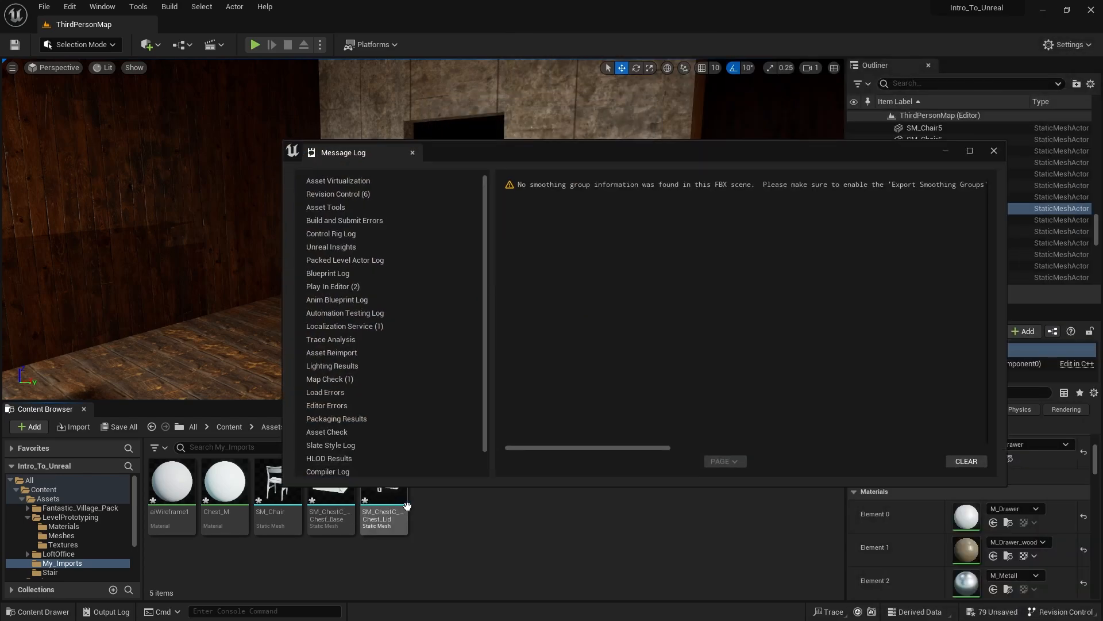
left_click(993, 151)
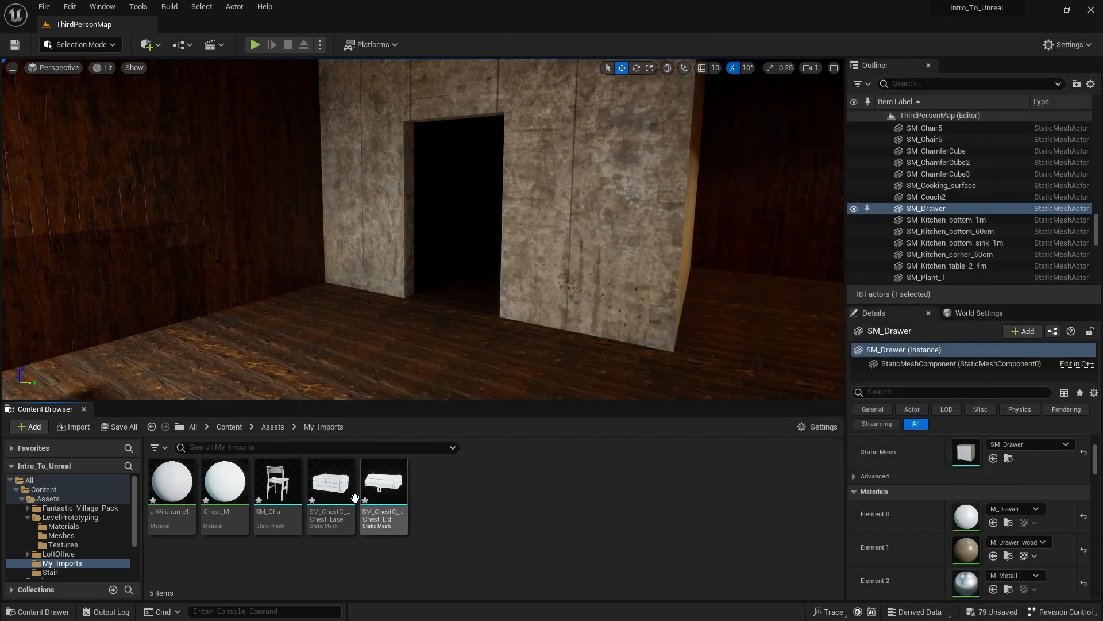
- Place the Chest_Base and Chest_Lid static meshes together on the wooden floor near the chair and frame them
left_click(331, 483)
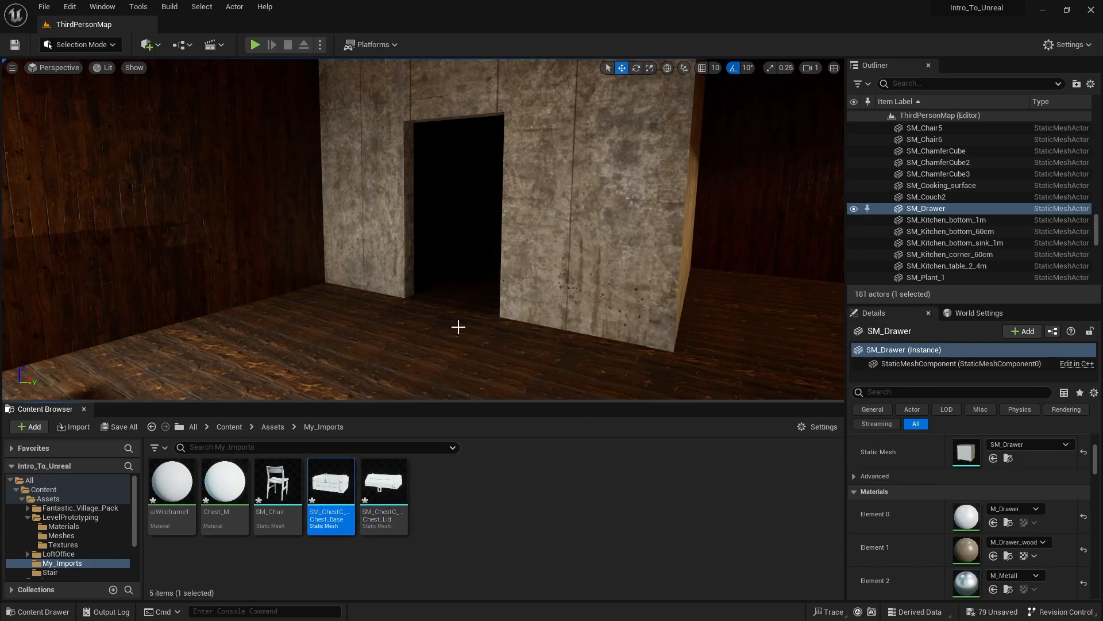
scroll(458, 327, "down", 3)
left_click(377, 482, "ctrl")
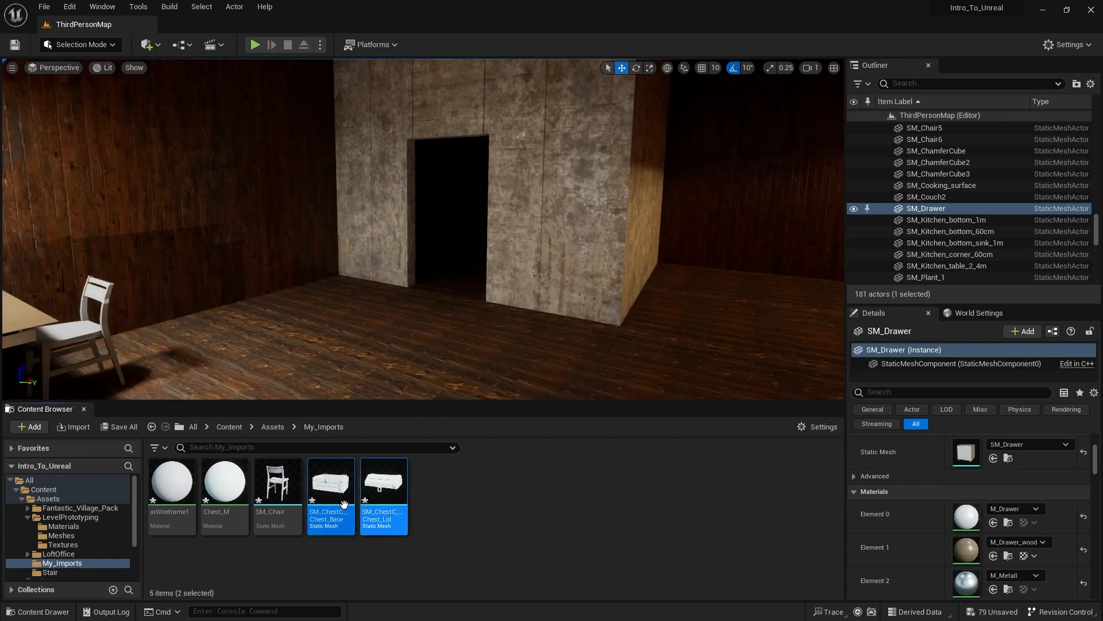
left_click_drag(344, 504, 333, 370)
key("f")
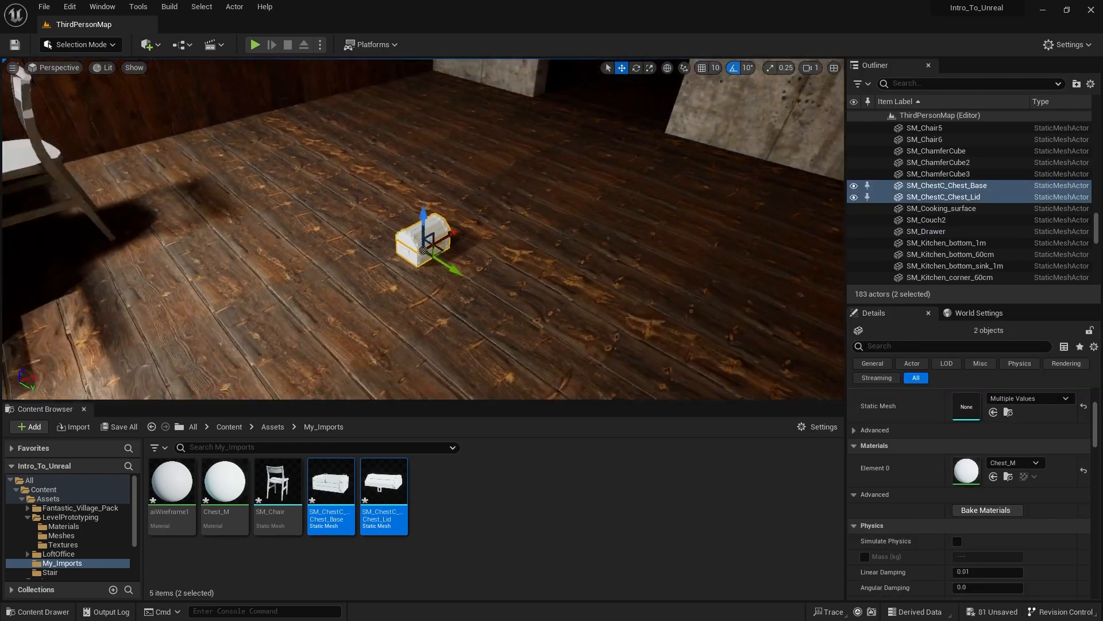
- Scale the chest's base and lid up together uniformly to nearly twice their placed size and inspect the chest
mouse_move(390, 321)
right_mouse_down()
mouse_move(351, 296)
mouse_move(391, 320)
right_mouse_up()
key("r")
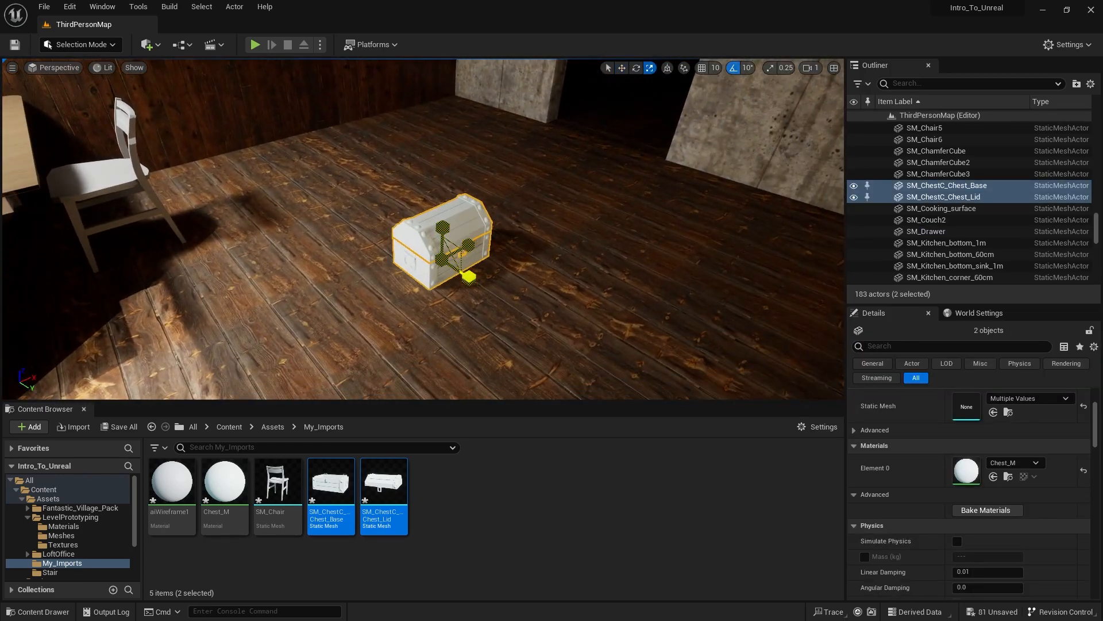
left_click_drag(469, 276, 592, 282)
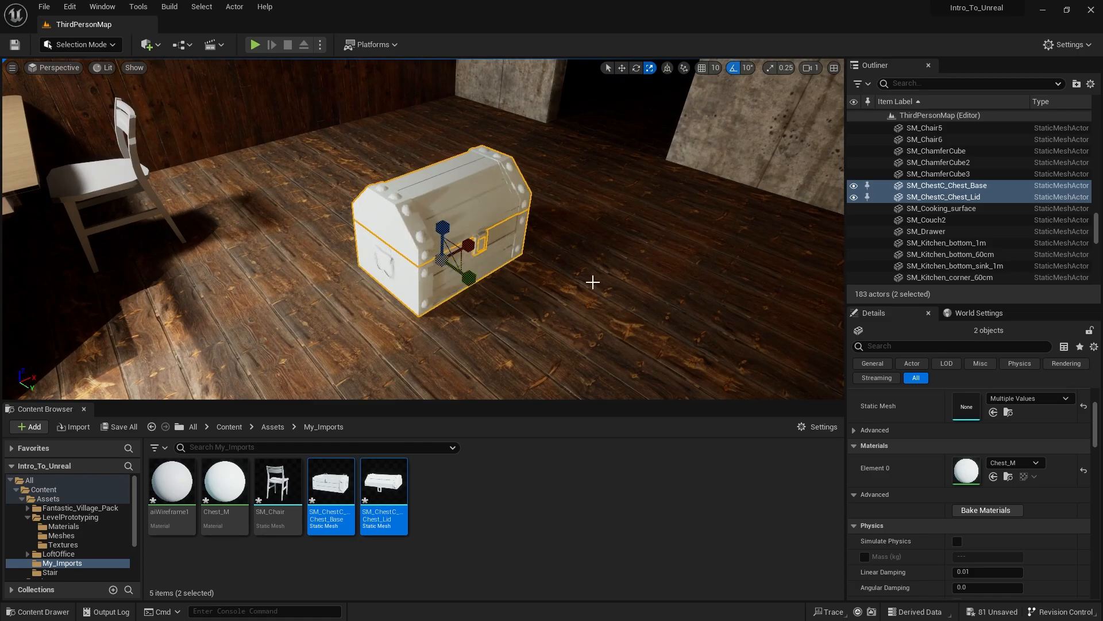
key("ctrl+z")
right_click_drag(593, 281, 522, 241)
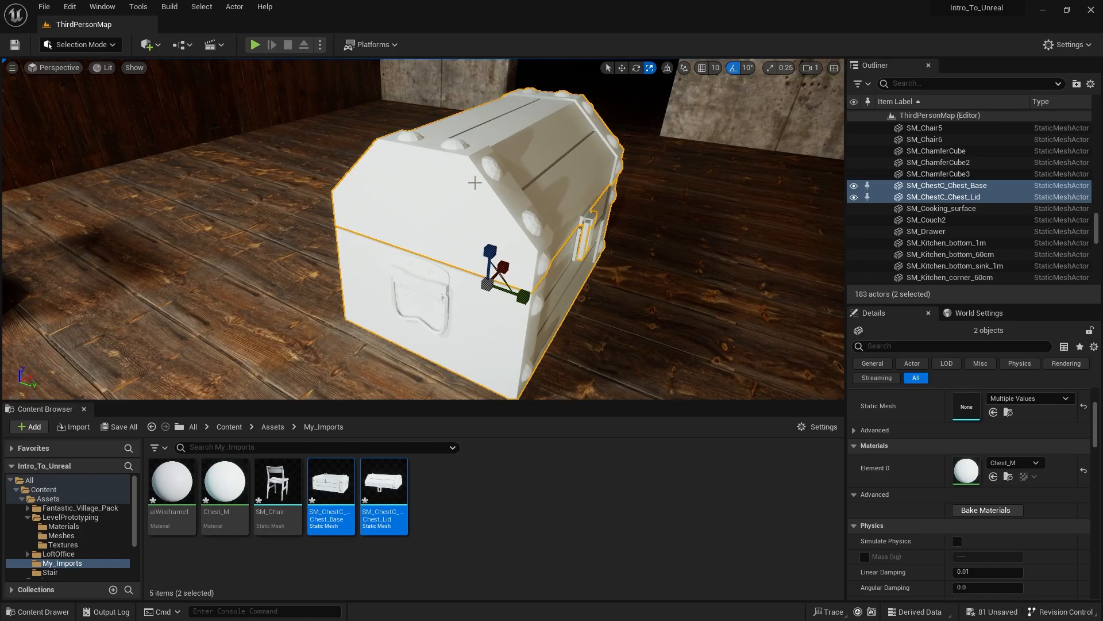
mouse_move(475, 183)
right_mouse_down()
mouse_move(623, 179)
mouse_move(517, 135)
mouse_move(422, 185)
mouse_move(454, 187)
right_mouse_up()
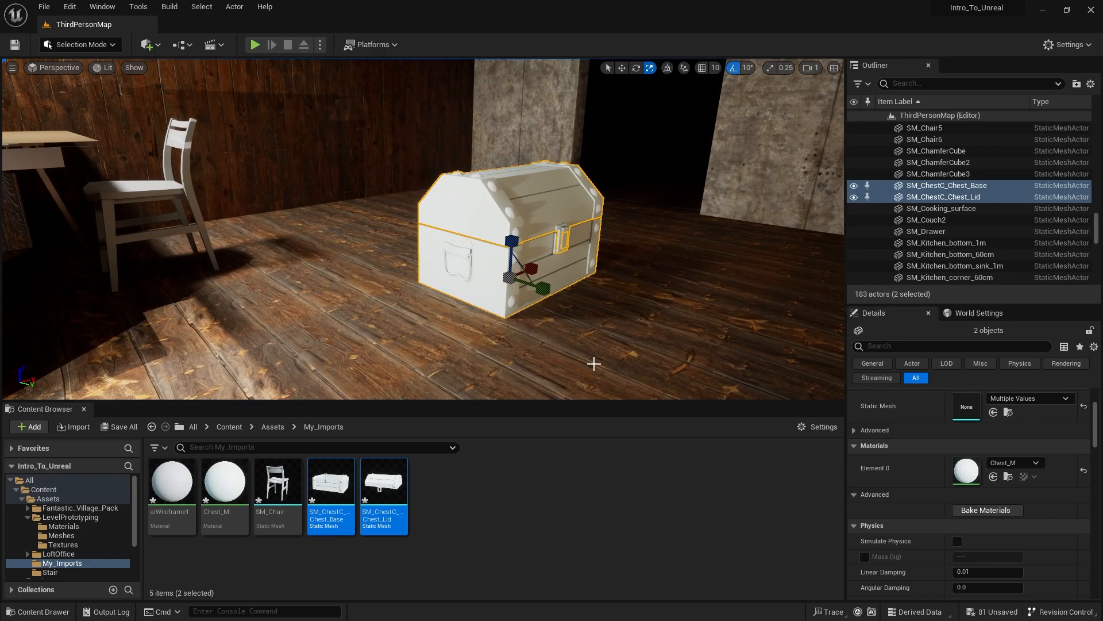
- Create a new material named M_Chest in the My_Imports folder
left_click(492, 501)
right_click(474, 489)
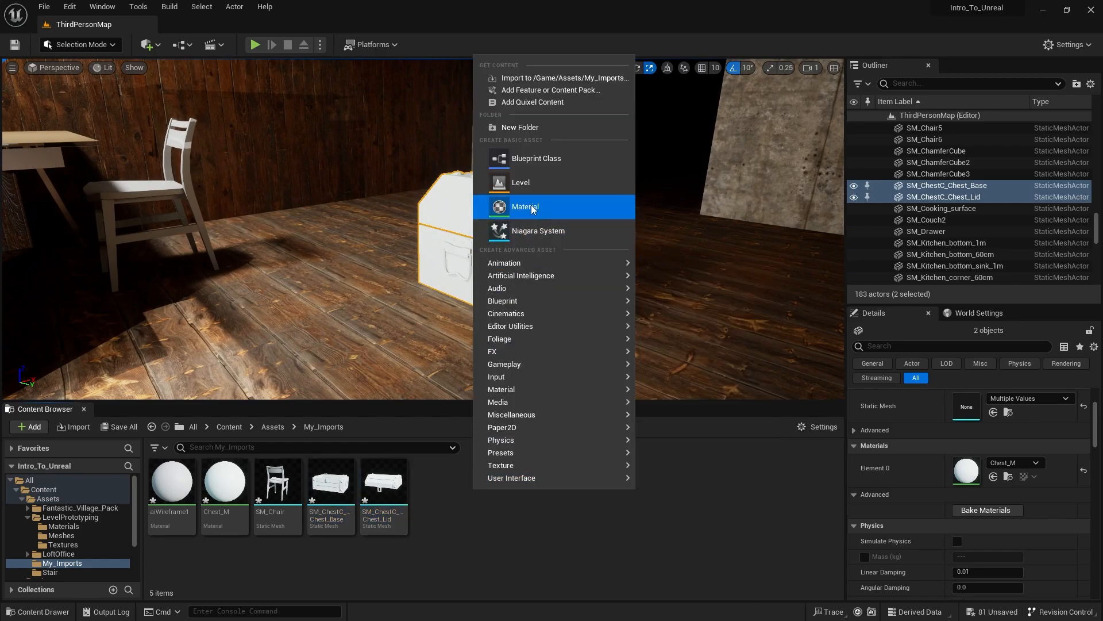
left_click(524, 207)
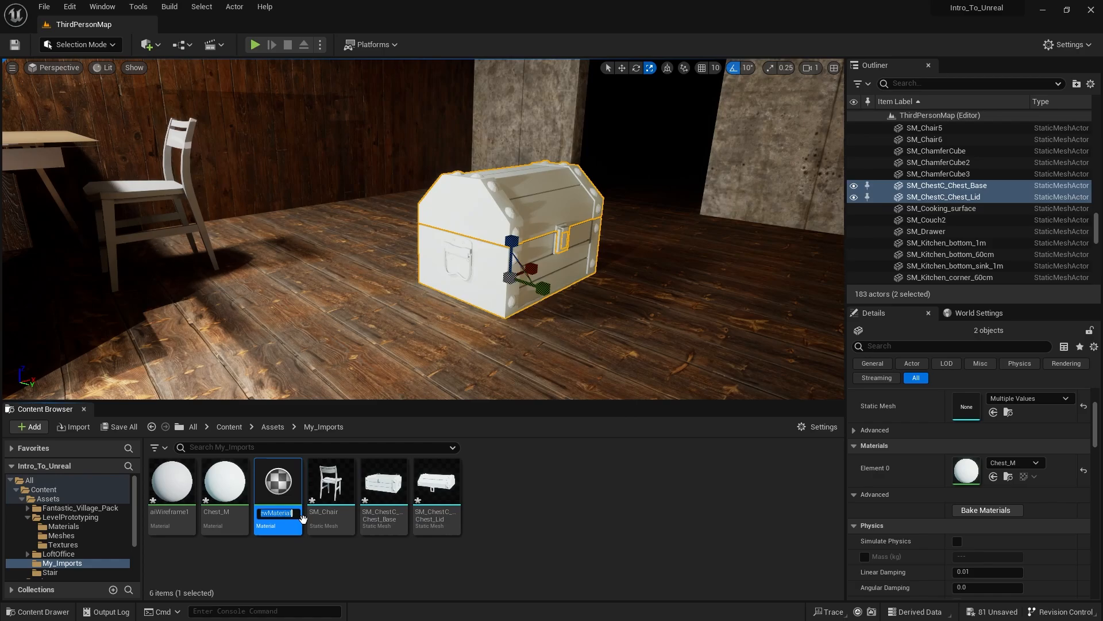
type("C")
key("BackSpace")
type("M_Chest")
key("Return")
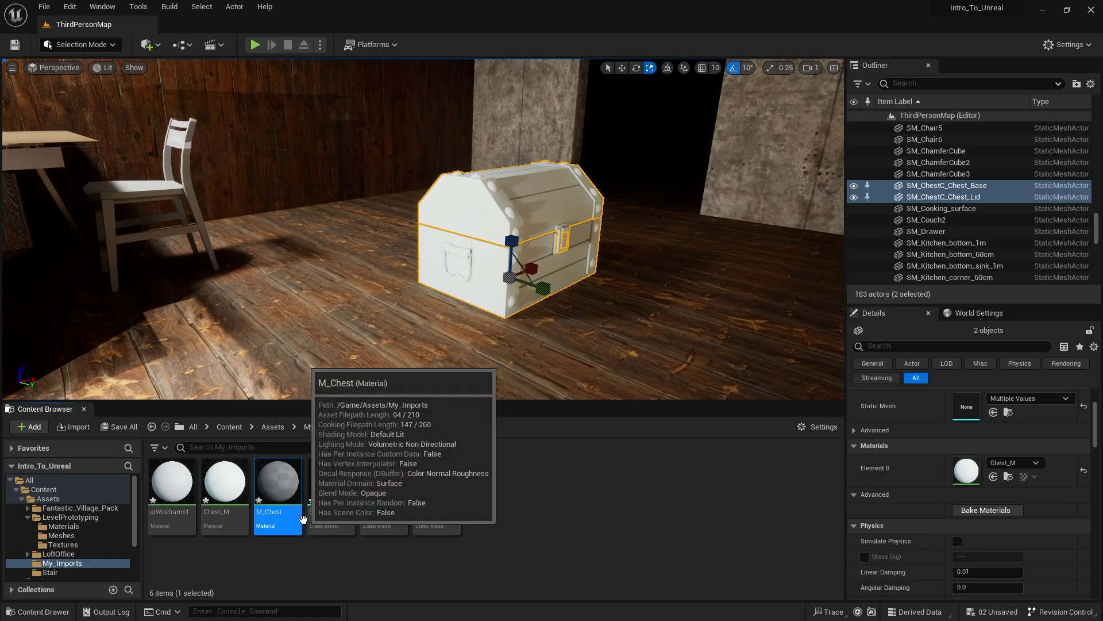
- Switch to File Explorer and open the maya project's sourceimages folder, keeping its window beside the Content Browser
left_click_drag(1102, 110, 922, 79)
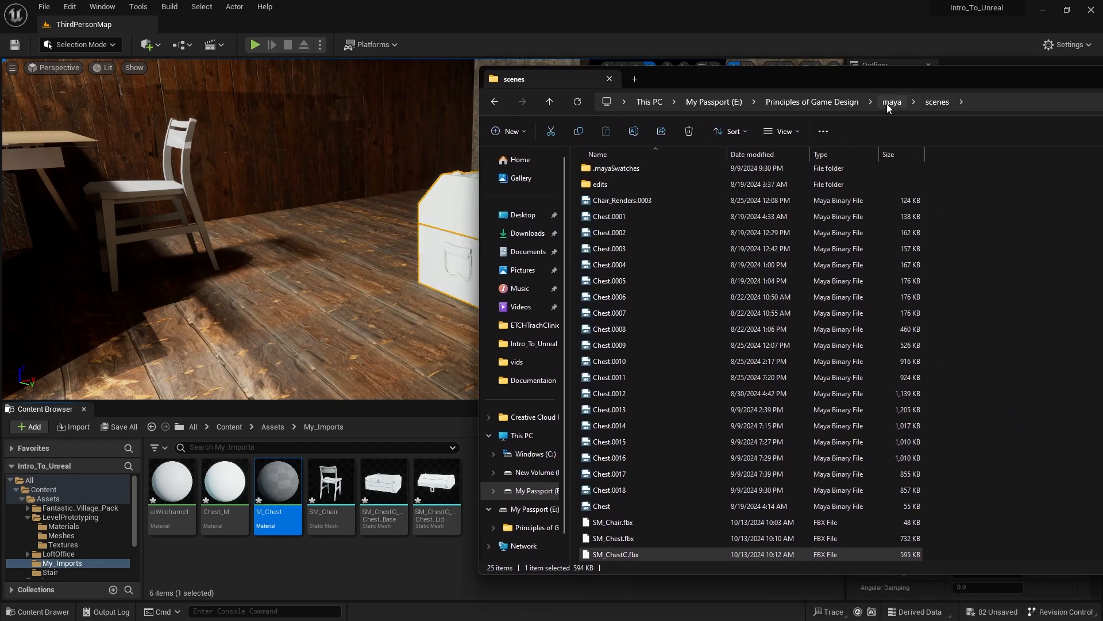
left_click(892, 102)
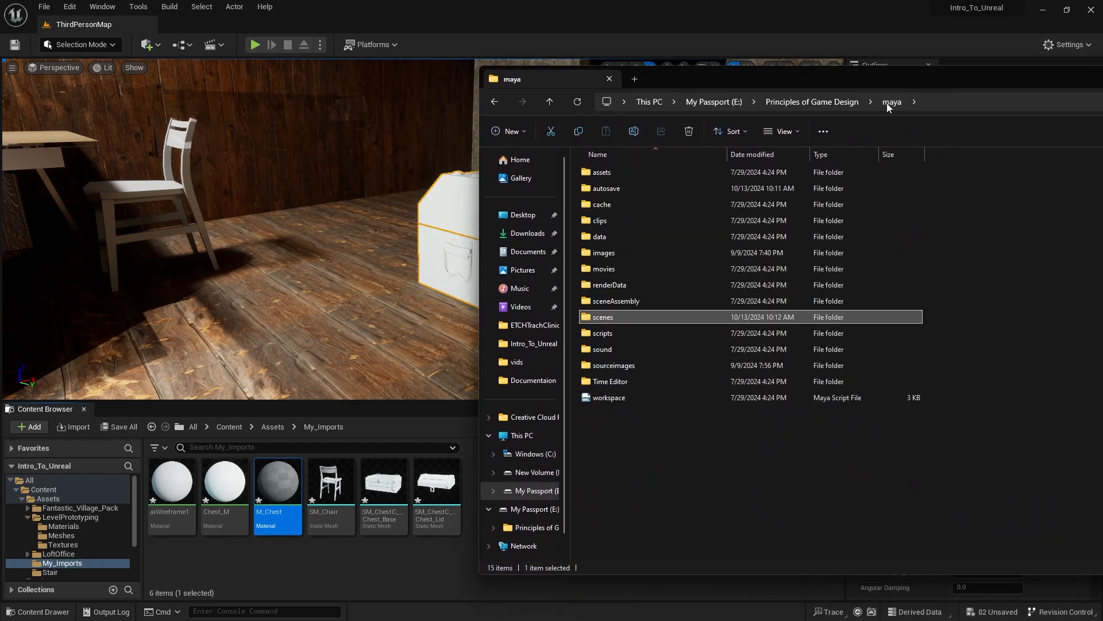
double_click(624, 366)
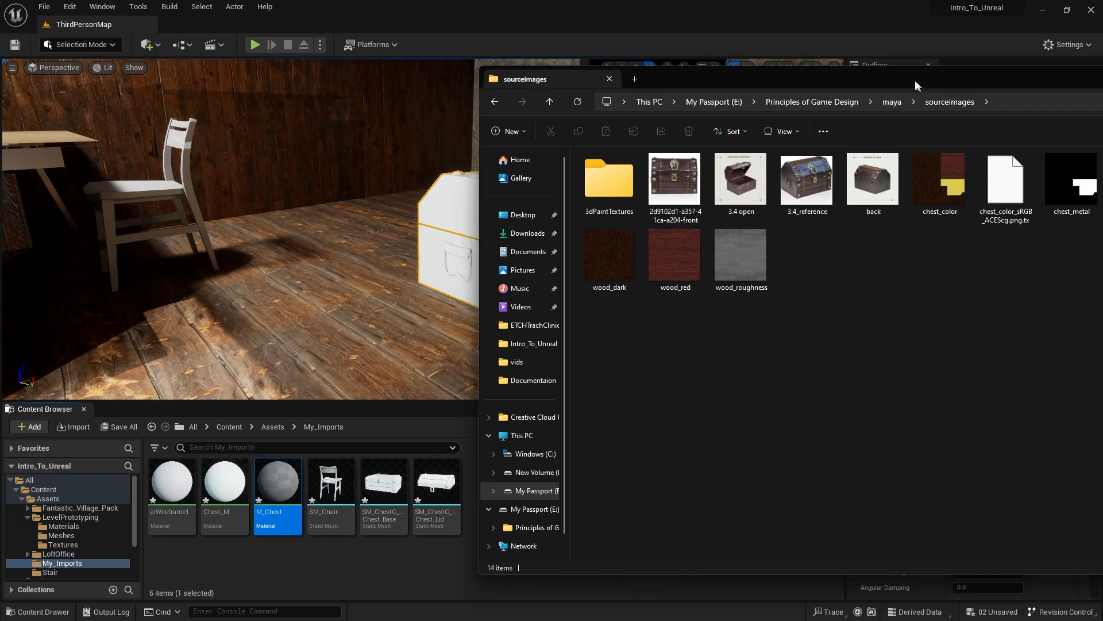
left_click_drag(915, 85, 884, 350)
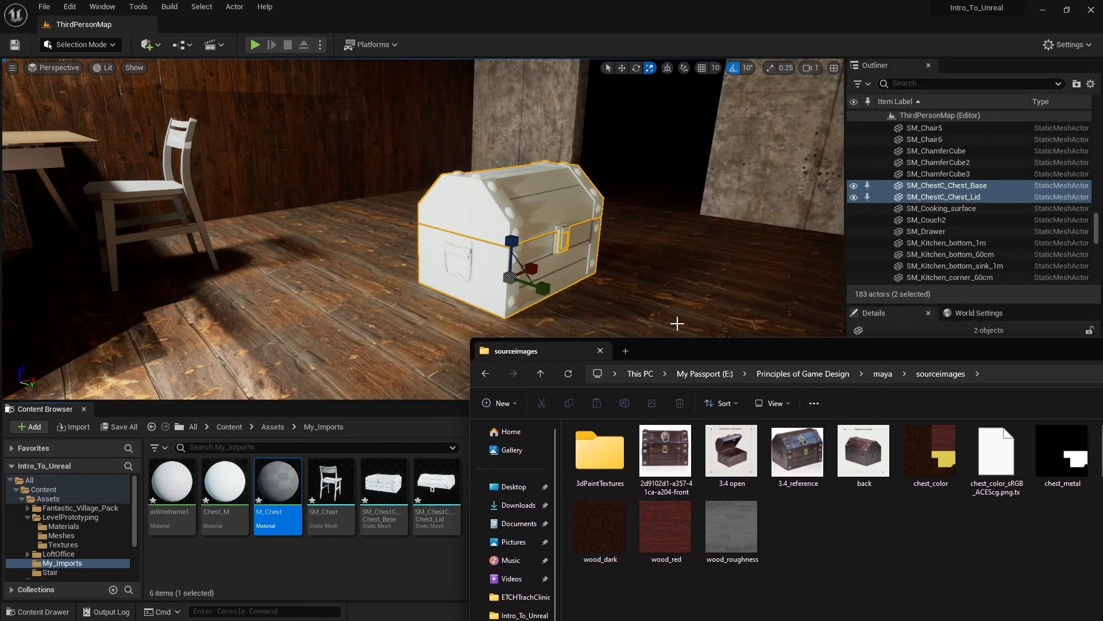
left_click_drag(751, 345, 621, 192)
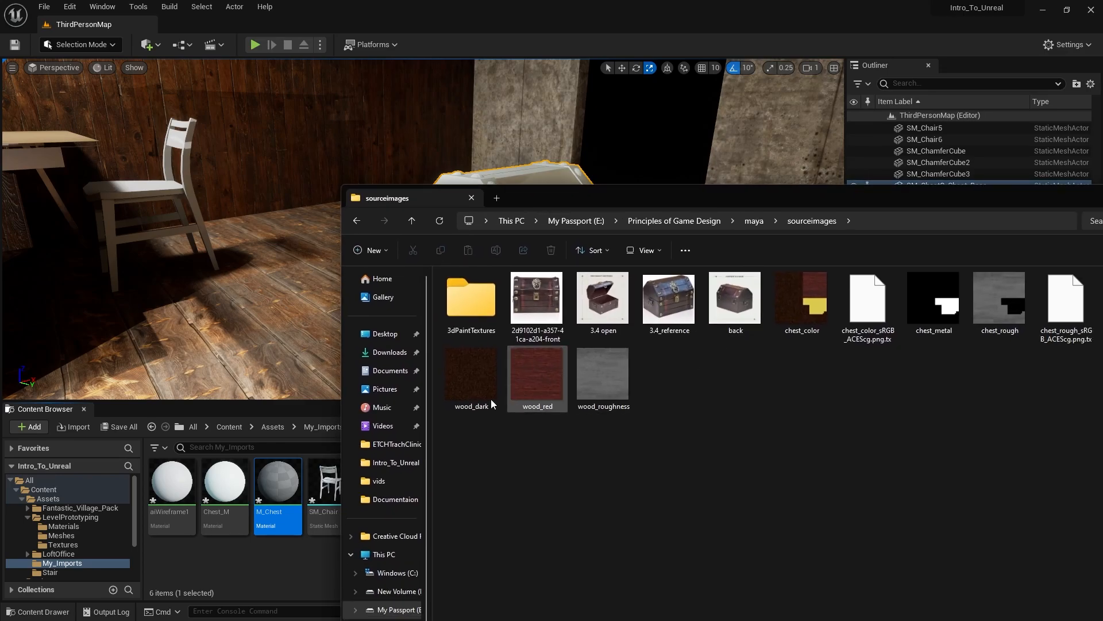
- Import the chest_color, chest_metal and chest_rough textures from sourceimages into Unreal's My_Imports folder
left_click(776, 294)
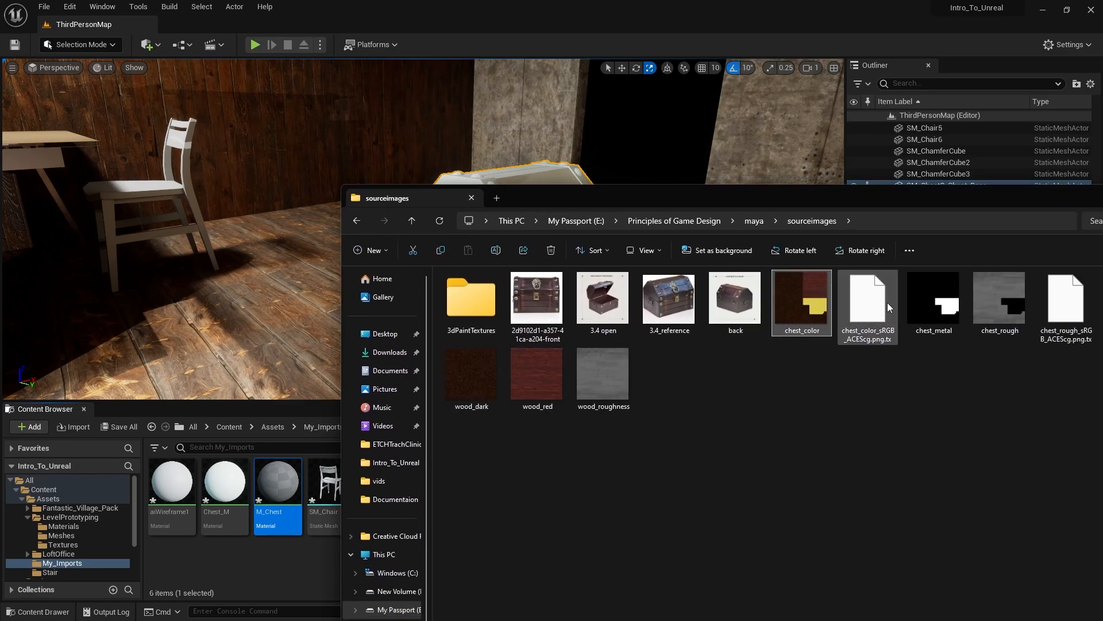
left_click(941, 297, "ctrl")
left_click(1026, 312, "ctrl")
left_click_drag(896, 203, 37, 172)
left_click_drag(135, 277, 635, 510)
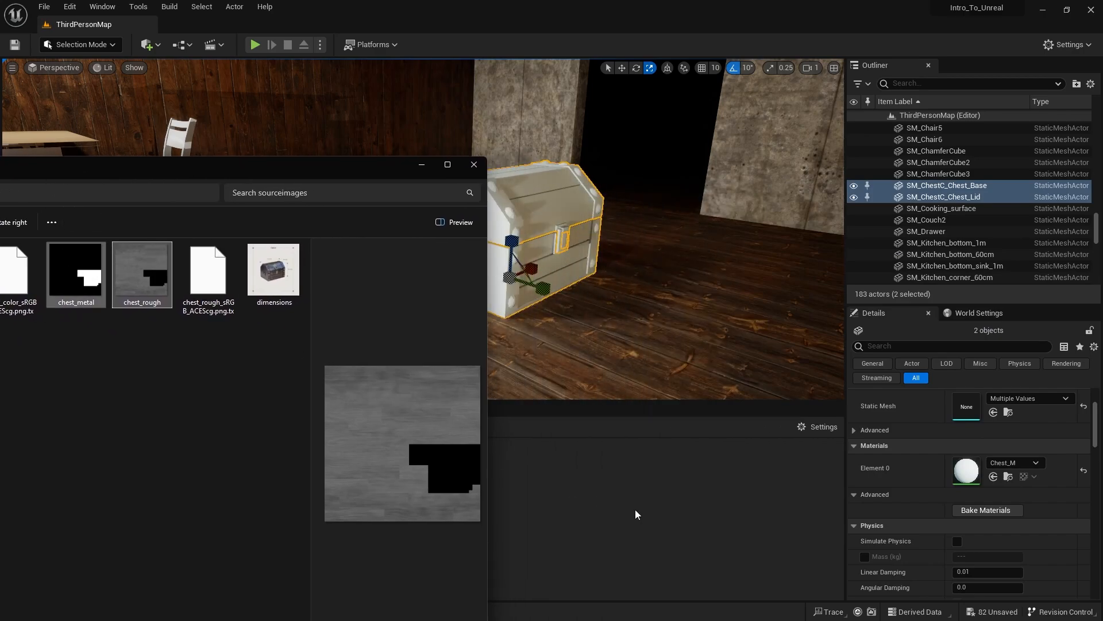
left_click_drag(395, 173, 0, 196)
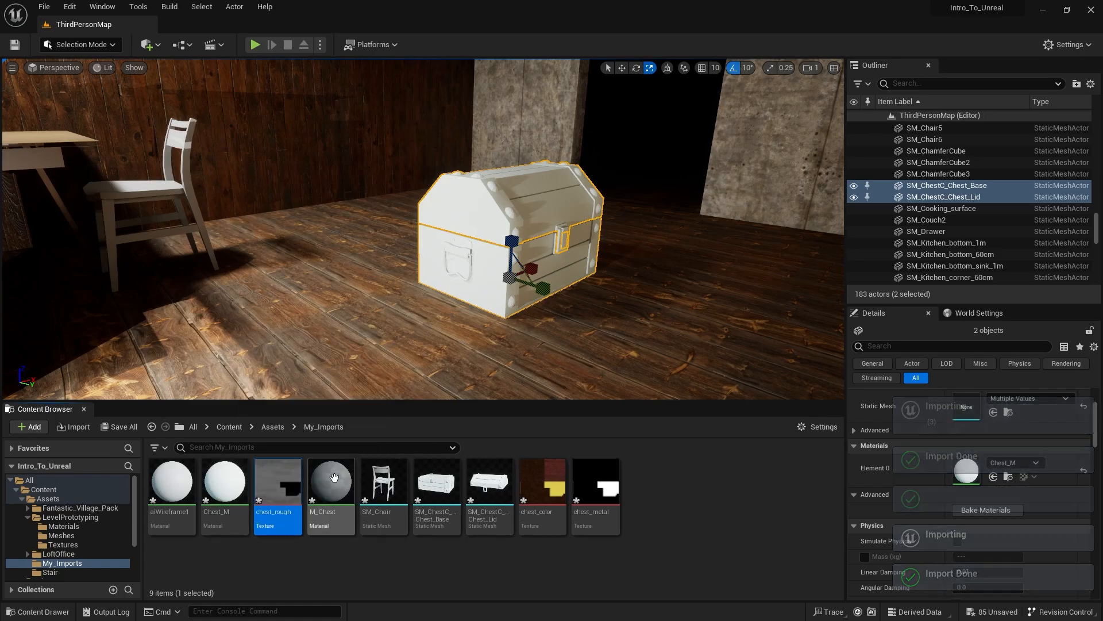
- Open the M_Chest material in the Material Editor
left_click(334, 479)
double_click(335, 479)
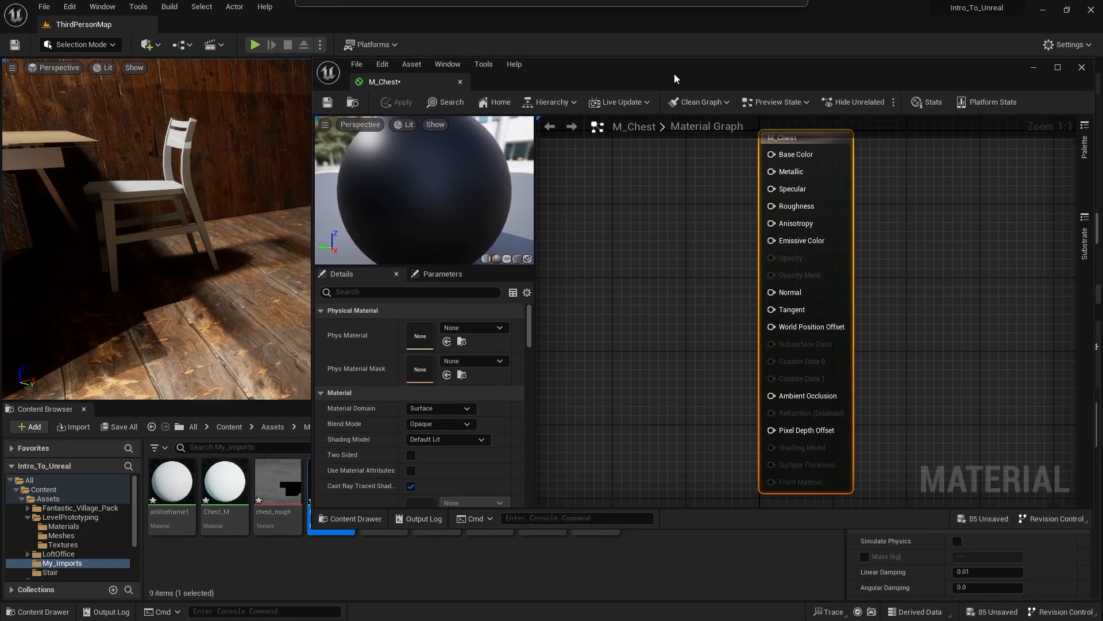
- Add the chest_color, chest_rough and chest_metal textures from My_Imports to the M_Chest material graph as texture samples
left_click_drag(675, 79, 82, 151)
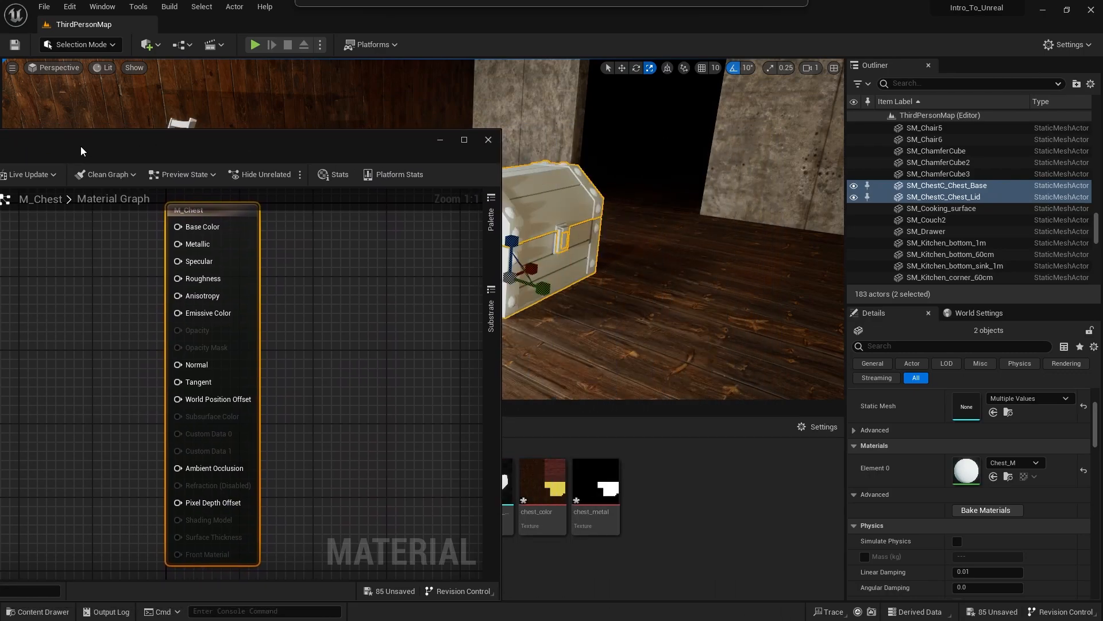
left_click_drag(388, 143, 807, 69)
left_click(543, 485)
left_click_drag(652, 522, 652, 443)
left_click(278, 488, "ctrl")
left_click(582, 518, "ctrl")
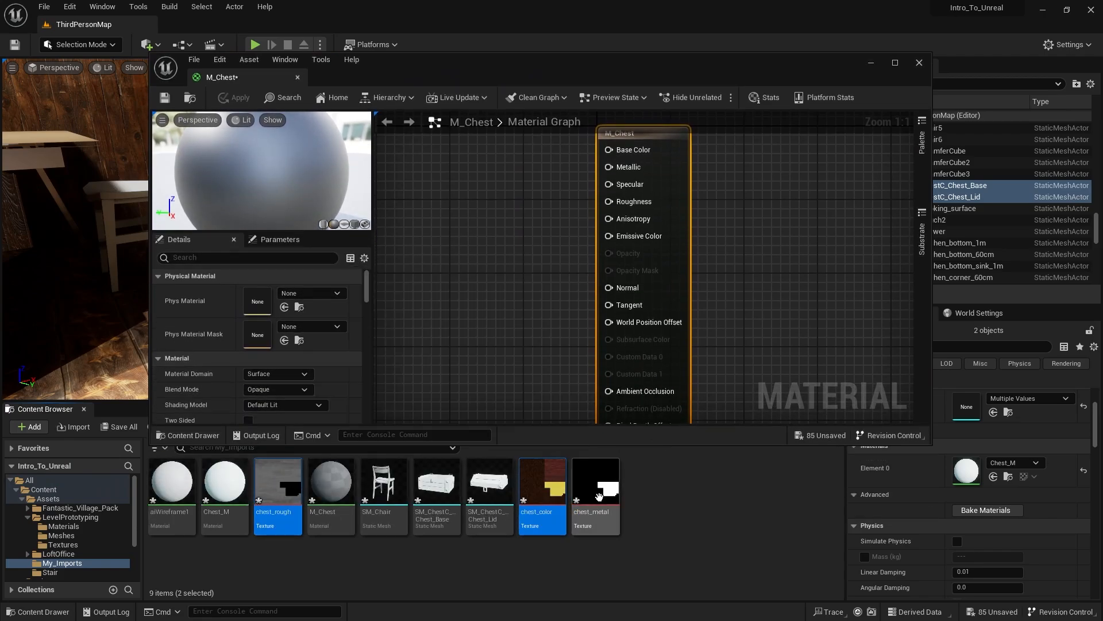
left_click_drag(582, 517, 450, 141)
- Connect chest_color's RGB output to Base Color, chest_rough's to Roughness and chest_metal's to Metallic, and save the material
left_click_drag(593, 62, 506, 172)
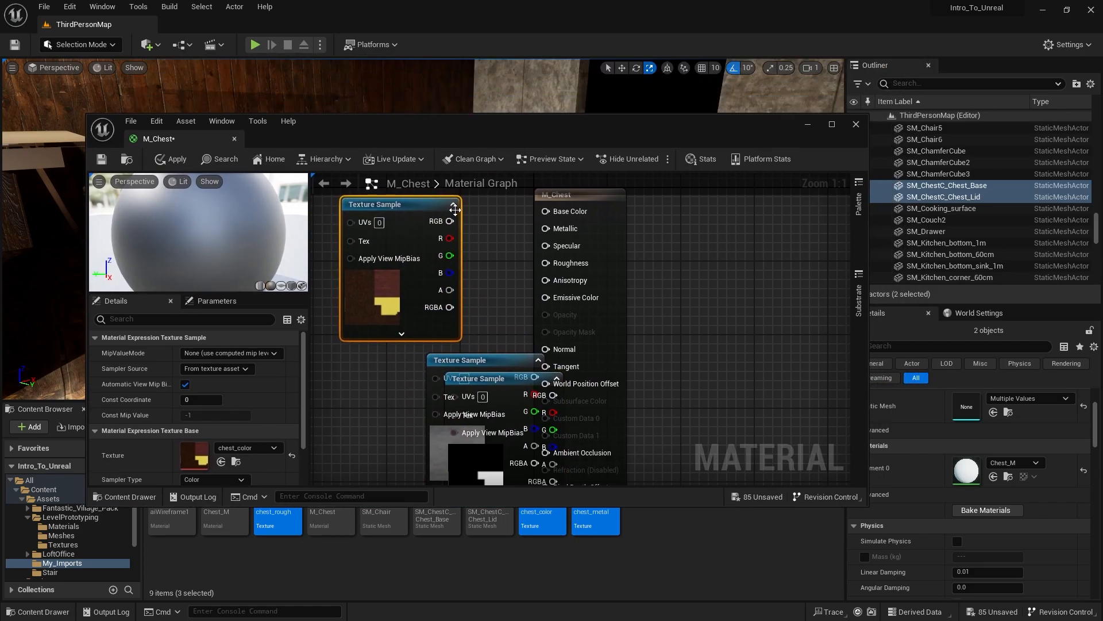
left_click_drag(450, 220, 546, 211)
left_click_drag(489, 370, 545, 263)
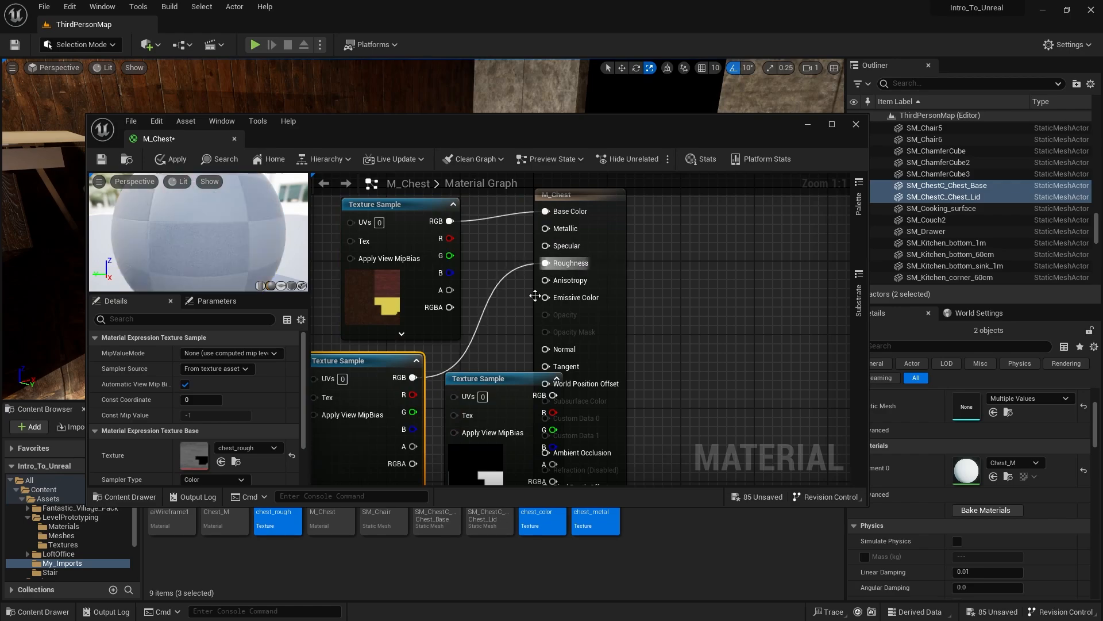
left_click_drag(499, 378, 545, 228)
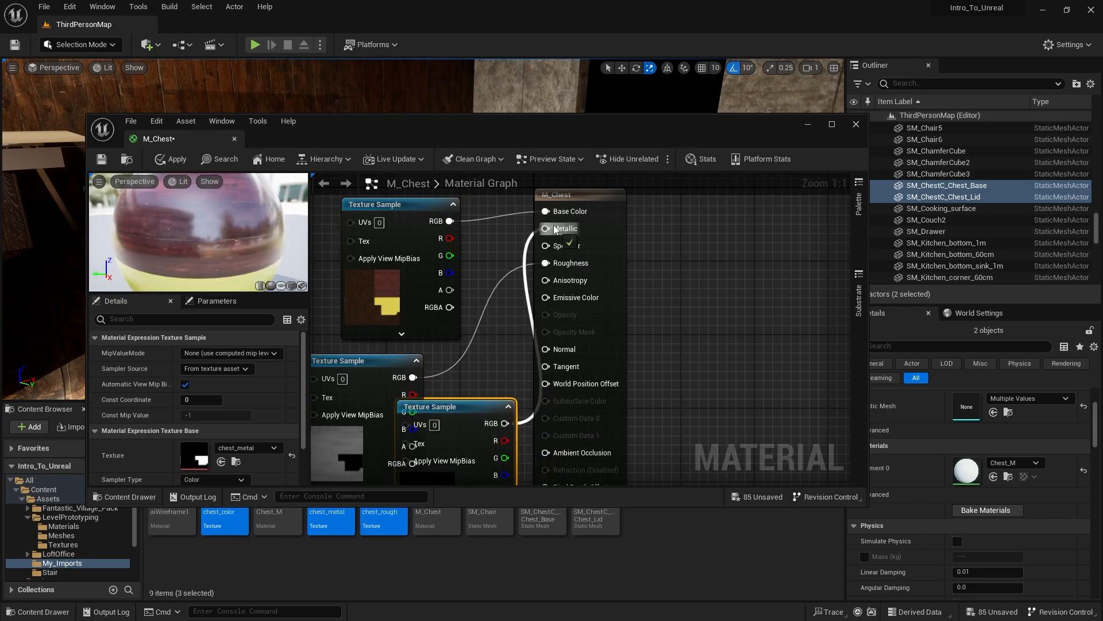
left_click(184, 164)
key("ctrl+s")
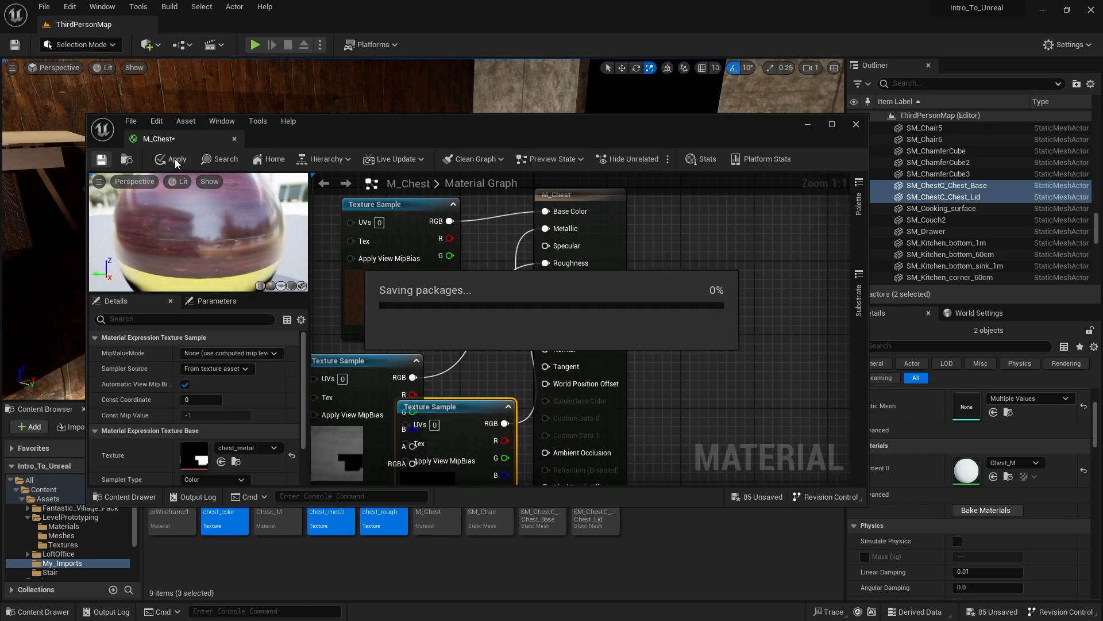
- Assign the M_Chest material to the selected chest base and lid in the level
left_click_drag(329, 139, 1102, 230)
left_click_drag(442, 473, 578, 274)
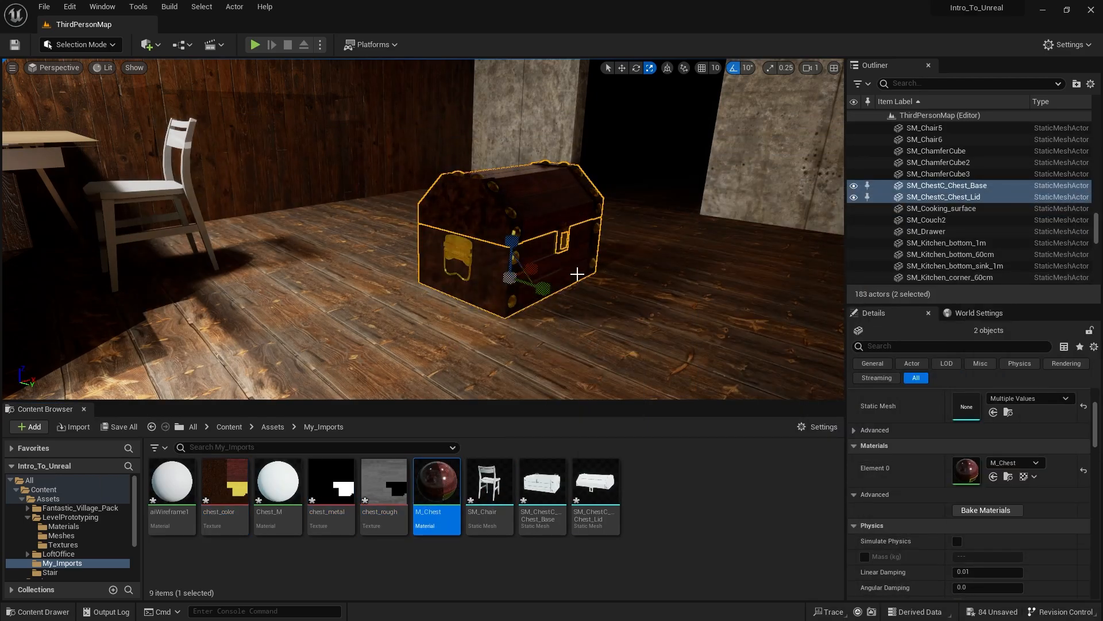
right_click_drag(579, 274, 534, 188)
key("w")
key("s")
key("s")
- Force-delete the Chest_M material from the My_Imports folder
left_click(295, 473)
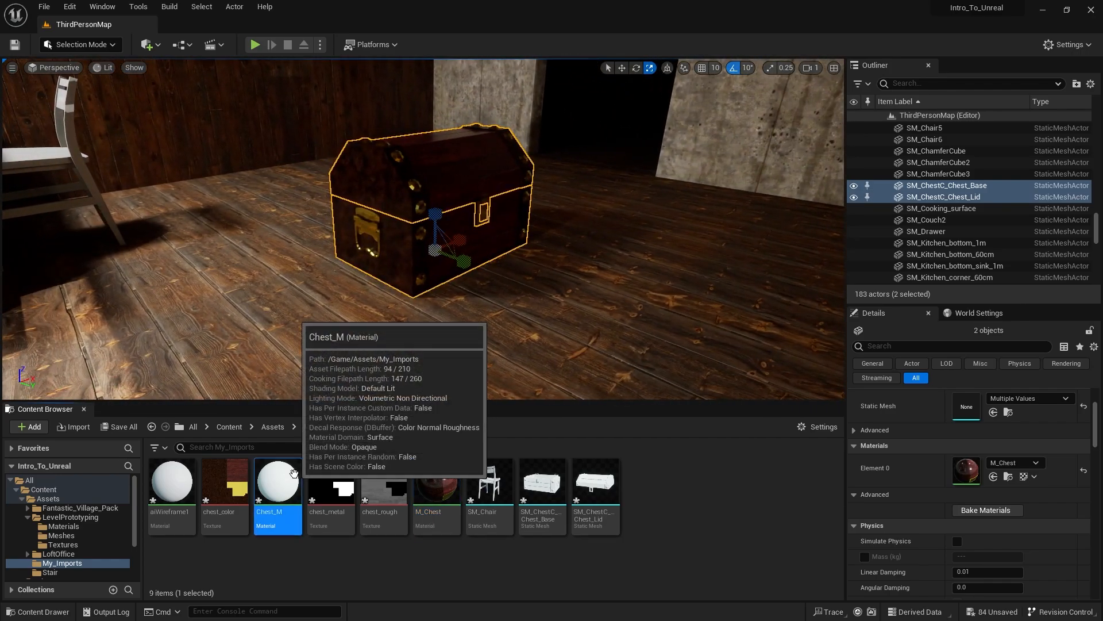
key("Delete")
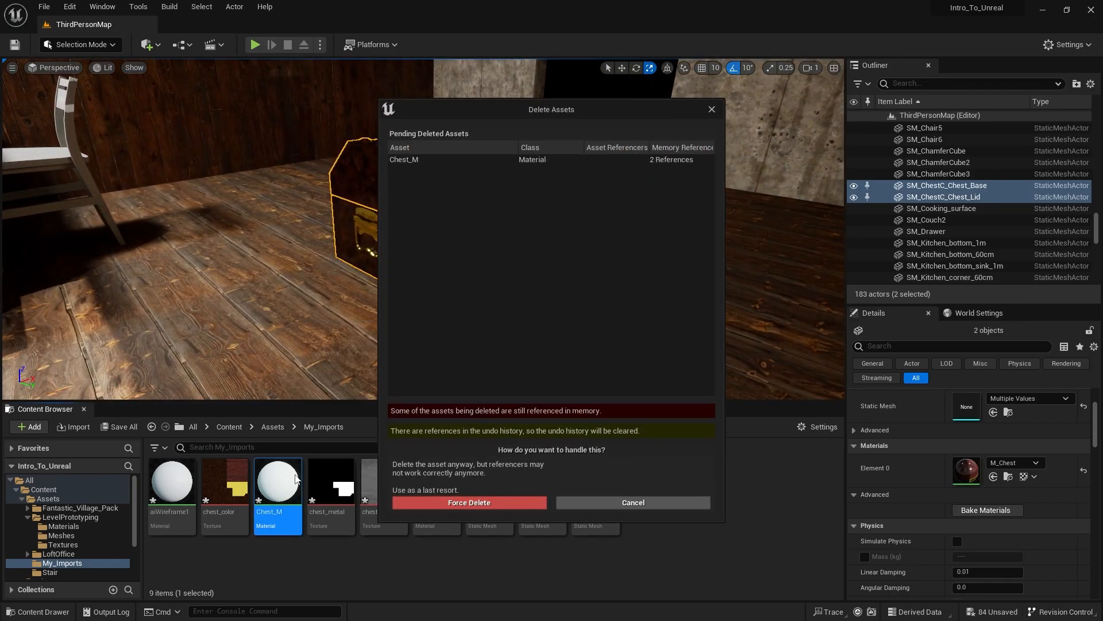
left_click(513, 502)
- Select the SM_ChestC_Chest_Base and SM_ChestC_Chest_Lid static mesh assets in My_Imports
right_click_drag(494, 275, 506, 322)
key("s")
right_click_drag(404, 390, 404, 299)
key("w")
left_click(535, 482, "shift")
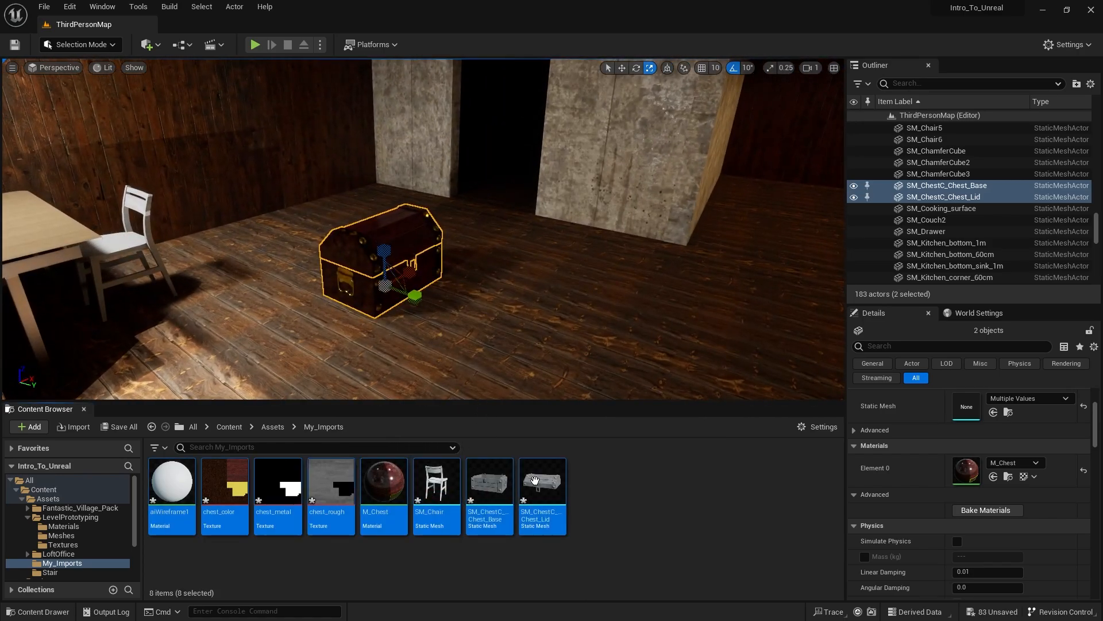
left_click(498, 478)
left_click(535, 482, "shift")
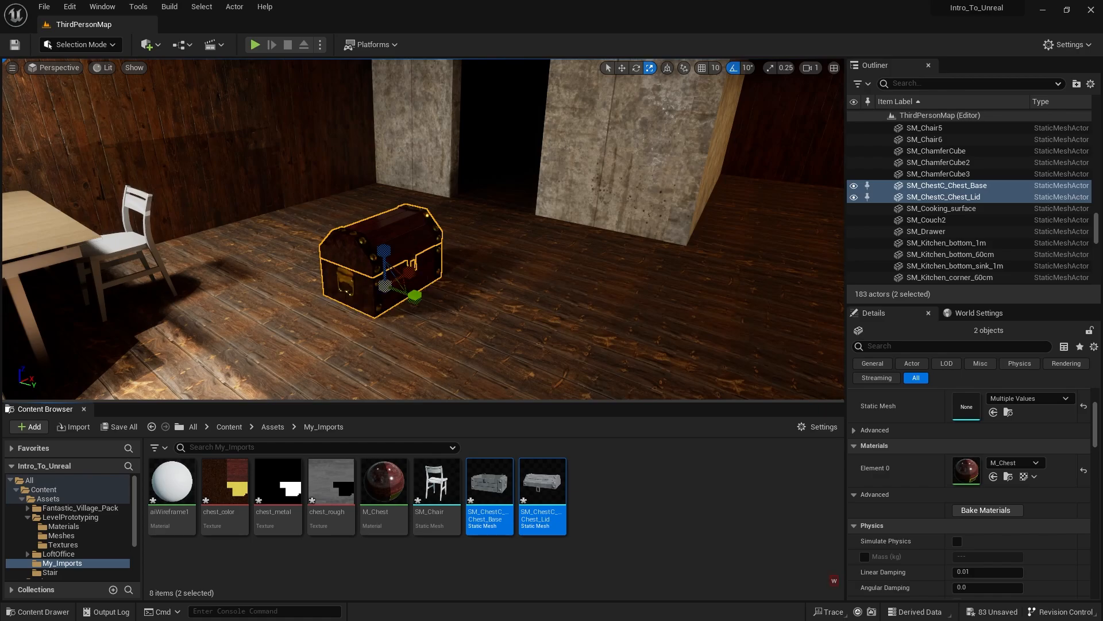
- Try moving the chest lid away from its base, undo the move and reselect both chest parts in the level
left_click(398, 259)
key("w")
left_click_drag(403, 271, 567, 263)
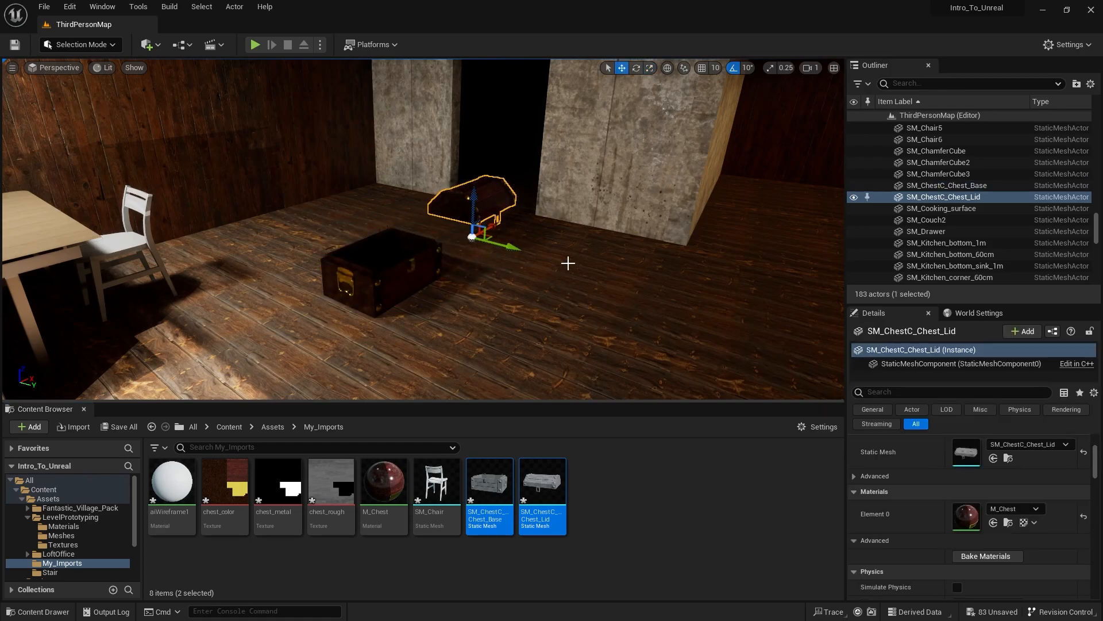
key("ctrl+z")
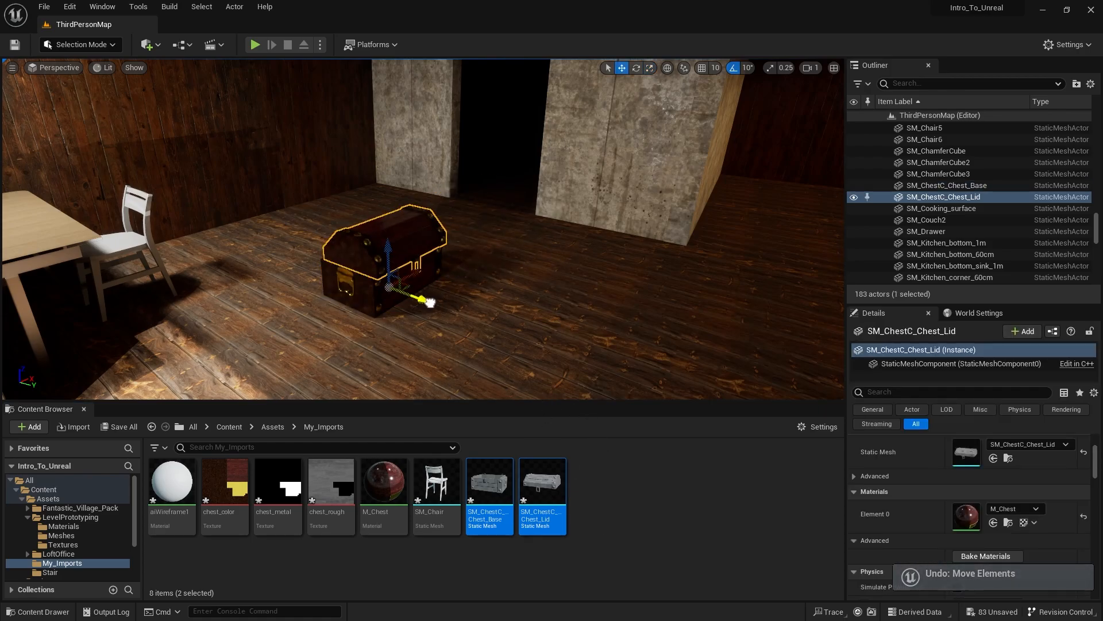
left_click(440, 265, "shift")
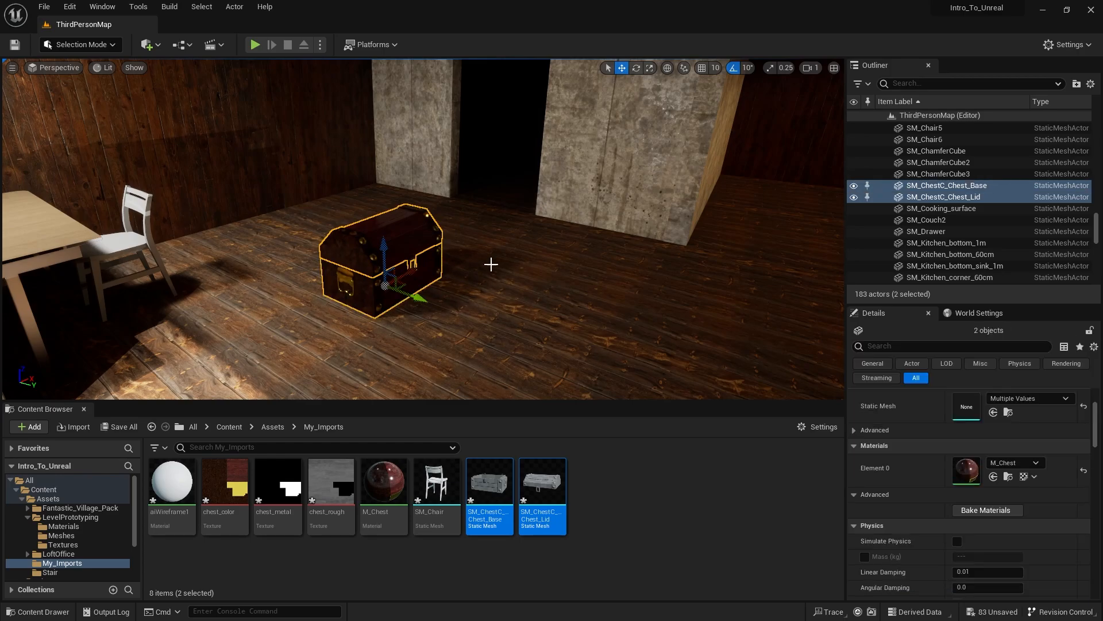
- Try moving the kitchen units together along the wall and undo the move
right_click_drag(491, 265, 571, 203)
left_click(543, 195)
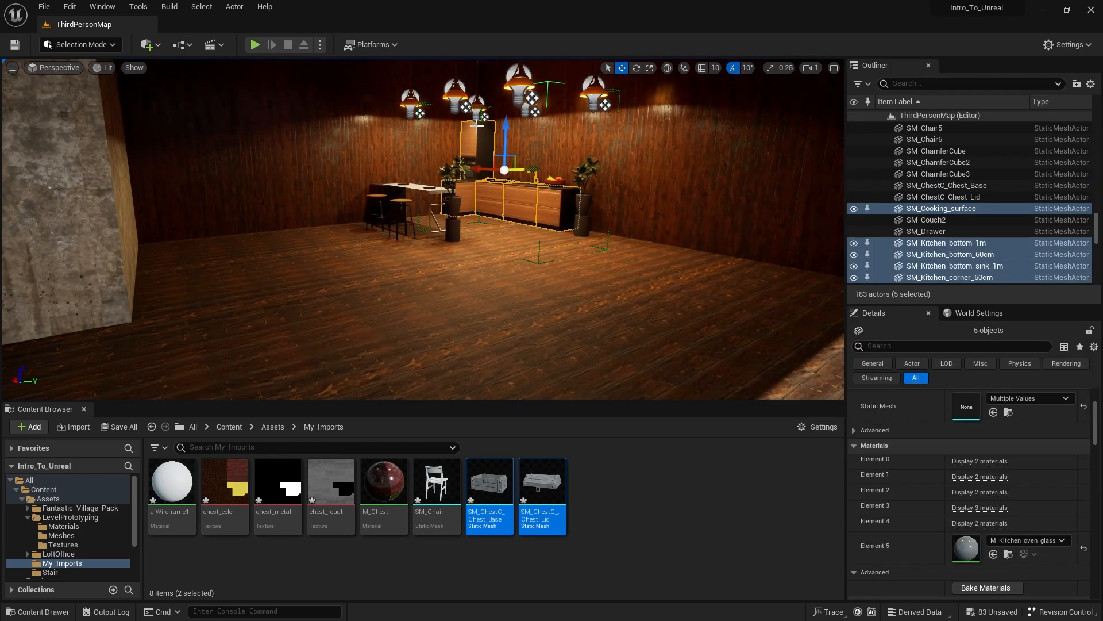
left_click_drag(481, 171, 576, 169)
key("ctrl+z")
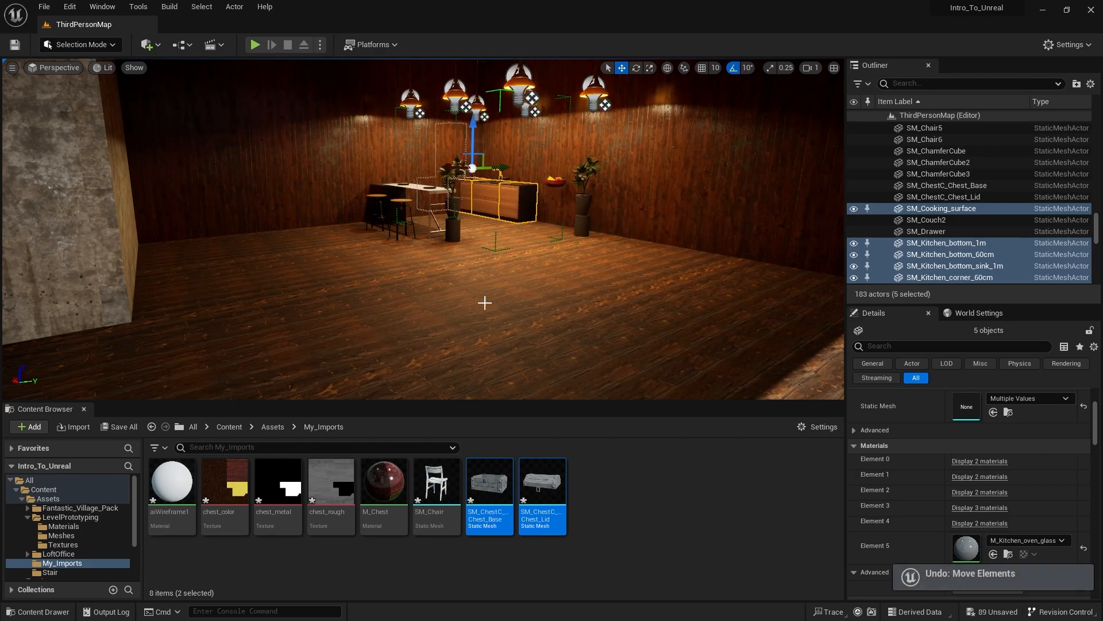
right_click(949, 272)
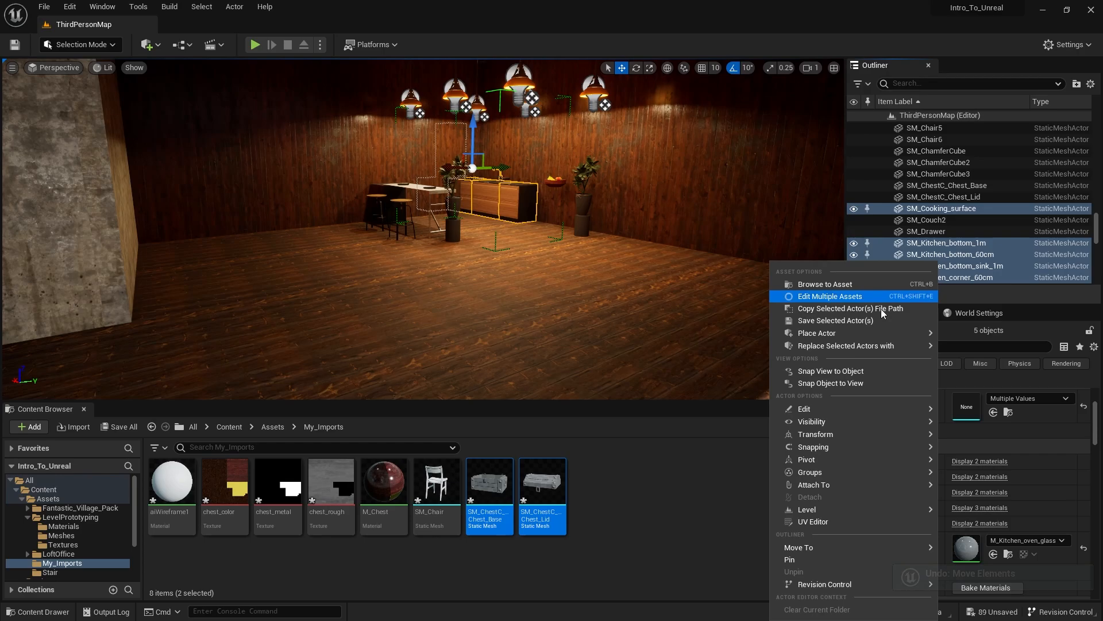
left_click(504, 113)
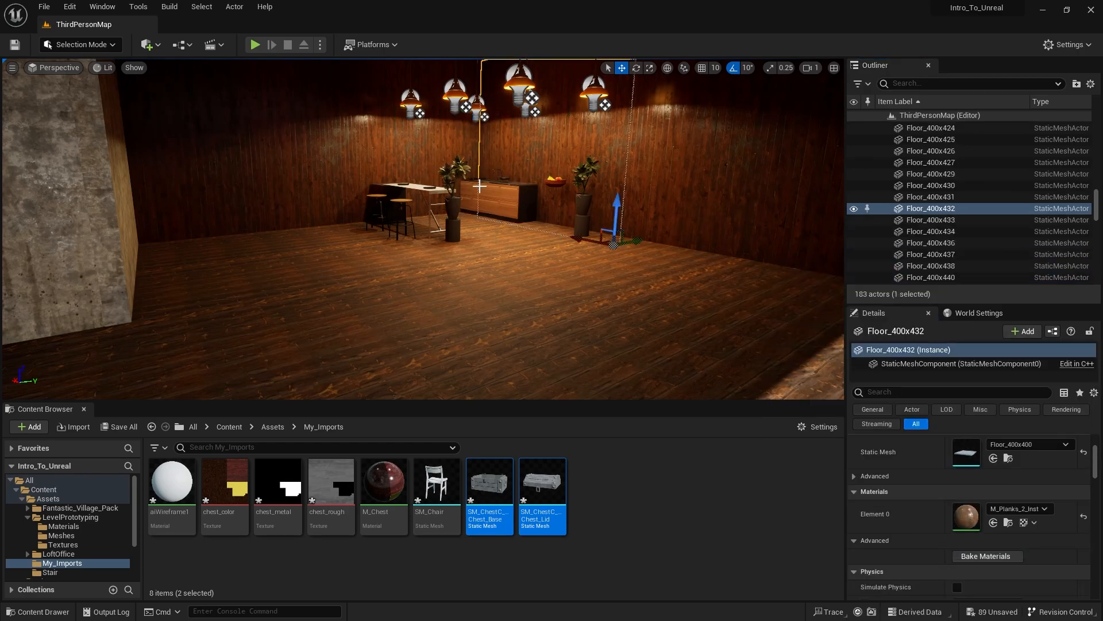
left_click(506, 198)
- Select the chest base and lid in the level and focus the view on them
right_click_drag(556, 212, 453, 253)
left_click(473, 252)
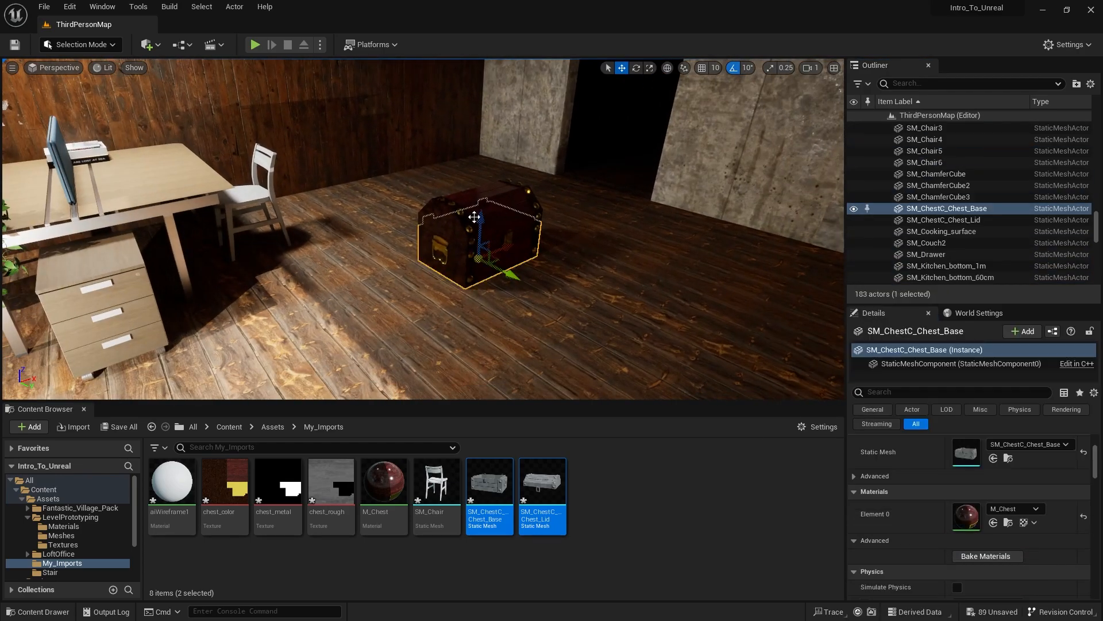
left_click(480, 199, "ctrl")
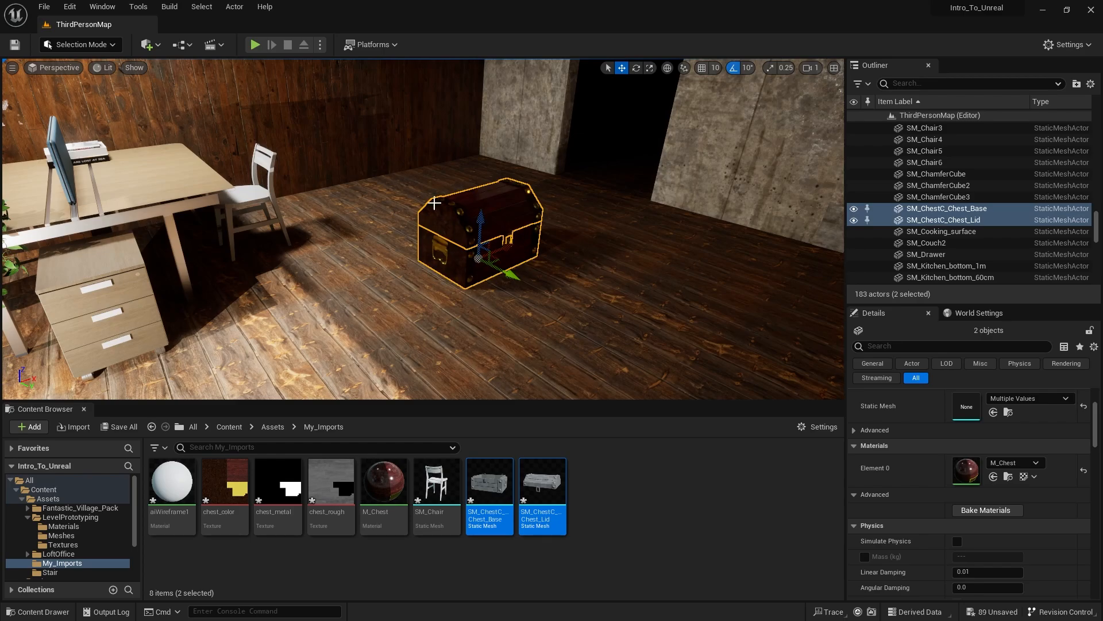
key("f")
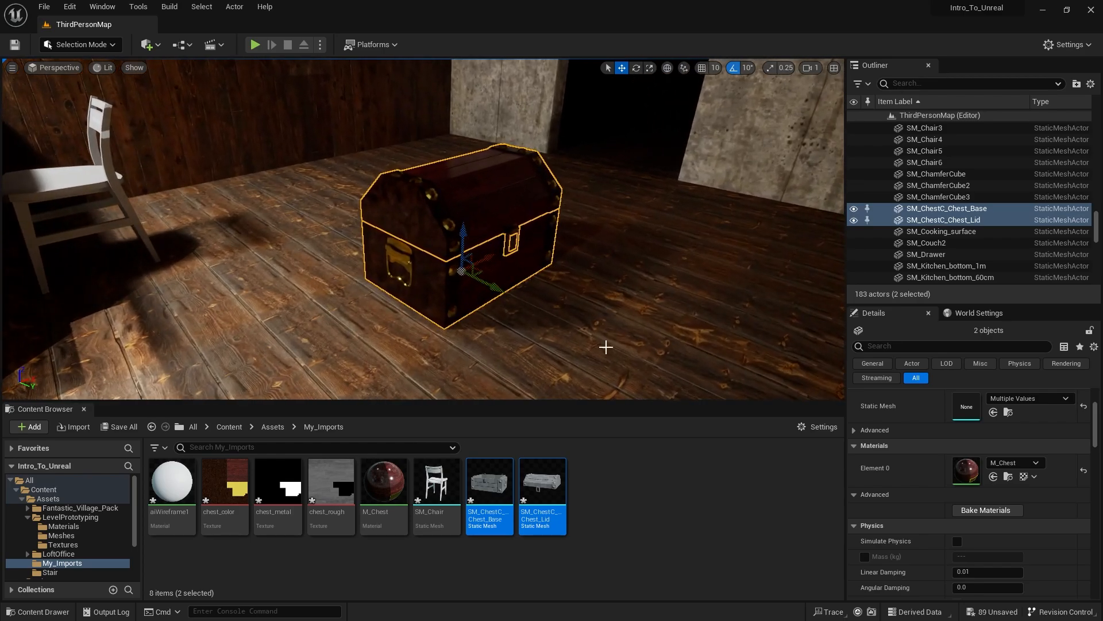
- Create a new Blueprint Class with Actor as its parent class in the My_Imports folder
right_click(608, 481)
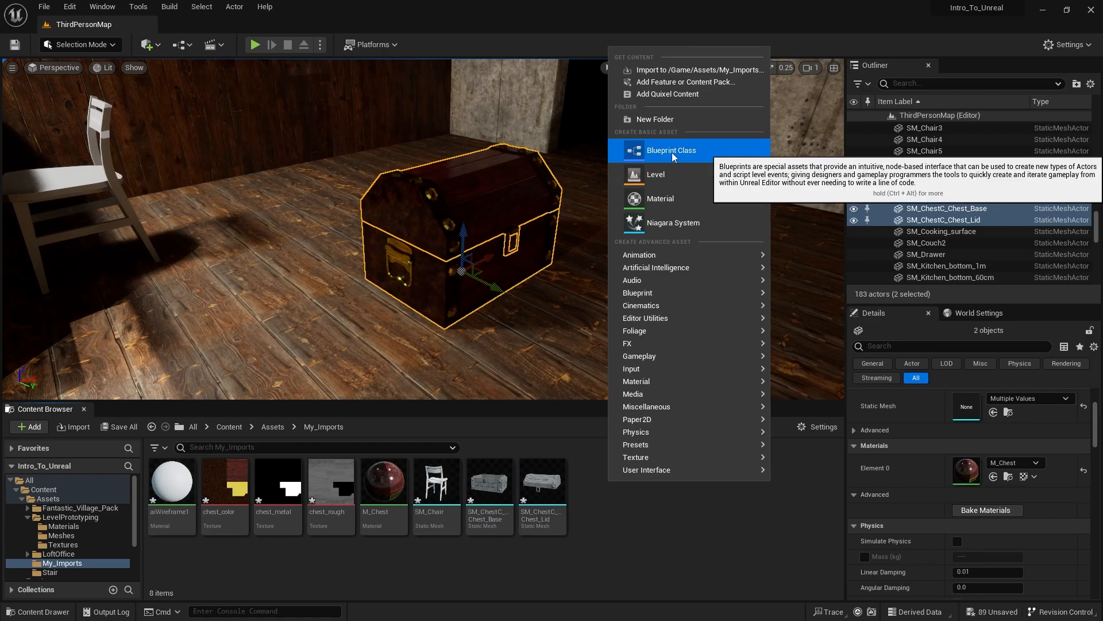
left_click(706, 153)
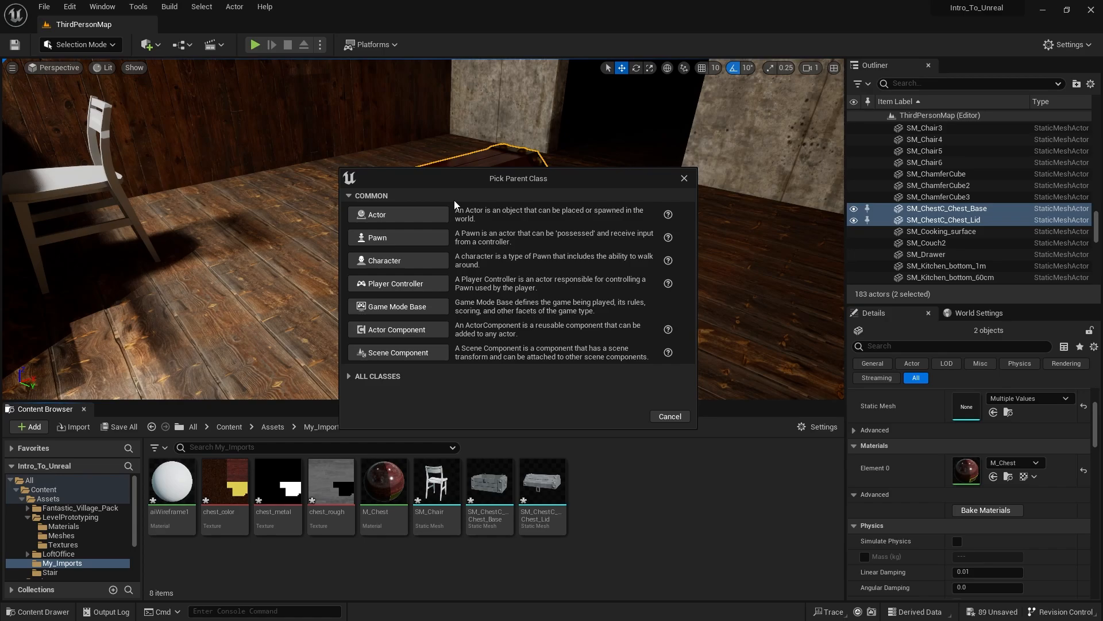
left_click_drag(470, 181, 459, 281)
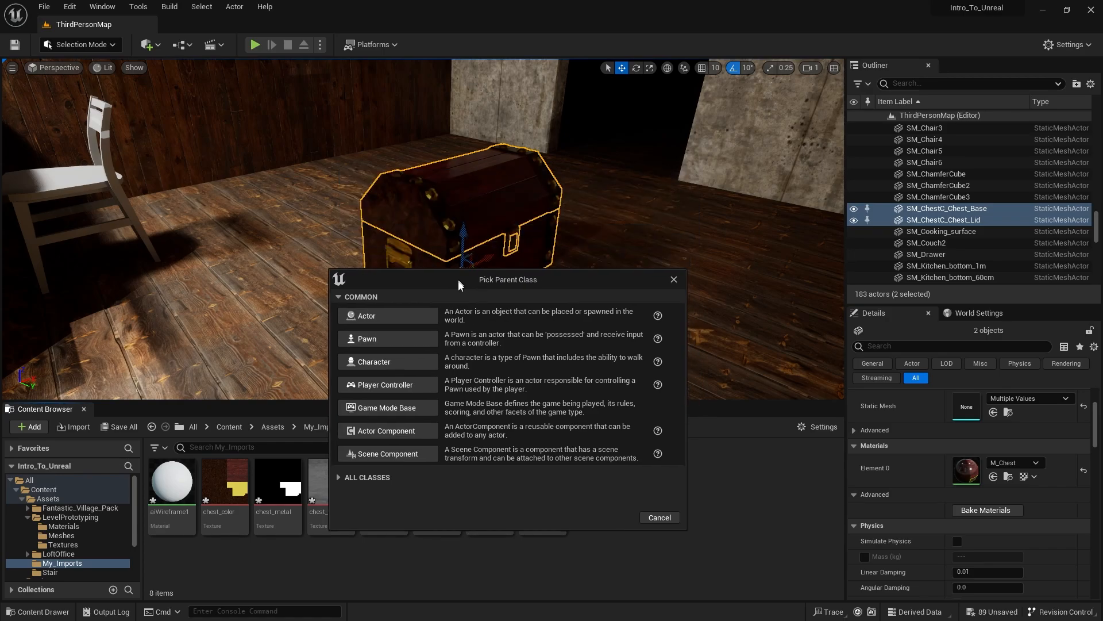
left_click(395, 320)
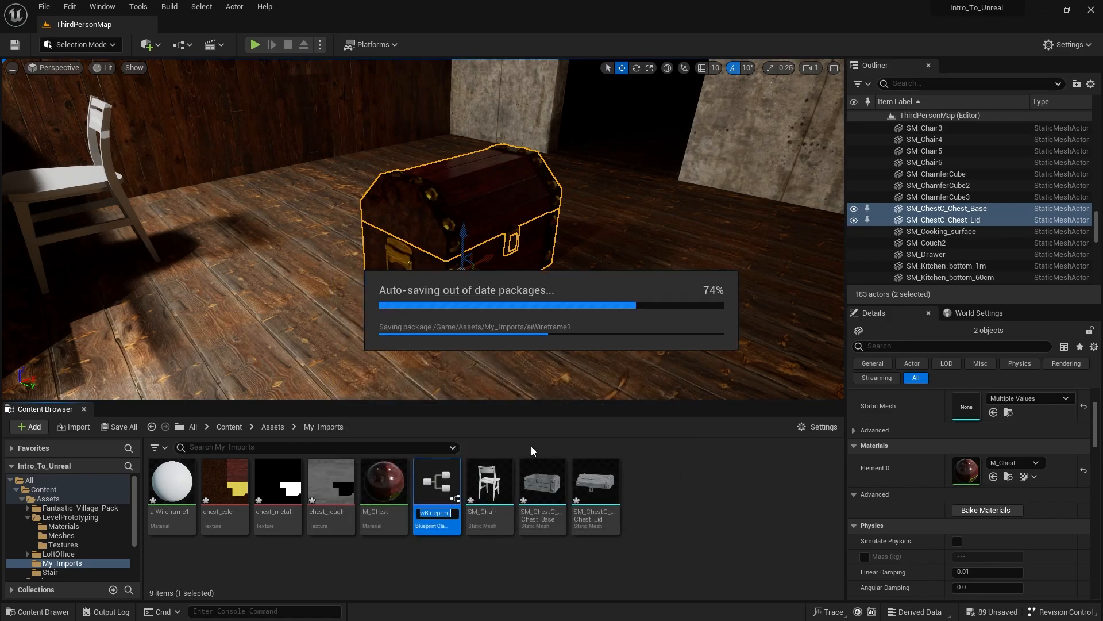
- Rename the new blueprint as BP_Chest
right_click(445, 523)
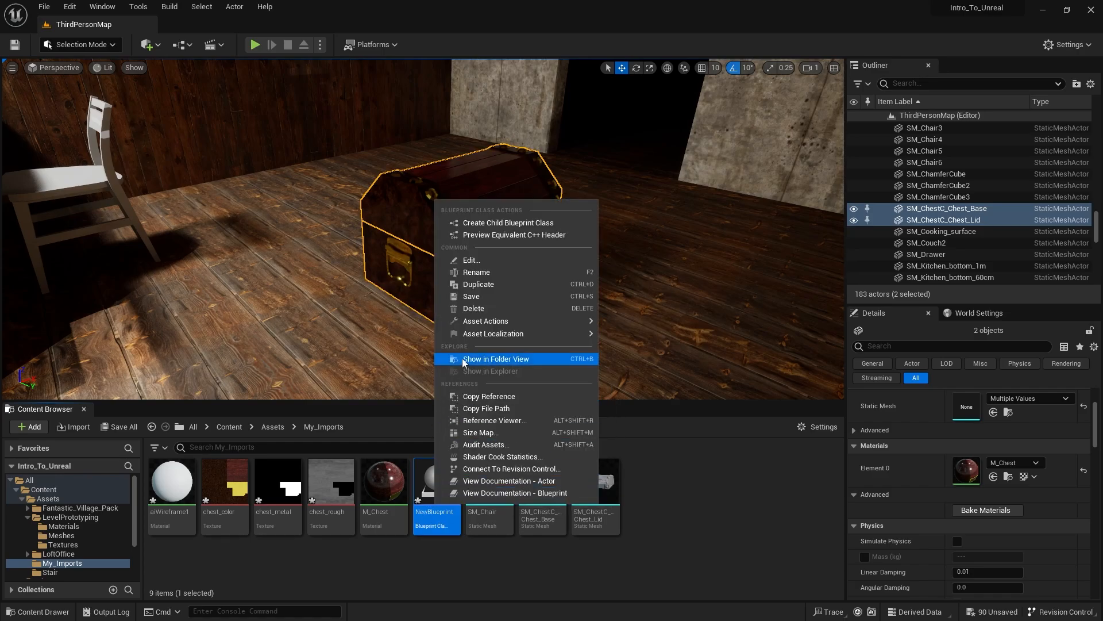
left_click(489, 274)
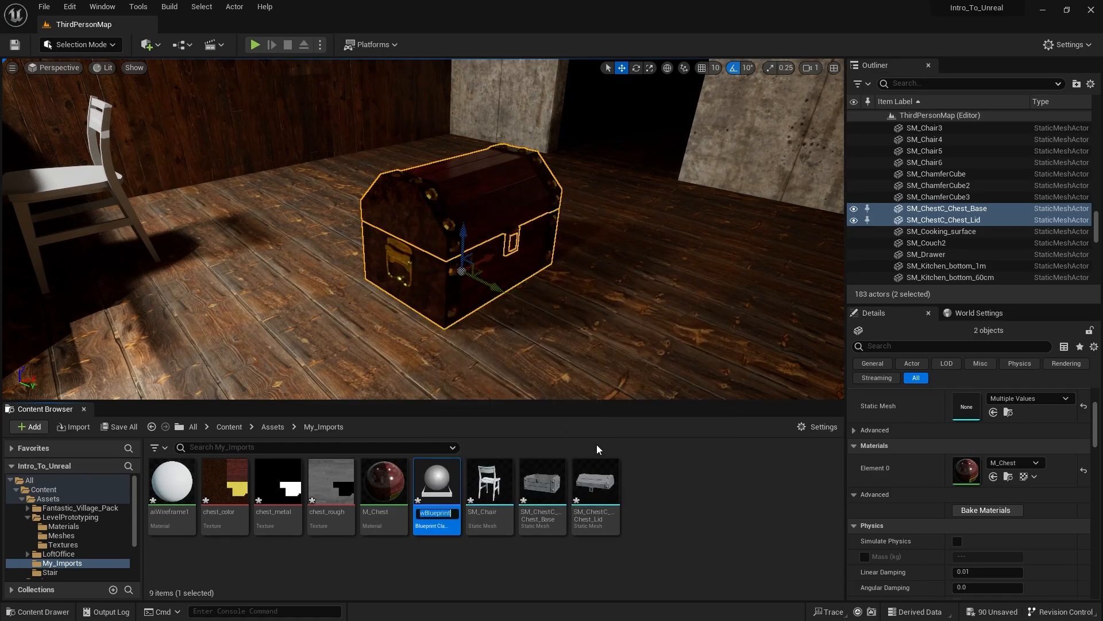
type("BP_Chest")
key("Return")
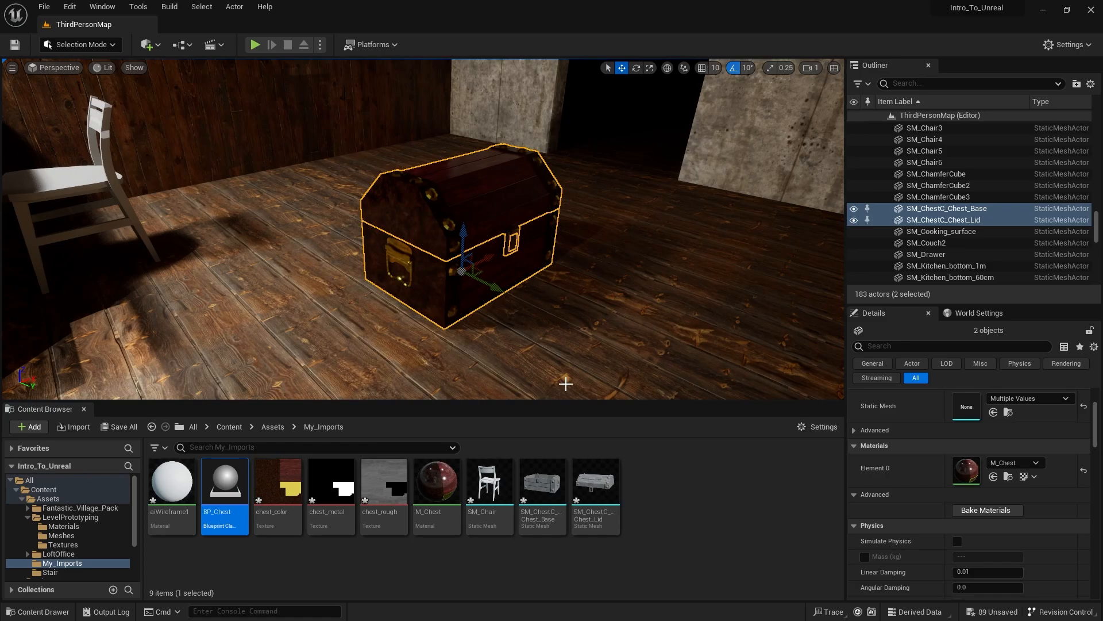
- Open BP_Chest in the Blueprint Editor and enlarge its window to fill the screen
left_click_drag(1102, 180, 707, 47)
left_click_drag(714, 407, 713, 479)
left_click_drag(742, 34, 579, 3)
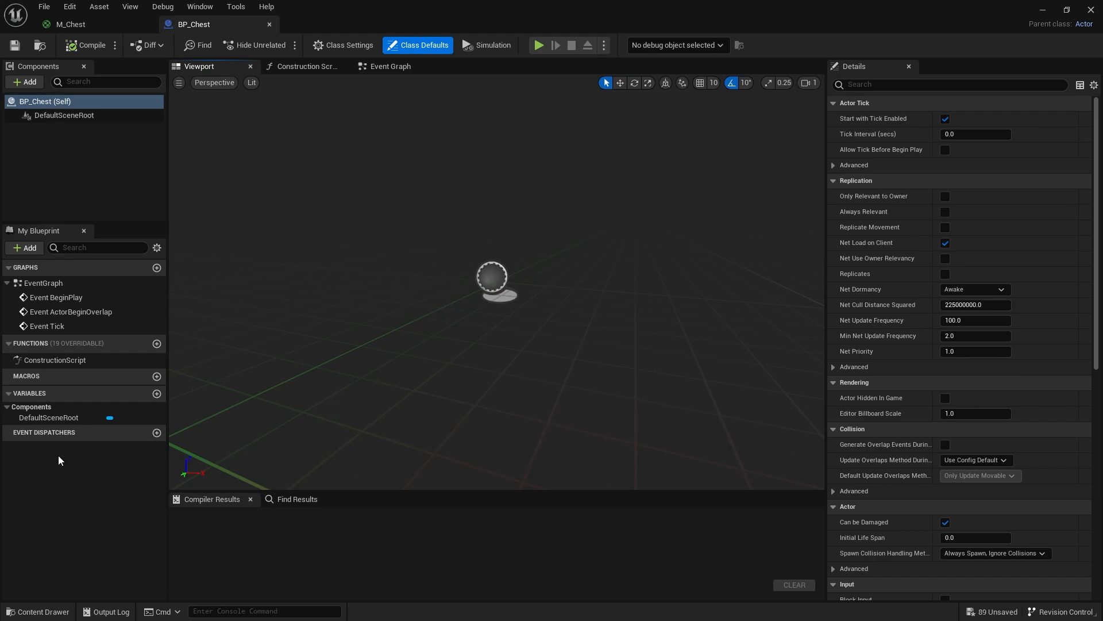
left_click(52, 517)
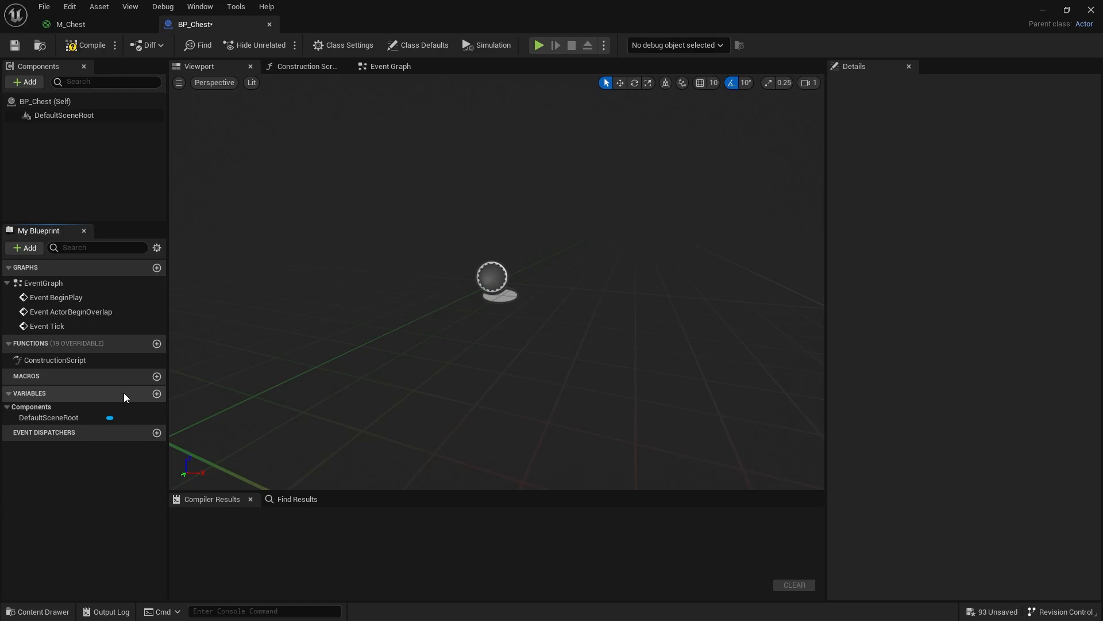
- Add a new variable of type Vector to BP_Chest and compile the blueprint
left_click(156, 394)
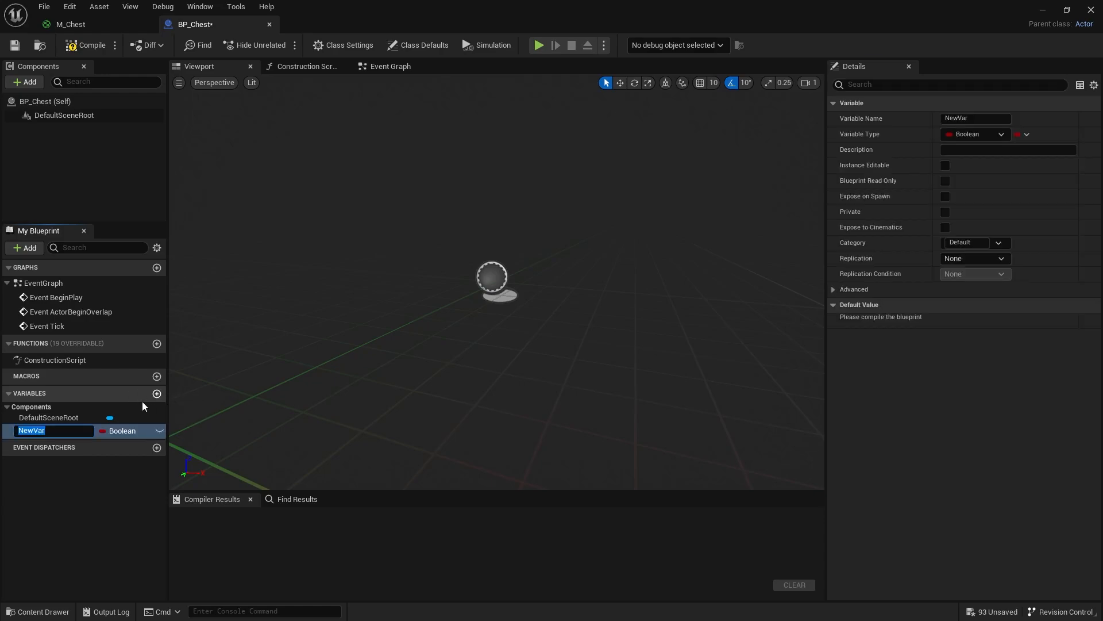
left_click(122, 431)
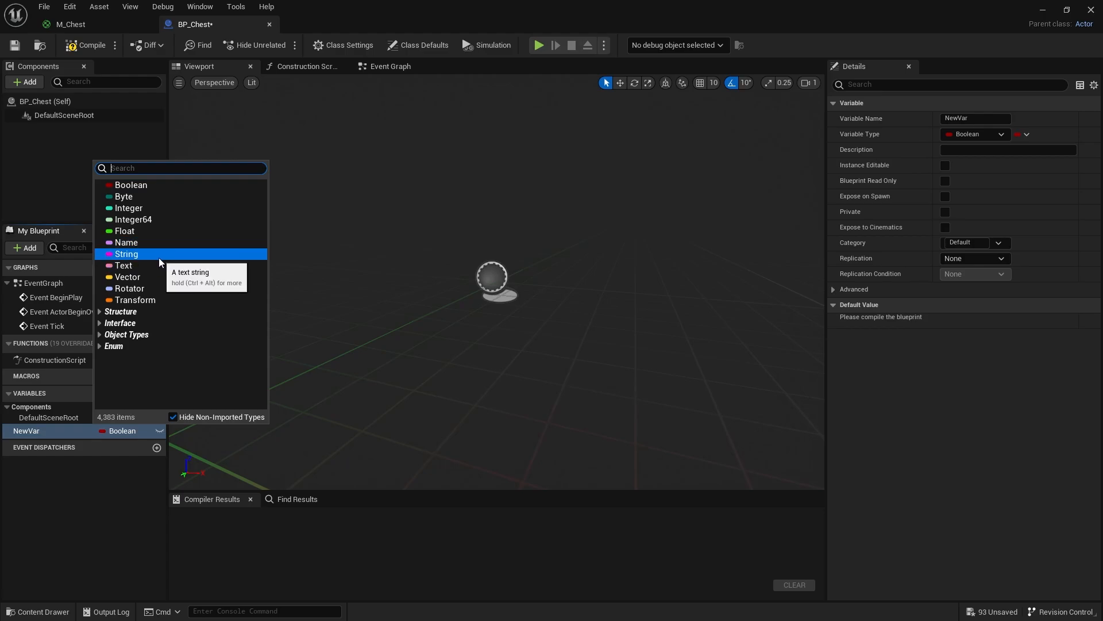
left_click(159, 277)
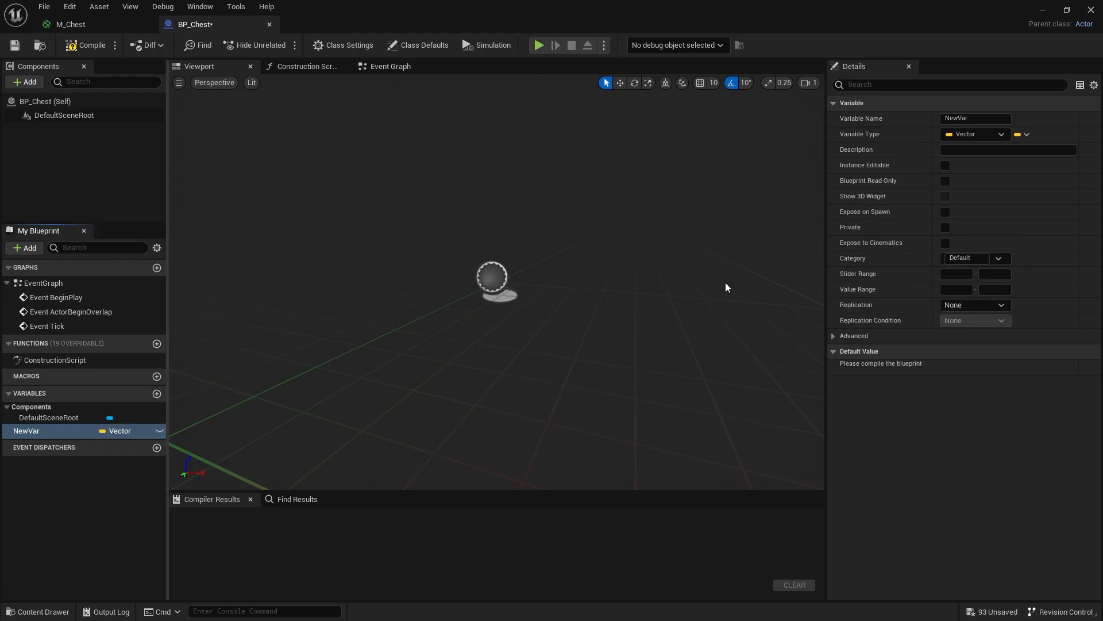
key("F7")
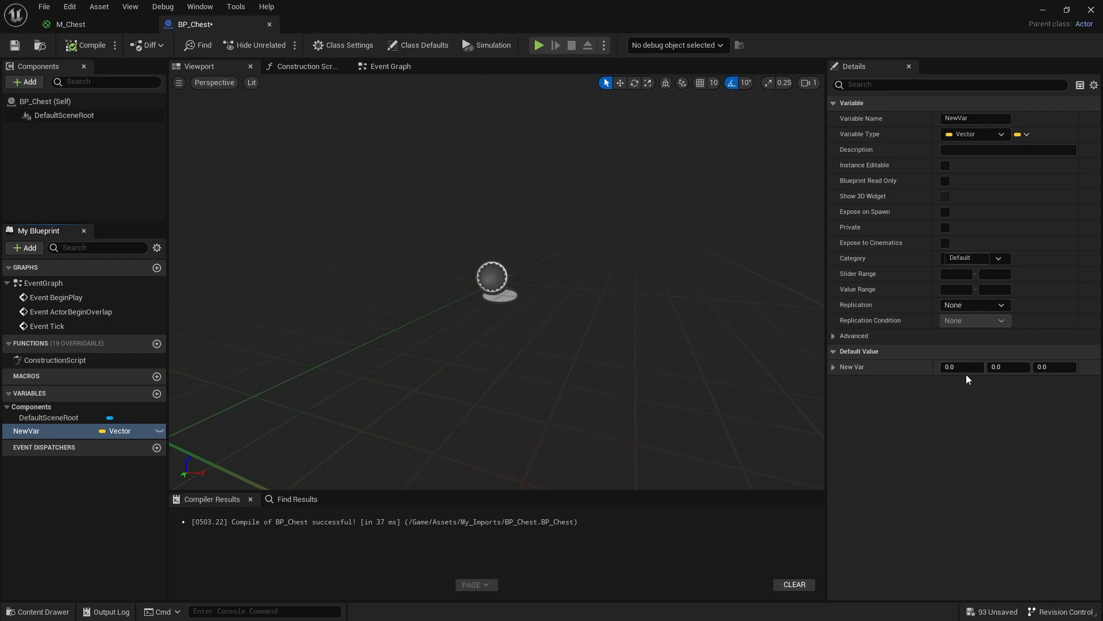
- Change the NewVar variable's type to Rotator and then Transform, compile the blueprint, and expand the variable's default value
left_click(117, 431)
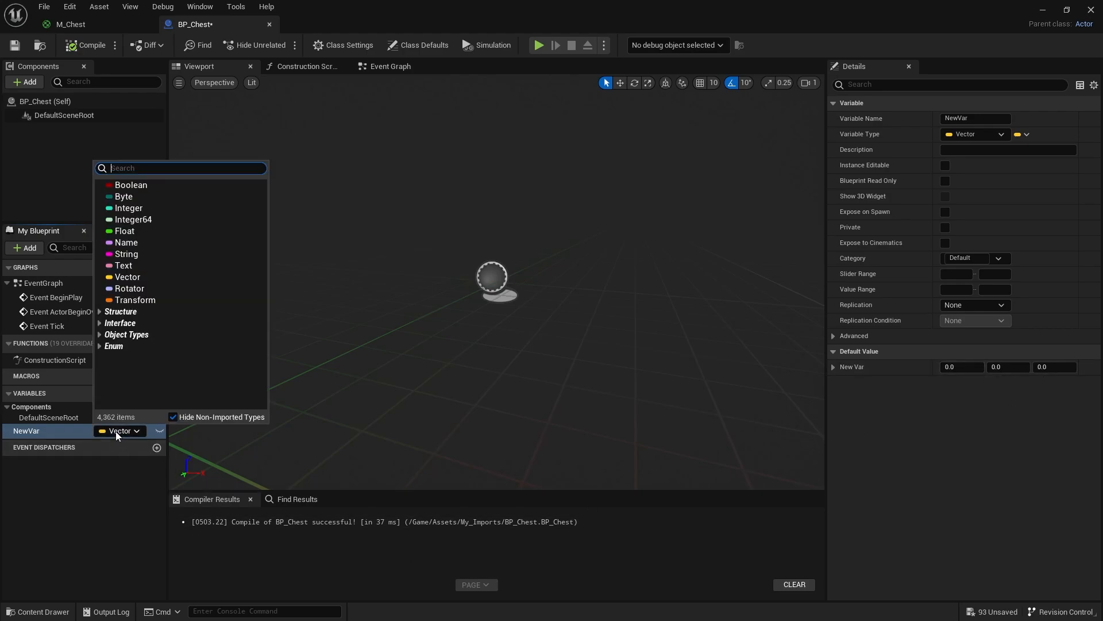
left_click(129, 288)
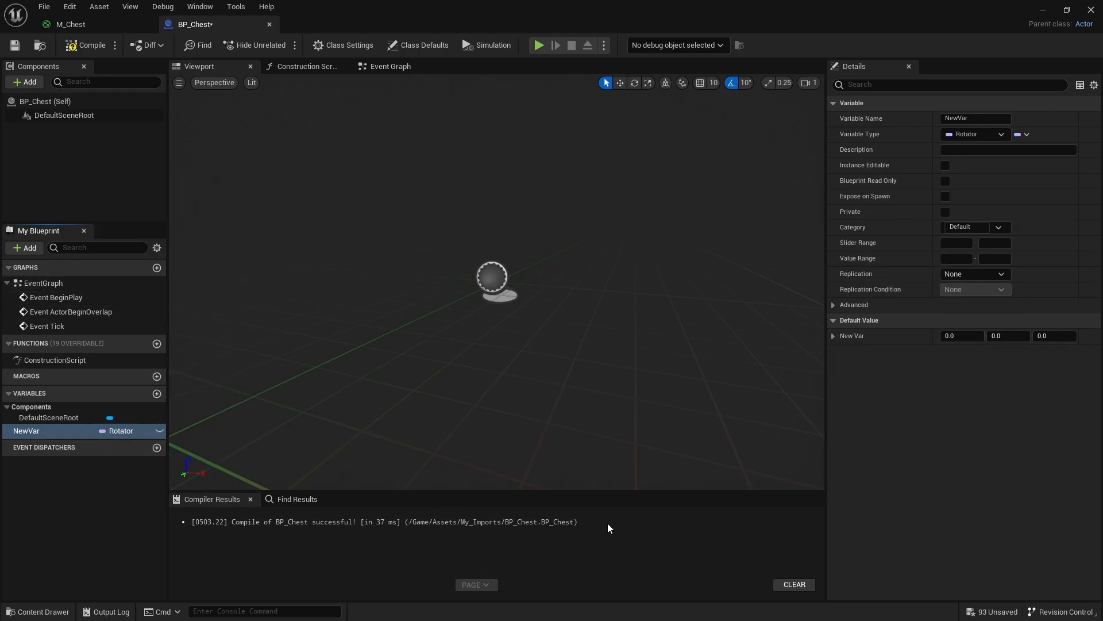
left_click(119, 431)
left_click(154, 310)
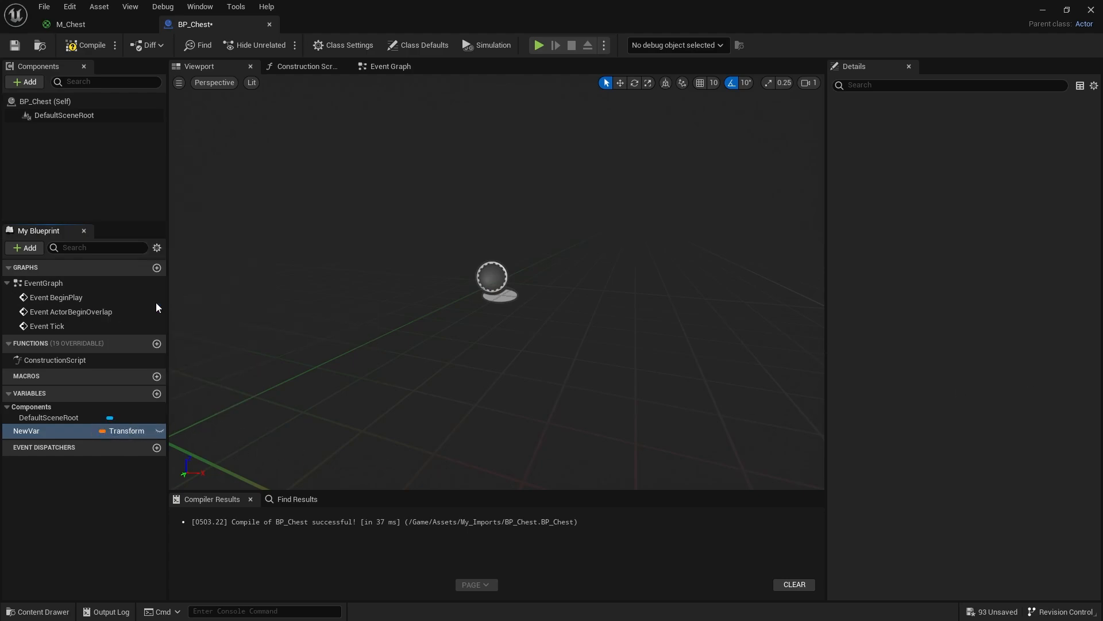
left_click(85, 46)
left_click(834, 335)
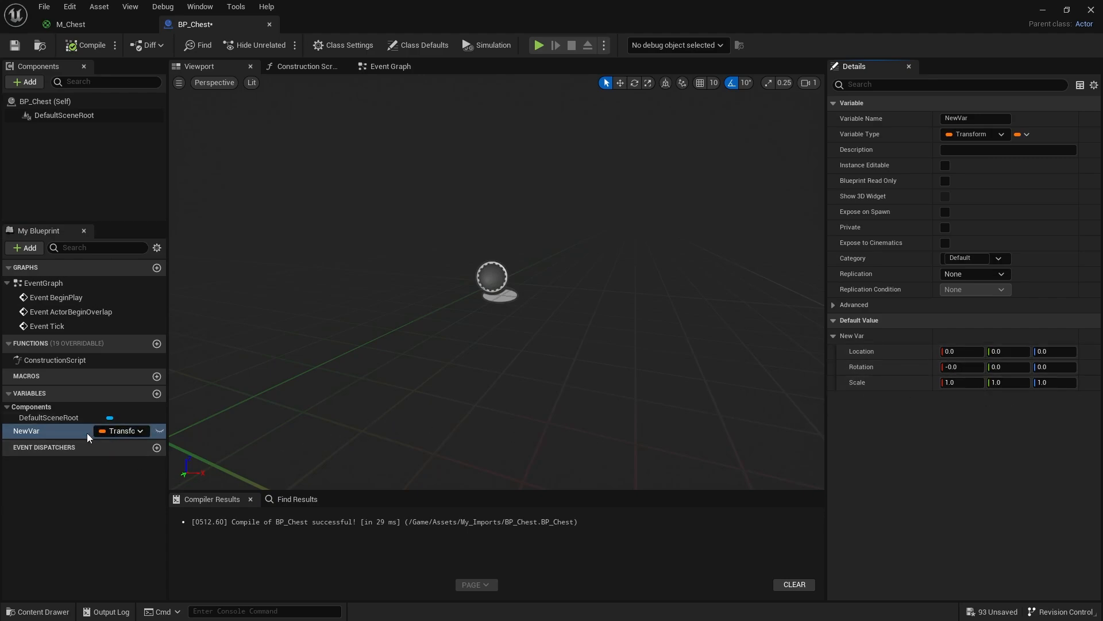
left_click(72, 429)
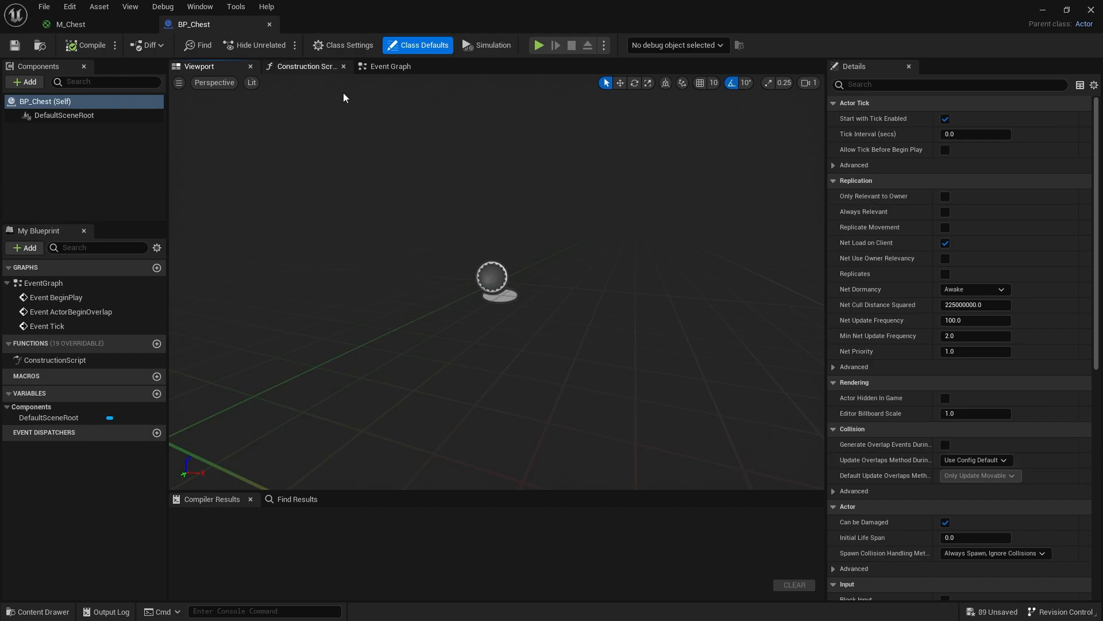
- View BP_Chest's Construction Script and Event Graph, and return to its viewport
left_click(308, 67)
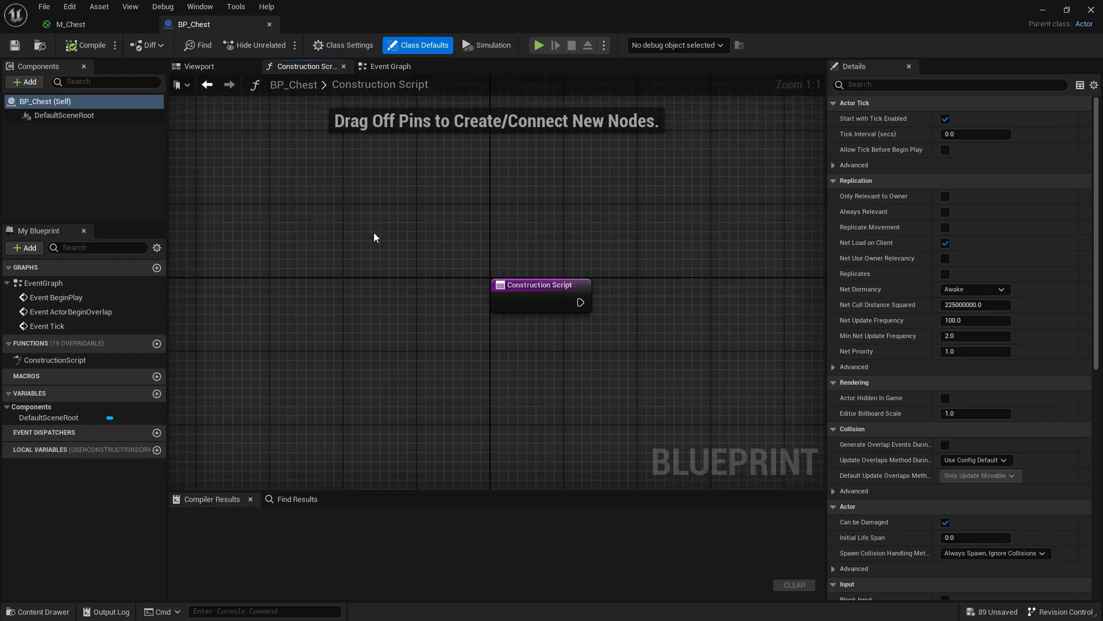
left_click(390, 67)
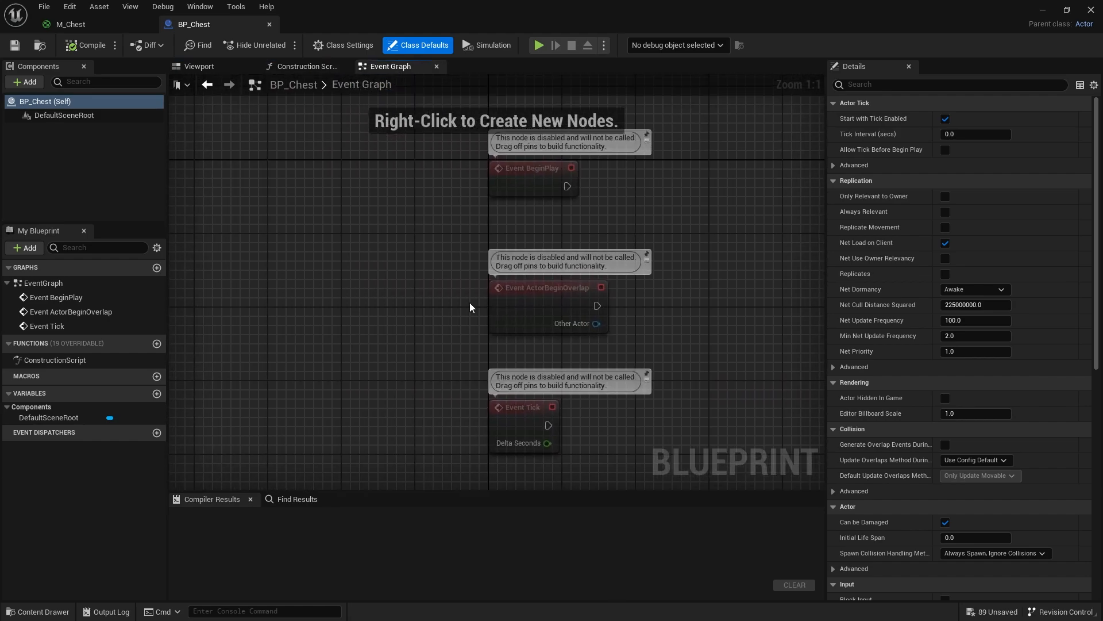
scroll(392, 264, "down", 3)
right_click_drag(359, 306, 264, 281)
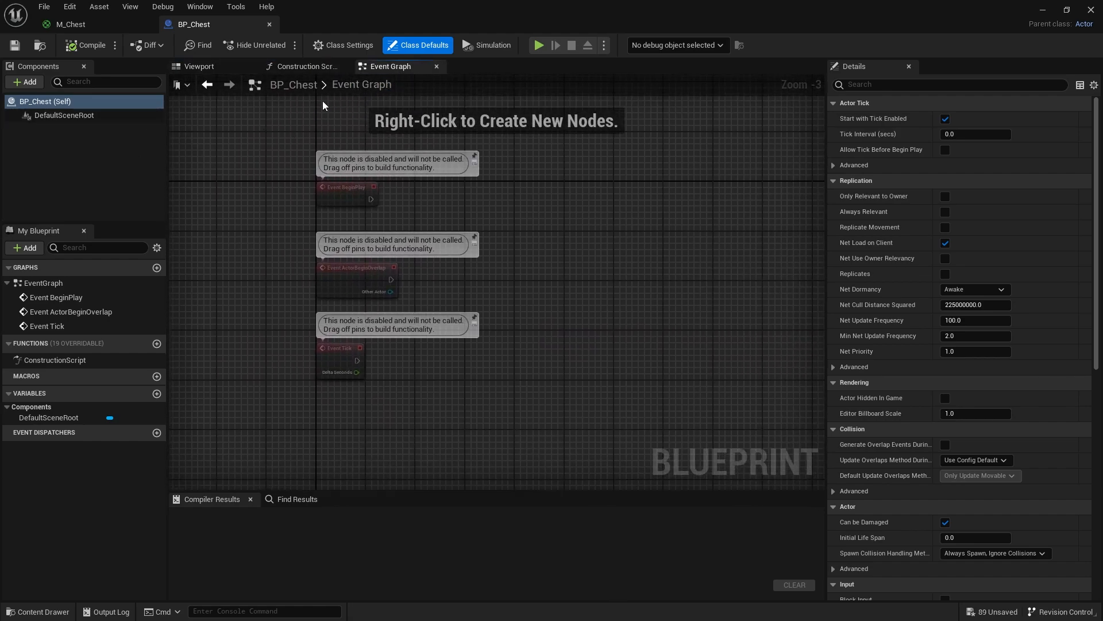
left_click(212, 68)
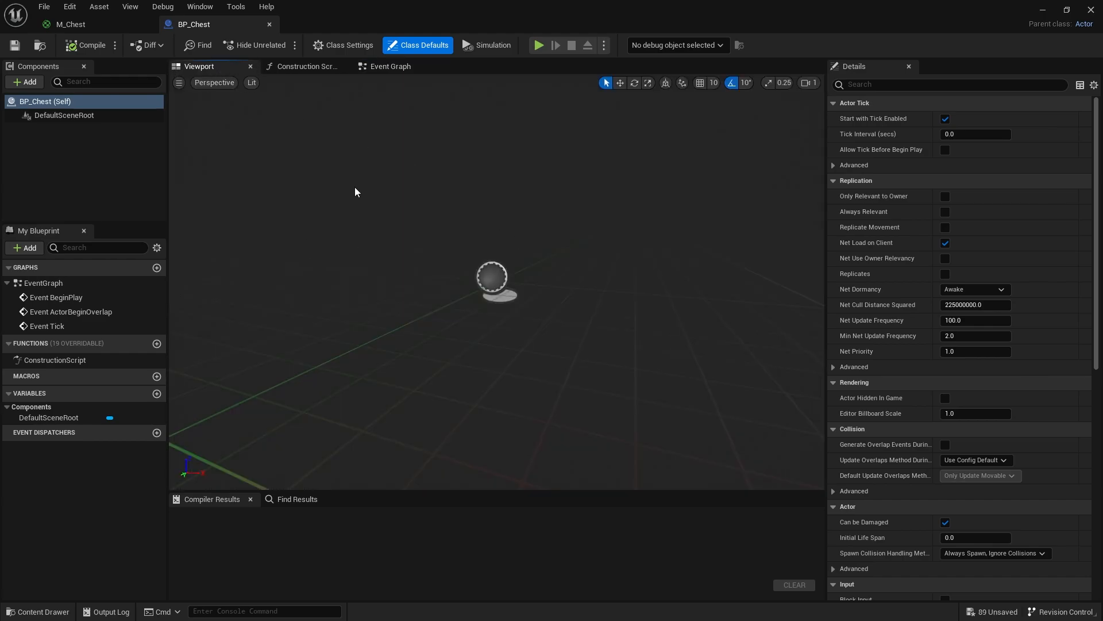
- Add the SM_ChestC_Chest_Base and SM_ChestC_Chest_Lid meshes from the My_Imports folder to BP_Chest as components
key("ctrl+space")
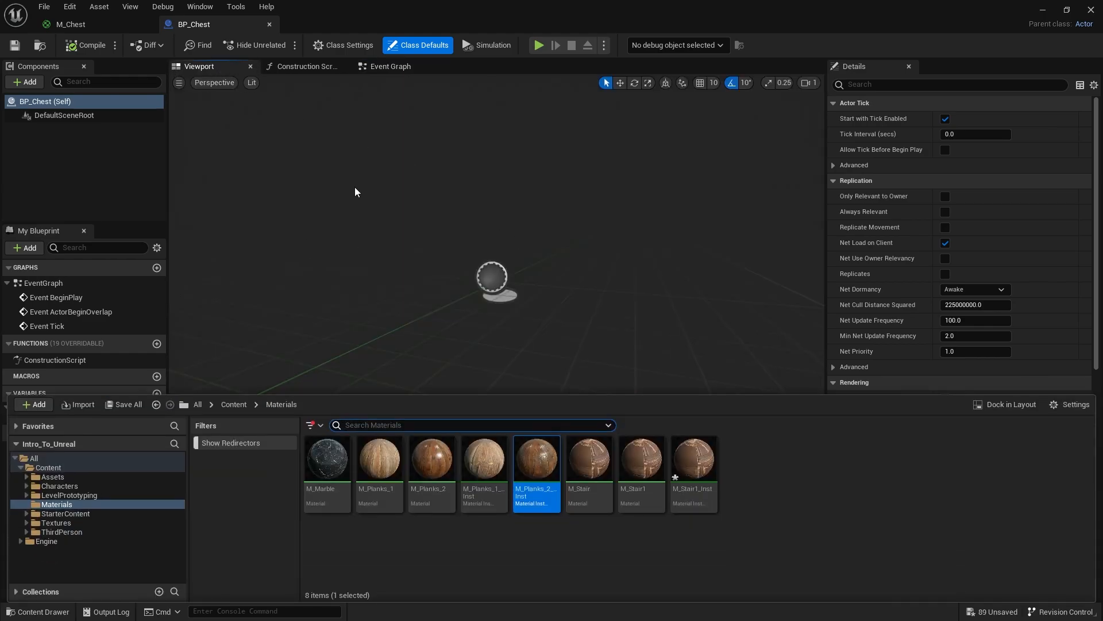
left_click(234, 404)
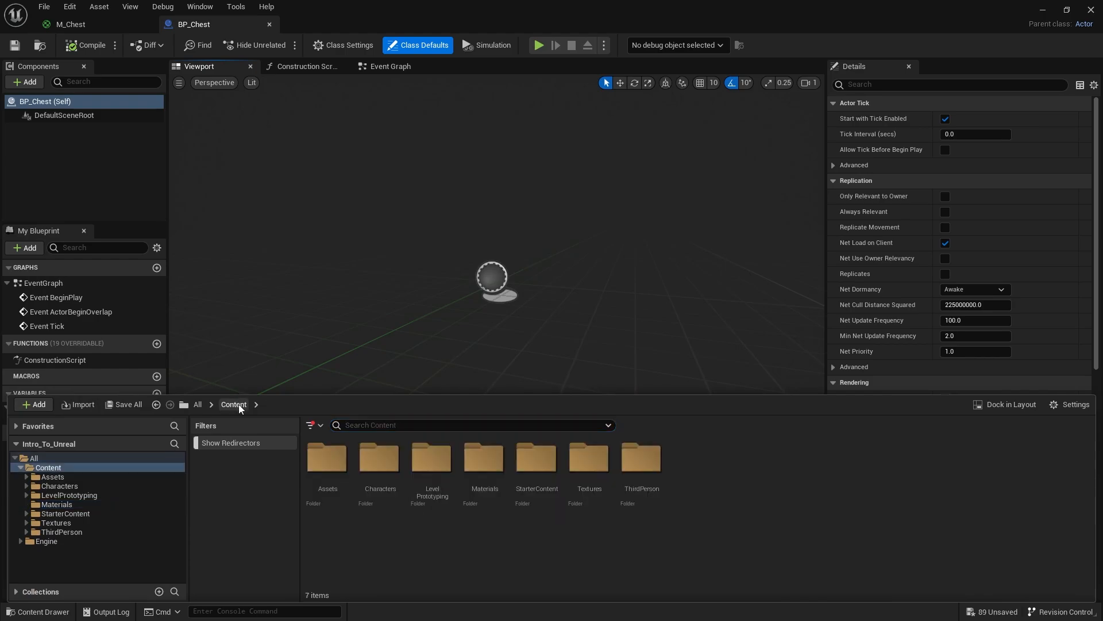
double_click(321, 476)
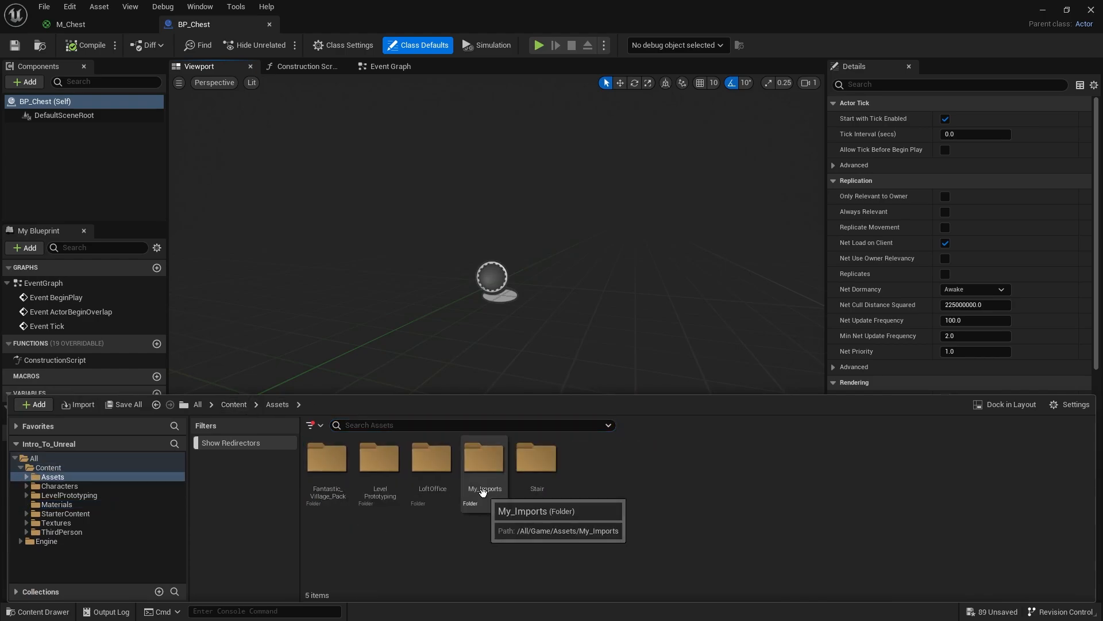
double_click(483, 489)
left_click(698, 465)
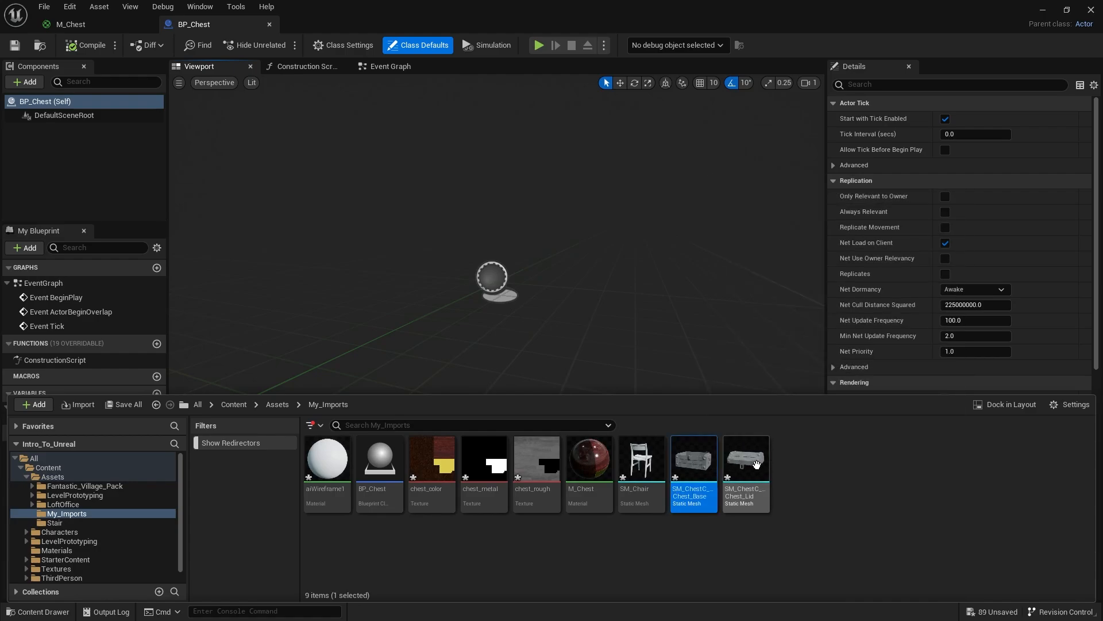
left_click_drag(696, 457, 577, 226)
scroll(566, 252, "up", 8)
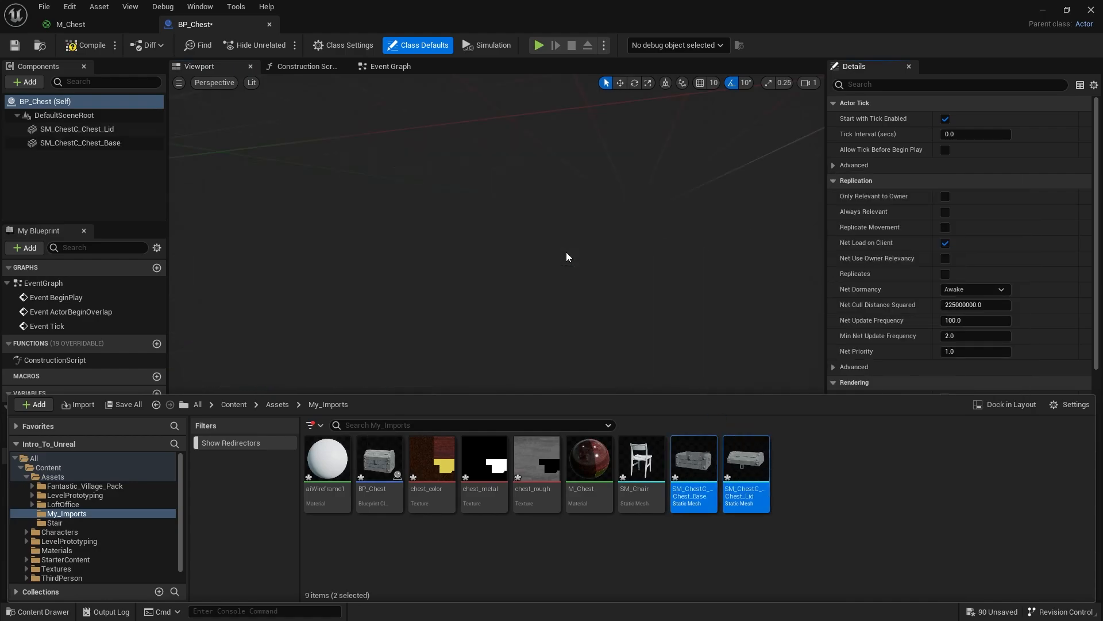
scroll(564, 254, "down", 3)
right_click_drag(564, 254, 564, 254)
left_click_drag(564, 254, 537, 197, "alt")
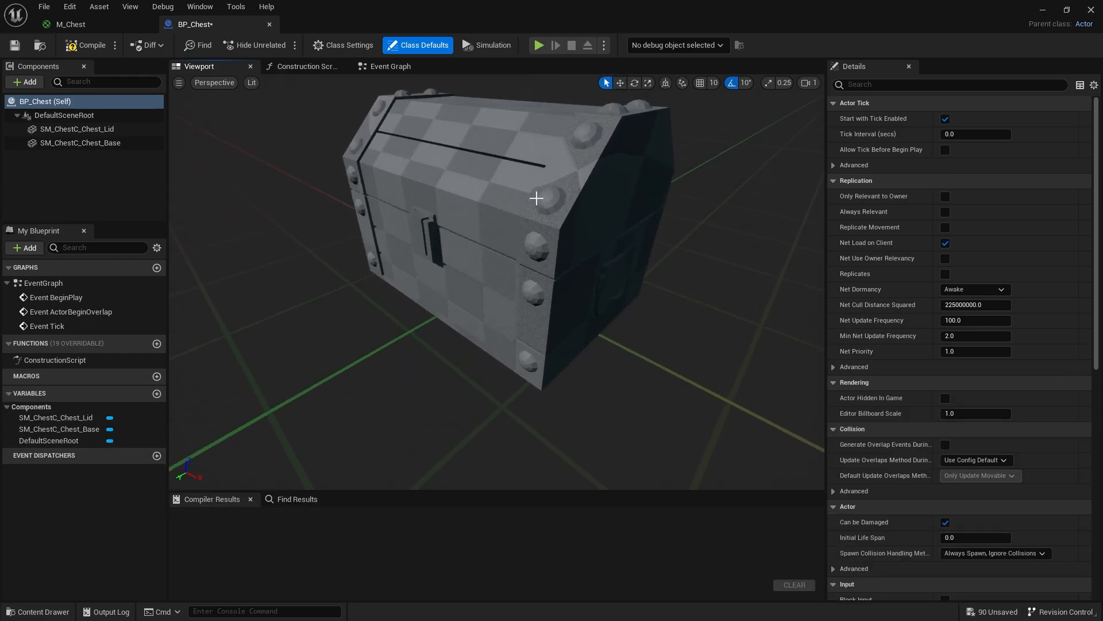
scroll(536, 197, "down", 5)
- Assign the M_Chest material to both the lid and base components of BP_Chest
left_click(111, 143)
left_click(114, 130, "ctrl")
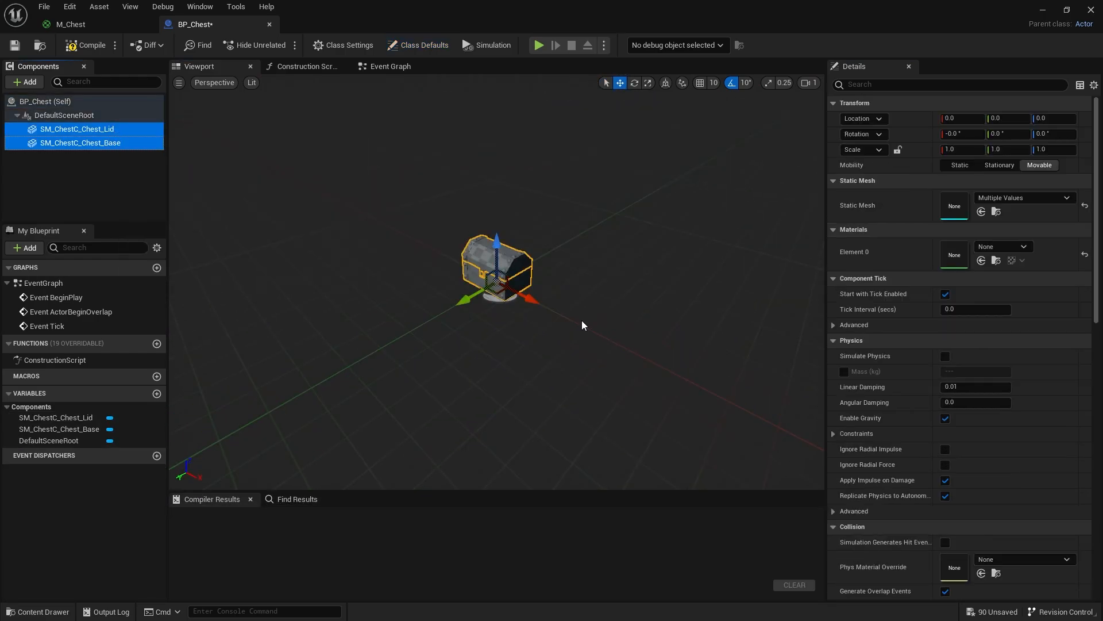
key("ctrl+space")
left_click_drag(589, 460, 954, 254)
scroll(595, 343, "up", 6)
scroll(599, 341, "down", 2)
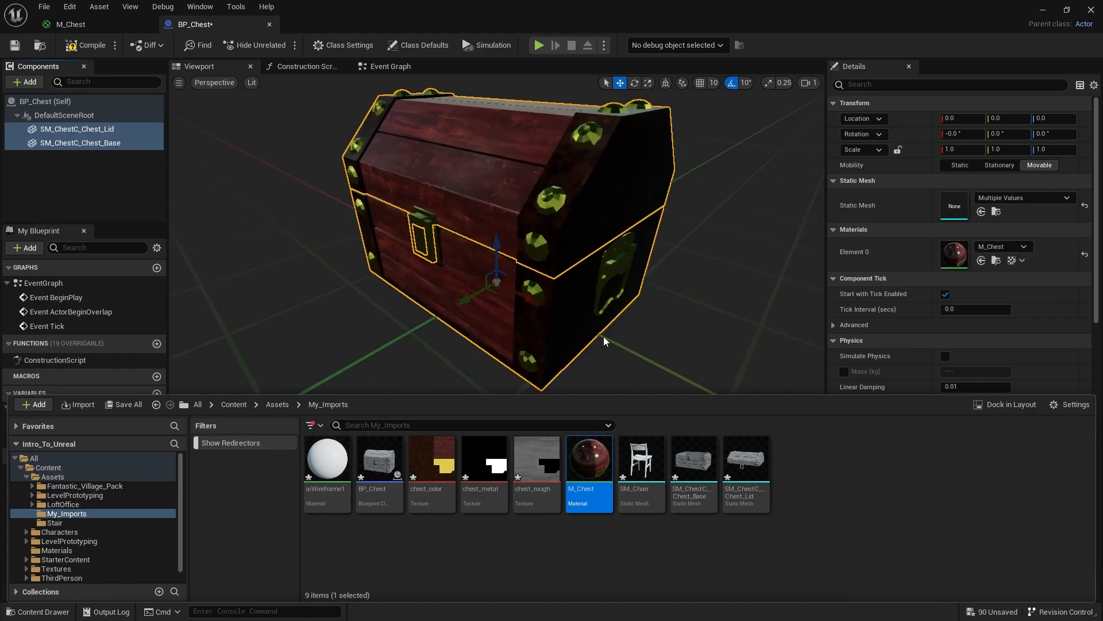
left_click_drag(603, 337, 621, 253, "alt")
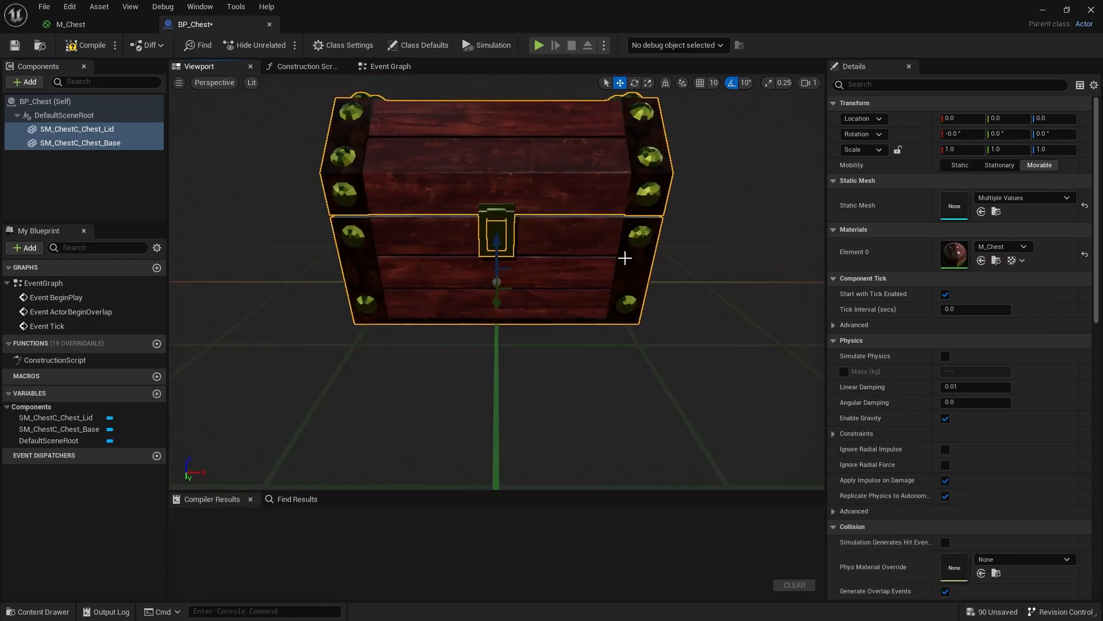
- Compile and save BP_Chest, and move its editor window aside to uncover the level
left_click(77, 53)
left_click(14, 45)
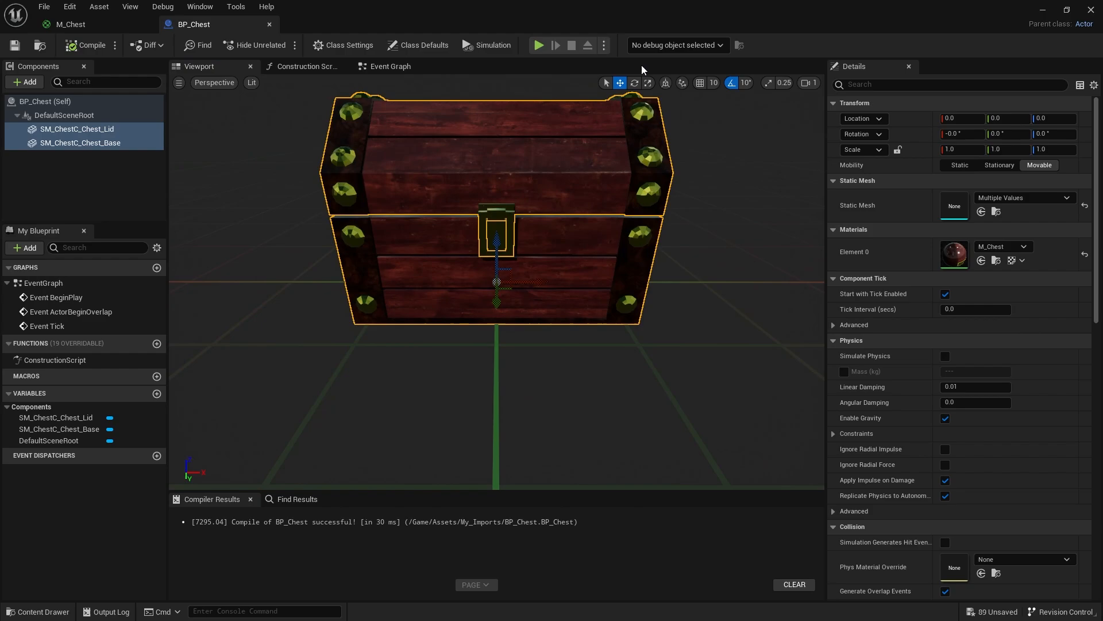
left_click_drag(594, 13, 1098, 189)
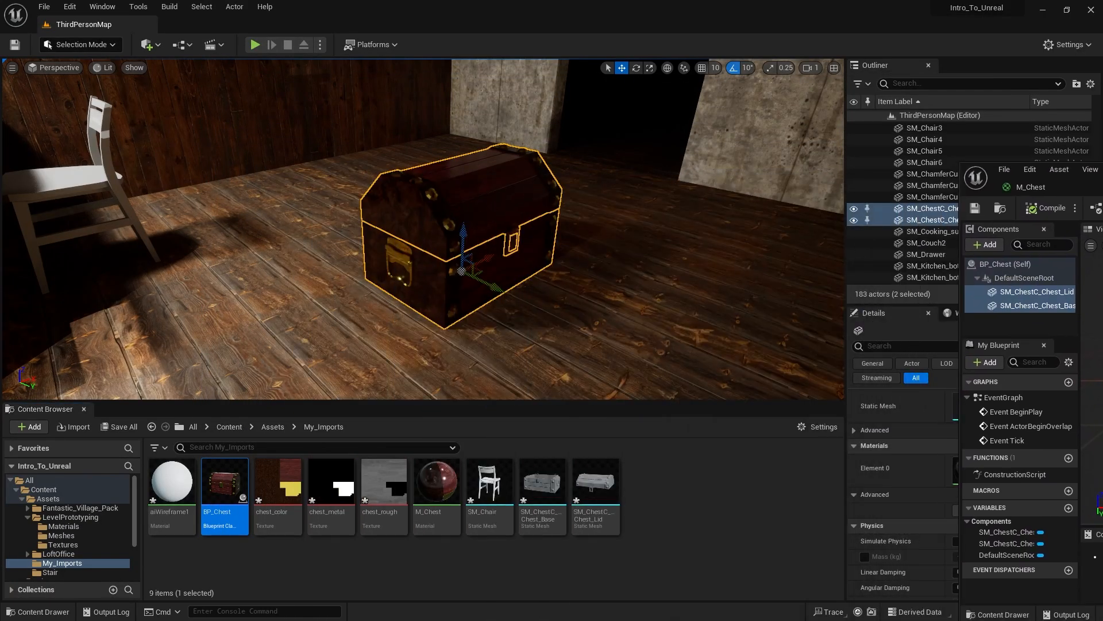
- Delete the separate chest lid and chest base meshes from the level
right_click_drag(367, 210, 394, 213)
left_click(397, 203)
key("Delete")
left_click(399, 241)
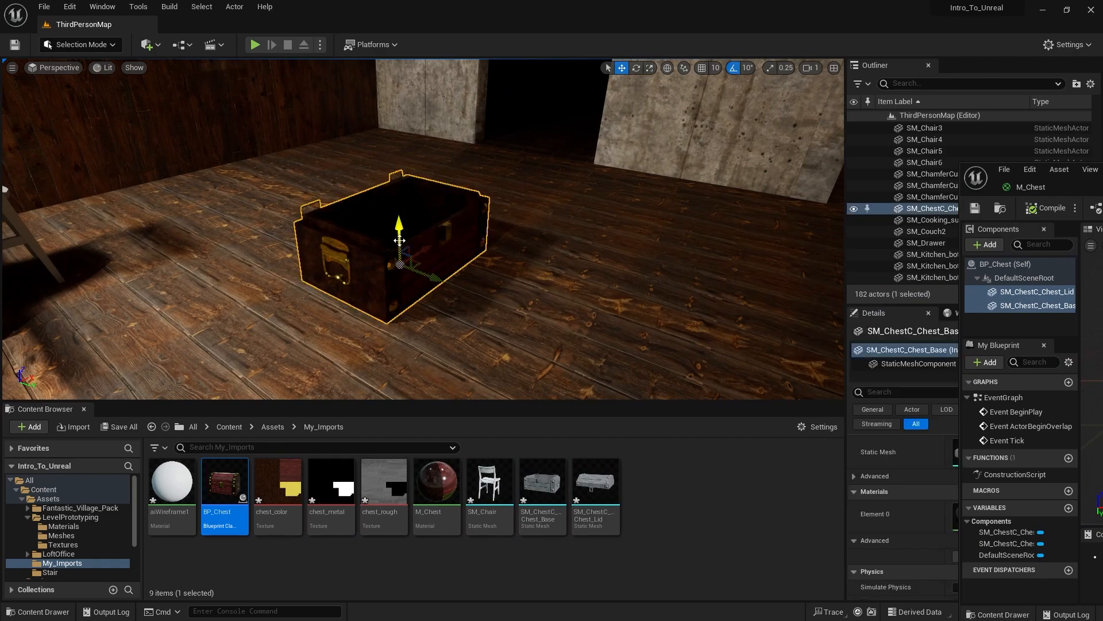
key("Delete")
- Place BP_Chest on the room's wooden floor, and clear the view of the level's Details panel, enlarging its area
left_click_drag(225, 488, 415, 225)
key("r")
key("w")
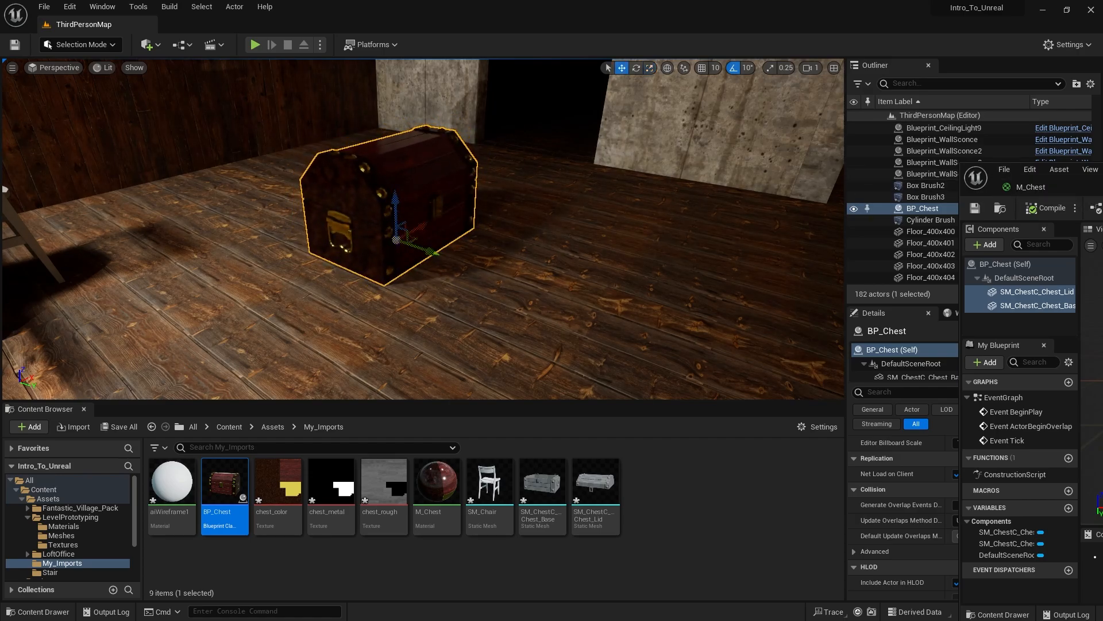
left_click_drag(1099, 187, 1102, 161)
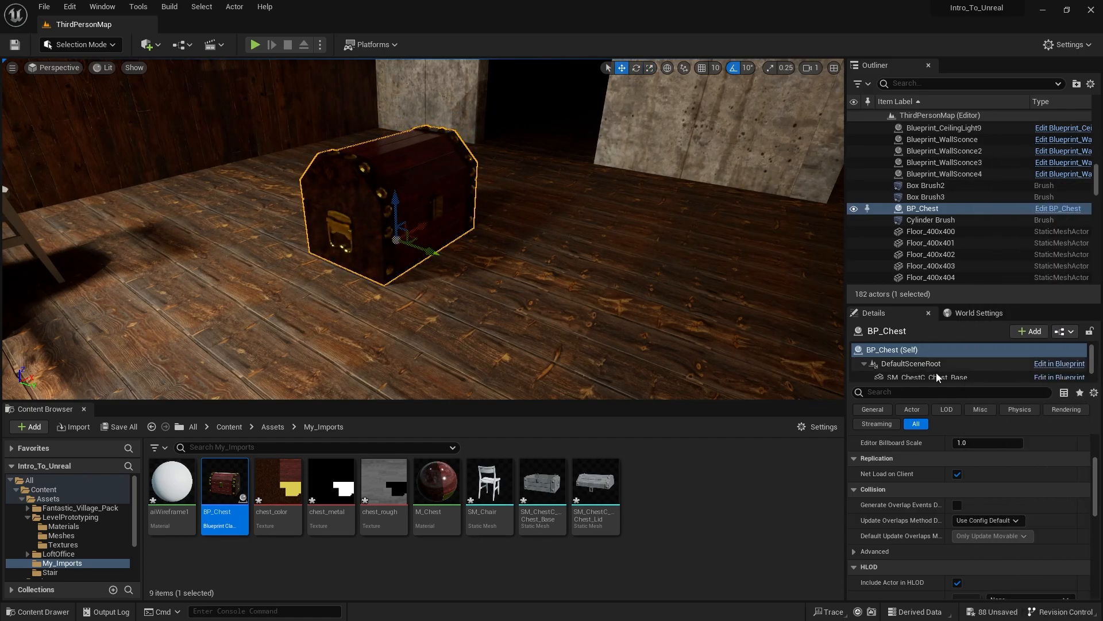
left_click_drag(1005, 307, 1005, 217)
- Try moving the lid component of the placed BP_Chest by itself, and undo the move
left_click(943, 301)
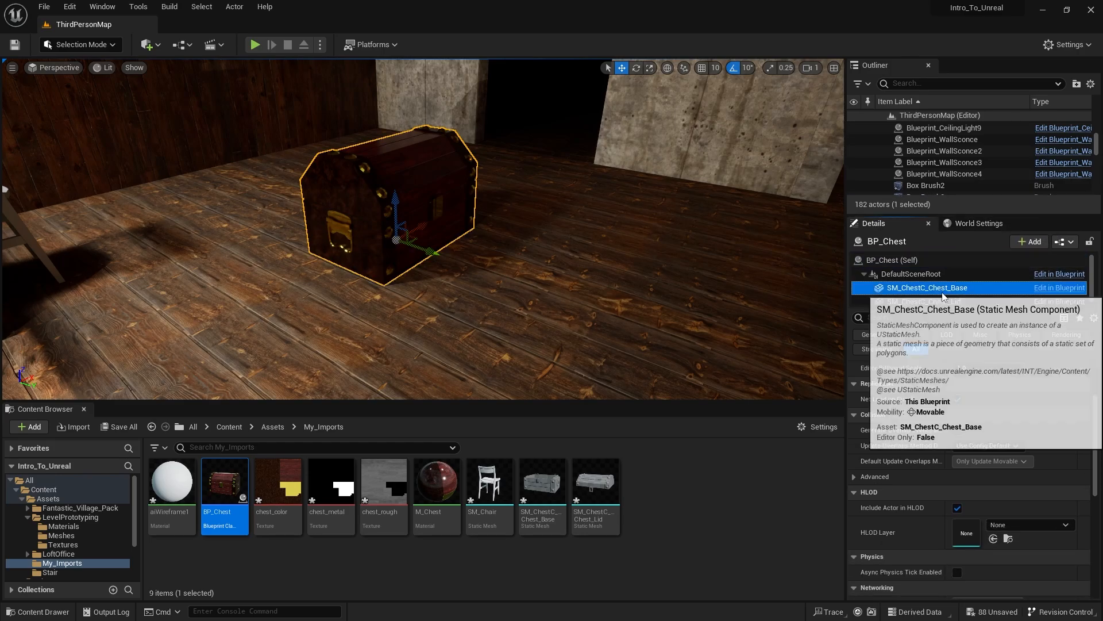
left_click_drag(418, 229, 464, 210)
key("ctrl+z")
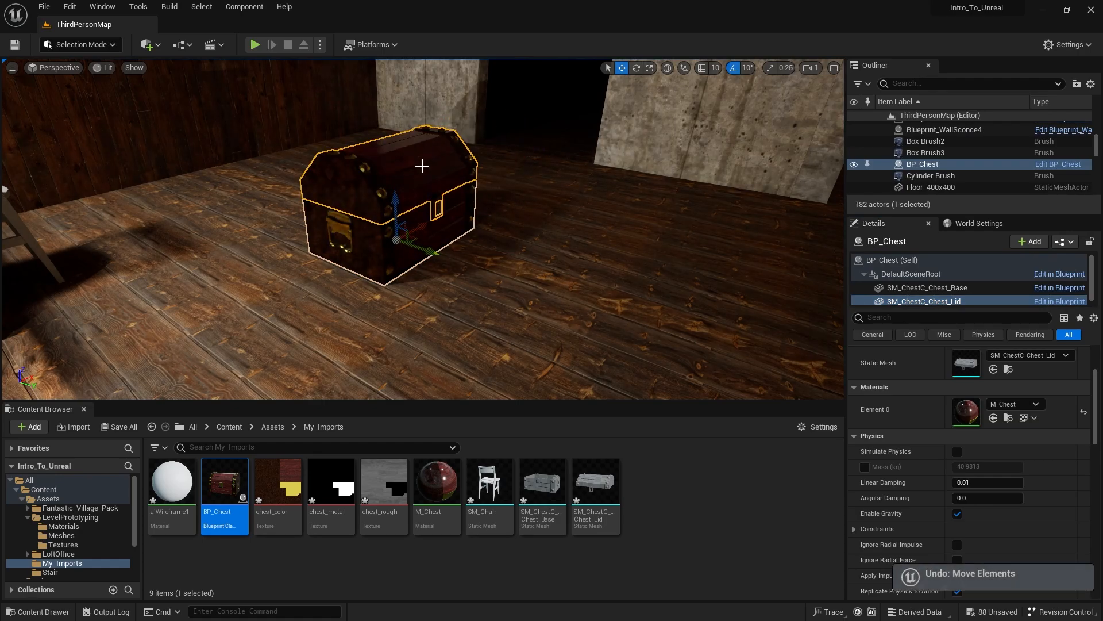
left_click(932, 165)
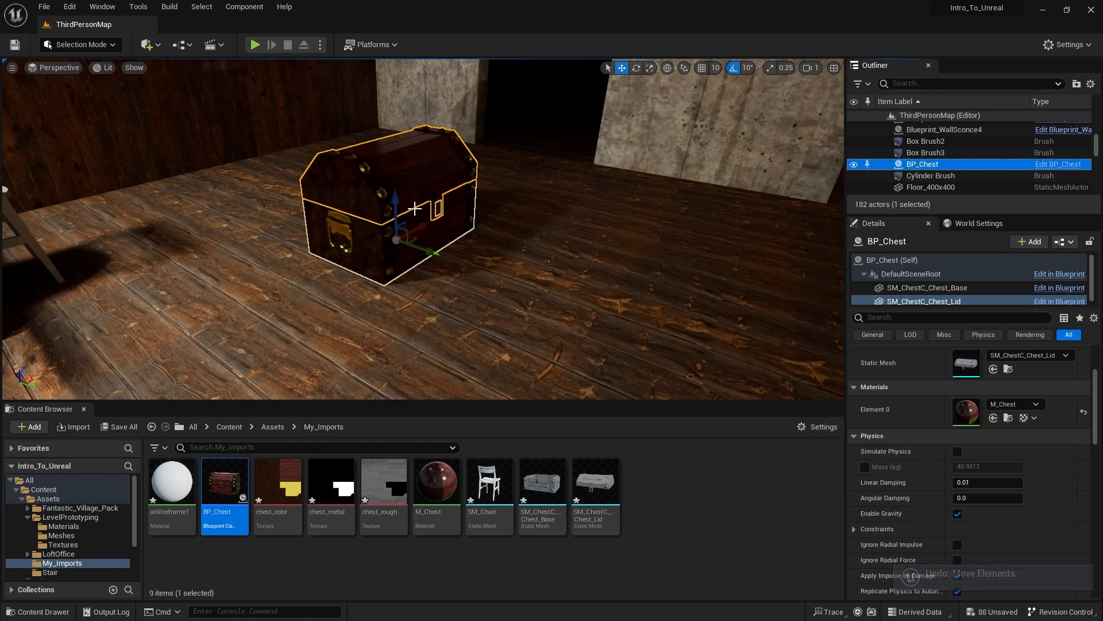
left_click(521, 254)
- Rotate the placed BP_Chest 90 degrees about its vertical axis
left_click(424, 233)
left_click_drag(418, 231, 441, 272)
mouse_move(445, 157)
right_mouse_down()
mouse_move(448, 127)
mouse_move(367, 124)
mouse_move(460, 75)
mouse_move(440, 158)
right_mouse_up()
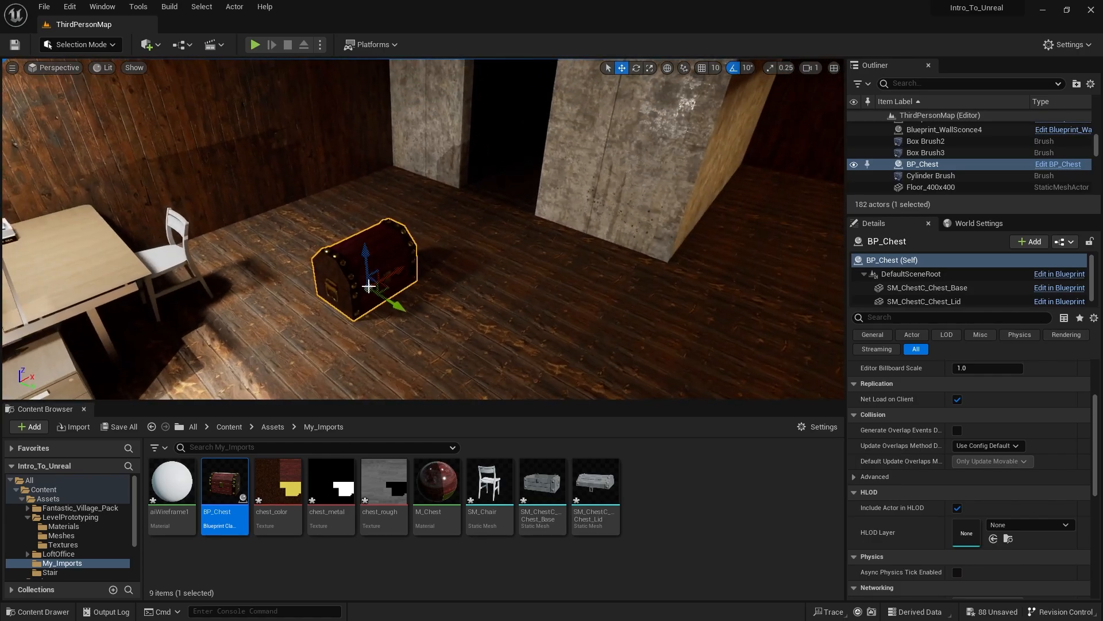
key("e")
left_click_drag(389, 325, 322, 323)
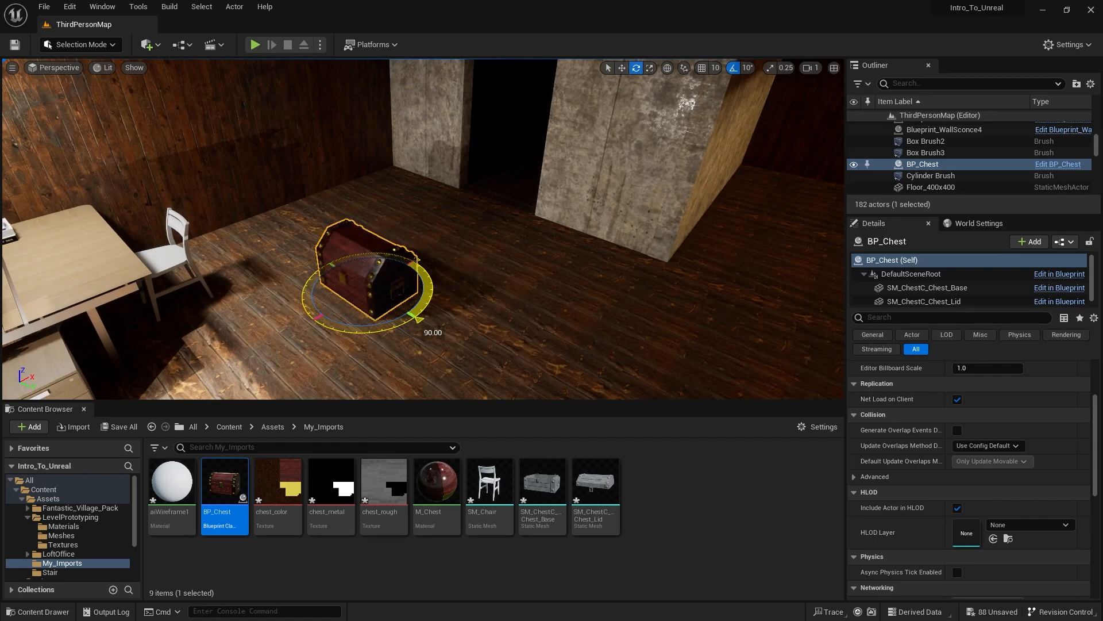
- Move BP_Chest across the floor and through the concrete doorway into the dark room
key("w")
left_click_drag(402, 265, 620, 138)
right_click_drag(619, 139, 718, 118)
right_click_drag(440, 236, 560, 282)
mouse_move(350, 205)
left_mouse_down()
mouse_move(318, 191)
mouse_move(349, 199)
left_mouse_up()
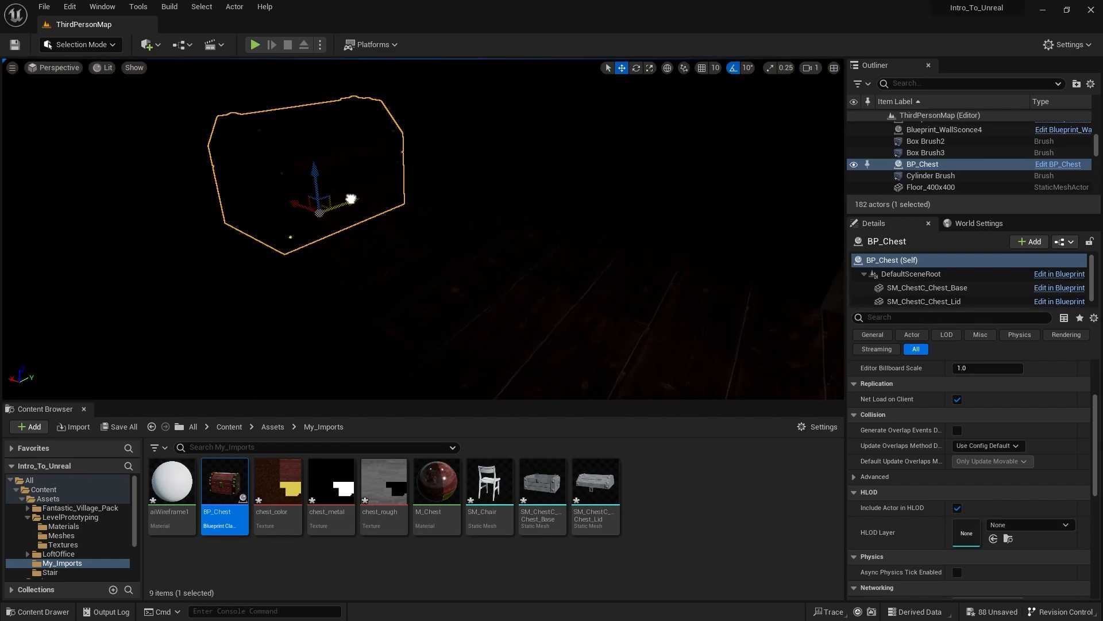
- Fine-tune BP_Chest's position inside the dark room, checking it through the doorway from outside
key("s")
right_click_drag(394, 190, 453, 201)
key("a")
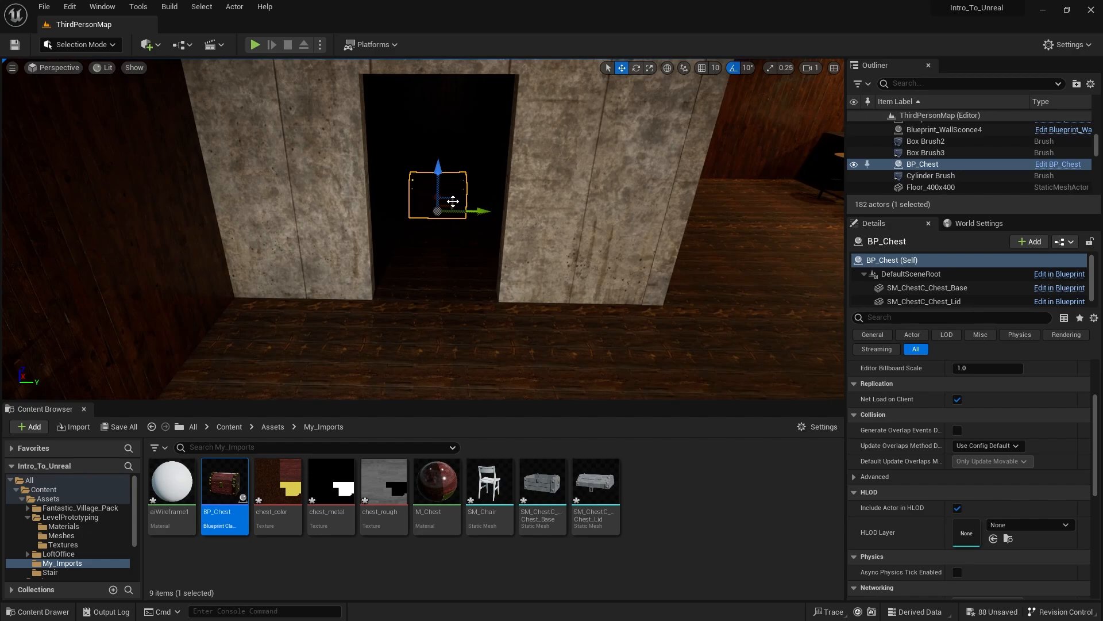
left_click_drag(477, 211, 479, 210)
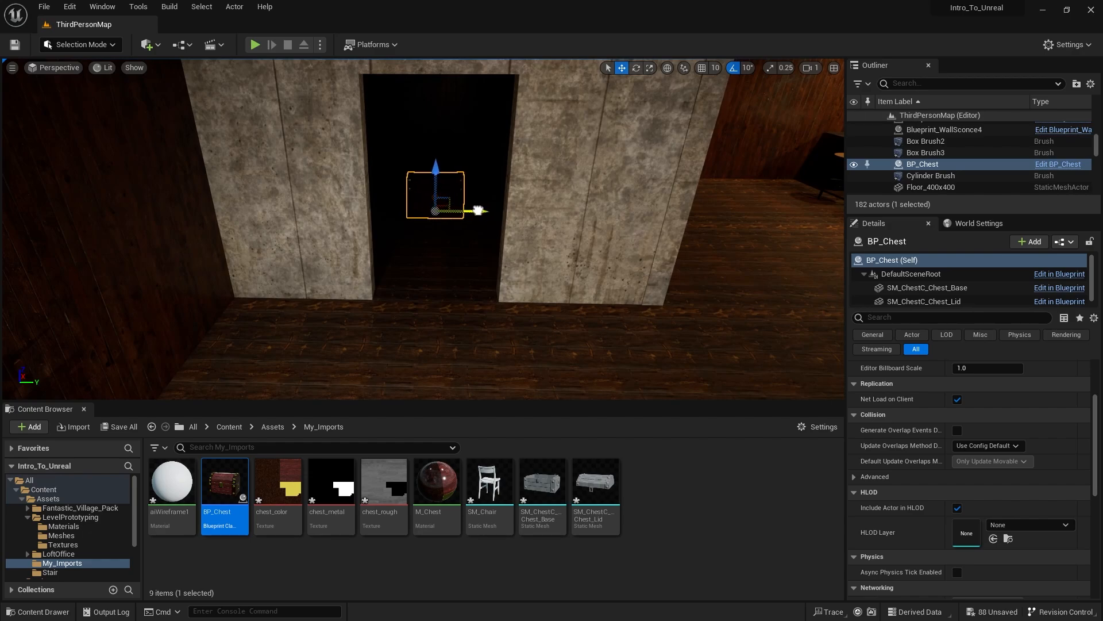
right_click_drag(529, 126, 422, 149)
key("s")
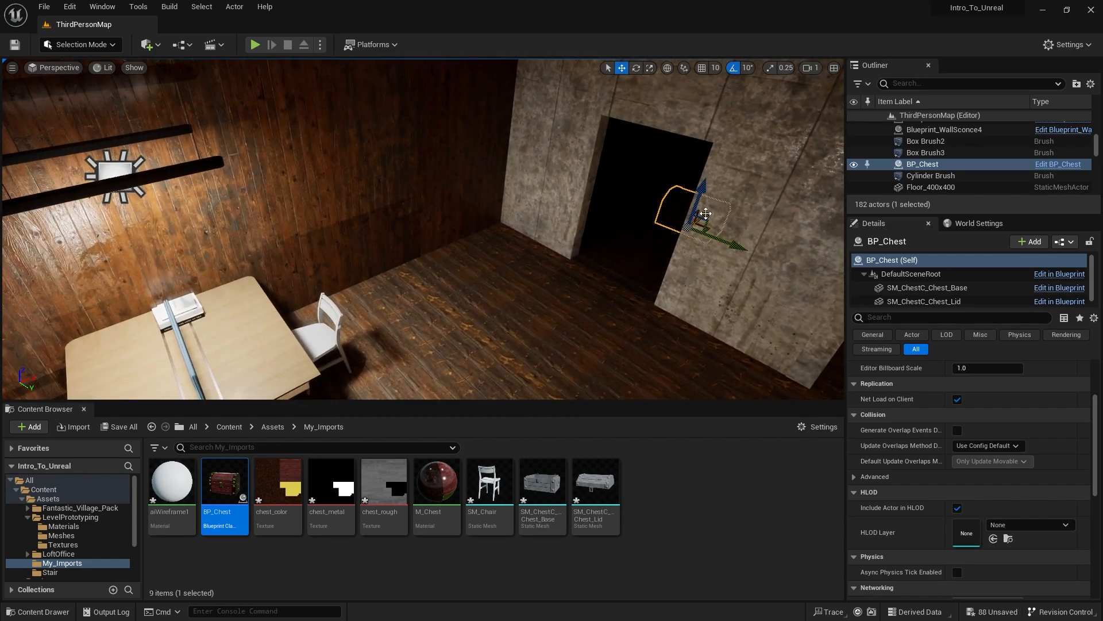
left_click_drag(706, 213, 727, 208)
right_click_drag(672, 165, 758, 112)
key("w")
key("s")
- Place the SM_Lamp_Ceiling mesh from the StarterContent Props folder in the dark room beyond the concrete doorway
left_click(229, 427)
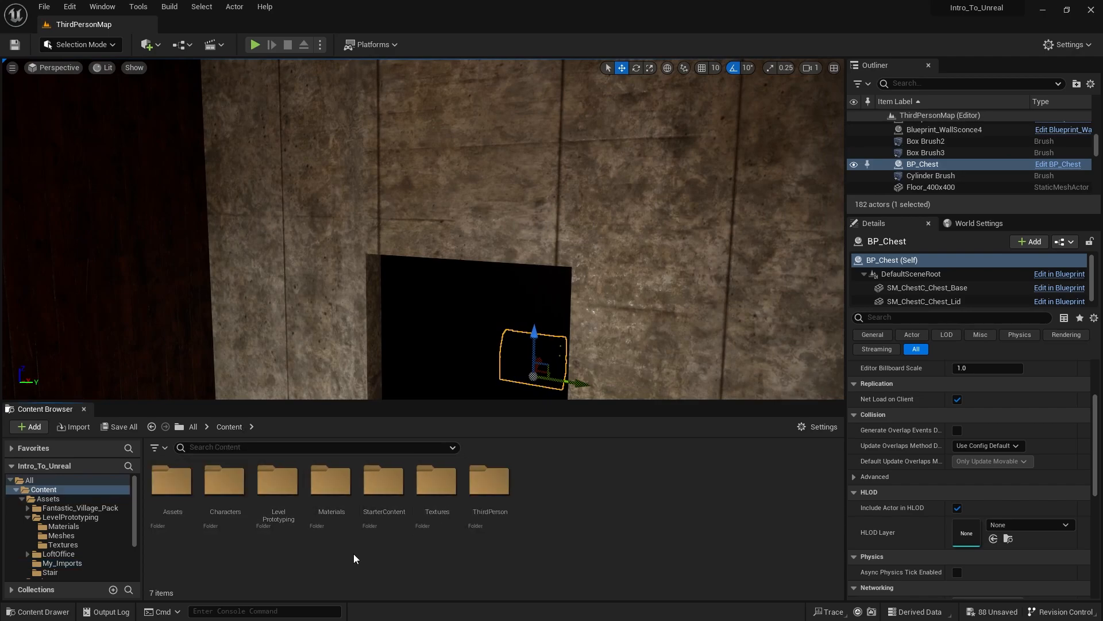
double_click(384, 488)
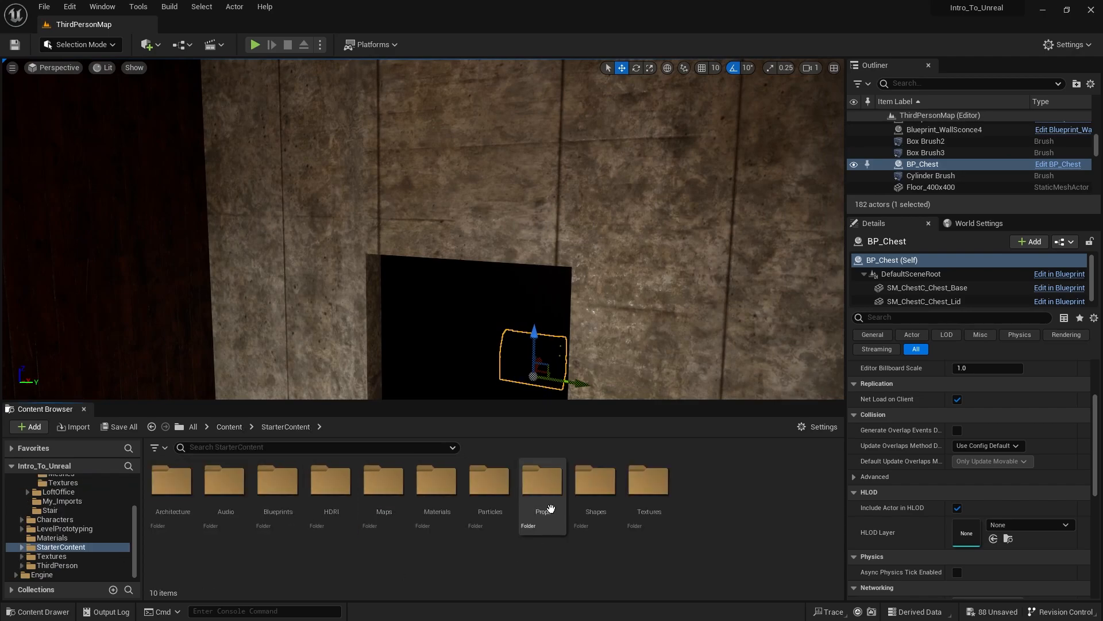
double_click(542, 488)
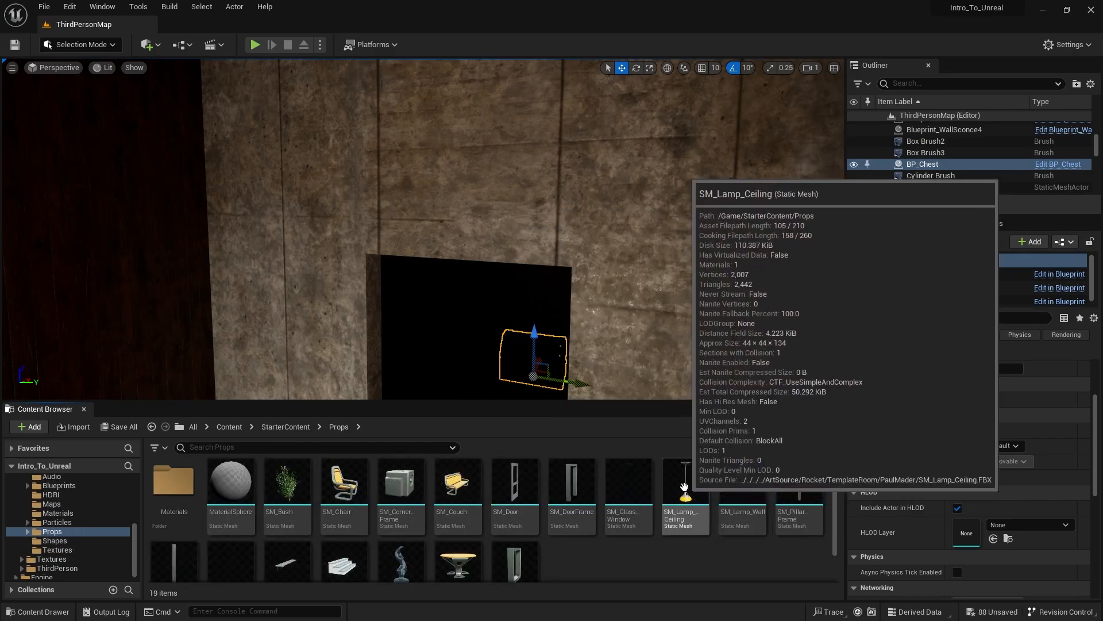
left_click_drag(684, 487, 489, 387)
scroll(489, 368, "down", 5)
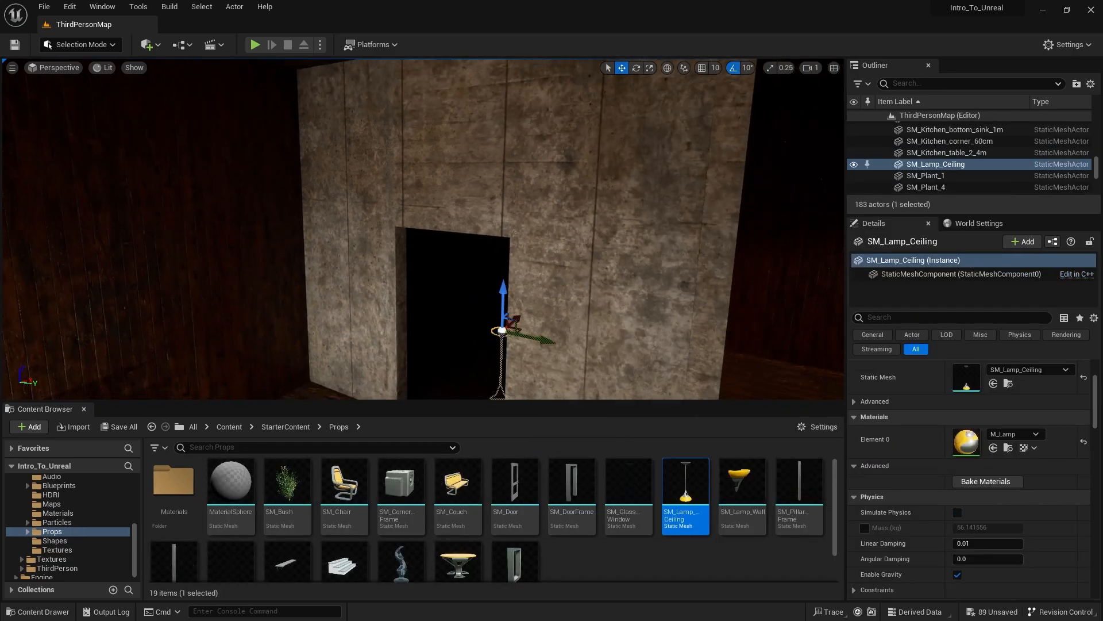
- Compare the new lamp with the existing ceiling lights, and raise SM_Lamp_Ceiling towards the dark room's ceiling
left_click_drag(470, 278, 469, 211)
right_click_drag(704, 233, 718, 231)
left_click(514, 199)
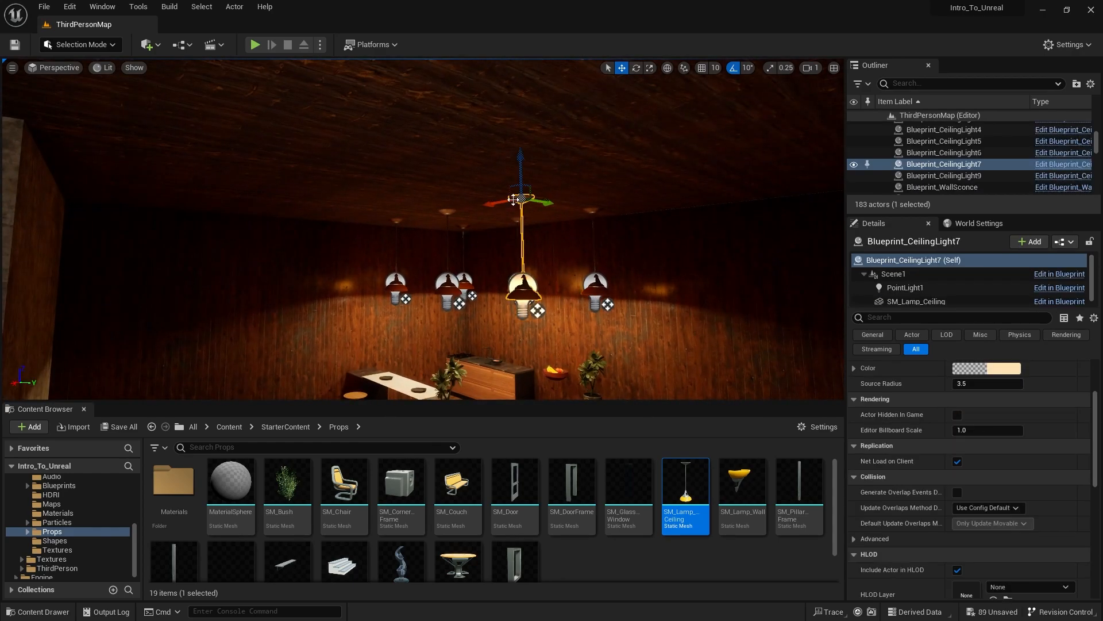
right_click_drag(399, 242, 244, 282)
key("w")
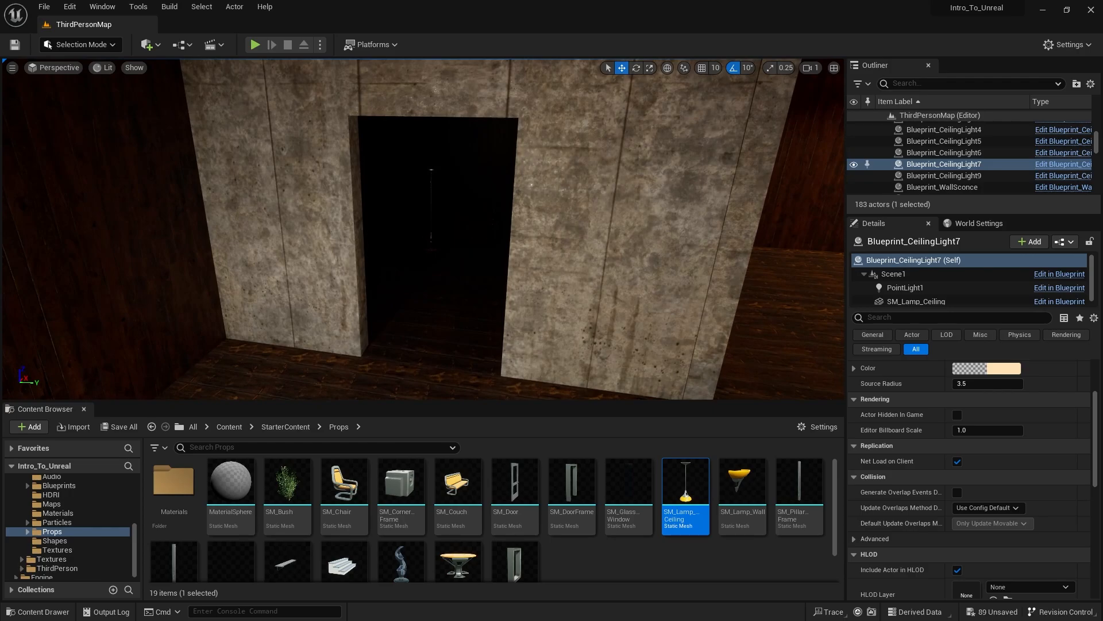
left_click(432, 194)
key("w")
right_click_drag(438, 182, 416, 123)
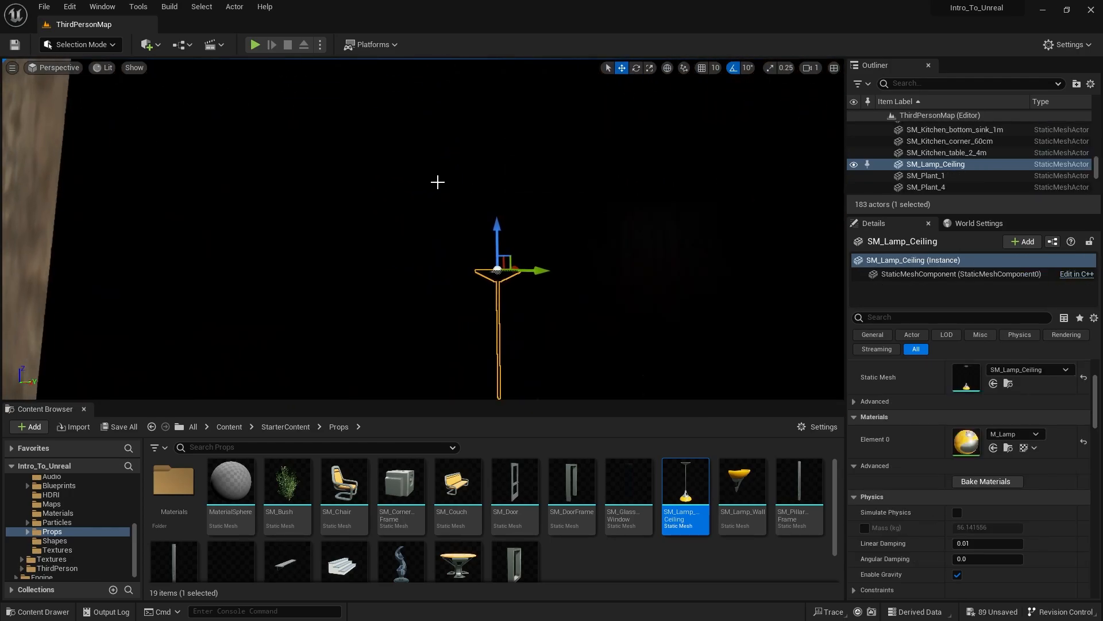
left_click_drag(496, 221, 496, 72)
key("s")
right_click_drag(479, 121, 506, 172)
- Switch to the multi-viewport layout and raise SM_Lamp_Ceiling in the side view until its mount meets the ceiling
left_click(835, 68)
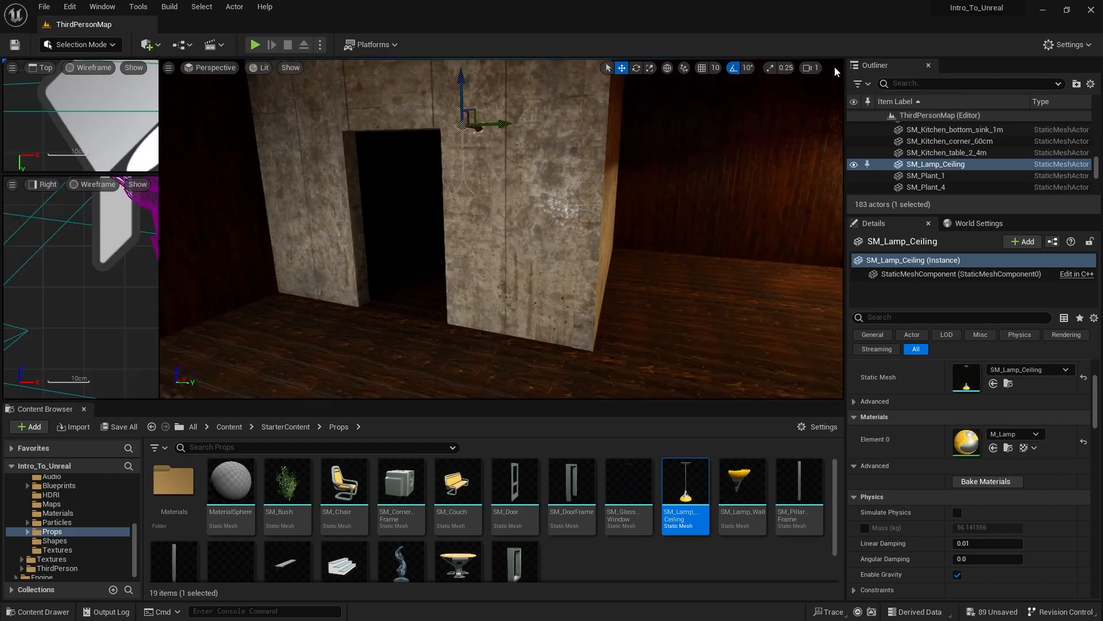
key("f")
scroll(206, 305, "down", 5)
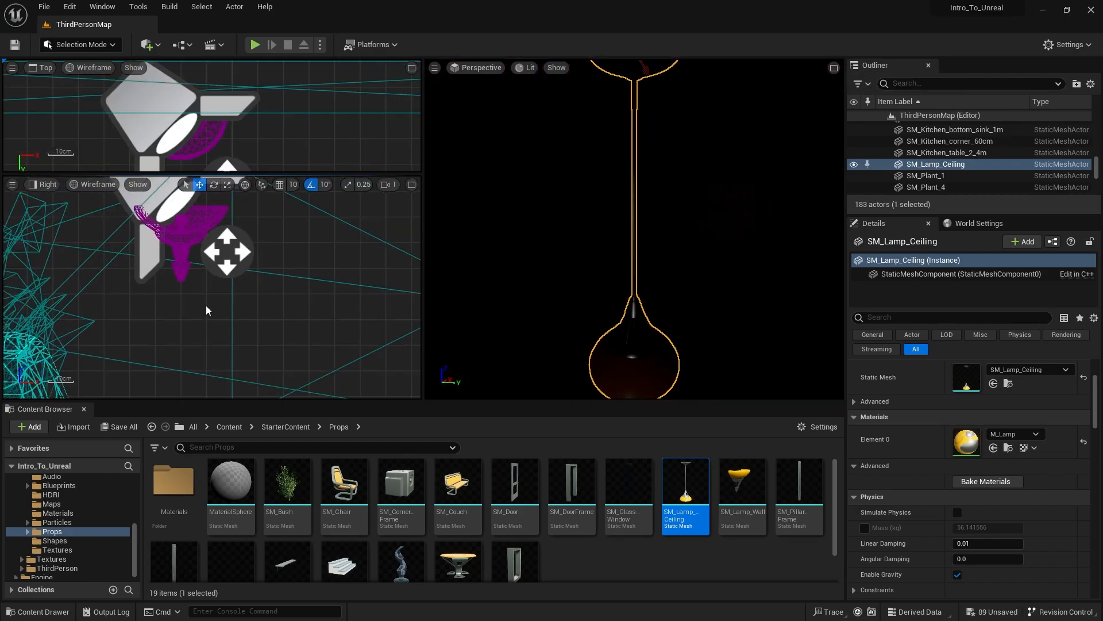
scroll(243, 313, "down", 9)
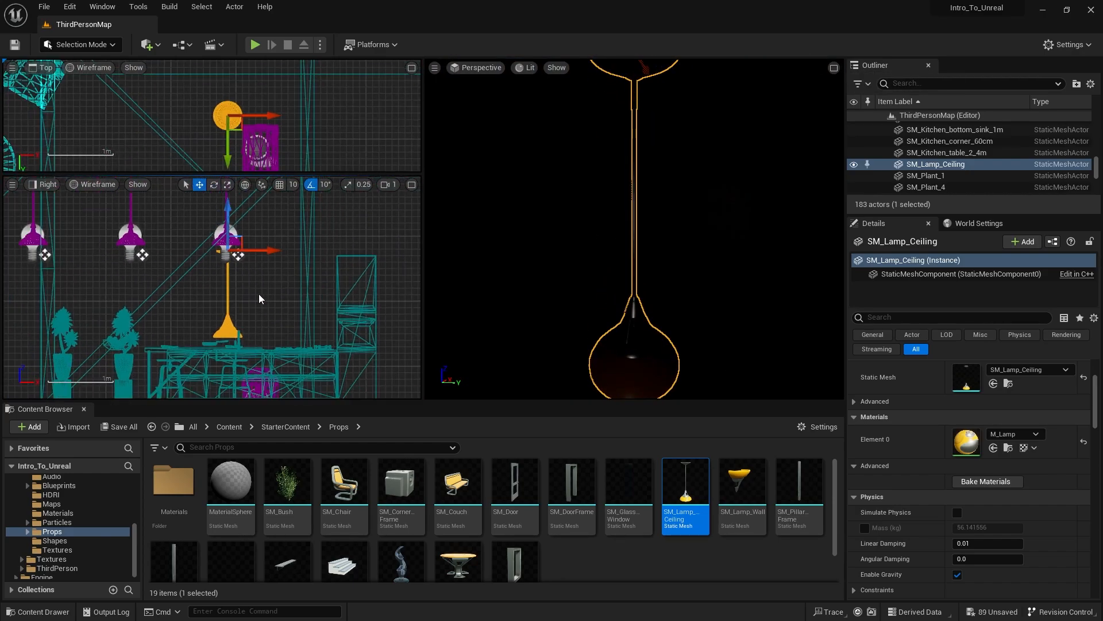
scroll(648, 313, "down", 5)
scroll(244, 219, "up", 5)
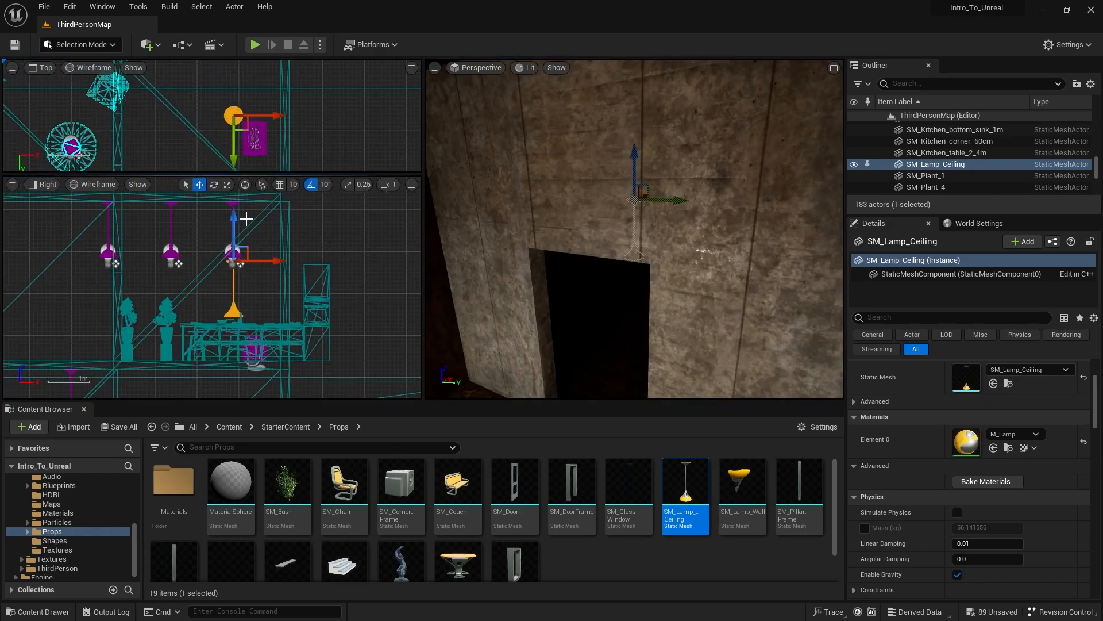
mouse_move(230, 240)
left_mouse_down()
mouse_move(230, 183)
mouse_move(213, 244)
left_mouse_up()
scroll(236, 319, "up", 4)
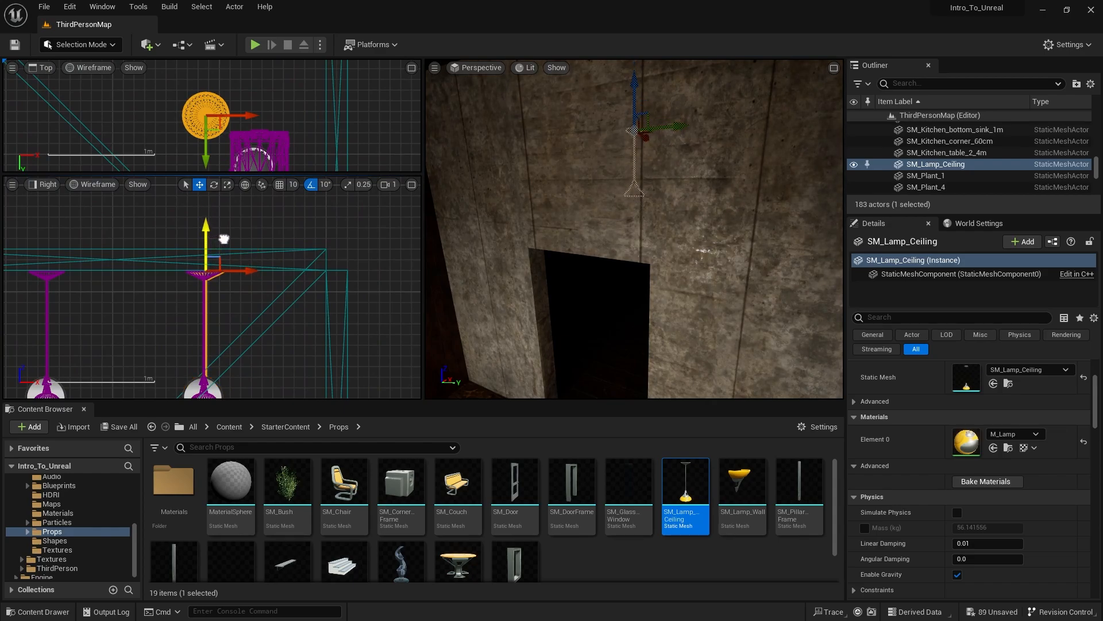
- Shift SM_Lamp_Ceiling horizontally in the top view so that it hangs over the chest
scroll(230, 125, "down", 9)
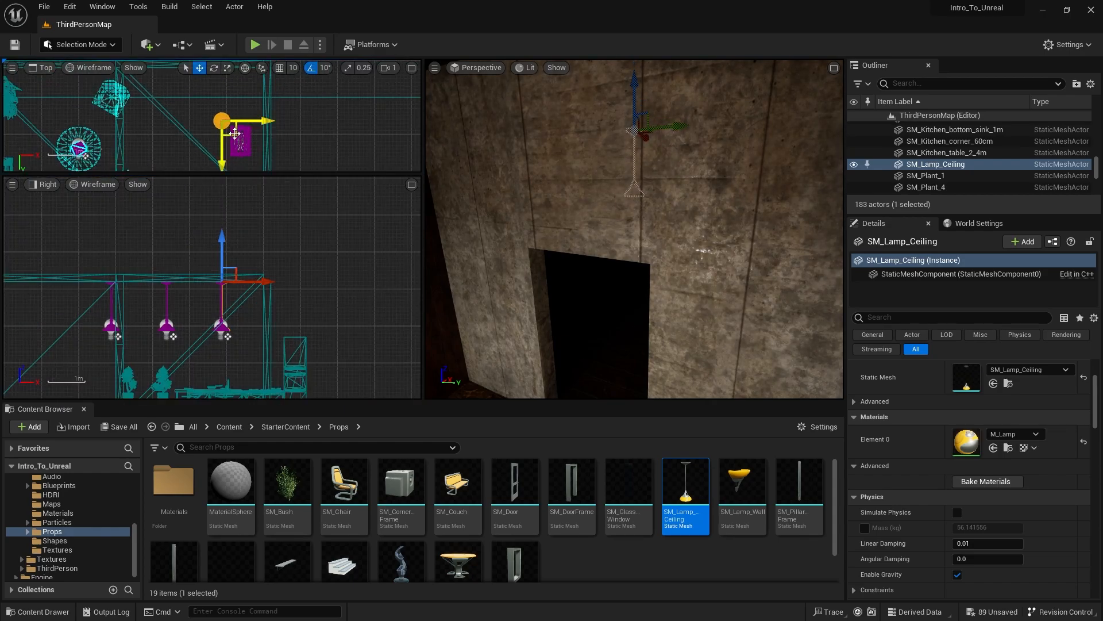
left_click_drag(235, 134, 254, 157)
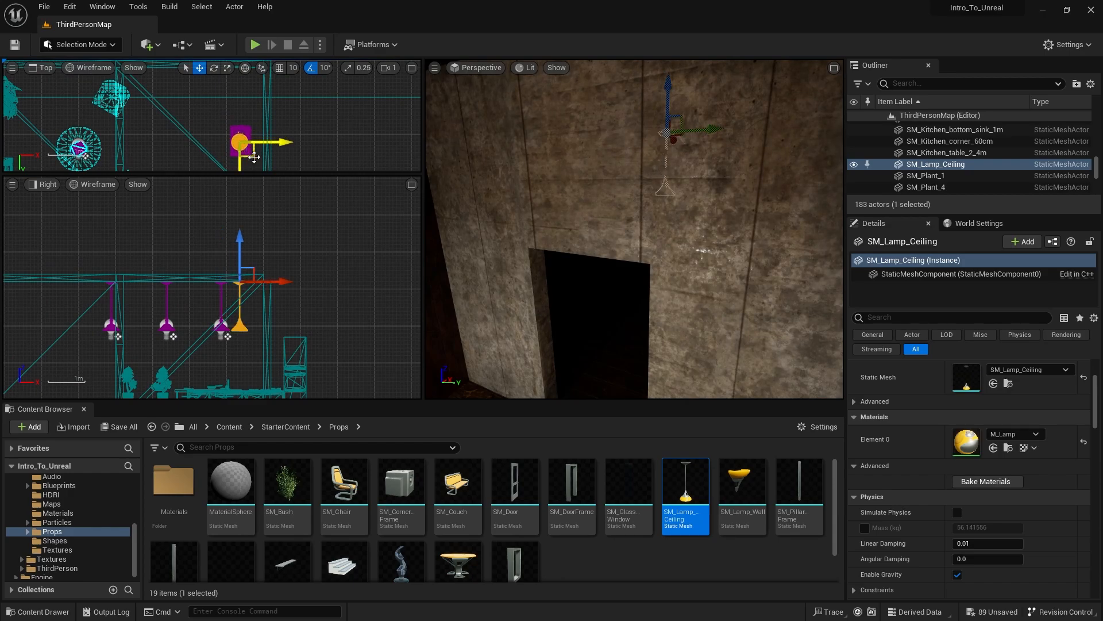
scroll(661, 285, "down", 5)
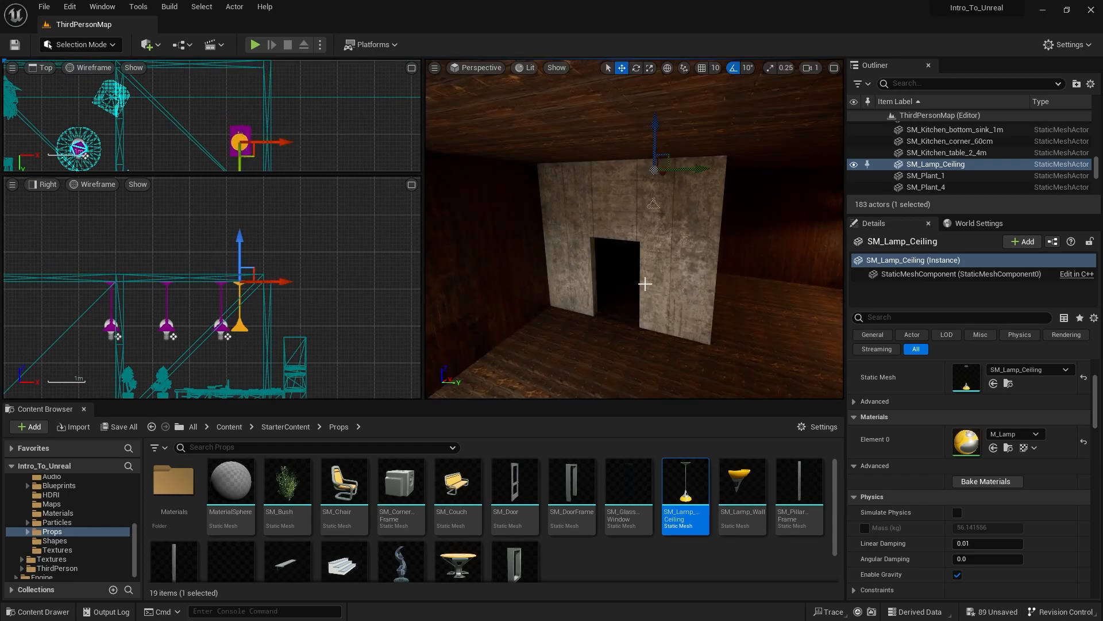
- Add a Spot Light inside the dark room, below the ceiling lamp
right_click_drag(647, 281, 690, 279)
key("w")
left_click(151, 45)
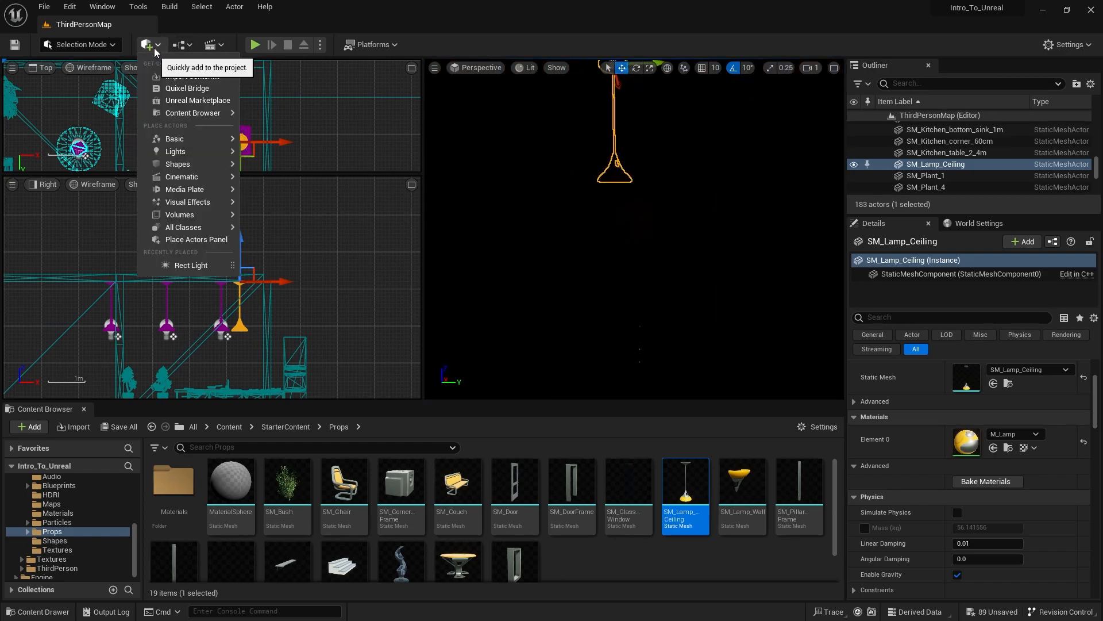
mouse_move(180, 152)
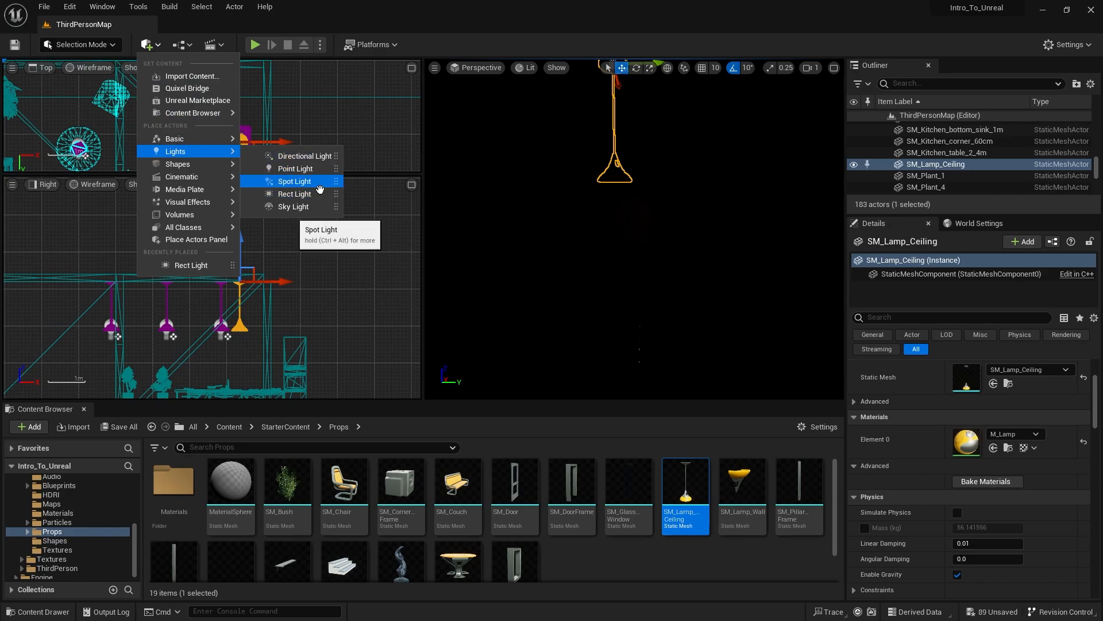
left_click_drag(293, 181, 599, 266)
key("e")
key("w")
right_click_drag(609, 253, 558, 207)
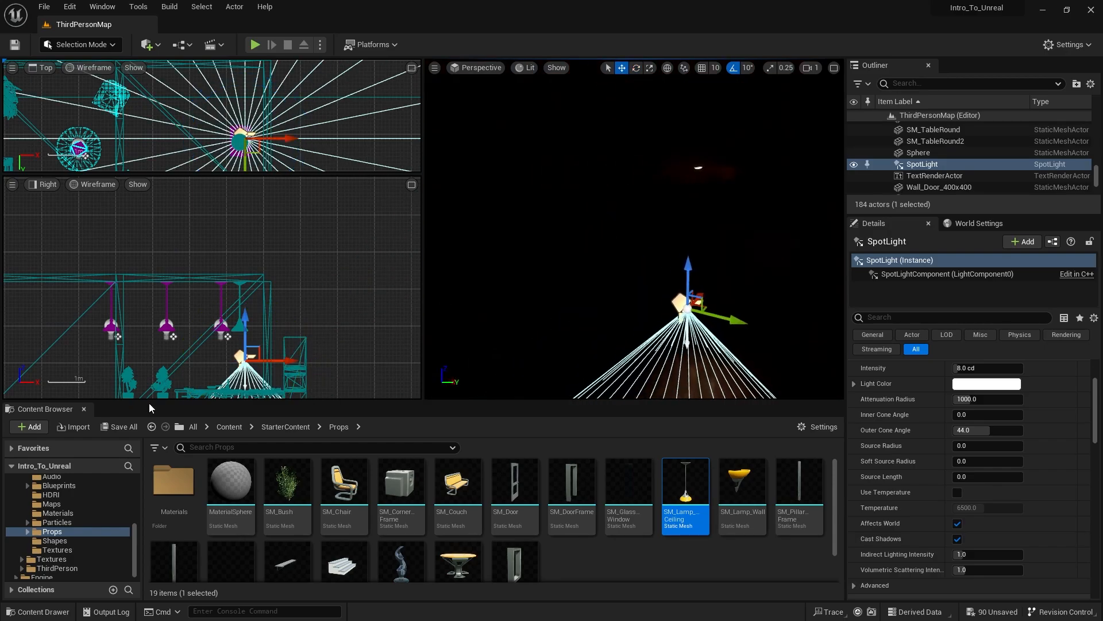
- Move the spot light up into the lamp's shade above the chest, and nudge the ceiling lamp to line up with it
key("f")
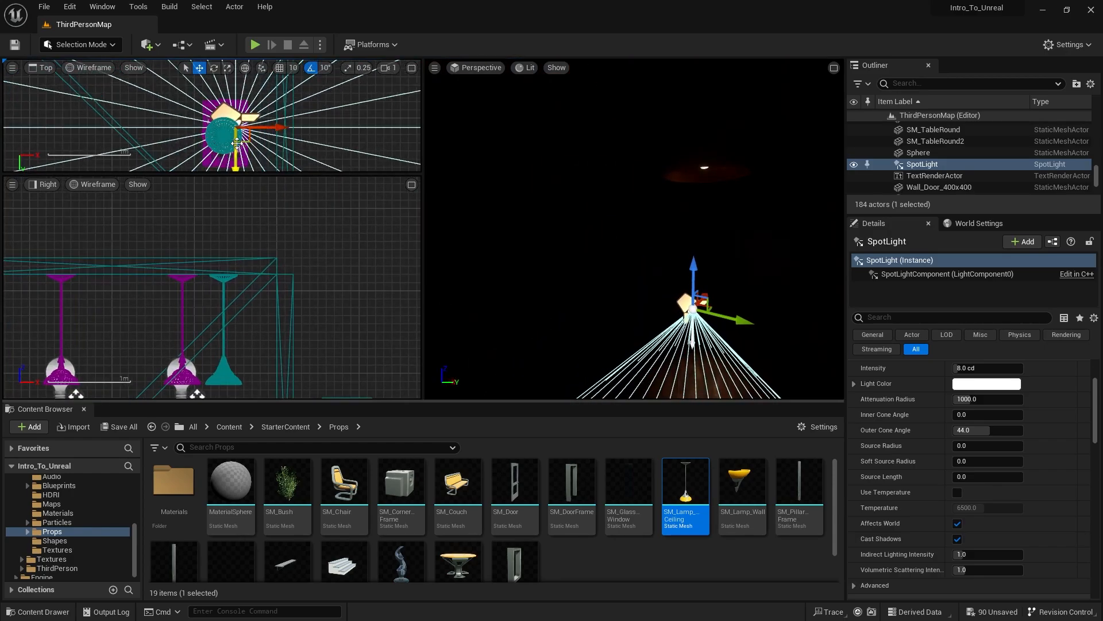
left_click_drag(241, 144, 289, 240)
key("f")
right_click_drag(574, 241, 589, 289)
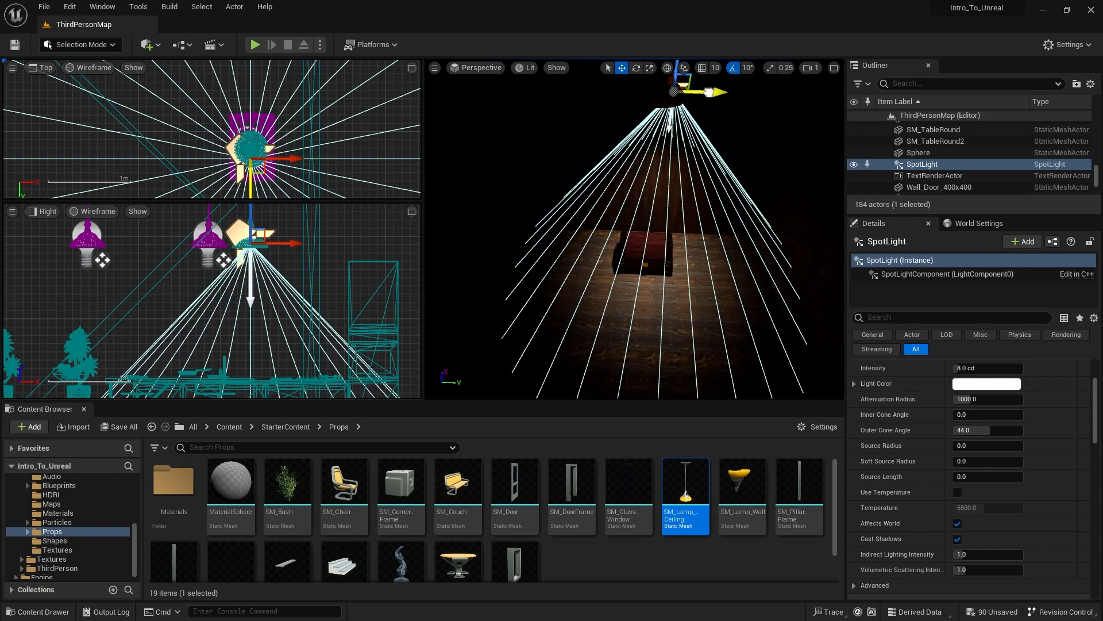
left_click_drag(709, 92, 691, 92)
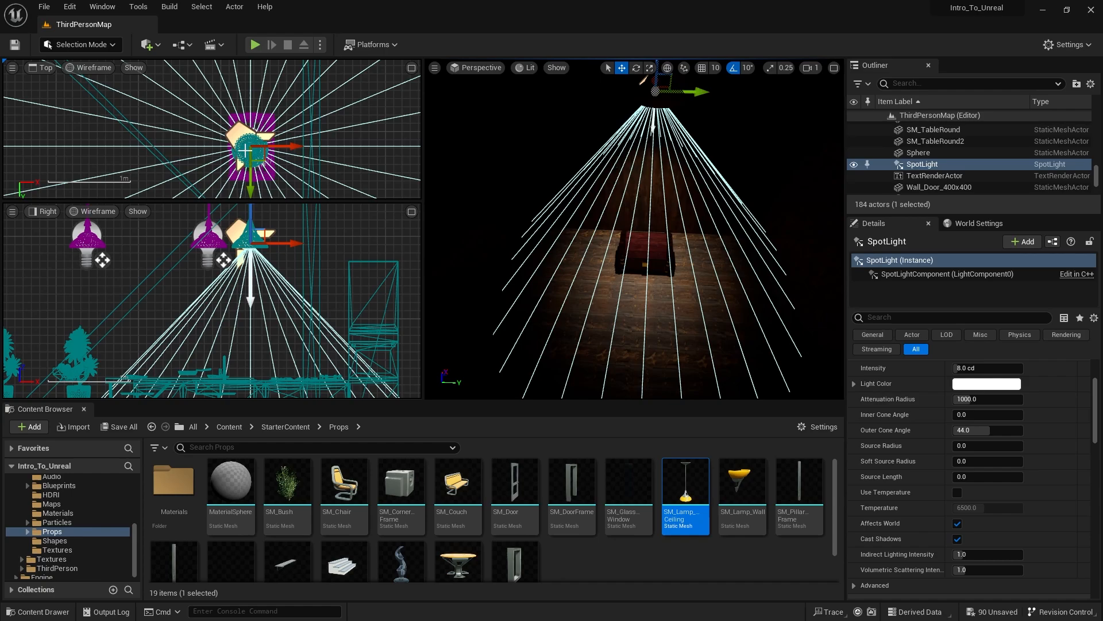
left_click(245, 151)
left_click_drag(256, 184, 257, 181)
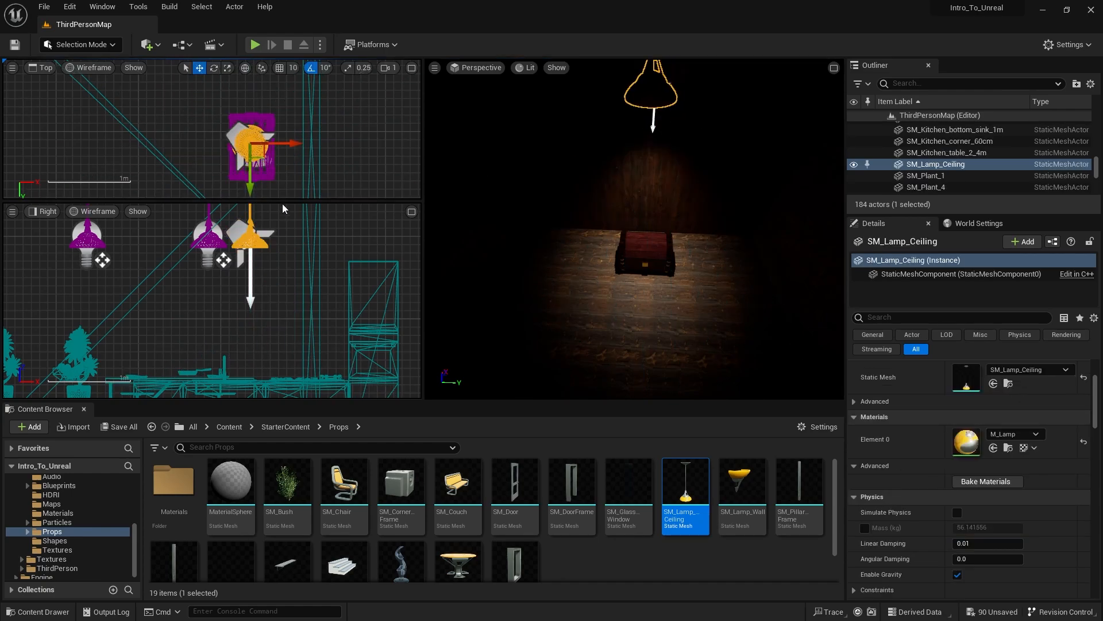
- Set the spot light's Attenuation Radius to about 437, Inner Cone Angle to about 20.6 and Outer Cone Angle to about 36.4
left_click(232, 133)
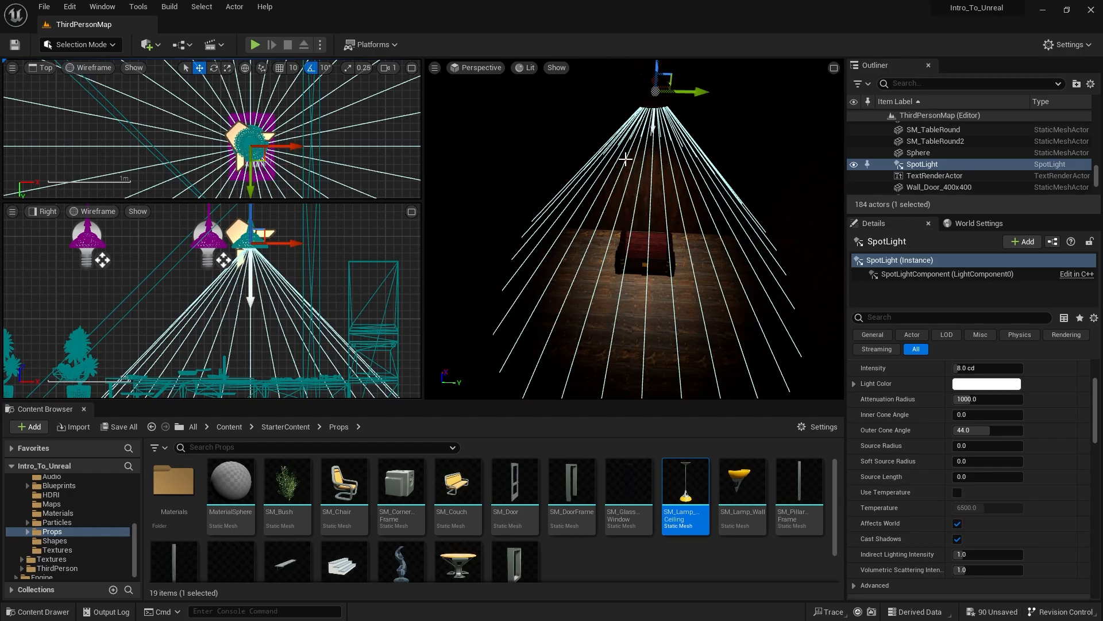
right_click_drag(627, 229, 621, 201)
scroll(943, 505, "up", 3)
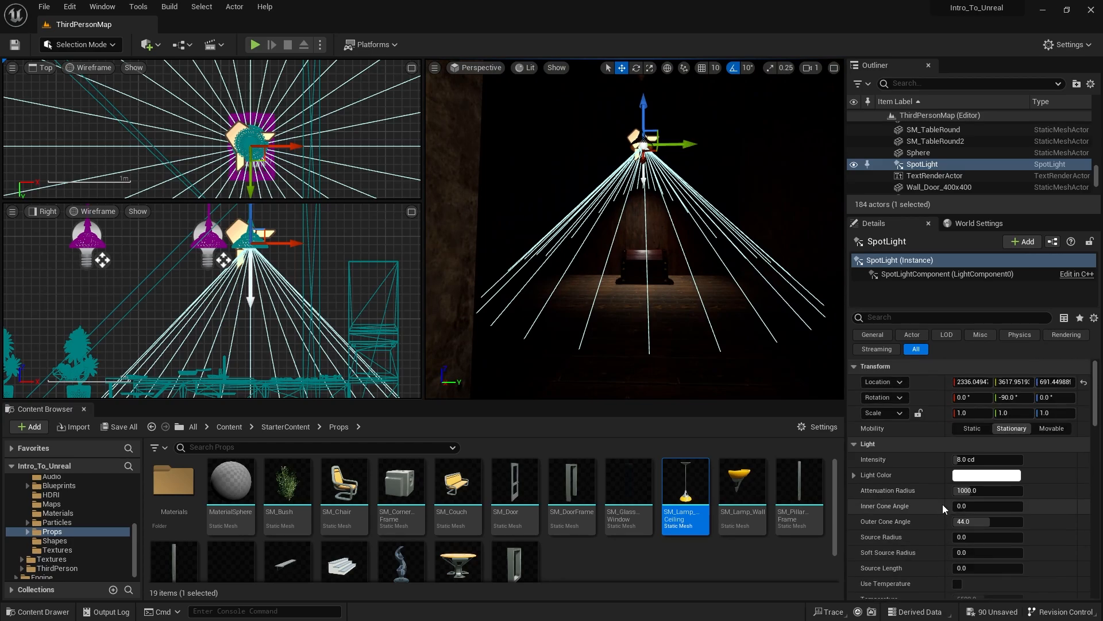
scroll(941, 503, "down", 1)
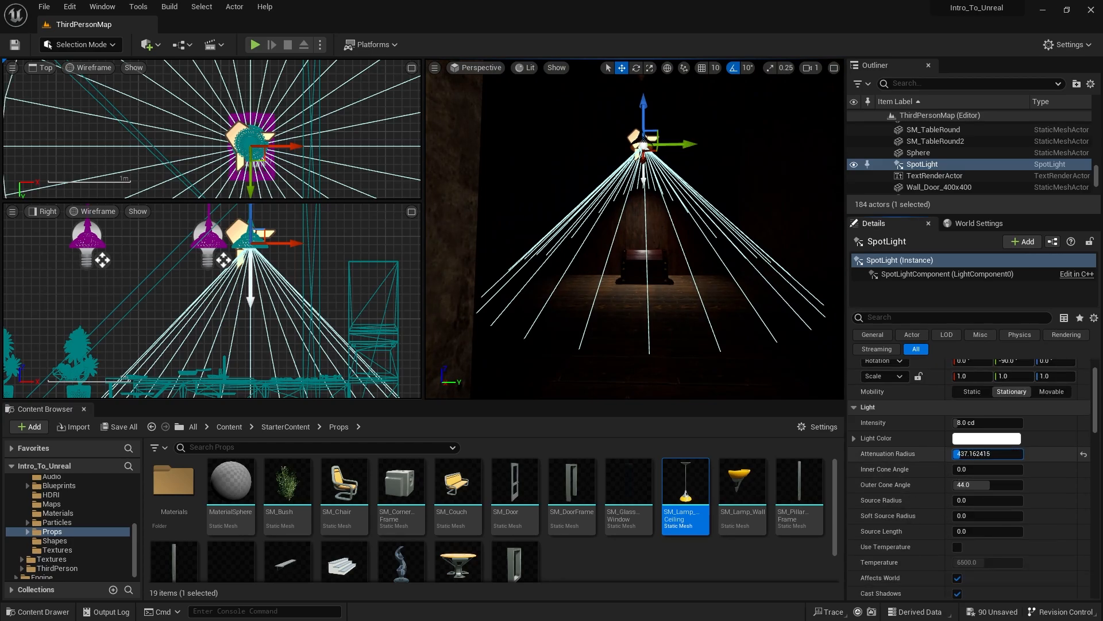
mouse_move(977, 454)
left_mouse_down()
mouse_move(984, 485)
mouse_move(988, 469)
left_mouse_up()
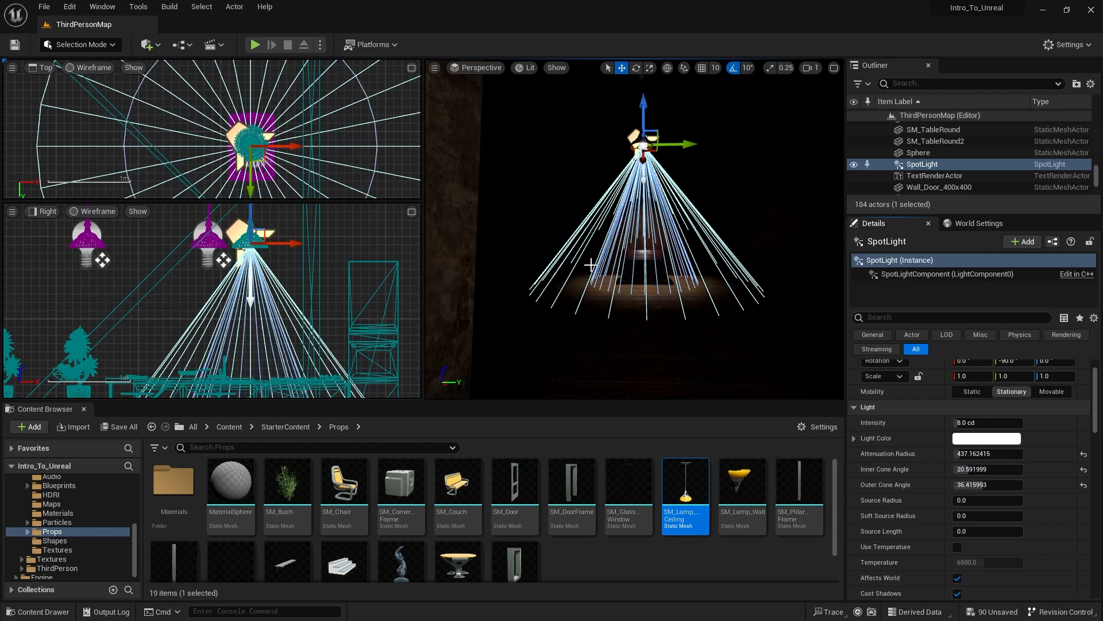
left_click(786, 266)
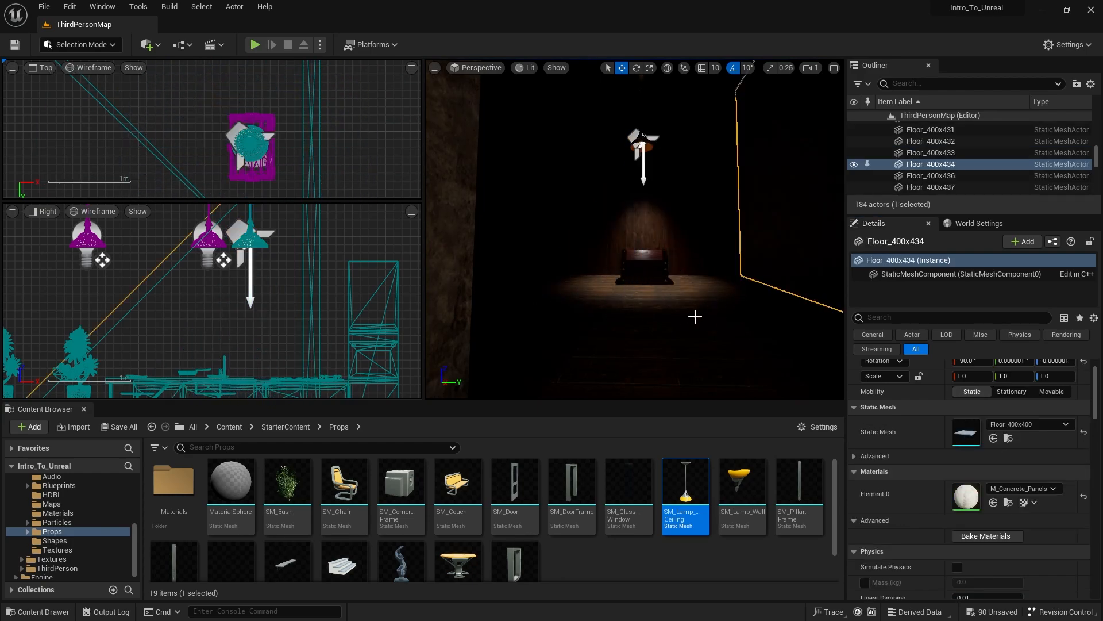
- Add a Box Collision component to the spot light above the chest
scroll(665, 235, "up", 3)
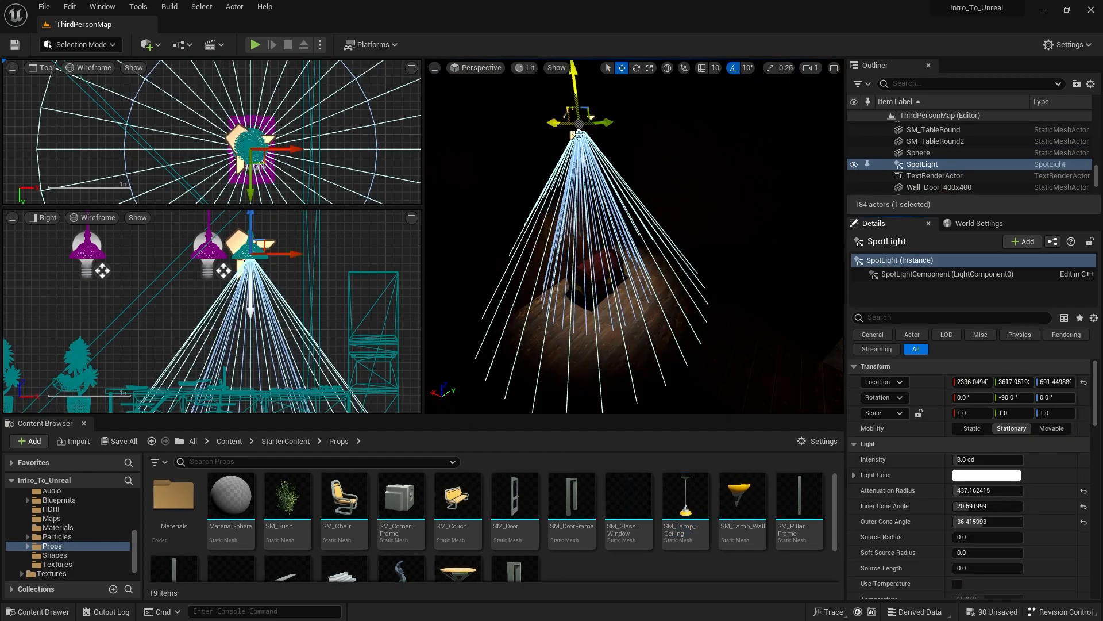
key("s")
right_click_drag(602, 244, 644, 228)
key("a")
key("w")
key("s")
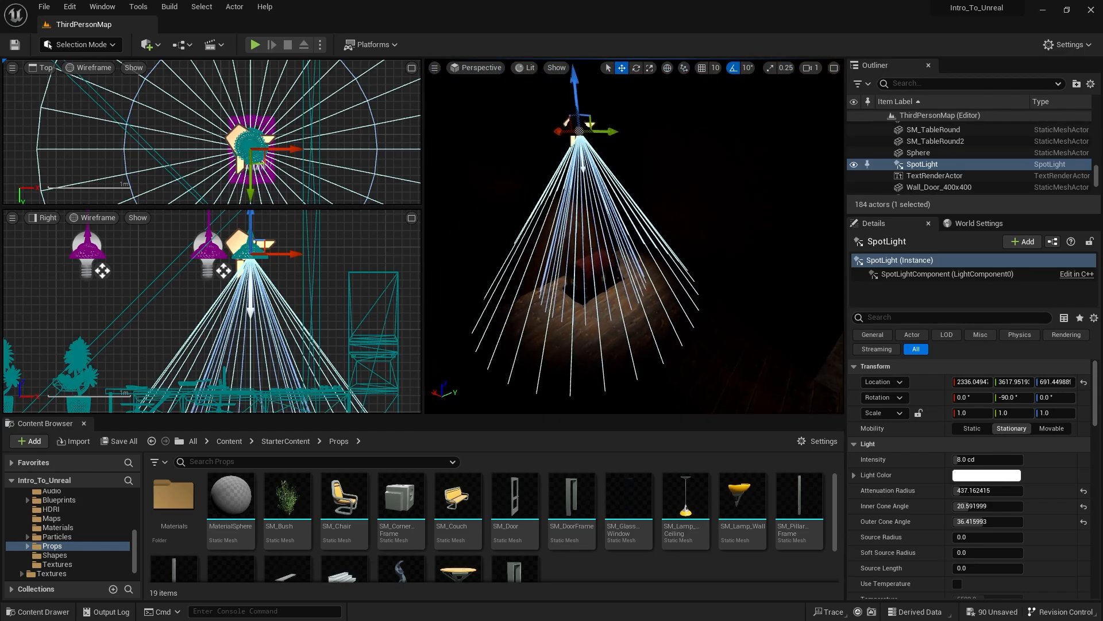
right_click_drag(679, 279, 680, 278)
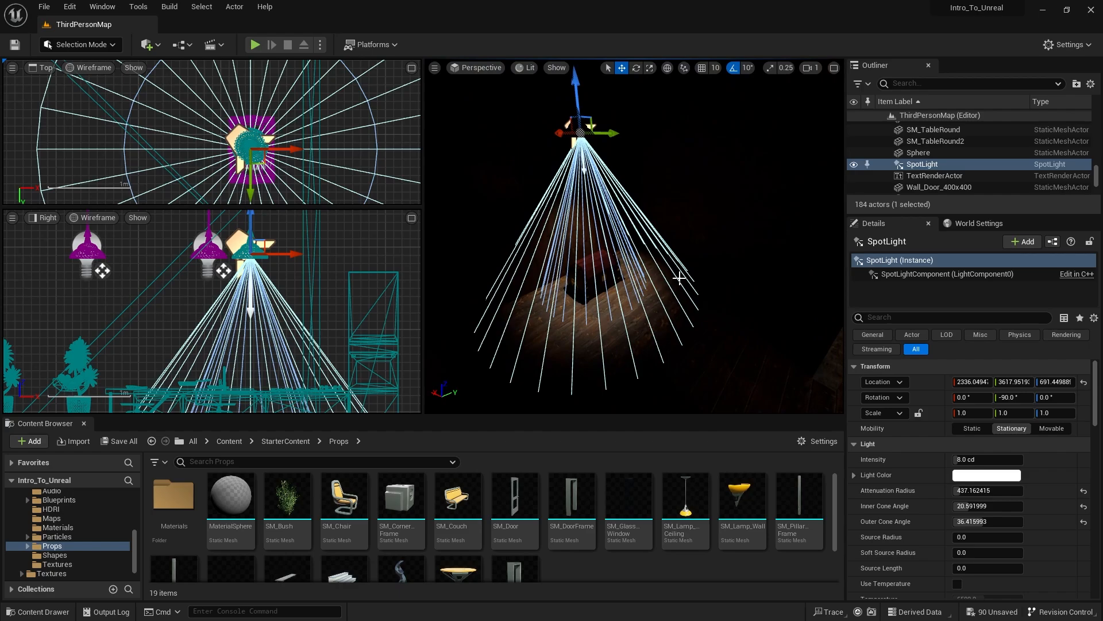
left_click(1021, 244)
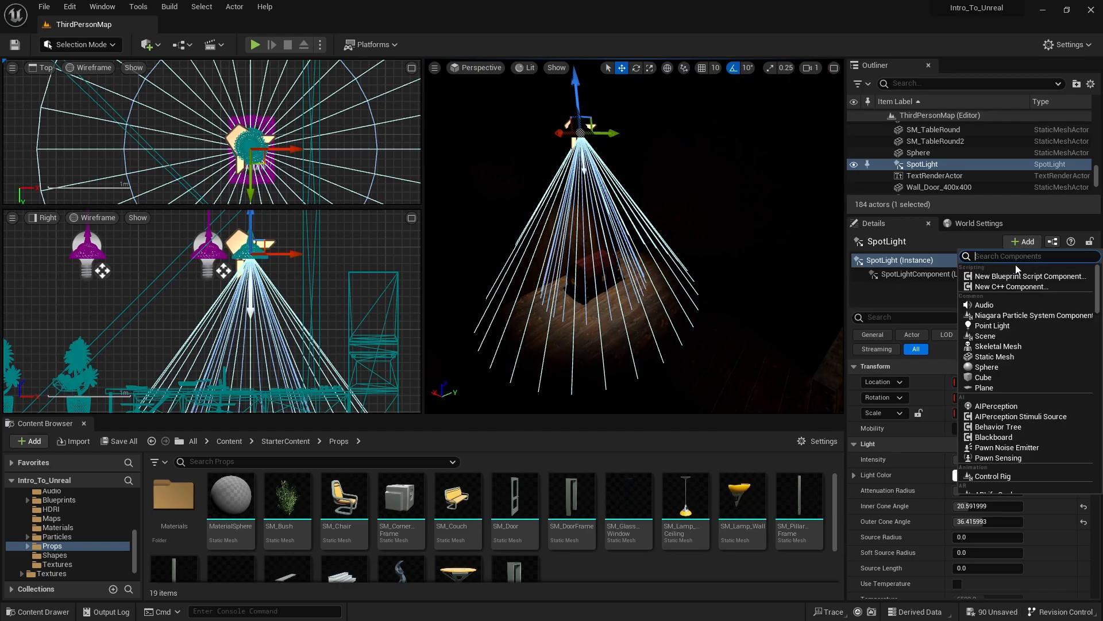
type("box")
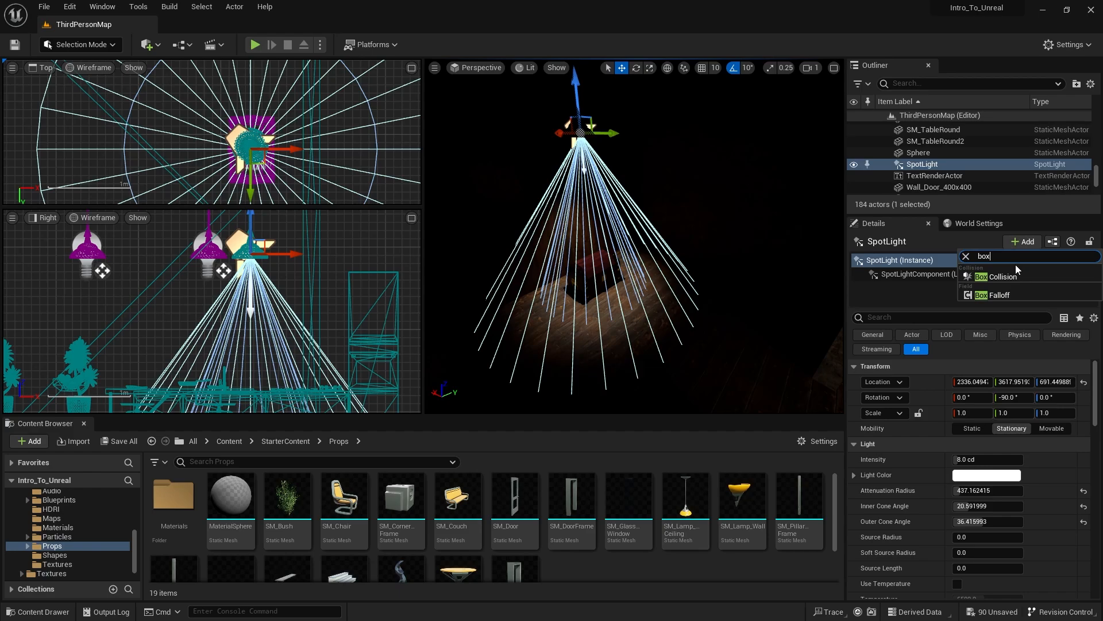
left_click(1021, 275)
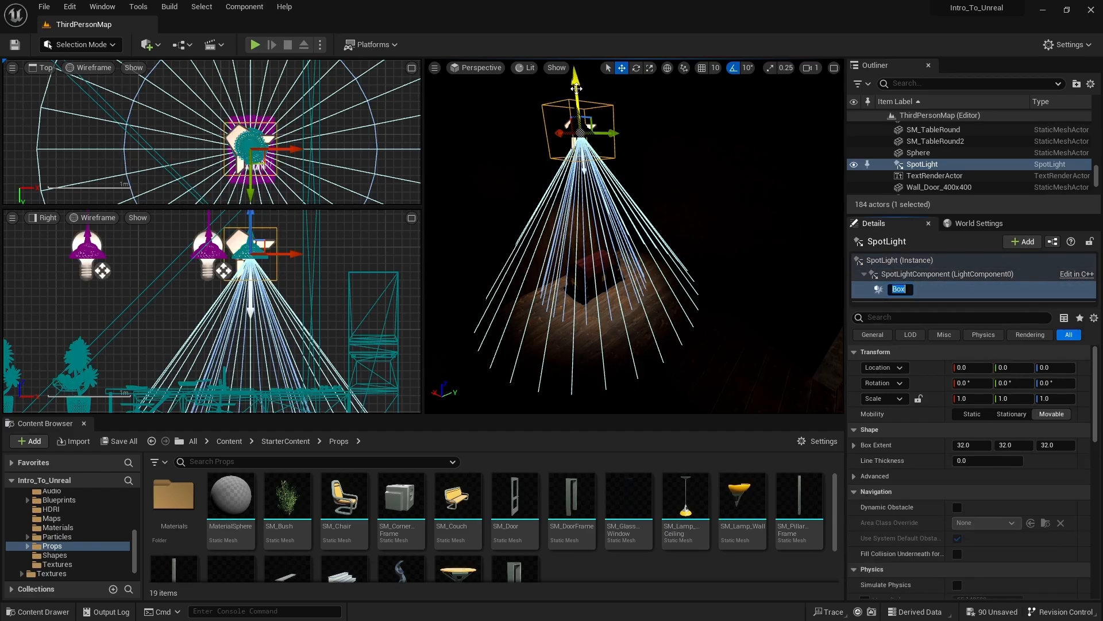
- Keep the name Box, then move the collision box down beside the dark room's doorway and scale it uniformly to about 2.55
left_click(950, 291)
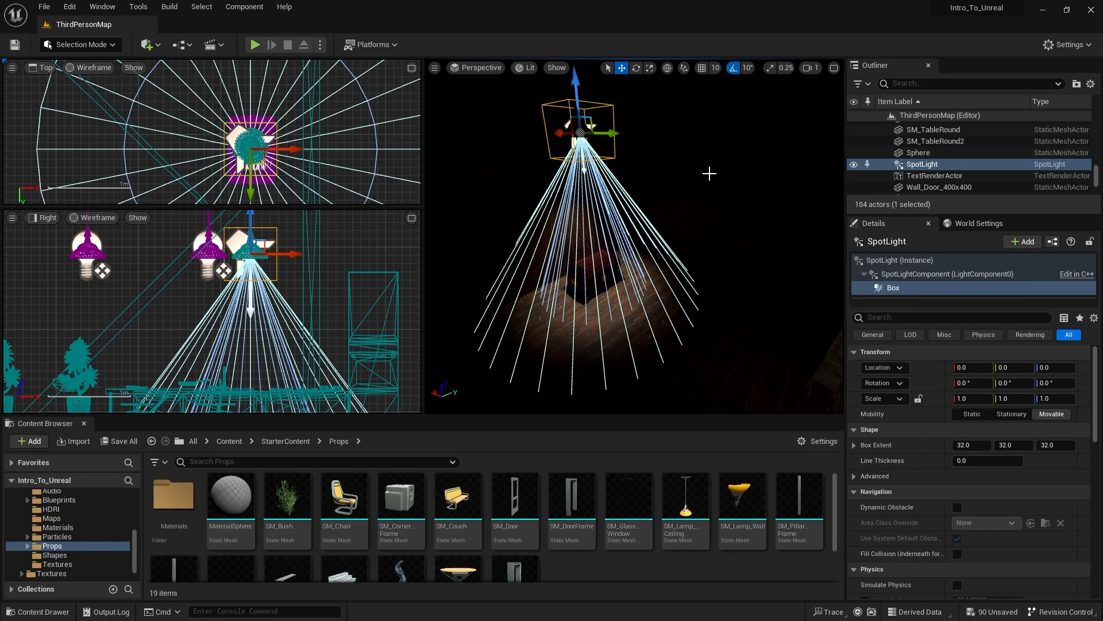
left_click_drag(576, 81, 731, 362)
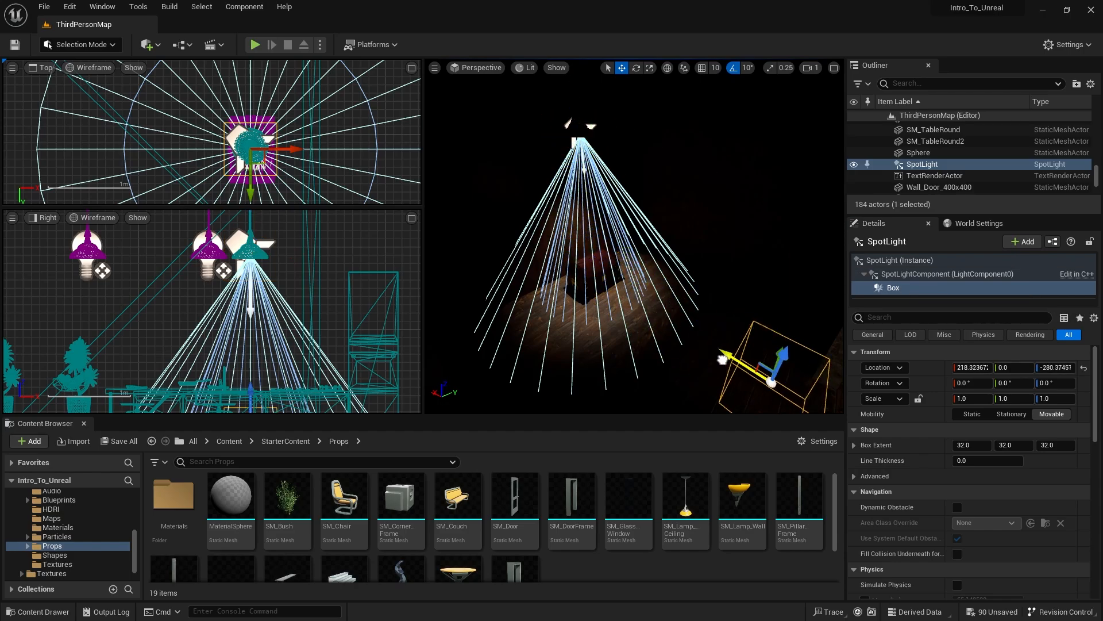
right_click_drag(731, 362, 765, 368)
right_click_drag(721, 329, 721, 329)
key("r")
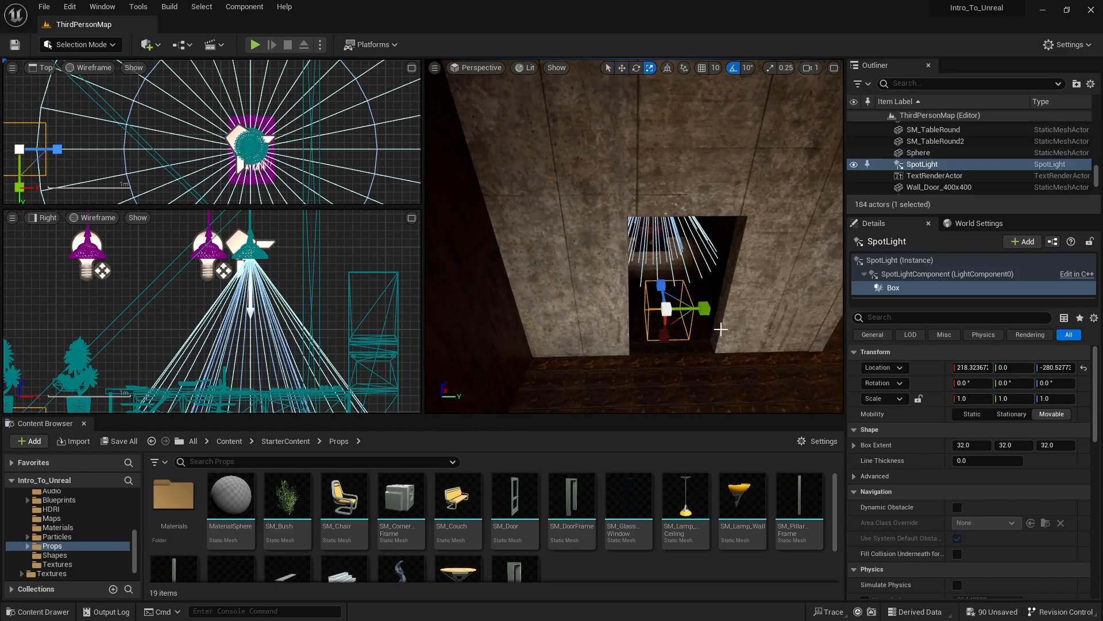
left_click_drag(669, 309, 707, 294)
- Reposition the collision box inside the dark room near the doorway, at about X 185.5 and Z -237.3
key("w")
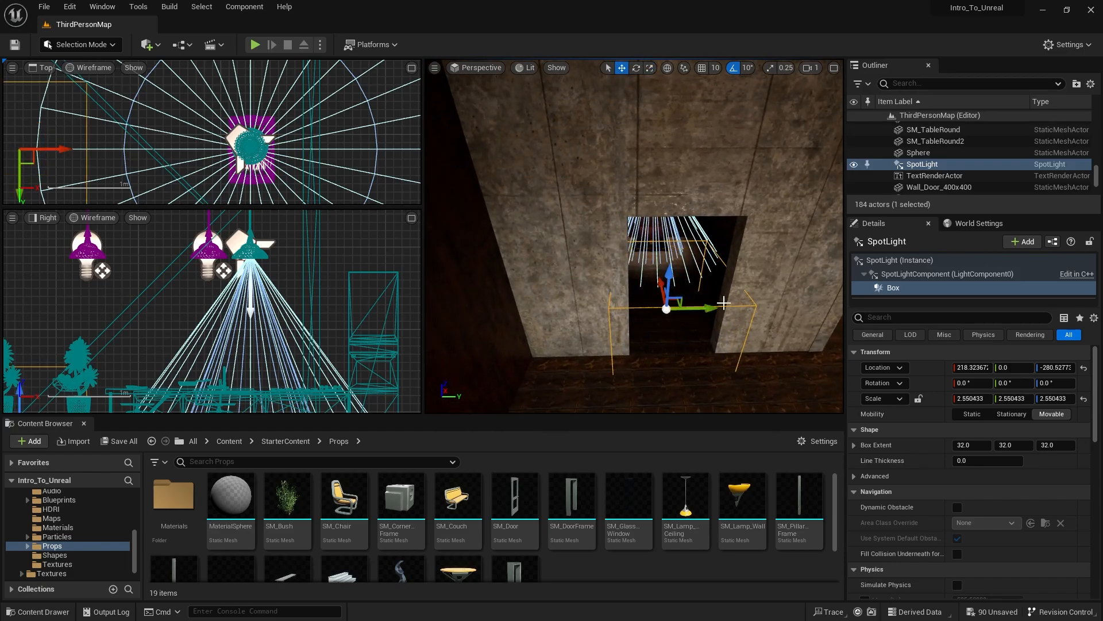
right_click_drag(721, 302, 827, 305)
right_click_drag(625, 288, 625, 289)
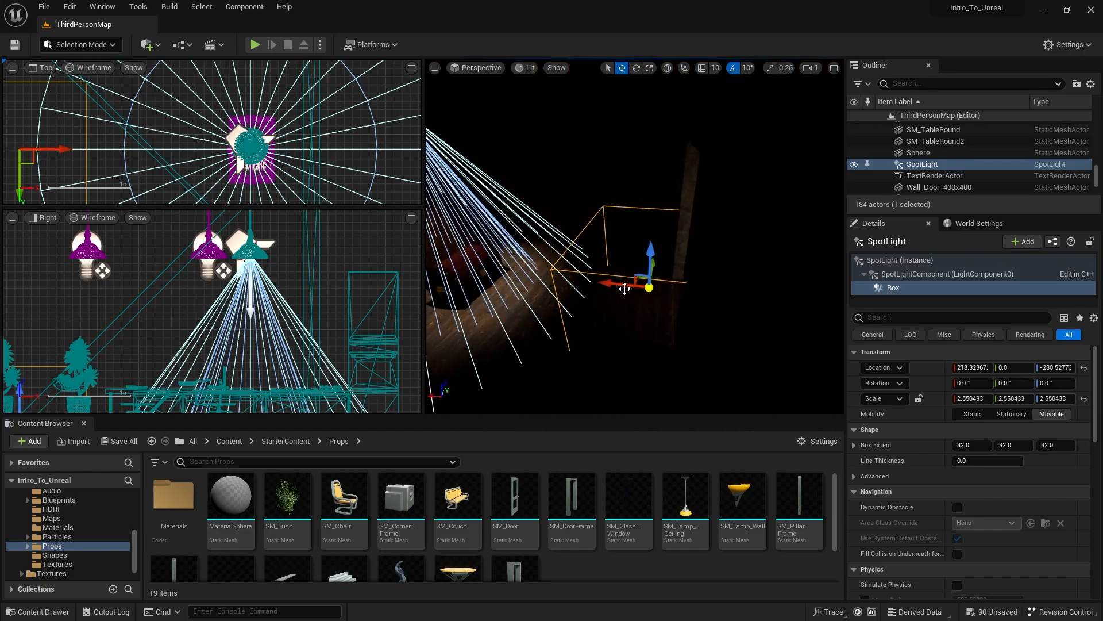
left_click_drag(571, 276, 582, 265)
key("d")
right_click_drag(582, 264, 626, 263)
key("w")
- Enlarge the collision box uniformly to a scale of about 4.02
key("r")
mouse_move(675, 178)
right_mouse_down()
mouse_move(678, 275)
mouse_move(678, 143)
mouse_move(684, 190)
mouse_move(674, 177)
right_mouse_up()
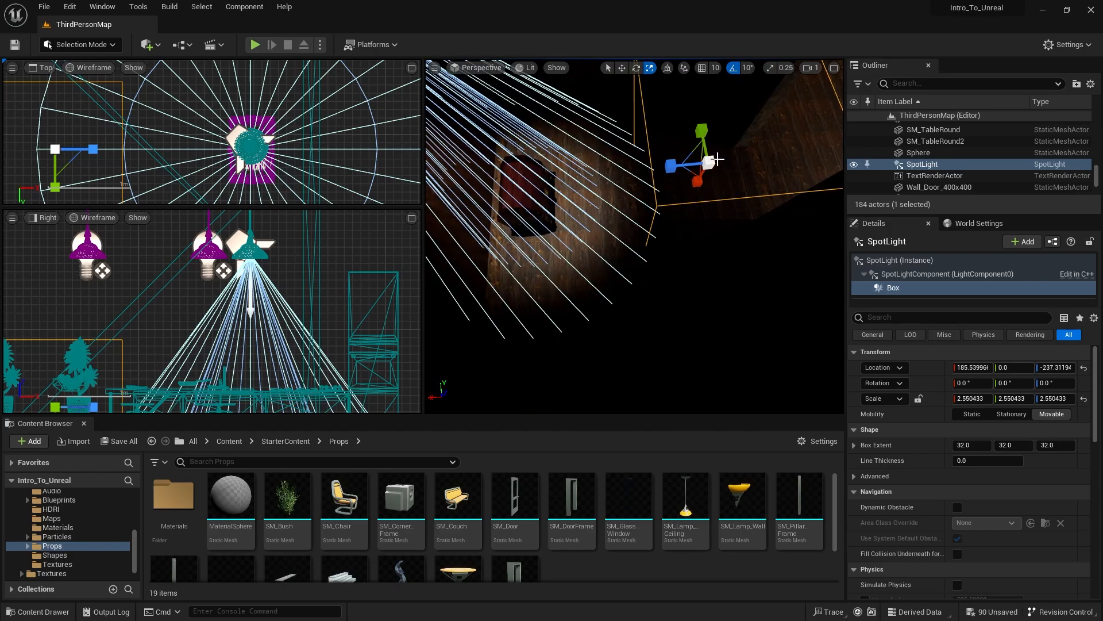
left_click_drag(717, 159, 758, 163)
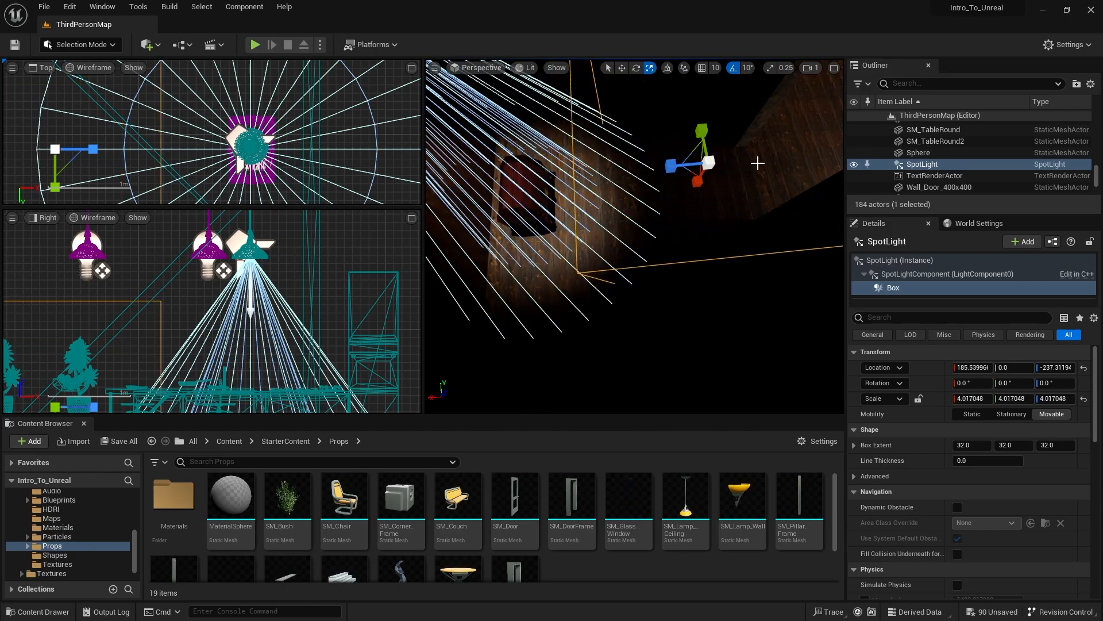
right_click_drag(758, 163, 757, 163)
- Stretch the collision box to a scale of about 6.23 in Y and Z, and shift it toward the spot light to Z about -124.1
scroll(234, 155, "down", 5)
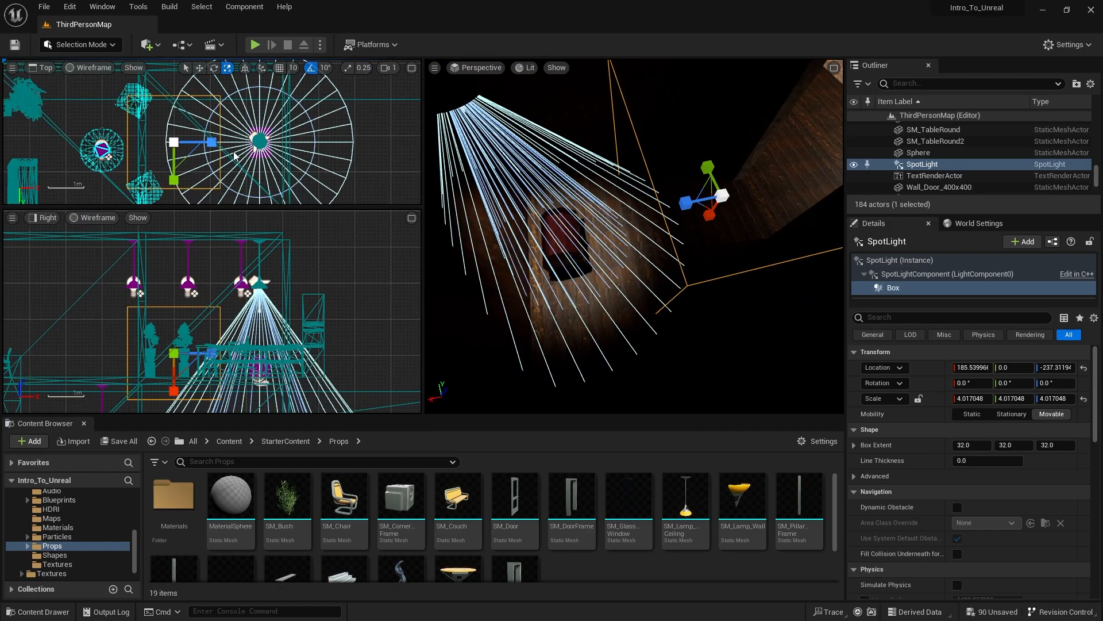
scroll(234, 156, "down", 3)
left_click_drag(249, 207, 256, 270)
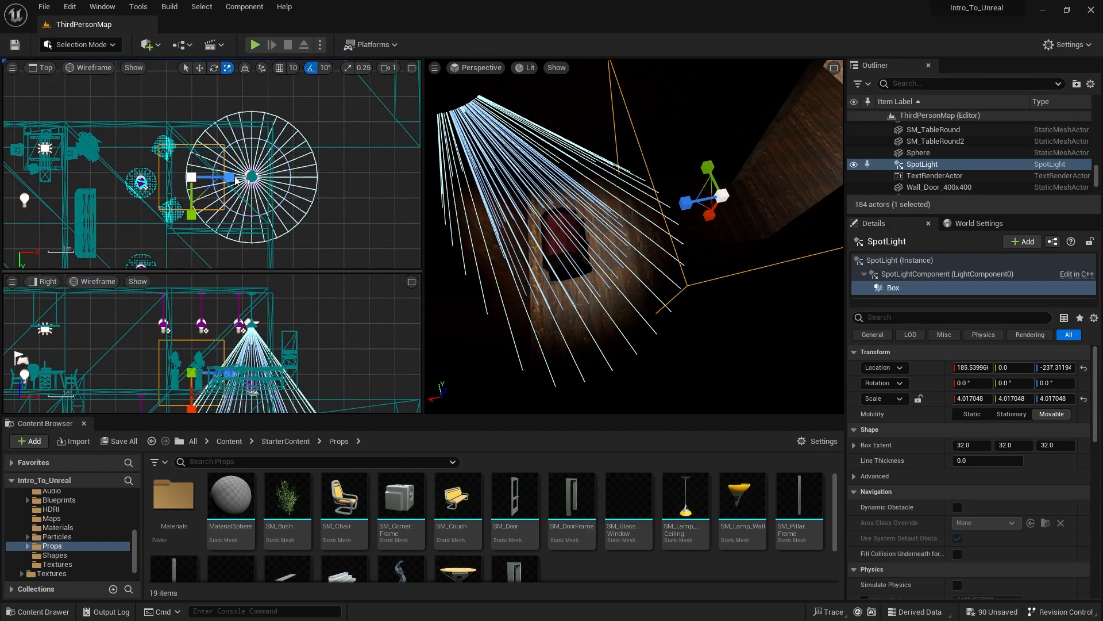
mouse_move(194, 185)
right_mouse_down()
mouse_move(188, 167)
mouse_move(180, 178)
right_mouse_up()
left_click_drag(193, 186, 216, 210)
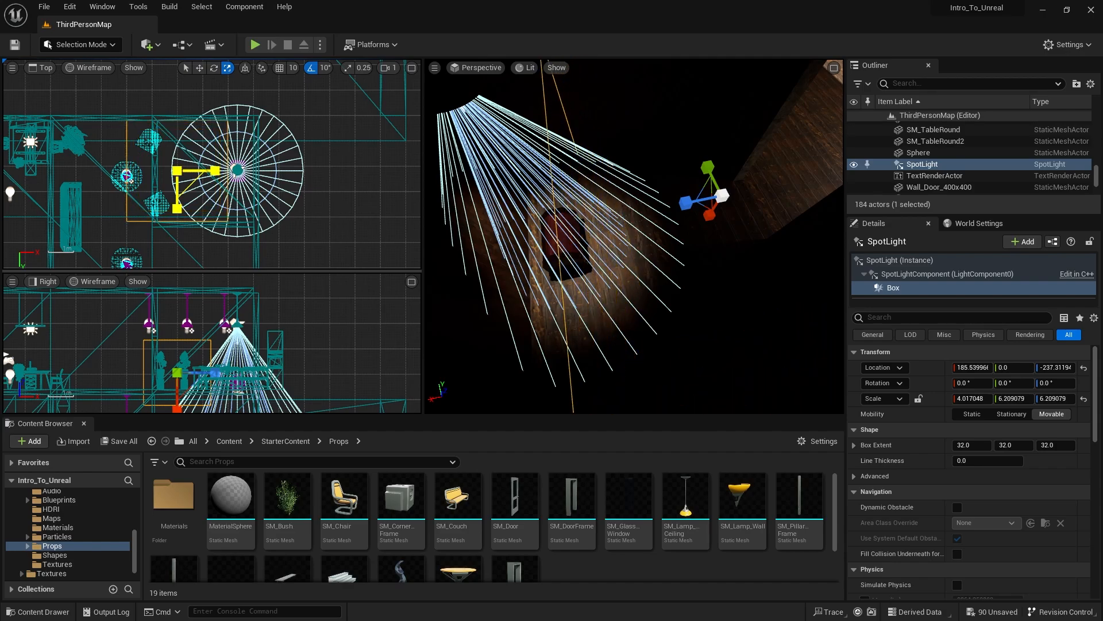
key("w")
left_click_drag(219, 169, 247, 170)
- Flatten the collision box's height by reducing its X scale to about 1.91
right_click_drag(598, 230, 721, 235)
key("r")
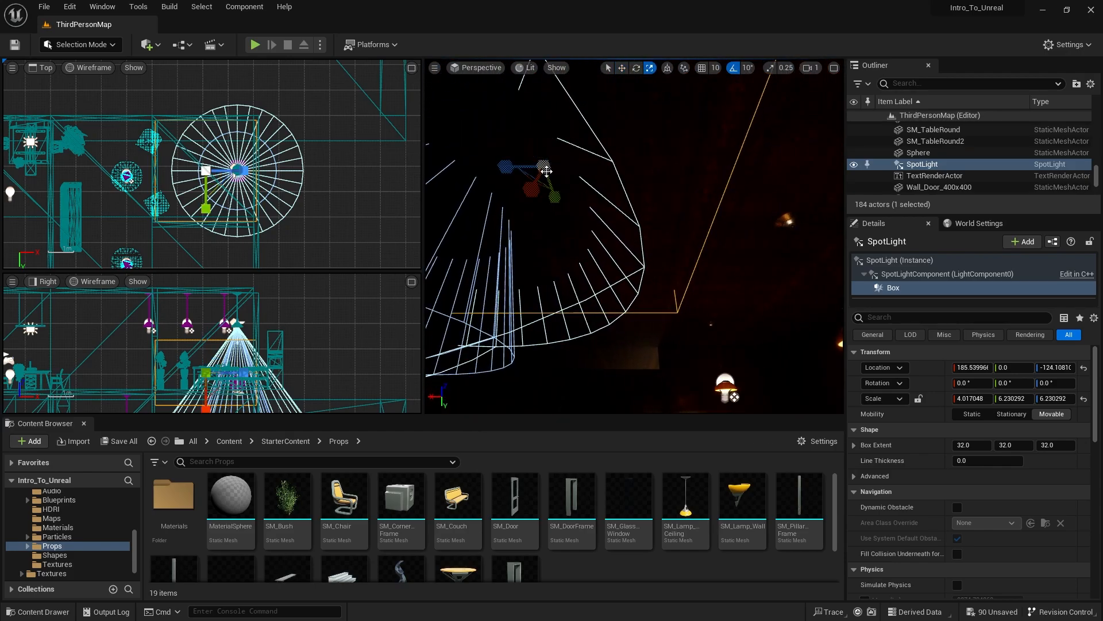
left_click_drag(532, 187, 514, 190)
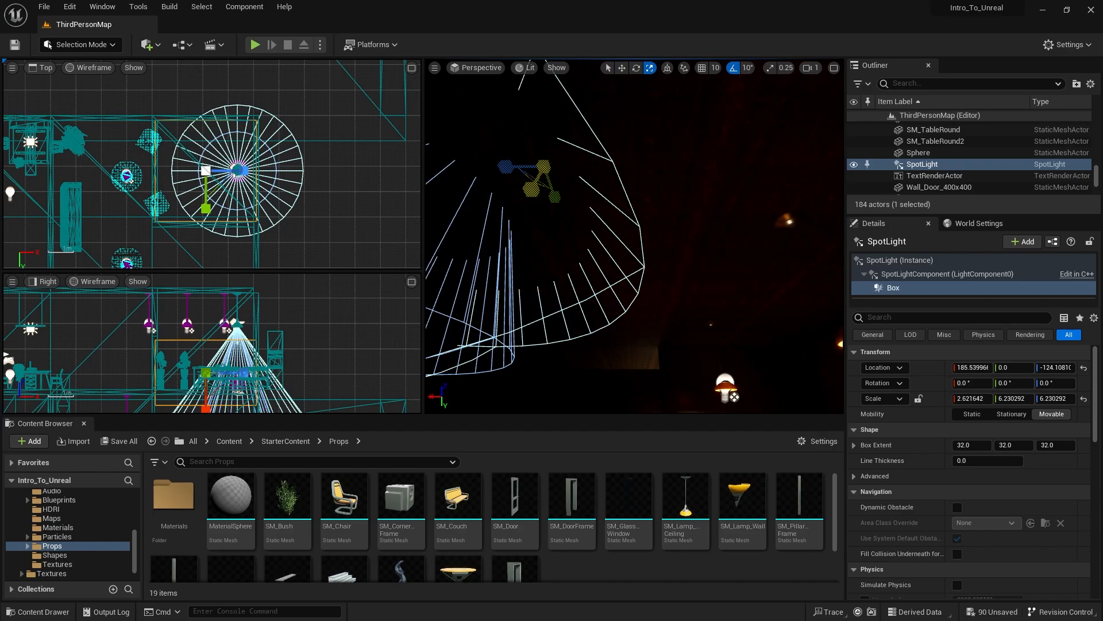
right_click_drag(545, 174, 547, 197)
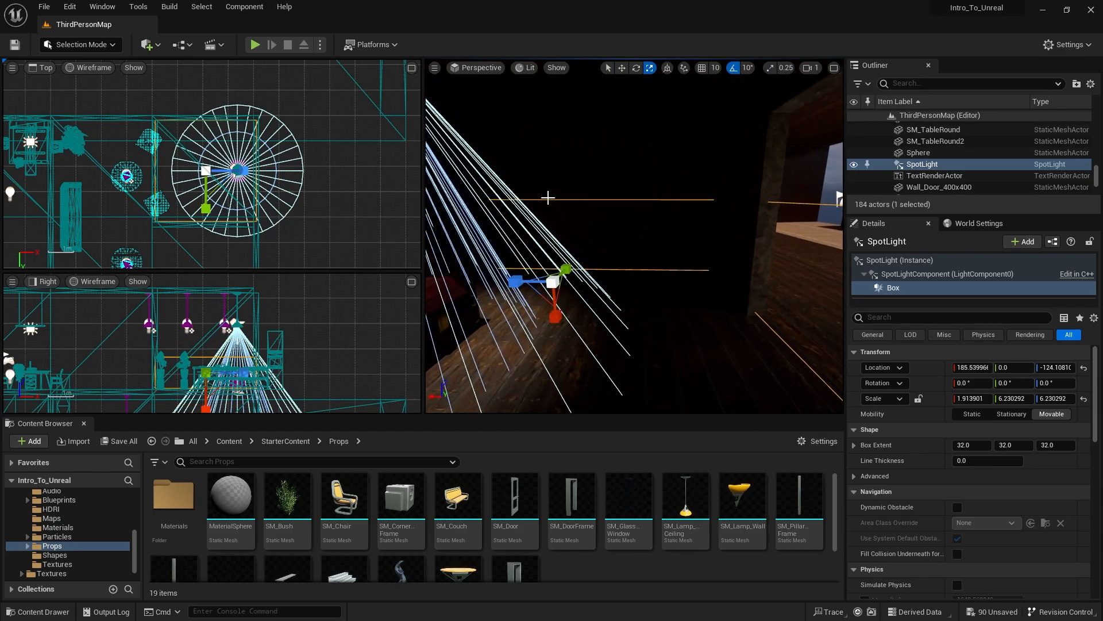
- Lower the collision box slightly and align it sideways with the room, at about X 192.8 and Y 2.5
key("w")
left_click_drag(552, 247, 559, 255)
right_click_drag(558, 256, 521, 261)
right_click_drag(666, 210, 667, 210)
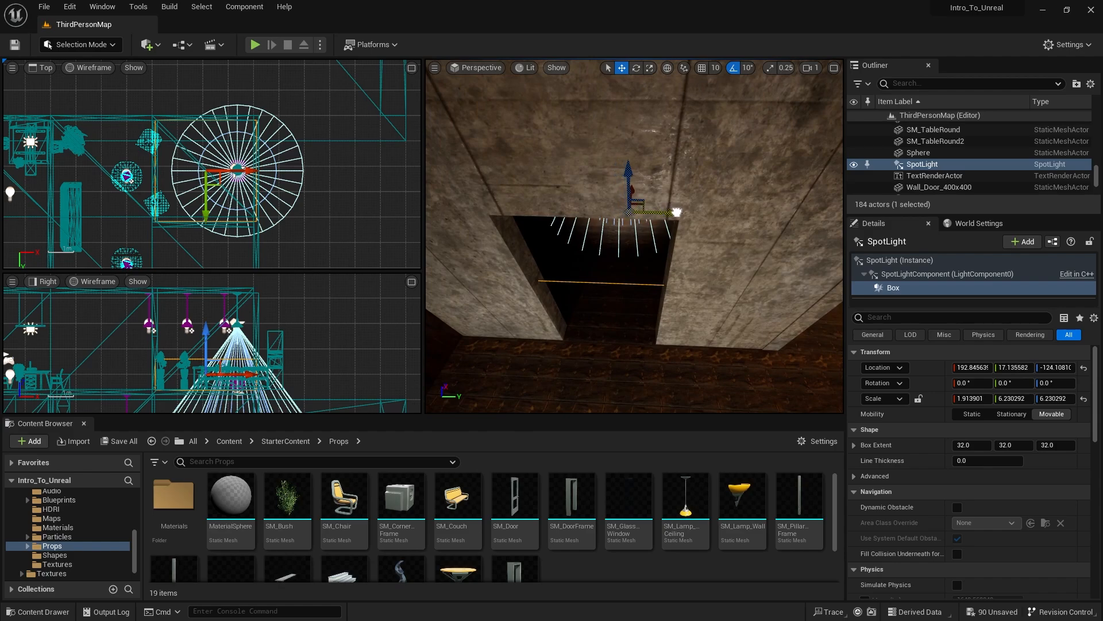
left_click_drag(677, 212, 676, 212)
left_click_drag(204, 199, 210, 206)
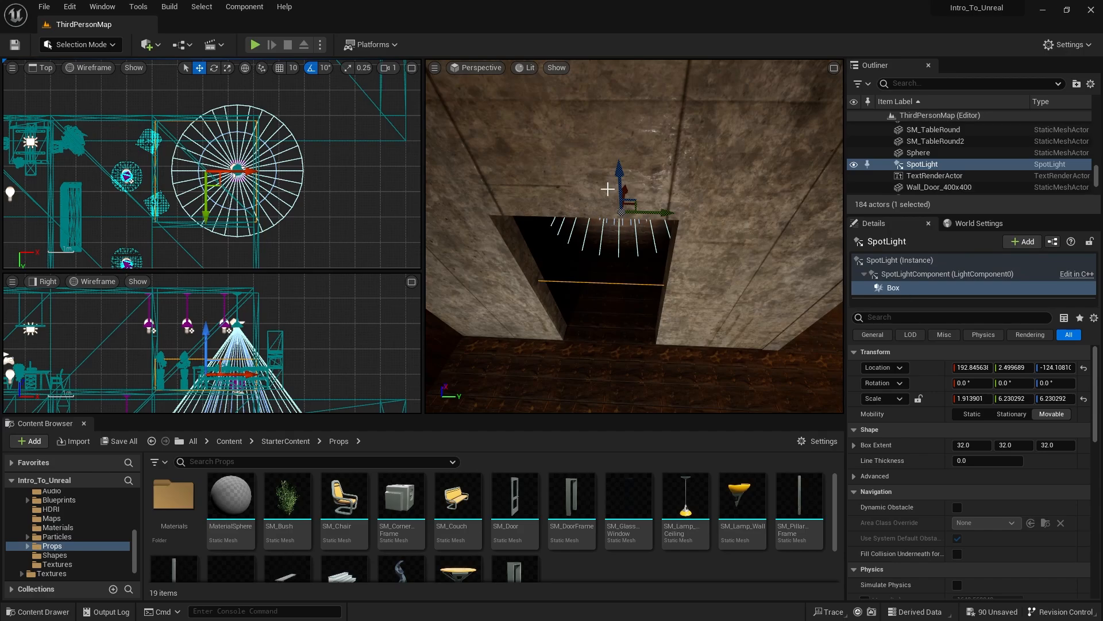
- Convert the spot light with its collision box into a new-subclass Blueprint named BP_Spotlight in the Assets/My_Imports folder
right_click_drag(650, 294, 682, 135)
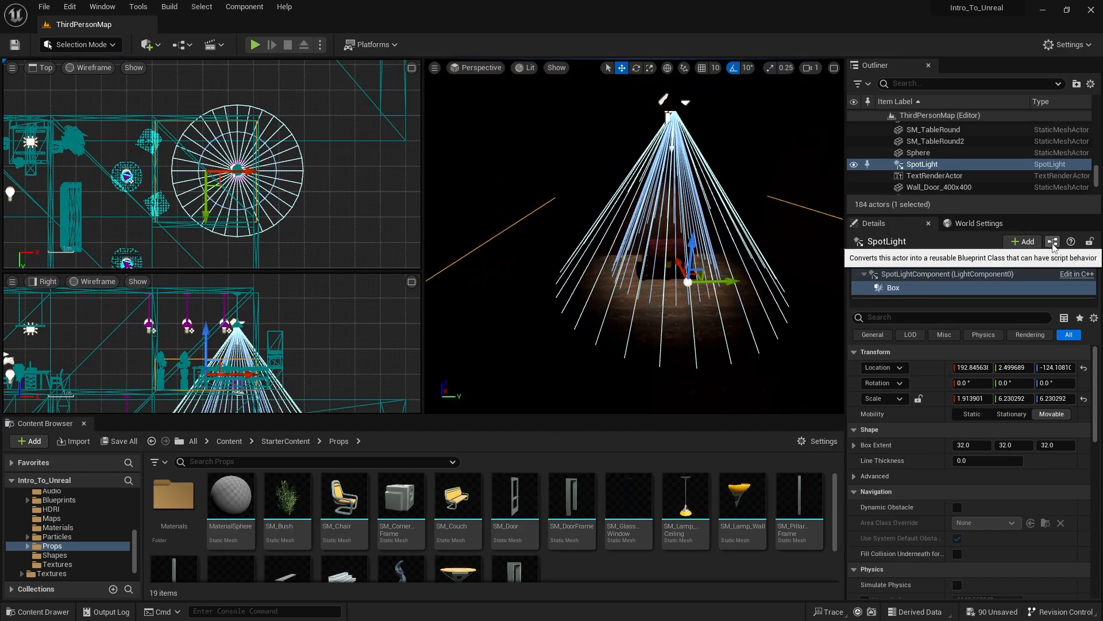
left_click(227, 441)
double_click(175, 496)
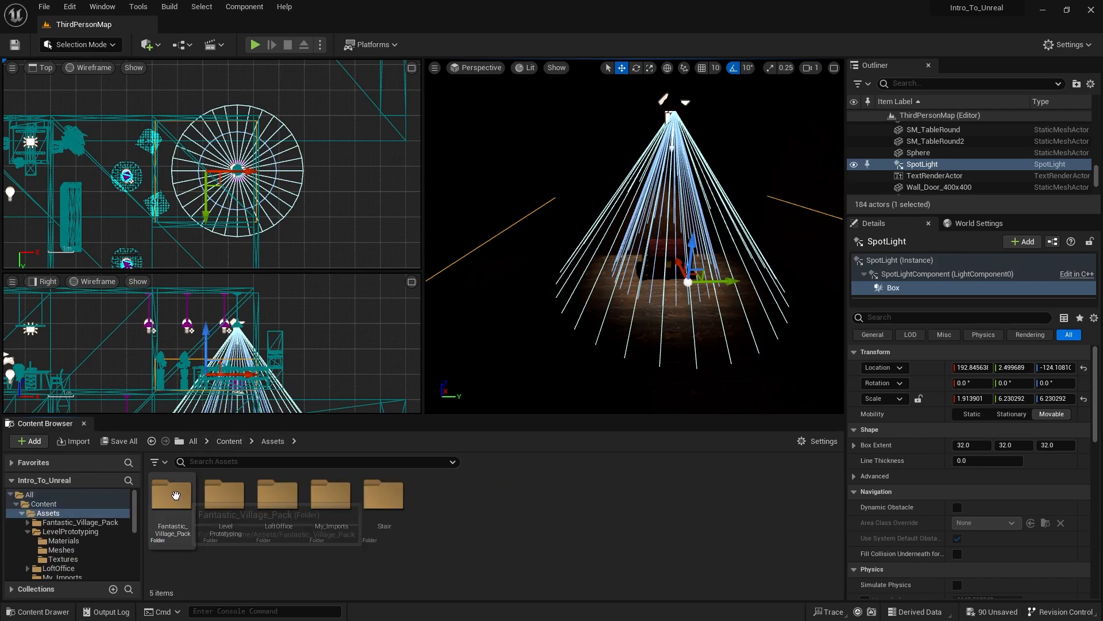
double_click(331, 495)
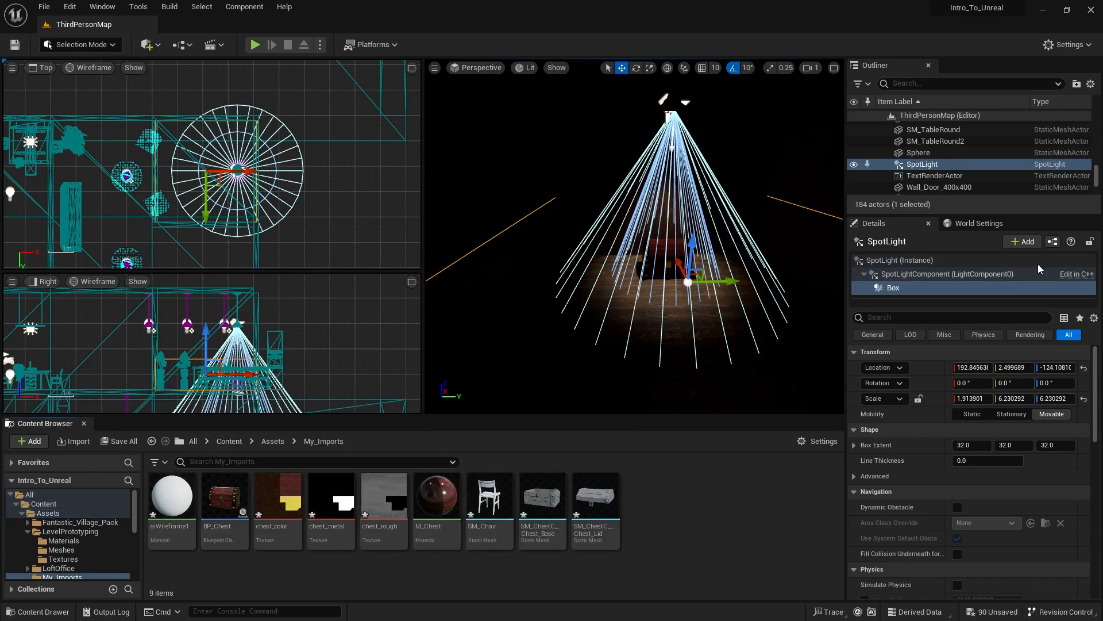
left_click(1052, 243)
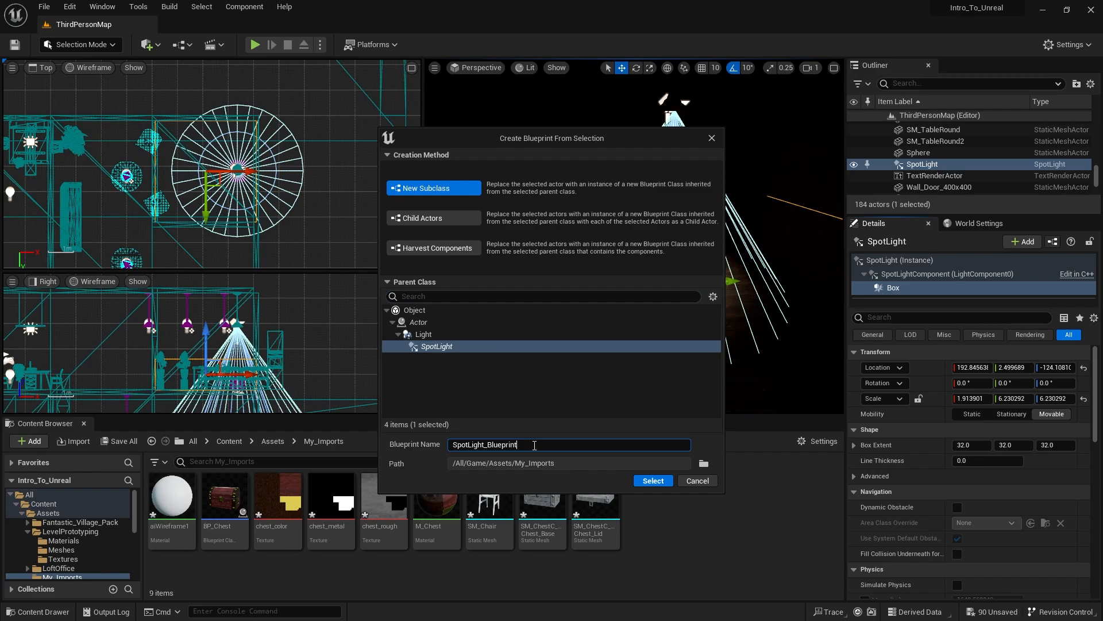
type("BP_Spotlight")
left_click(652, 481)
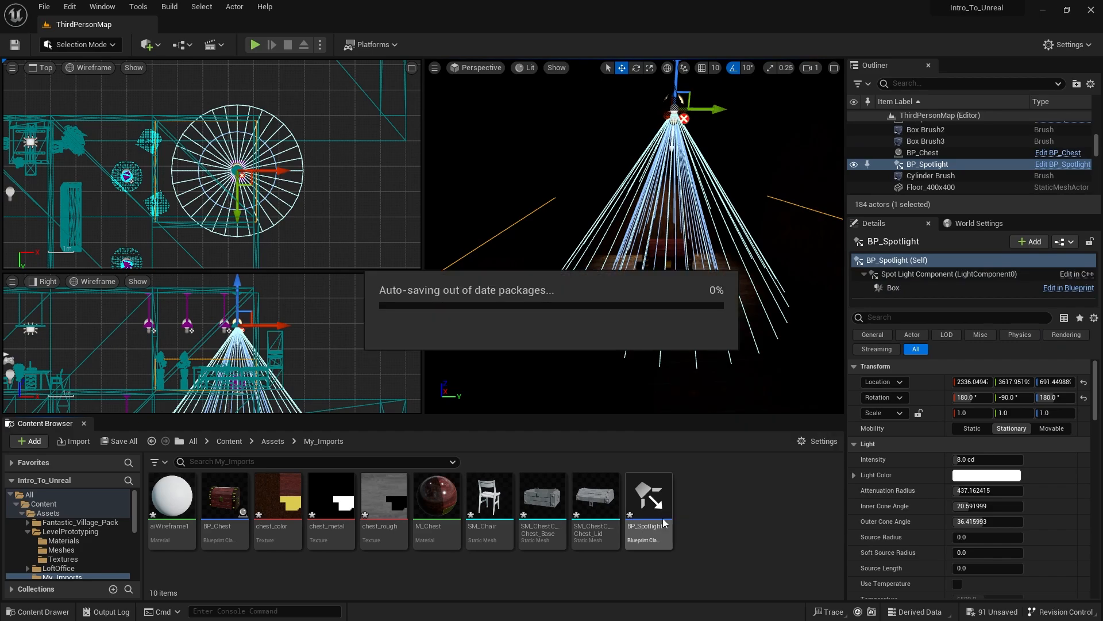
- Open the BP_Spotlight blueprint for editing and bring its light and collision box into view
left_click(658, 510)
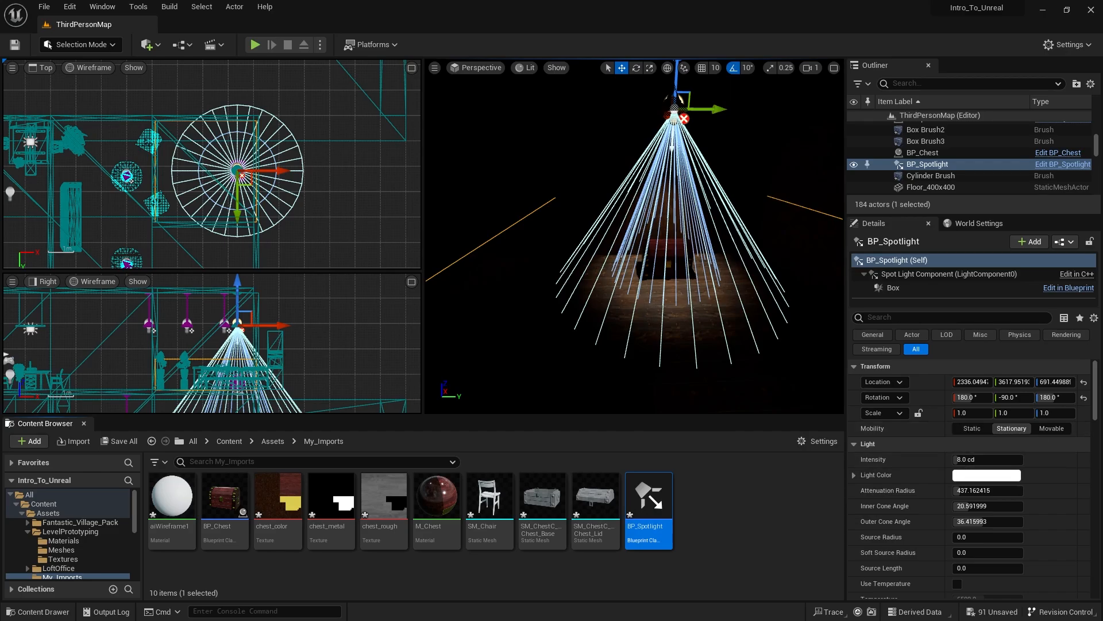
left_click_drag(1063, 615, 593, 1)
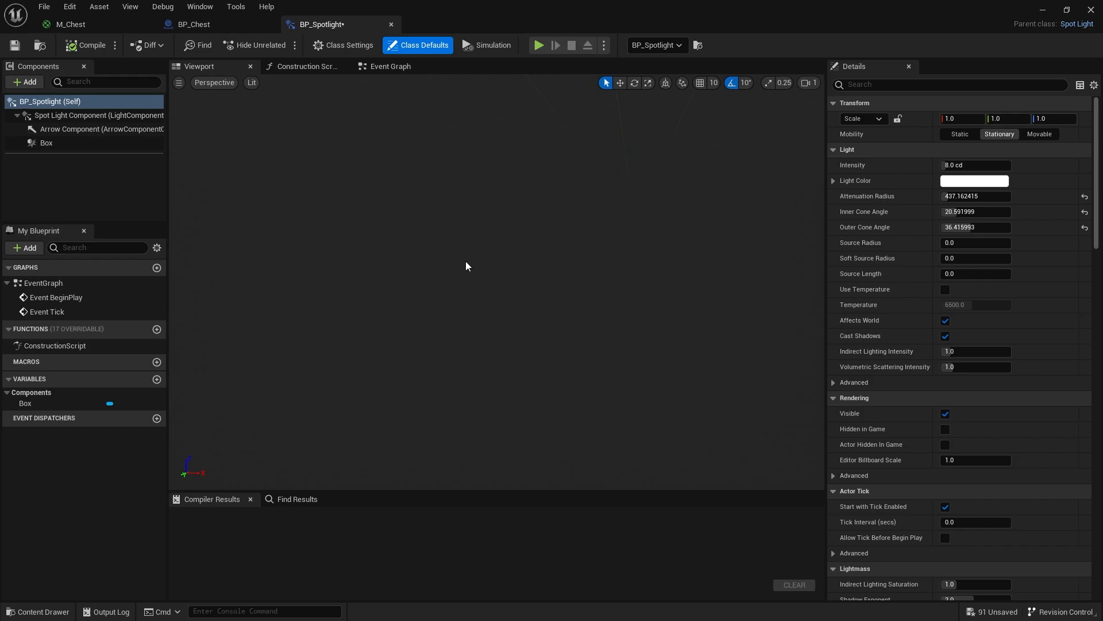
scroll(485, 228, "down", 3)
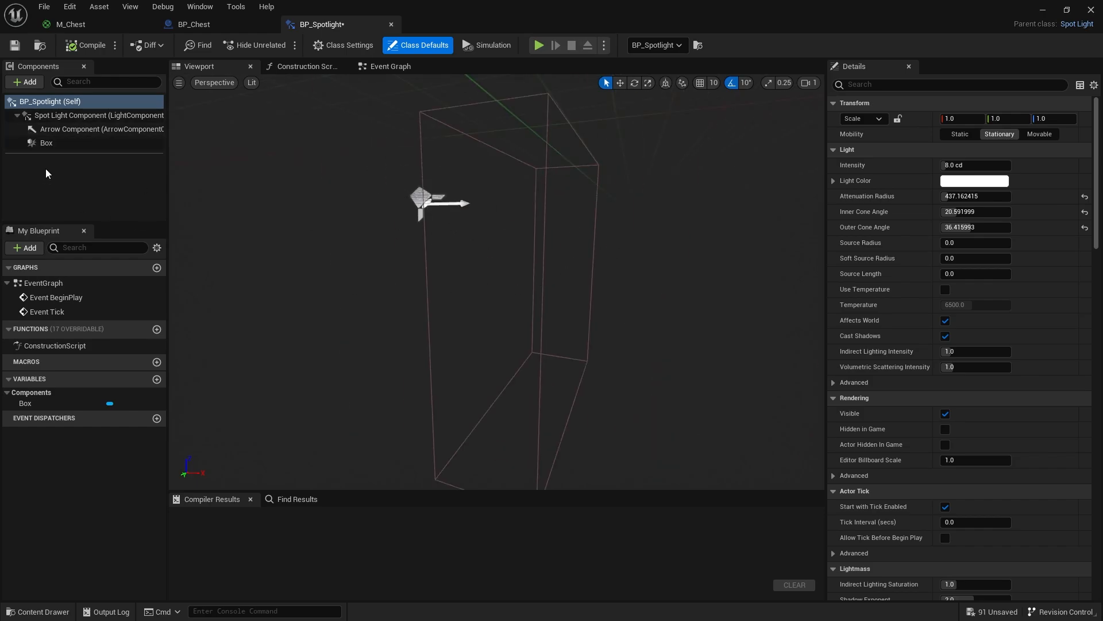
left_click_drag(663, 5, 801, 4)
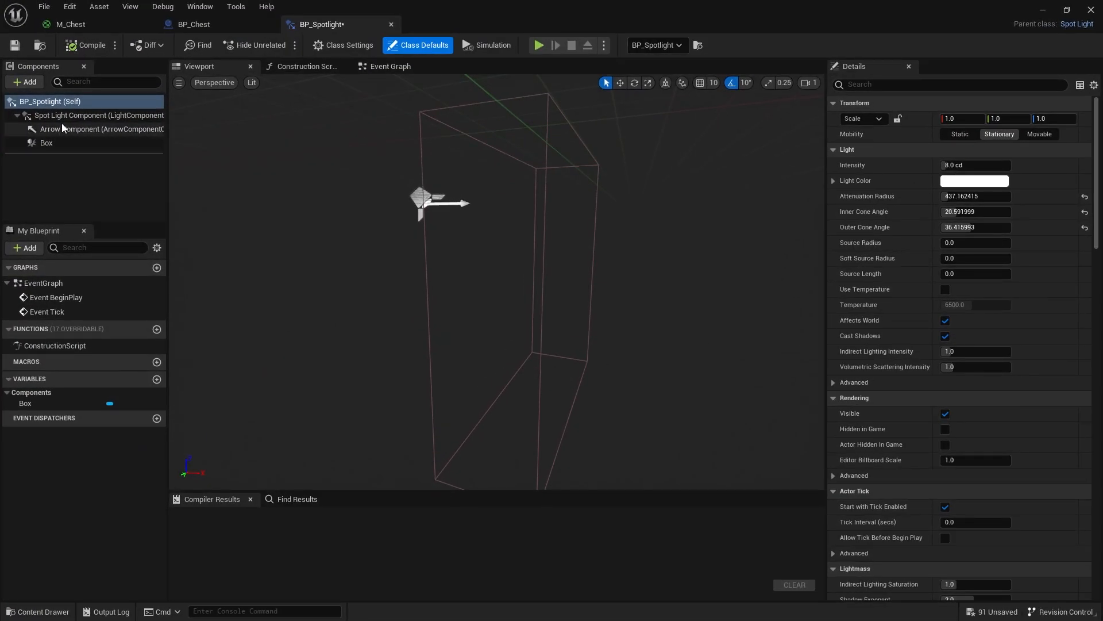
- Set the Spot Light Component's mobility to Static, and compile and save BP_Spotlight
left_click(64, 117)
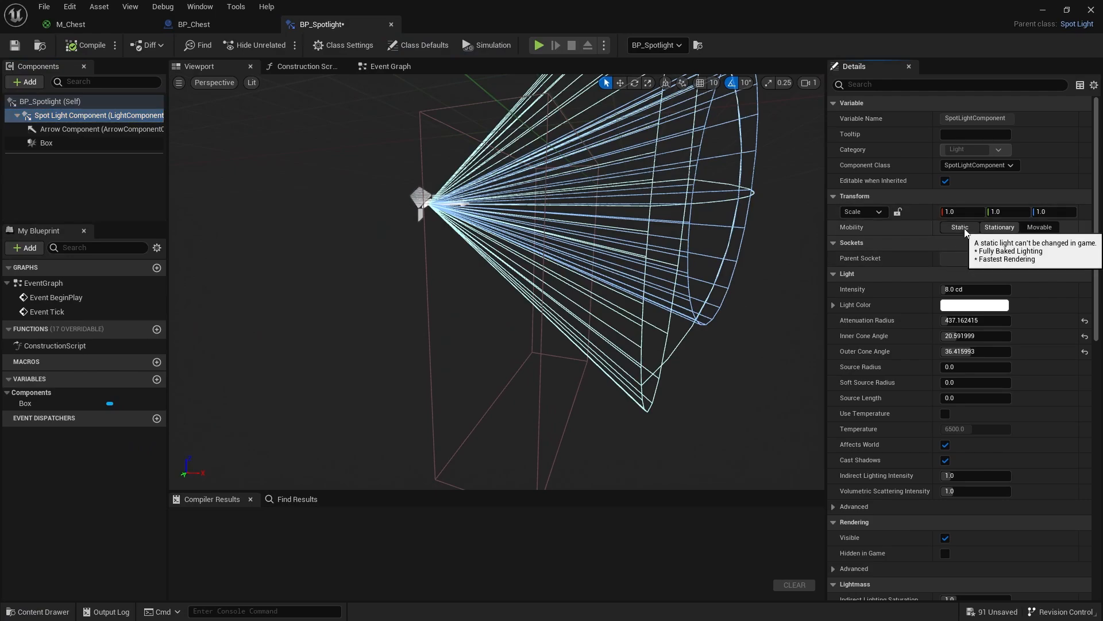
left_click(960, 228)
left_click(87, 44)
left_click(16, 51)
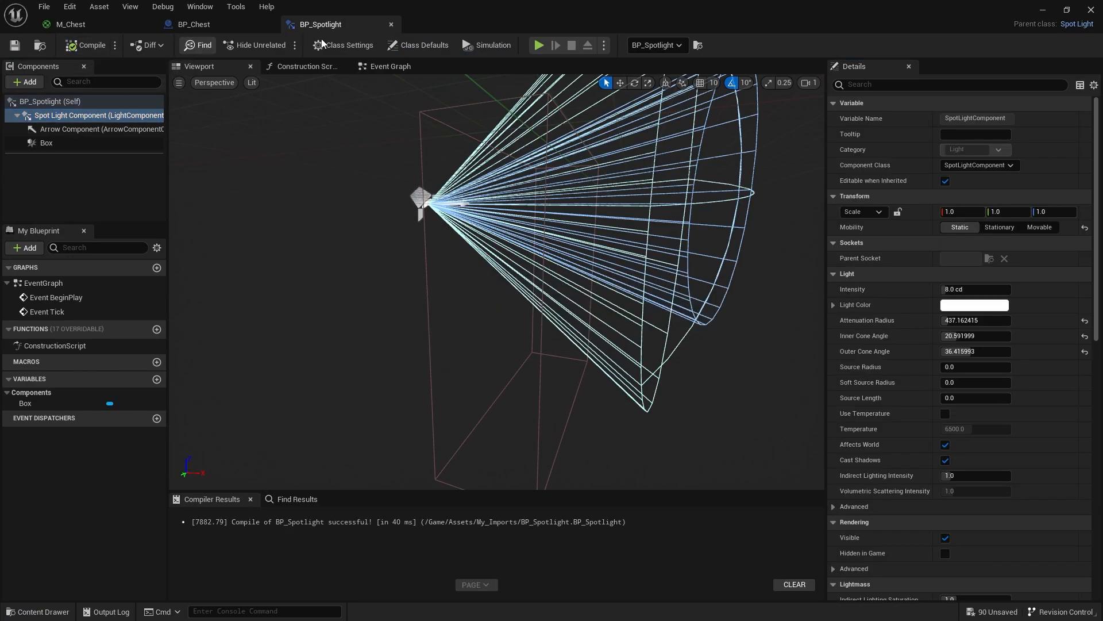
mouse_move(585, 15)
left_mouse_down()
mouse_move(590, 266)
mouse_move(566, 294)
mouse_move(599, 369)
mouse_move(598, 1)
left_mouse_up()
- Enable Hidden in Game for the Spot Light Component, and compile and save the blueprint
mouse_move(490, 245)
right_mouse_down()
mouse_move(503, 276)
mouse_move(490, 246)
right_mouse_up()
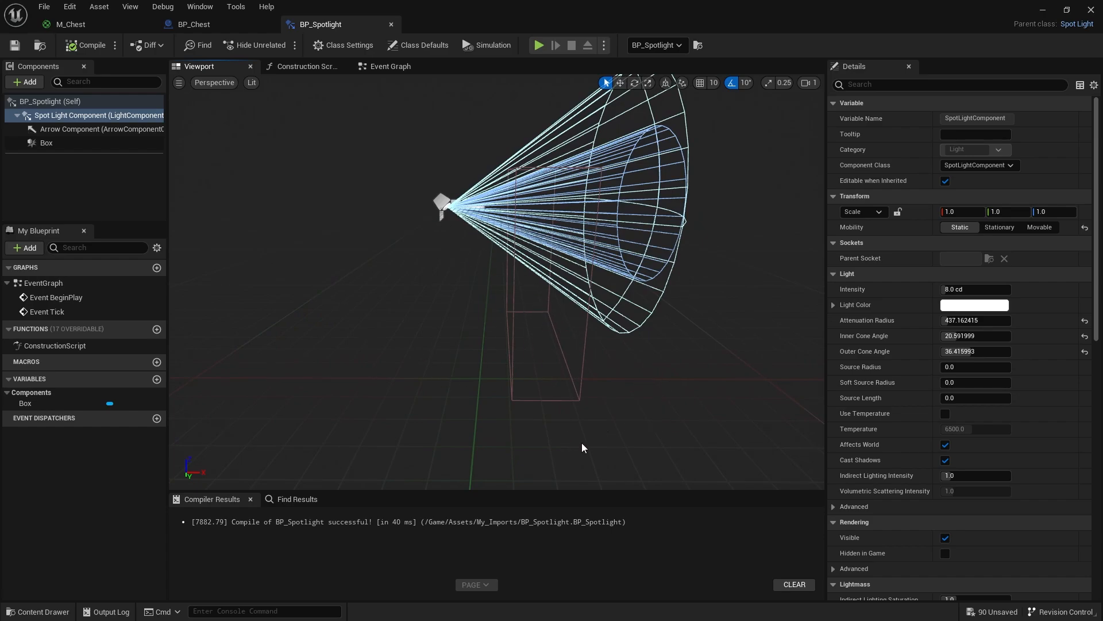
left_click(64, 118)
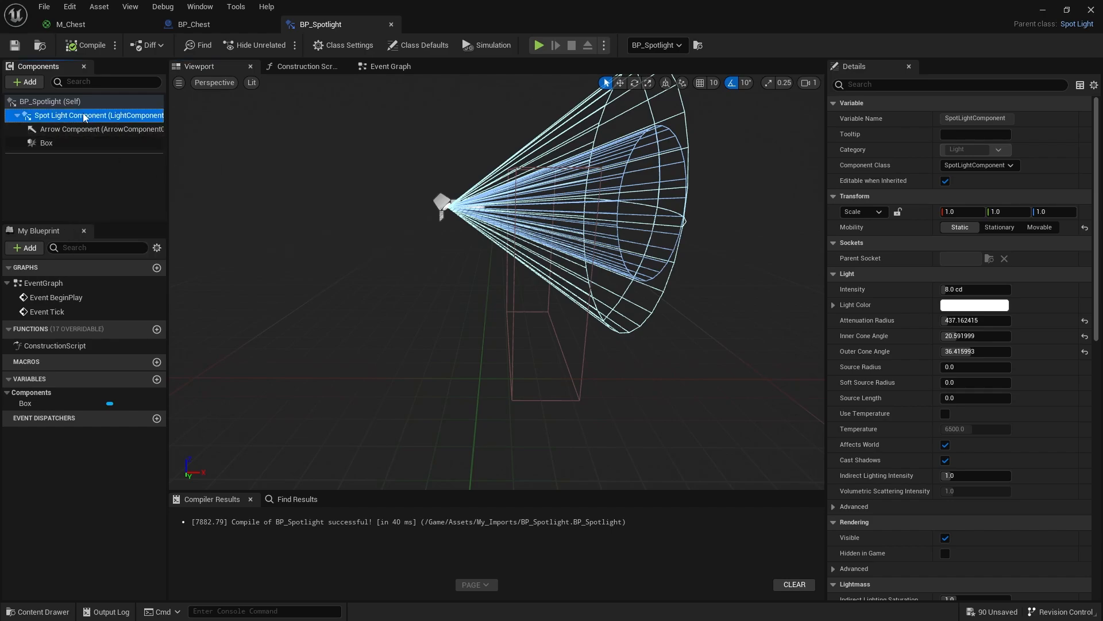
scroll(1058, 359, "down", 8)
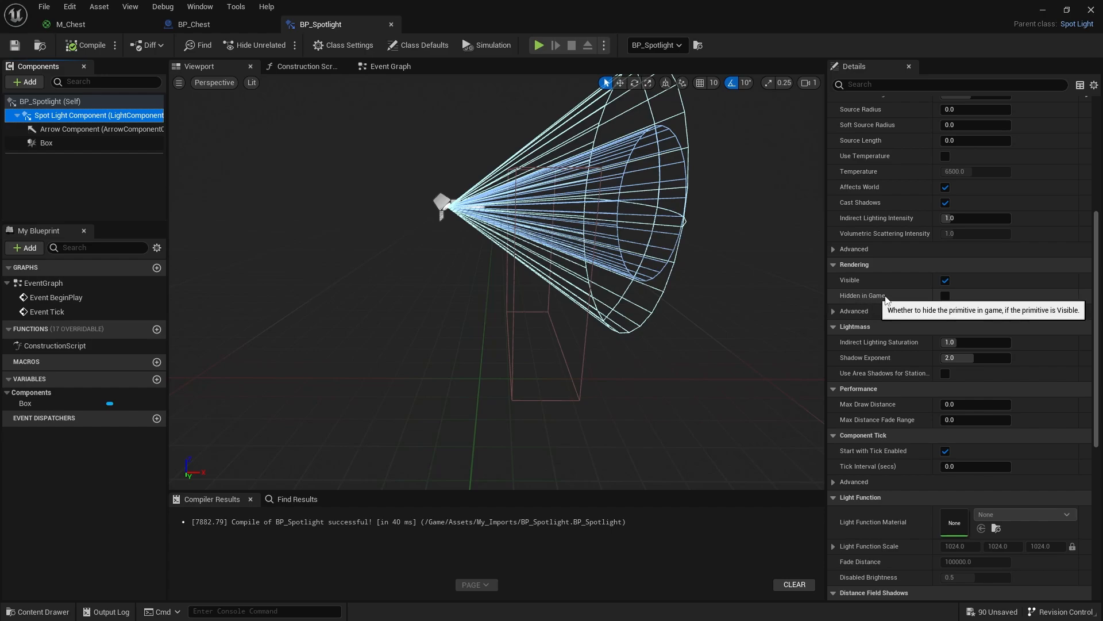
left_click(946, 297)
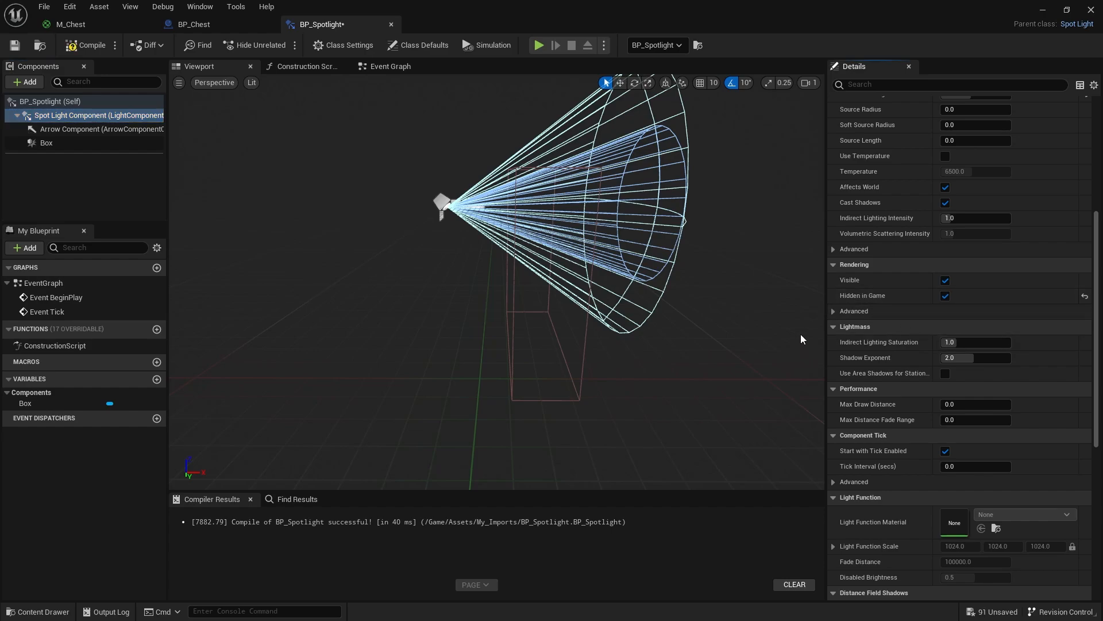
left_click(81, 45)
left_click(15, 45)
- Play the level and walk the character into the dark room to check how the spot light behaves
left_click_drag(525, 20, 484, 407)
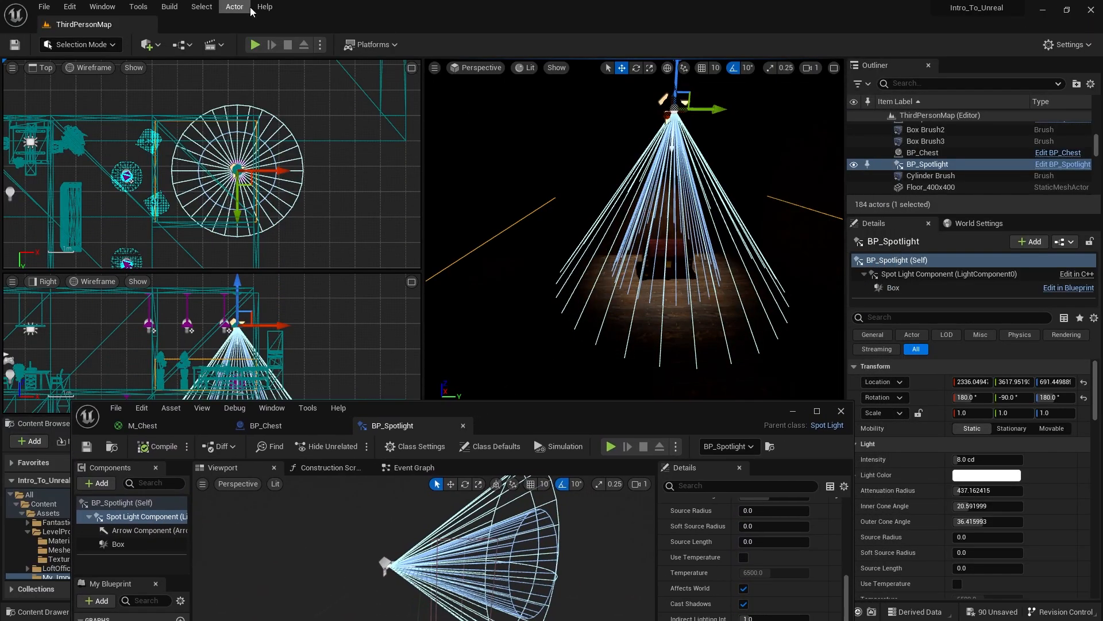
left_click(254, 46)
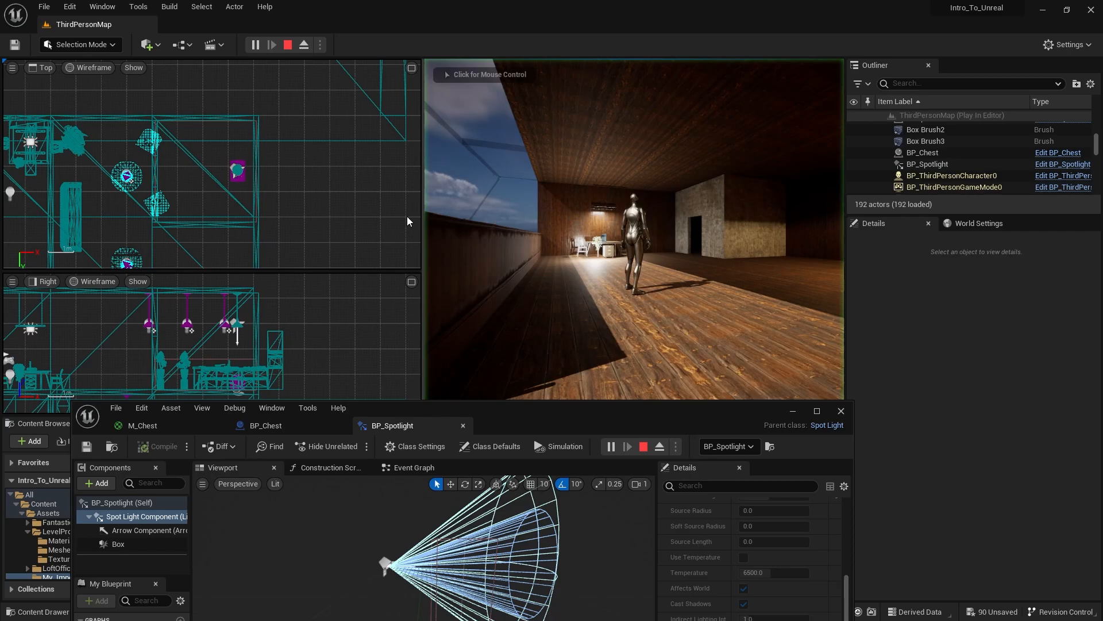
left_click_drag(424, 219, 186, 218)
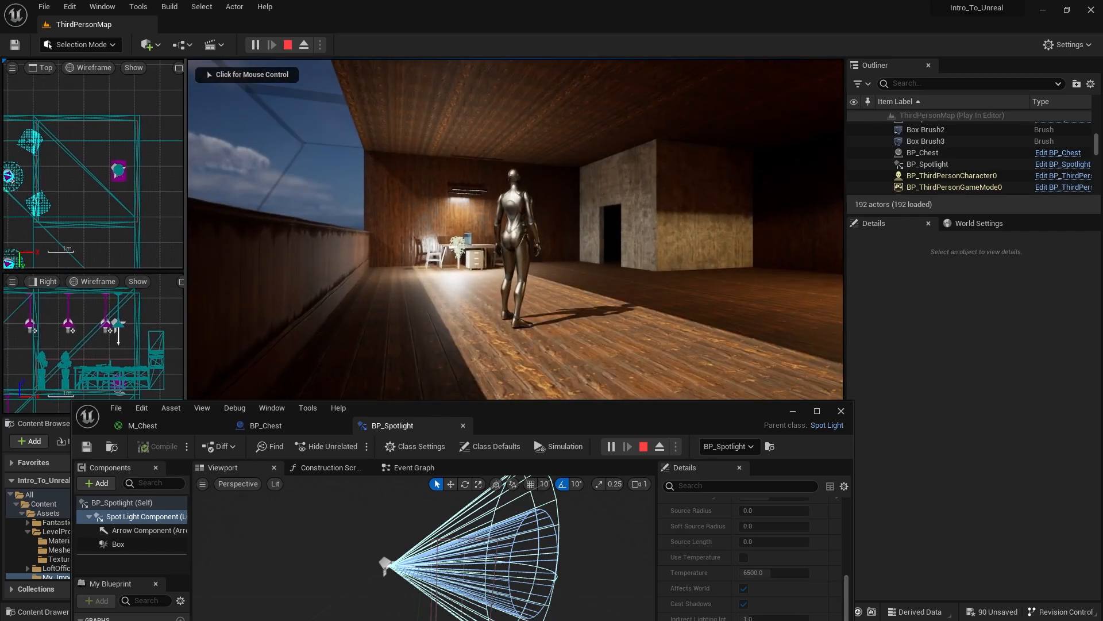
left_click(345, 222)
key("w")
key("w")
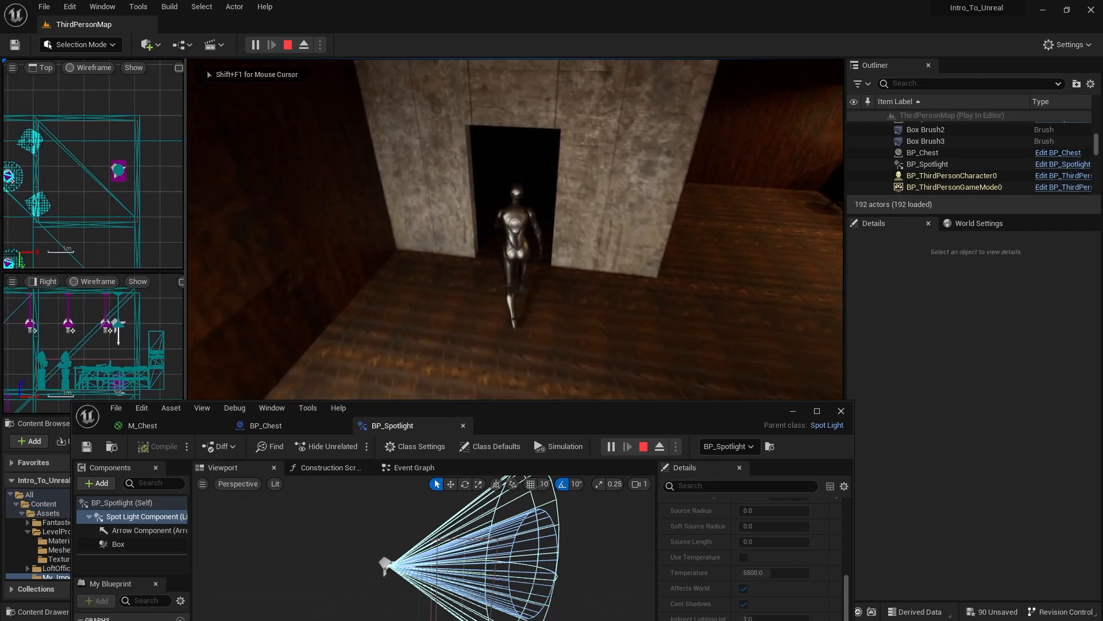
key("a")
key("s")
key("w")
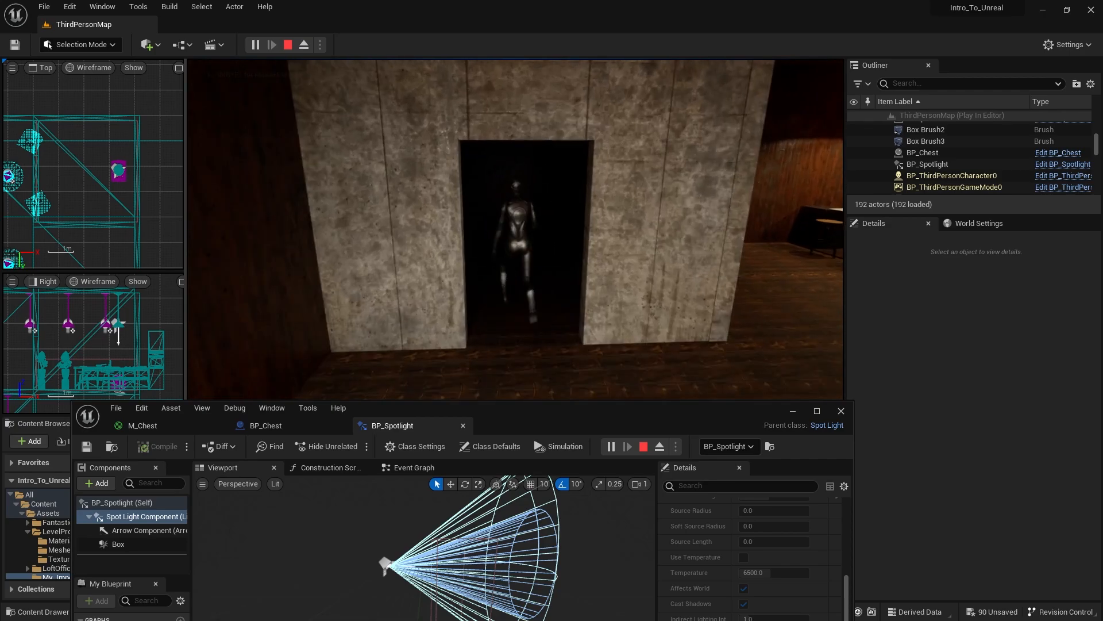
key("s")
key("w")
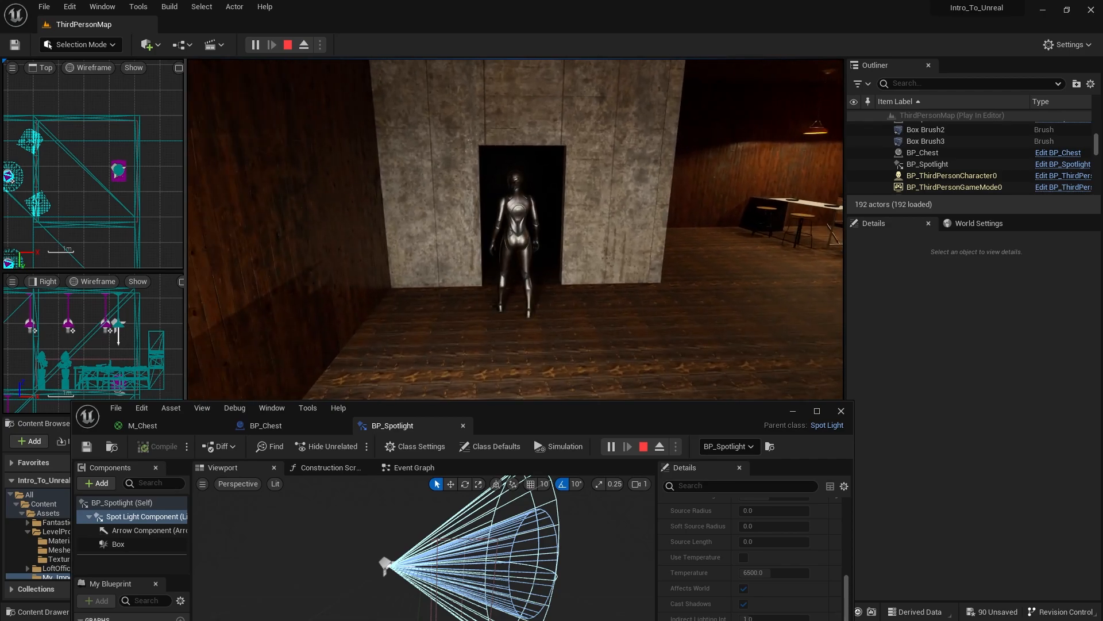
key("Escape")
- Open BP_Spotlight's Event Graph, comparing it with the M_Chest material graph
double_click(535, 410)
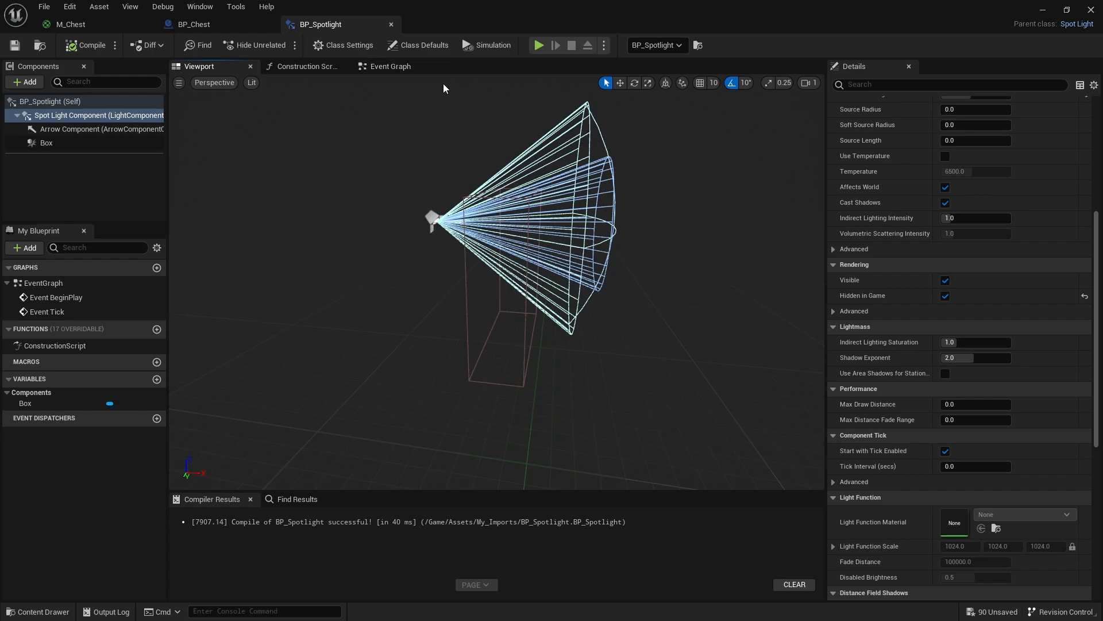
left_click(412, 67)
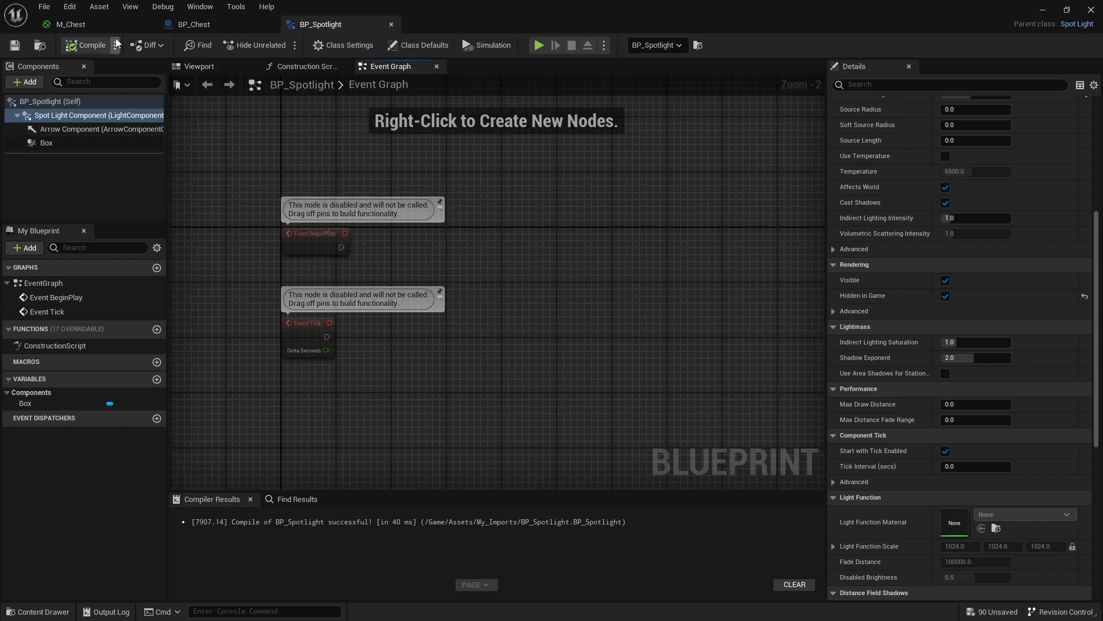
left_click(71, 24)
right_click_drag(731, 245, 897, 309)
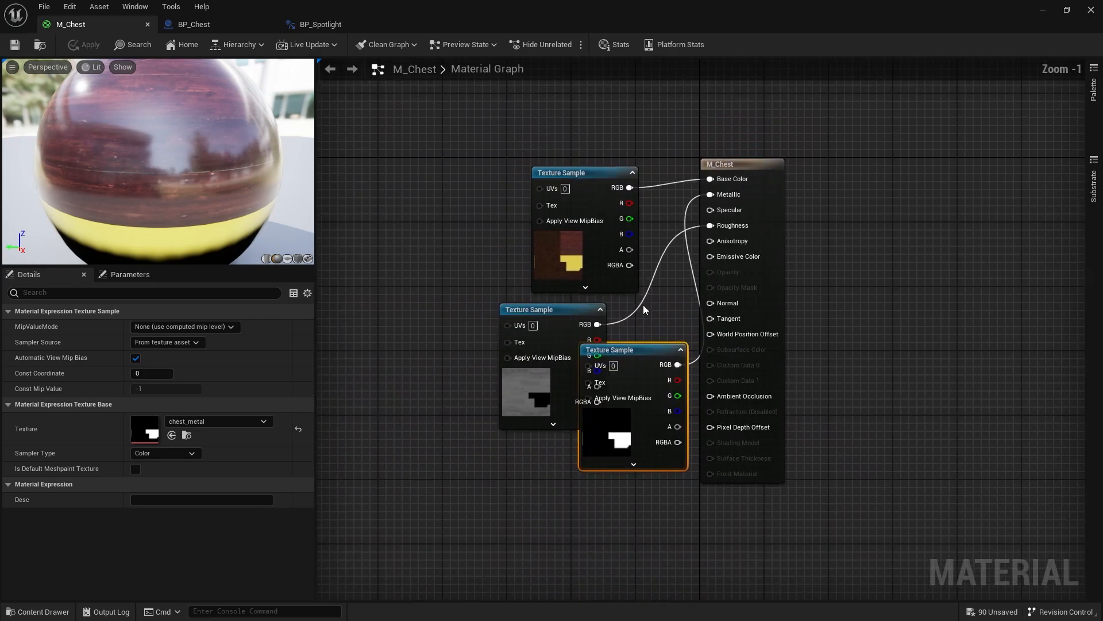
left_click(298, 23)
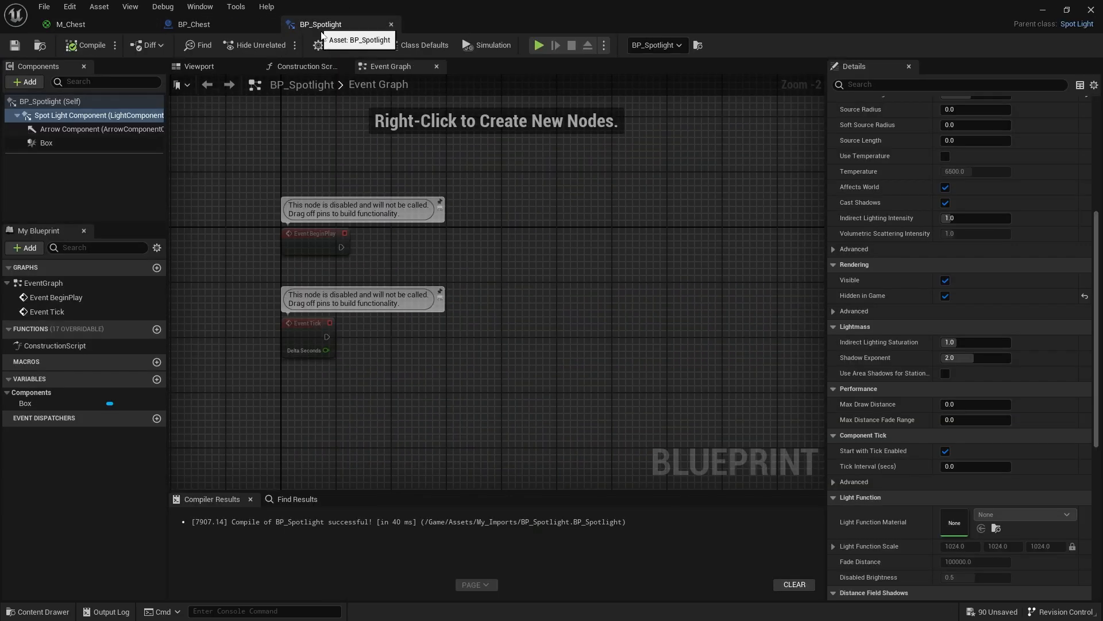
- Delete the default Event BeginPlay and Event Tick nodes from BP_Spotlight's Event Graph
scroll(544, 290, "down", 1)
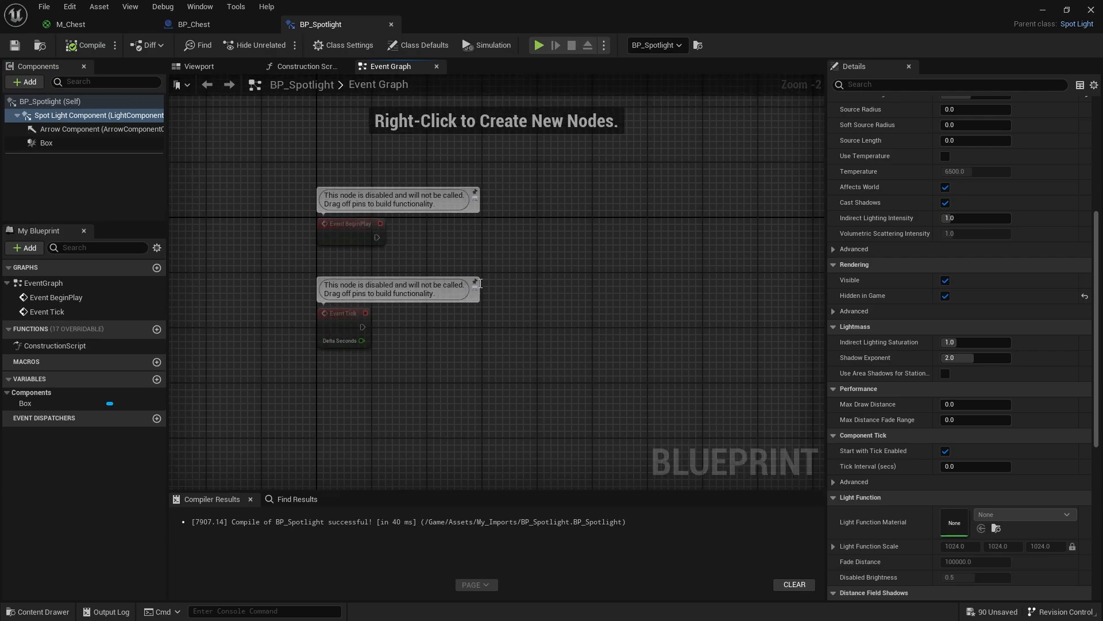
right_click(568, 337)
left_click(654, 322)
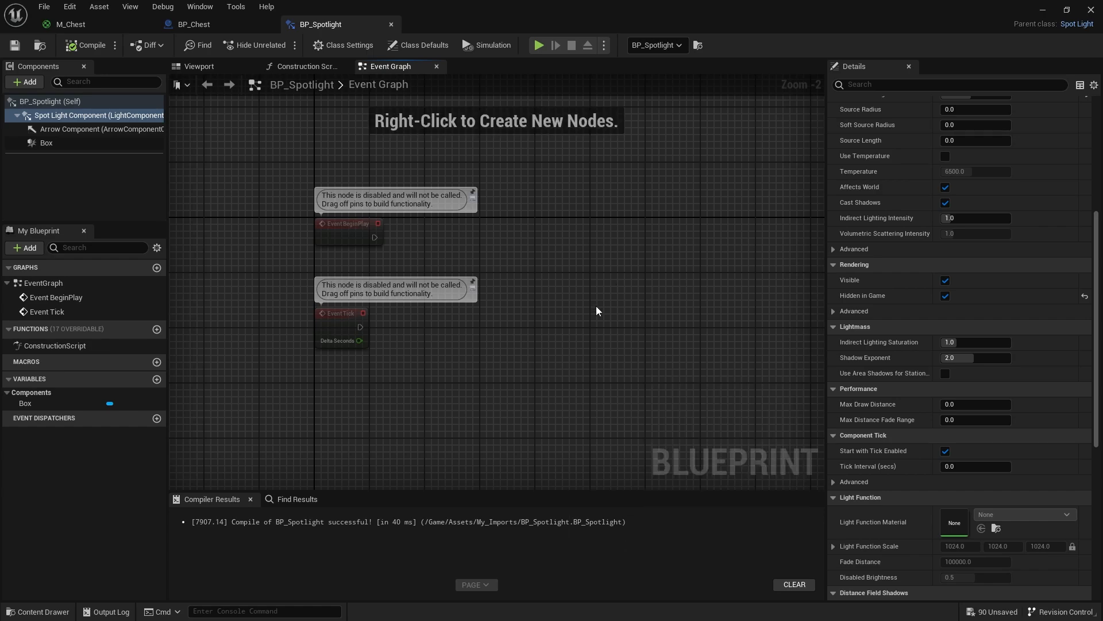
right_click_drag(598, 348, 550, 319)
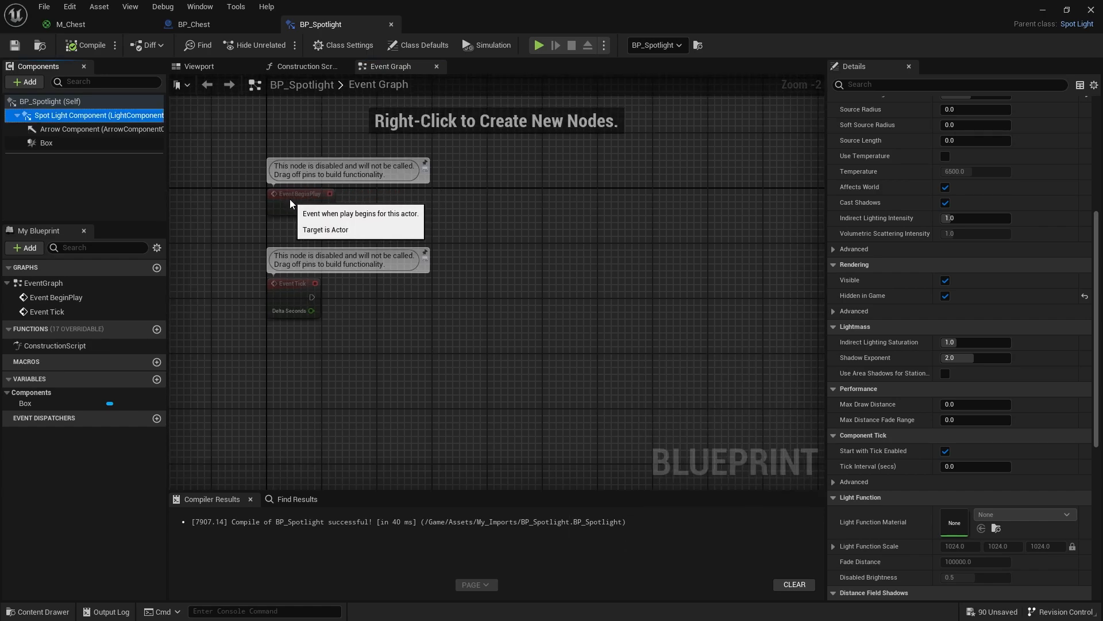
left_click_drag(290, 200, 293, 188)
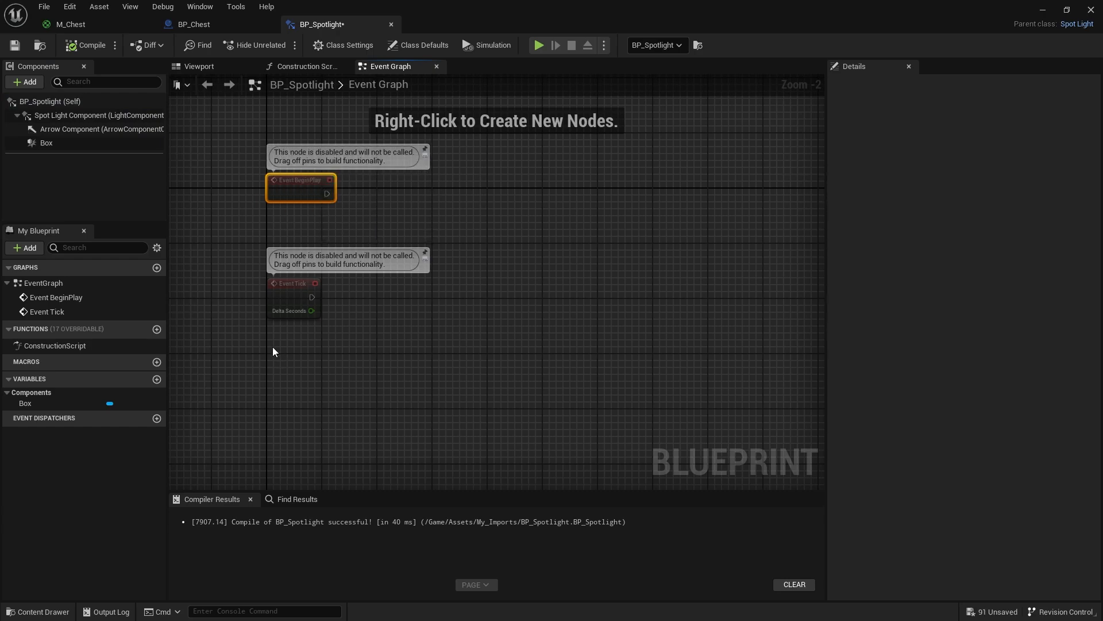
left_click_drag(284, 296, 278, 241)
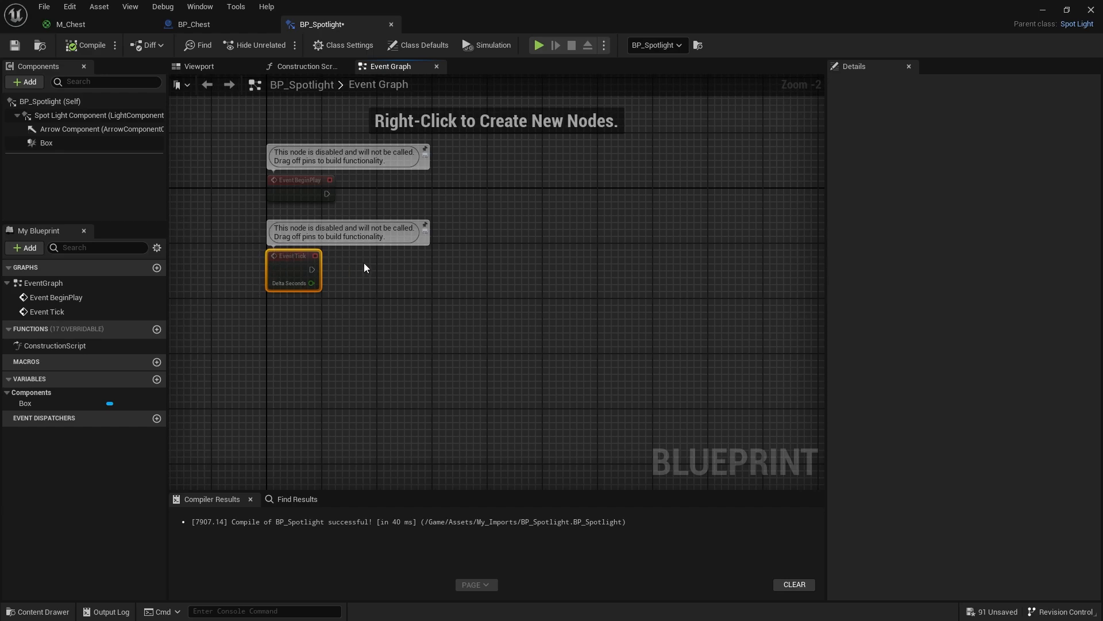
left_click_drag(469, 309, 240, 134)
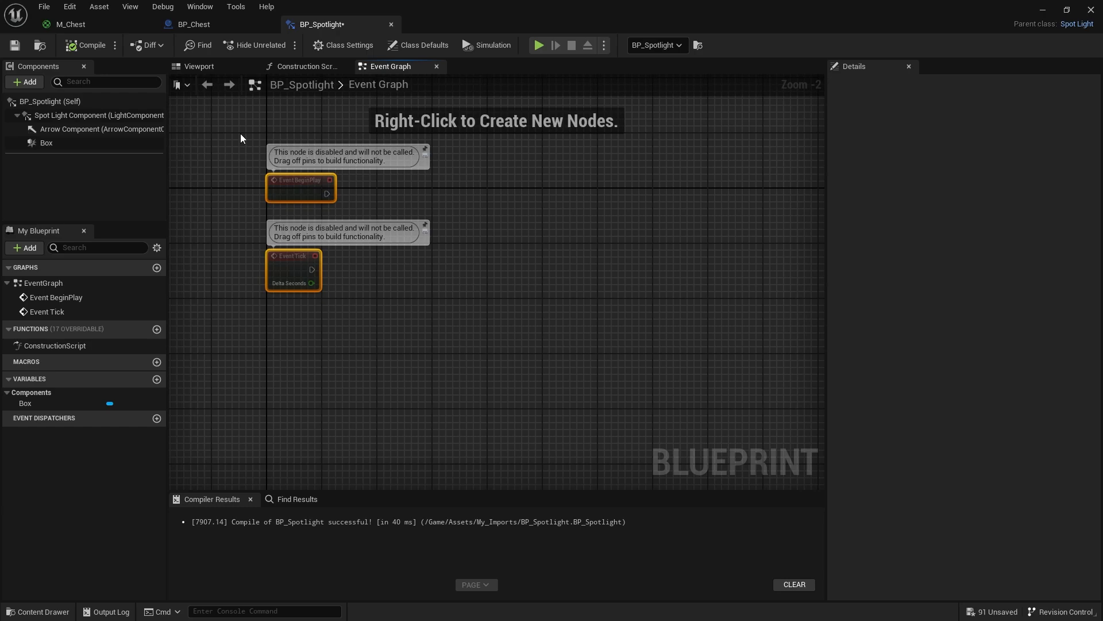
key("Delete")
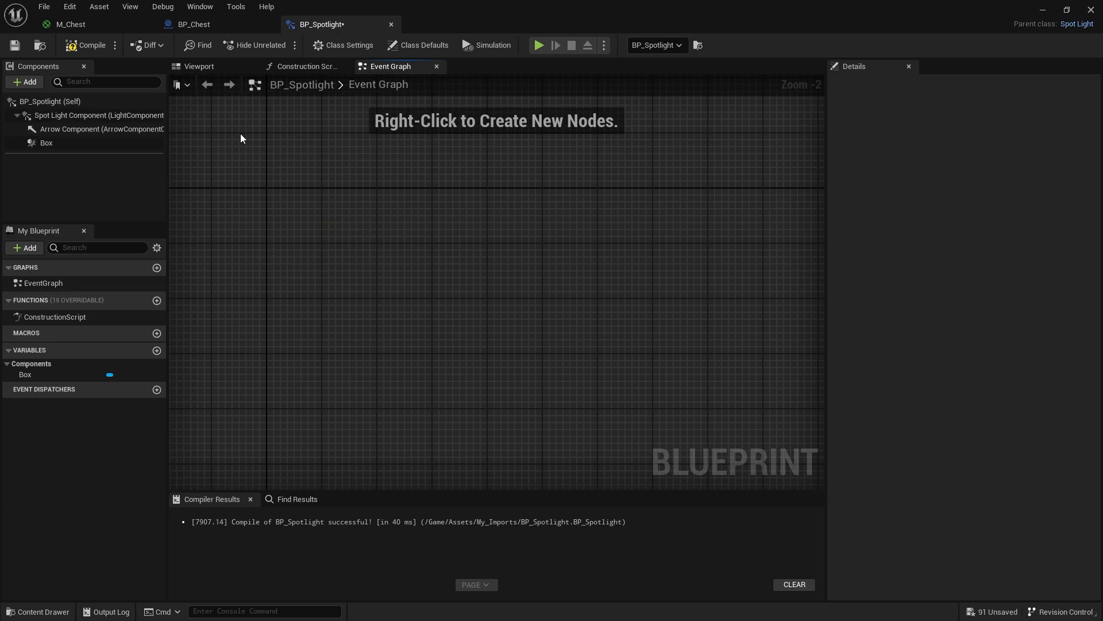
- Add On Component Begin Overlap and On Component End Overlap events for the Box collision and space the two nodes apart
left_click(75, 143)
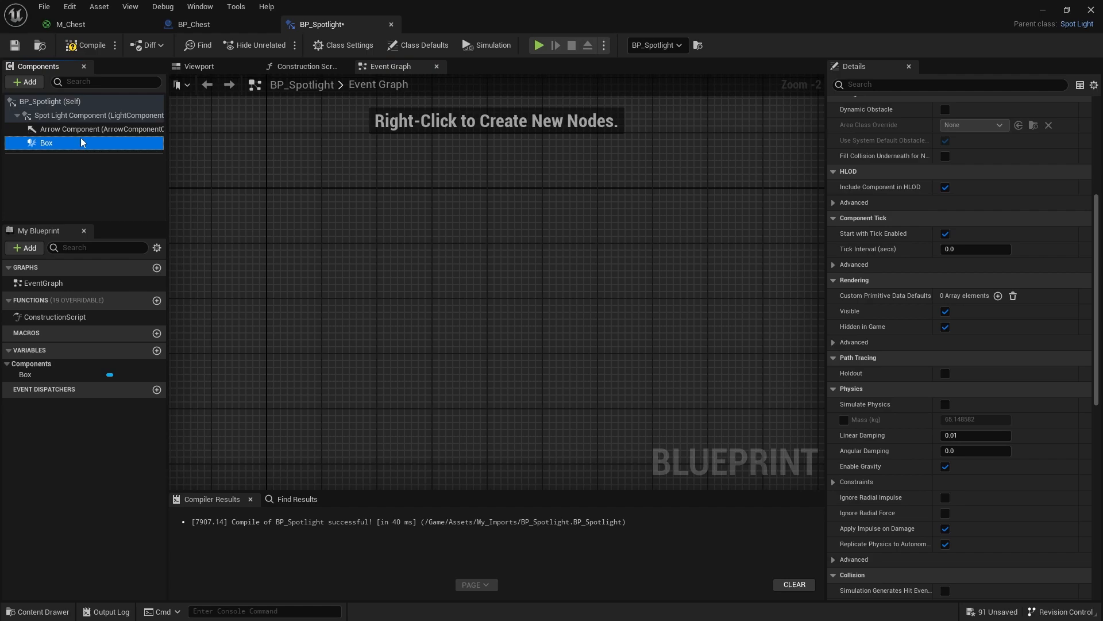
right_click(47, 147)
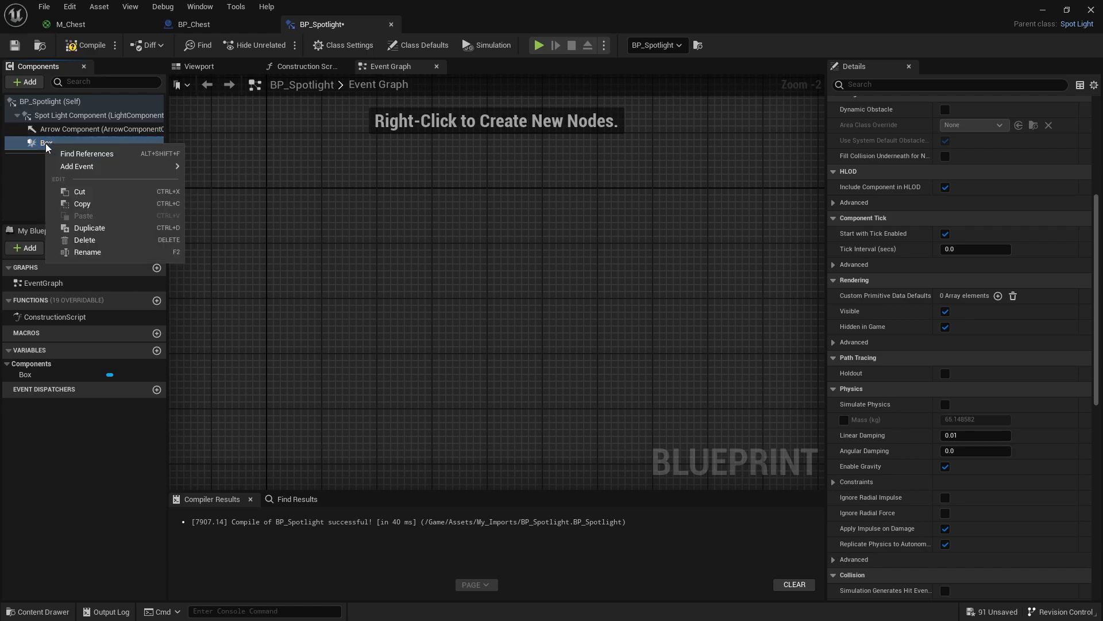
mouse_move(78, 167)
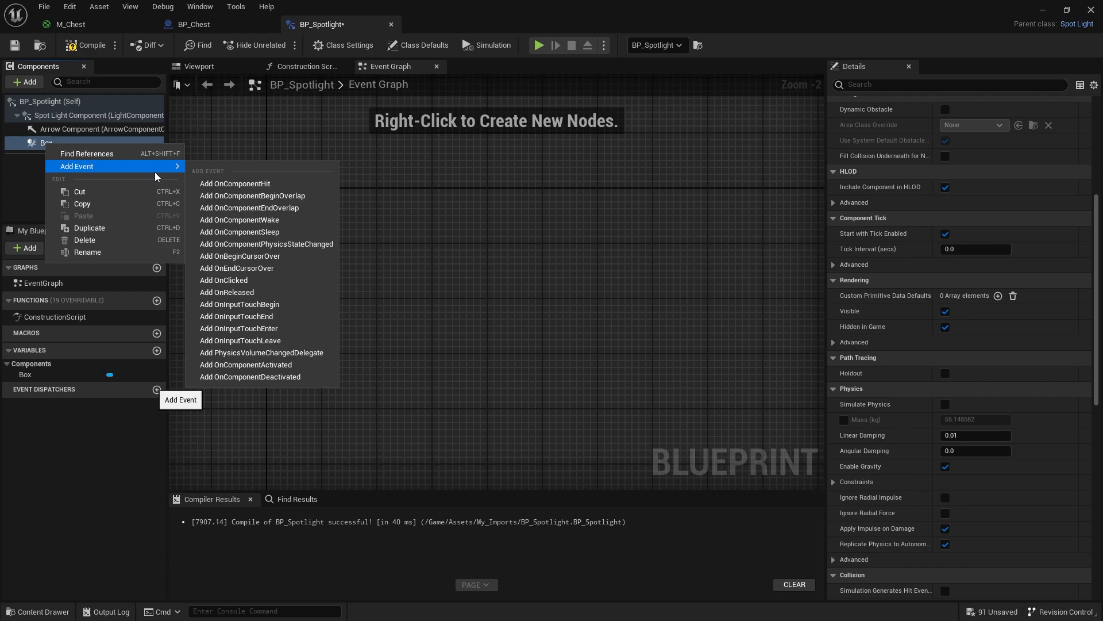
left_click(283, 196)
right_click(94, 143)
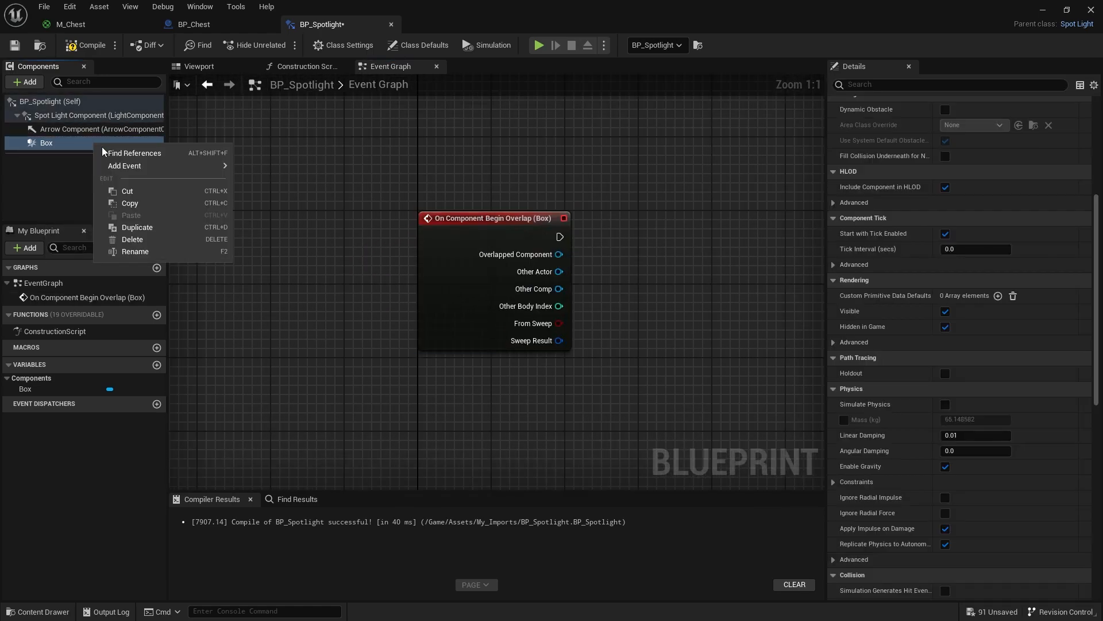
mouse_move(132, 166)
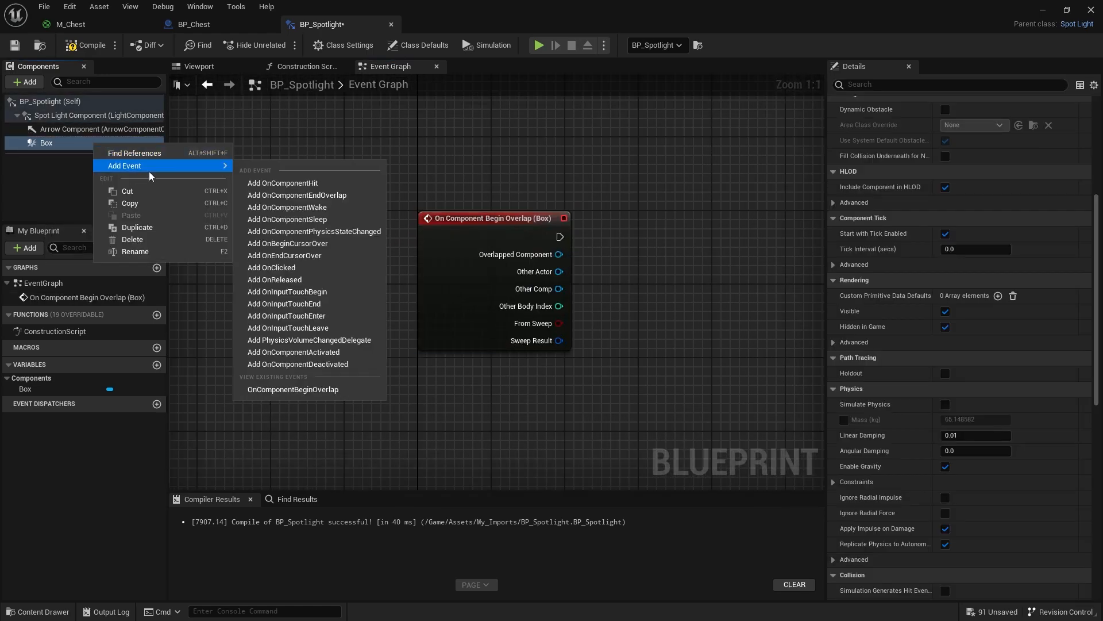
left_click(301, 196)
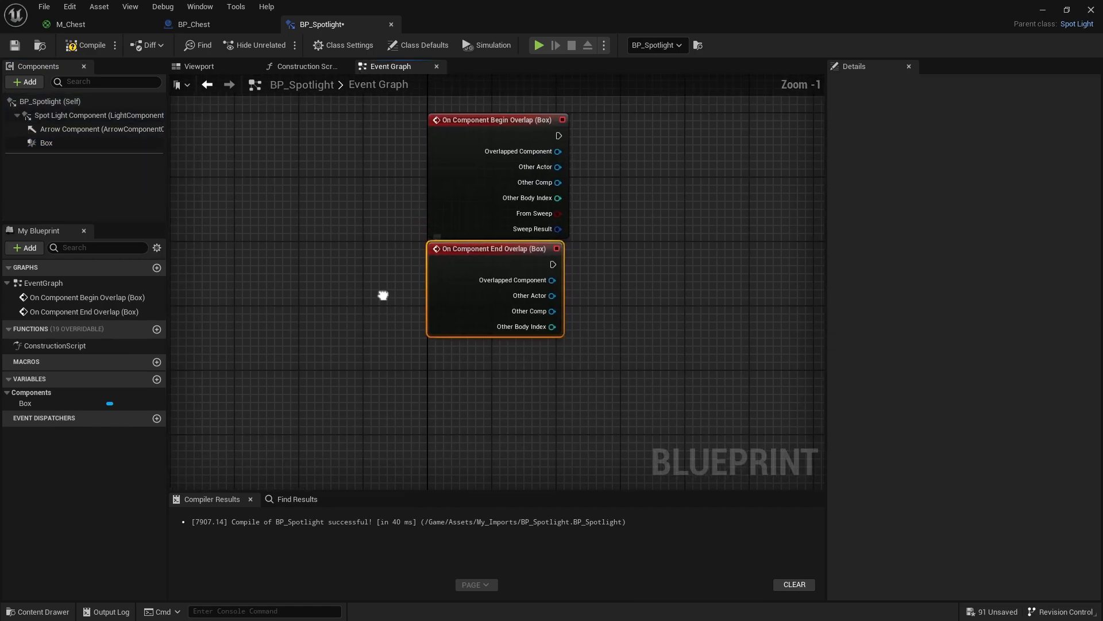
right_click_drag(383, 295, 269, 331)
left_click(368, 173)
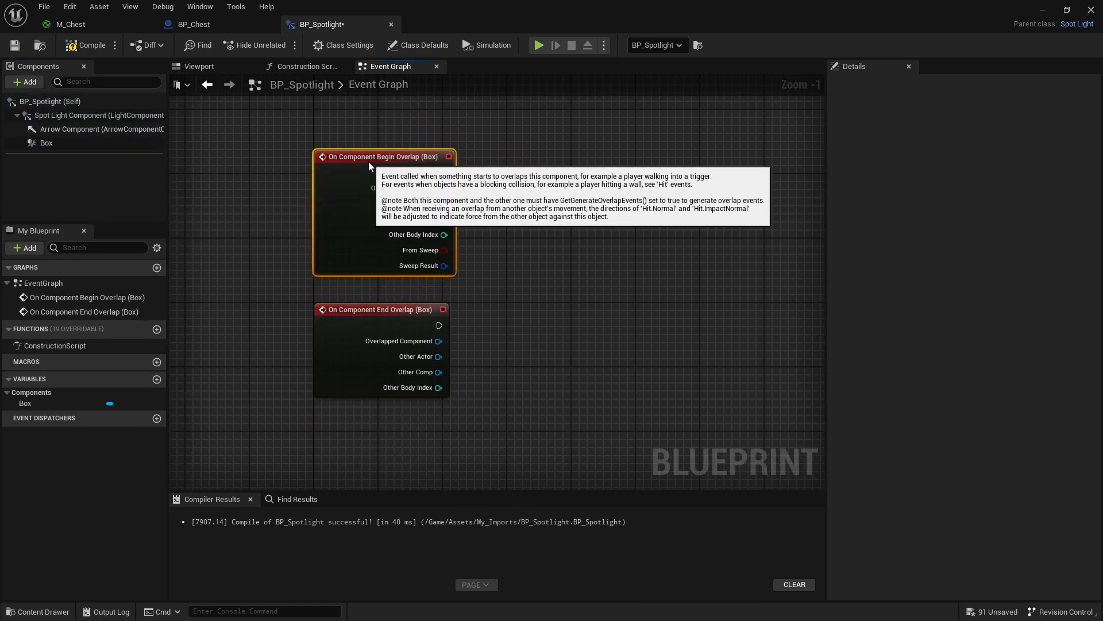
right_click_drag(509, 183, 402, 214)
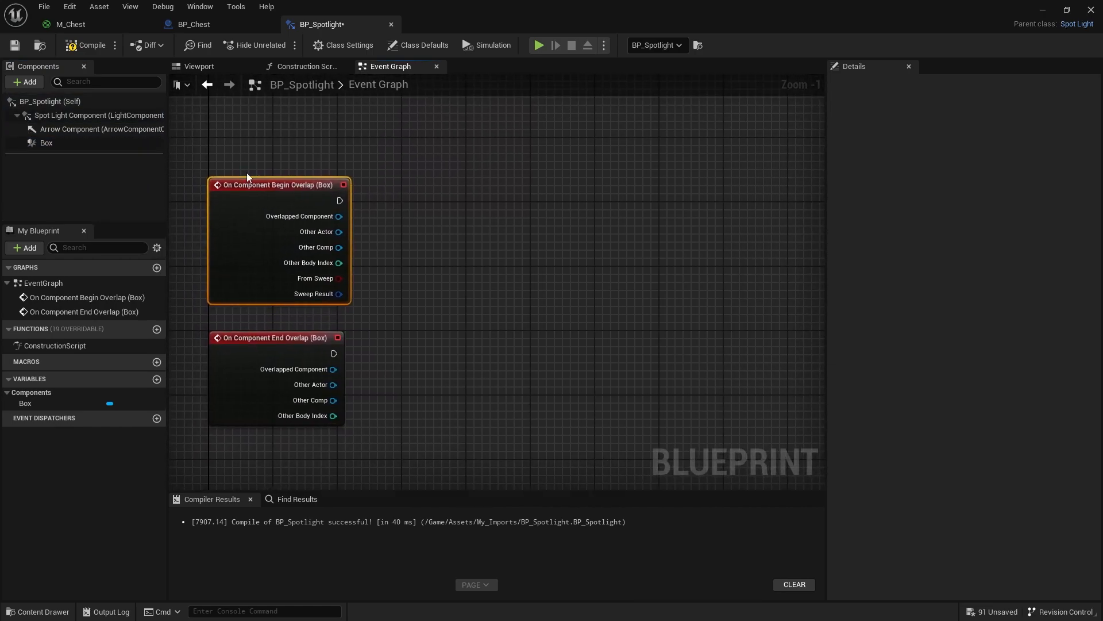
- Add a Set Hidden in Game node targeting the Spot Light Component and run it from the Begin Overlap event
left_click(64, 115)
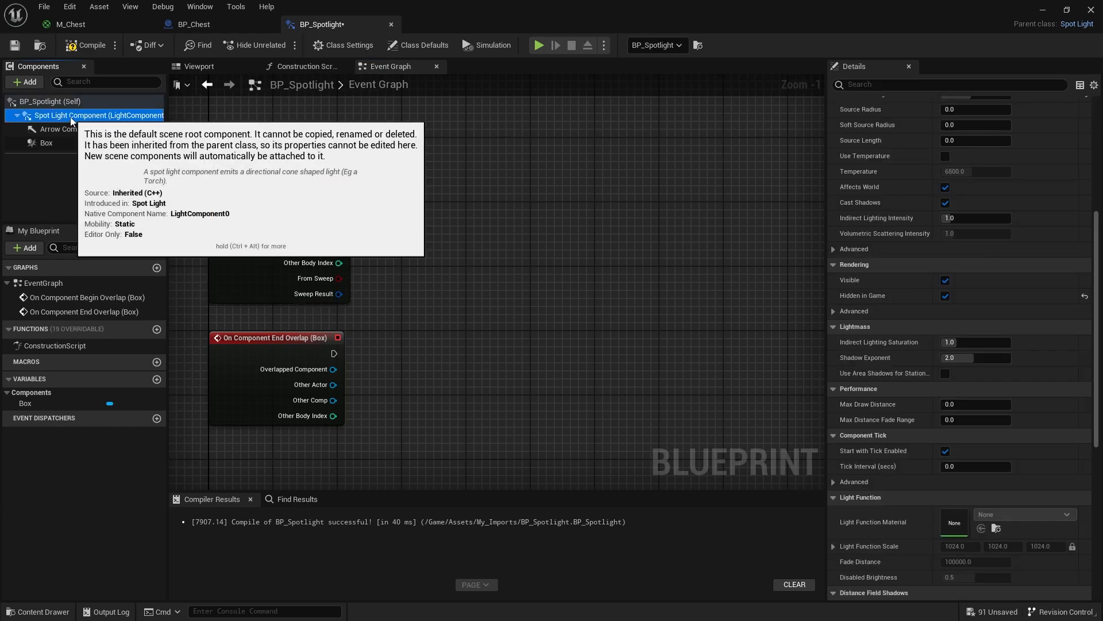
left_click_drag(72, 119, 424, 221)
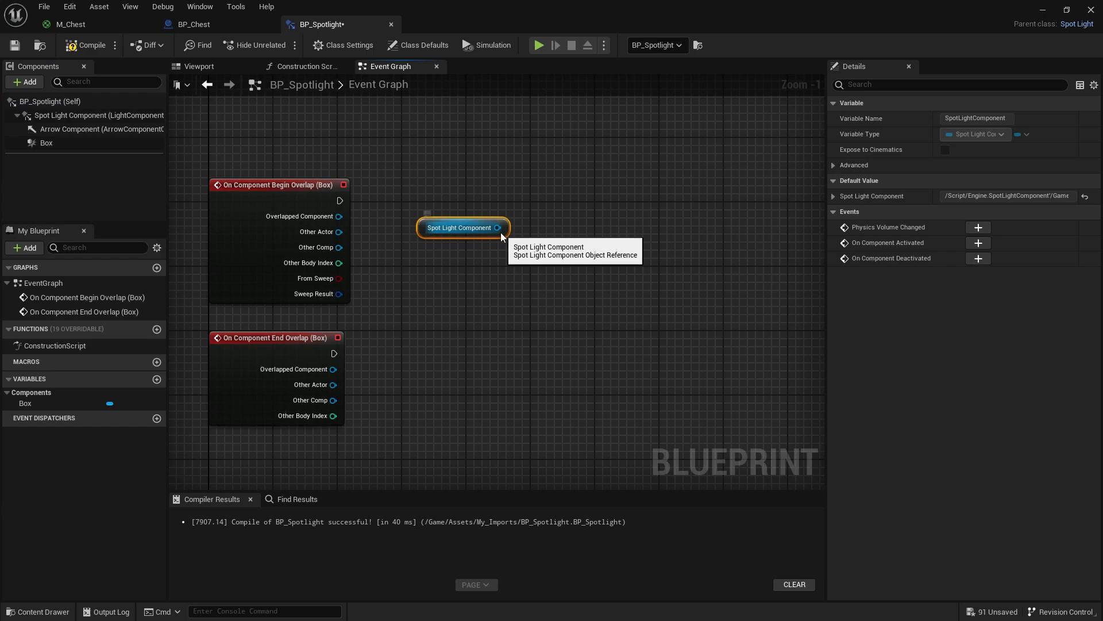
left_click_drag(499, 229, 539, 233)
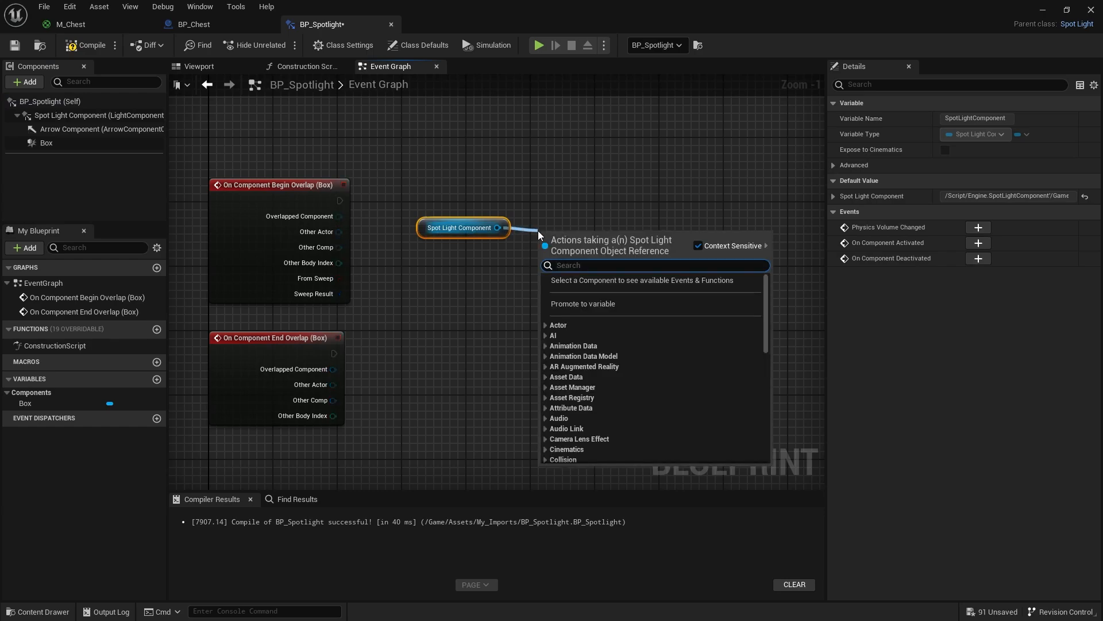
type("hidden")
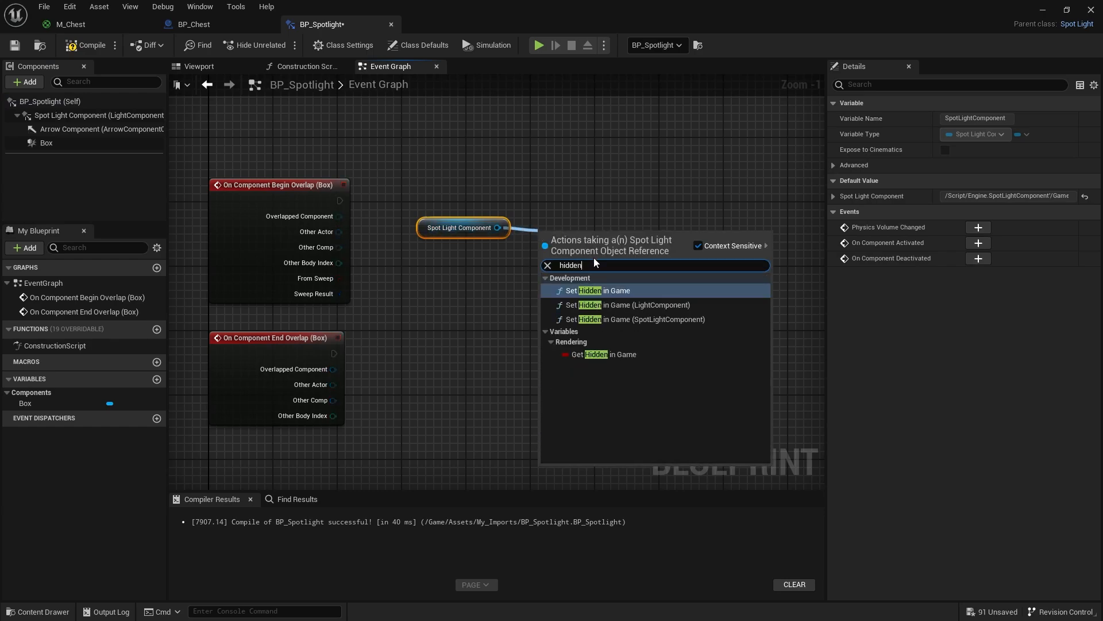
left_click(614, 290)
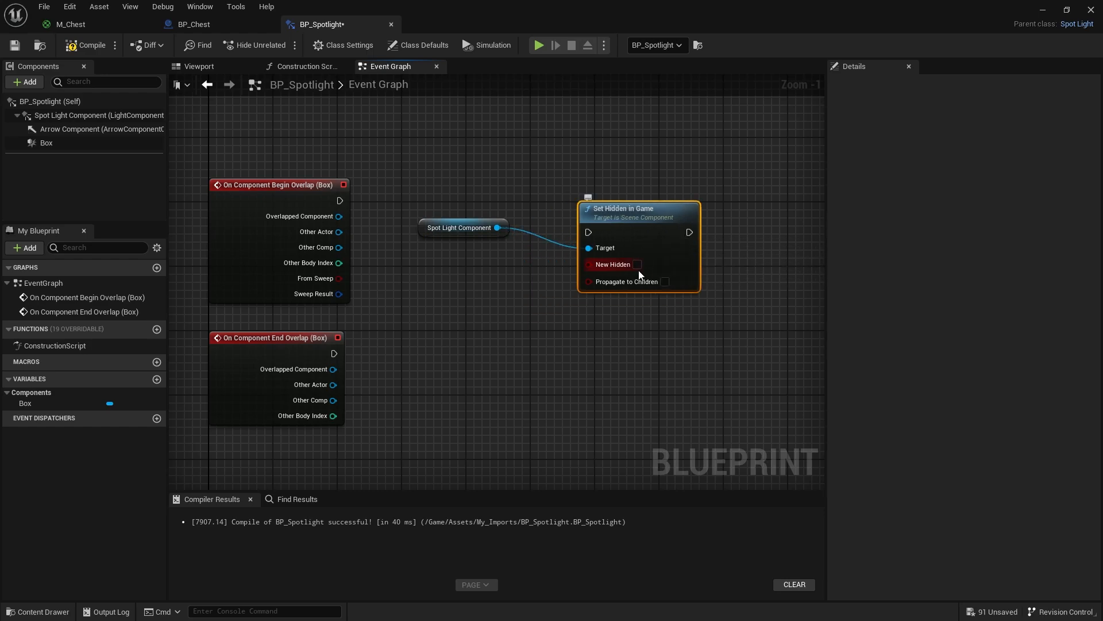
left_click(84, 118)
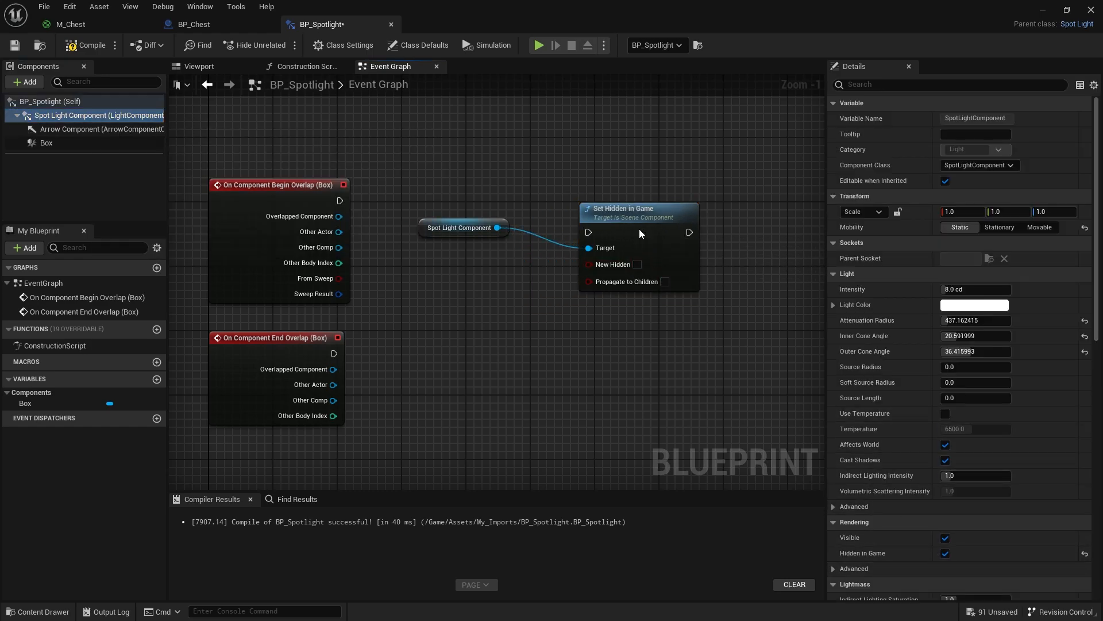
left_click_drag(639, 229, 644, 212)
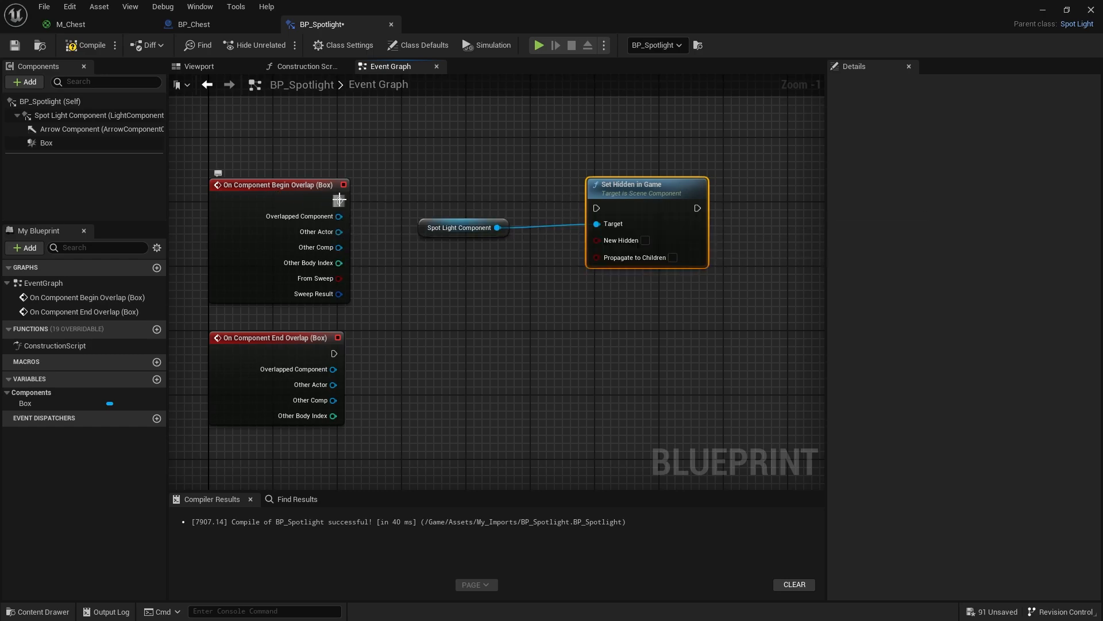
left_click_drag(338, 202, 597, 208)
- Duplicate the Spot Light Component and Set Hidden in Game nodes for the End Overlap event, enable New Hidden on the copy, and compile
left_click_drag(683, 306, 495, 160)
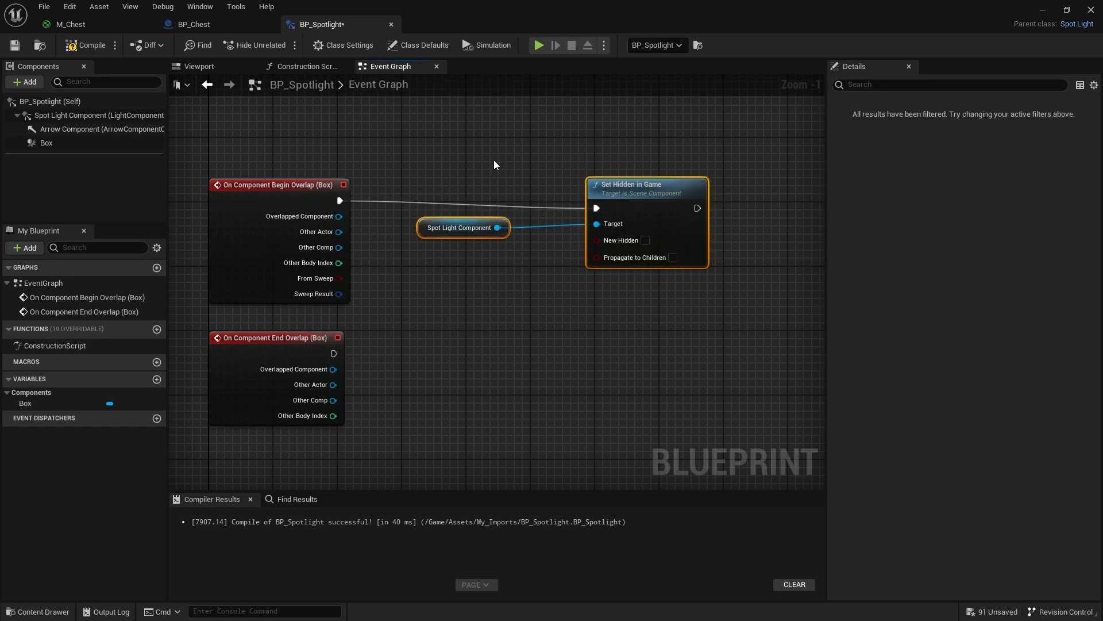
key("ctrl+c")
key("ctrl+v")
left_click_drag(651, 294, 611, 362)
left_click_drag(333, 354, 581, 361)
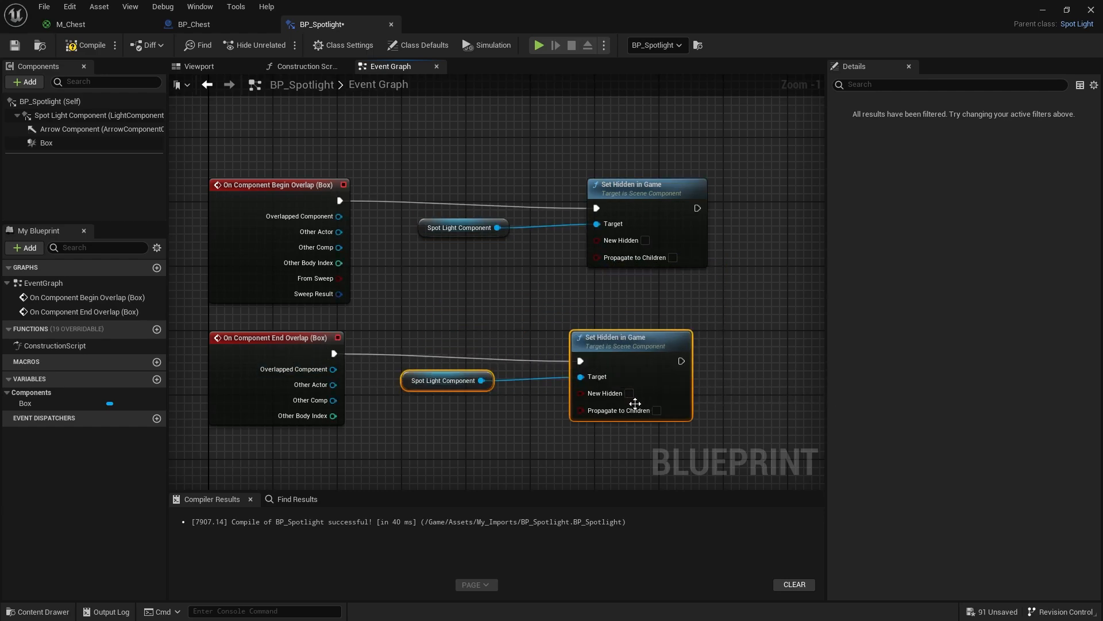
left_click(630, 393)
left_click(90, 44)
- Play the level and walk the character in and out of the dark room to test the spotlight's overlap behaviour
left_click_drag(446, 30, 463, 371)
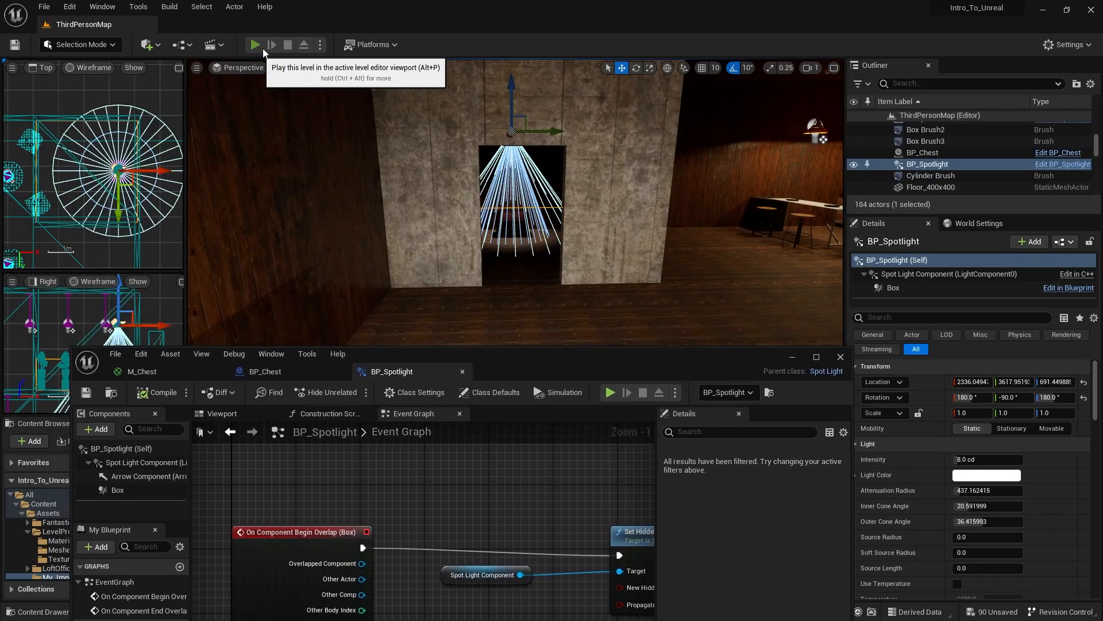
left_click(256, 45)
key("w")
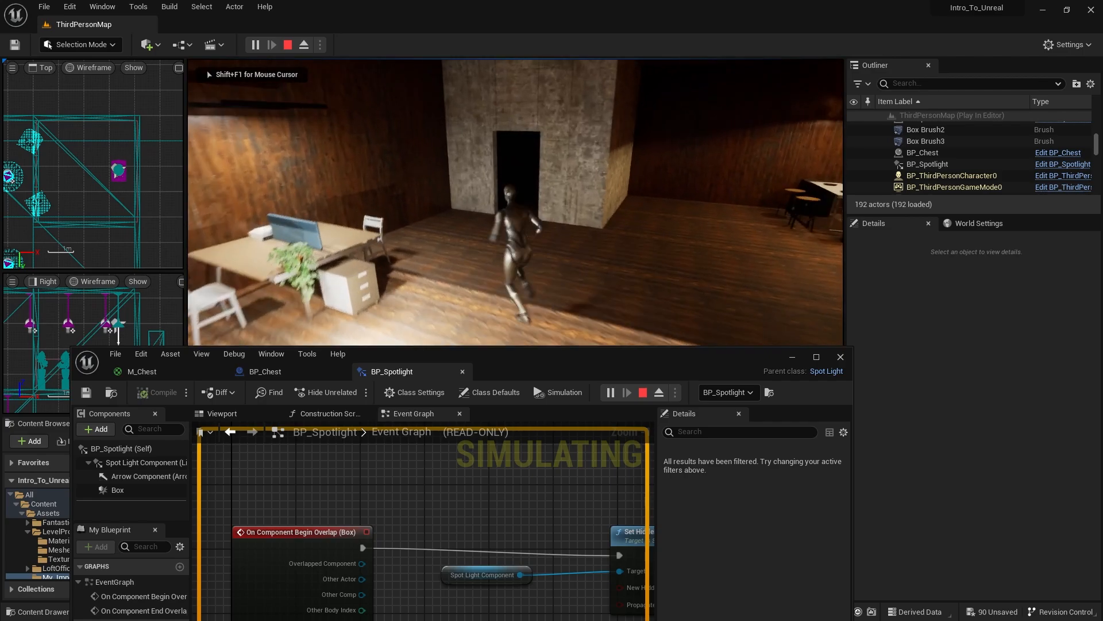
key("s")
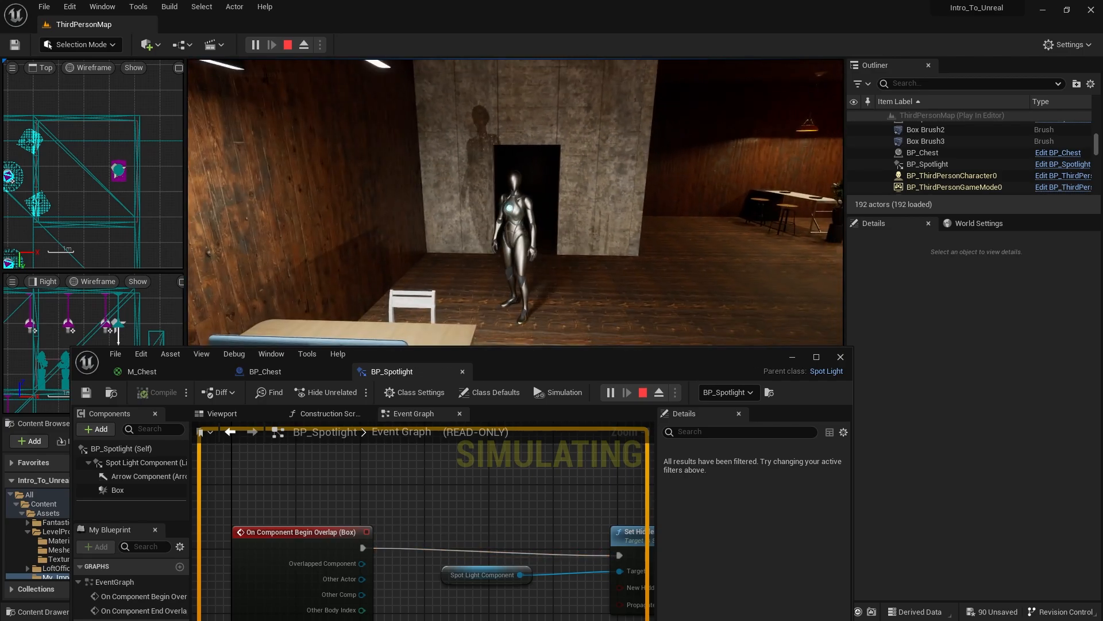
key("w")
key("s")
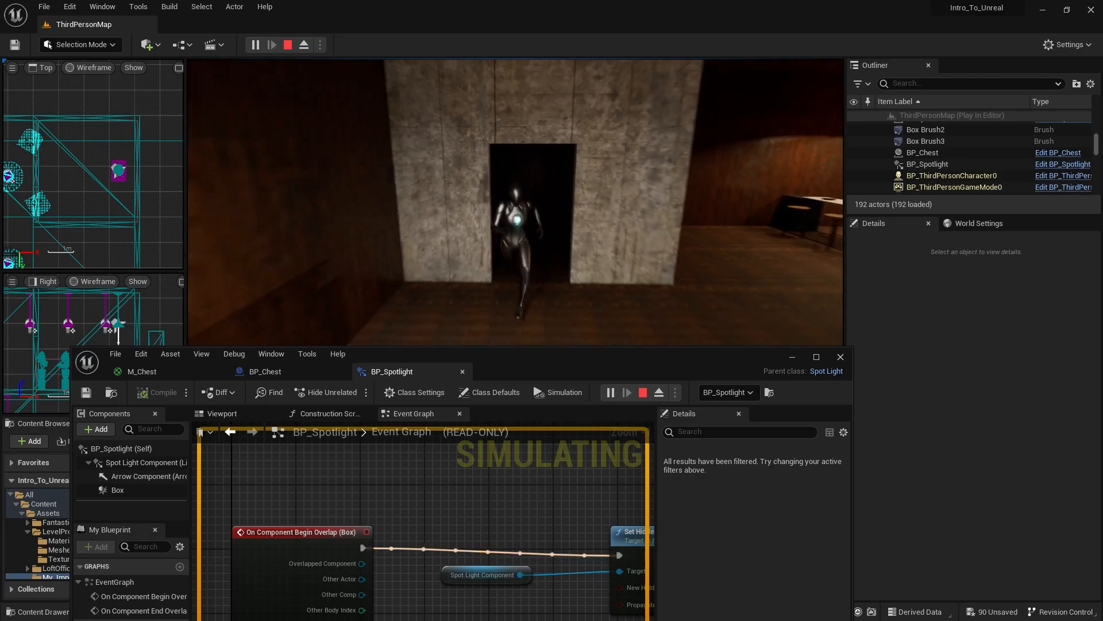
key("w")
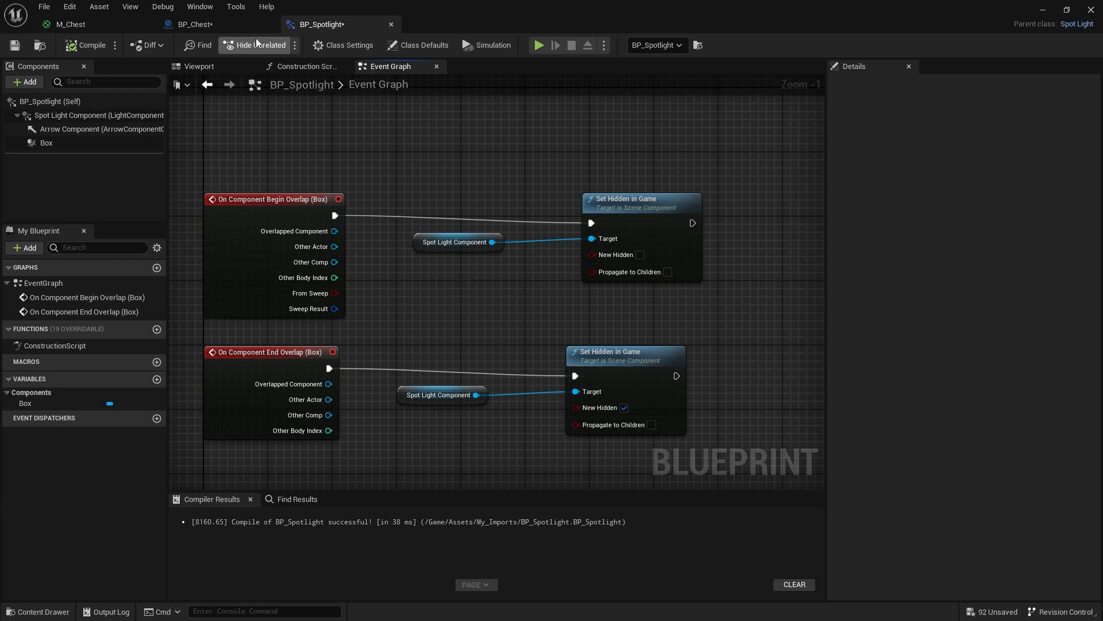
- Open BP_Chest and add a Box Collision component under the chest base mesh
left_click(230, 25)
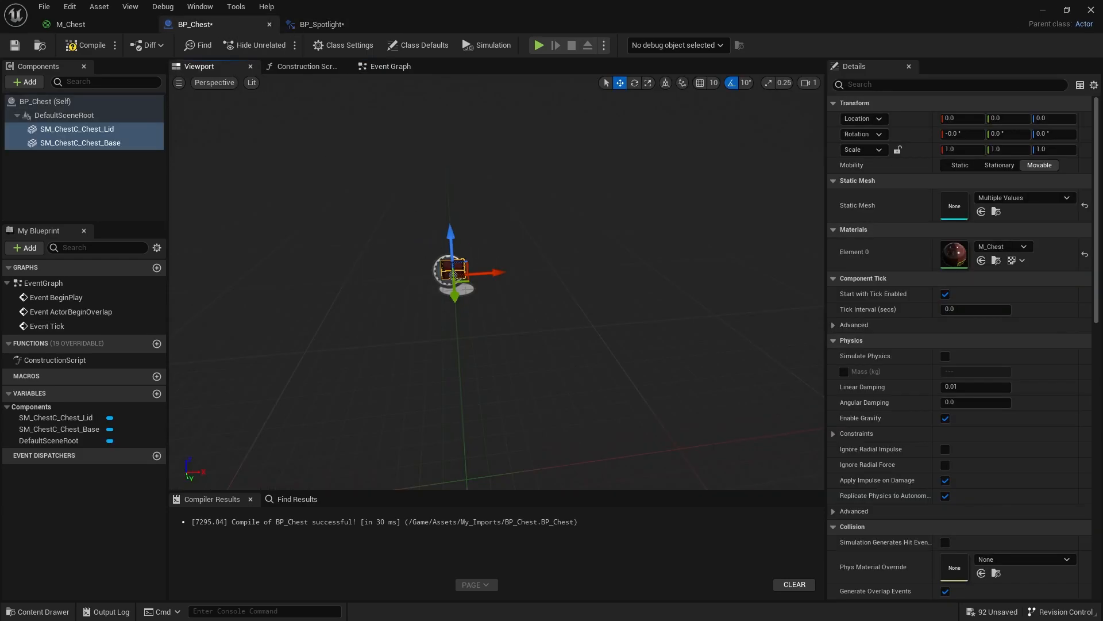
mouse_move(496, 282)
right_mouse_down()
mouse_move(488, 316)
mouse_move(454, 299)
mouse_move(551, 258)
mouse_move(480, 281)
right_mouse_up()
left_click(26, 82)
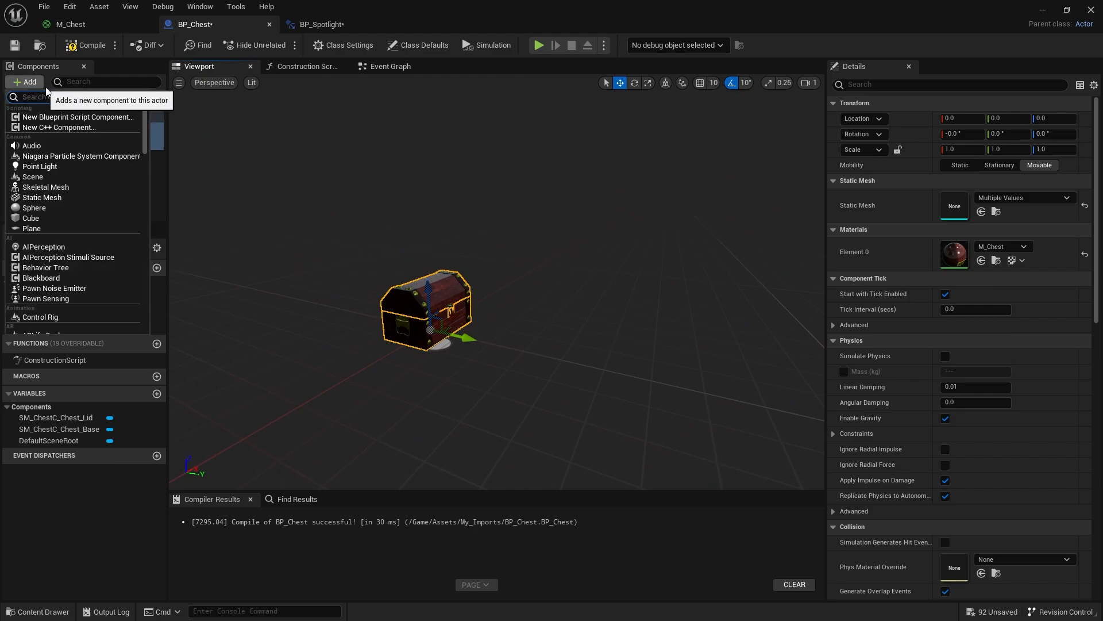
type("box")
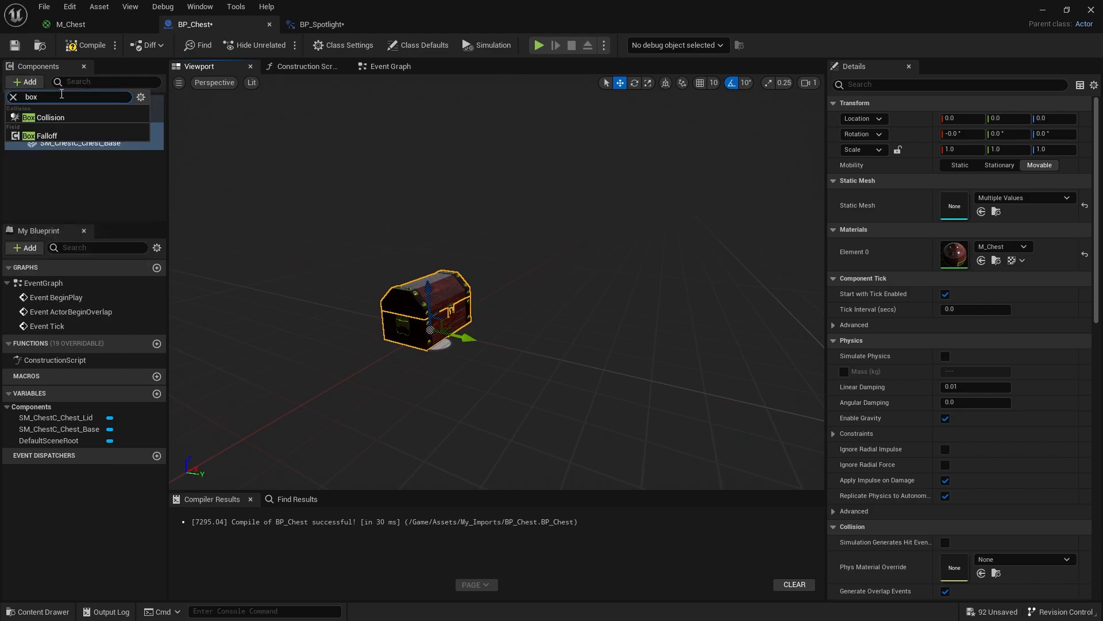
left_click(52, 122)
- Move the chest's Box collision to about Y 26.85 and Z 12.27, flatten its Z scale to about 0.52, and compile BP_Chest
right_click_drag(416, 273, 500, 274)
key("a")
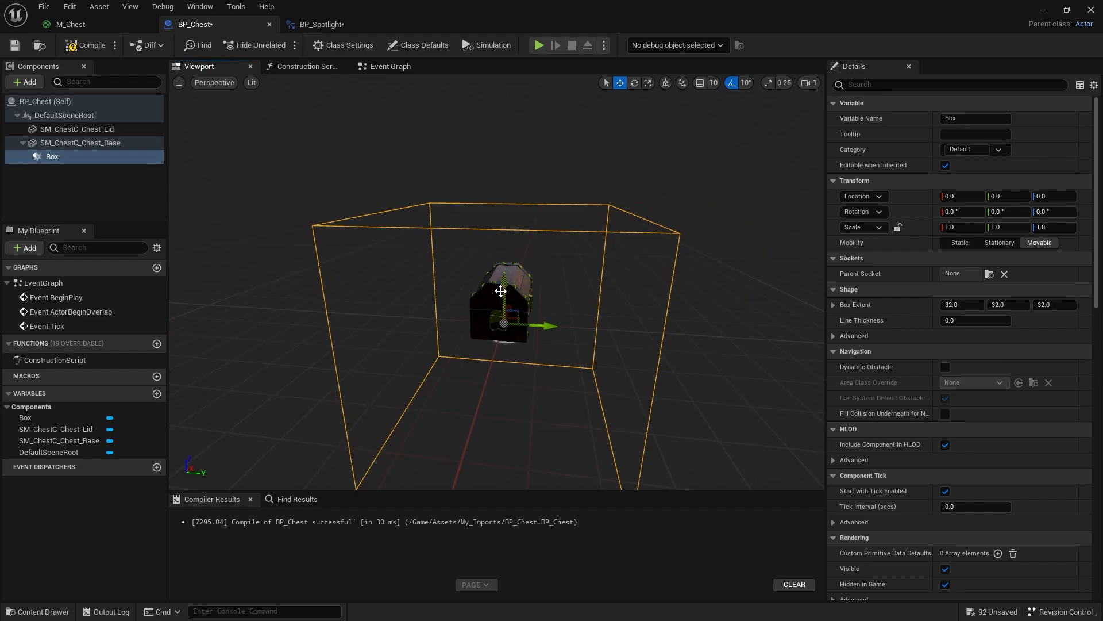
left_click_drag(502, 290, 503, 252)
left_click_drag(546, 286, 645, 305)
key("r")
left_click_drag(608, 253, 608, 282)
left_click_drag(706, 17, 577, 353)
left_click(202, 372)
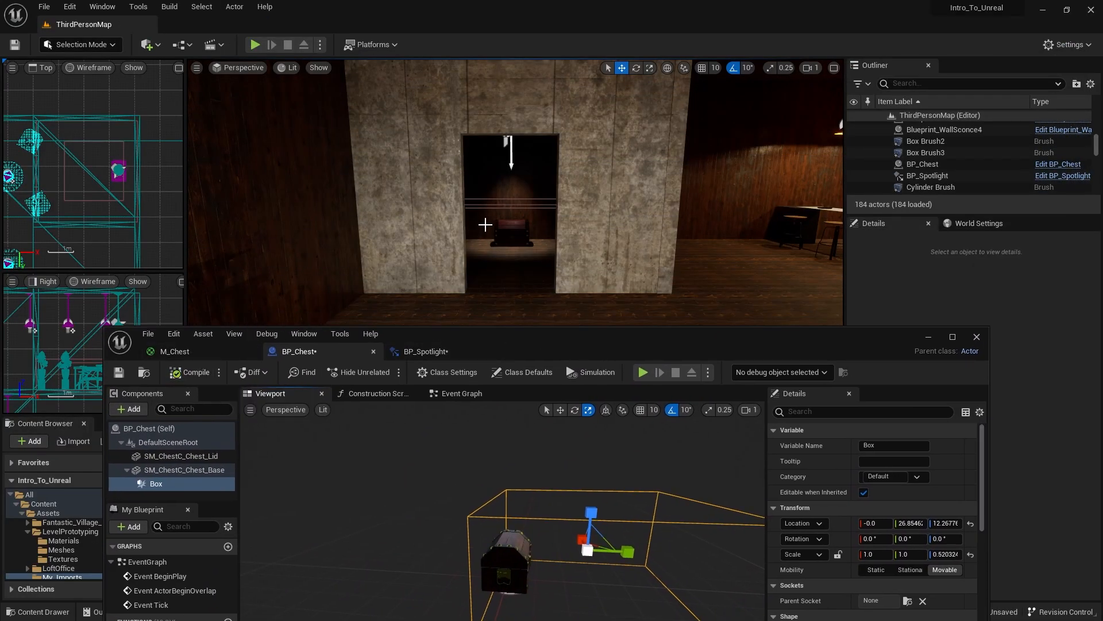
- Shrink the Box collision to a scale of about 0.84, 0.84, 0.36 and shift it to about Y 10.98, comparing it with the chest in the level
key("w")
mouse_move(485, 224)
right_mouse_down()
mouse_move(494, 259)
mouse_move(552, 241)
mouse_move(500, 258)
mouse_move(485, 230)
right_mouse_up()
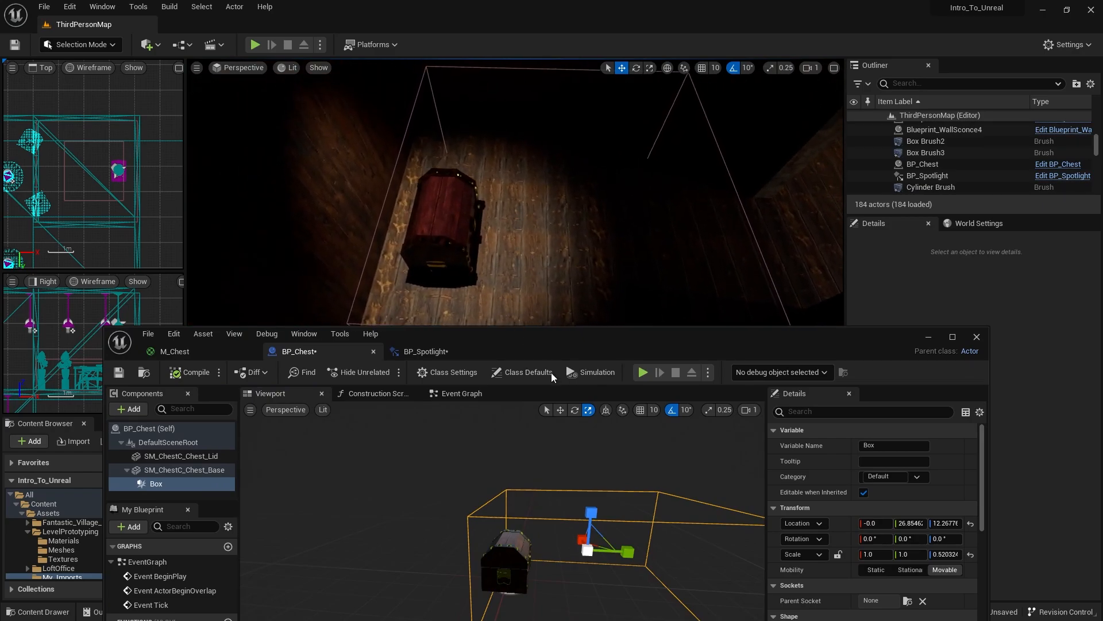
key("r")
mouse_move(589, 552)
left_mouse_down()
mouse_move(566, 567)
mouse_move(610, 552)
mouse_move(575, 552)
mouse_move(598, 556)
left_mouse_up()
key("w")
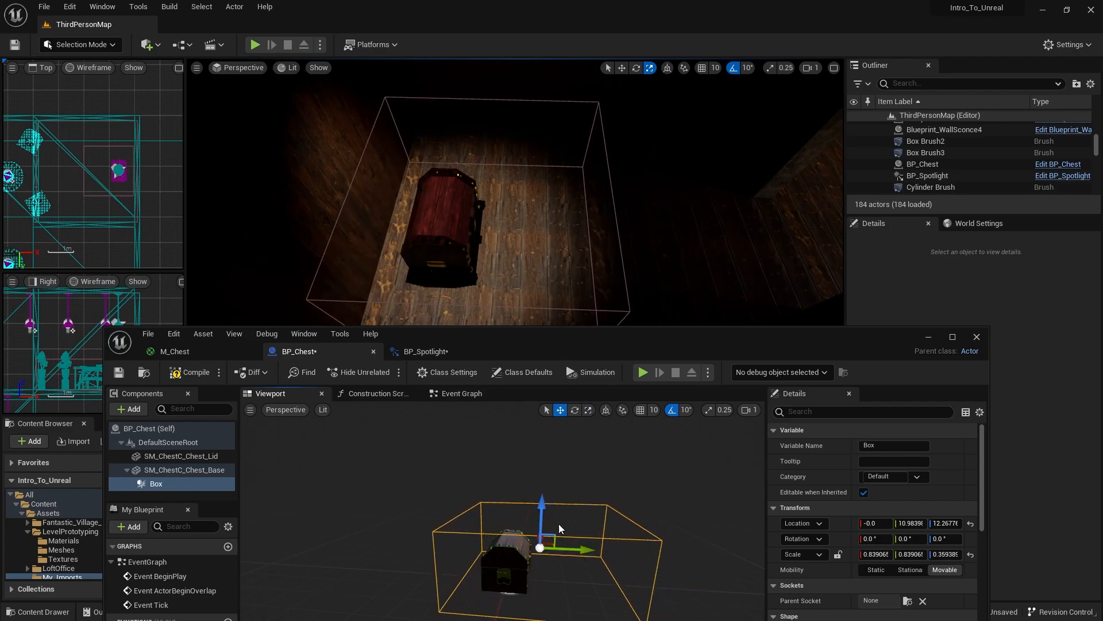
double_click(540, 343)
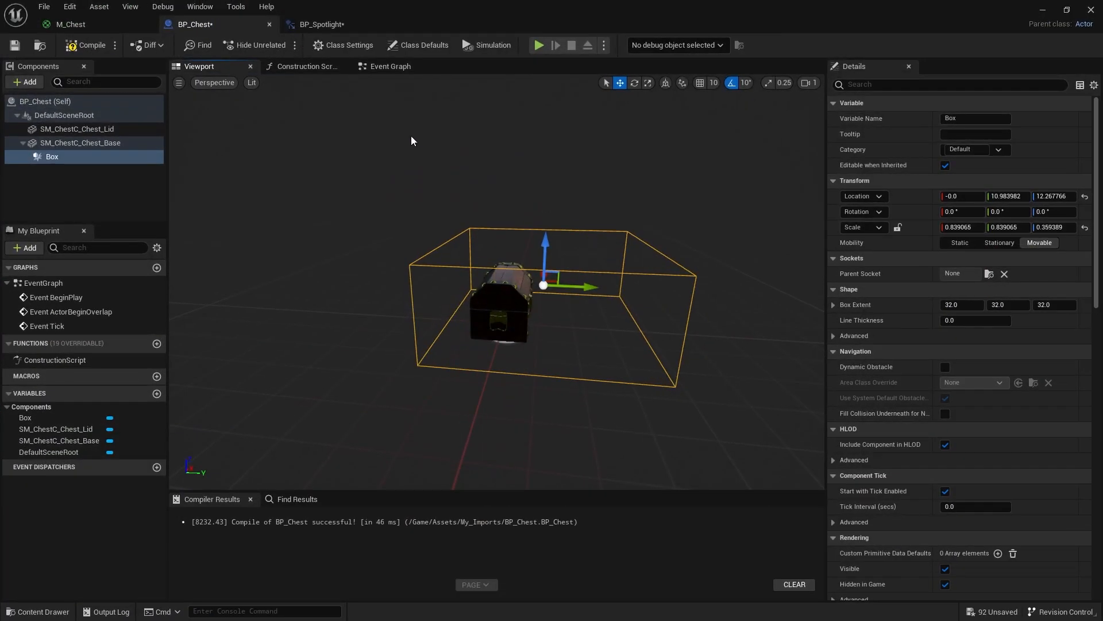
- Delete the default Event BeginPlay, Event ActorBeginOverlap and Event Tick nodes from BP_Chest's Event Graph
left_click(391, 67)
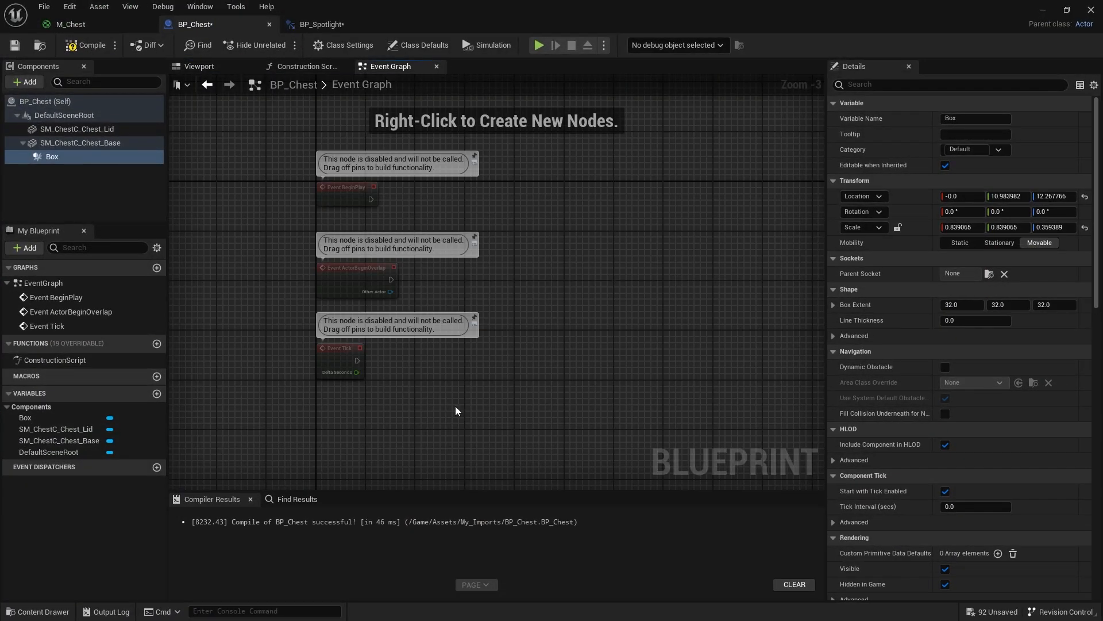
key("ctrl+z")
left_click_drag(572, 429, 290, 149)
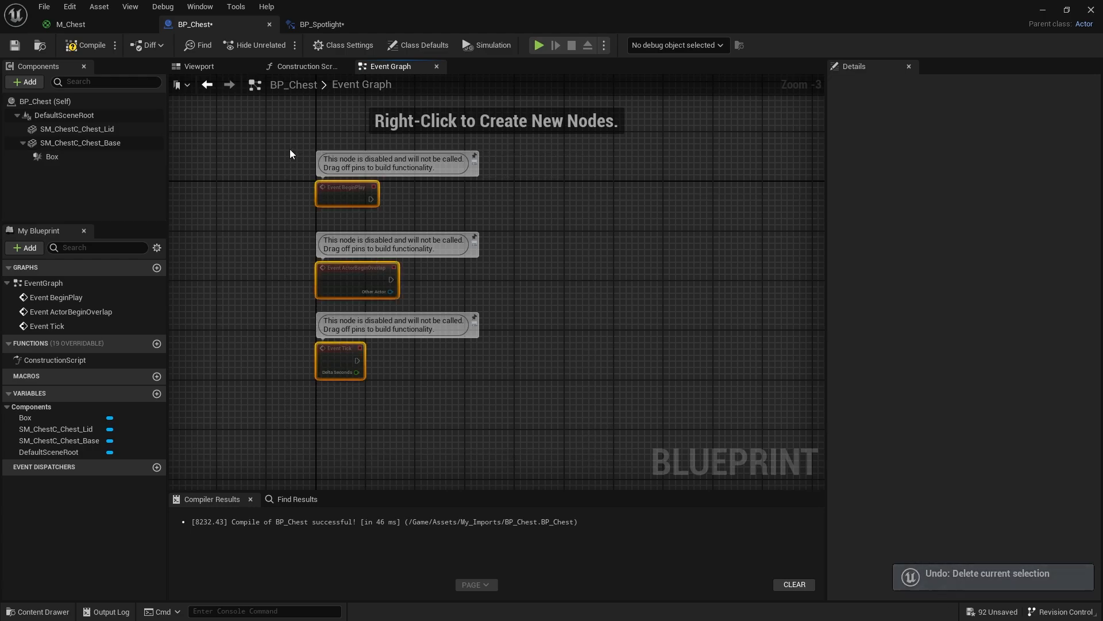
key("Delete")
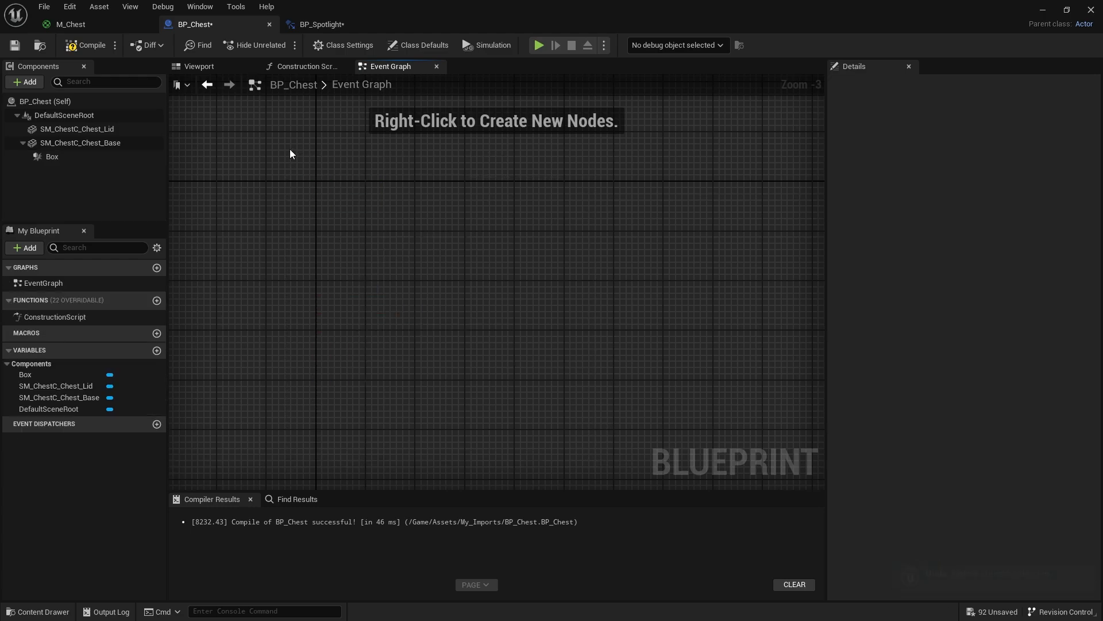
- Add an On Component Begin Overlap event for the Box component to BP_Chest's Event Graph
left_click(50, 160)
right_click(56, 159)
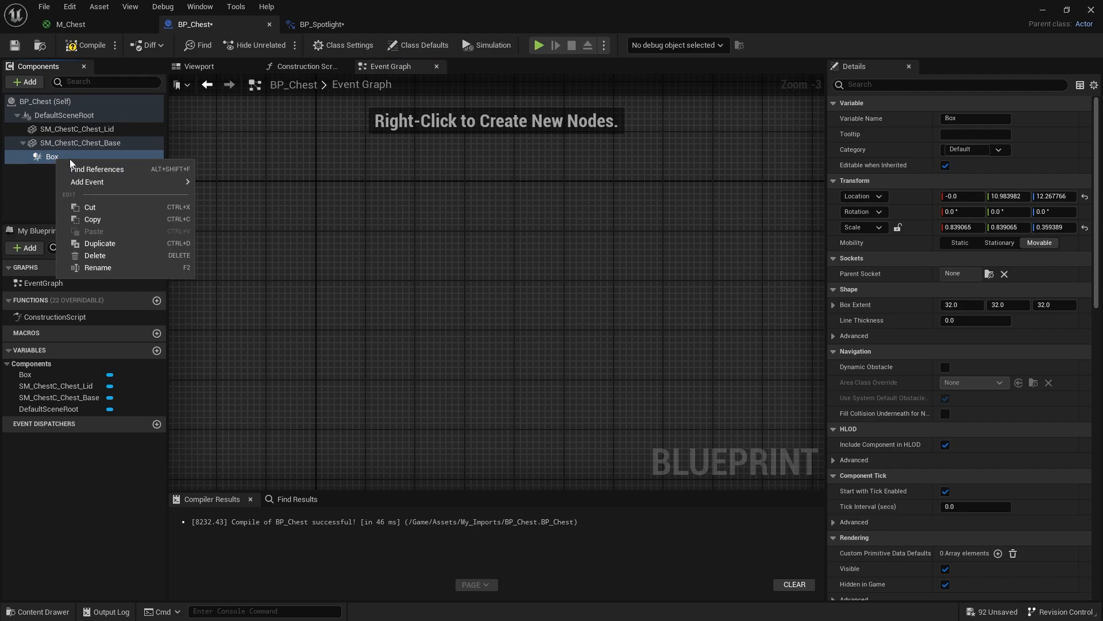
mouse_move(108, 184)
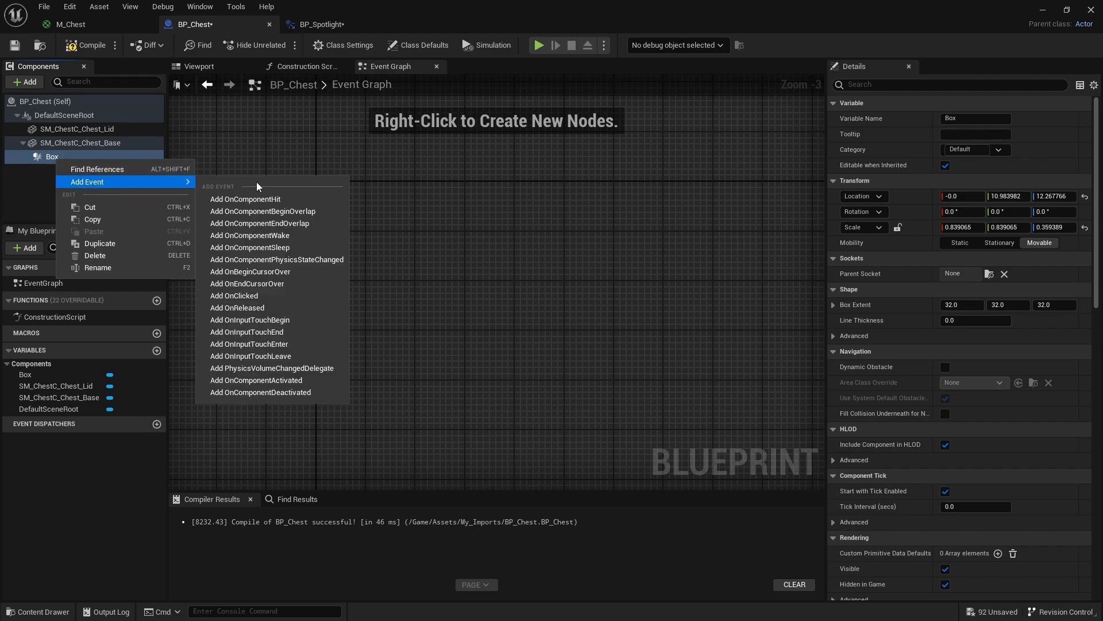
left_click(302, 211)
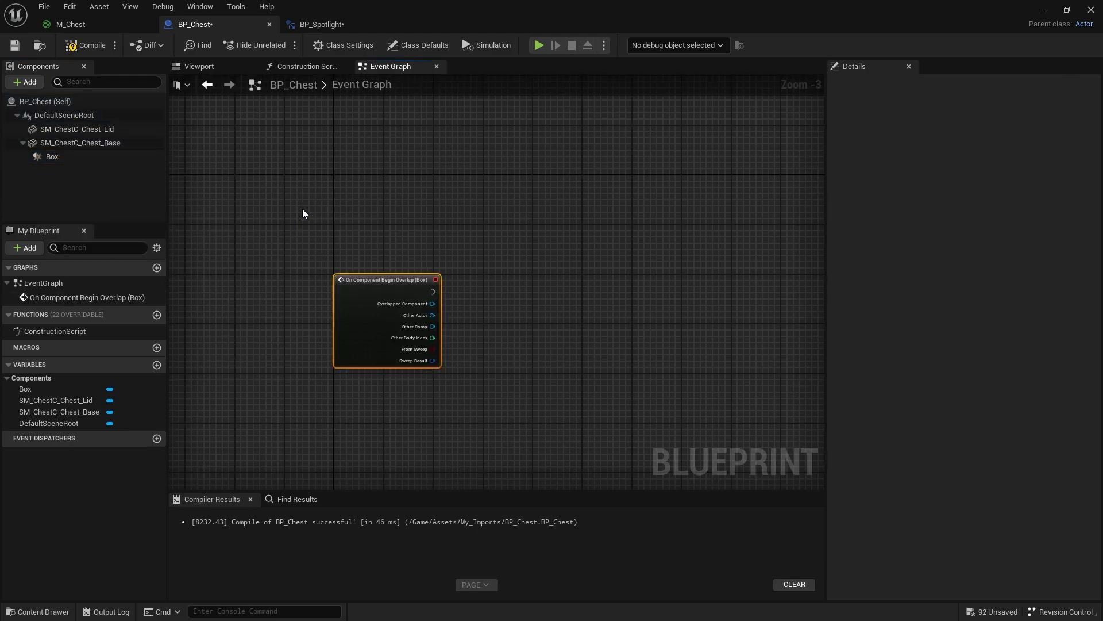
- Add an On Component End Overlap event for the Box and space it below the Begin Overlap node
left_click(70, 156)
right_click(70, 157)
mouse_move(119, 178)
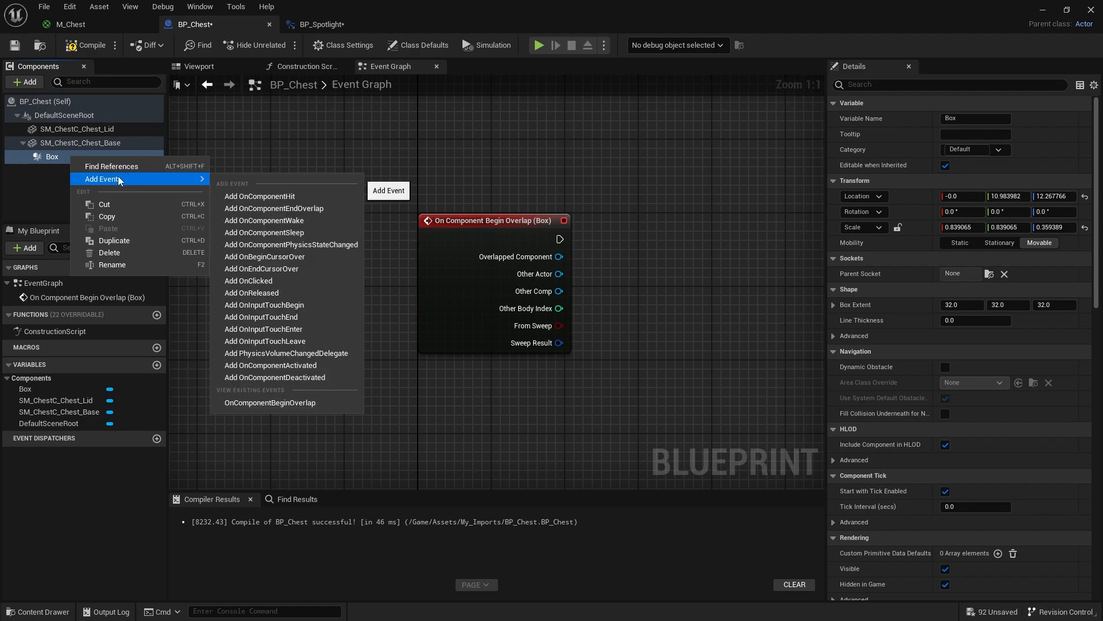
left_click(288, 208)
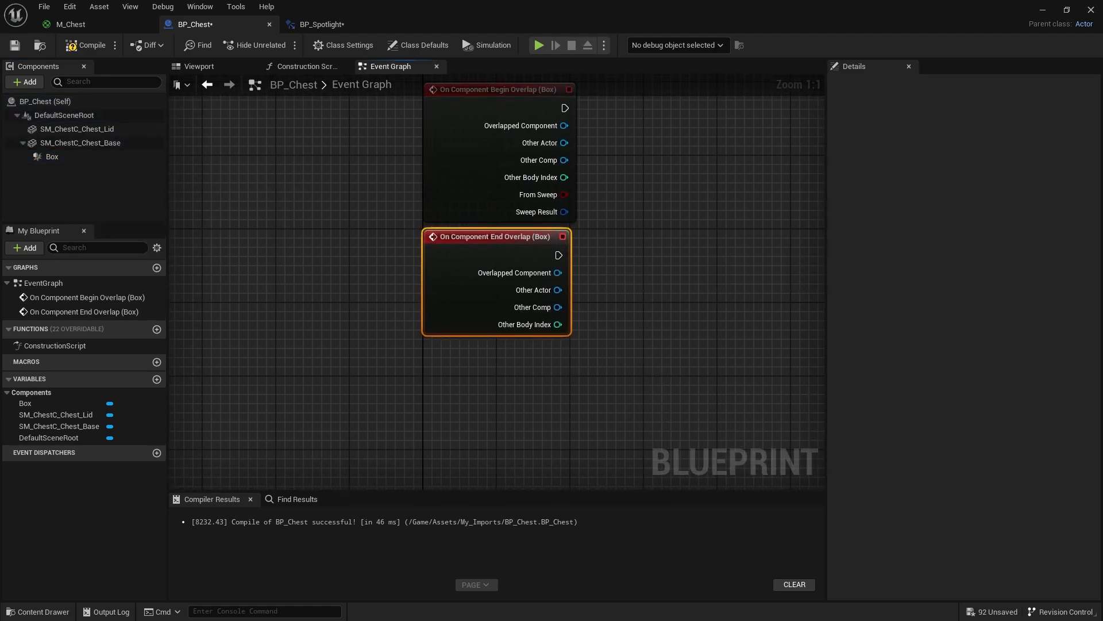
right_click_drag(646, 228, 474, 337)
left_click_drag(348, 207, 347, 182)
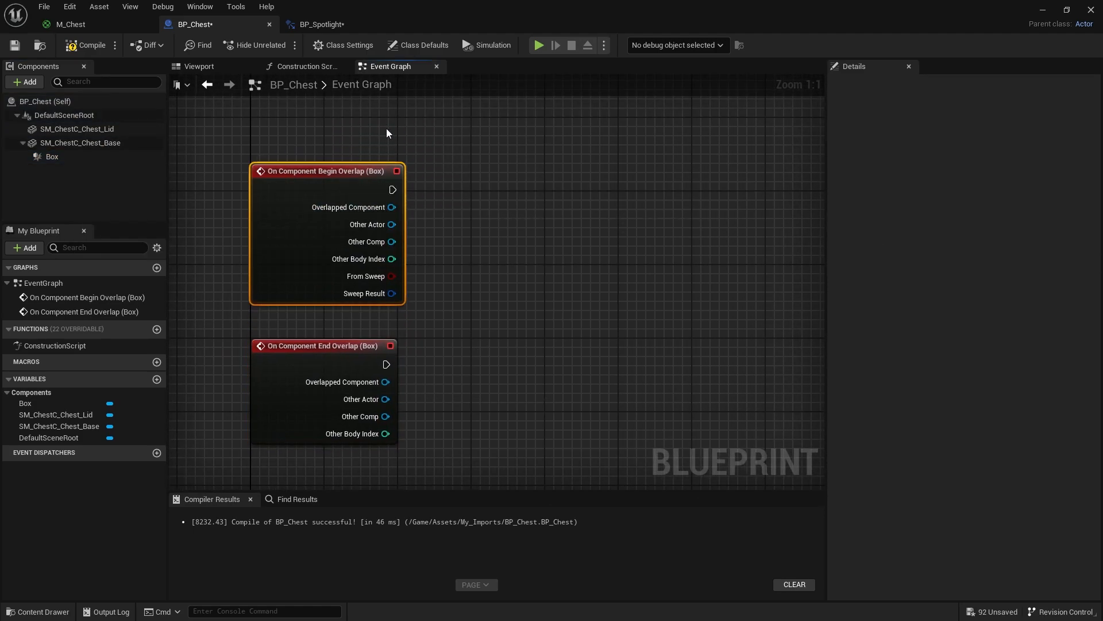
- Try rotating the chest lid mesh about its own pivot in BP_Chest's 3D view, and undo the rotation
left_click(220, 66)
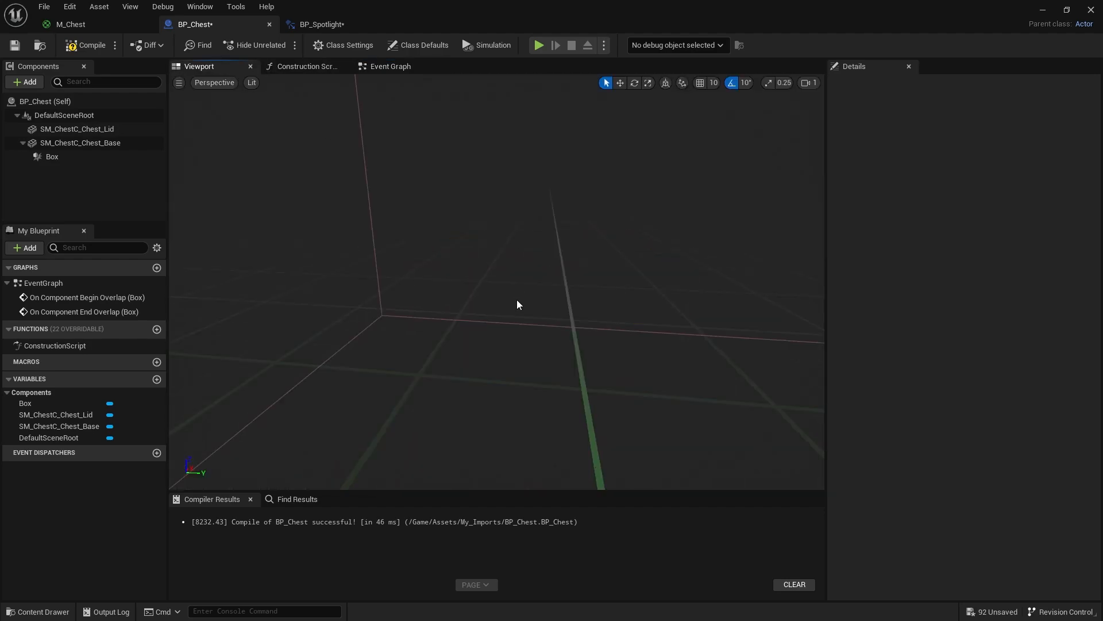
left_click(512, 296)
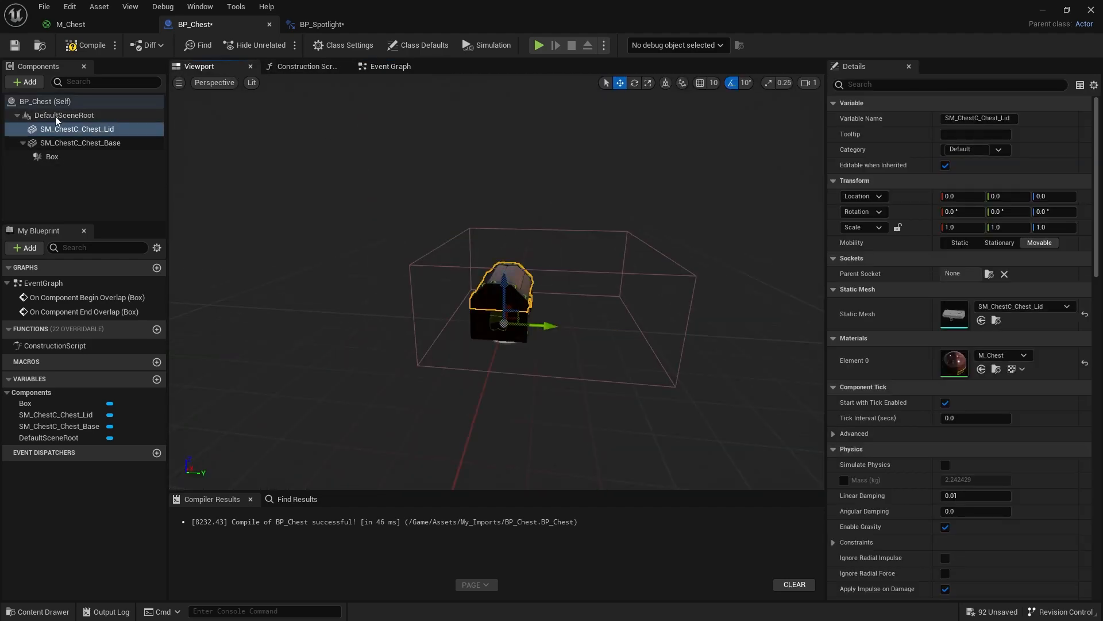
key("e")
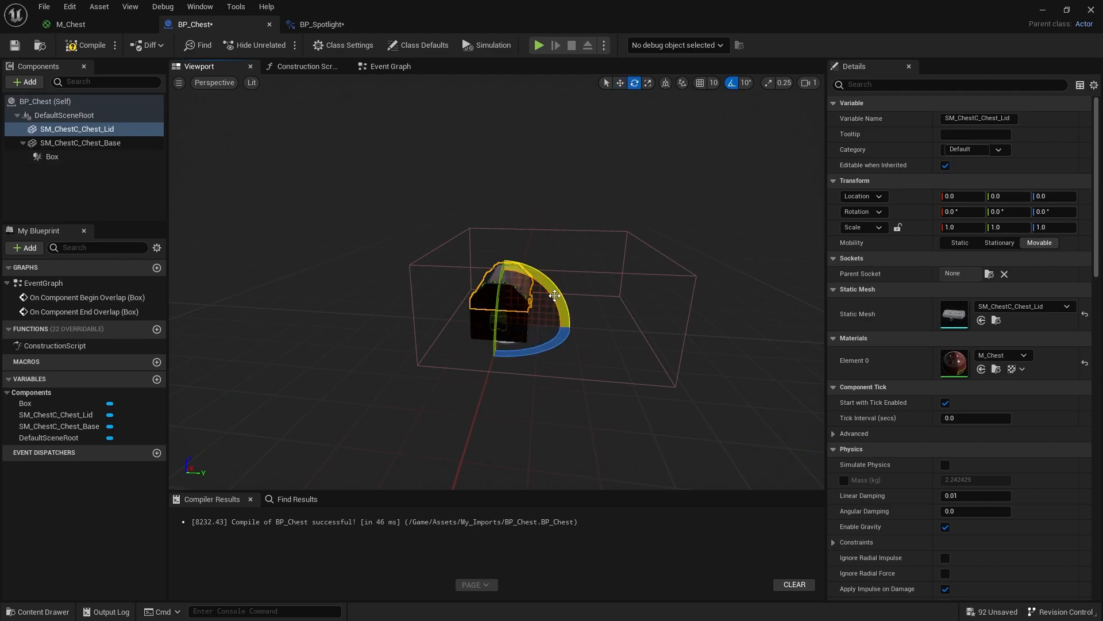
left_click_drag(552, 293, 520, 261)
left_click_drag(444, 286, 478, 259)
key("ctrl+z")
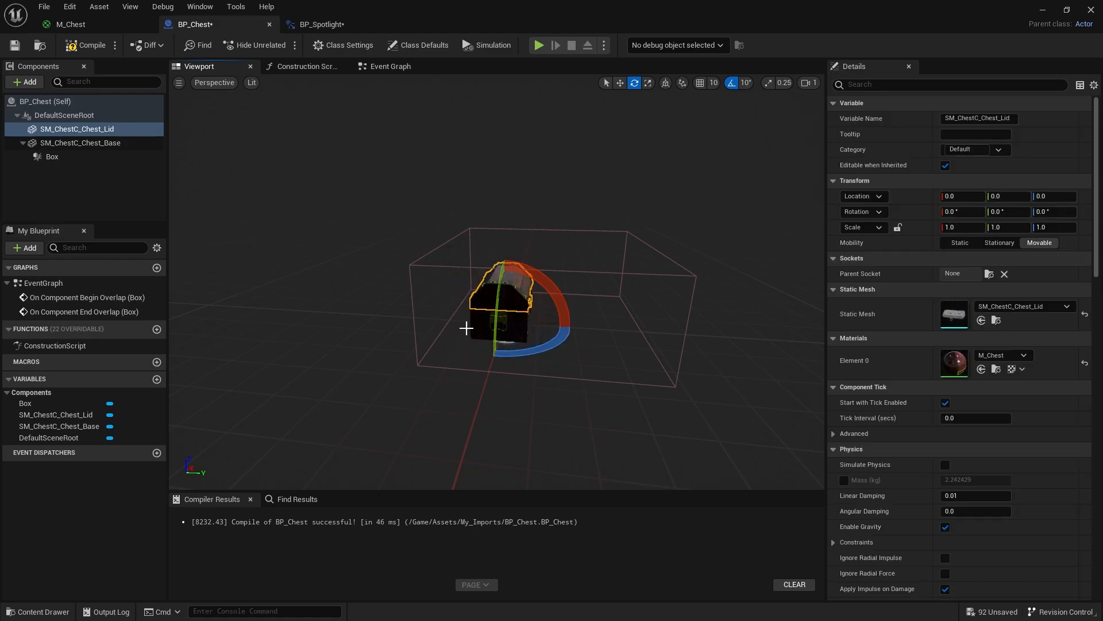
- Add a Sphere Collision component under the SM_ChestC_Chest_Lid mesh
key("w")
scroll(502, 354, "up", 5)
scroll(507, 364, "down", 5)
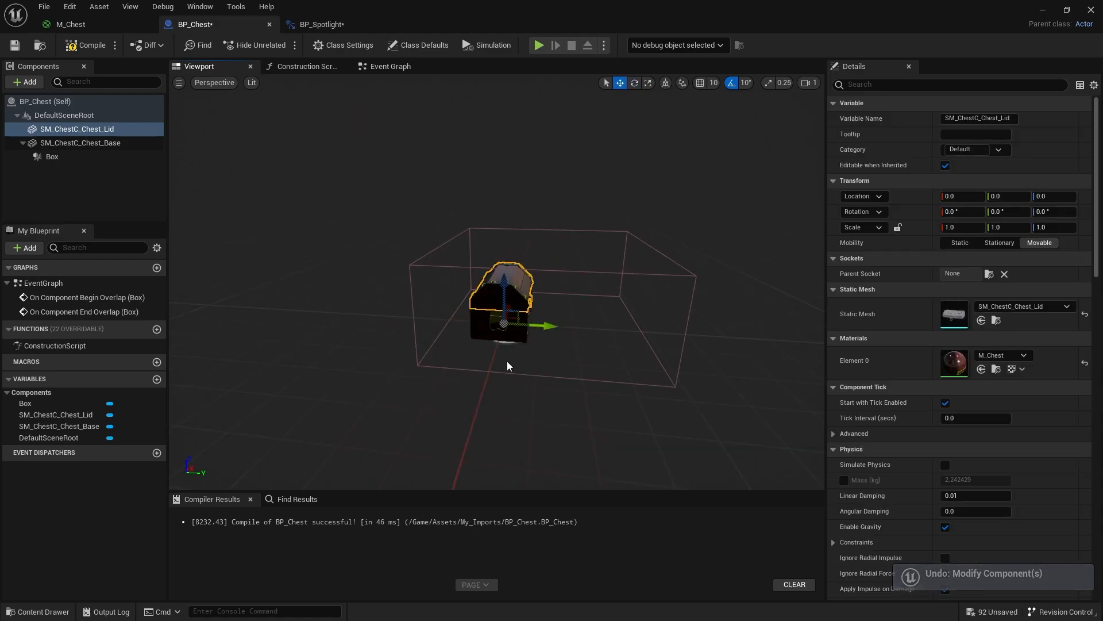
right_click_drag(506, 363, 457, 215)
right_click_drag(435, 266, 476, 214)
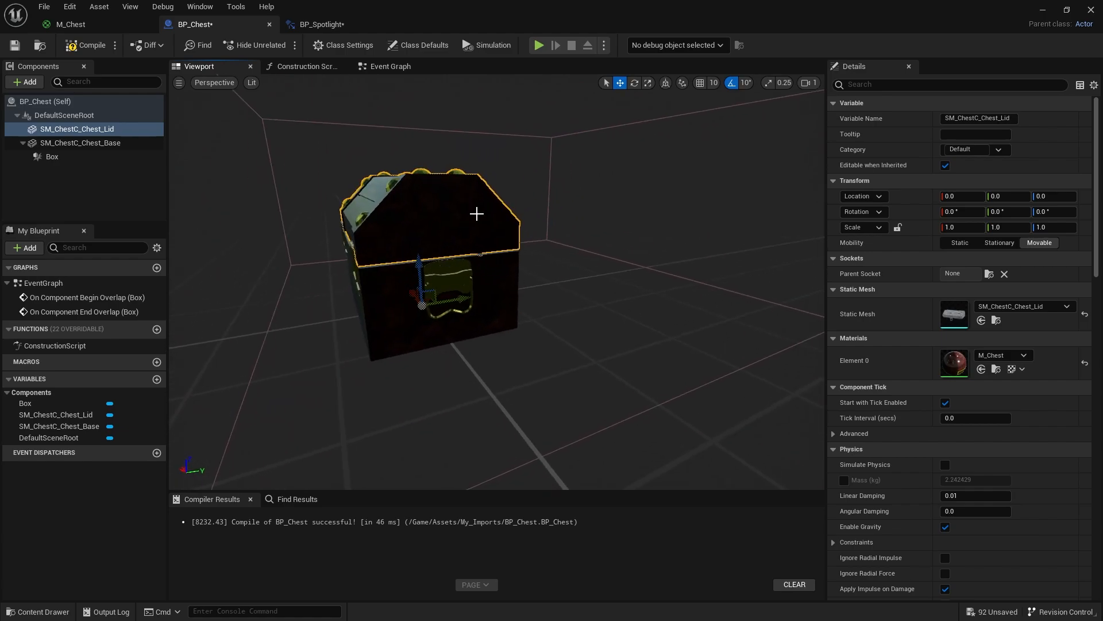
left_click(29, 82)
type("sphe")
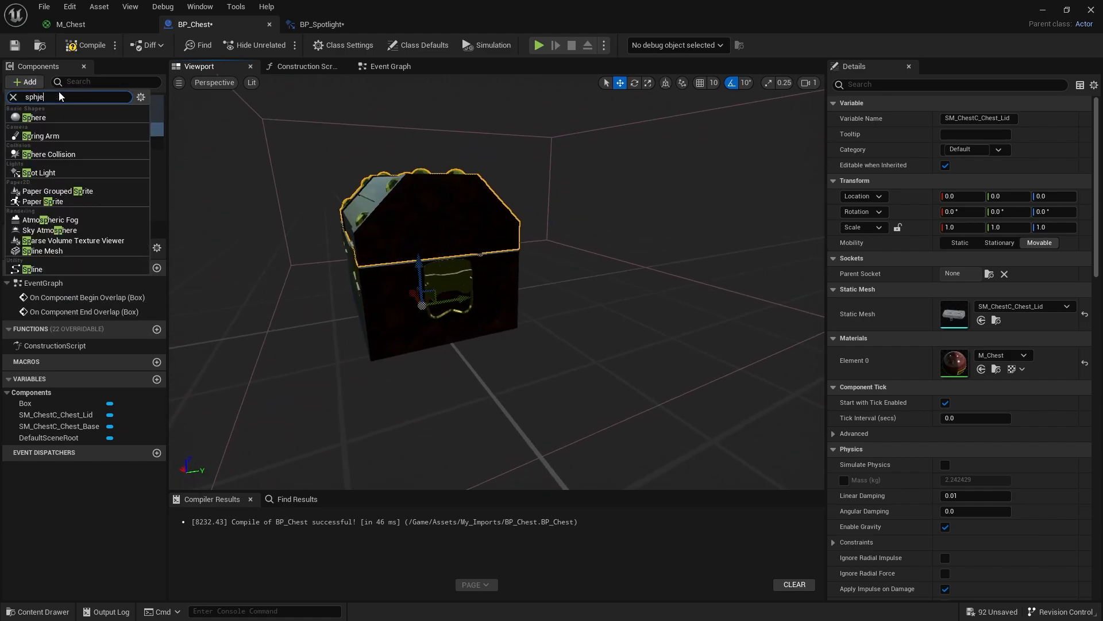
type("re")
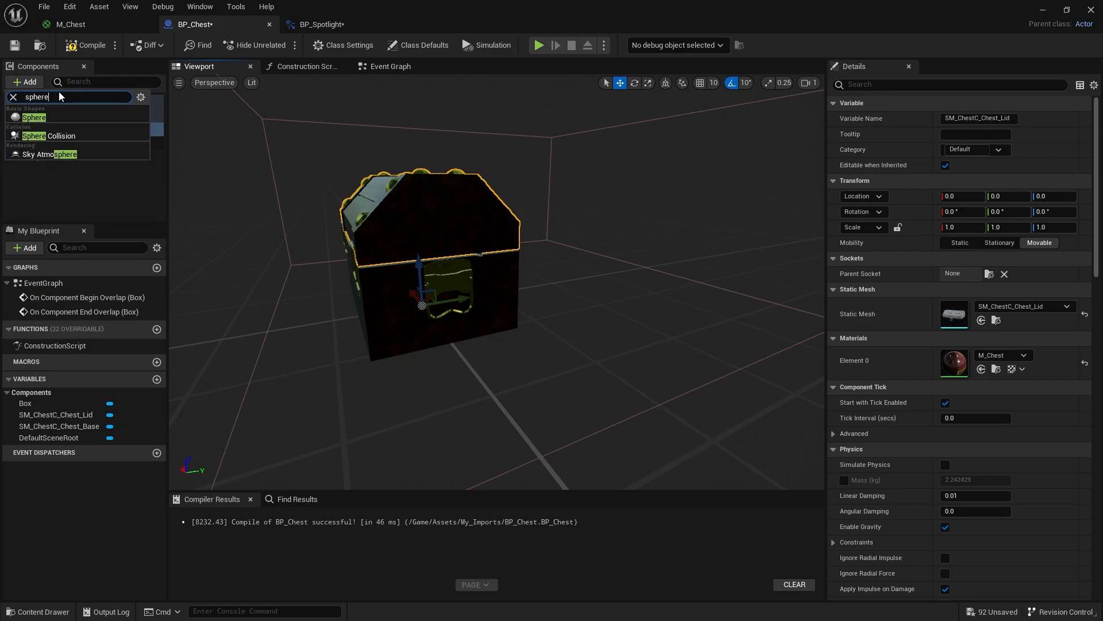
left_click(132, 142)
- Shrink the Sphere collision uniformly to a scale of about 0.206
right_click_drag(383, 297, 326, 287)
key("r")
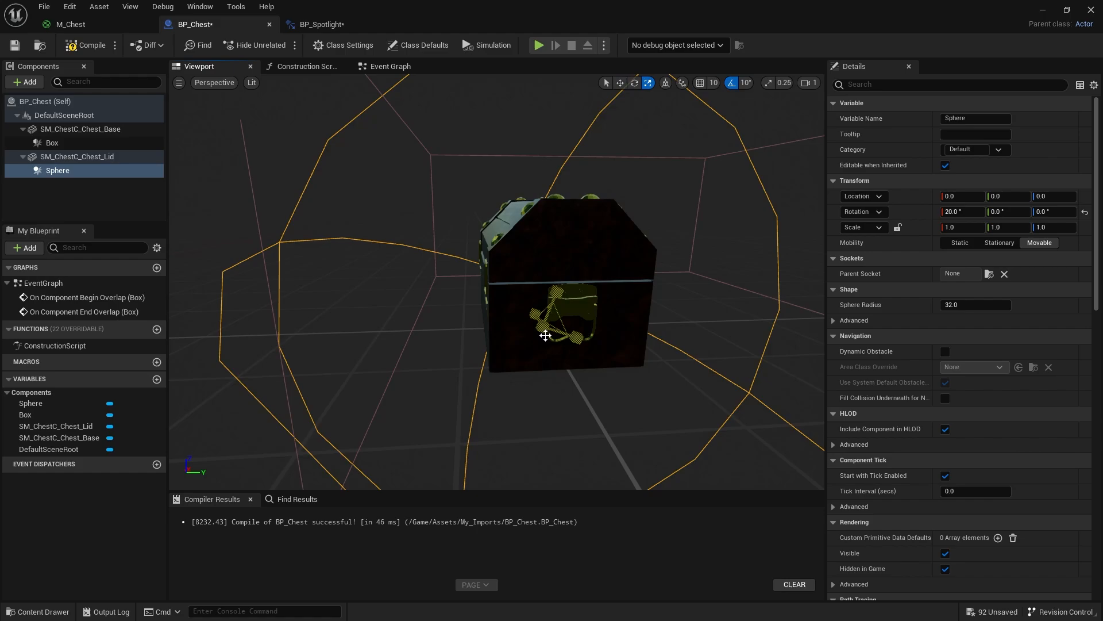
left_click_drag(546, 329, 245, 262)
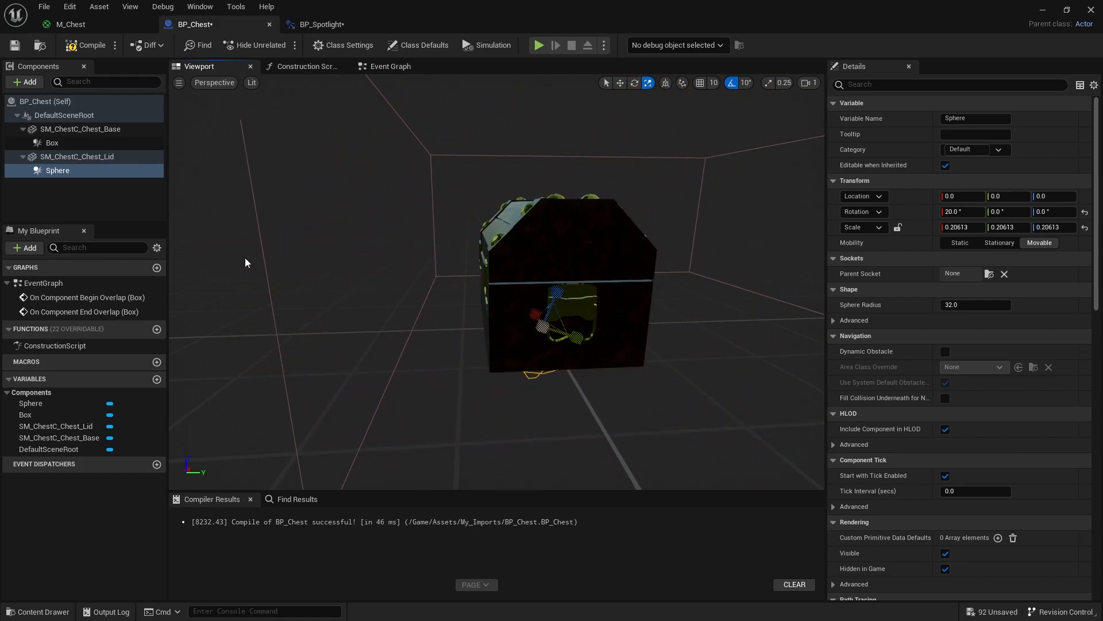
- Attach the Sphere to DefaultSceneRoot instead of the lid and set its X rotation to 0
left_click(62, 171)
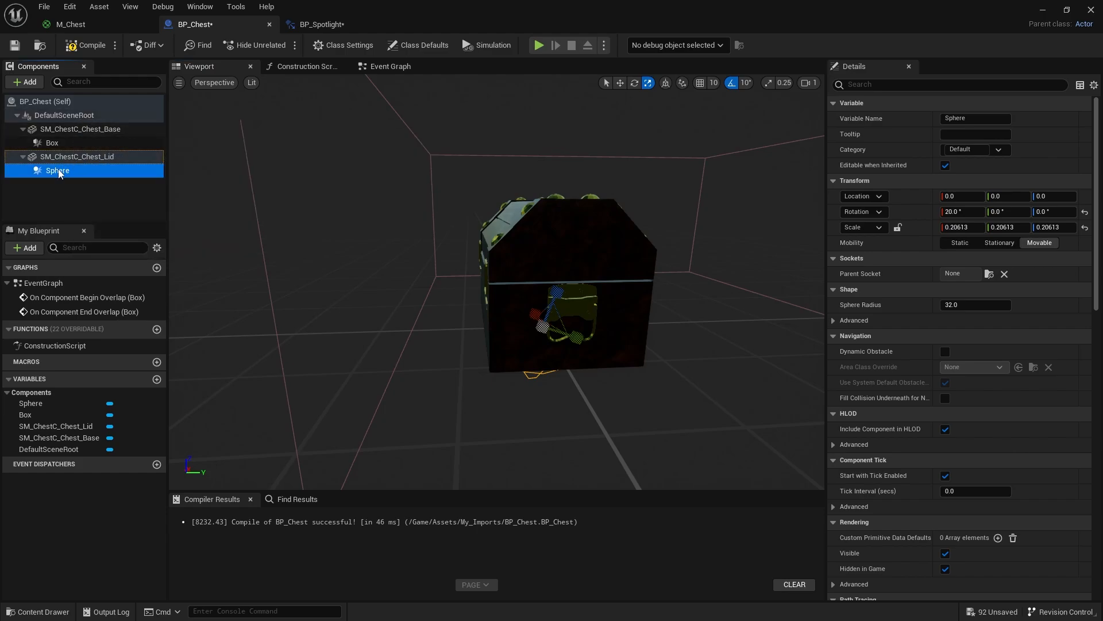
left_click_drag(63, 170, 85, 116)
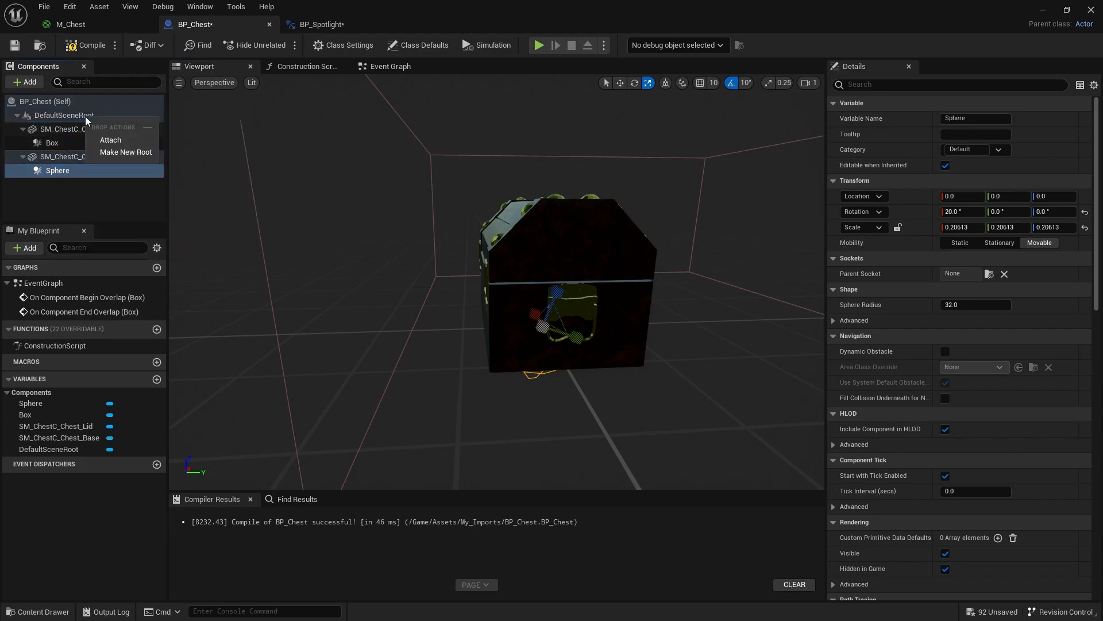
left_click(112, 141)
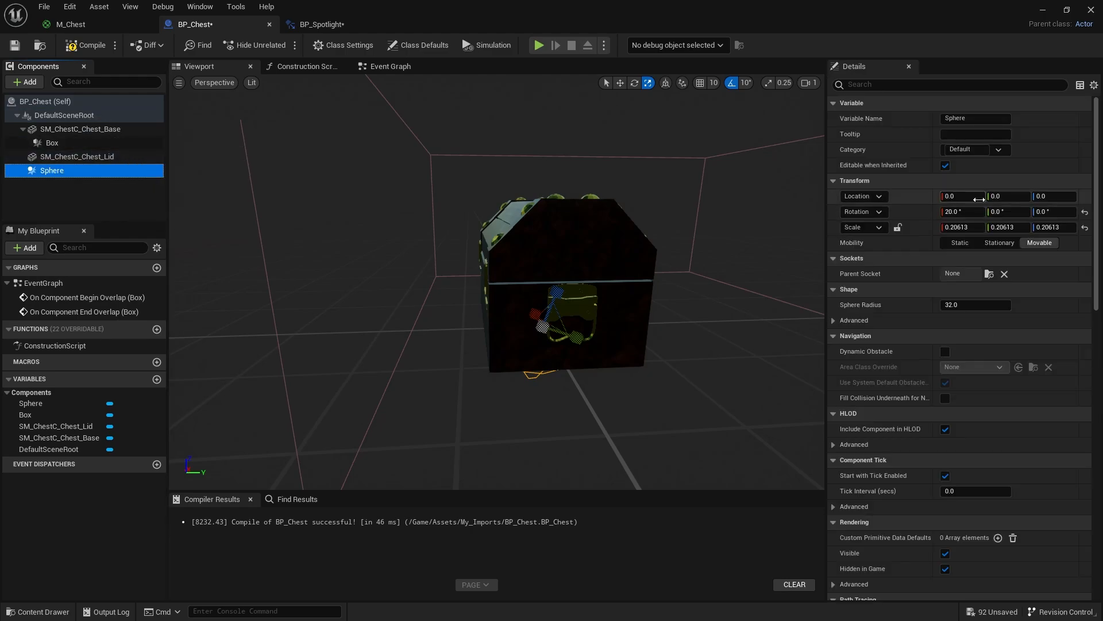
left_click(966, 215)
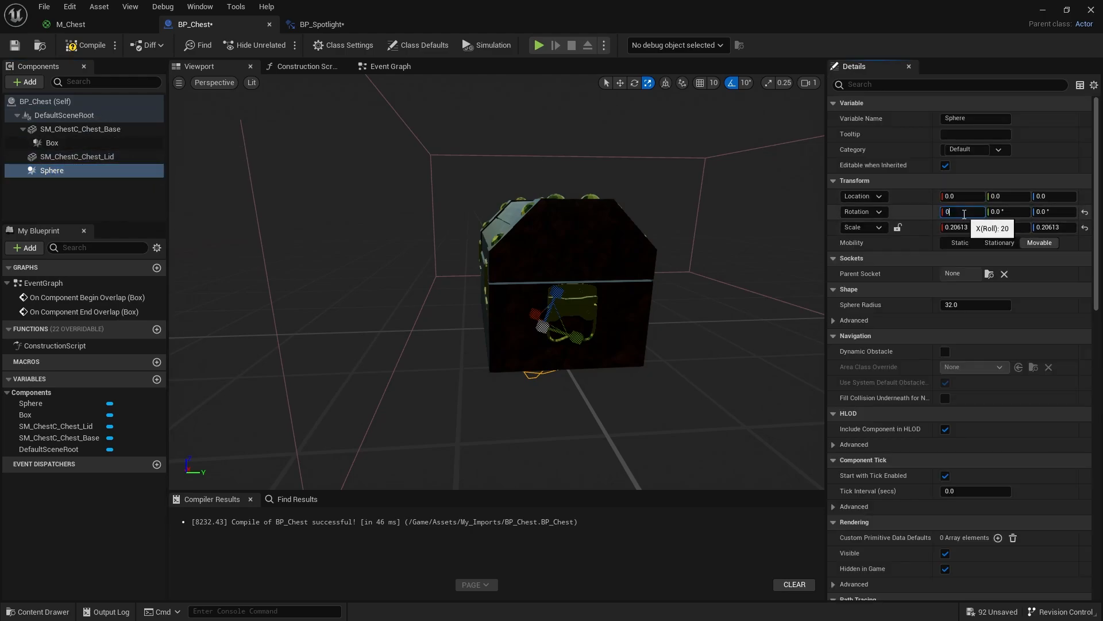
type("0")
key("Return")
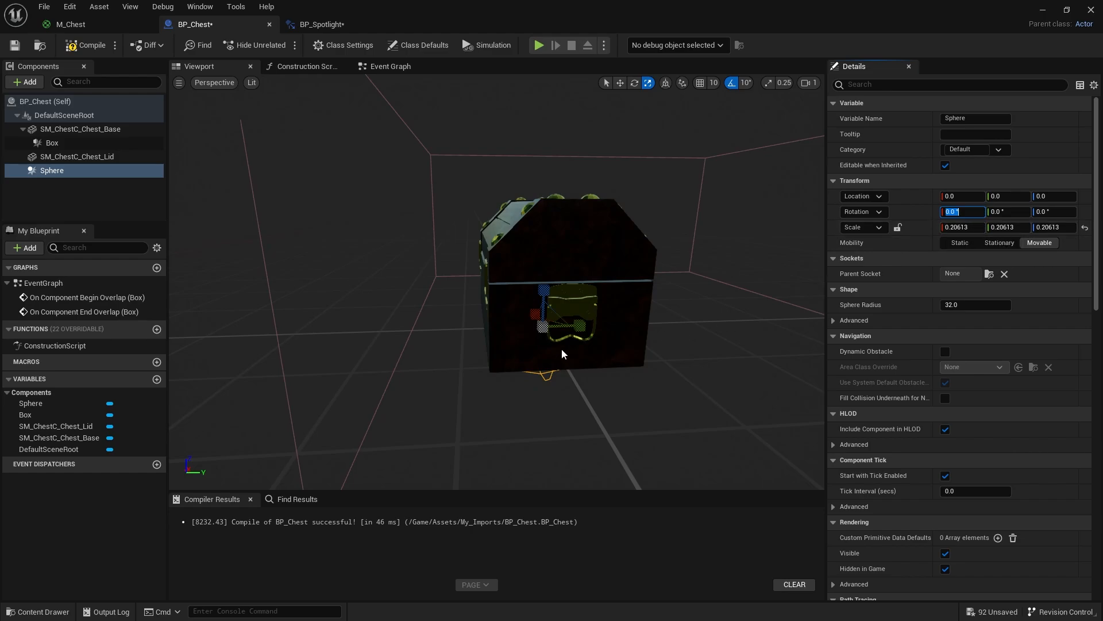
- Move the Sphere to the back edge of the chest lid, at about Y -7.28 and Z 8.47
type("ww")
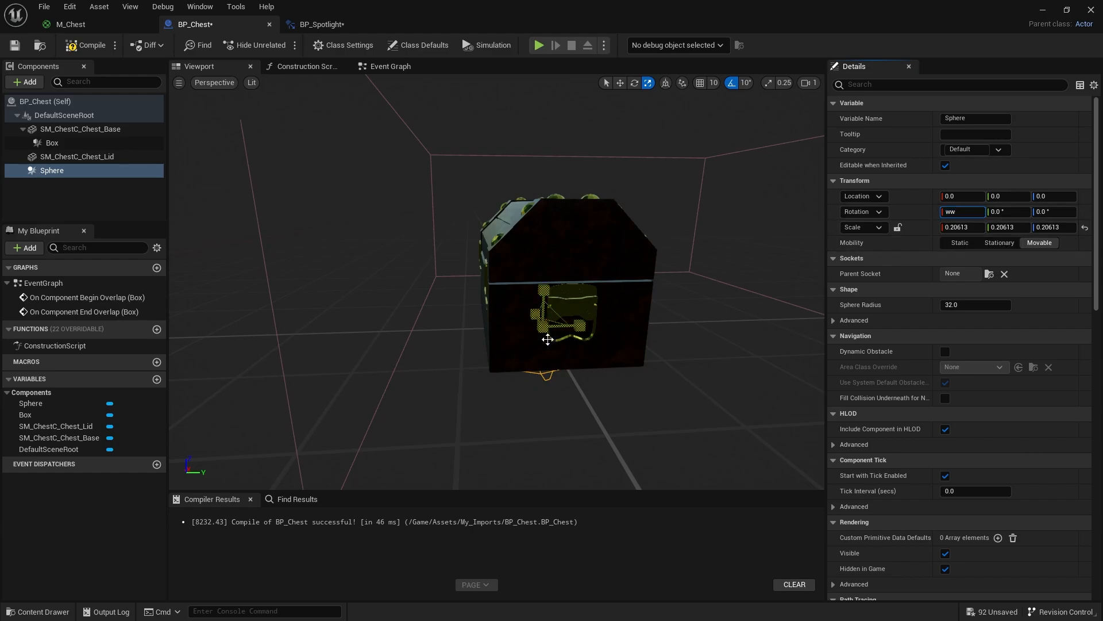
right_click(553, 353)
key("w")
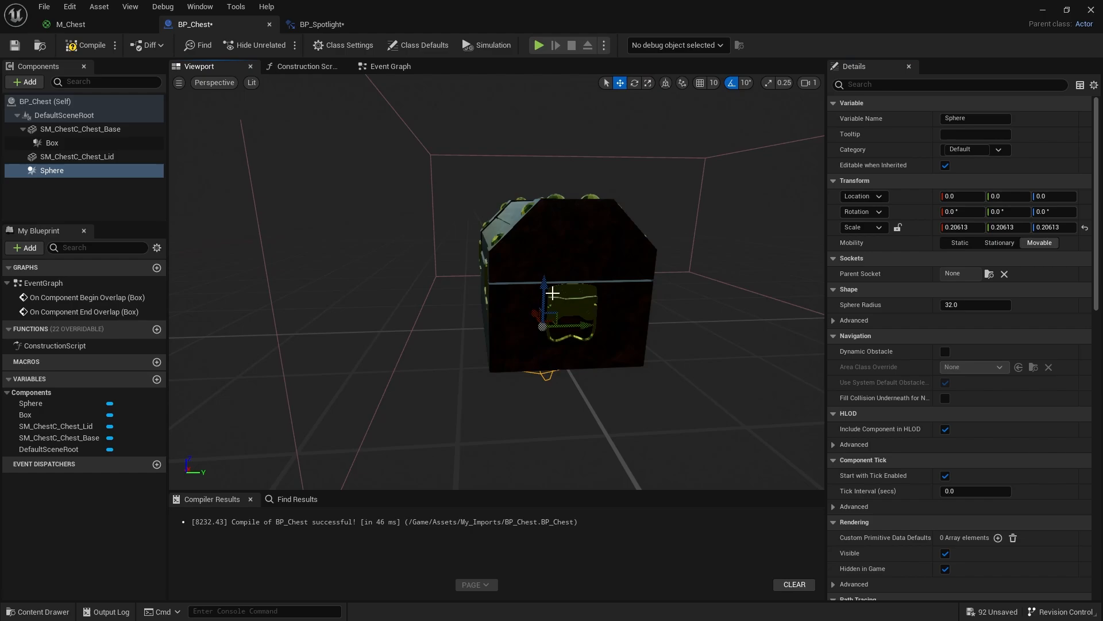
left_click_drag(545, 293, 551, 234)
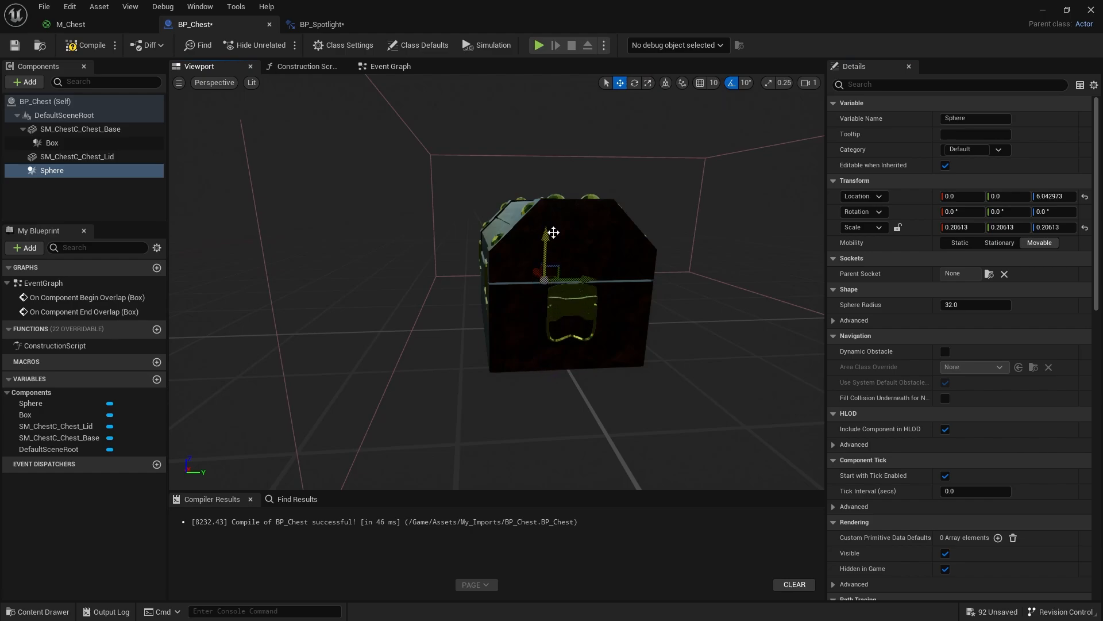
left_click_drag(575, 279, 513, 281)
right_click_drag(513, 281, 569, 294)
key("f")
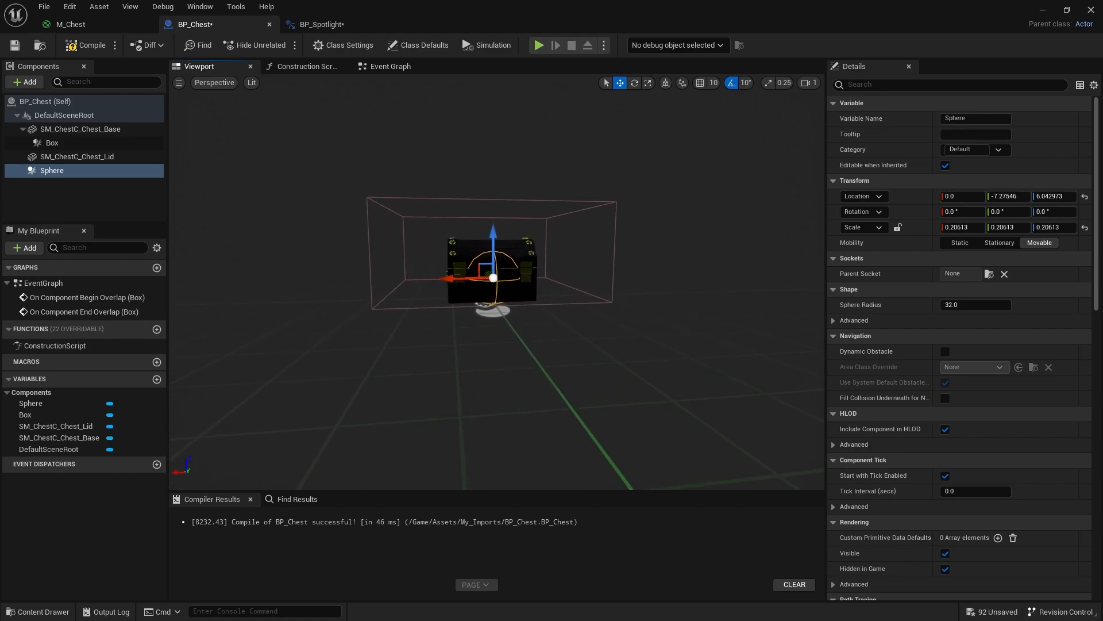
right_click_drag(490, 284, 489, 284)
left_click_drag(499, 240, 499, 214)
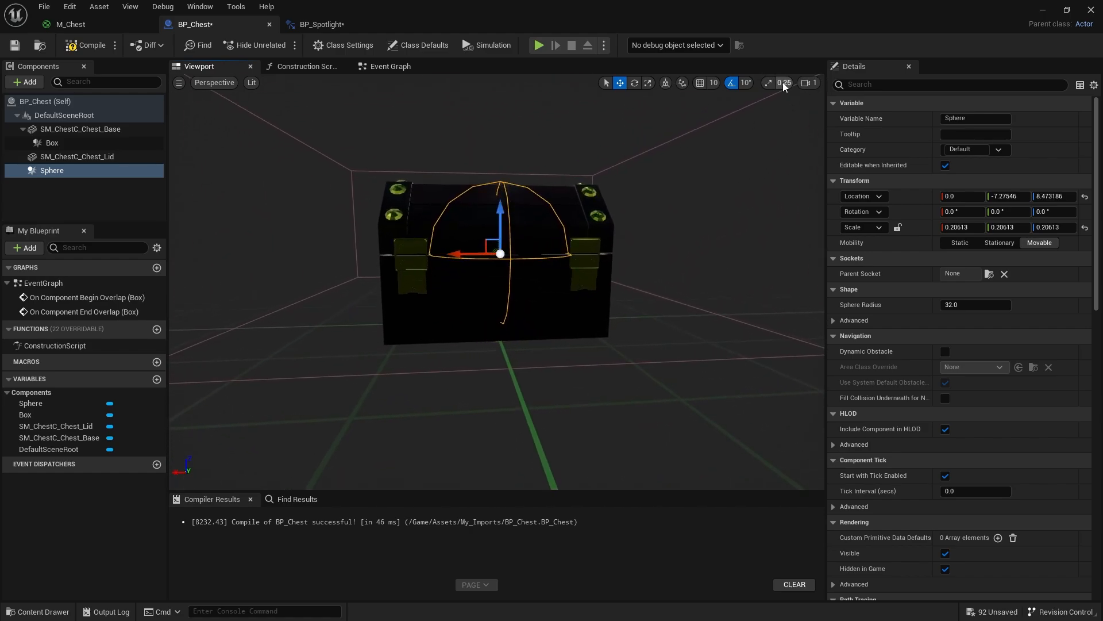
- Shrink the Sphere uniformly to a scale of about 0.05 and nudge it to about Y -7.70 at the lid's hinge
key("r")
mouse_move(503, 253)
left_mouse_down()
mouse_move(540, 223)
mouse_move(498, 246)
left_mouse_up()
key("w")
right_click_drag(645, 293, 690, 305)
key("a")
key("s")
key("w")
right_click_drag(537, 323, 506, 356)
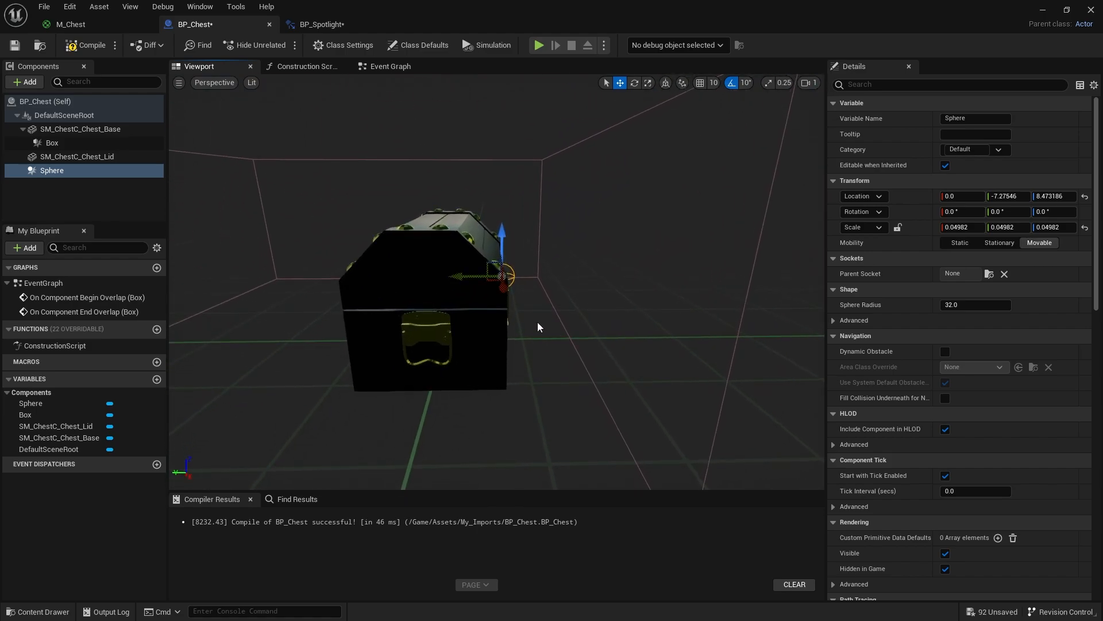
left_click_drag(470, 274, 473, 274)
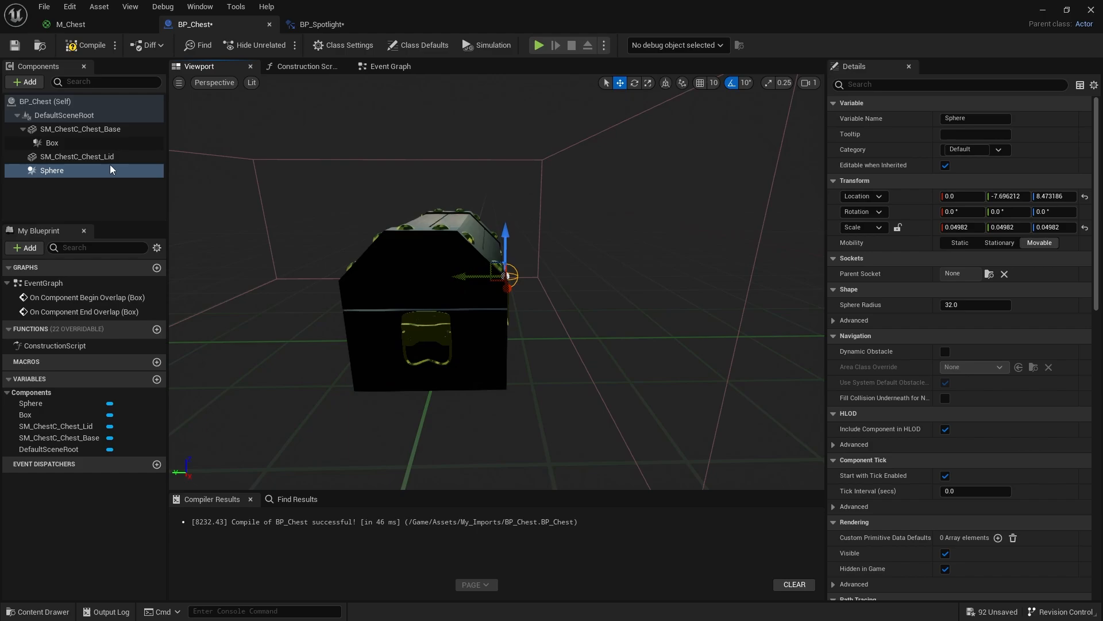
- Attach the chest lid mesh to the Sphere, test-rotate the Sphere as the lid's hinge, and undo the rotation
mouse_move(64, 155)
left_mouse_down()
mouse_move(77, 155)
mouse_move(74, 168)
left_mouse_up()
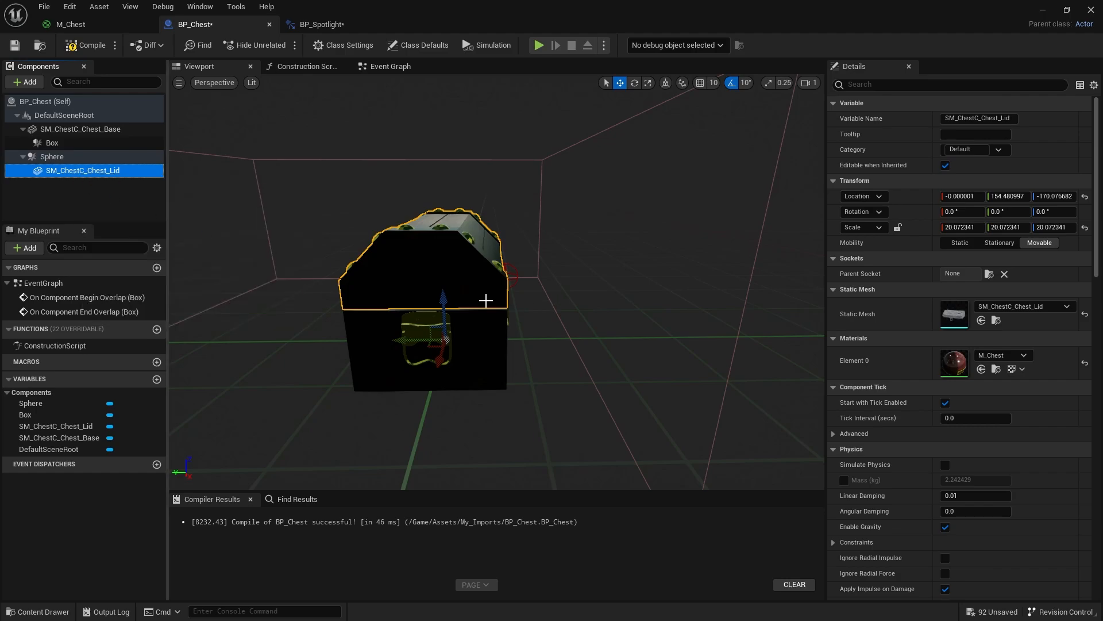
left_click(119, 157)
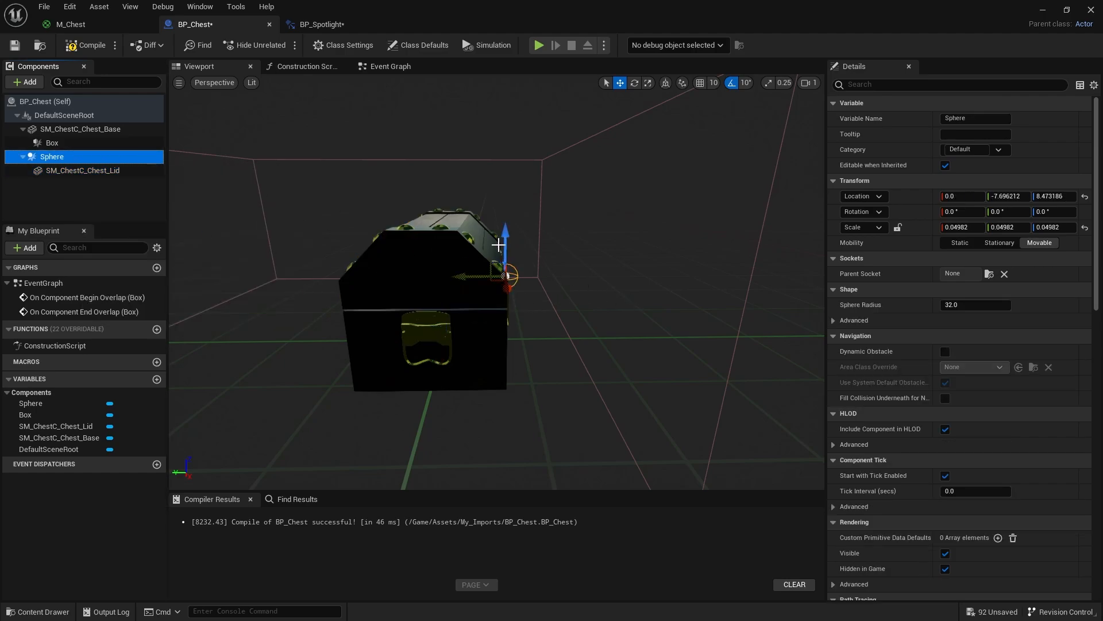
left_click(513, 266)
key("e")
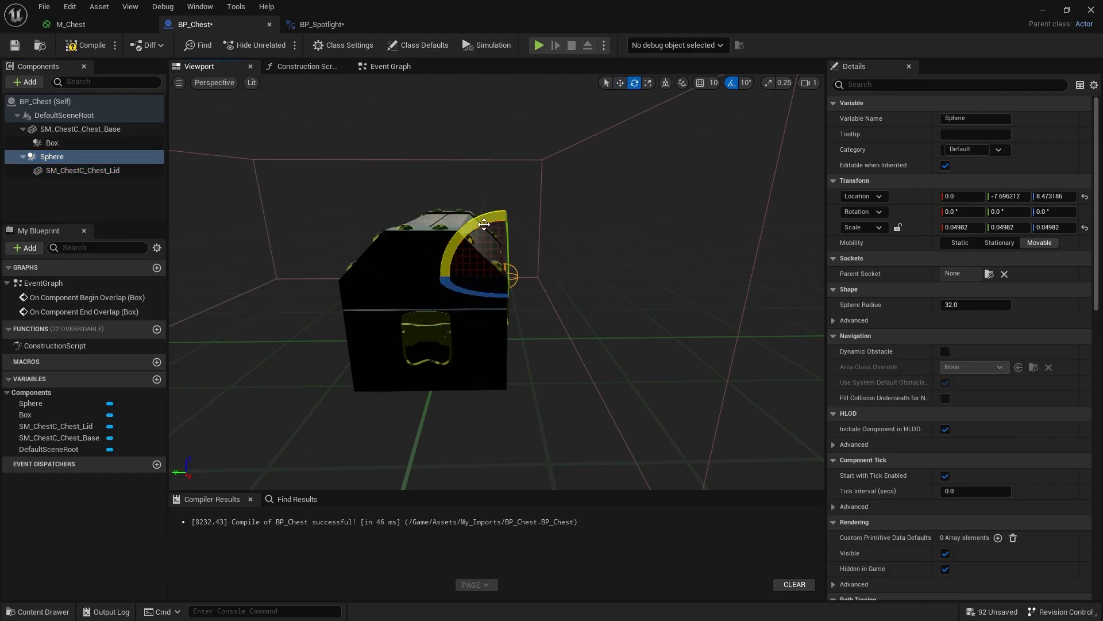
left_click_drag(484, 224, 493, 220)
left_click_drag(508, 274, 552, 236)
key("ctrl+z")
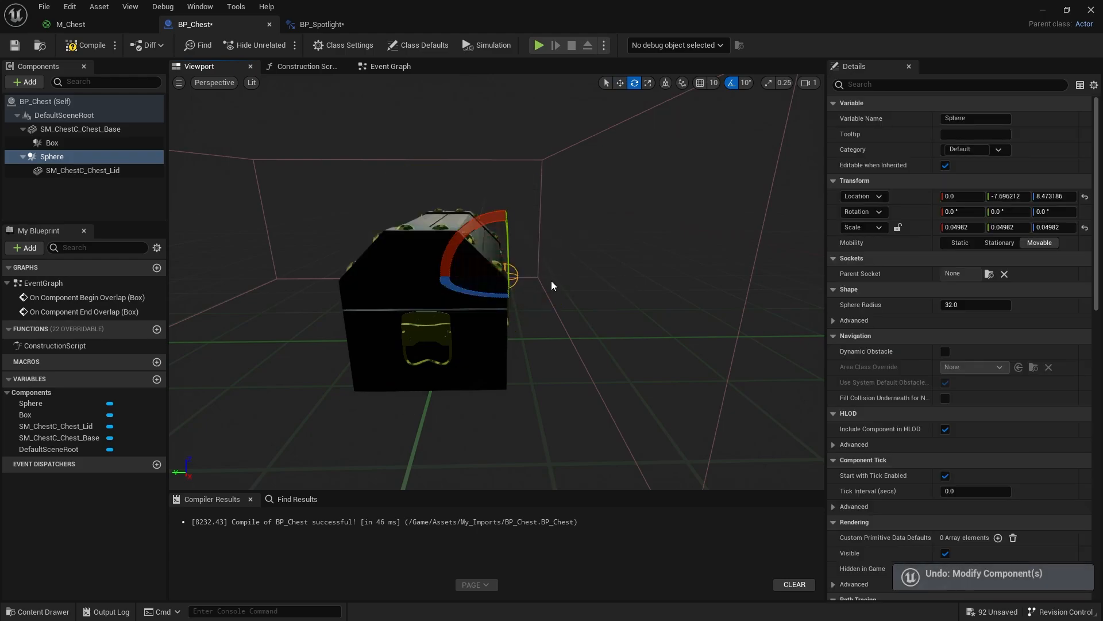
right_click_drag(508, 374, 546, 377)
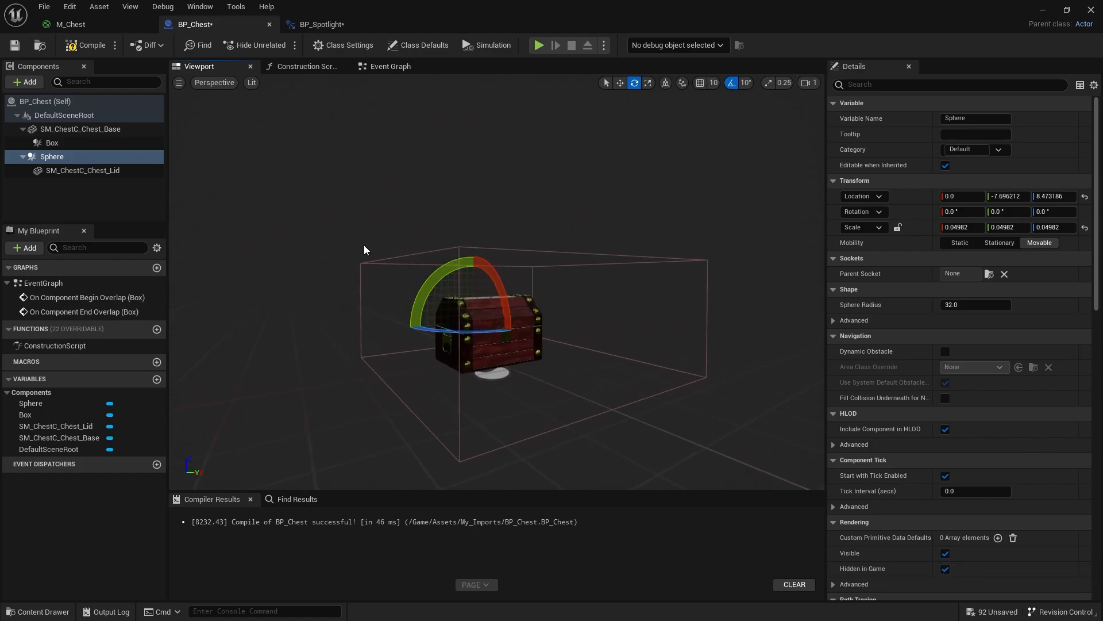
- Return to BP_Chest's Event Graph and shift the On Component Begin Overlap node slightly upward
left_click(384, 67)
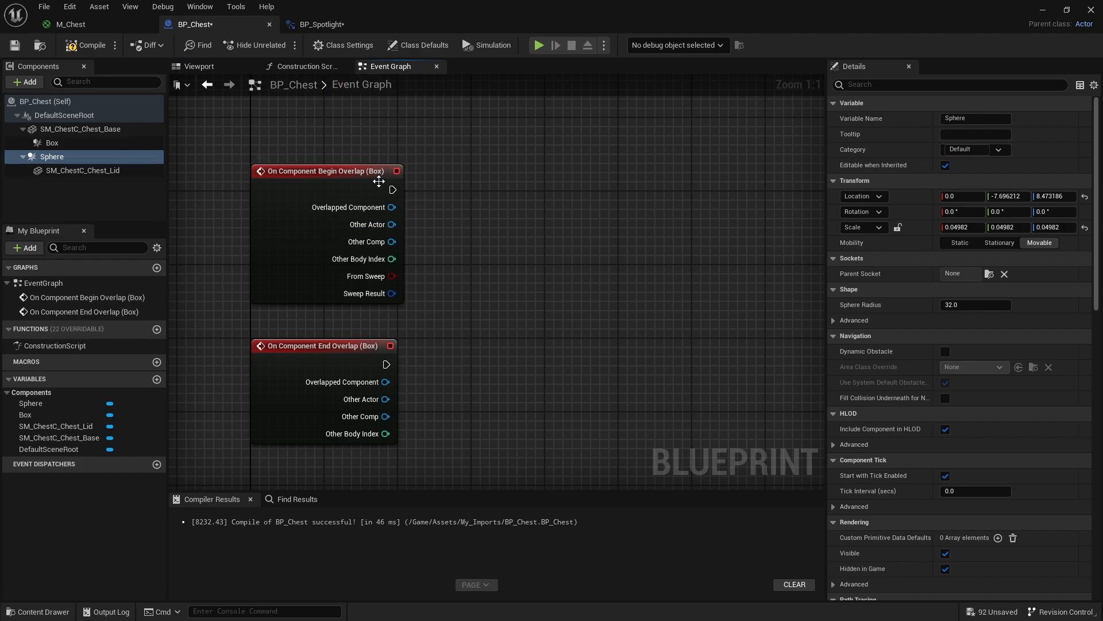
left_click_drag(379, 182, 378, 173)
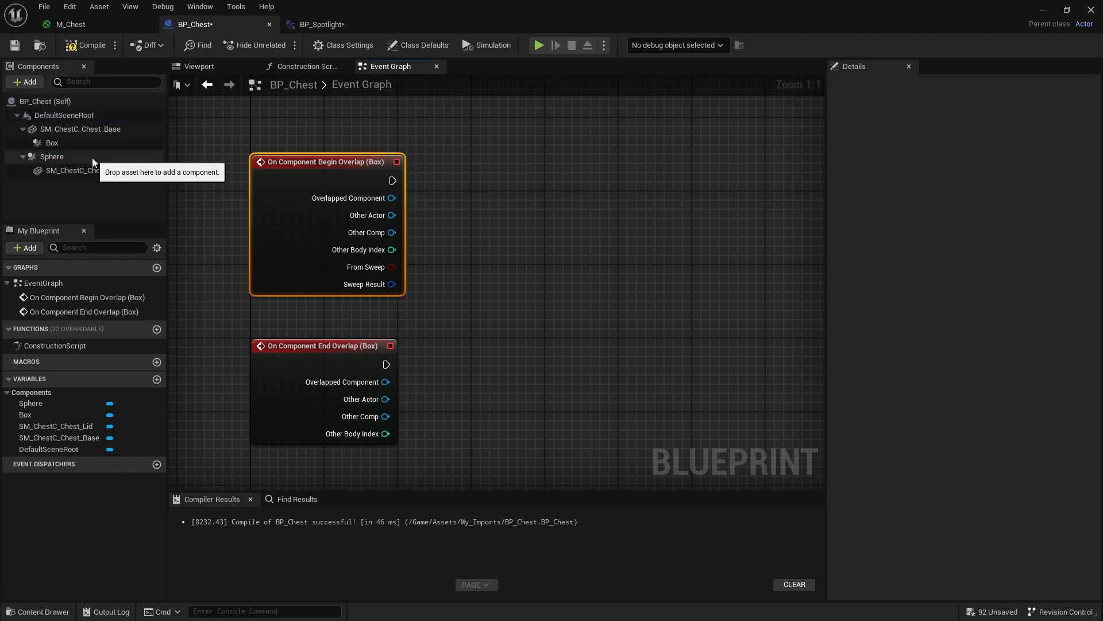
- Add a Timeline node with its default name and place it level with the On Component Begin Overlap node
scroll(508, 244, "down", 1)
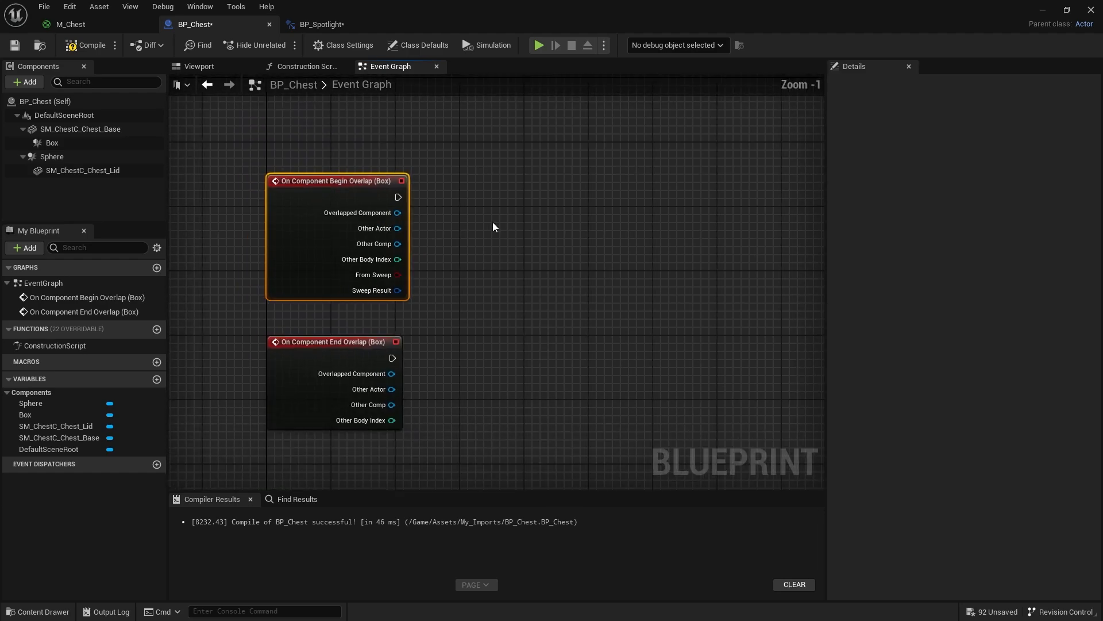
scroll(493, 226, "down", 1)
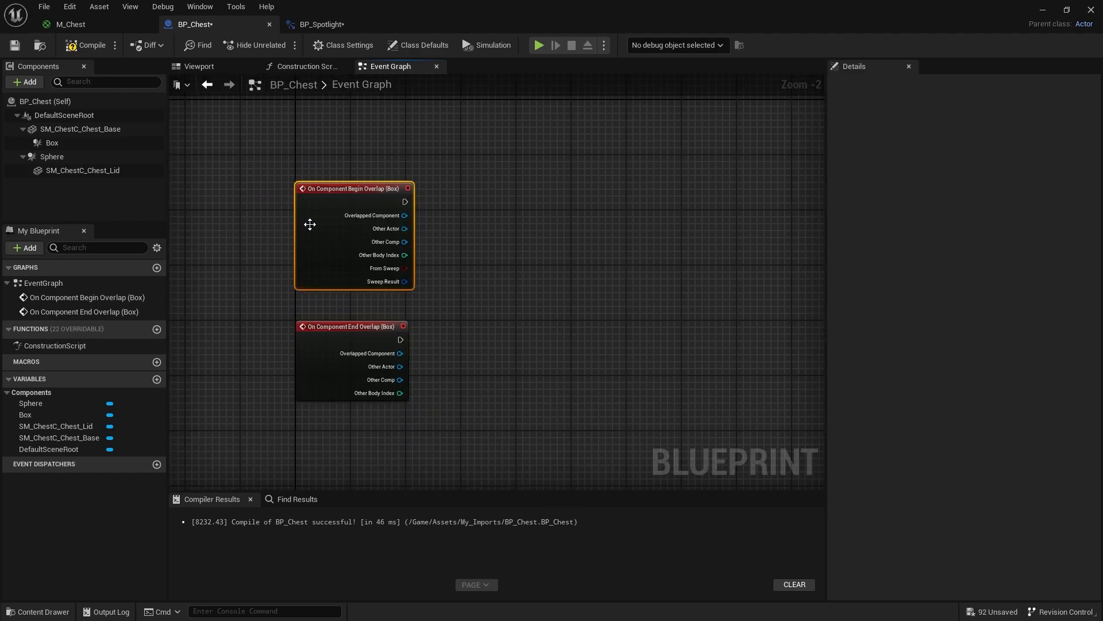
right_click(618, 230)
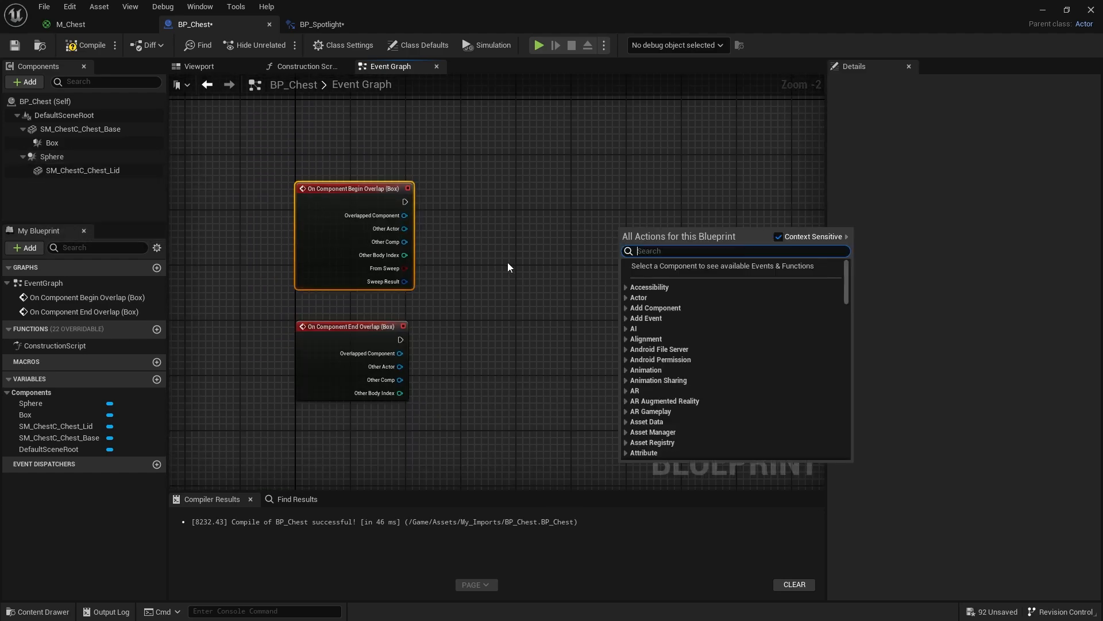
type("timelin")
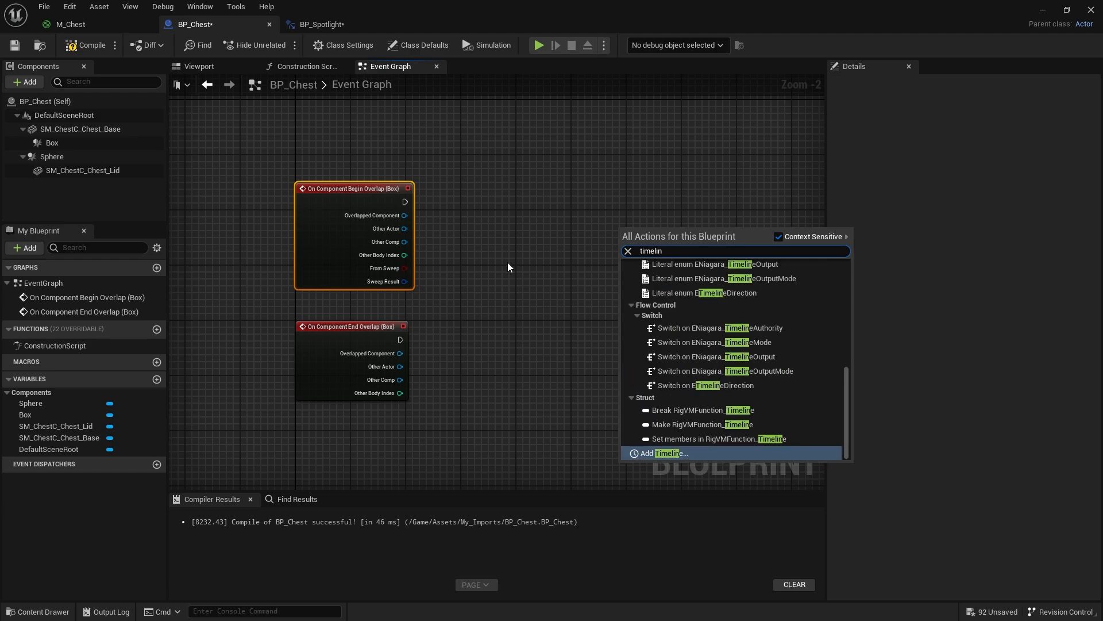
type("e")
left_click(664, 453)
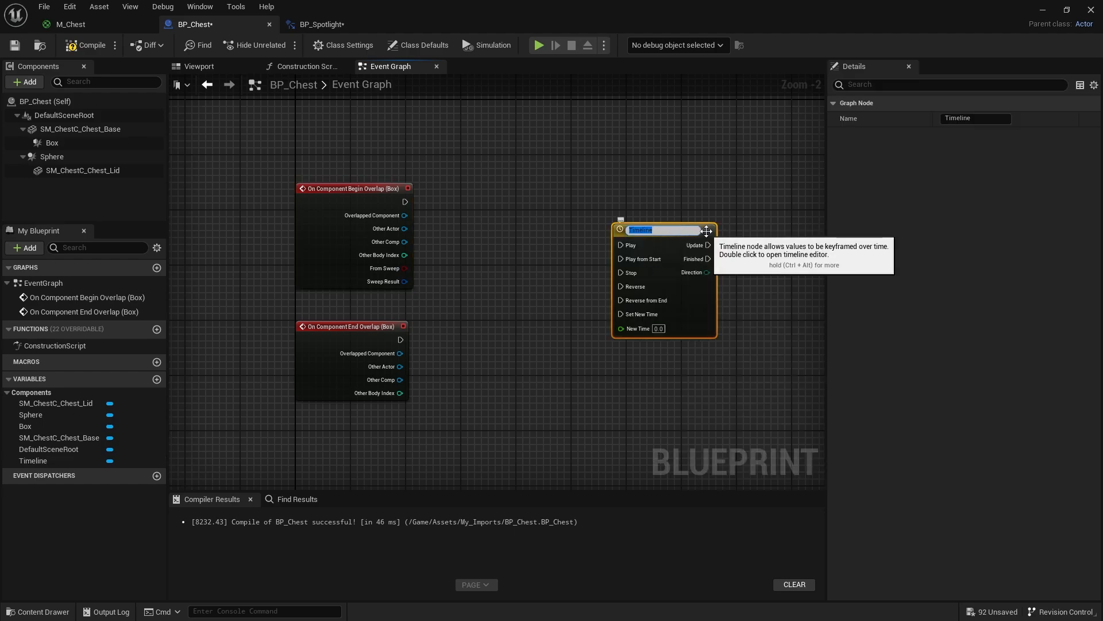
left_click_drag(688, 234, 645, 192)
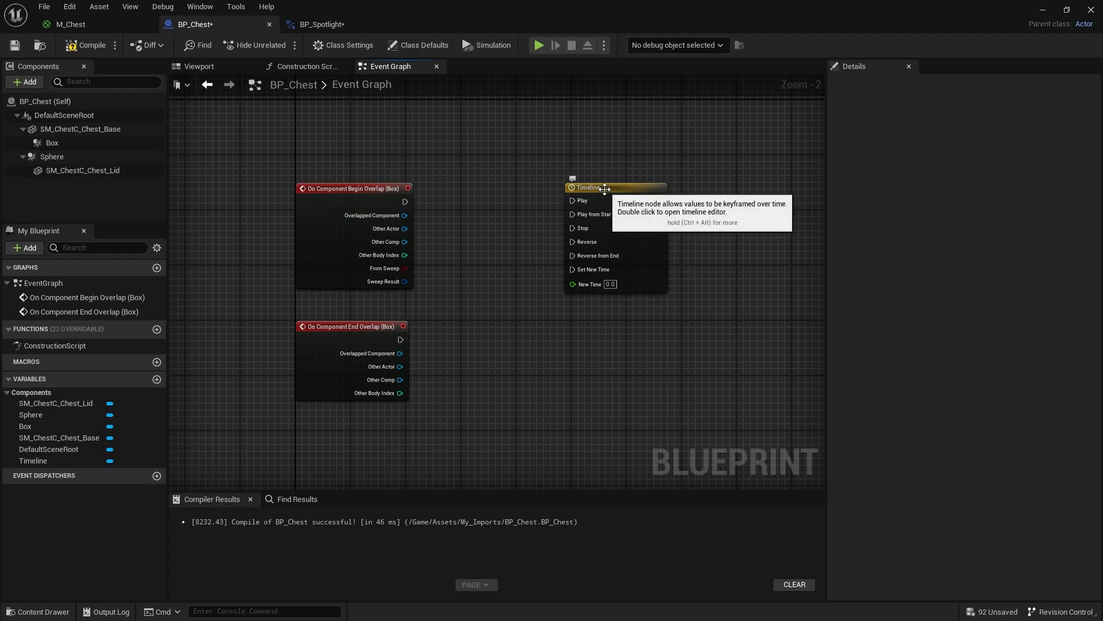
- Open the Timeline for editing and add a float track named Rotate
double_click(605, 189)
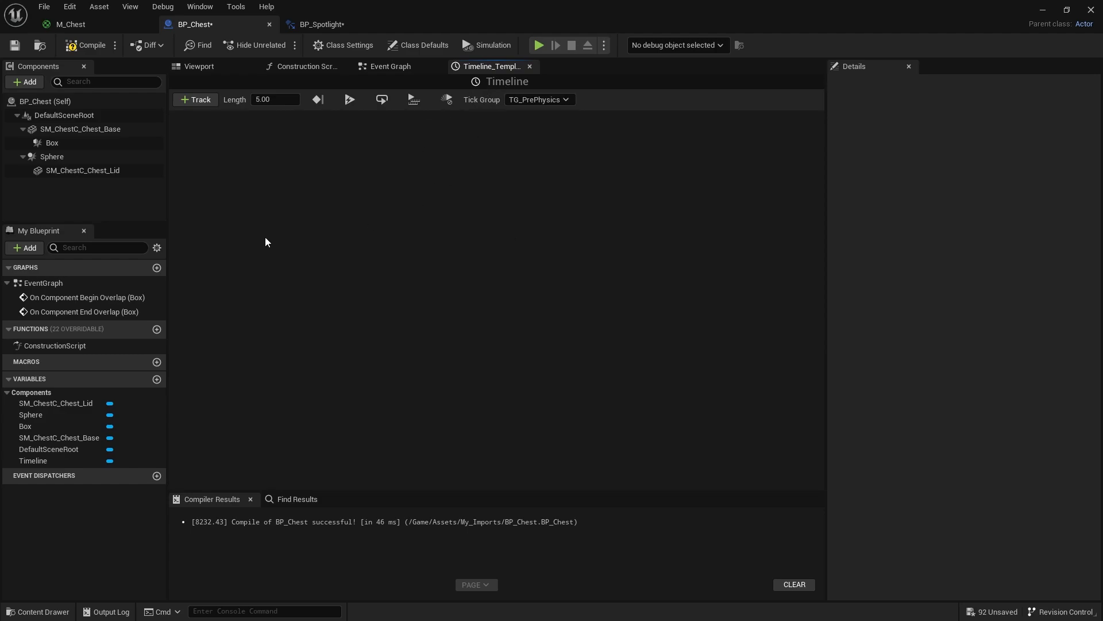
left_click(205, 104)
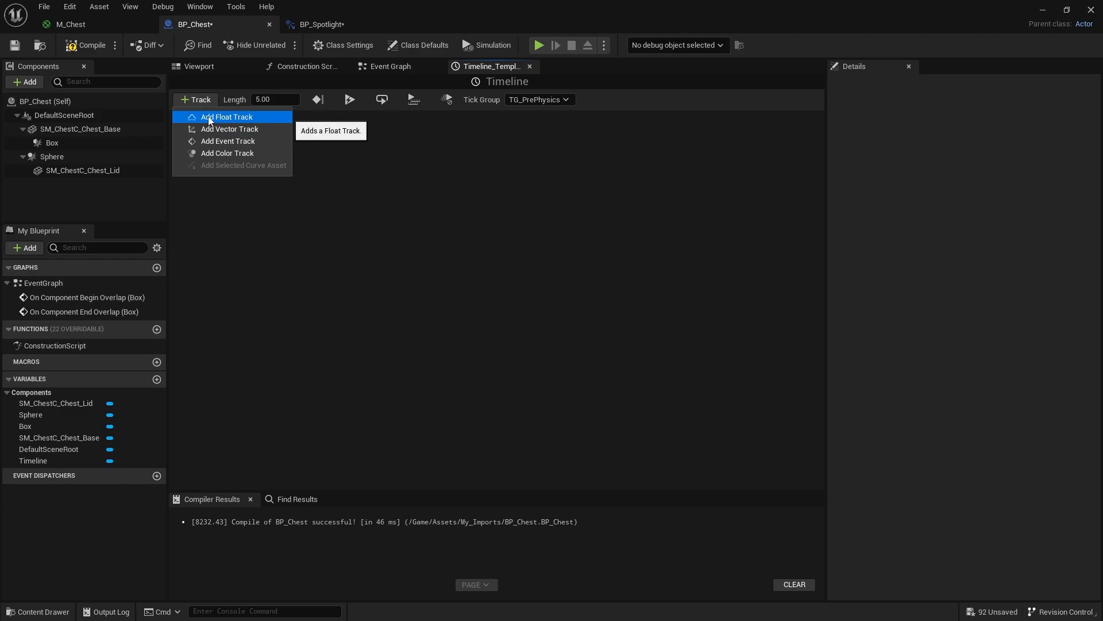
left_click(208, 116)
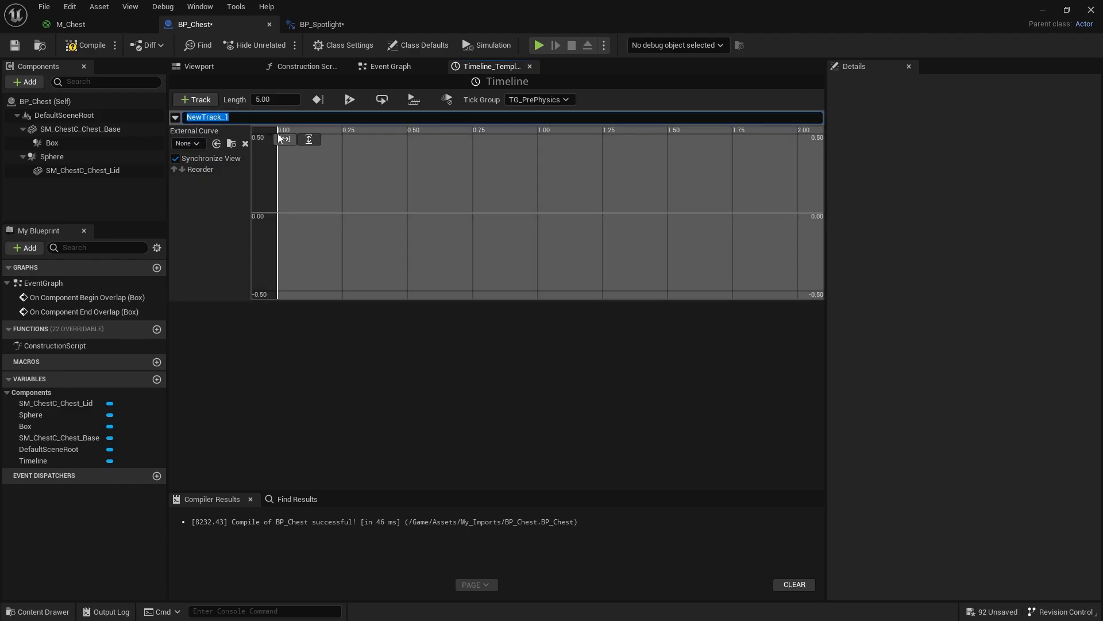
type("Rotat")
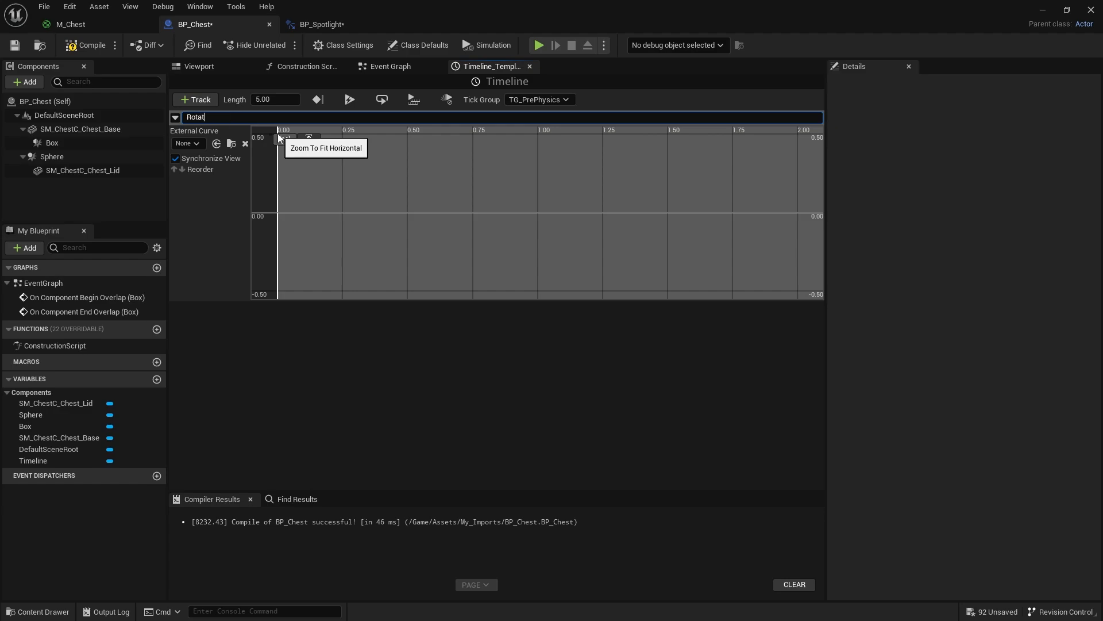
type("e")
key("Return")
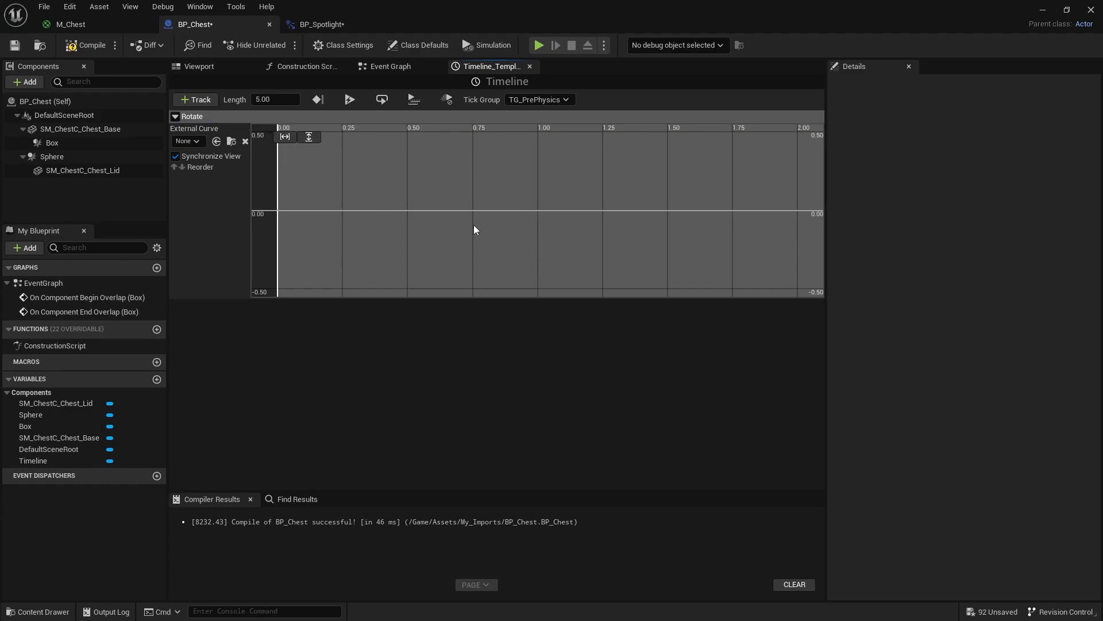
- Set the Timeline's length to 1.50 seconds
scroll(473, 228, "down", 2)
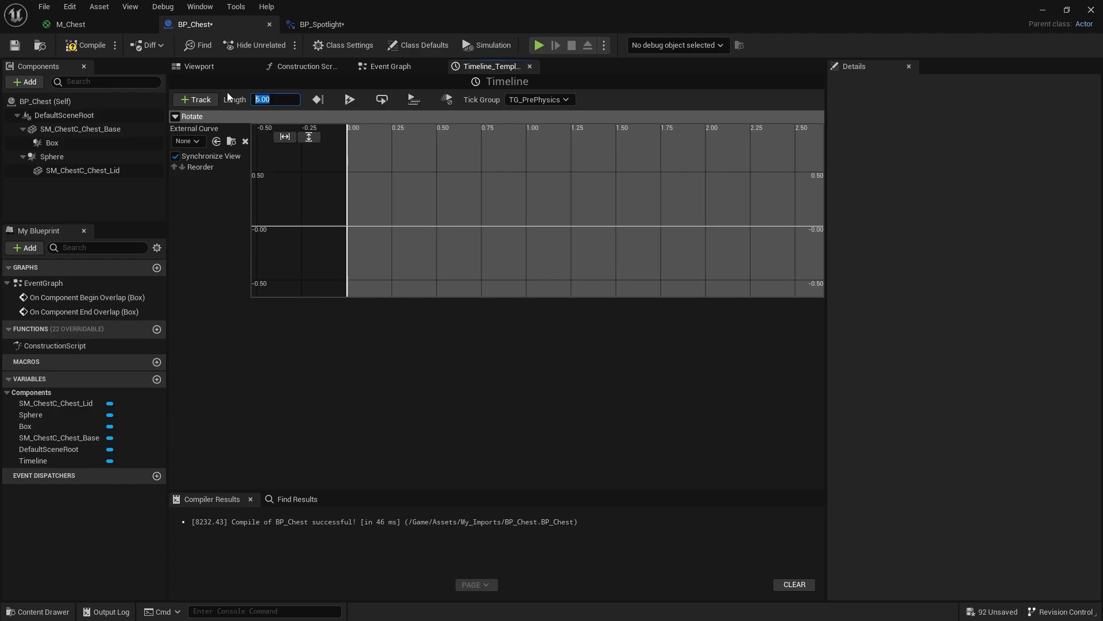
type("1.50")
key("Return")
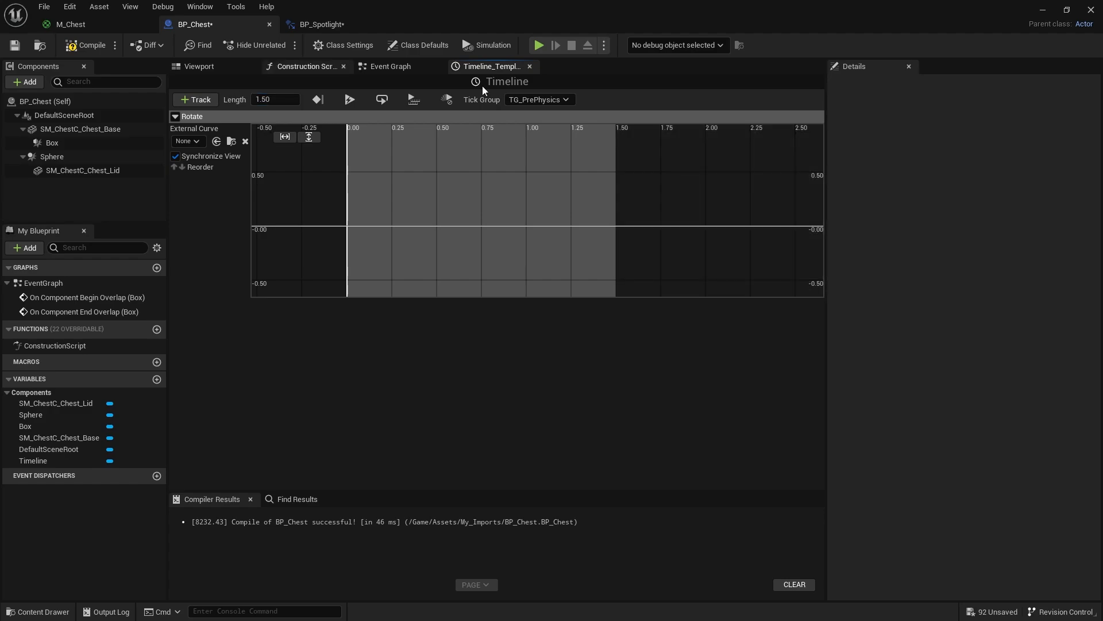
- Add two keys to the Rotate curve and set the first key to time 0 and value 0
right_click(389, 196)
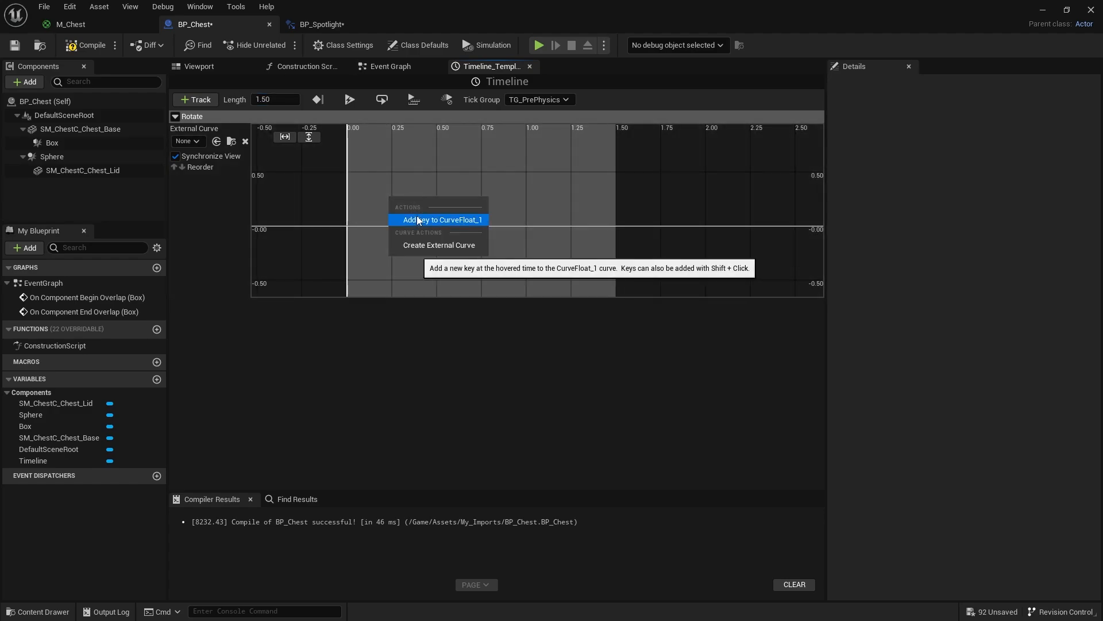
left_click(416, 216)
right_click(508, 191)
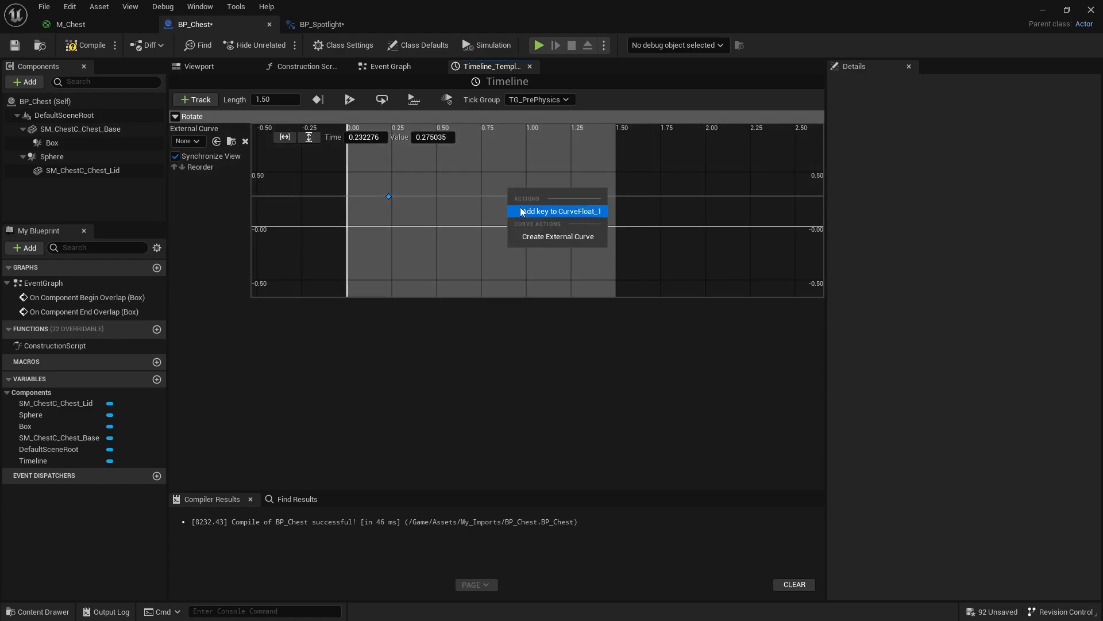
left_click(522, 211)
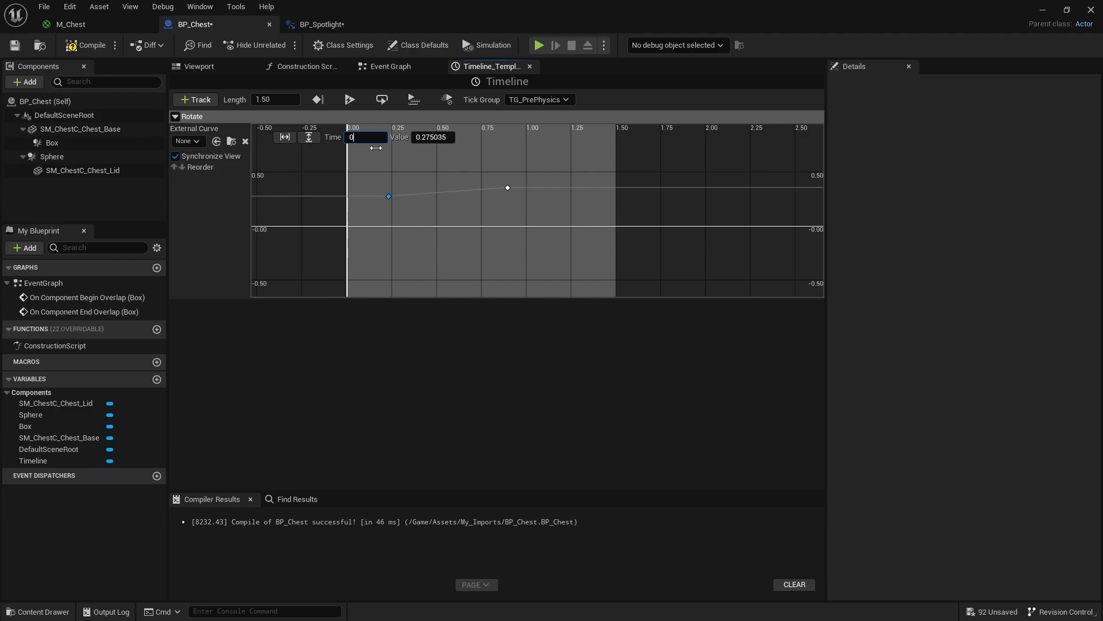
key("Return")
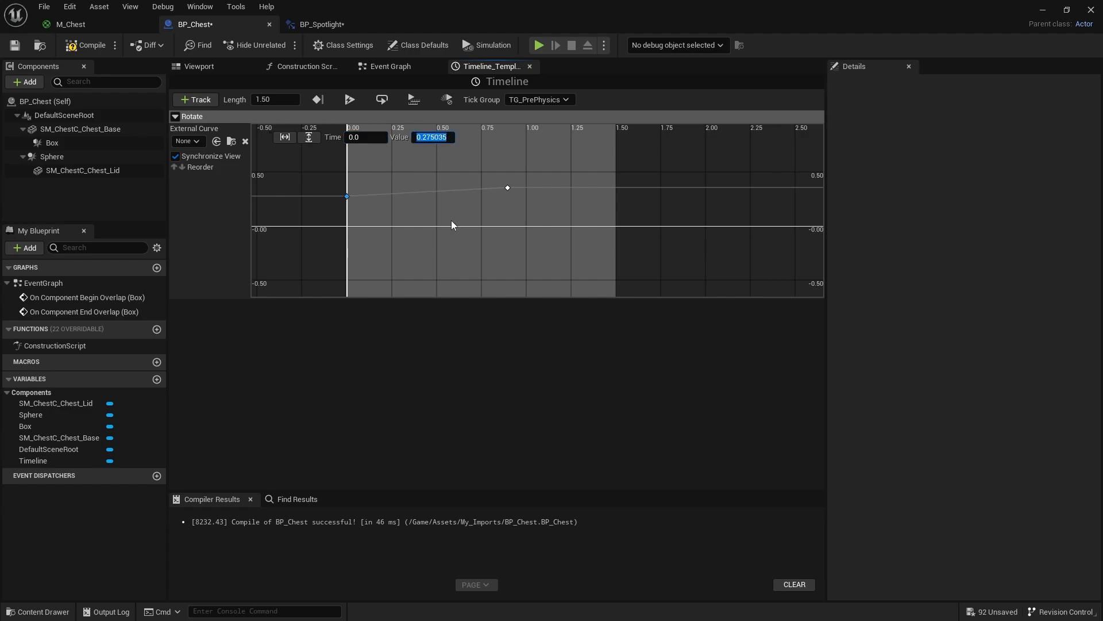
type("0")
key("Return")
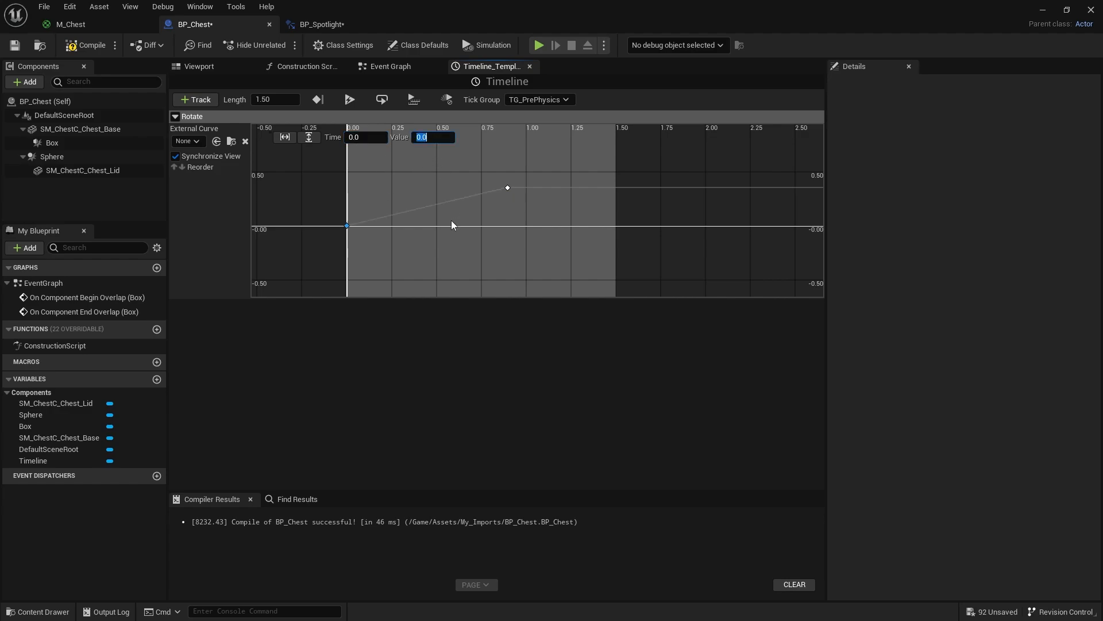
- Set the Rotate curve's second key to time 1.5 and value 120, and fit the whole curve in the graph
left_click(507, 188)
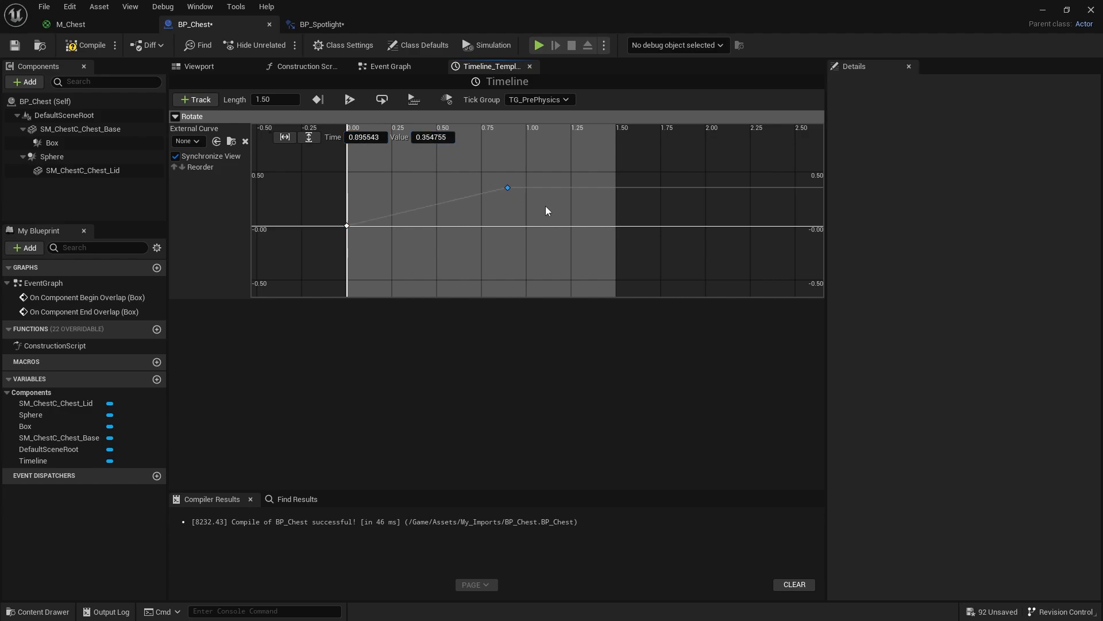
left_click(369, 138)
scroll(496, 227, "down", 3)
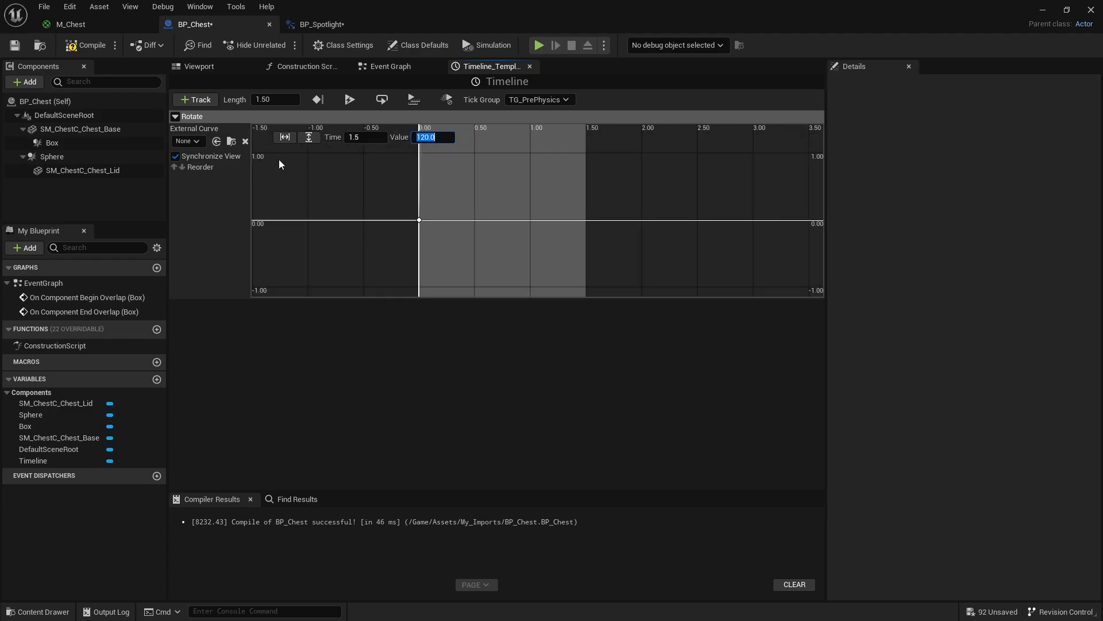
left_click(284, 136)
left_click(309, 137)
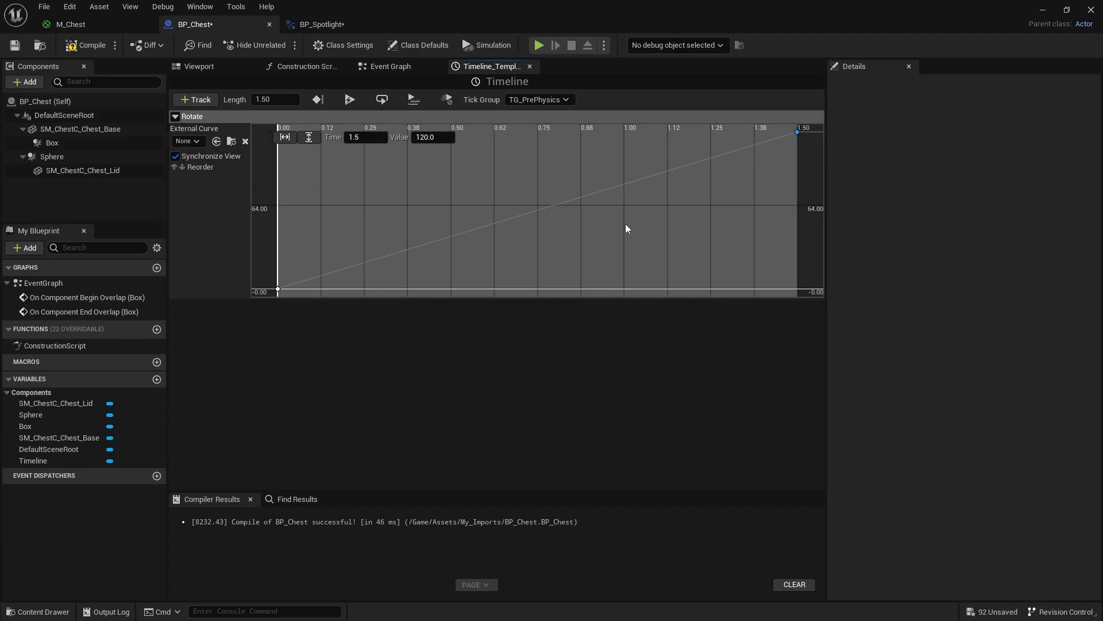
- Return to the Event Graph and connect the On Component Begin Overlap execution output to the Timeline's Play input
left_click(387, 66)
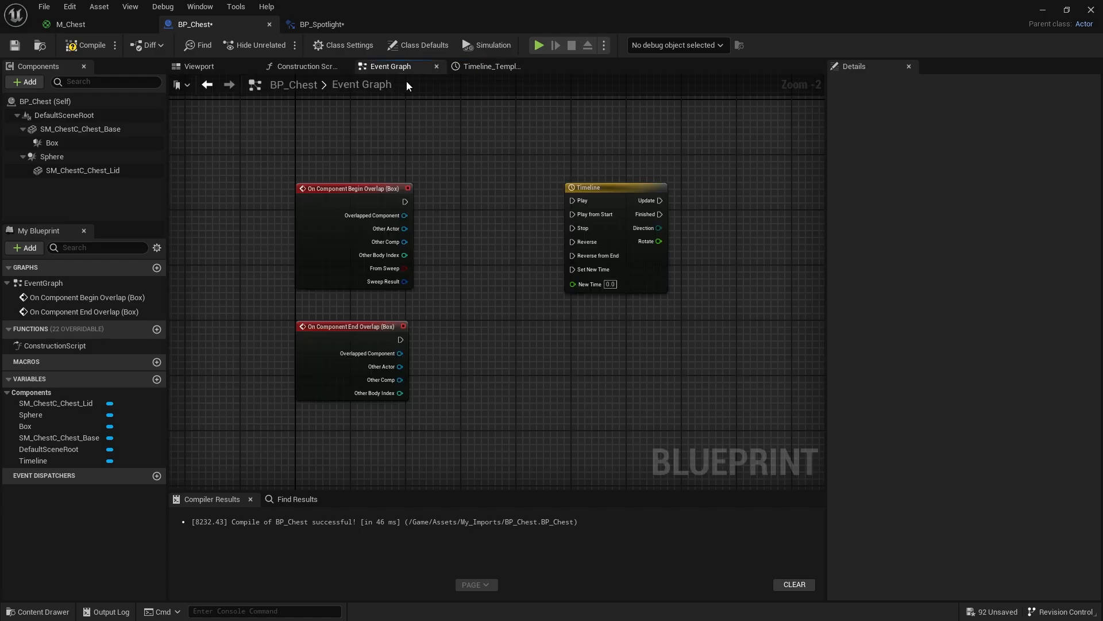
scroll(470, 265, "up", 2)
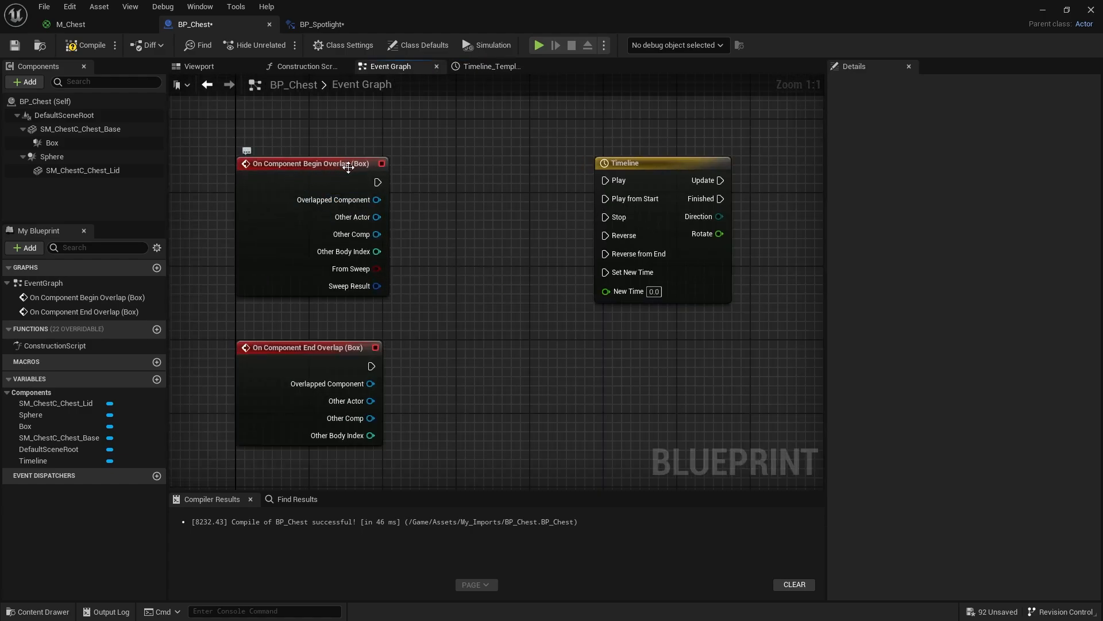
left_click_drag(378, 180, 607, 179)
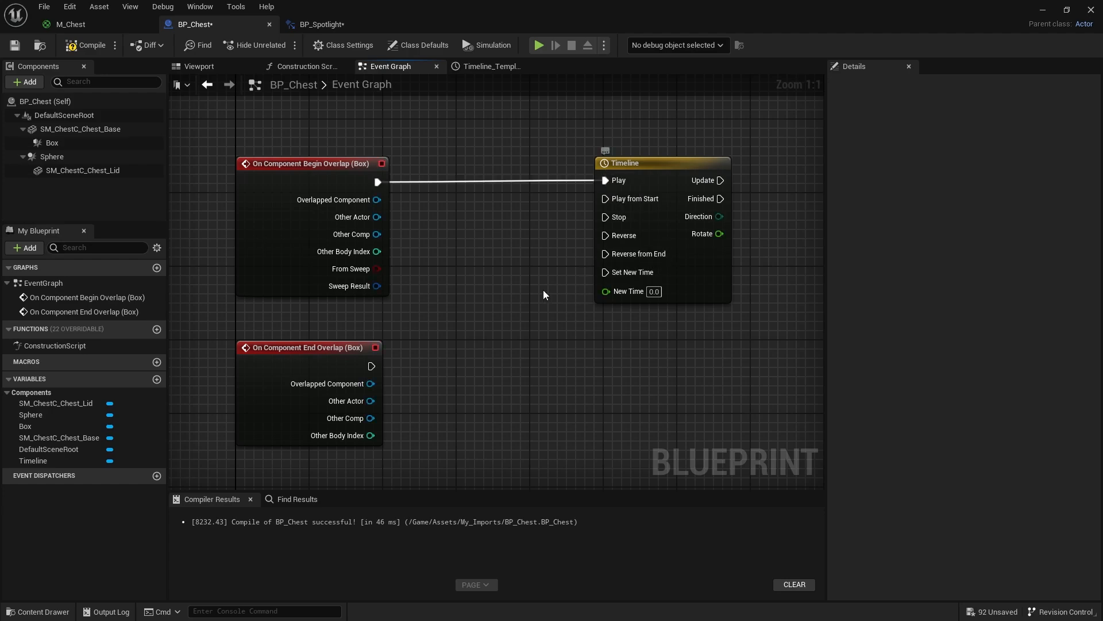
- Place a Sphere reference beyond the Timeline and create a Set World Rotation node that targets it
right_click_drag(522, 280, 362, 289)
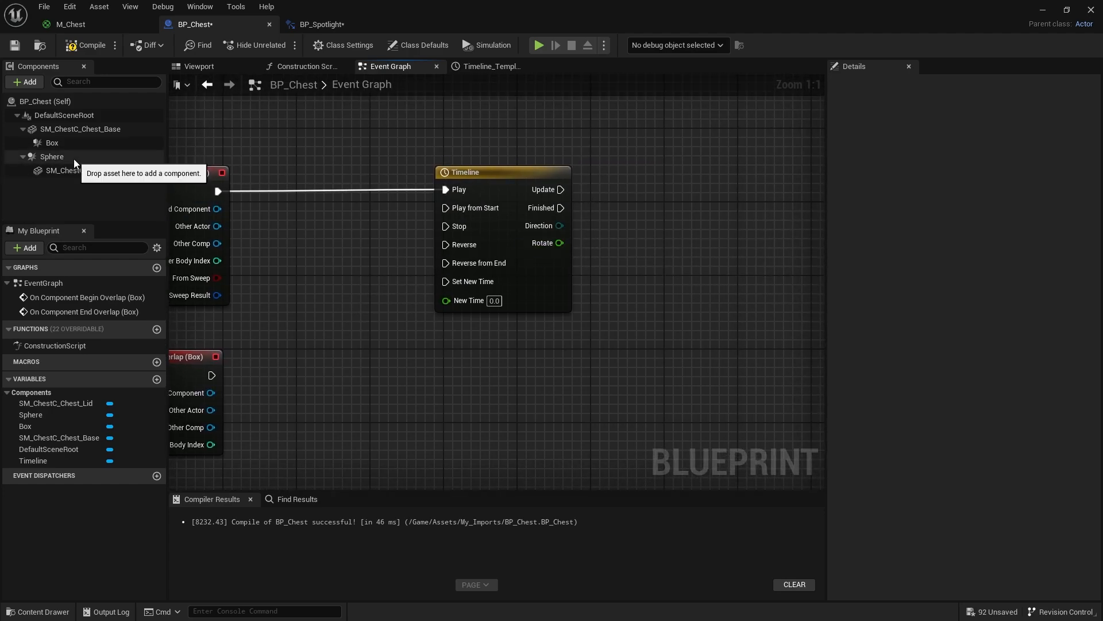
left_click_drag(54, 156, 685, 253)
right_click_drag(716, 314, 568, 325)
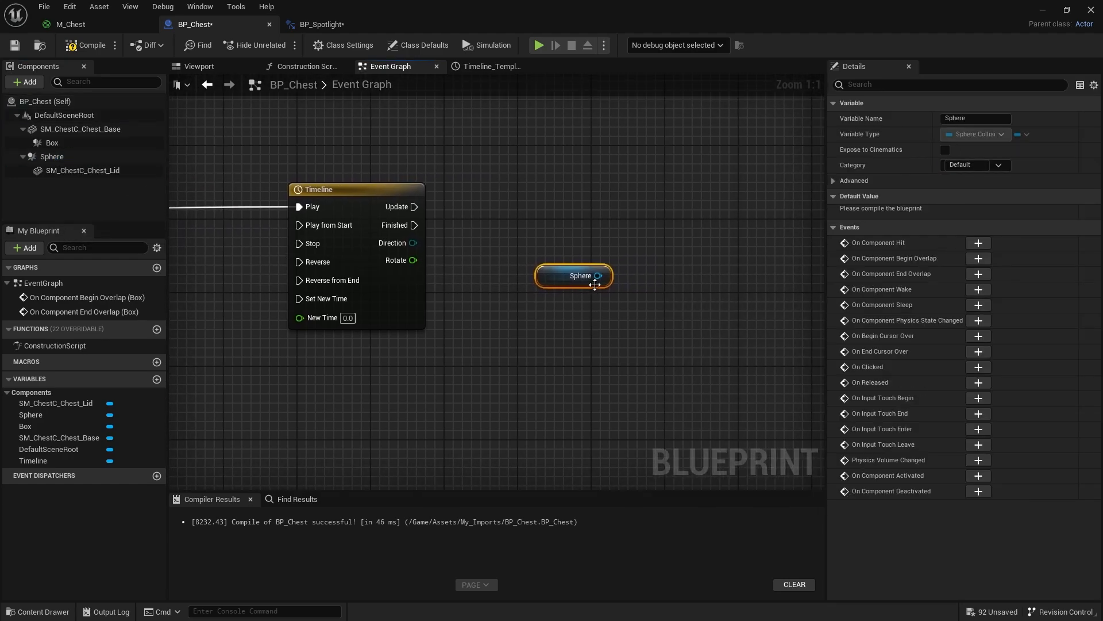
left_click_drag(599, 276, 657, 246)
type("set rotati")
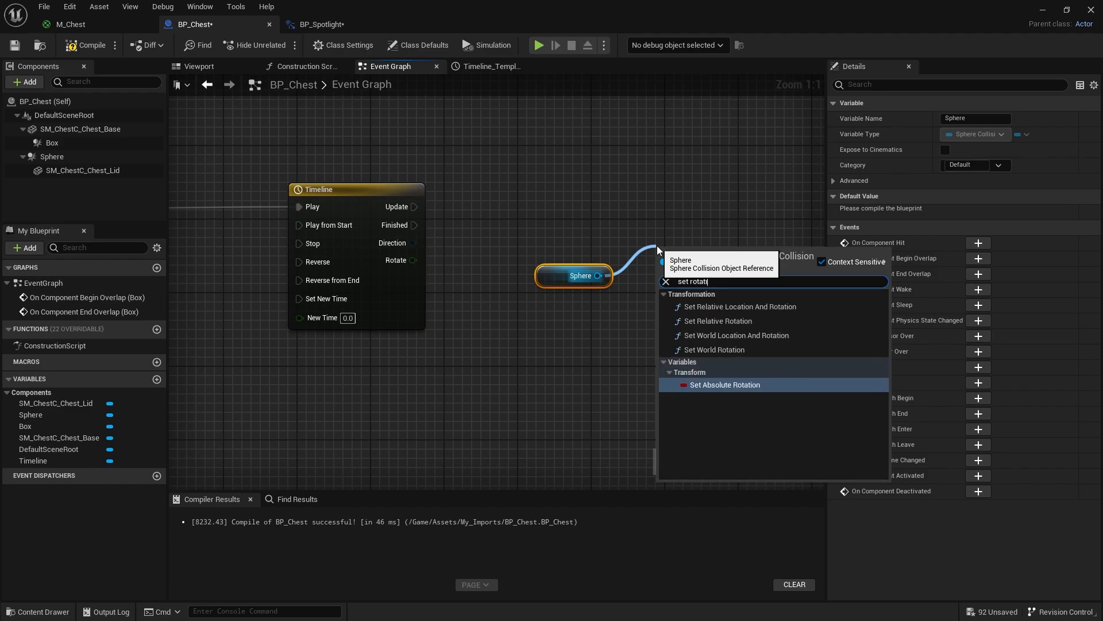
left_click(733, 350)
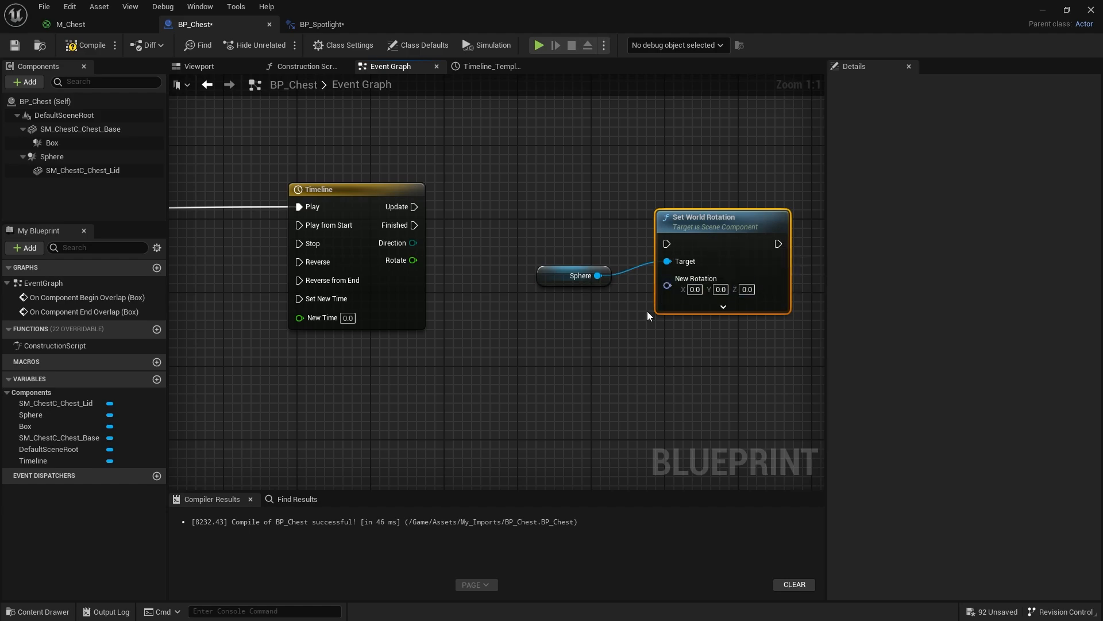
- Connect the Timeline's Update output to Set World Rotation, aligning the nodes, and split the New Rotation pin into separate axes
left_click_drag(404, 213, 675, 250)
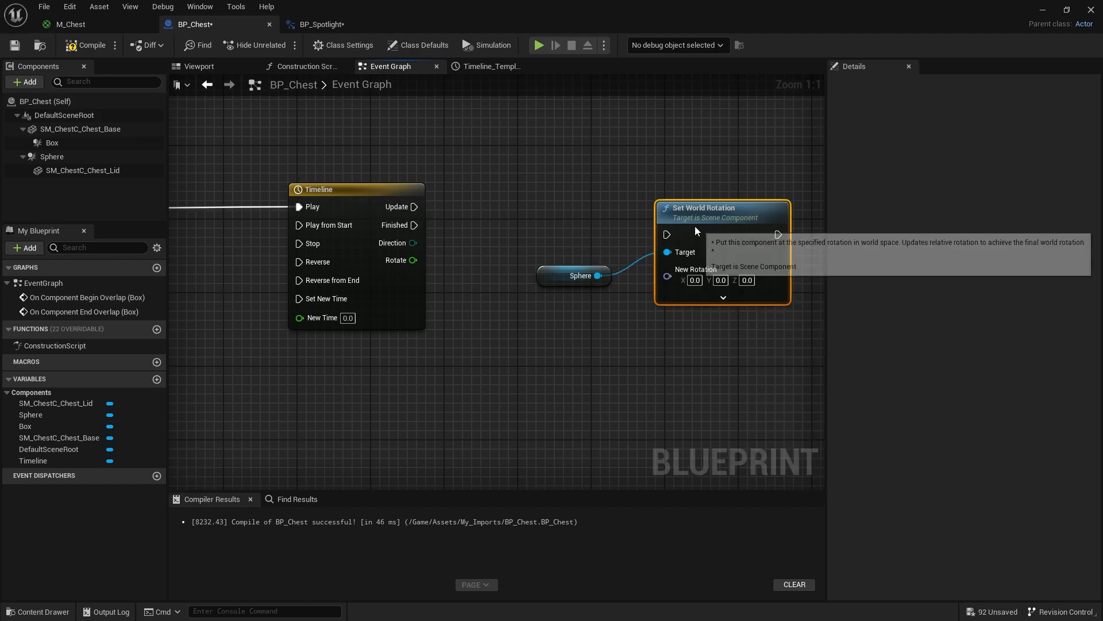
left_click_drag(403, 209, 408, 208)
left_click_drag(684, 211, 691, 186)
left_click_drag(570, 264, 572, 218)
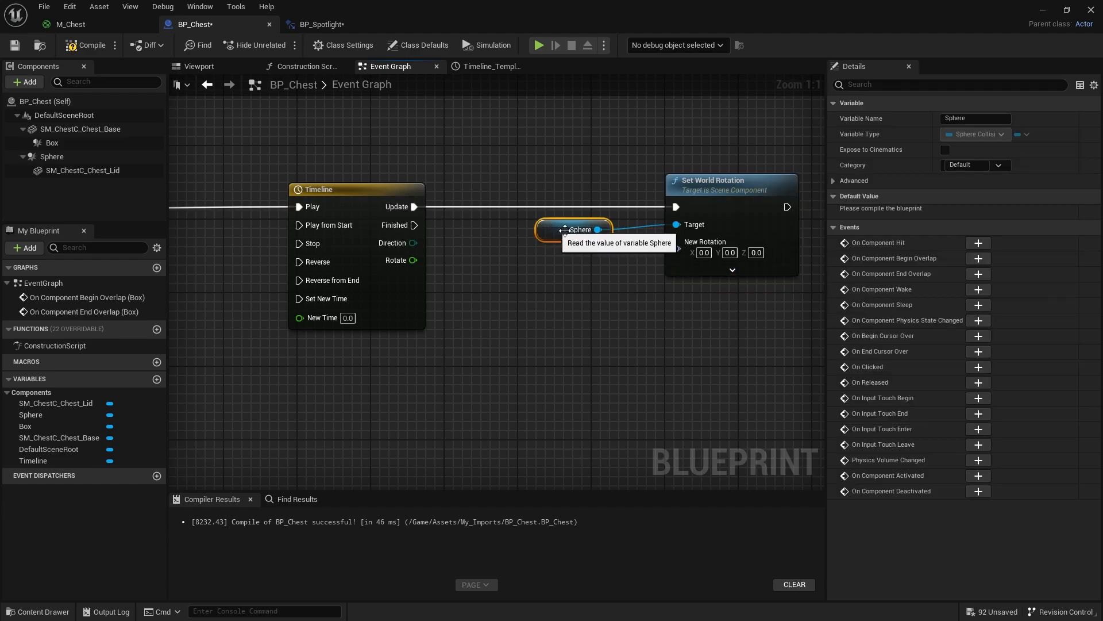
right_click(689, 245)
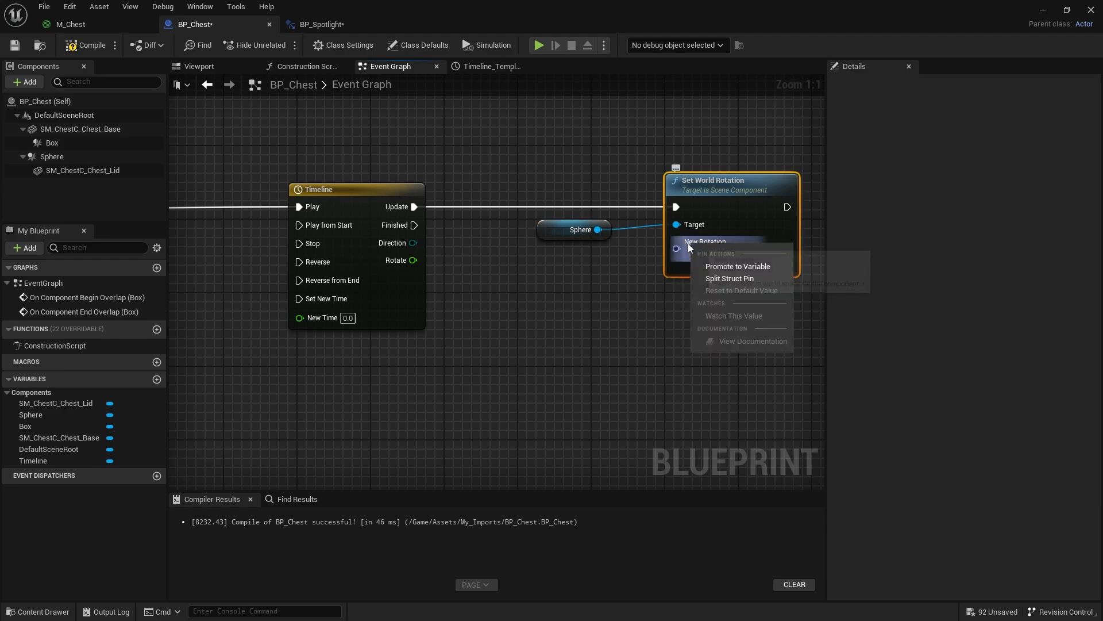
left_click(727, 278)
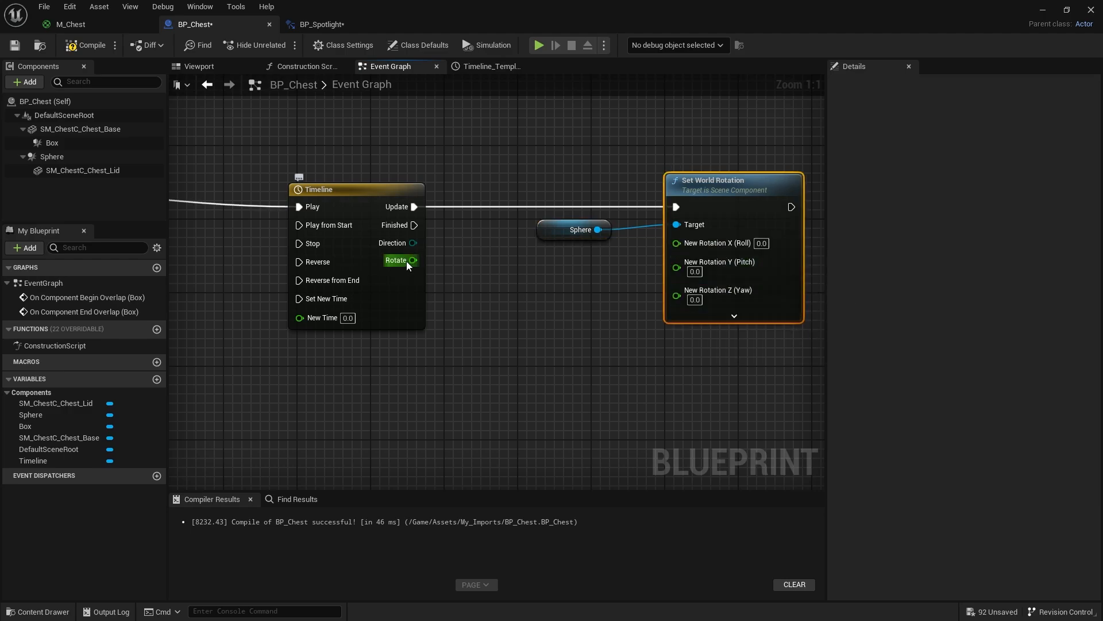
- Test-rotate the Sphere about its X axis in the chest's viewport and undo the rotation
left_click(213, 65)
left_click(468, 313)
mouse_move(190, 321)
right_mouse_down()
mouse_move(172, 320)
mouse_move(213, 321)
mouse_move(189, 321)
right_mouse_up()
left_click(57, 159)
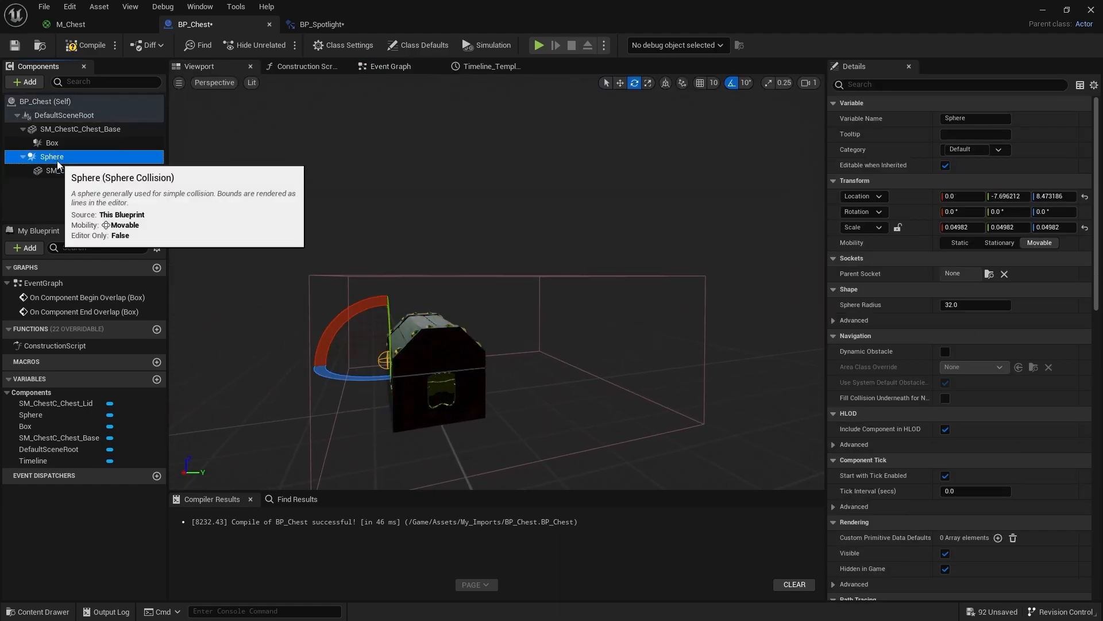
left_click_drag(359, 309, 464, 258)
key("ctrl+z")
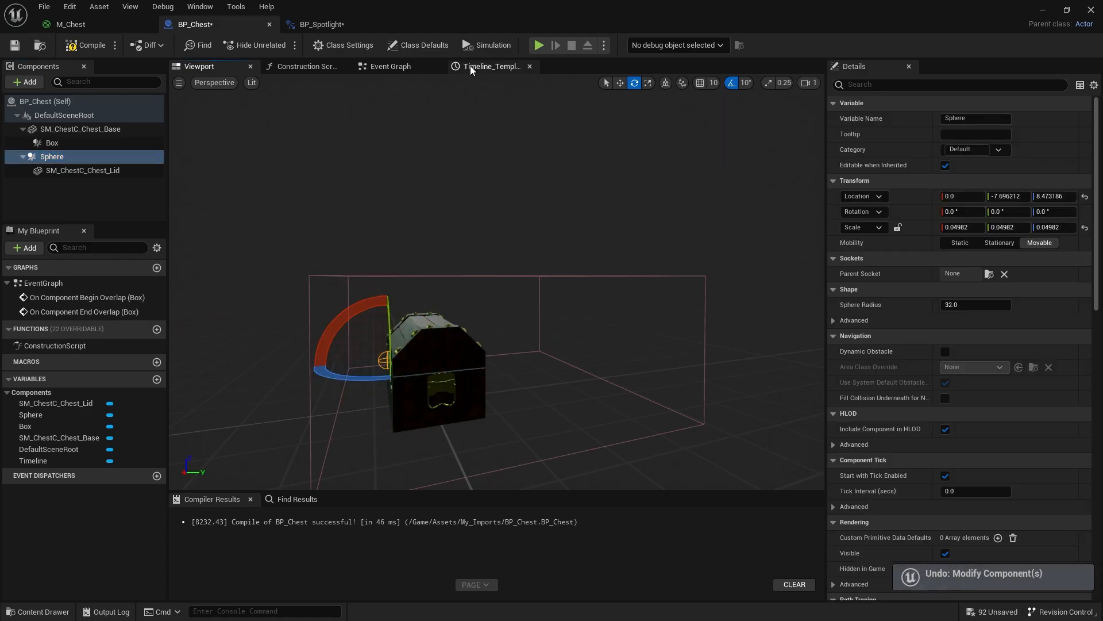
- Return to the Event Graph and connect the Timeline's Rotate output to New Rotation X (Roll) on Set World Rotation
left_click(483, 66)
left_click(386, 66)
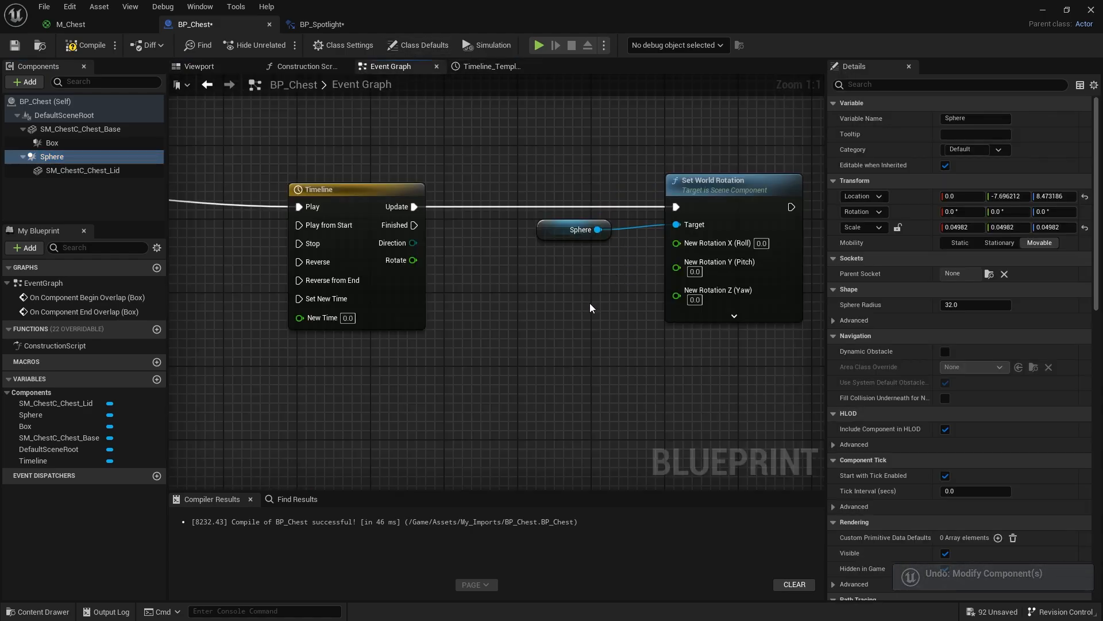
left_click_drag(415, 262, 679, 243)
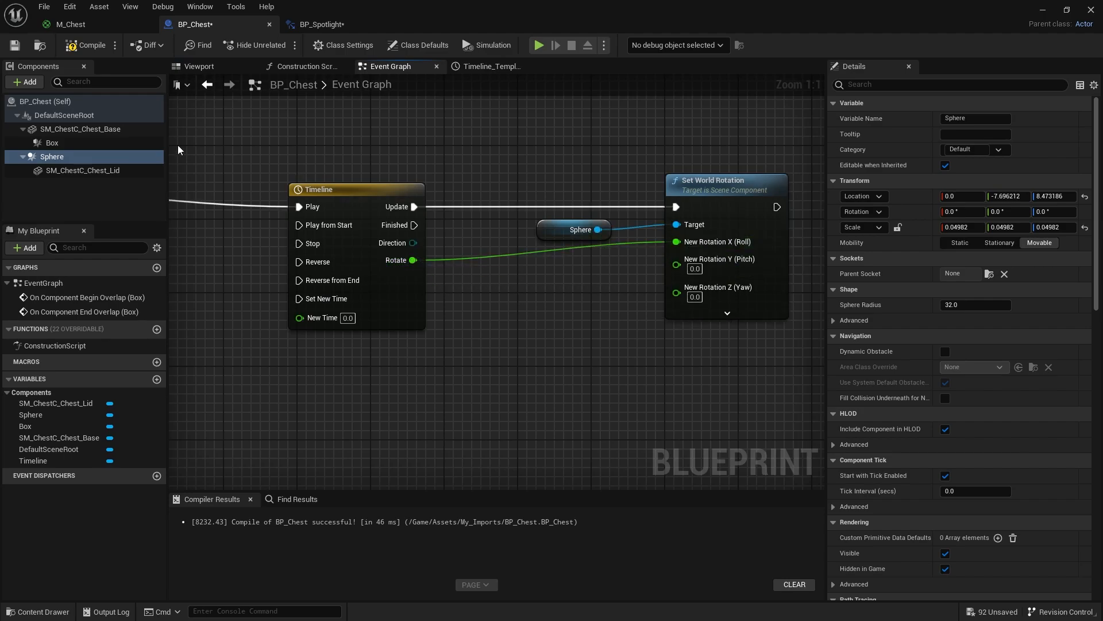
- Compile and save BP_Chest and uncover the ThirdPersonMap level viewport
left_click(86, 44)
left_click(15, 46)
double_click(465, 14)
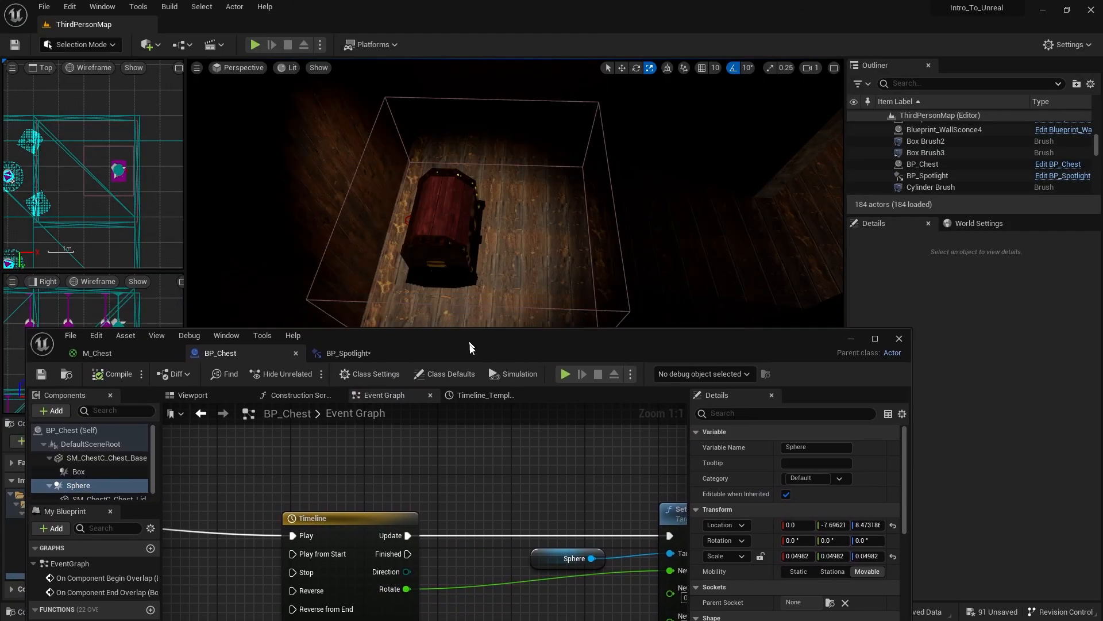
- Play-test the level by walking the character into the dark room and around the chest to check the lid's motion
left_click(255, 44)
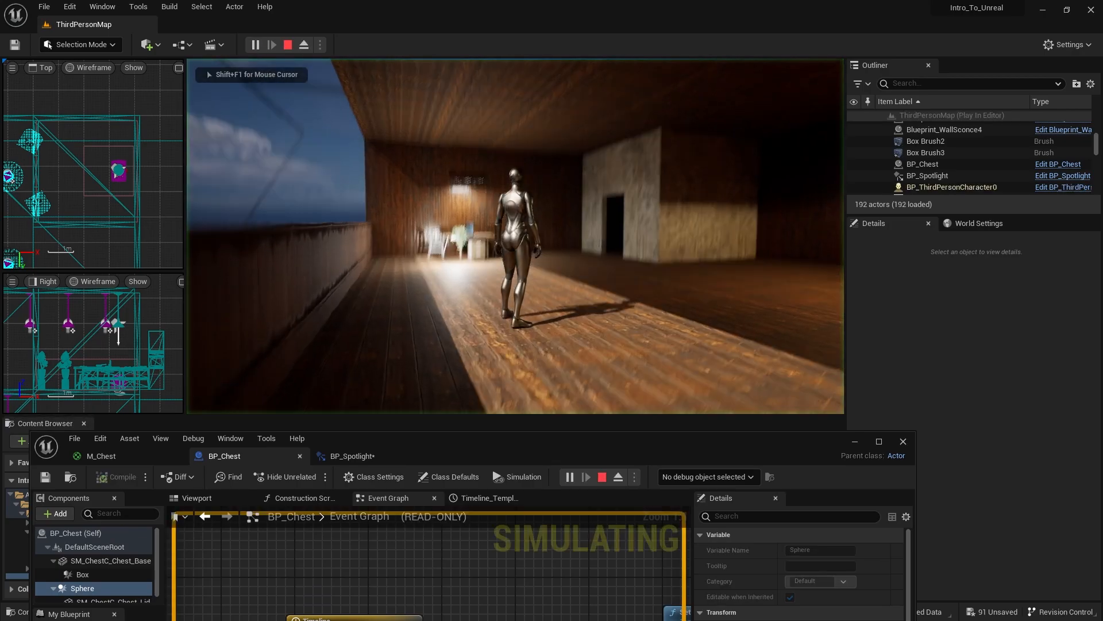
key("w")
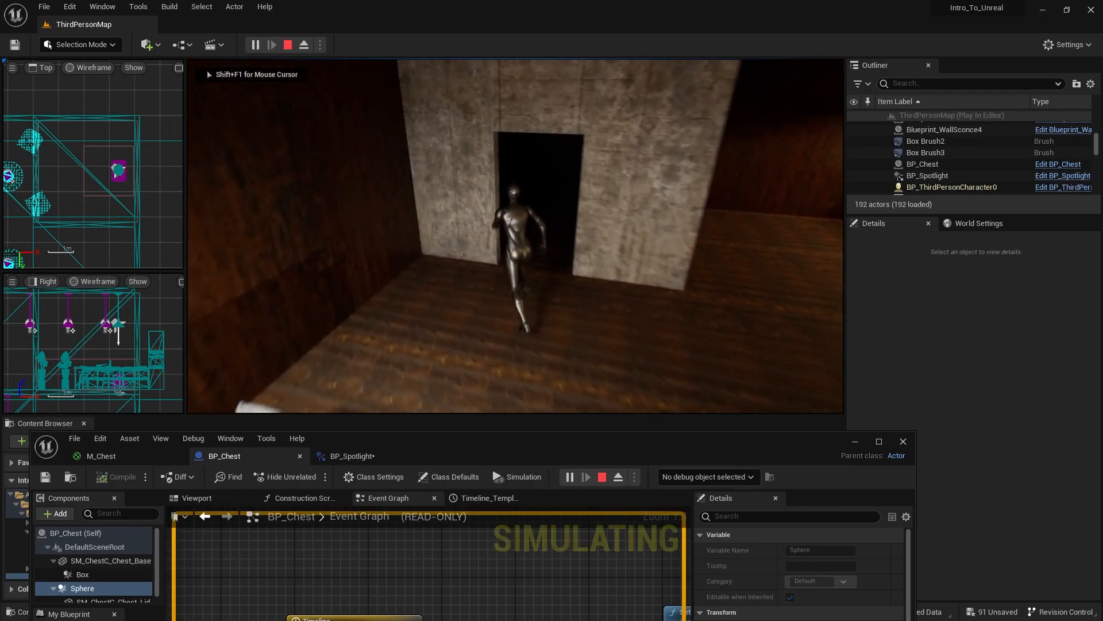
key("w")
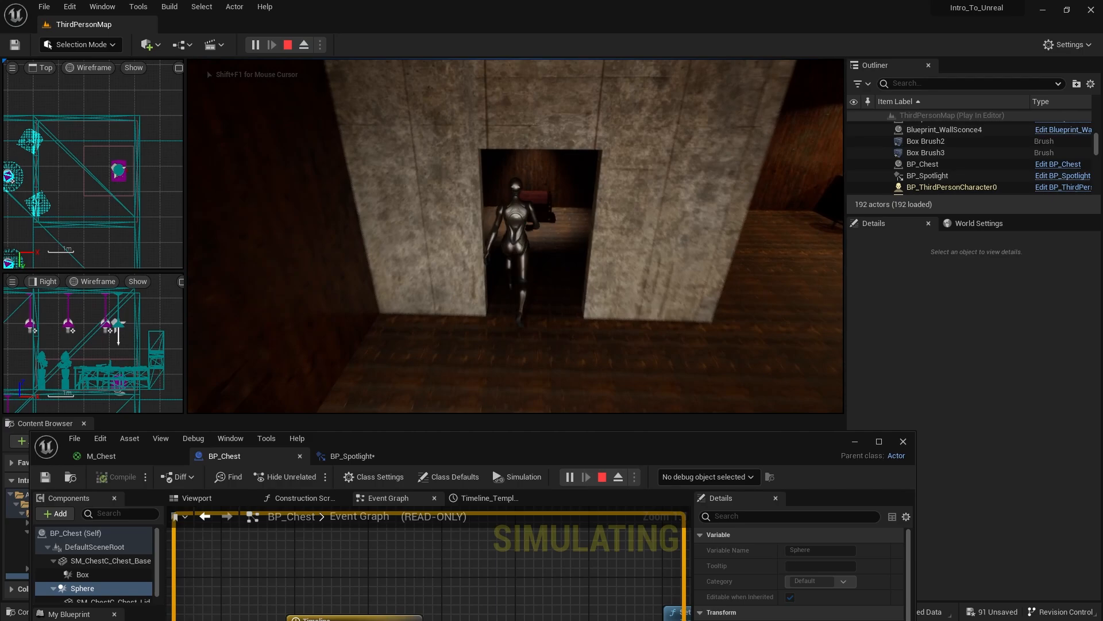
key("w")
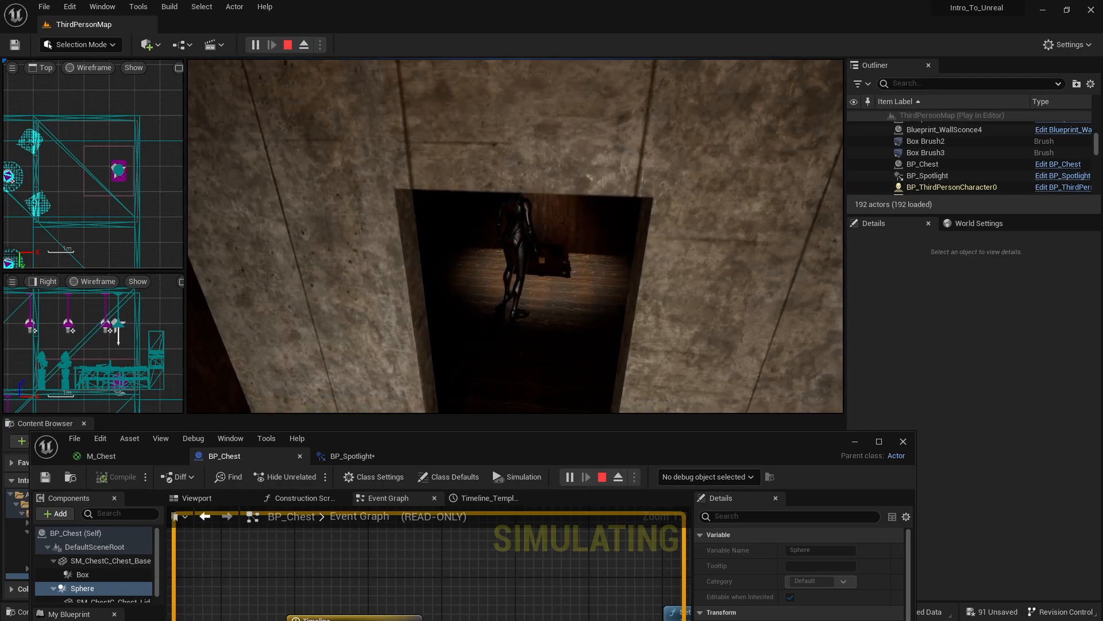
key("w")
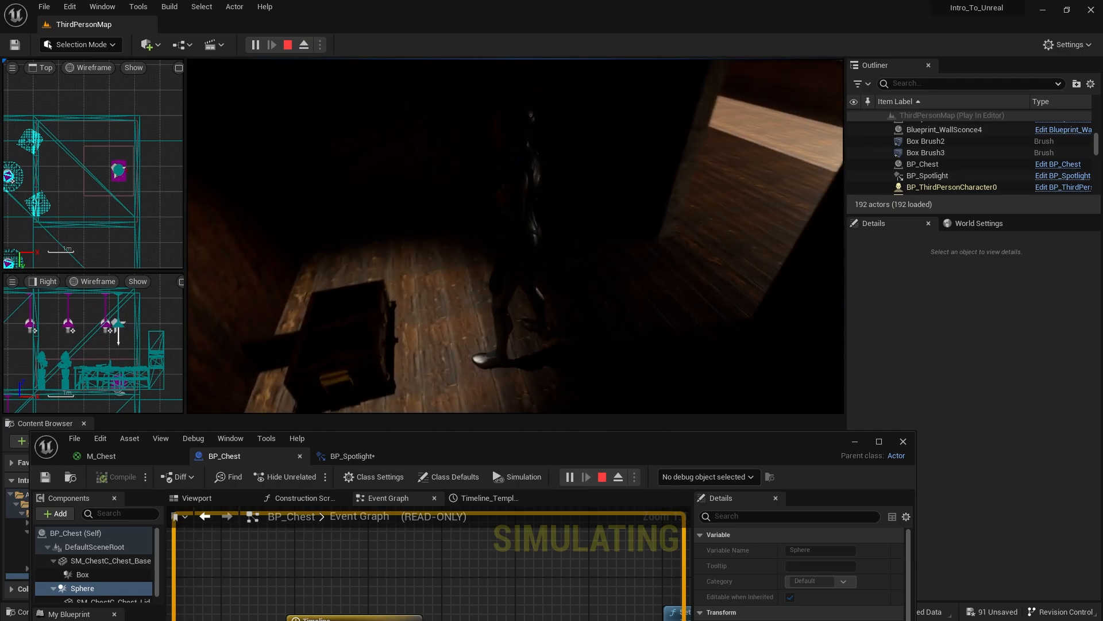
key("w")
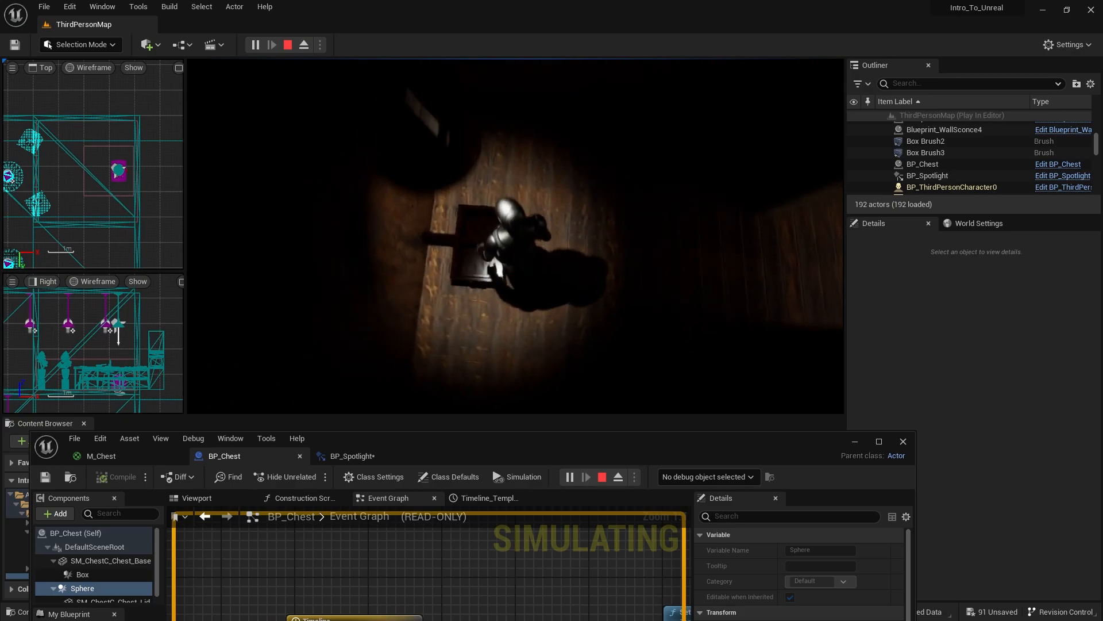
key("w")
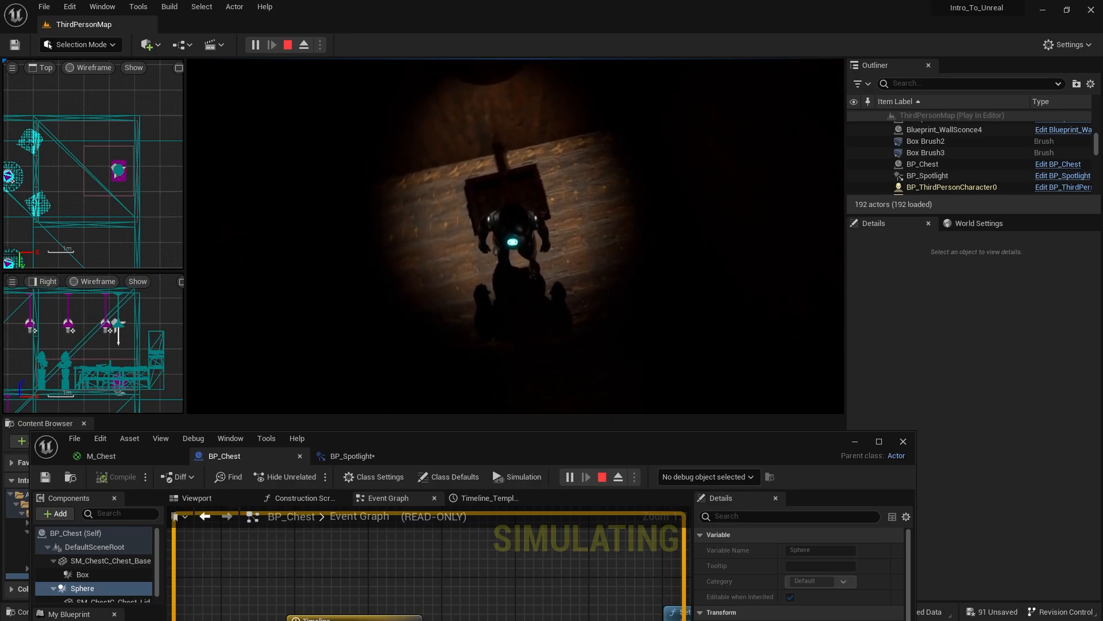
key("d")
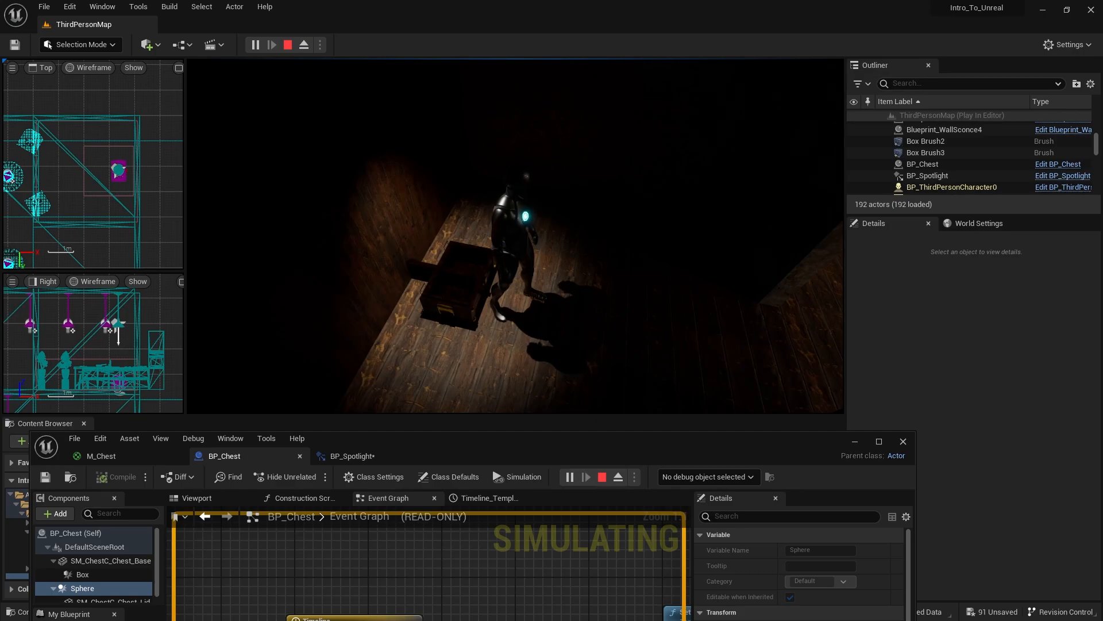
key("Escape")
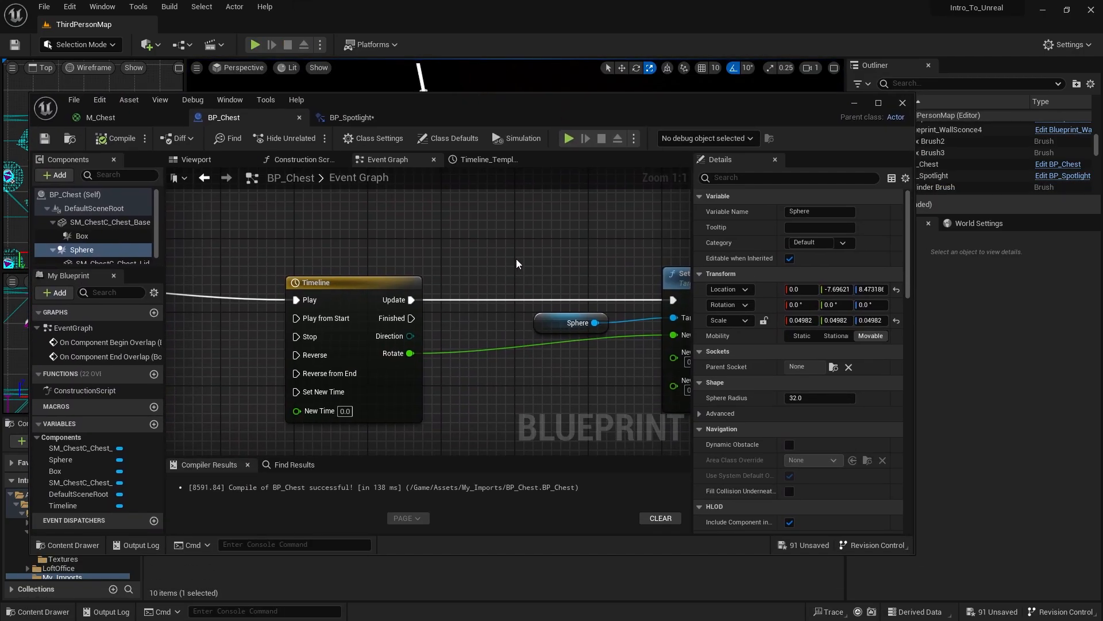
- Replace the Set World Rotation node in BP_Chest's Event Graph with a Set Relative Rotation node targeting Sphere
scroll(516, 258, "down", 1)
right_click_drag(516, 259, 310, 245)
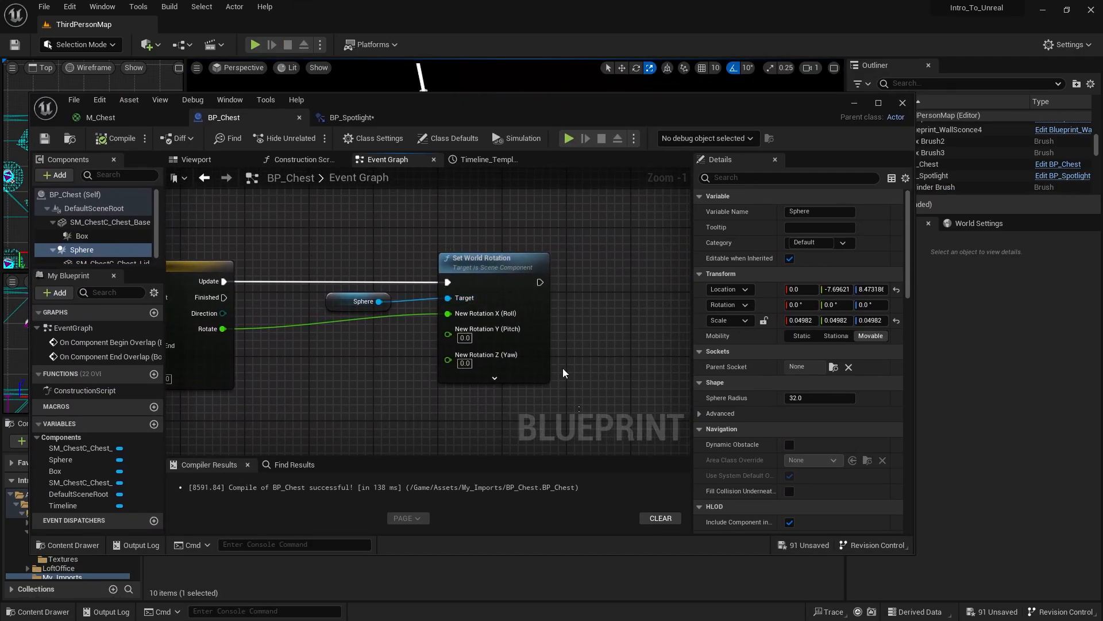
left_click_drag(563, 368, 478, 237)
key("Delete")
left_click_drag(379, 301, 425, 284)
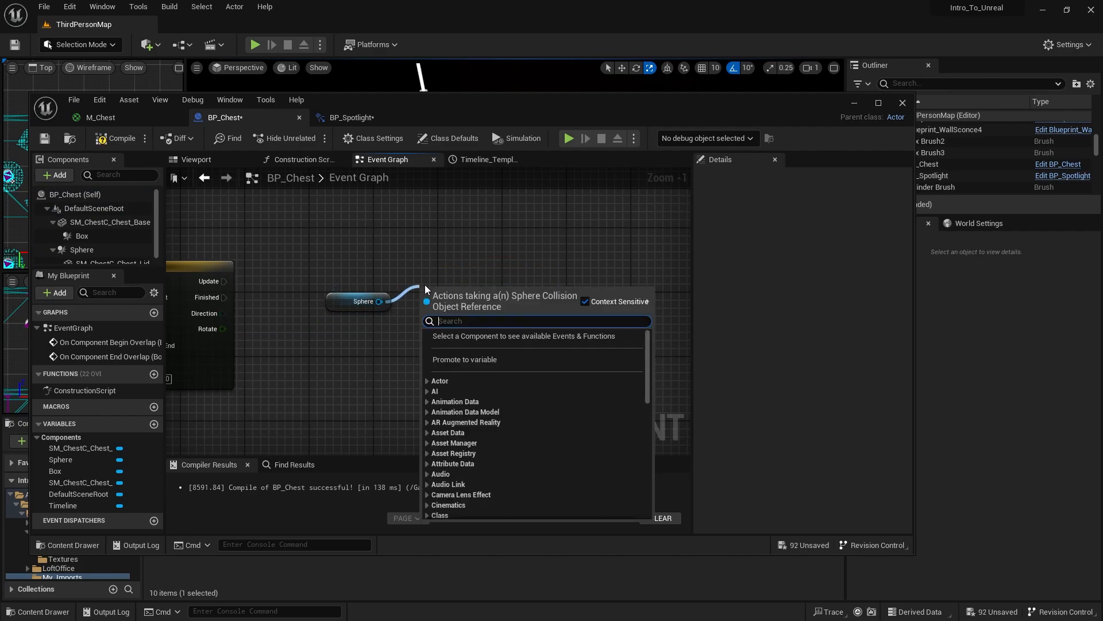
type("relative")
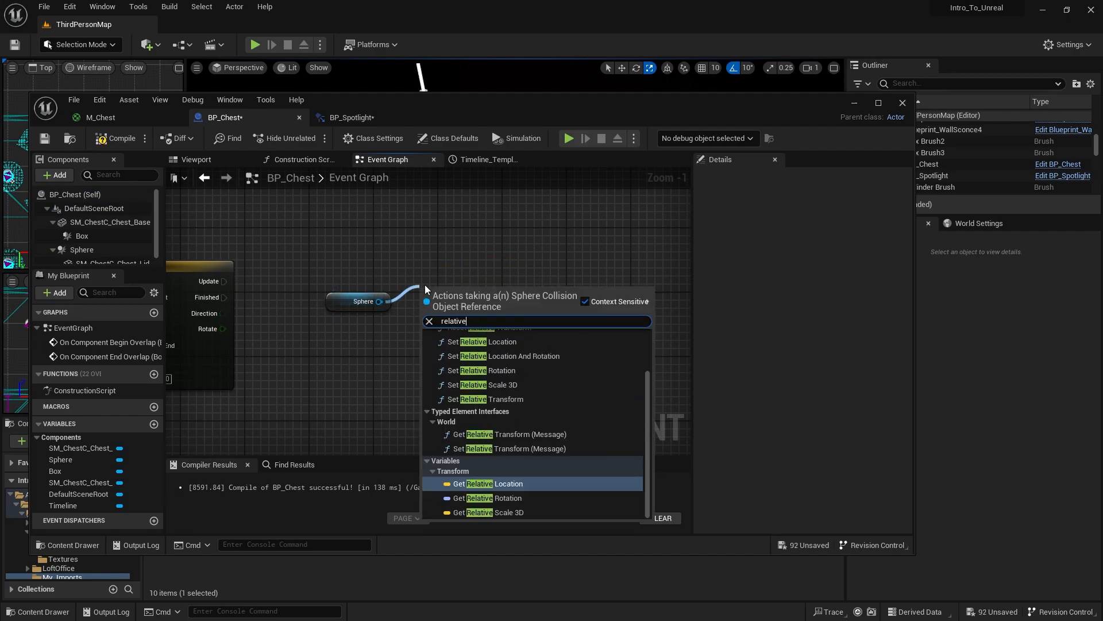
left_click(483, 370)
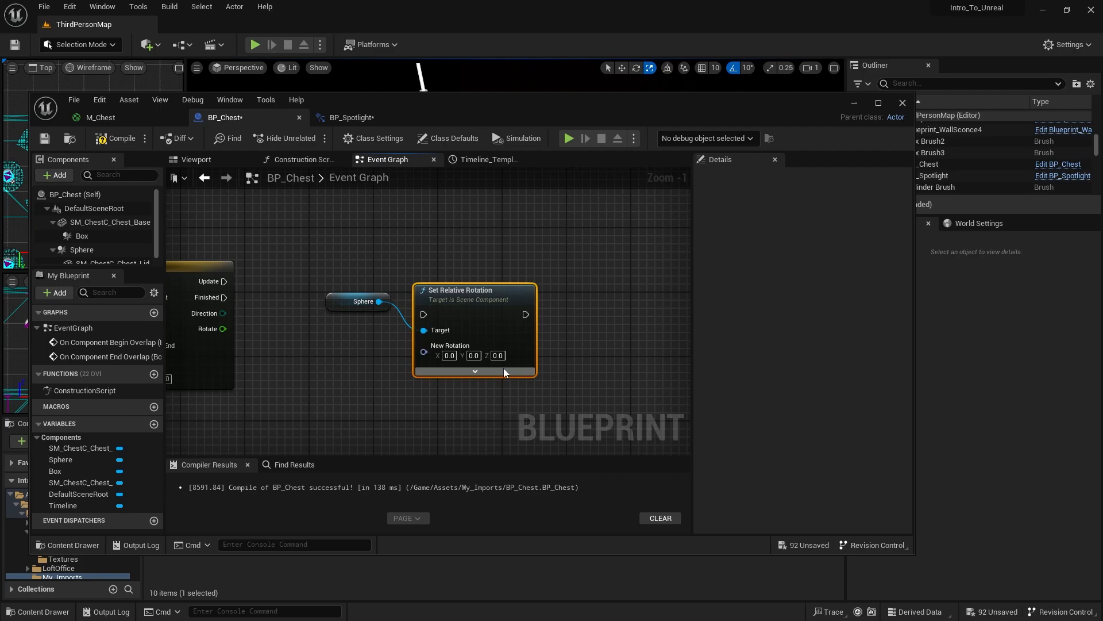
- Wire the Timeline's Update output to Set Relative Rotation, split New Rotation, and connect Rotate to New Rotation X (Roll)
left_click_drag(484, 308, 500, 276)
left_click_drag(224, 282, 448, 286)
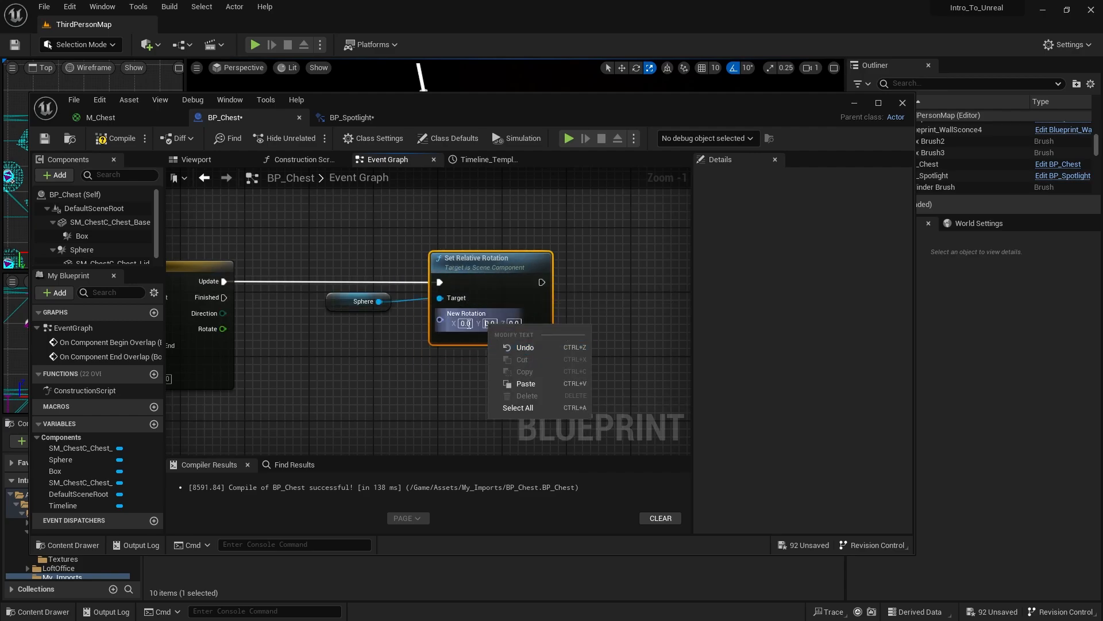
right_click(467, 316)
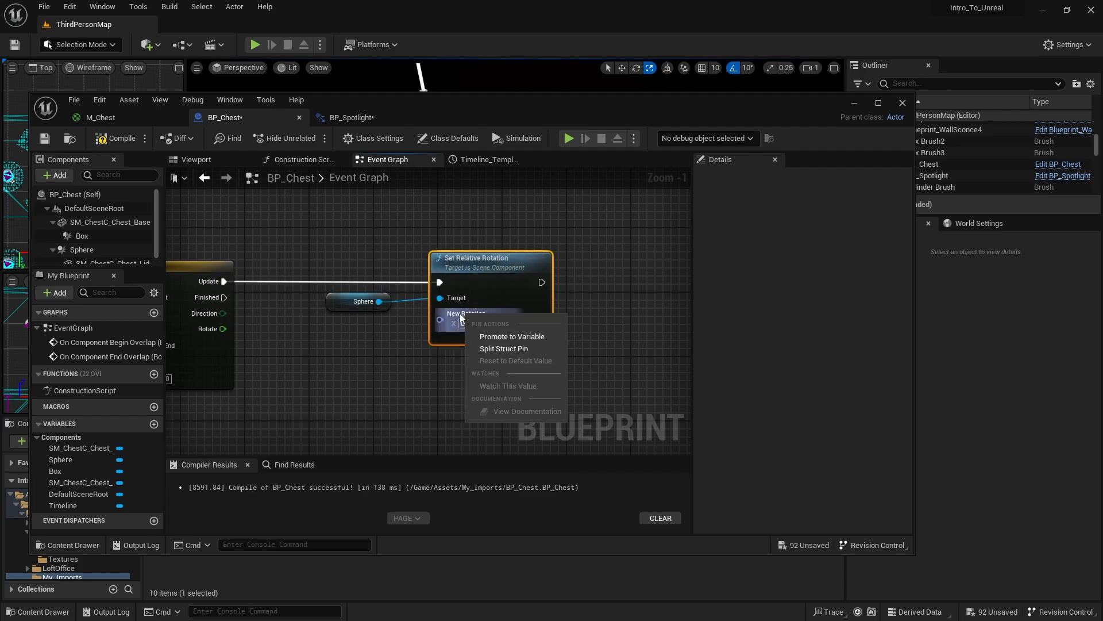
left_click(495, 347)
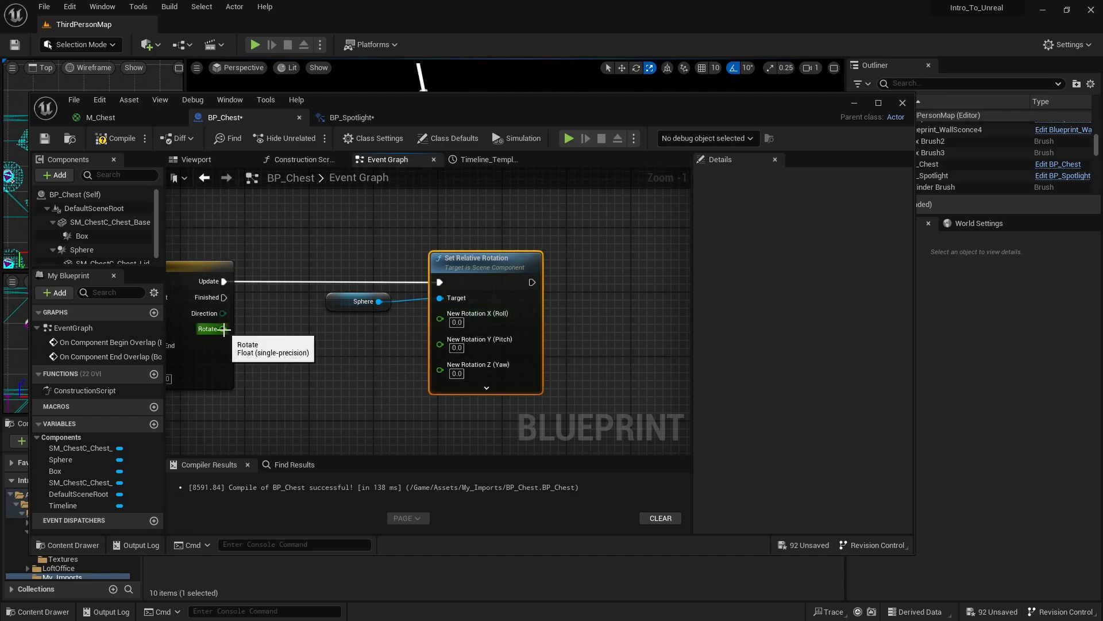
left_click_drag(223, 328, 440, 317)
- Compile and save BP_Chest, and play-test the level by walking the character up to the chest
left_click(102, 141)
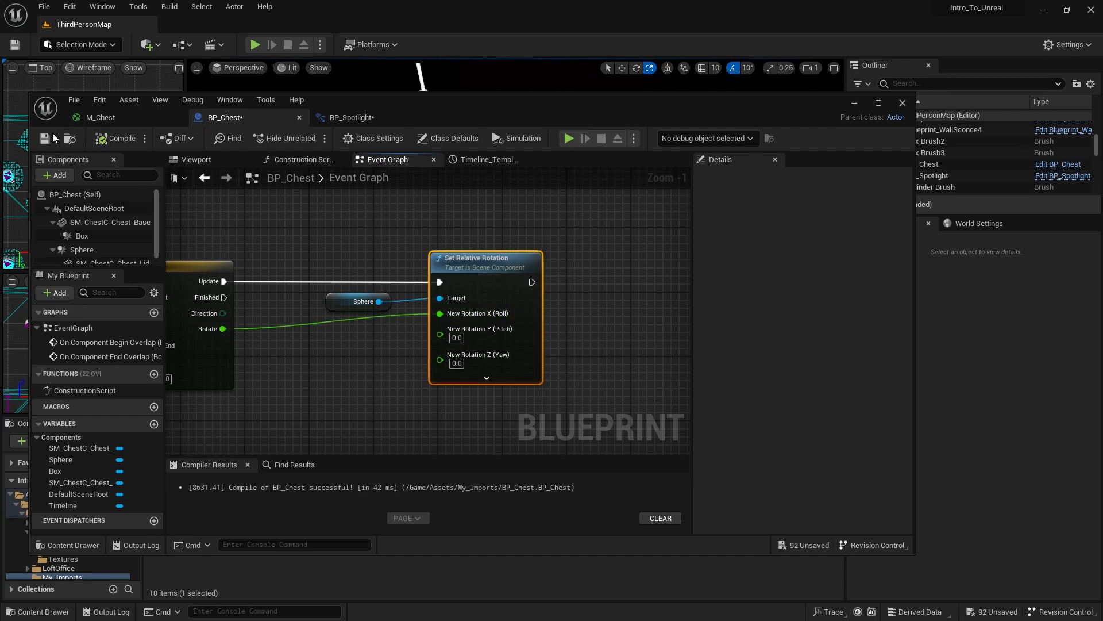
left_click_drag(454, 100, 482, 421)
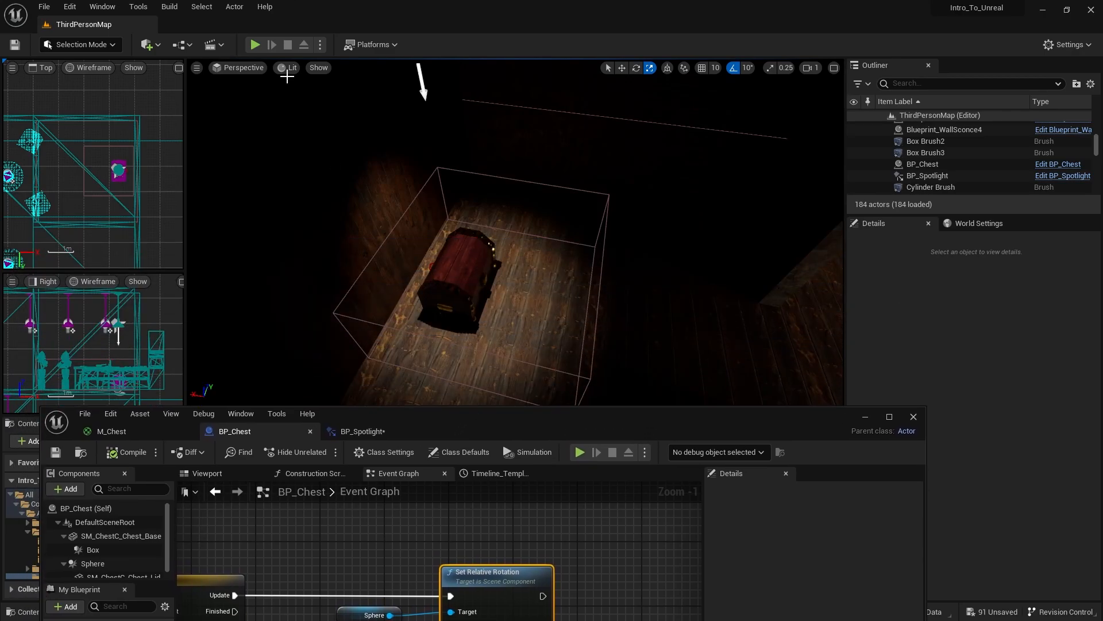
left_click(255, 45)
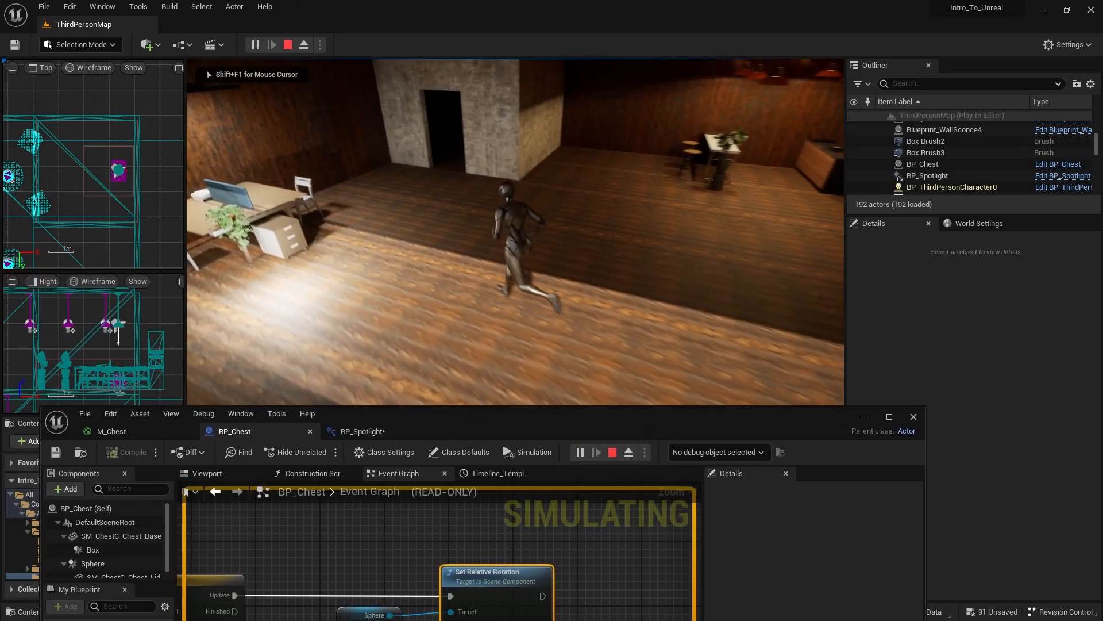
key("w")
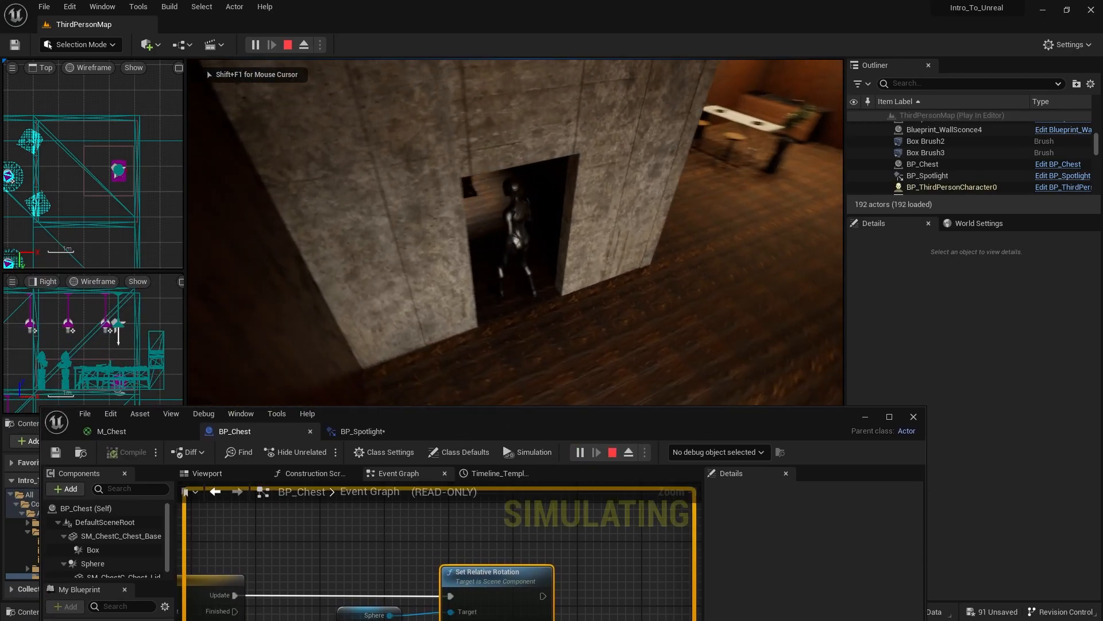
key("w")
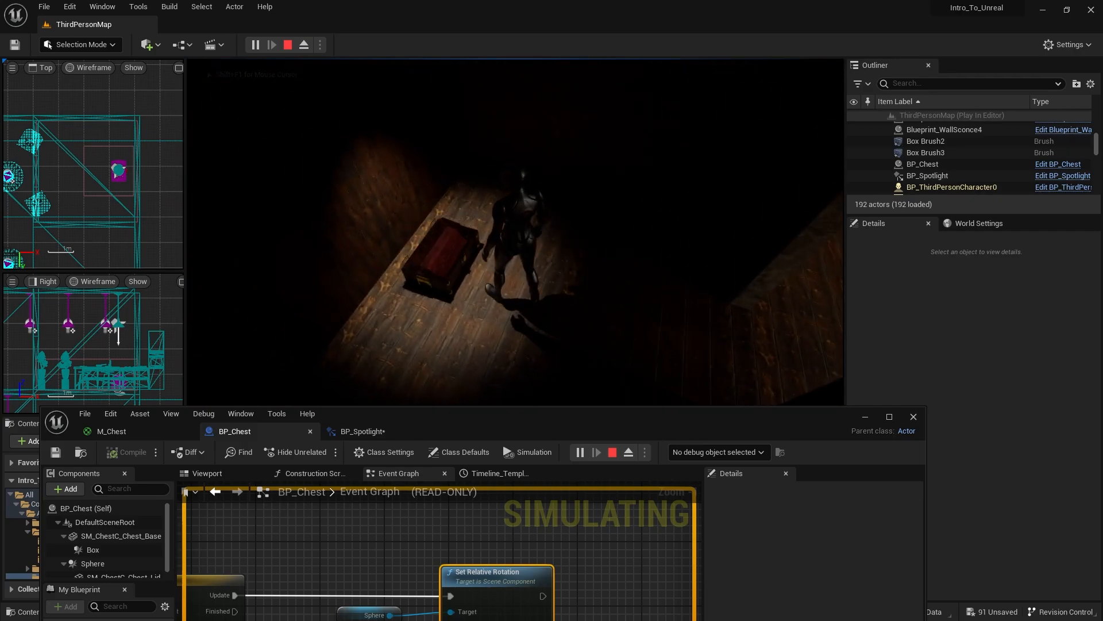
key("Escape")
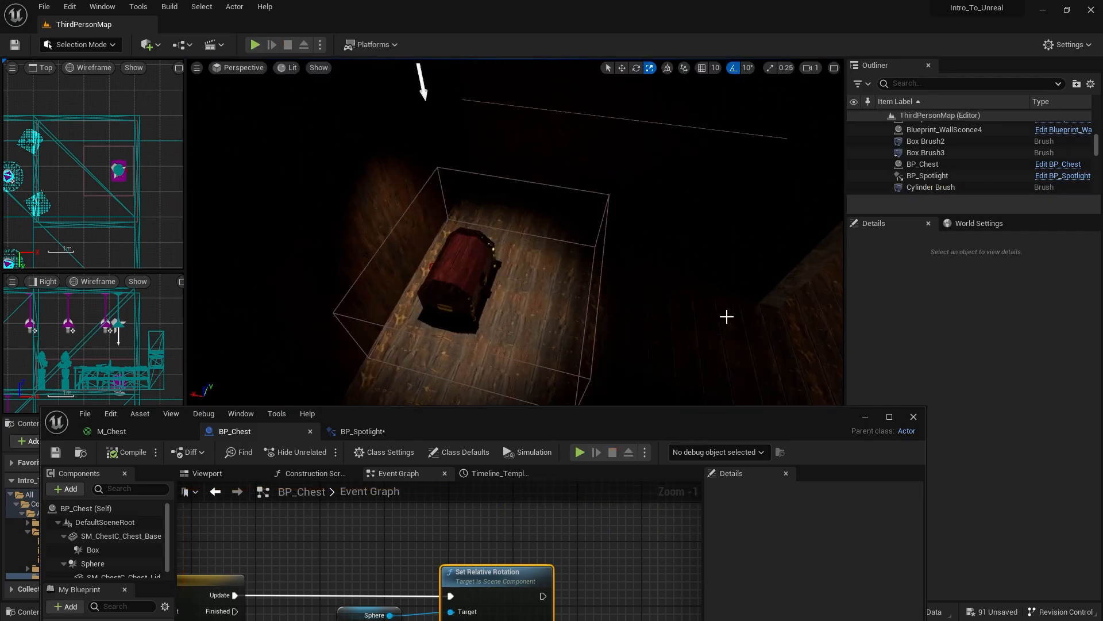
- Set the Rotate track's key at 1.5 seconds to -120 in the Timeline, and compile and save BP_Chest
left_click_drag(699, 419, 807, 179)
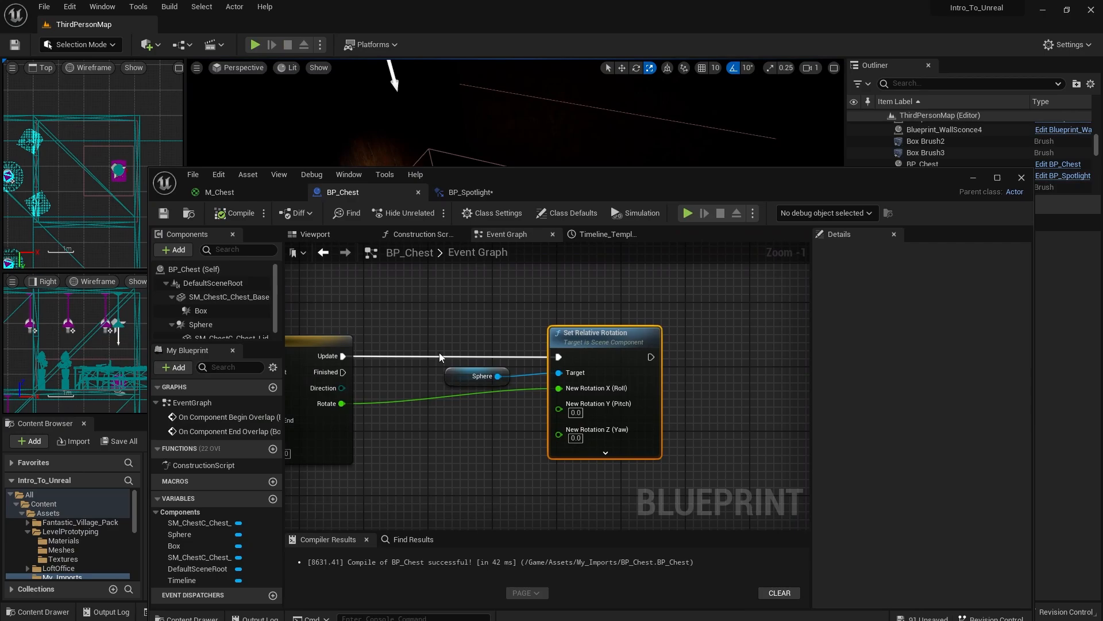
right_click_drag(413, 407, 519, 379)
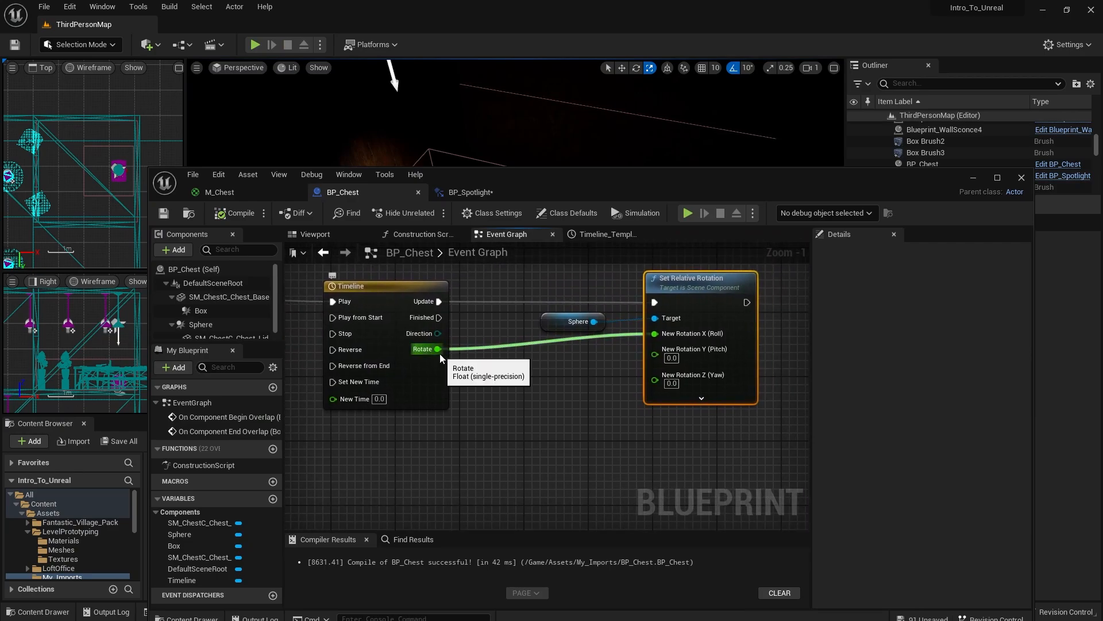
left_click(609, 238)
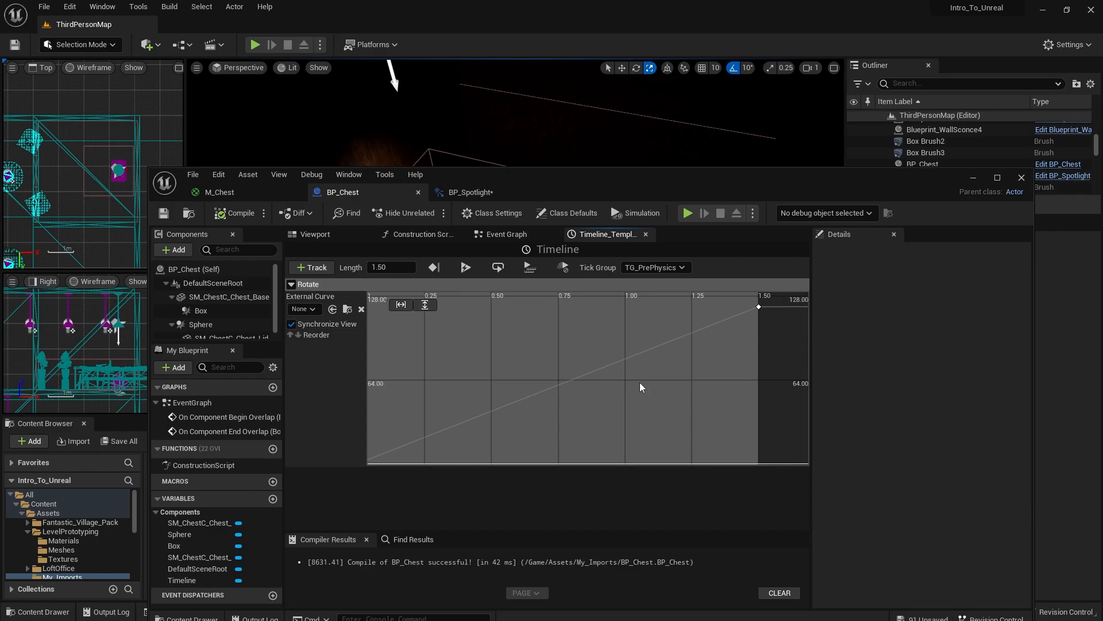
left_click(759, 307)
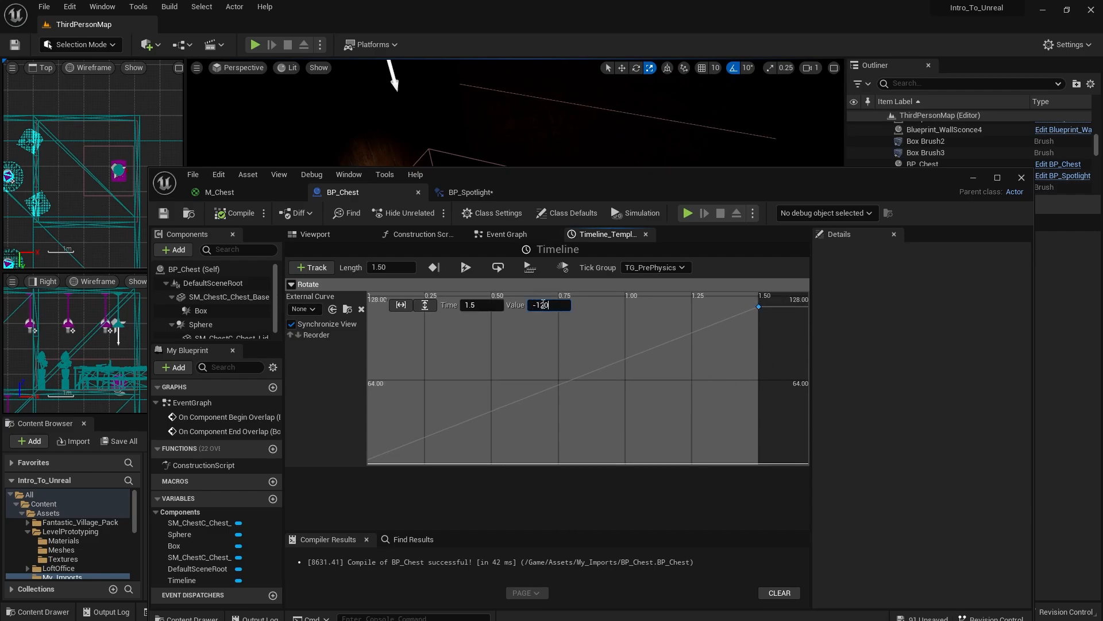
left_click(221, 216)
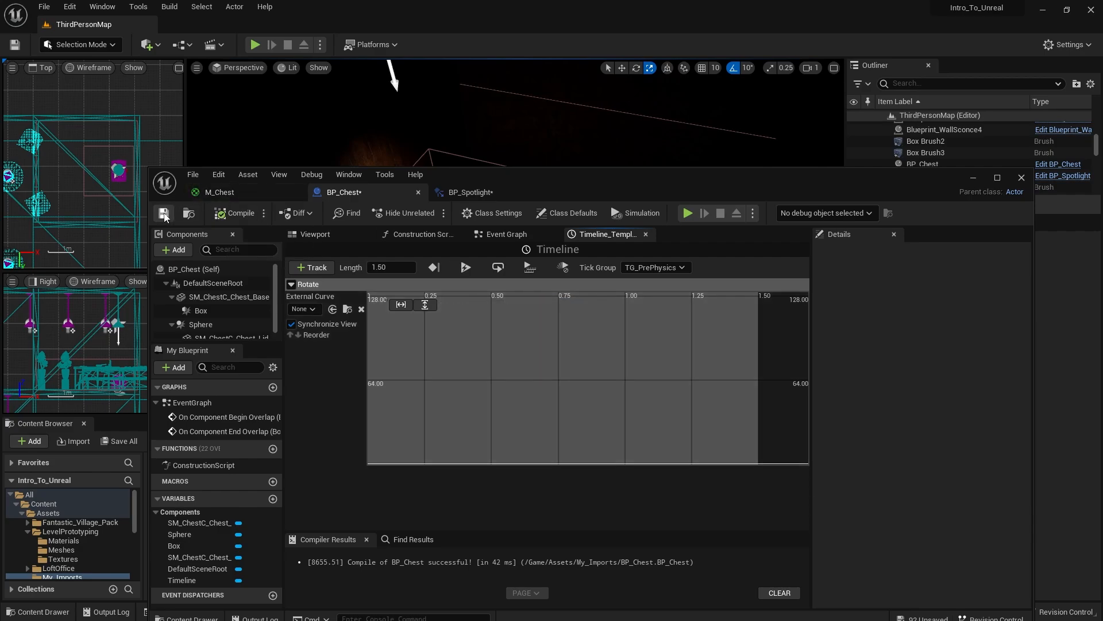
left_click(163, 213)
- Play-test the level again, walking the character to the chest to check which way the lid opens
left_click_drag(593, 180, 608, 342)
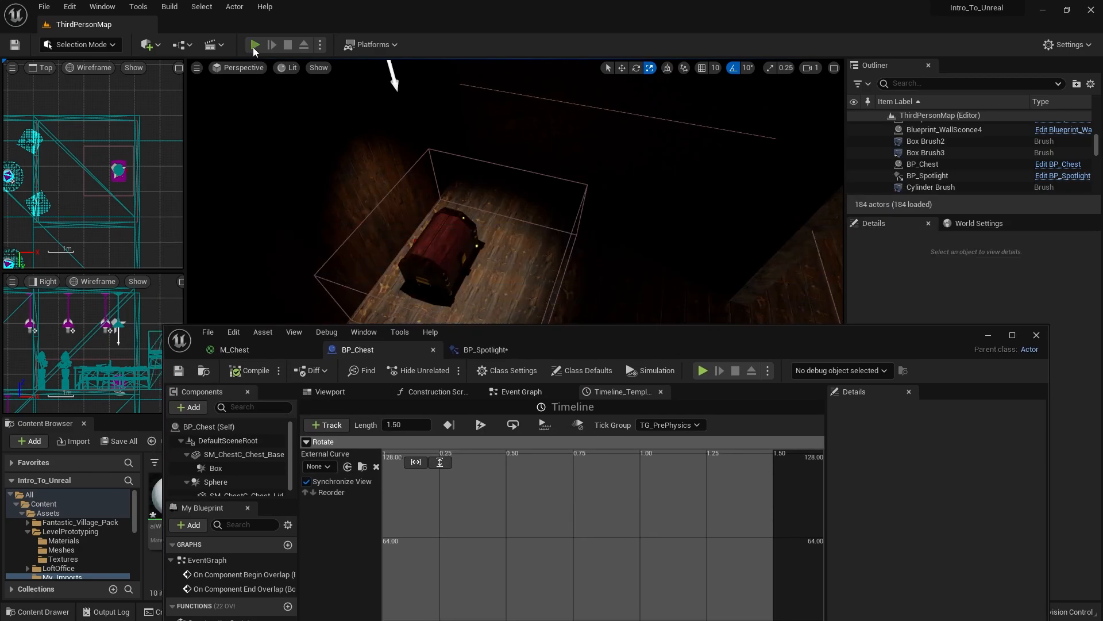
left_click(255, 46)
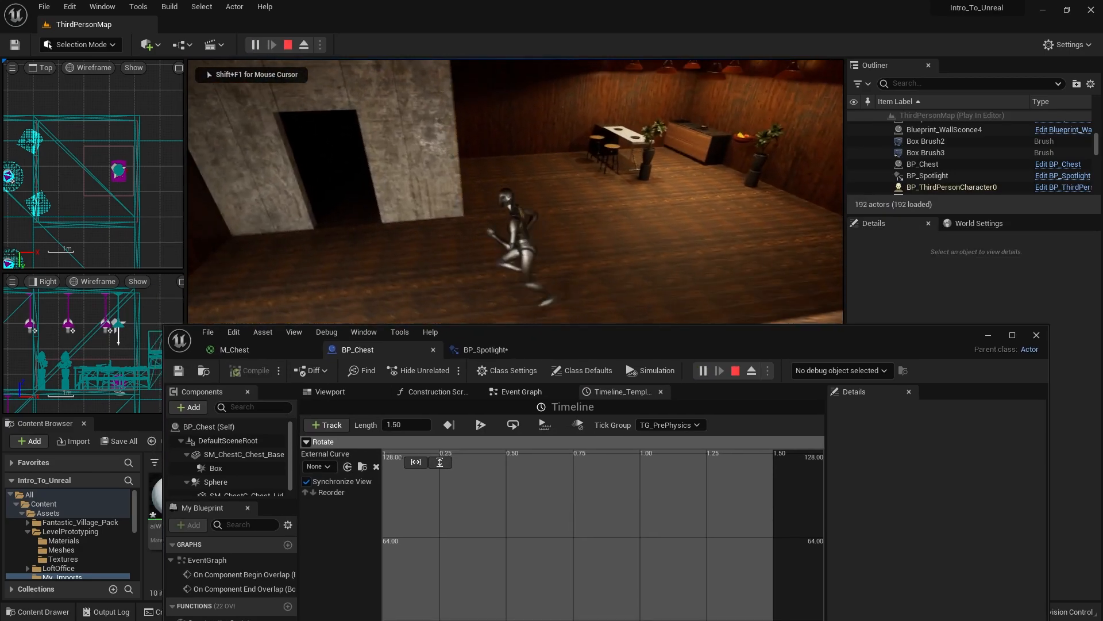
key("w")
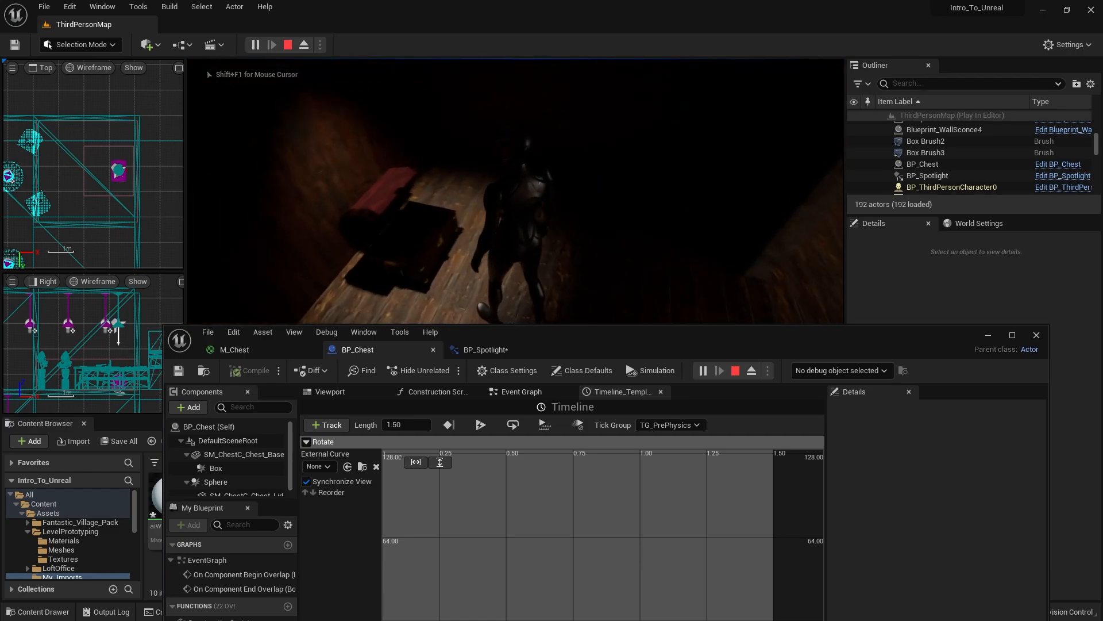
key("w")
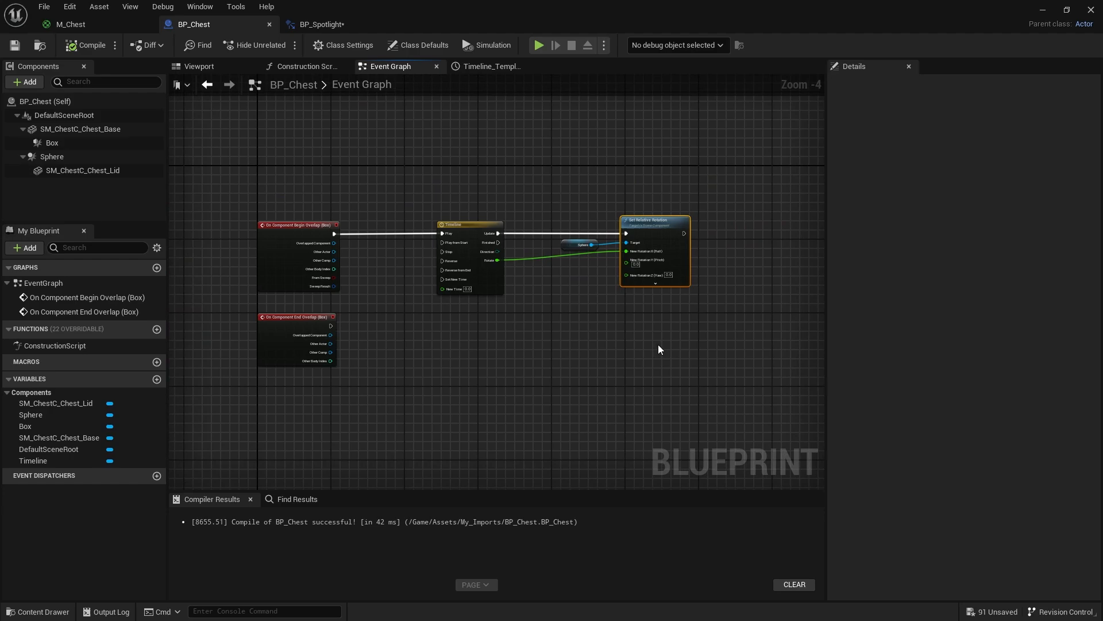
- Connect the On Component End Overlap (Box) event's execution output to the Timeline's Reverse input
scroll(371, 406, "up", 2)
scroll(356, 333, "up", 1)
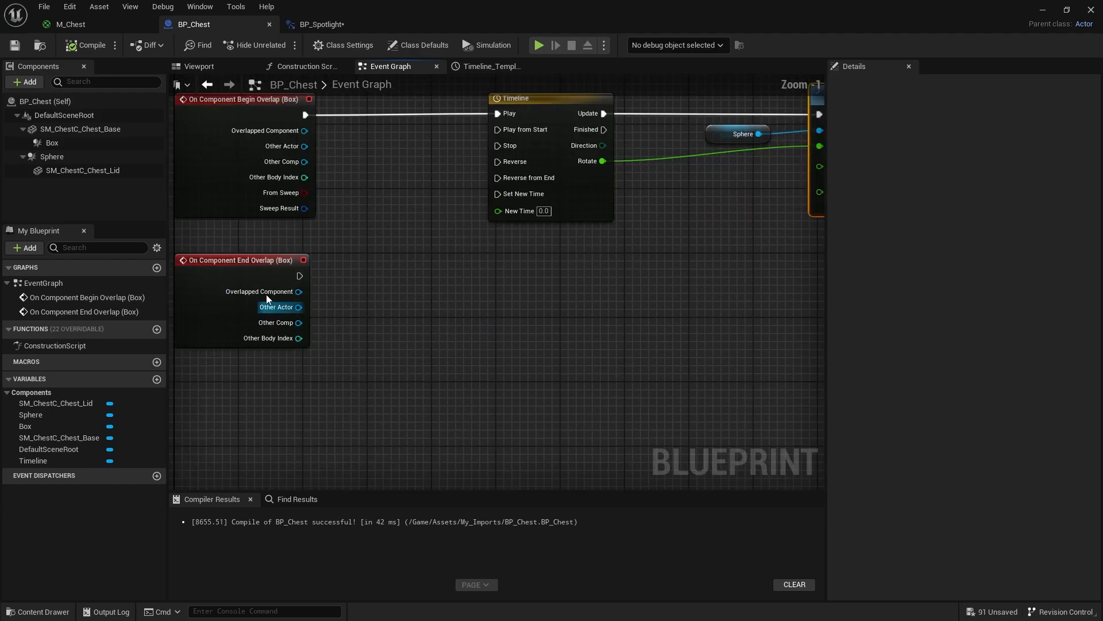
right_click_drag(431, 297, 381, 360)
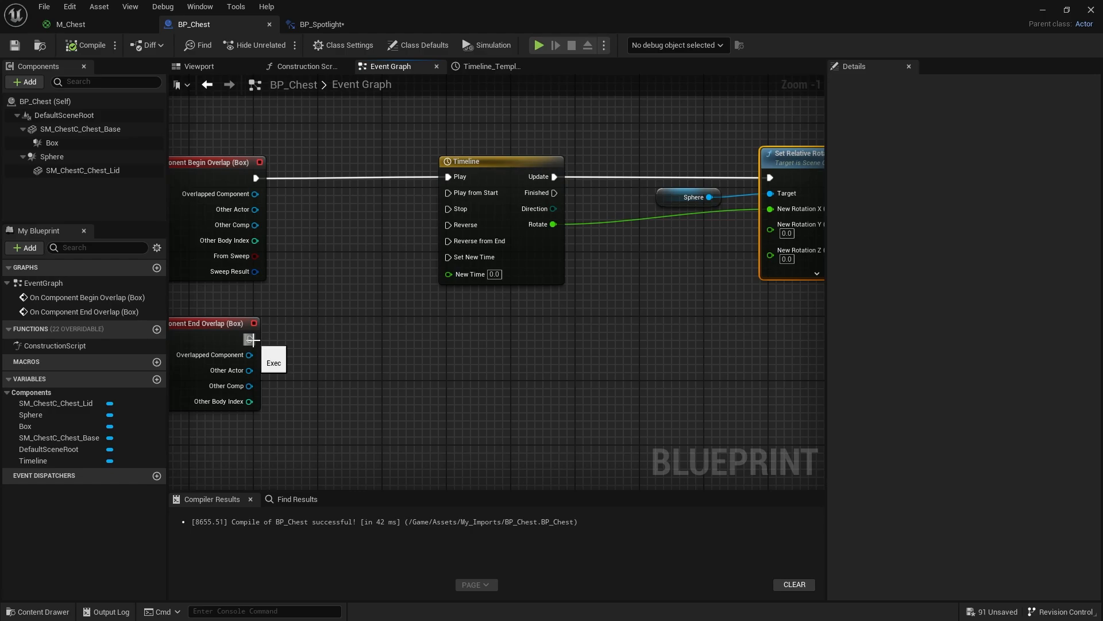
left_click_drag(251, 339, 448, 225)
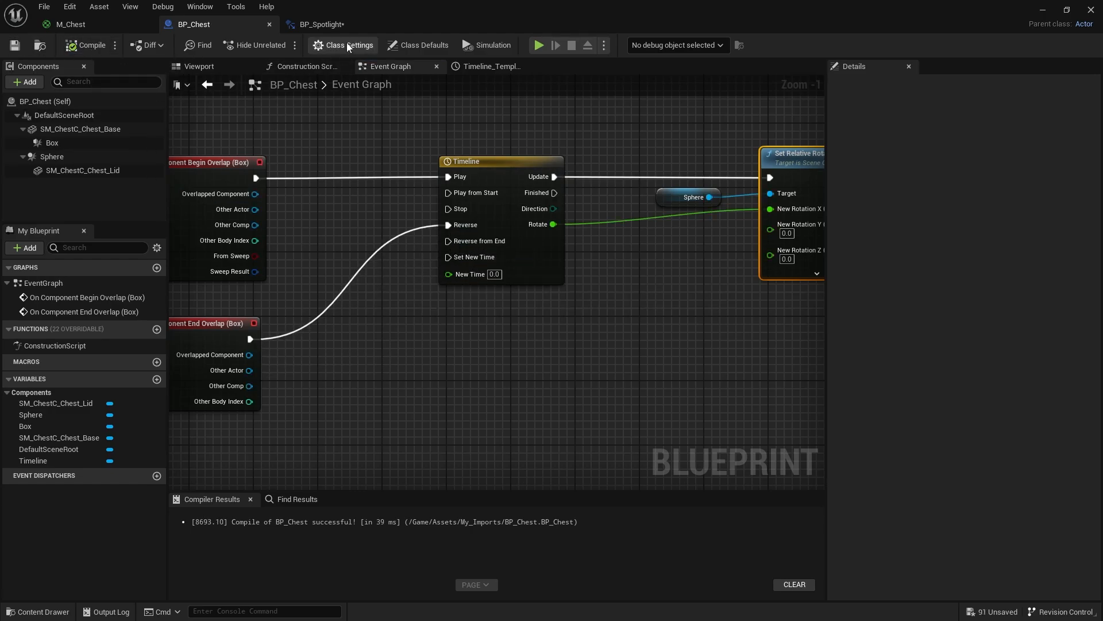
- Play-test the level, walking the character up to the chest and away again to check that the lid opens and closes
left_click_drag(652, 12, 641, 427)
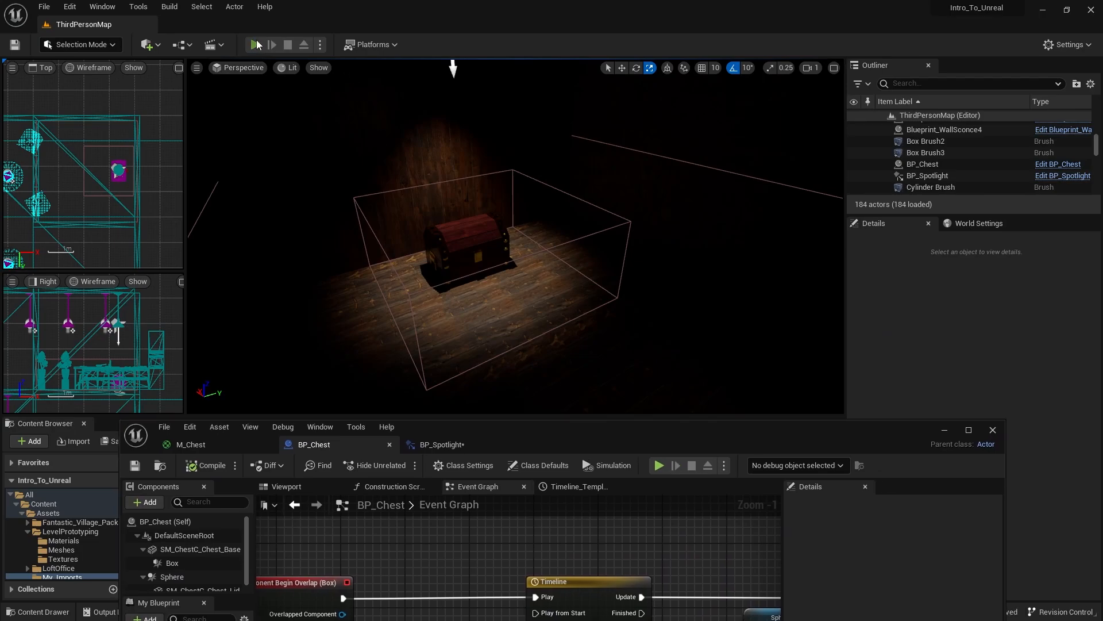
left_click(255, 45)
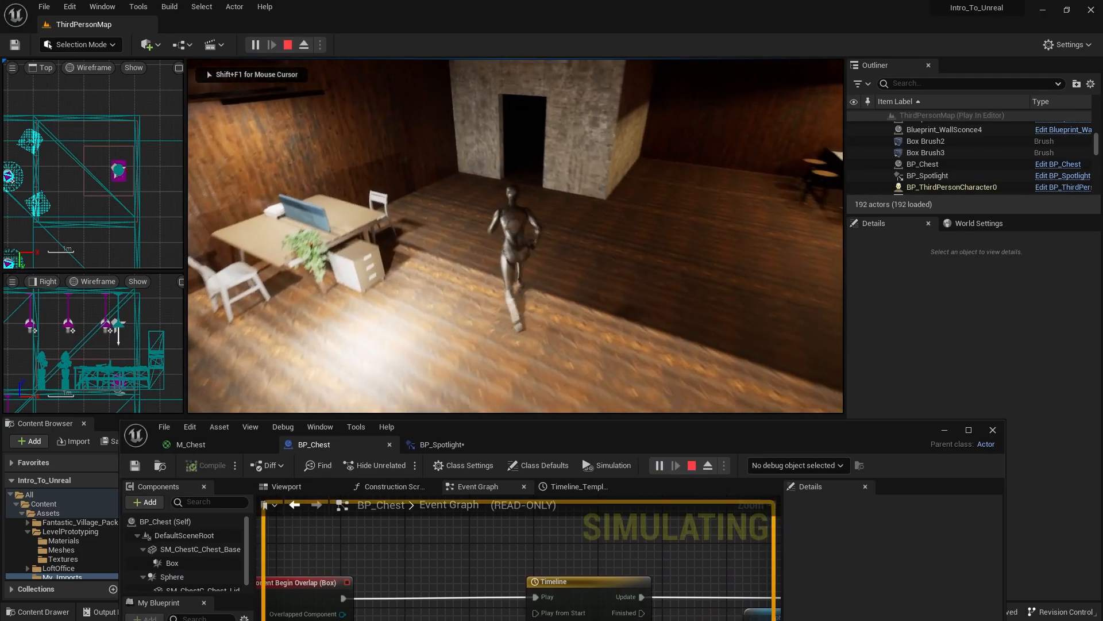
key("w")
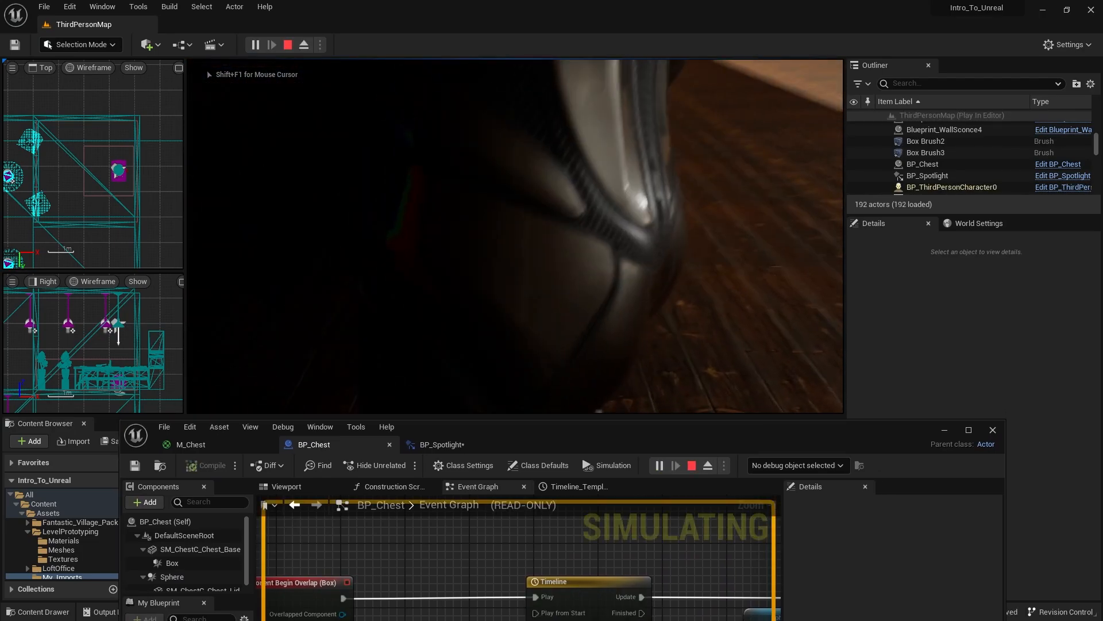
key("w")
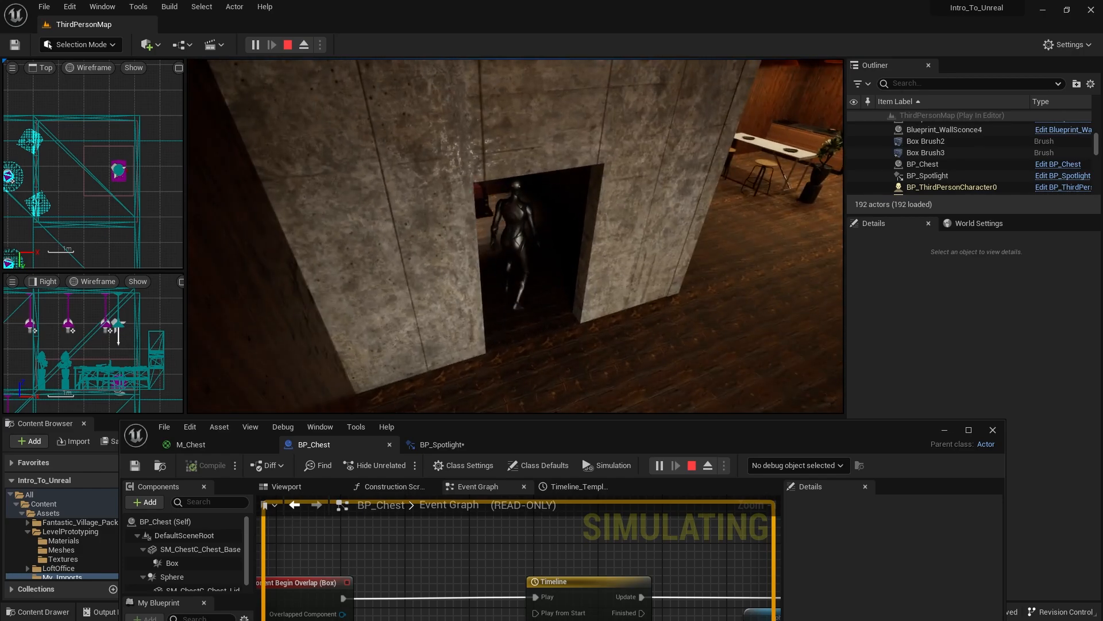
key("w")
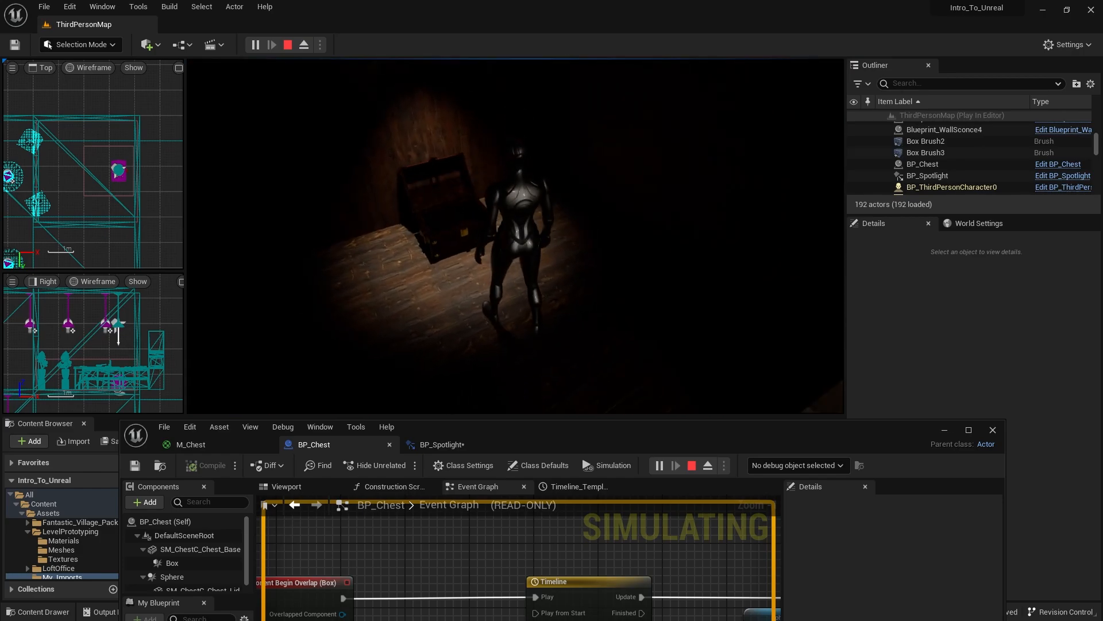
key("s")
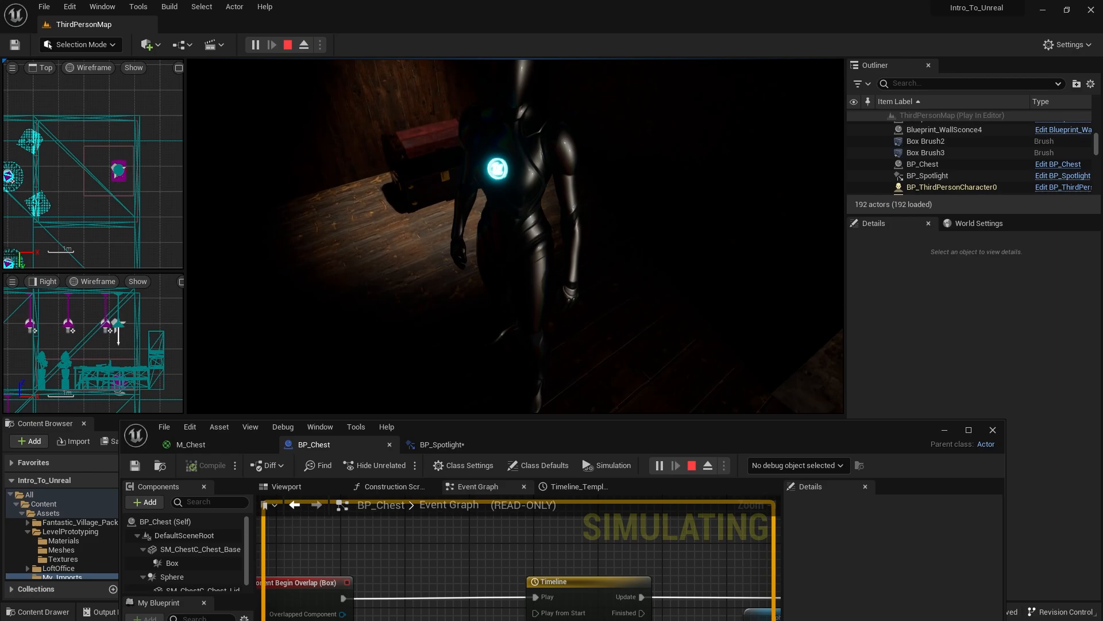
key("w")
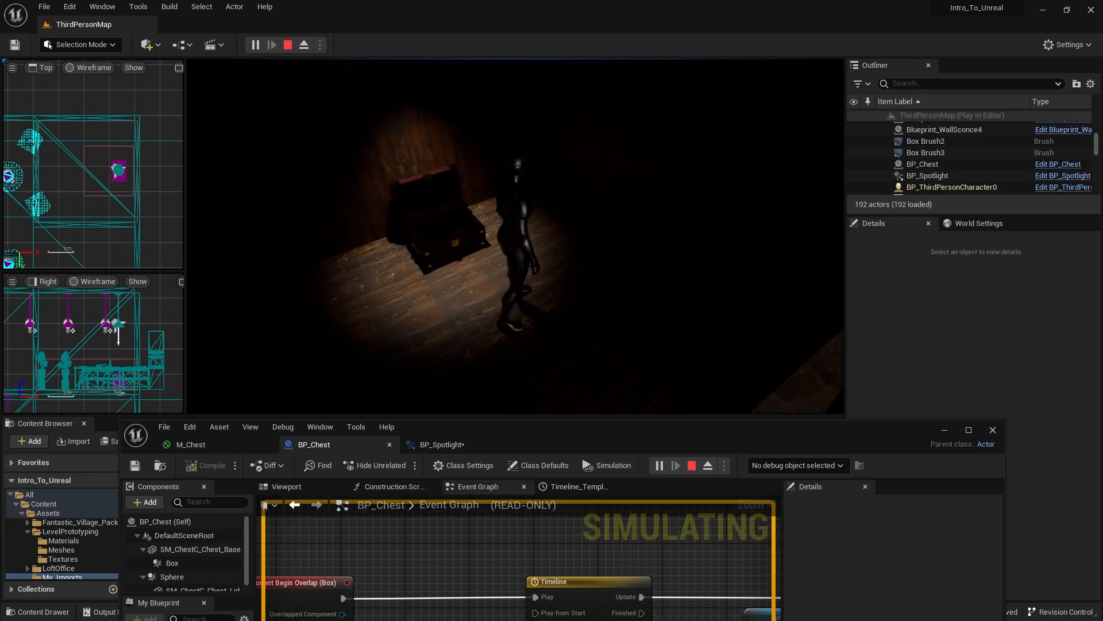
key("s")
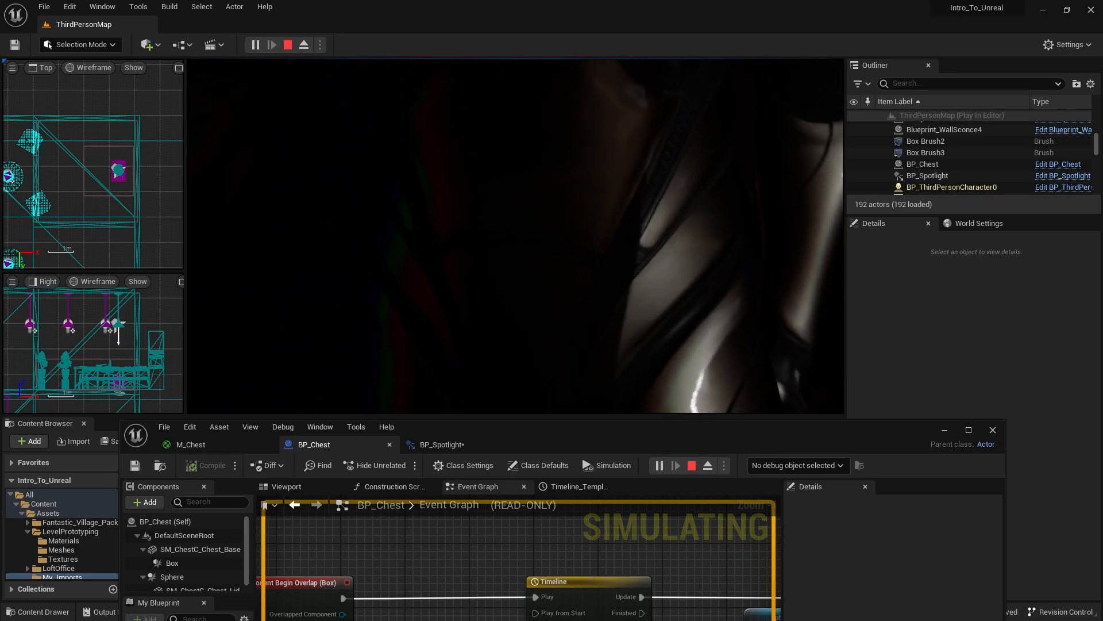
key("s")
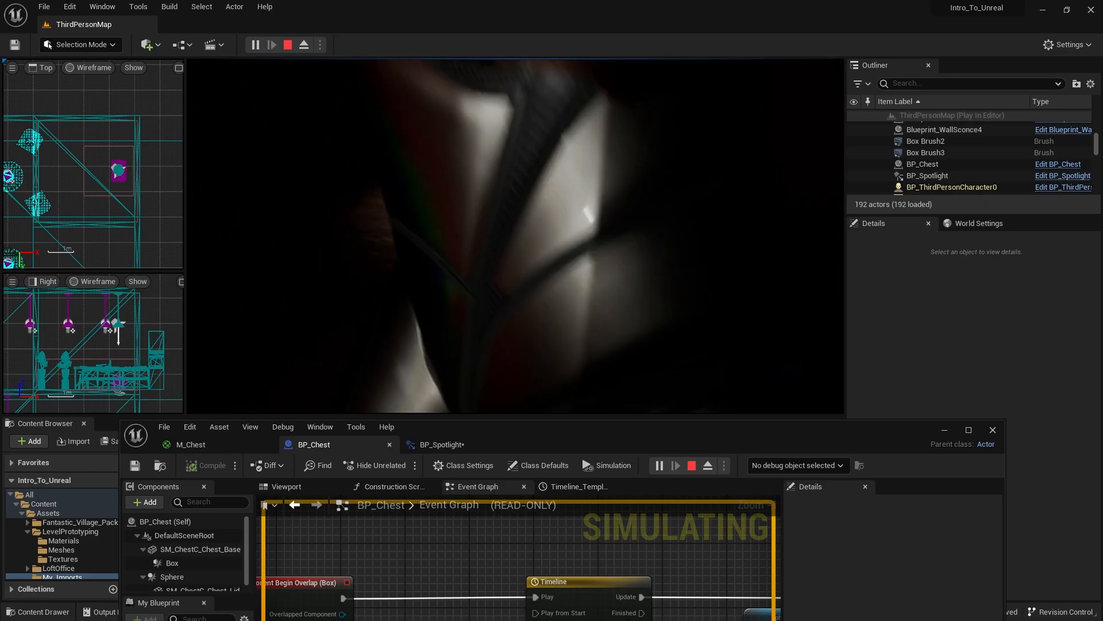
key("d")
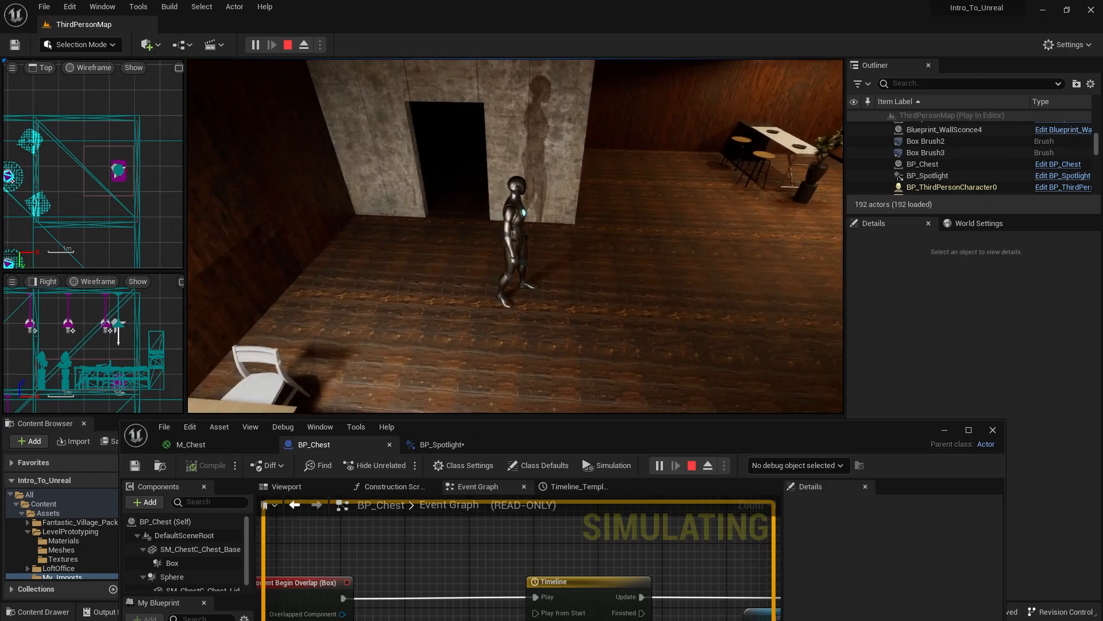
key("Escape")
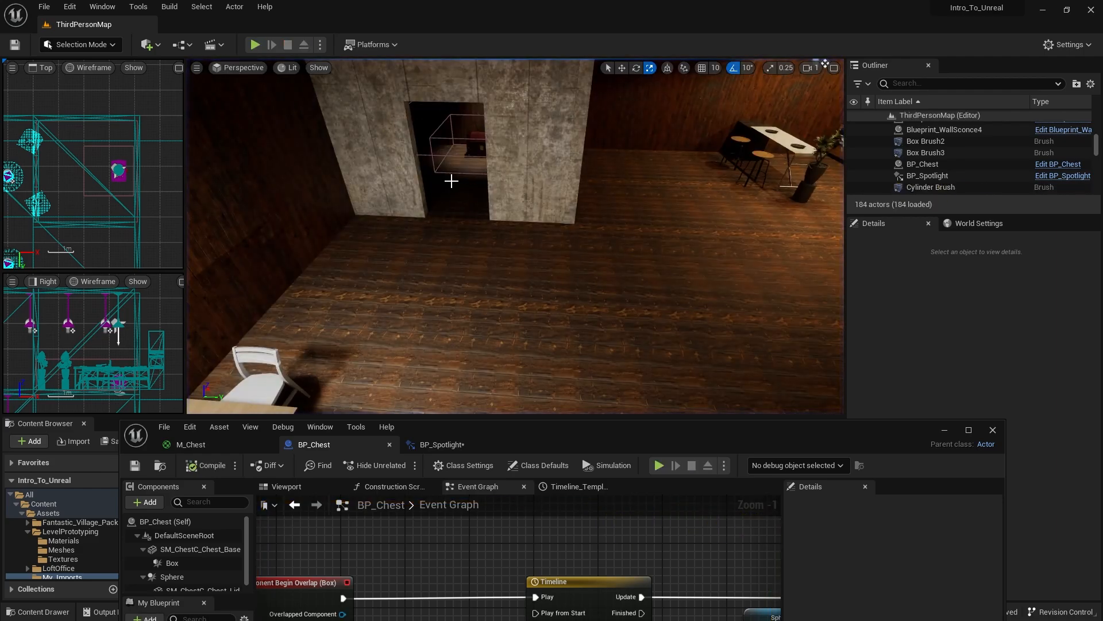
- Create an Actor Blueprint Class named BP_Door in the My_Imports folder
mouse_move(488, 229)
left_mouse_down()
mouse_move(474, 248)
mouse_move(488, 229)
left_mouse_up()
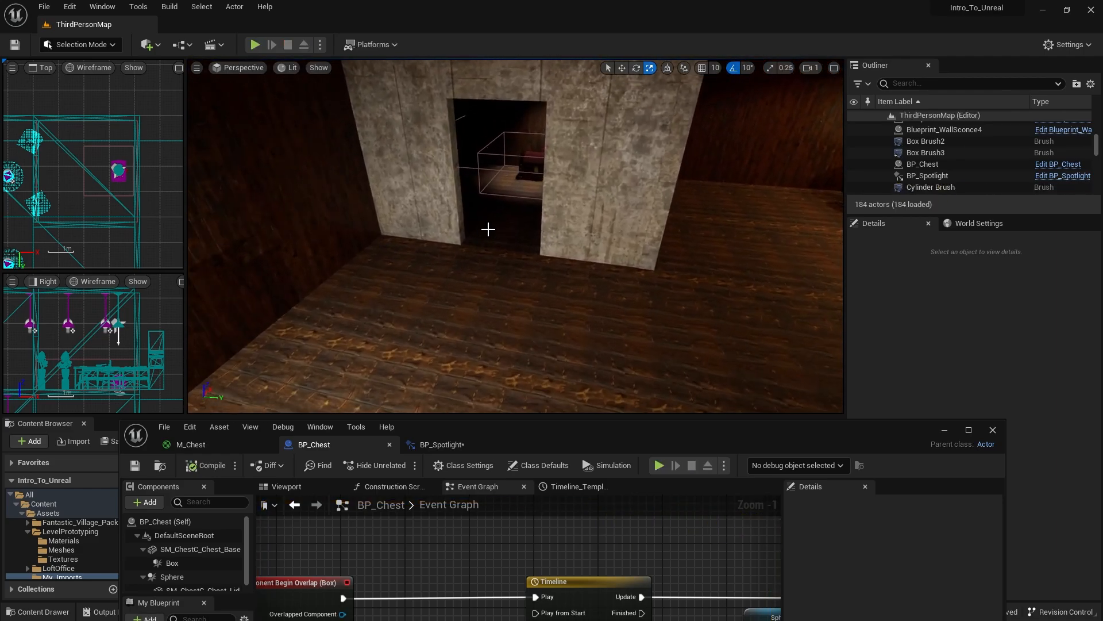
left_click_drag(475, 174, 506, 342)
left_click_drag(554, 441, 526, 307)
left_click(911, 296)
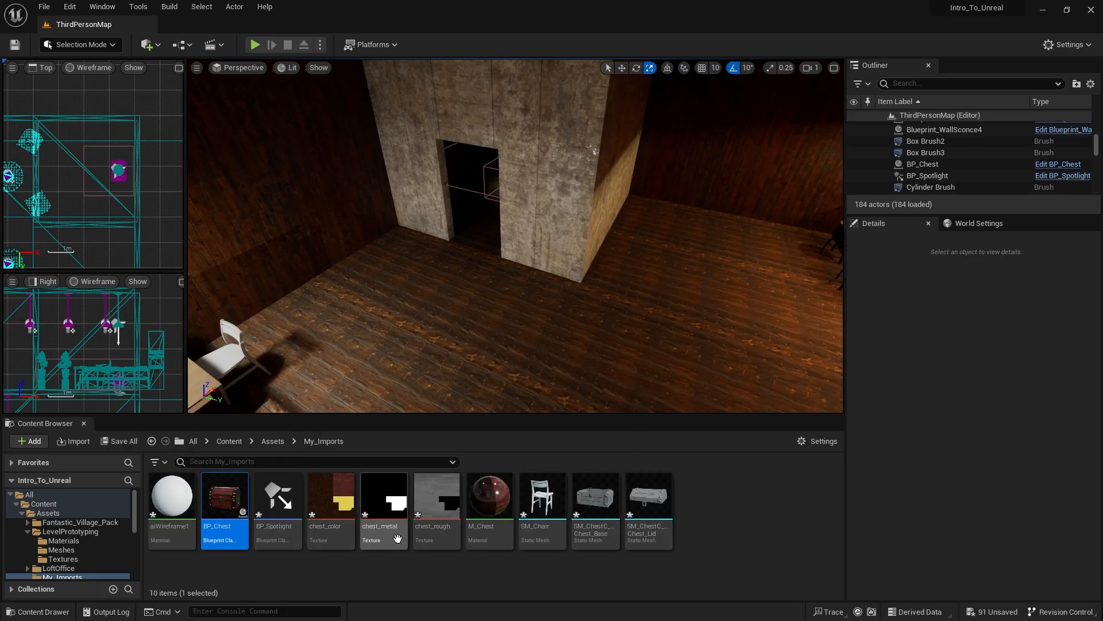
right_click(728, 518)
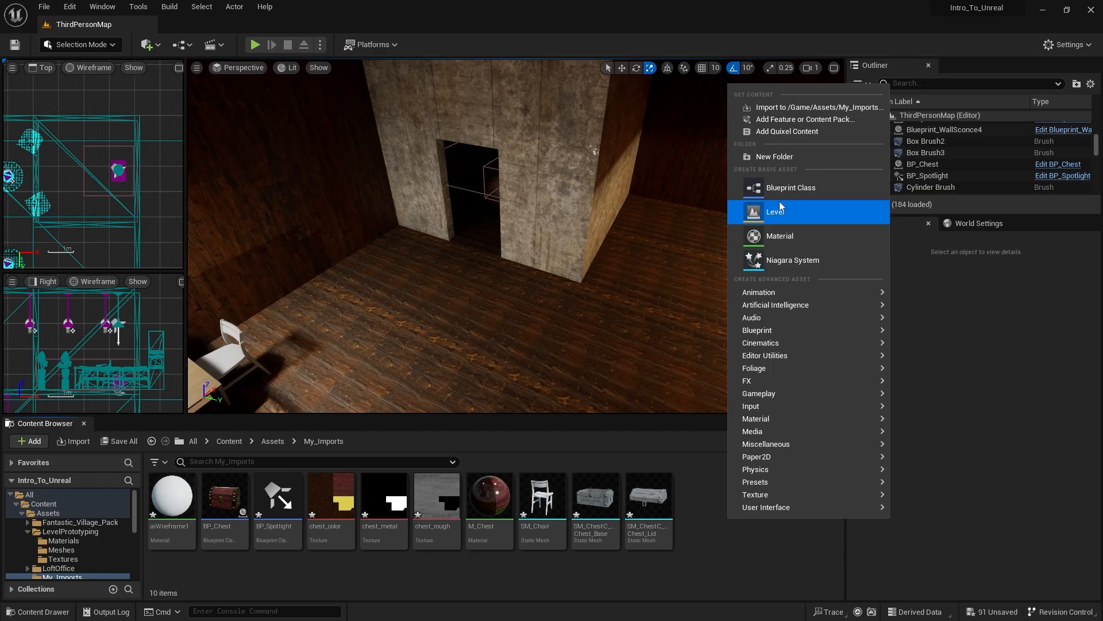
left_click(761, 188)
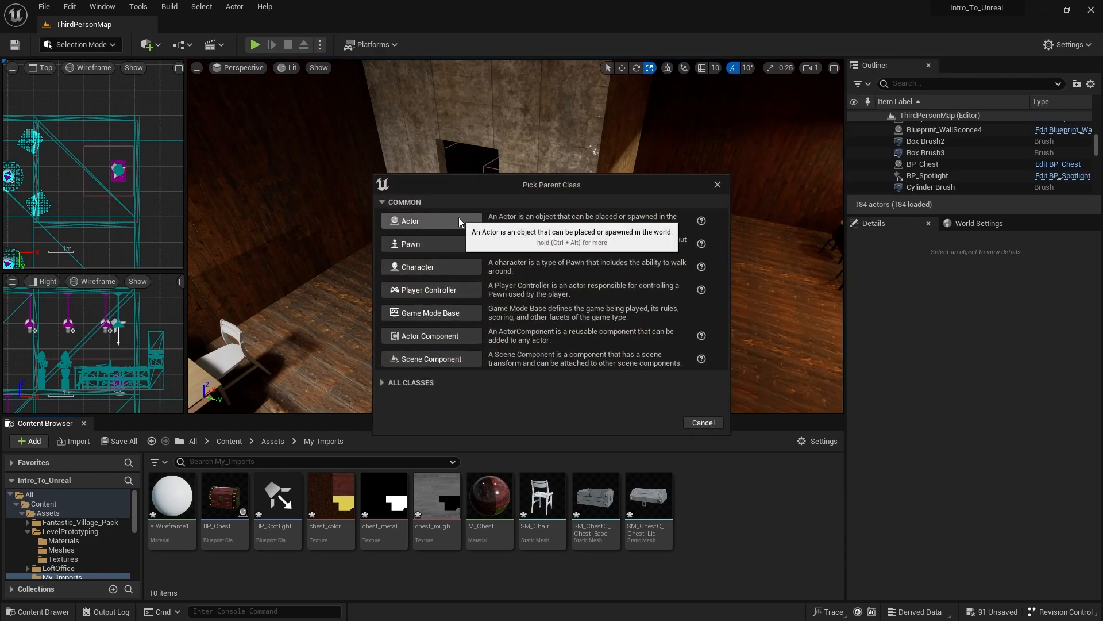
left_click(459, 219)
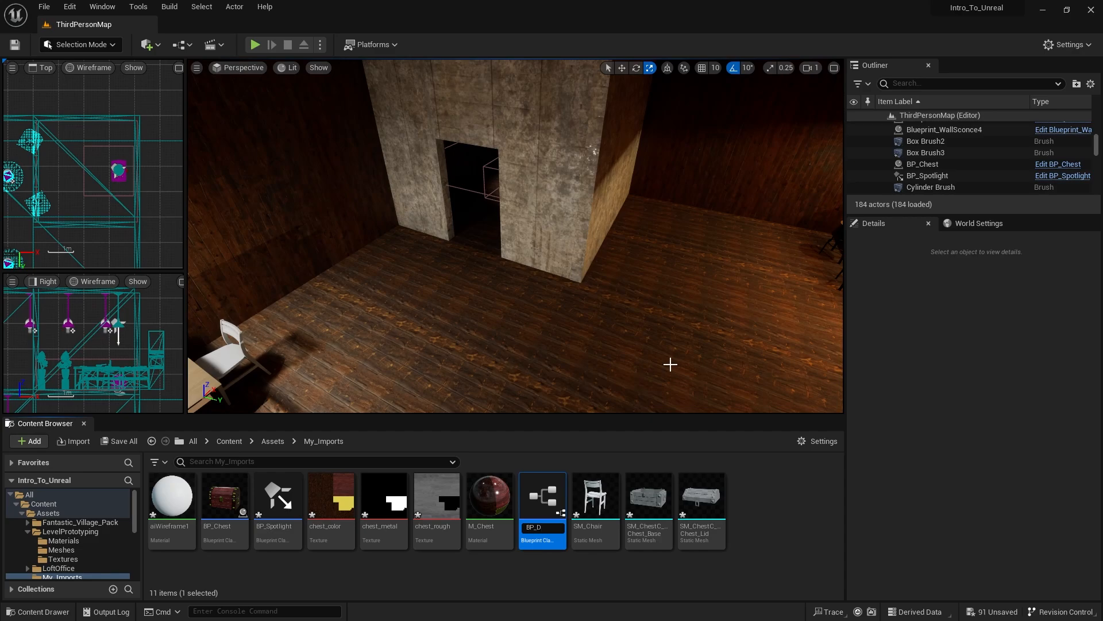
key("Return")
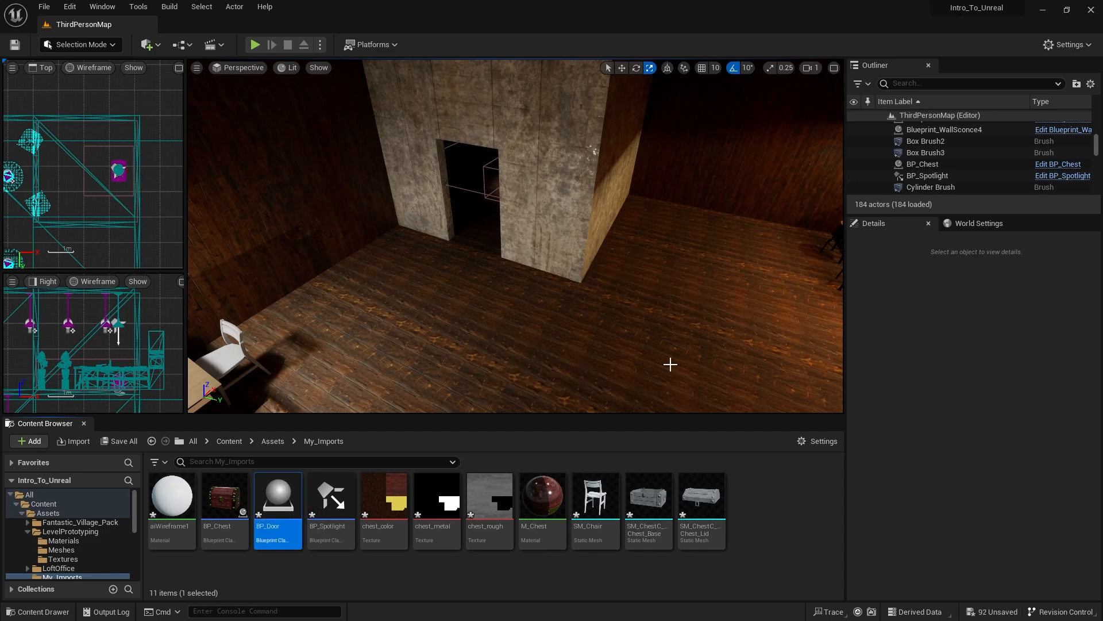
- Open BP_Door and add the SM_Door and SM_DoorFrame meshes from StarterContent's Props folder as components
double_click(270, 494)
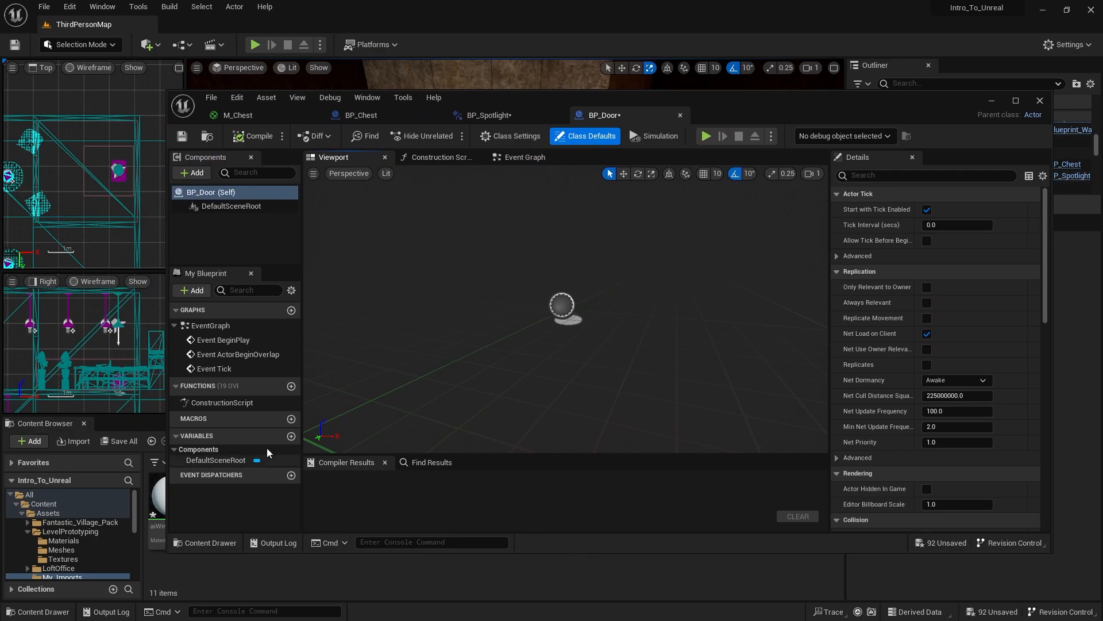
left_click_drag(770, 97, 552, 578)
left_click(234, 441)
double_click(453, 503)
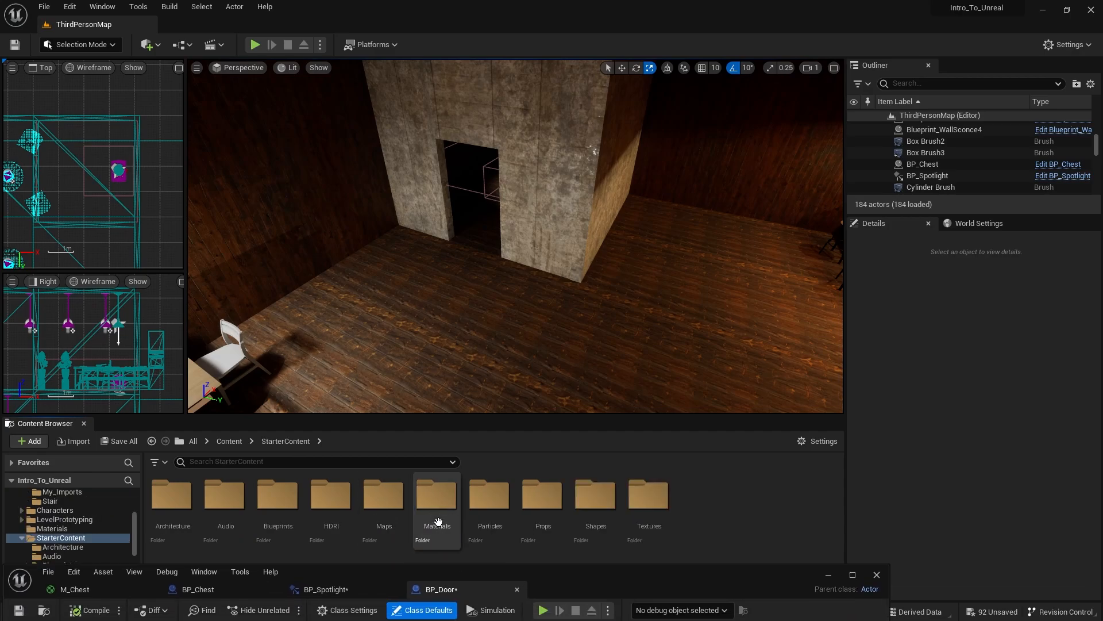
double_click(541, 511)
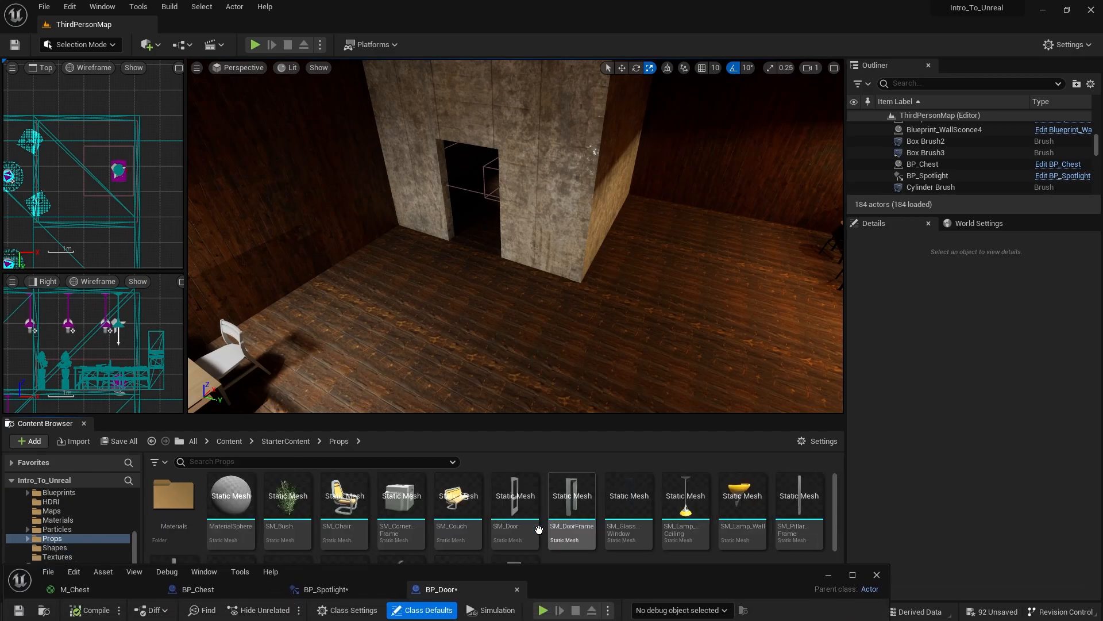
left_click(506, 503)
left_click_drag(590, 578, 638, 20)
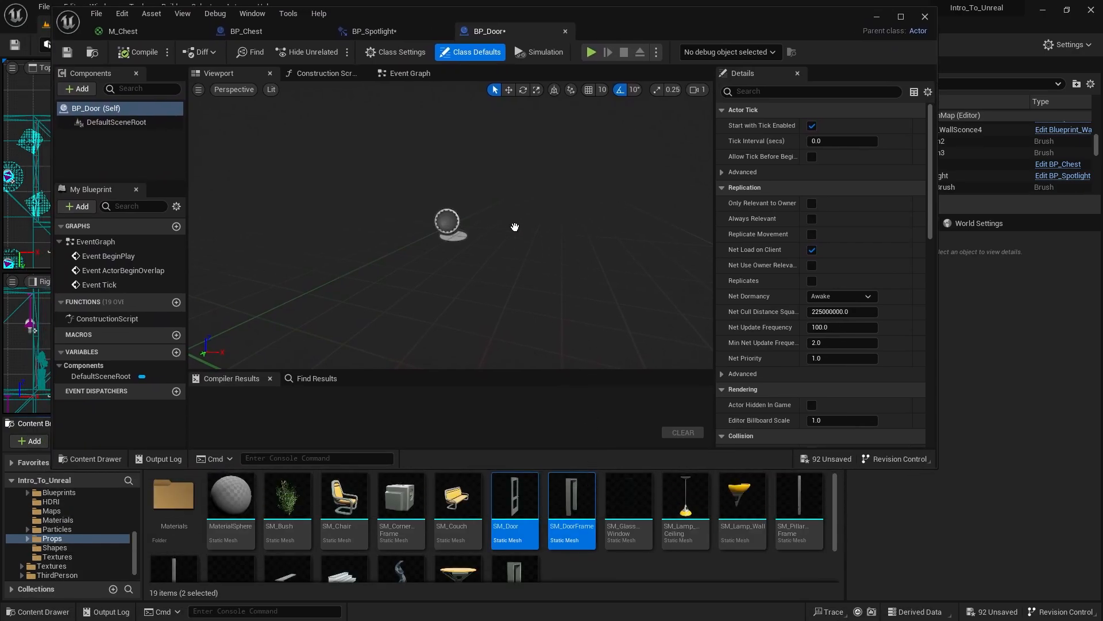
left_click_drag(515, 226, 506, 227)
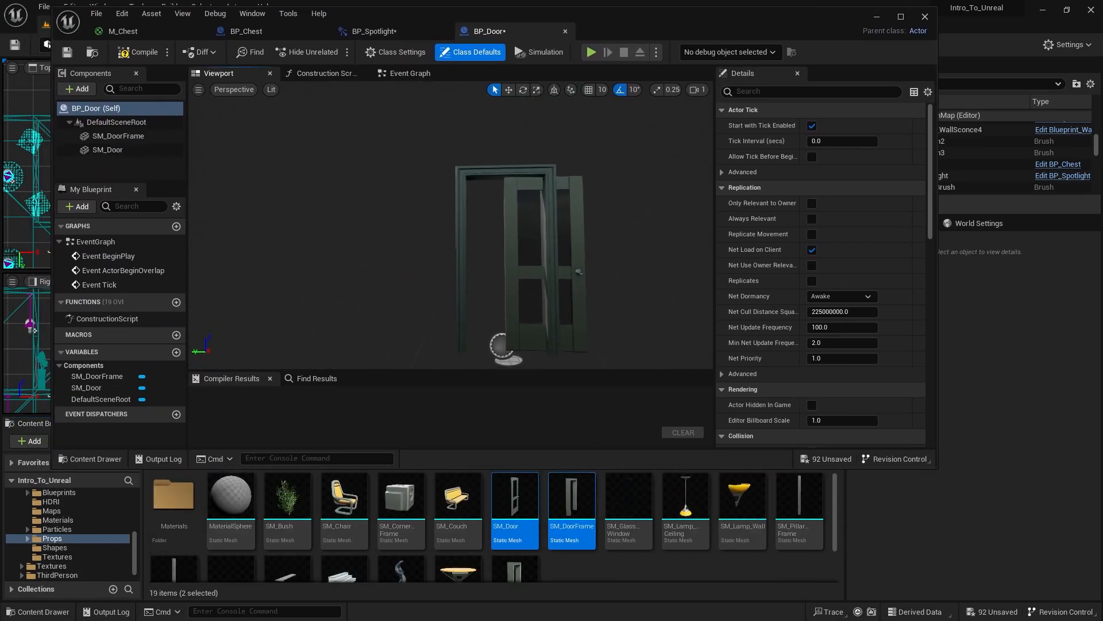
- Move SM_Door along Y to about 45.64 so it fits inside the door frame
left_click(425, 207)
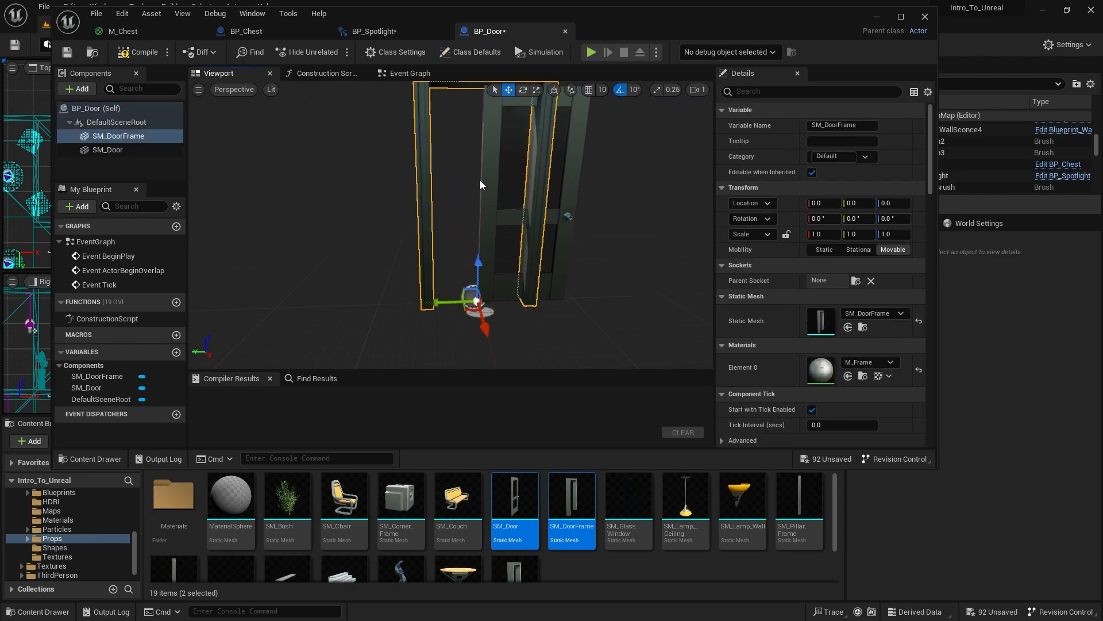
left_click(559, 177)
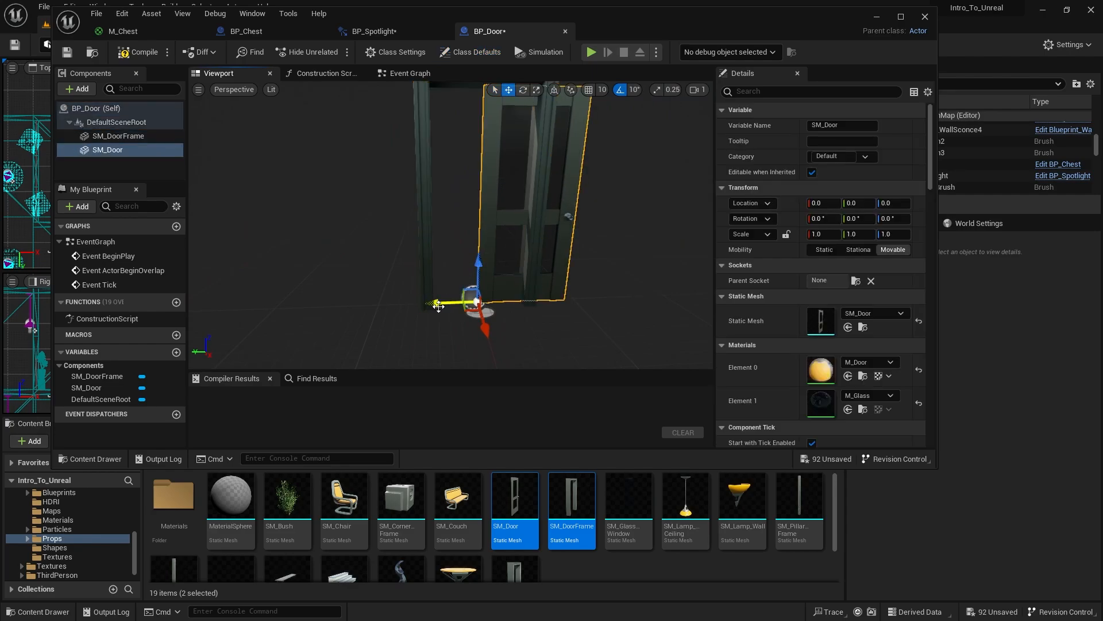
scroll(441, 315, "up", 3)
left_click_drag(448, 341, 375, 348)
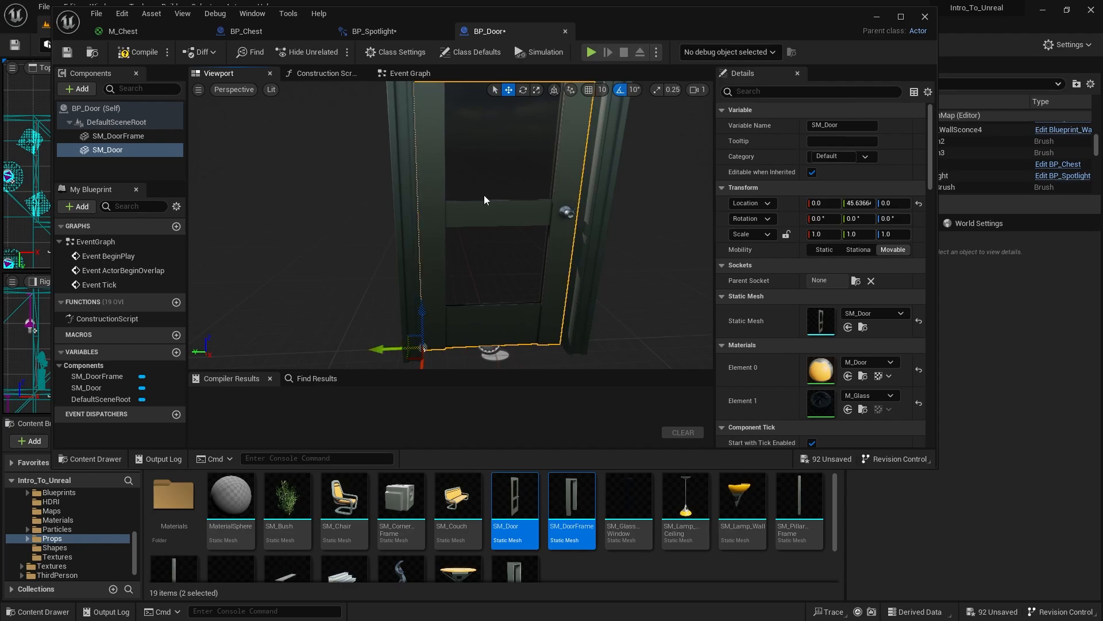
right_click_drag(484, 194, 569, 138)
right_click_drag(560, 221, 532, 215)
right_click_drag(442, 267, 258, 193)
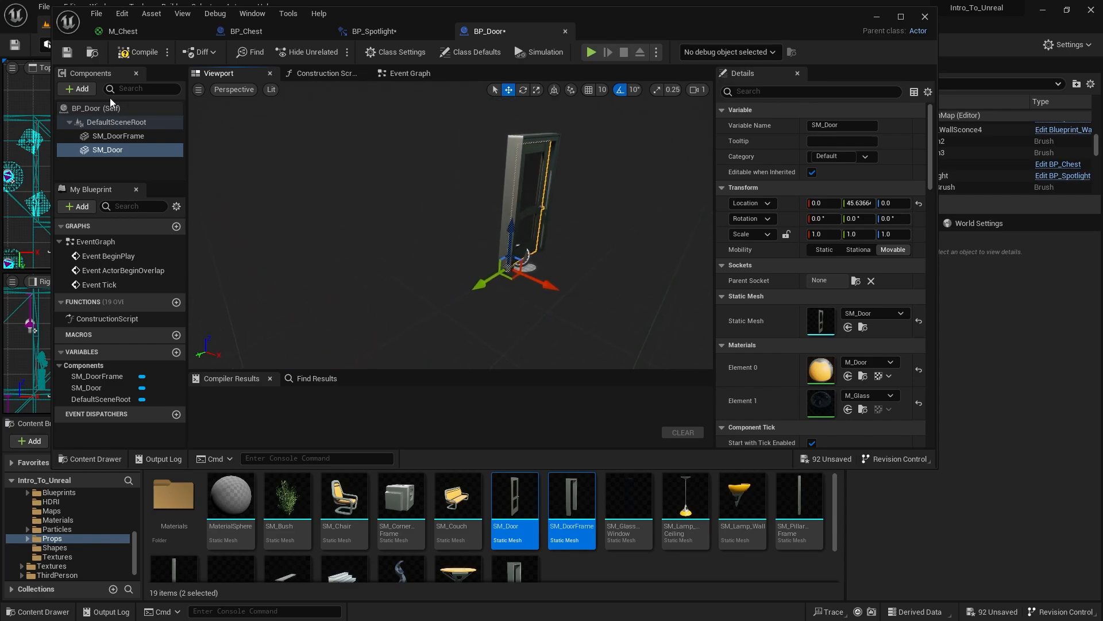
- Add a Box Collision component under SM_Door and maximize the Blueprint editor window
left_click(79, 90)
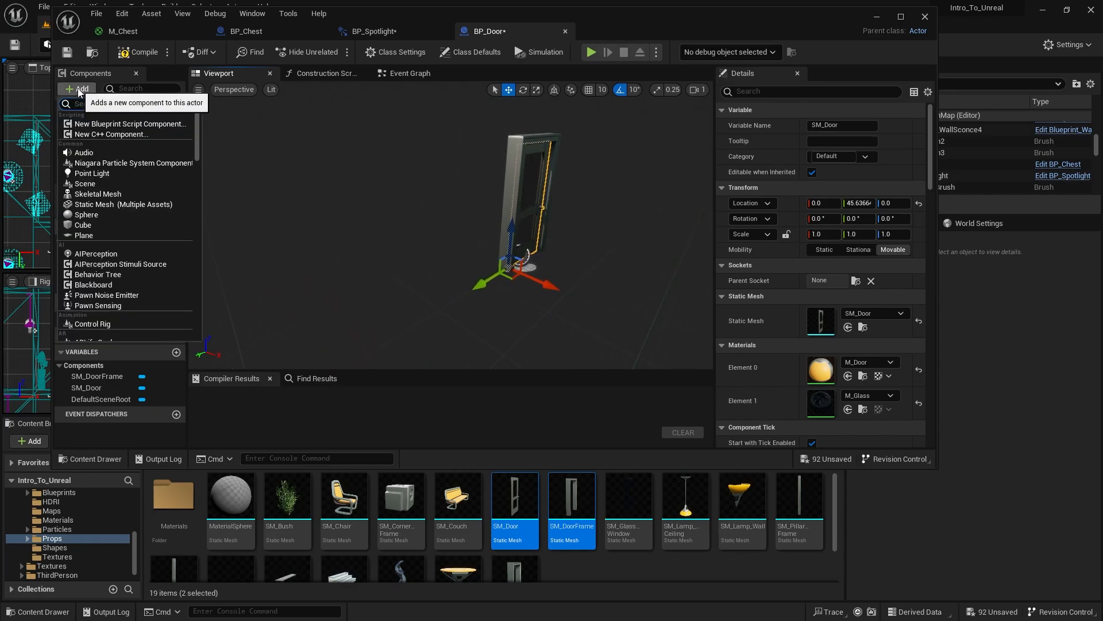
type("box")
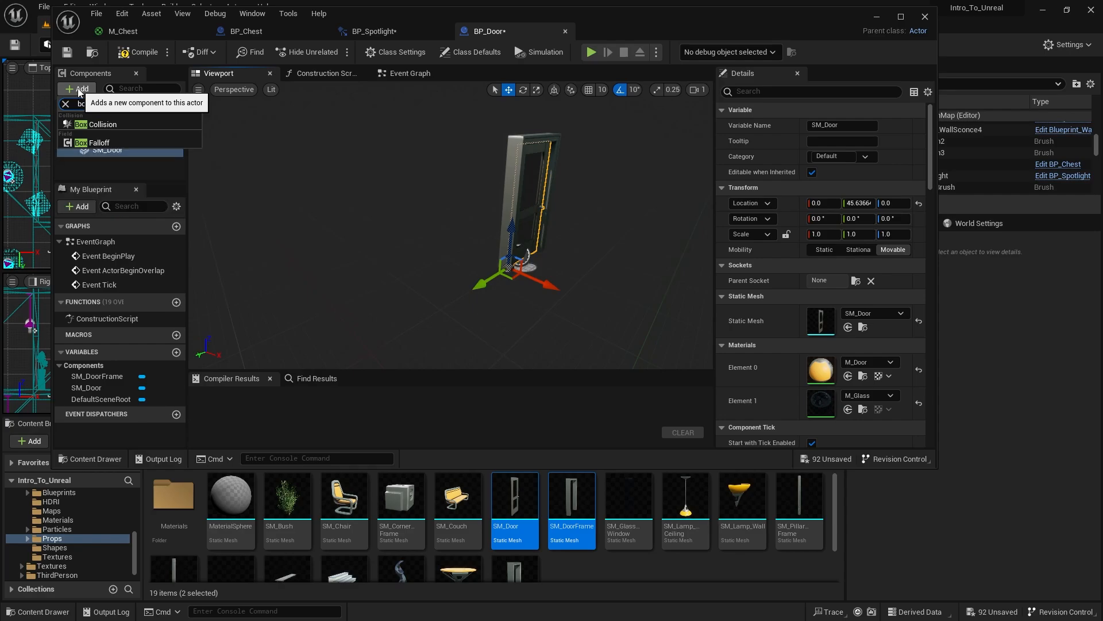
left_click(104, 127)
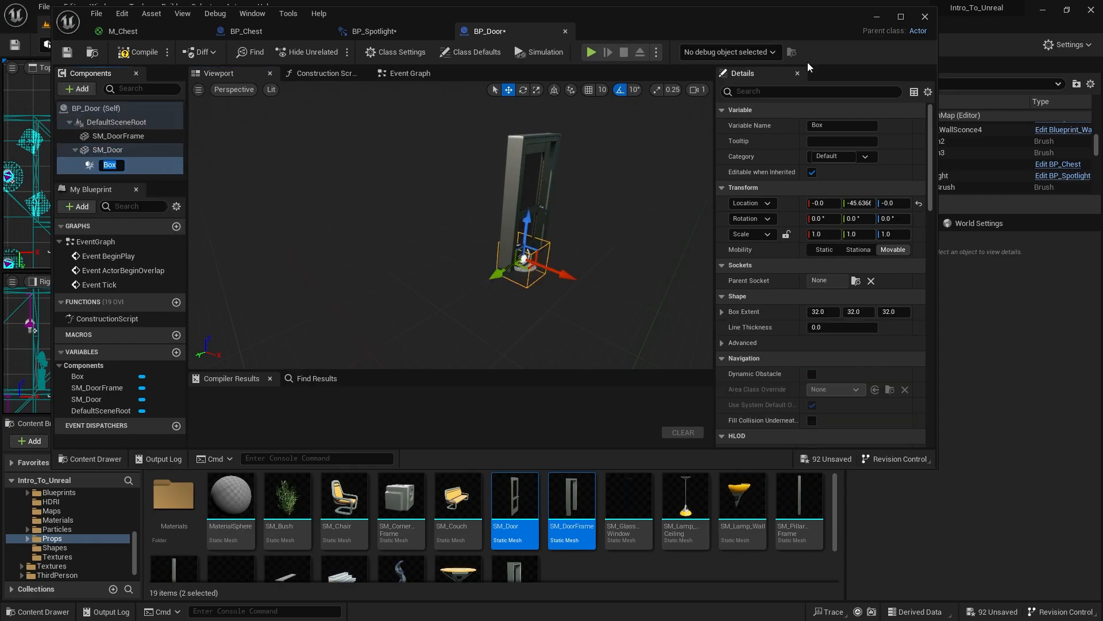
left_click(901, 18)
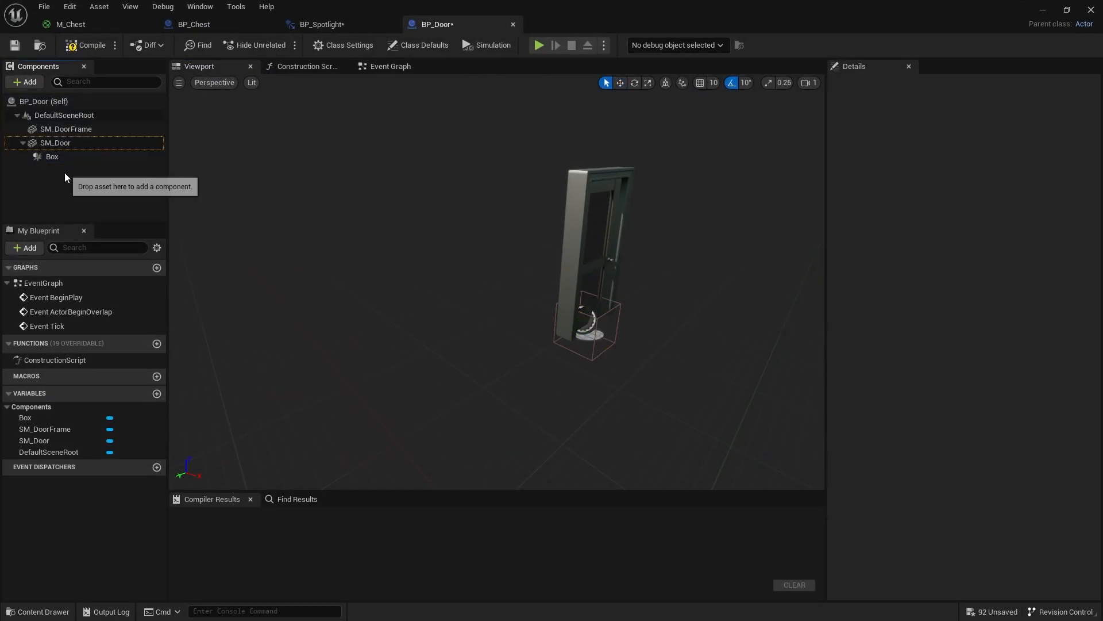
left_click(64, 157)
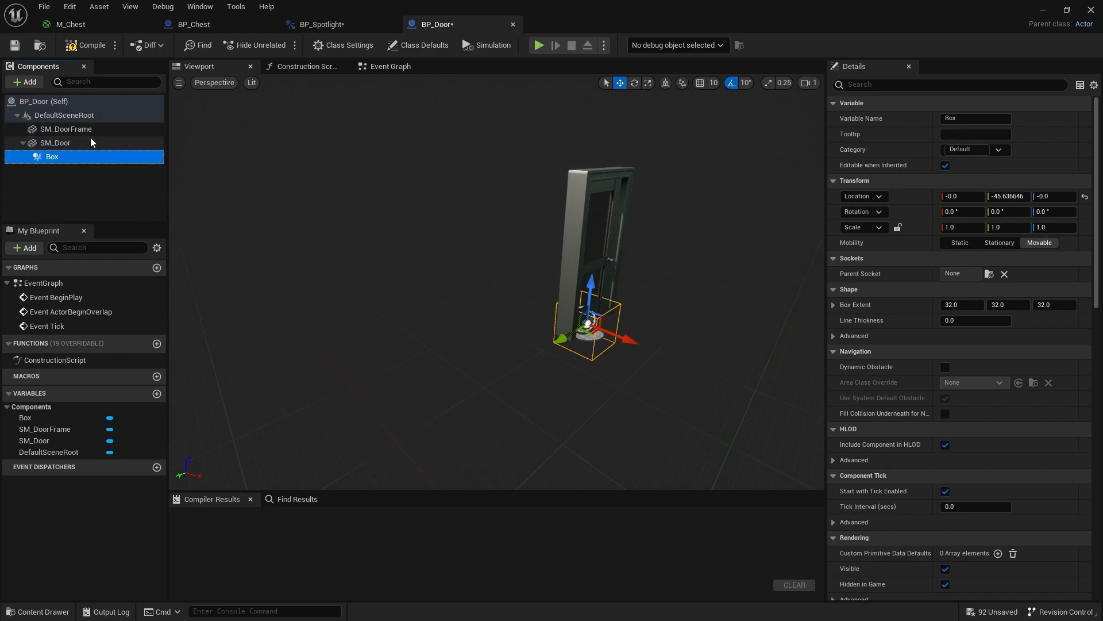
right_click_drag(627, 331, 661, 336)
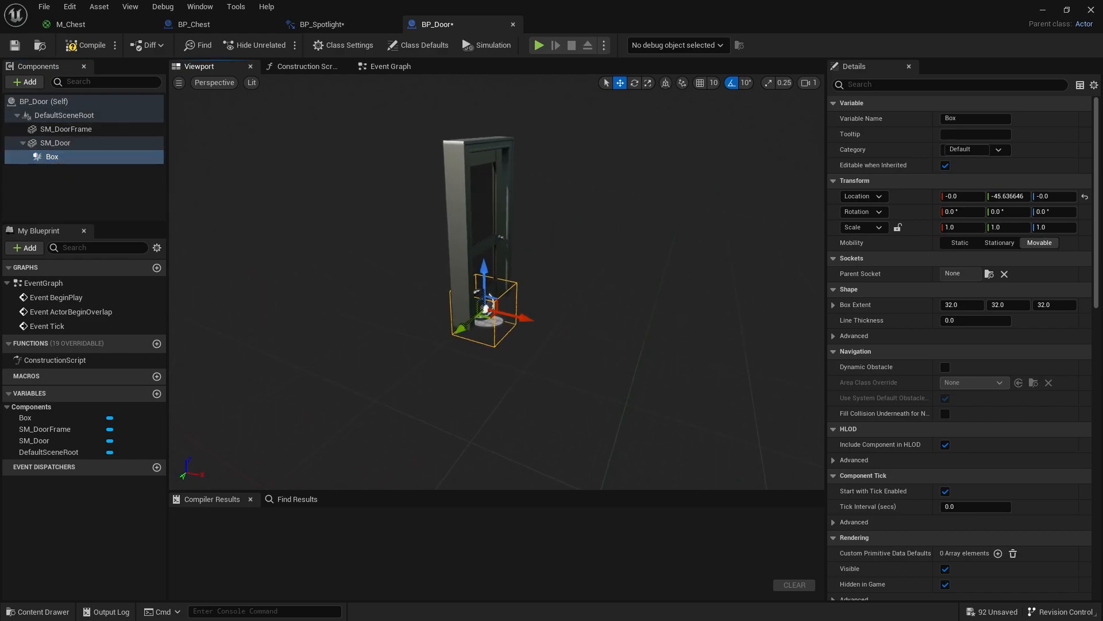
right_click_drag(661, 337, 713, 336)
left_click(111, 172)
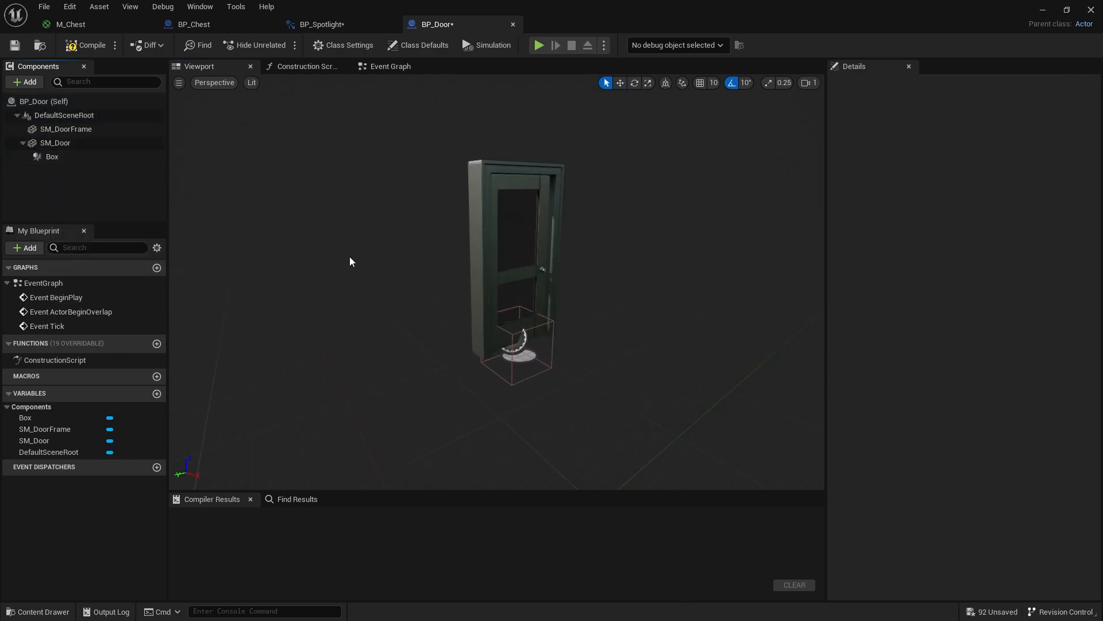
left_click(53, 155)
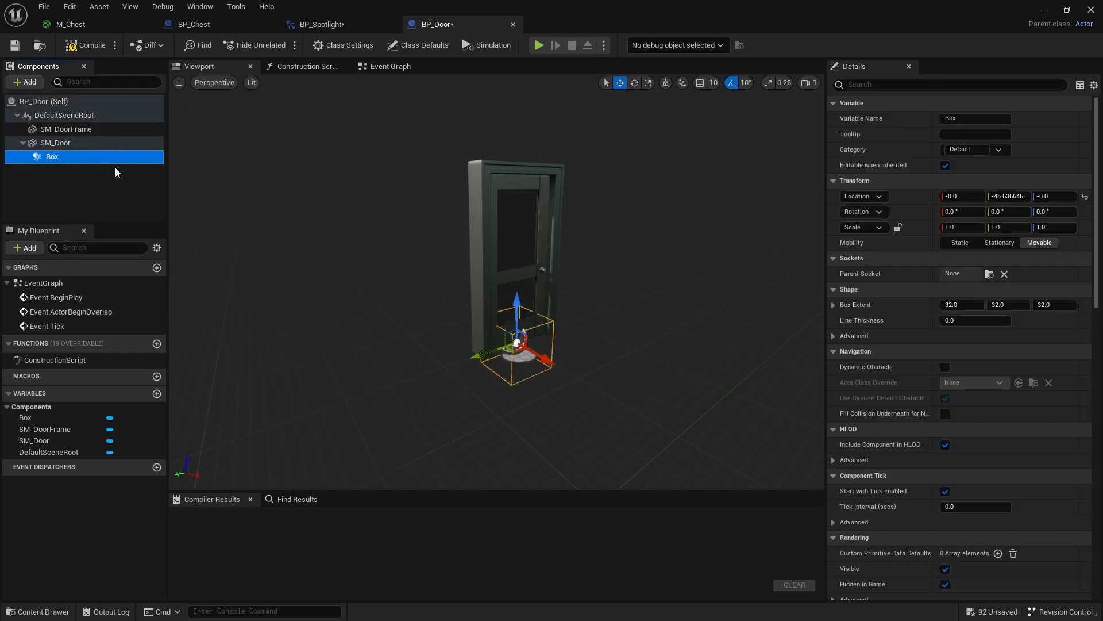
- Try rotating SM_Door in yaw with the Box attached beneath it, and undo the rotation
left_click(74, 144)
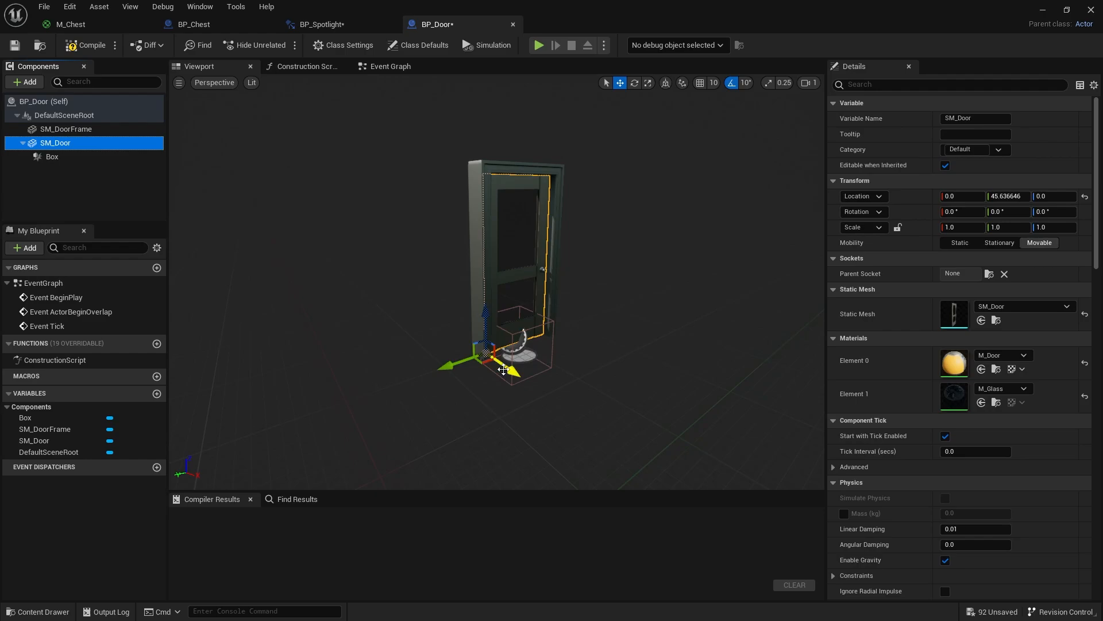
key("e")
left_click_drag(500, 392, 529, 384)
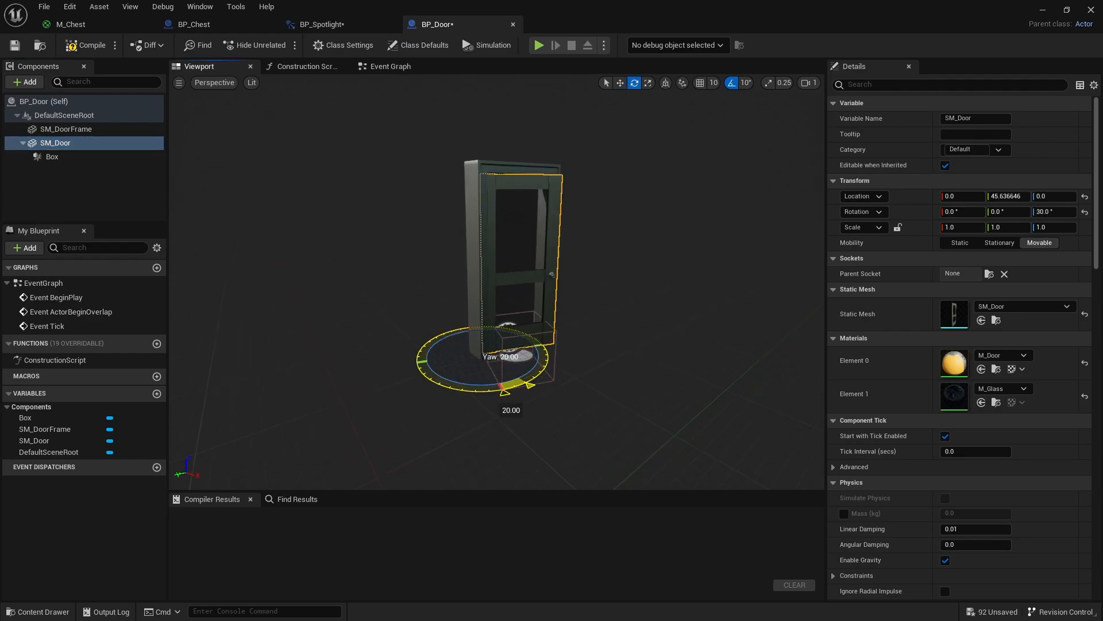
key("ctrl+z")
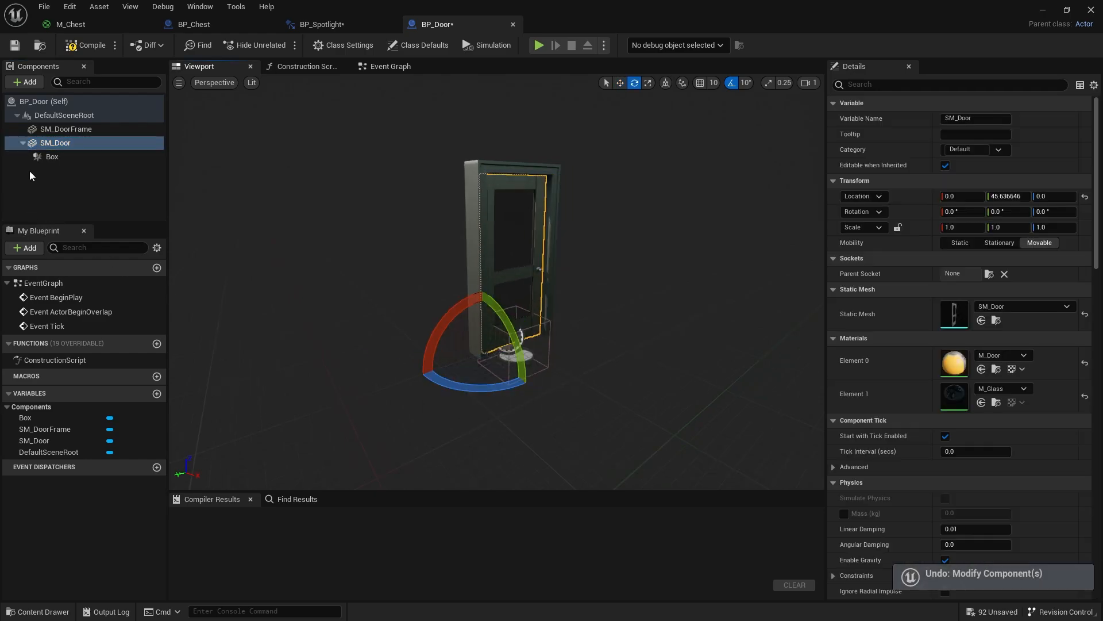
- Reparent the Box collision component from SM_Door to SM_DoorFrame
left_click(47, 160)
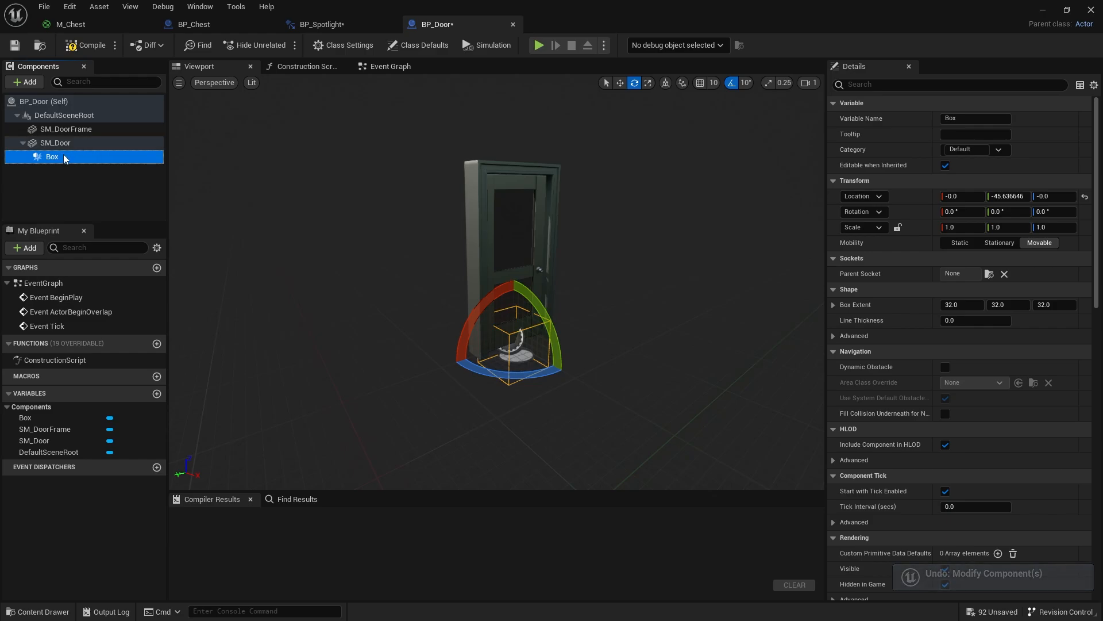
left_click_drag(63, 157, 95, 131)
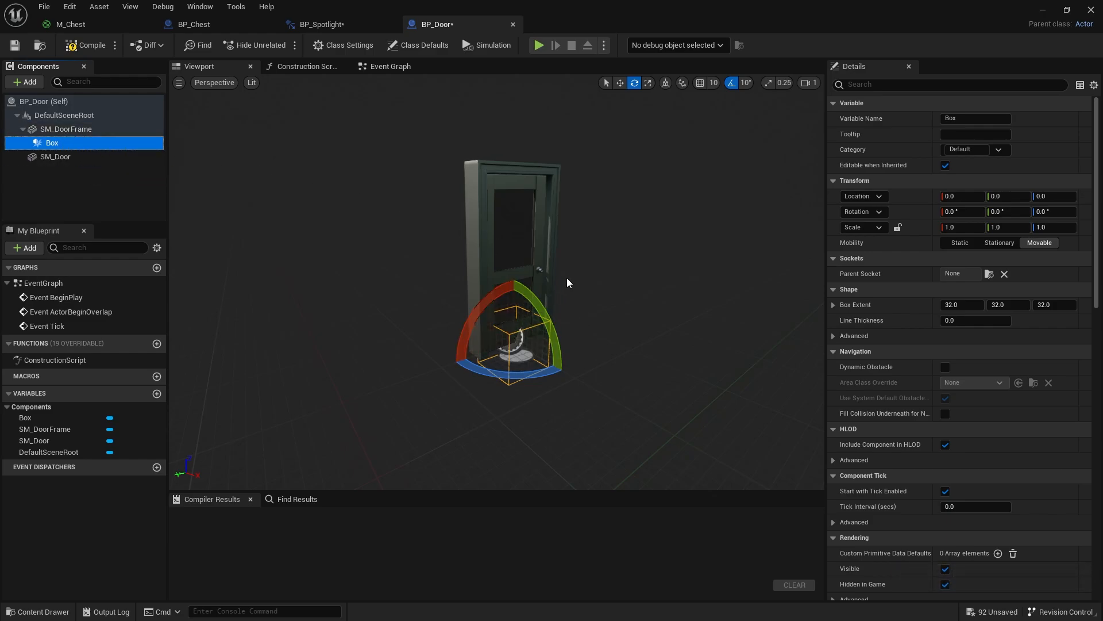
left_click(516, 350)
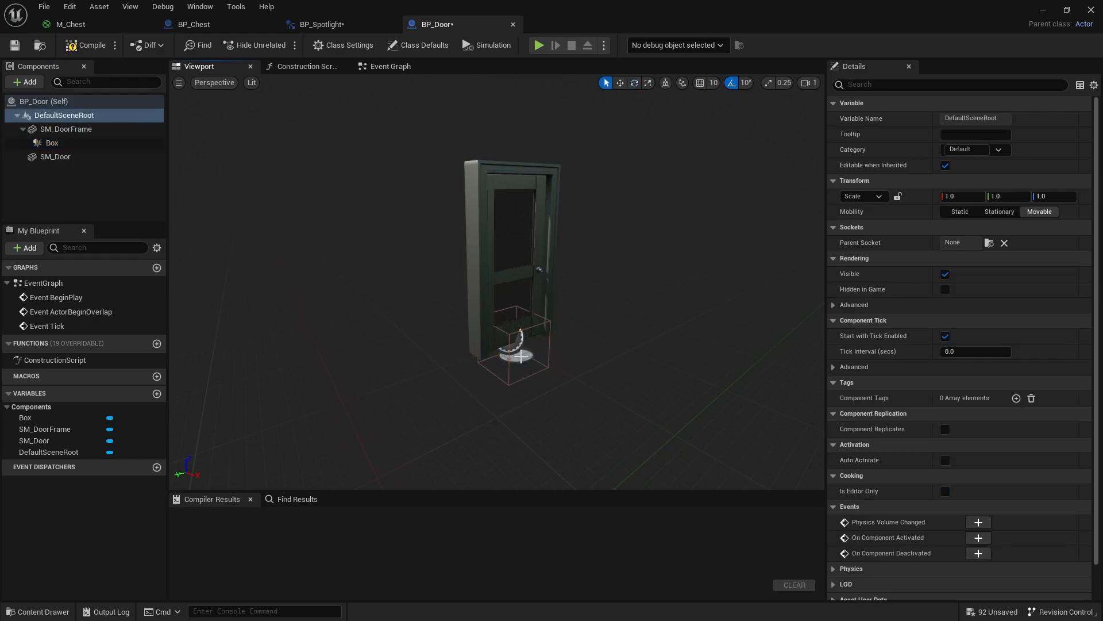
left_click(522, 357)
- Scale the Box collision to about 4.05 along X and 2.83 along Y so it surrounds the doorway
left_click(69, 143)
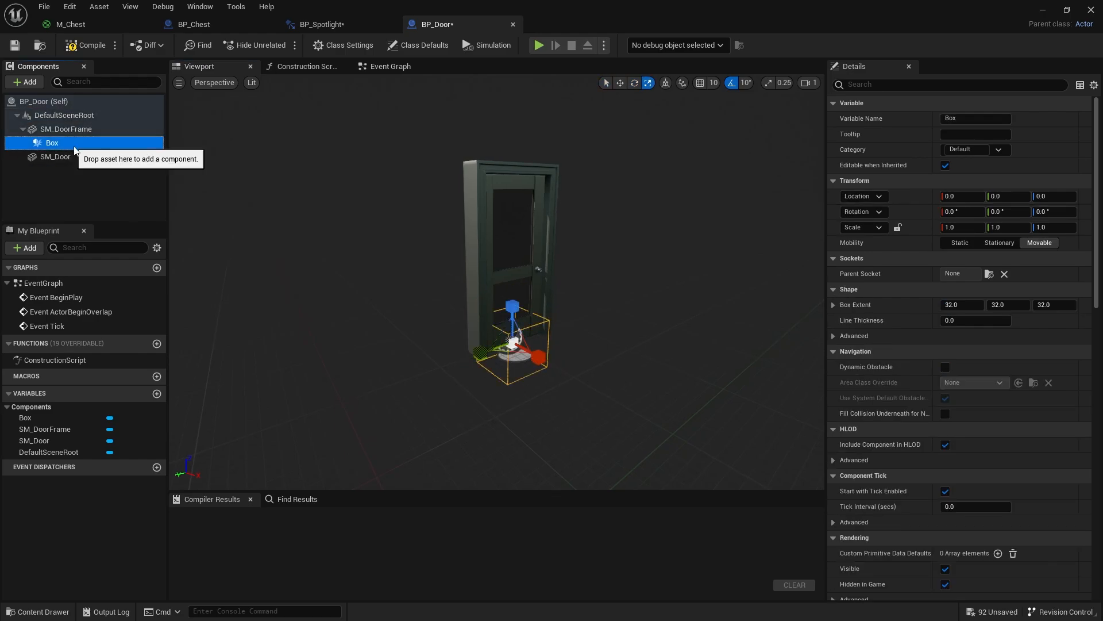
key("r")
left_click(513, 314)
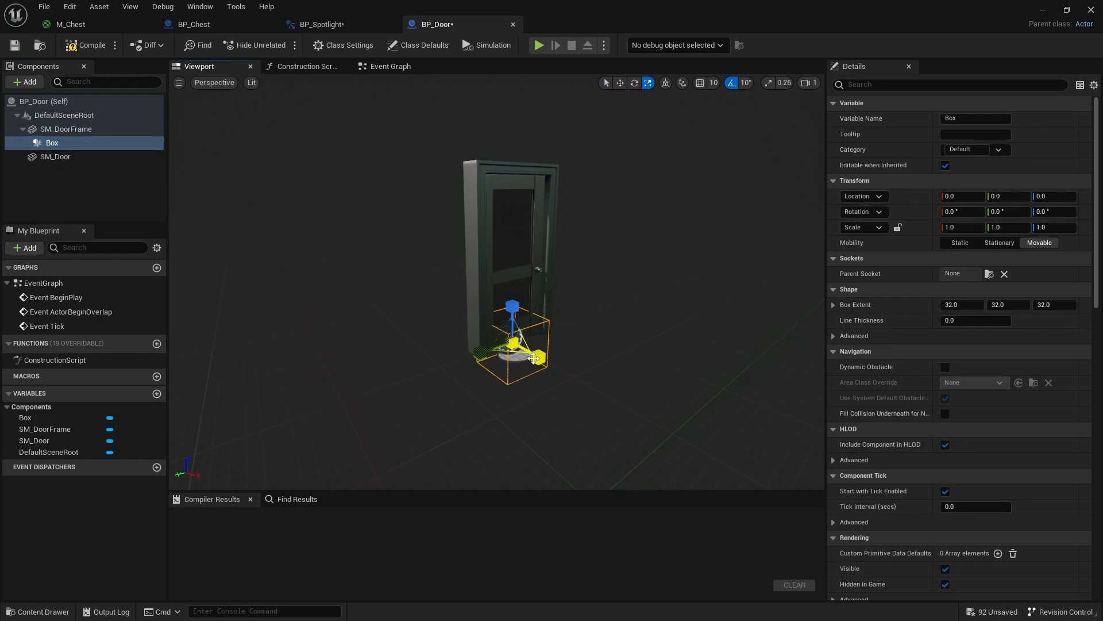
left_click_drag(534, 359, 557, 368)
left_click_drag(466, 349, 450, 363)
left_click_drag(538, 356, 560, 370)
left_click_drag(435, 293, 349, 313, "alt")
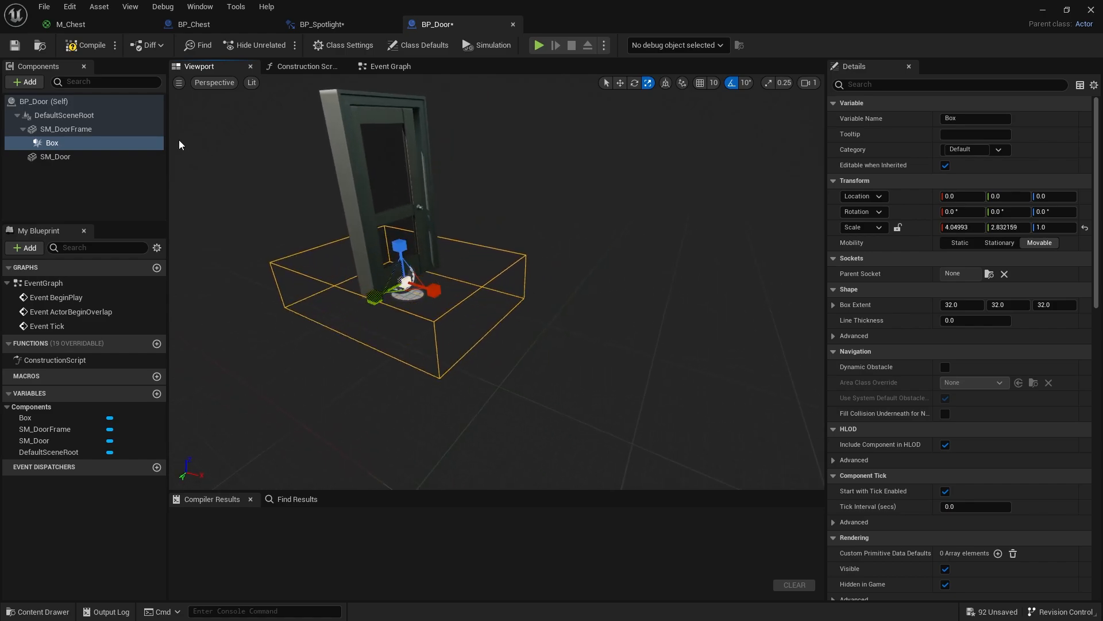
- Try swinging SM_Door open to 80 degrees of yaw inside the enlarged Box, and undo the rotation
left_click(80, 130)
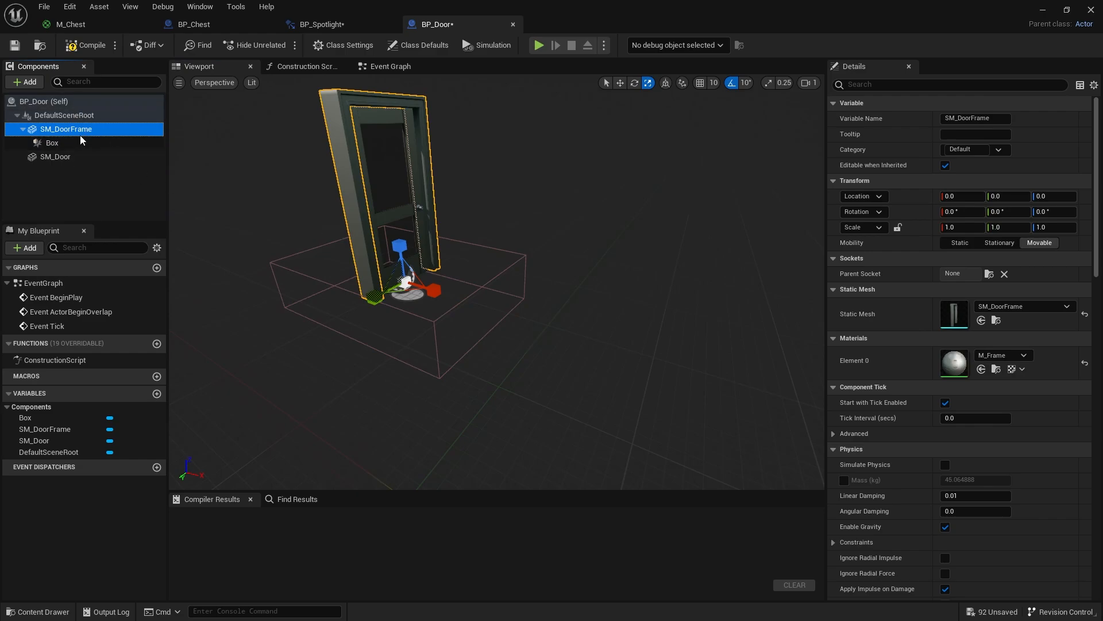
left_click(80, 157)
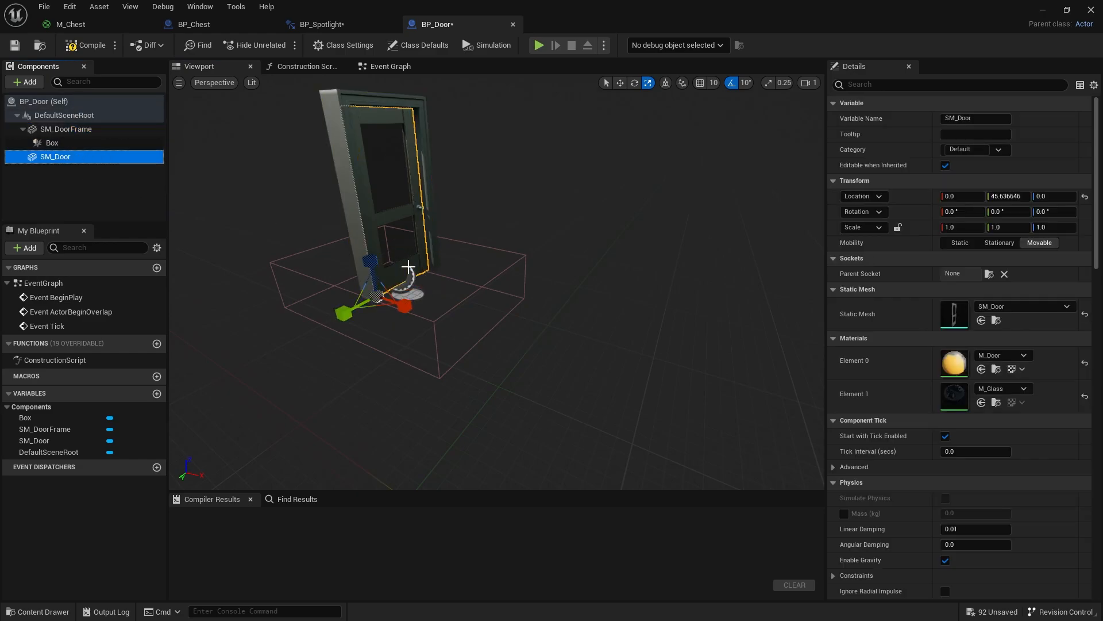
mouse_move(438, 260)
right_mouse_down()
mouse_move(430, 232)
mouse_move(438, 260)
right_mouse_up()
key("w")
key("s")
key("e")
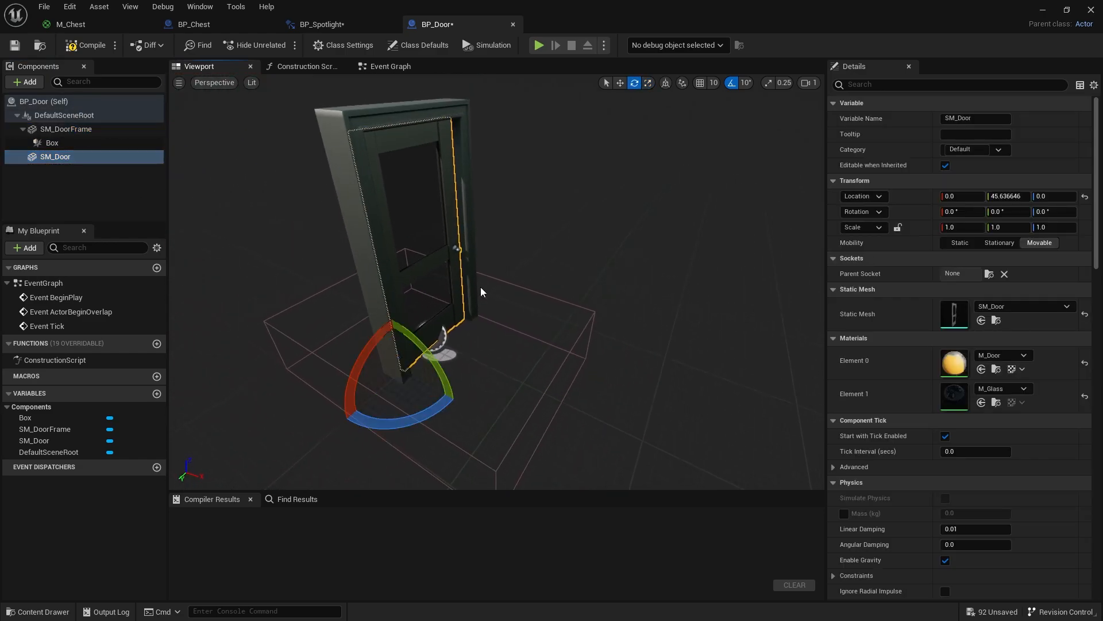
left_click_drag(441, 411, 337, 450)
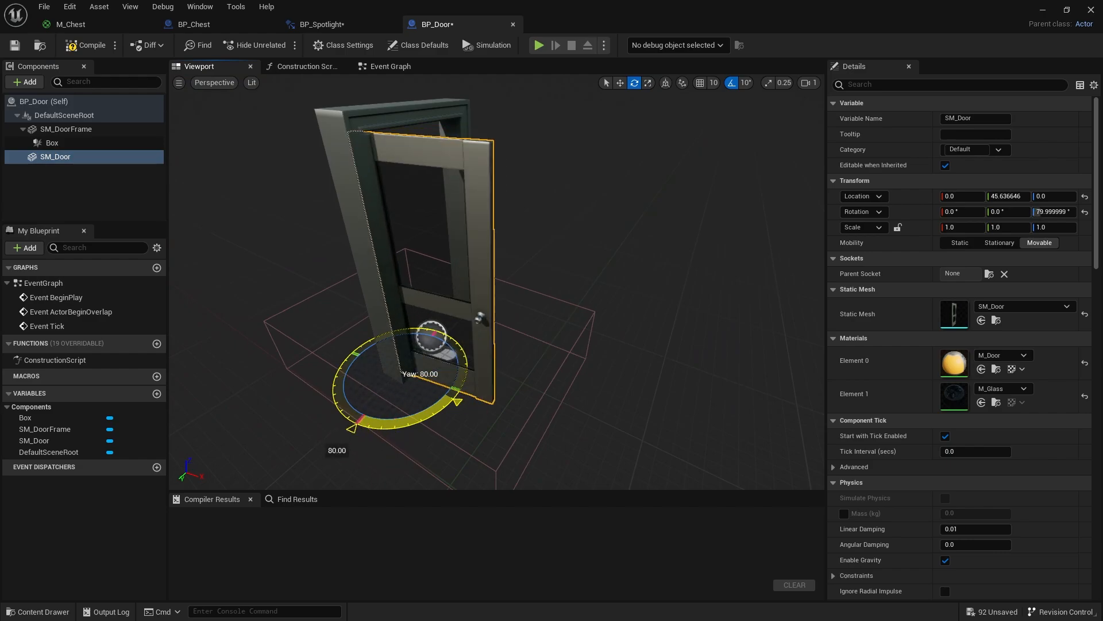
key("ctrl+z")
- Raise the Box collision along Z to about 30.69
key("d")
right_click_drag(600, 319, 526, 322)
key("s")
key("a")
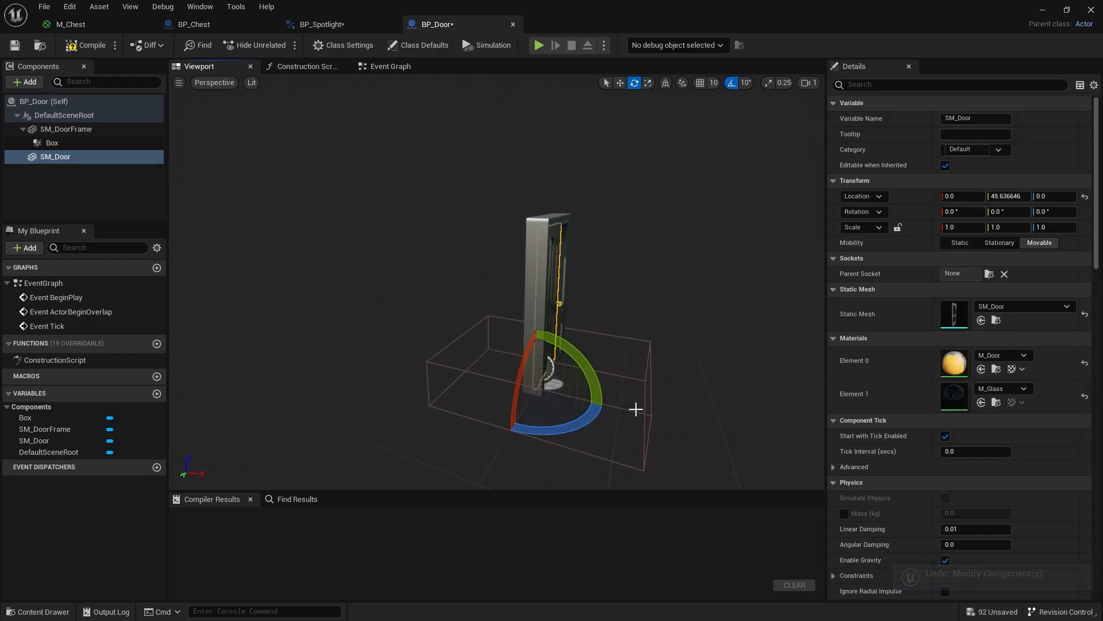
left_click(637, 408)
key("a")
right_click_drag(625, 424, 730, 425)
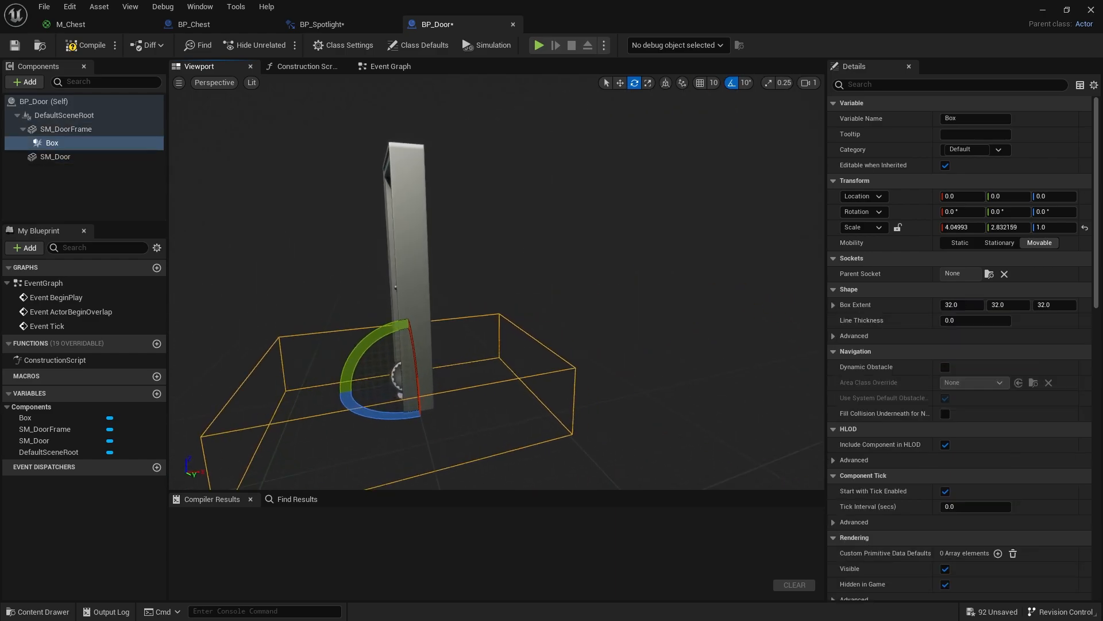
key("w")
left_click_drag(413, 345, 414, 318)
right_click_drag(414, 318, 339, 348)
key("w")
key("d")
key("a")
right_click_drag(334, 137, 347, 139)
- Delete all the default event nodes from BP_Door's Event Graph
left_click(380, 67)
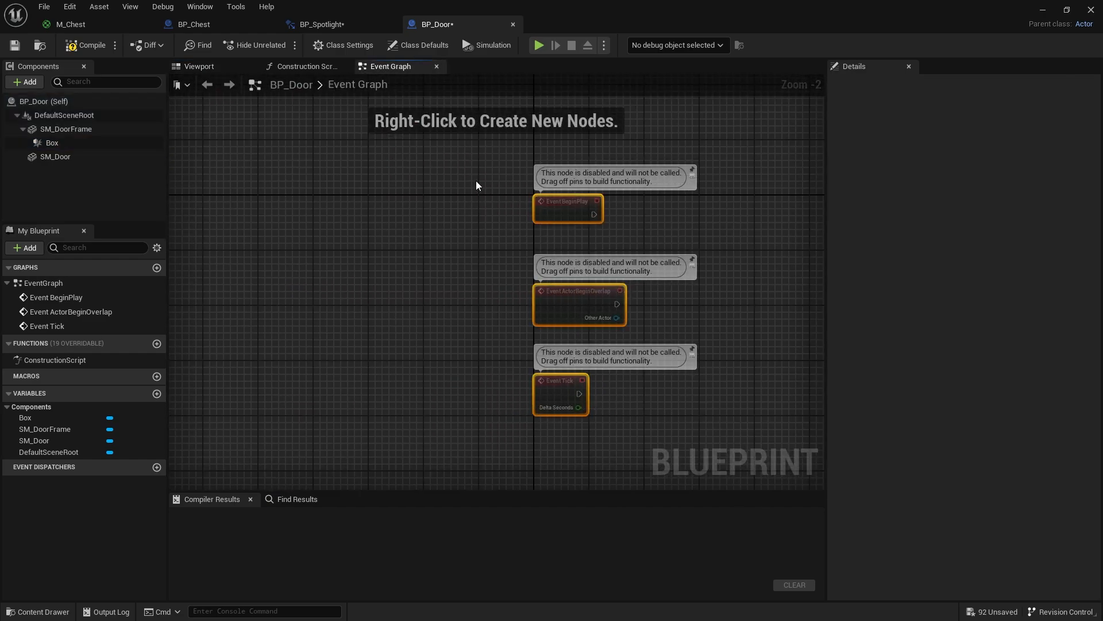
key("Delete")
right_click_drag(551, 236, 344, 222)
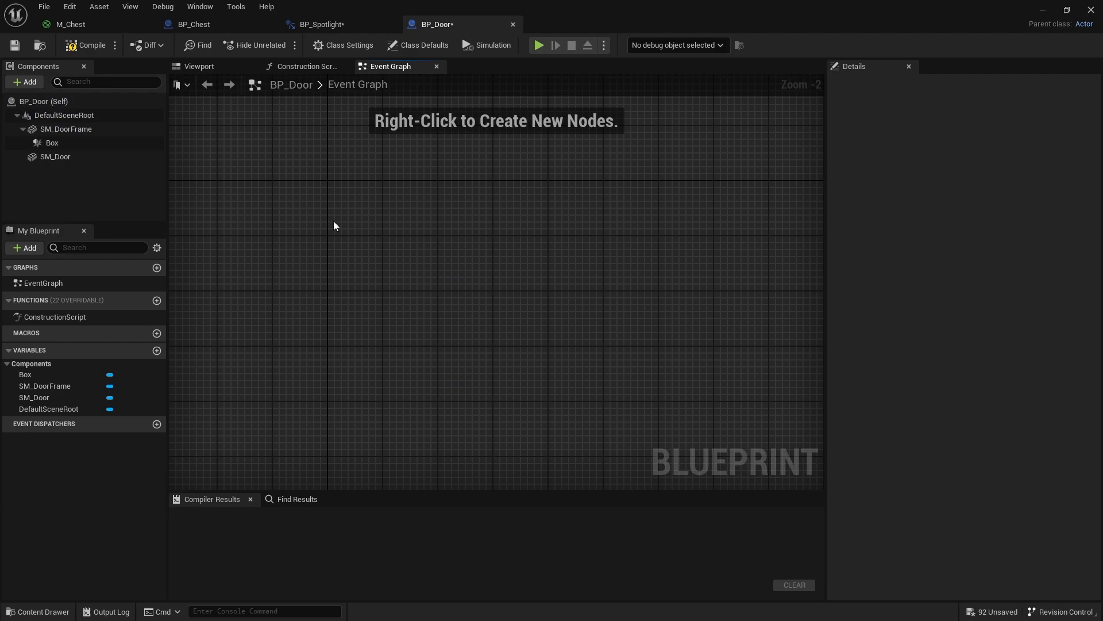
- Add OnComponentBeginOverlap and OnComponentEndOverlap events for the Box, placing the End Overlap node directly below the Begin Overlap node
left_click(51, 142)
right_click(52, 144)
mouse_move(90, 168)
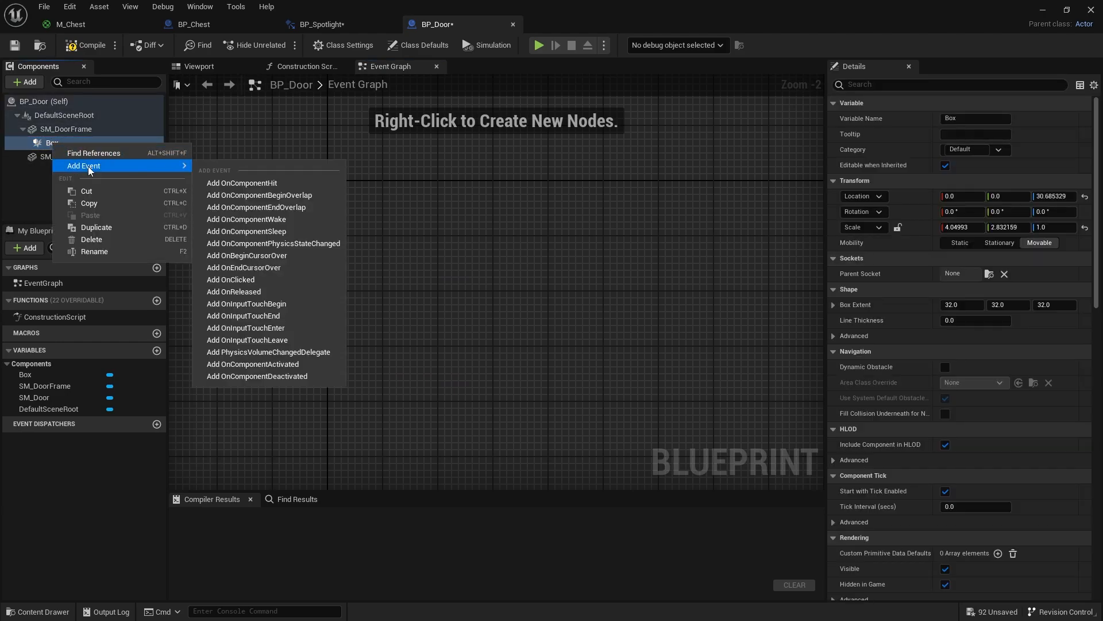
left_click(295, 195)
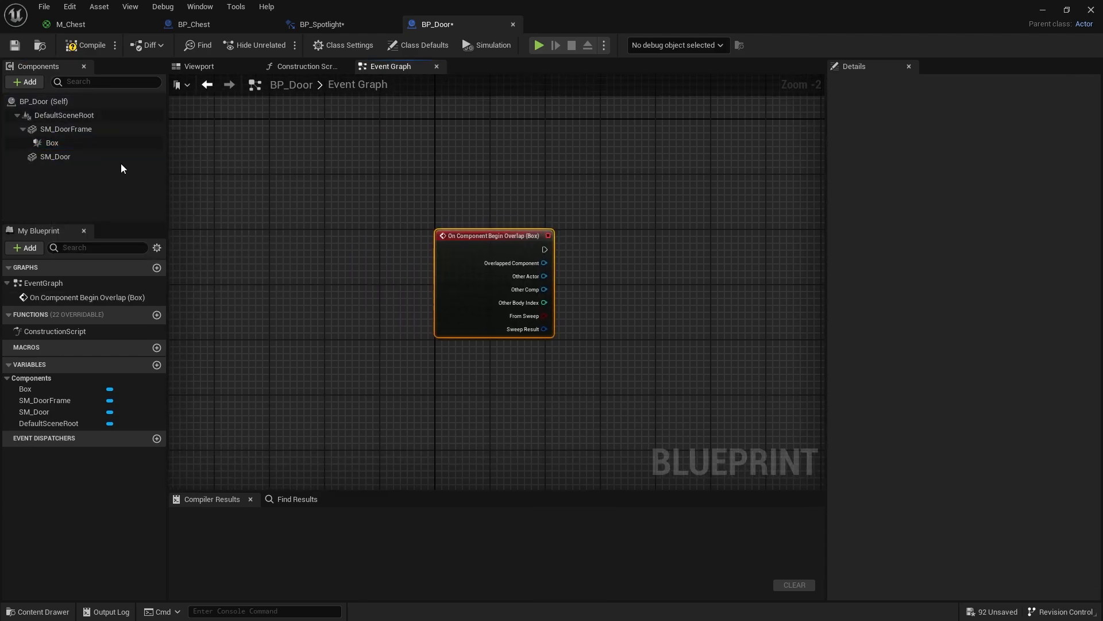
right_click(89, 146)
mouse_move(184, 169)
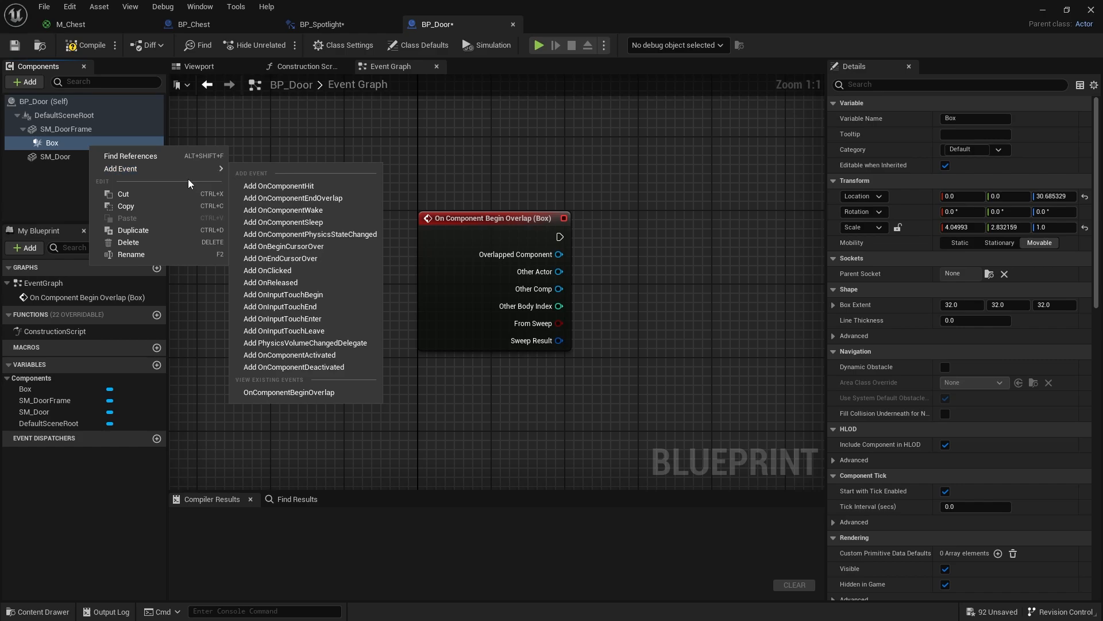
left_click(325, 197)
right_click_drag(587, 236, 489, 298)
scroll(460, 273, "down", 1)
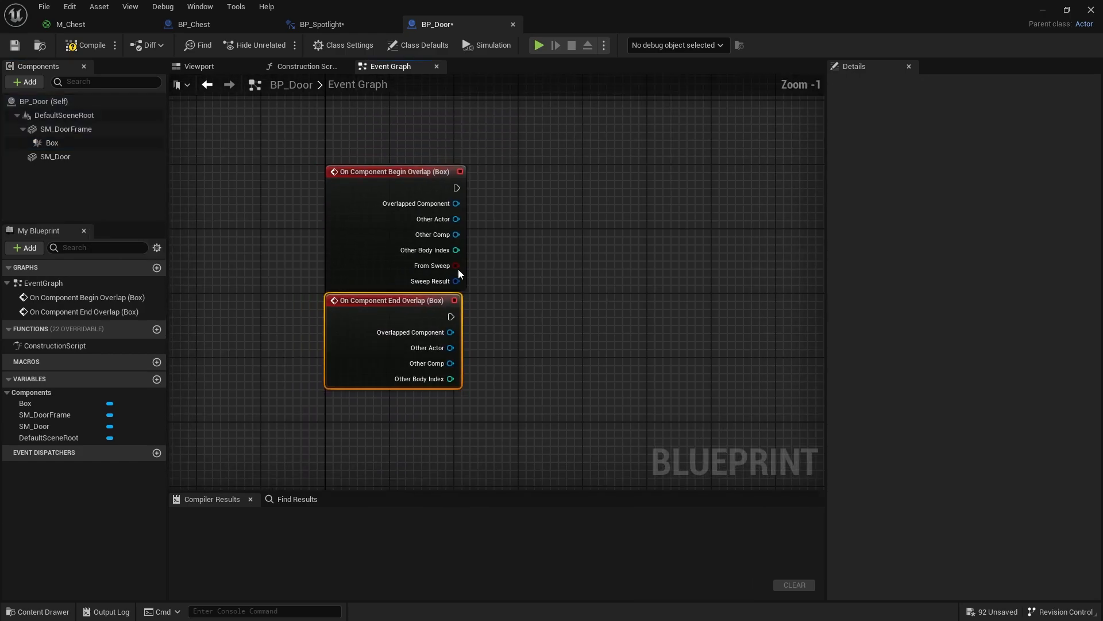
right_click_drag(406, 311, 459, 318)
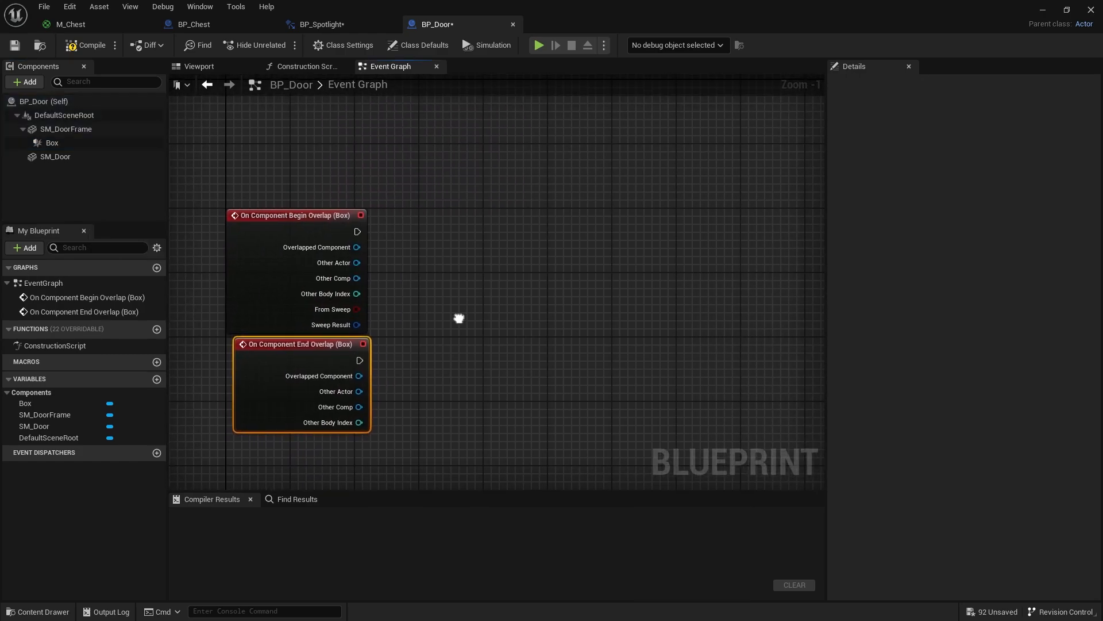
- Add a Timeline node whose Play input is driven by the Box's Begin Overlap event, and open it for editing
left_click_drag(462, 233, 498, 229)
type("timelin")
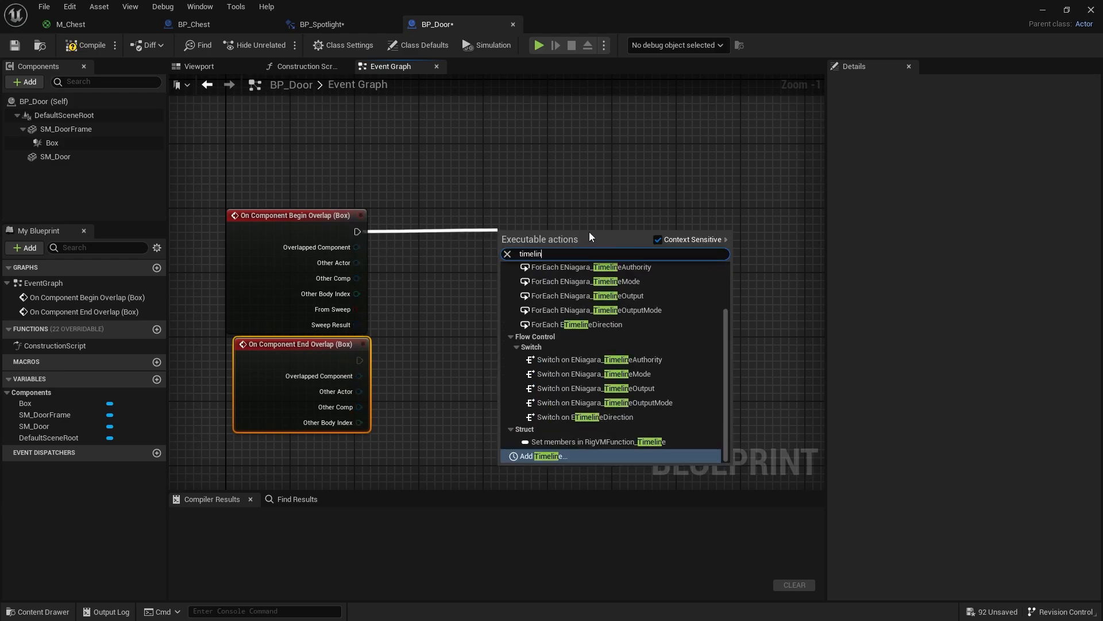
key("Return")
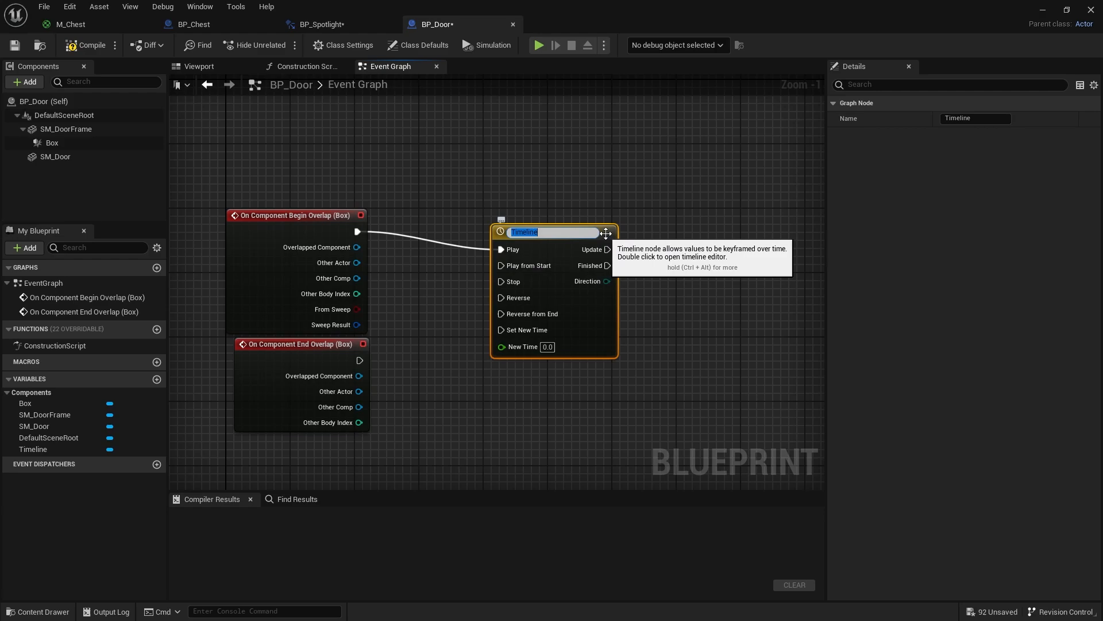
double_click(675, 228)
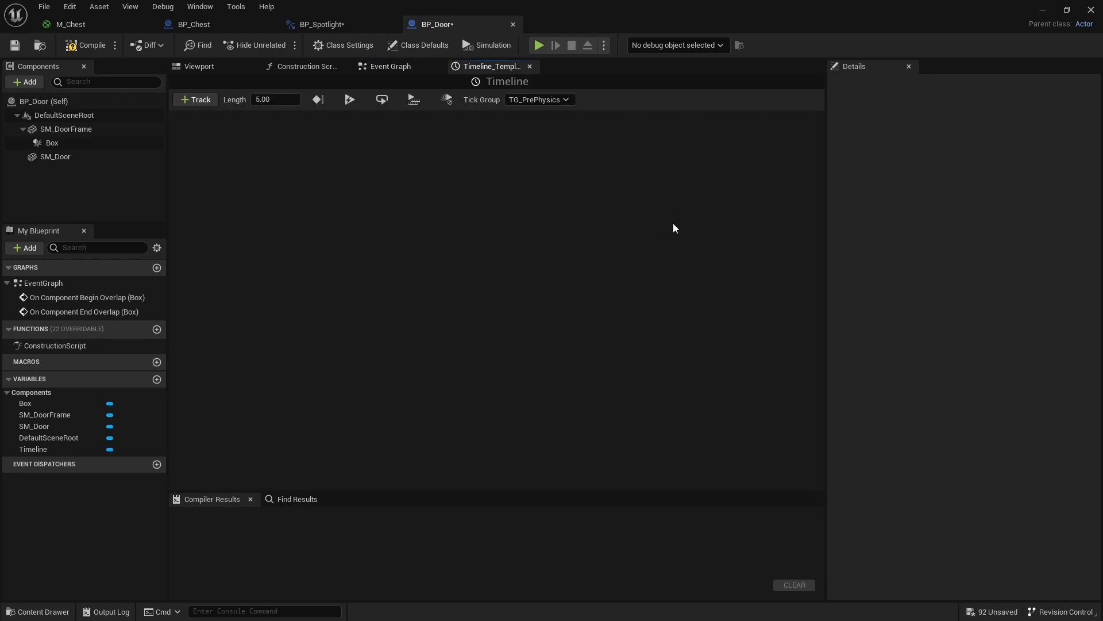
- Add a float track named Rotate to the timeline
left_click(203, 101)
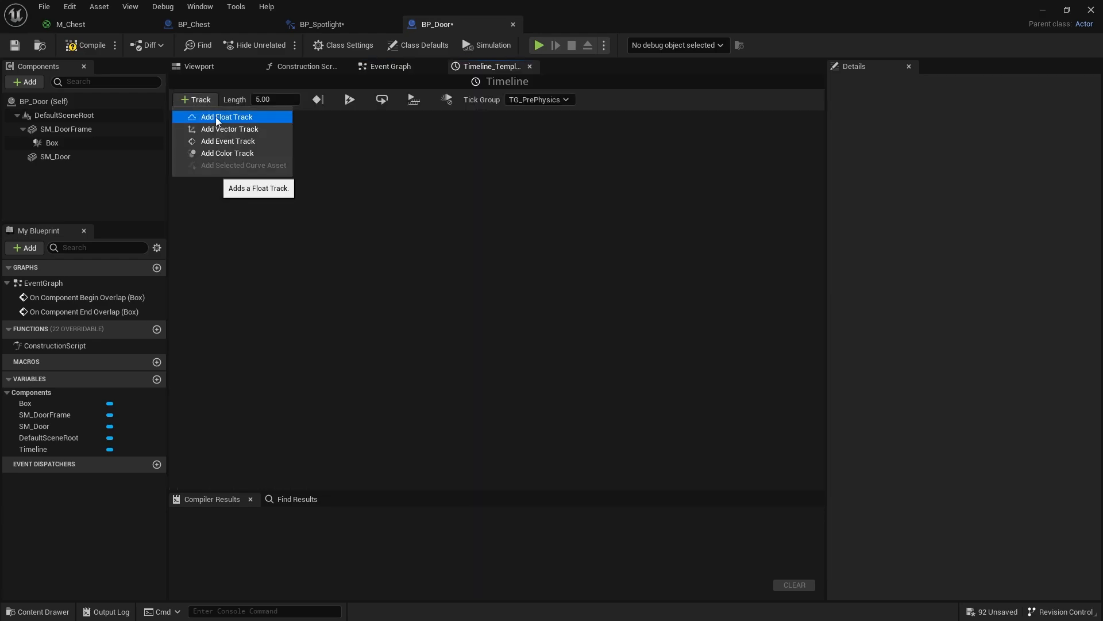
left_click(212, 116)
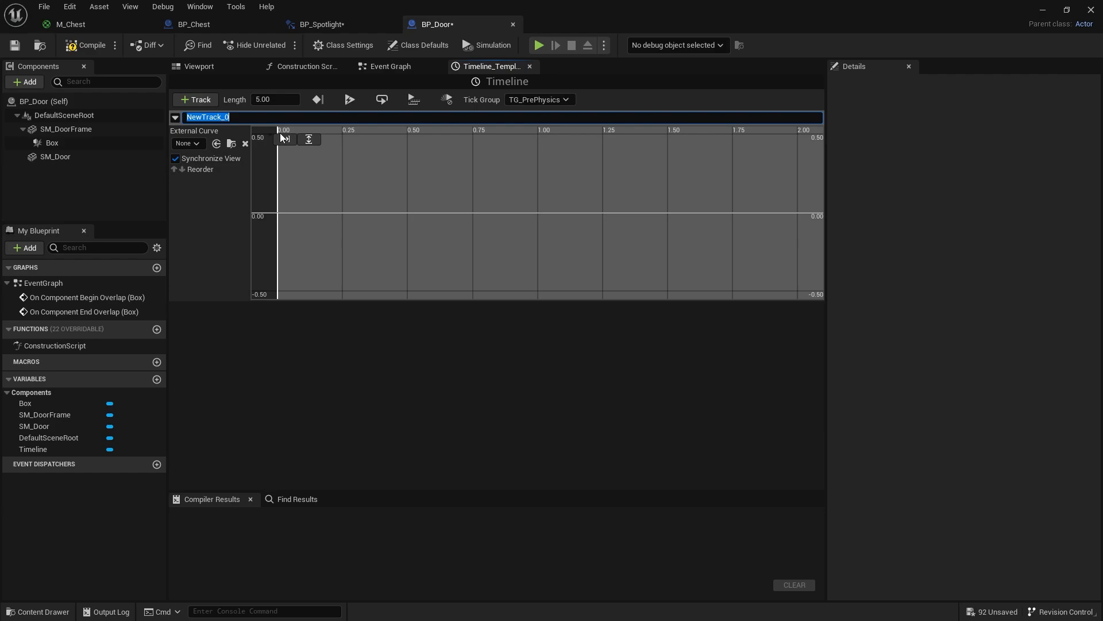
key("Return")
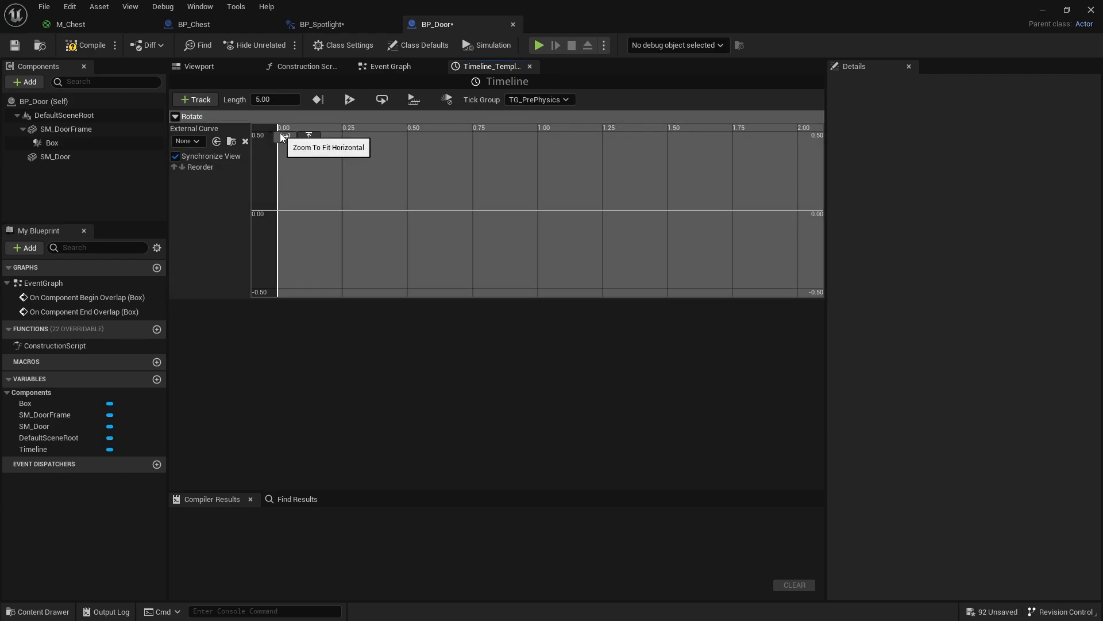
- Add two keys to the Rotate curve at times of about 0.38 and 0.86, and set the timeline length to 1.00
right_click(377, 191)
left_click(406, 213)
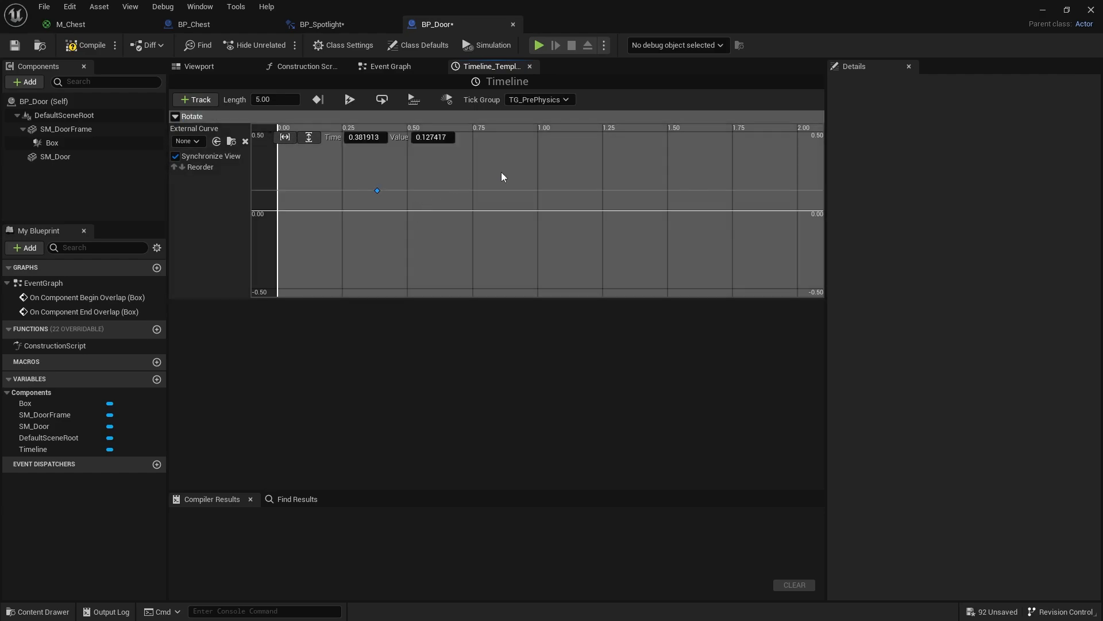
right_click(501, 173)
left_click(514, 196)
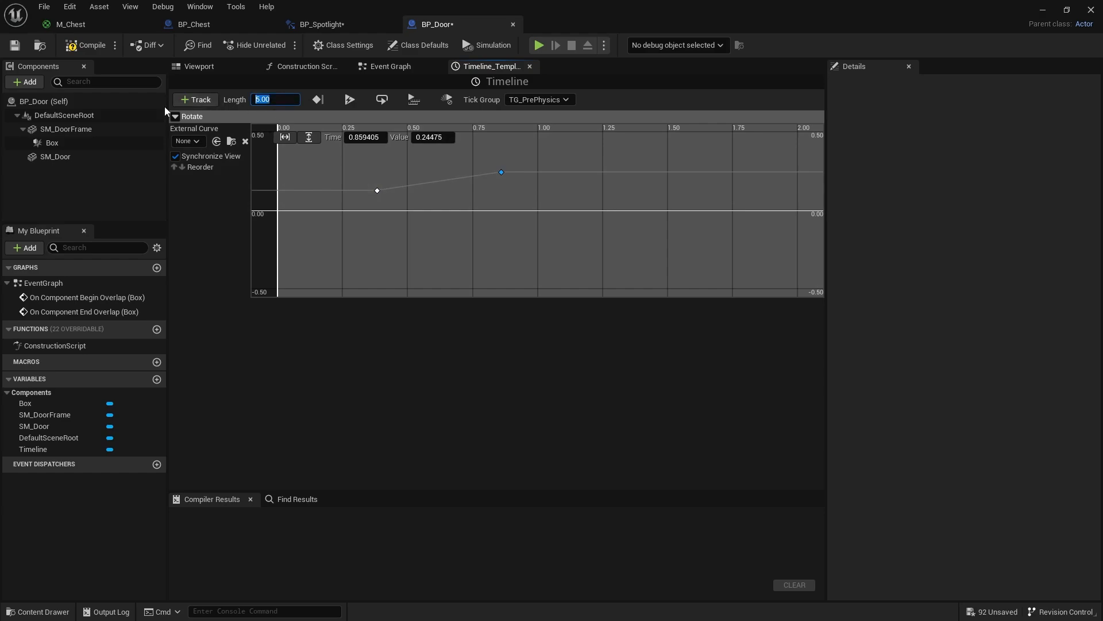
type("1")
key("Return")
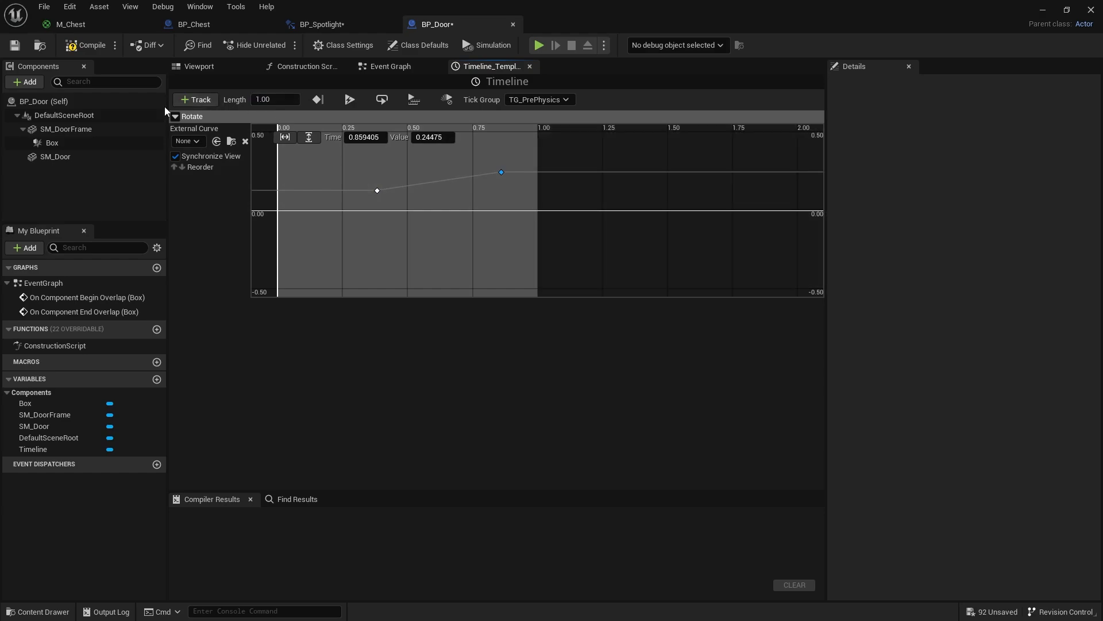
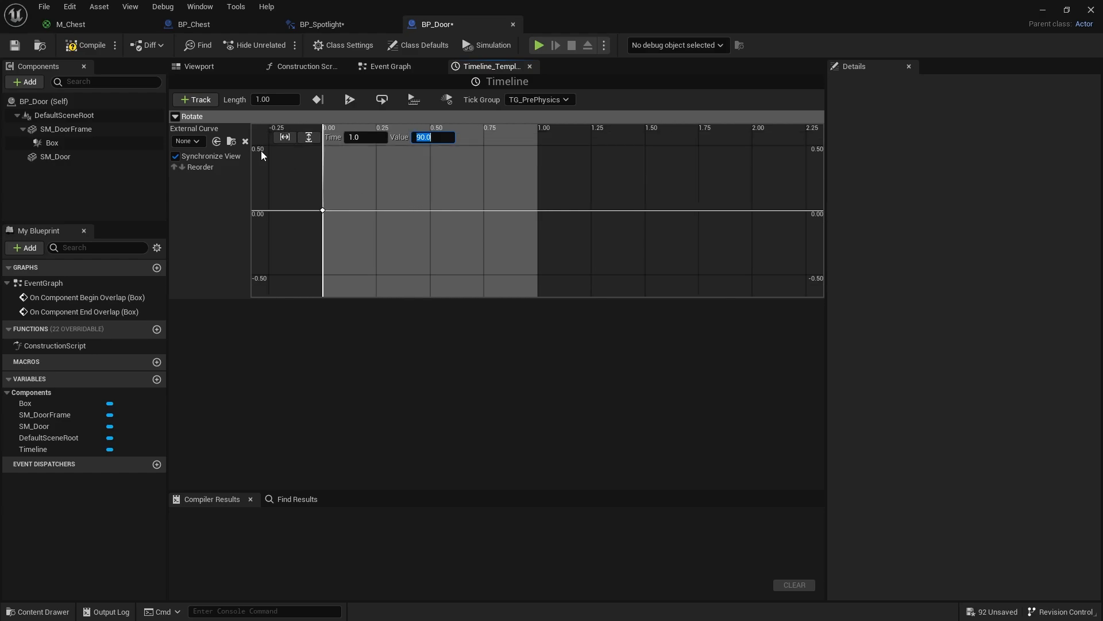
- Compile and save BP_Door, and add an SM_Door reference with a Set Relative Rotation node beside the Timeline in the Event Graph
left_click(85, 46)
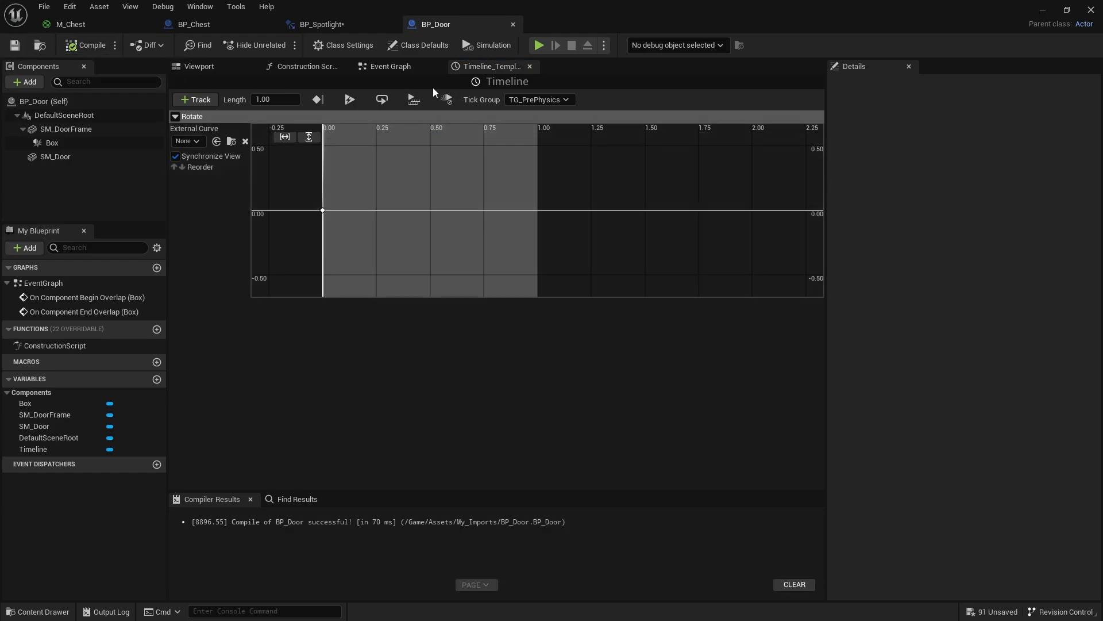
left_click(391, 67)
right_click_drag(530, 335, 490, 335)
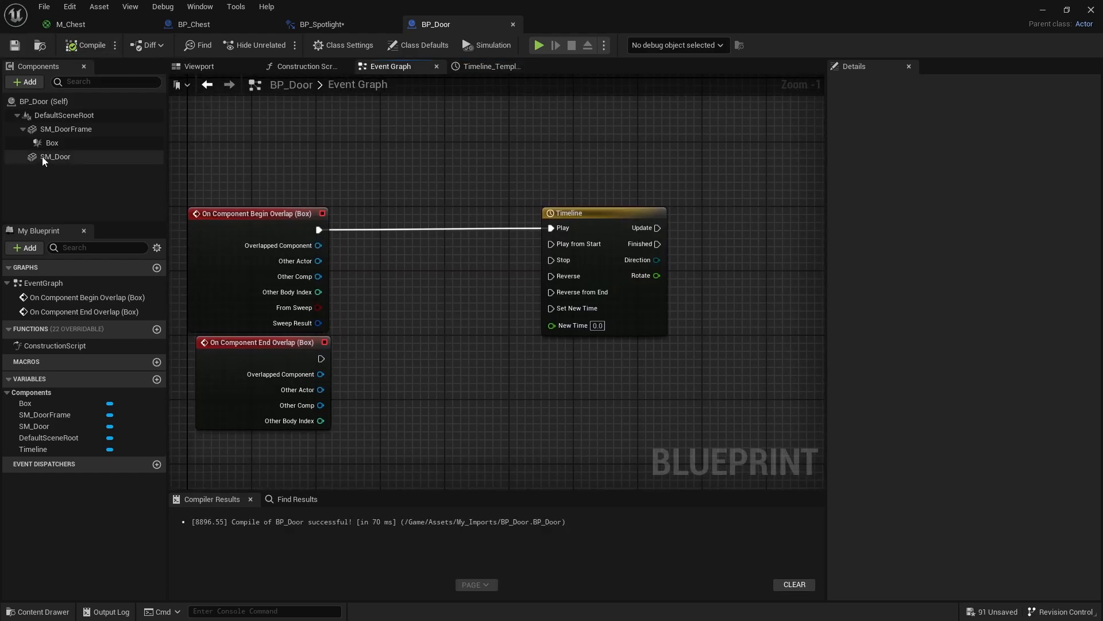
right_click_drag(569, 310, 323, 315)
left_click_drag(86, 158, 581, 230)
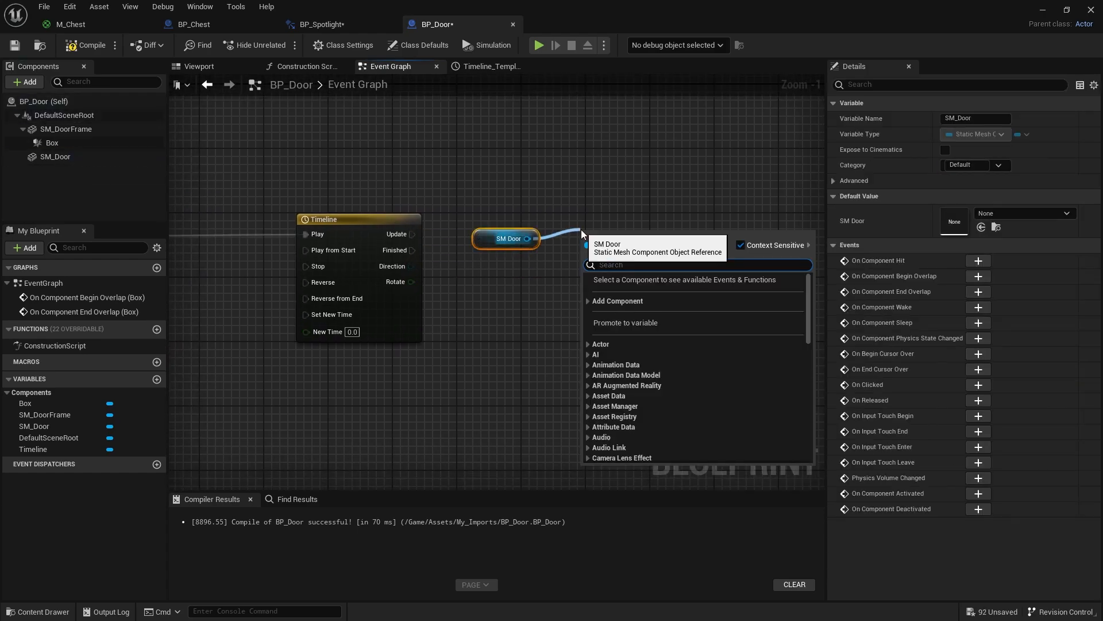
type("set rela")
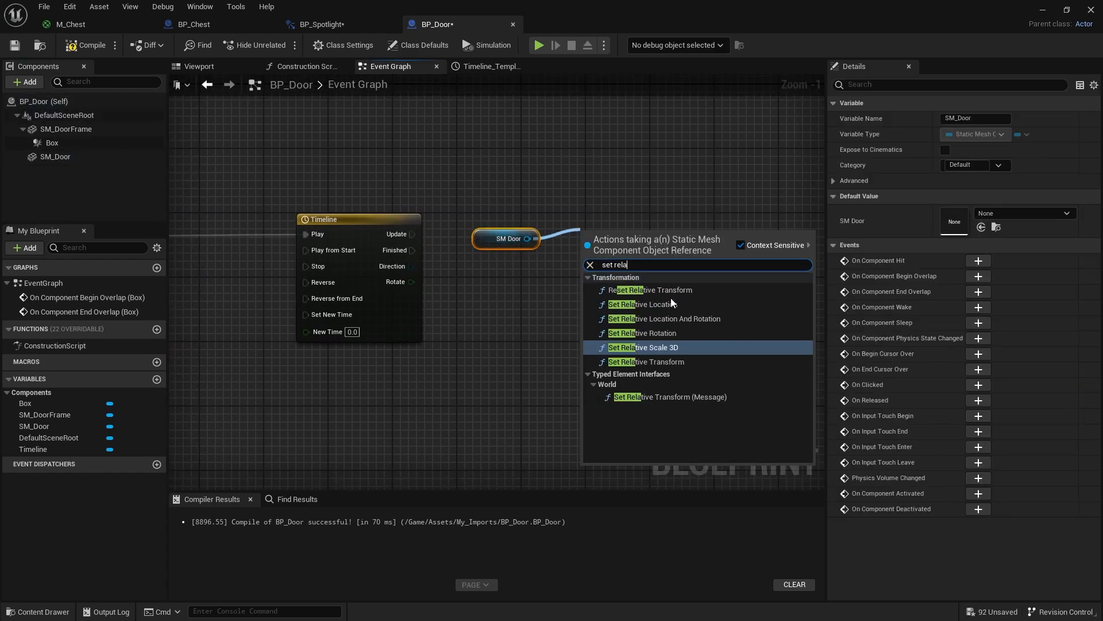
left_click(642, 333)
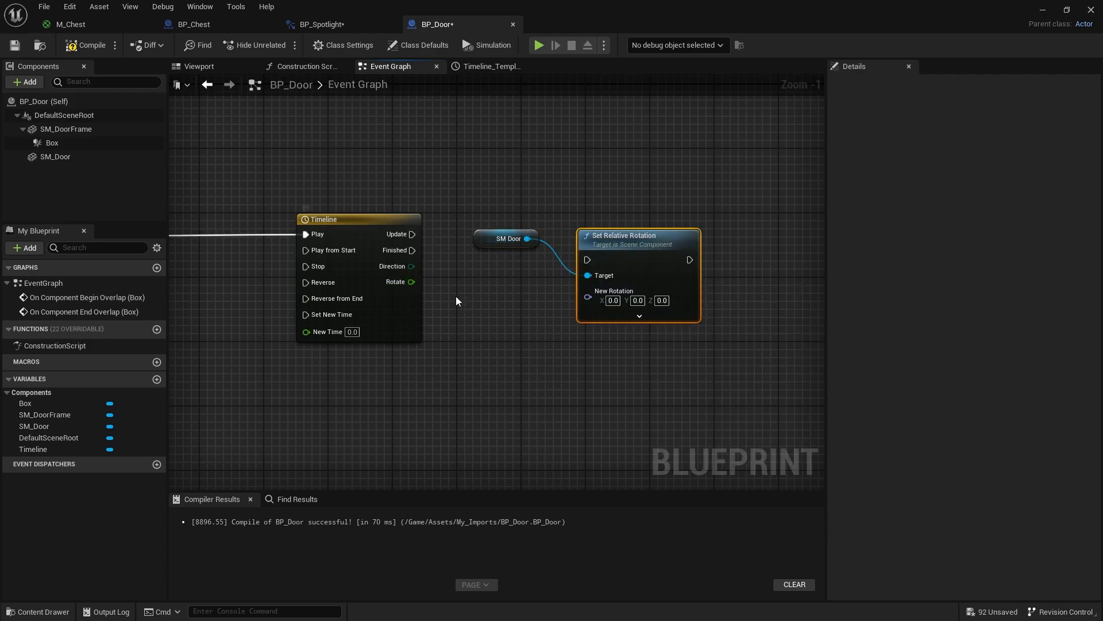
- Split the New Rotation input into separate axes and feed the timeline's Rotate output into New Rotation Z (Yaw)
right_click(643, 295)
left_click(683, 333)
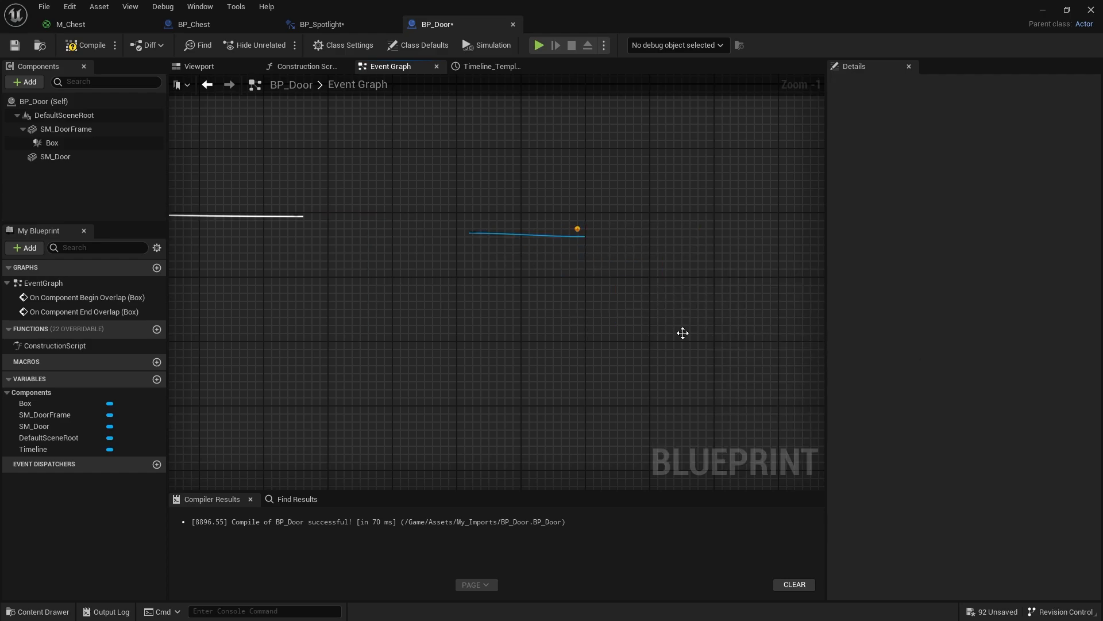
left_click(216, 63)
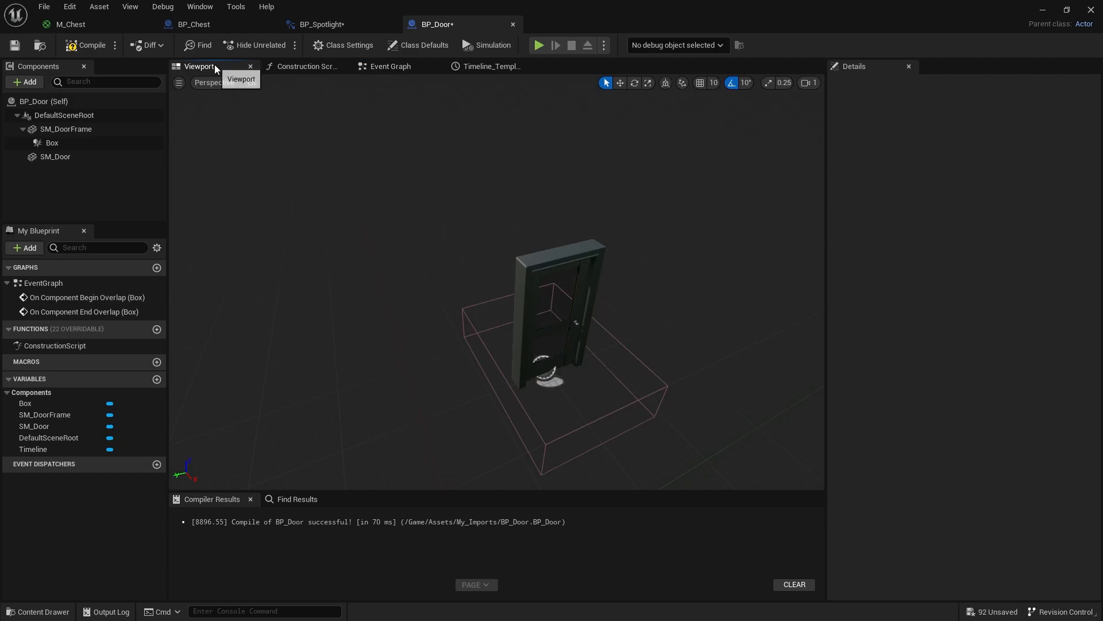
left_click(562, 356)
key("e")
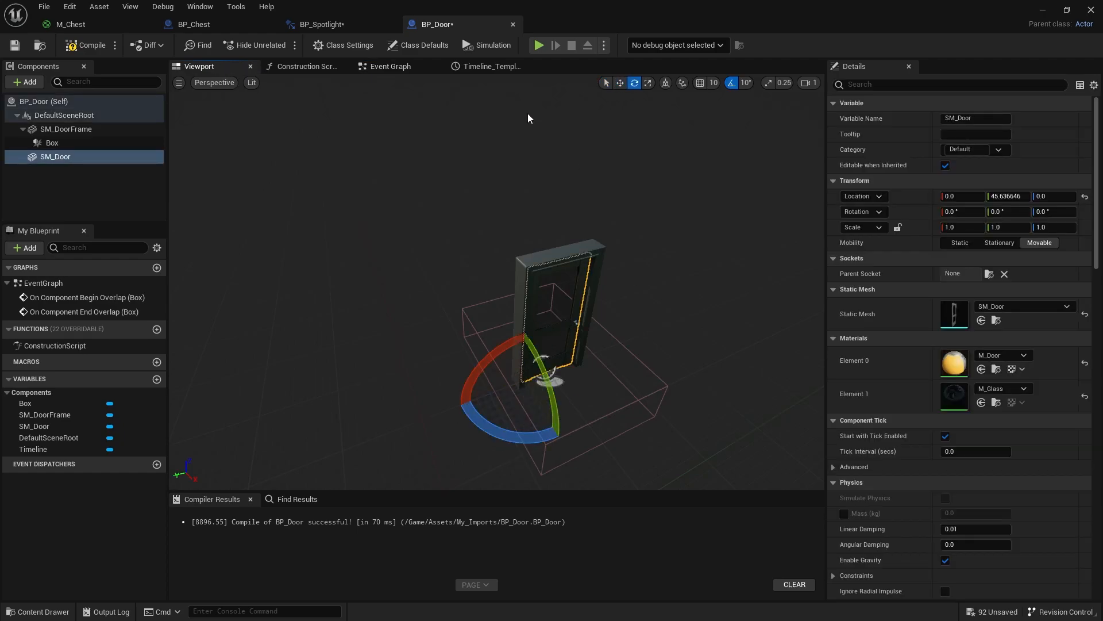
left_click(397, 67)
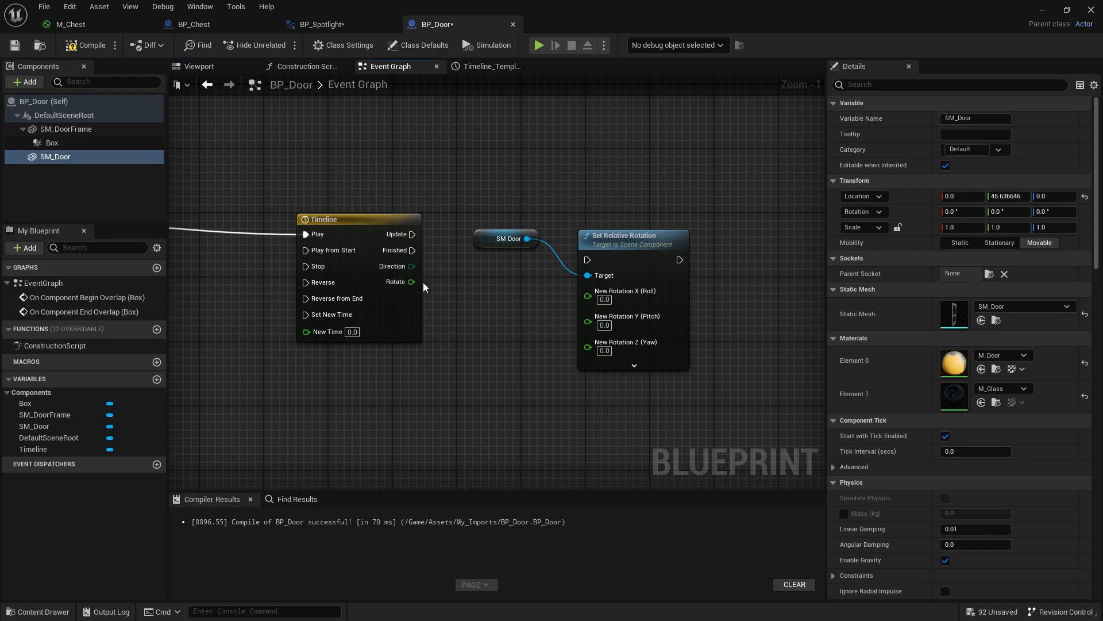
left_click_drag(411, 282, 588, 342)
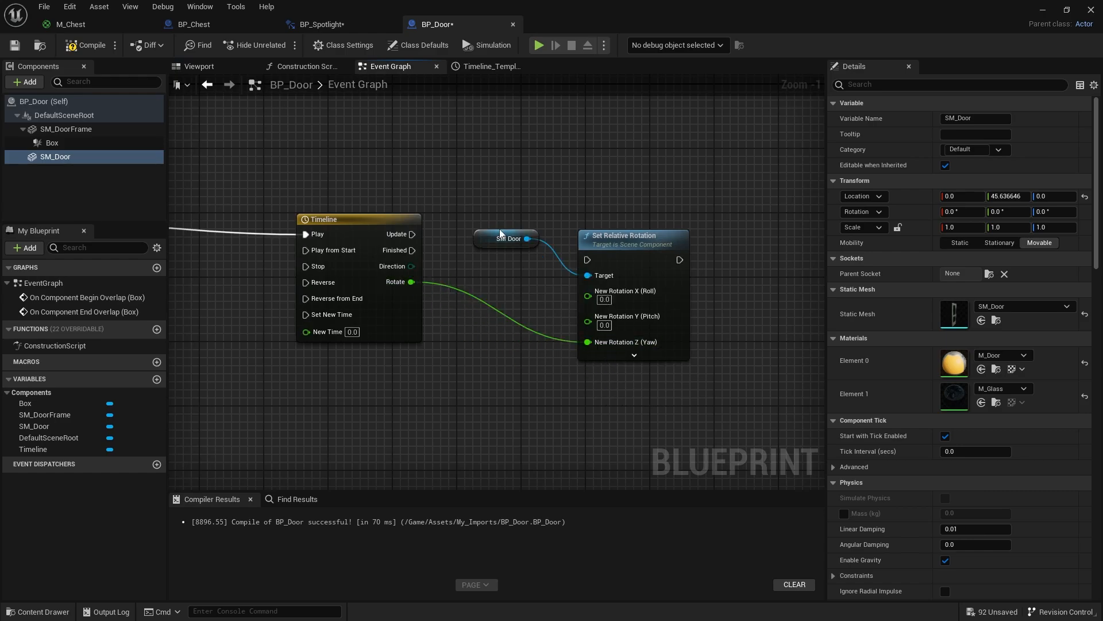
- Run Set Relative Rotation from the timeline's Update output with the SM Door node placed between them, and compile and save BP_Door
left_click_drag(502, 233, 493, 323)
left_click_drag(587, 260, 416, 239)
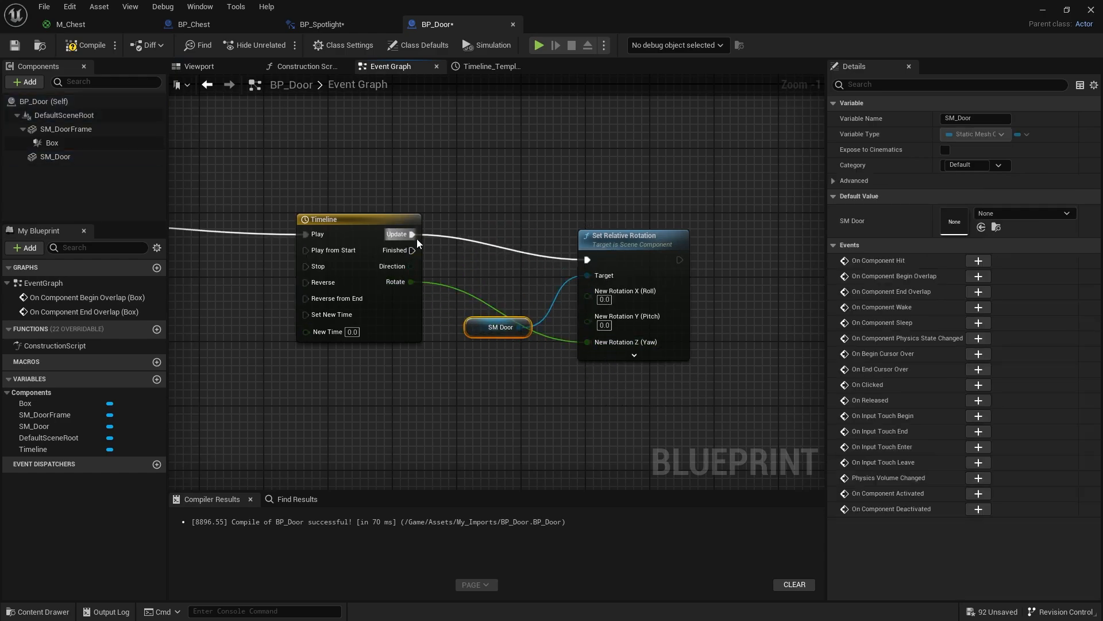
left_click_drag(498, 327, 506, 279)
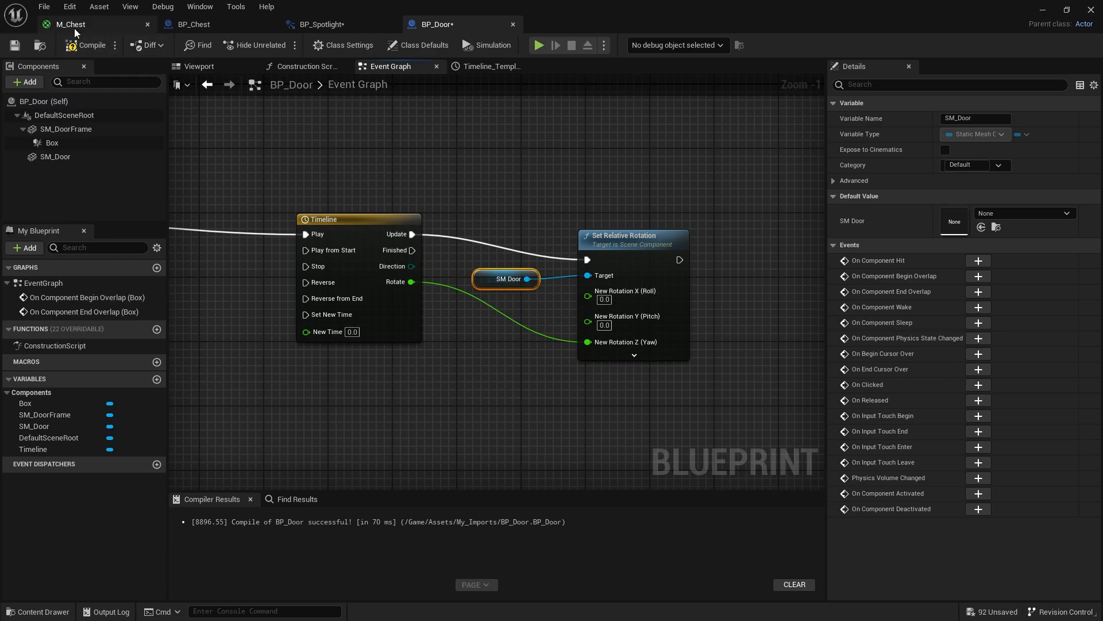
left_click(85, 45)
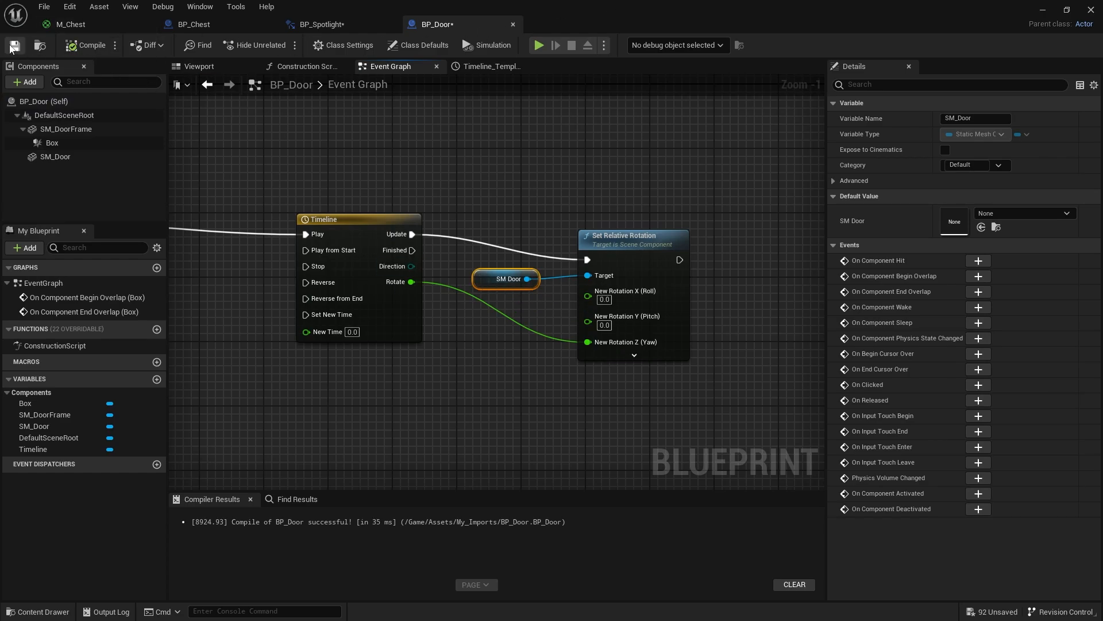
- Place BP_Door from the Assets/My_Imports folder into the level, in front of the concrete wall's opening
left_click_drag(680, 19, 497, 328)
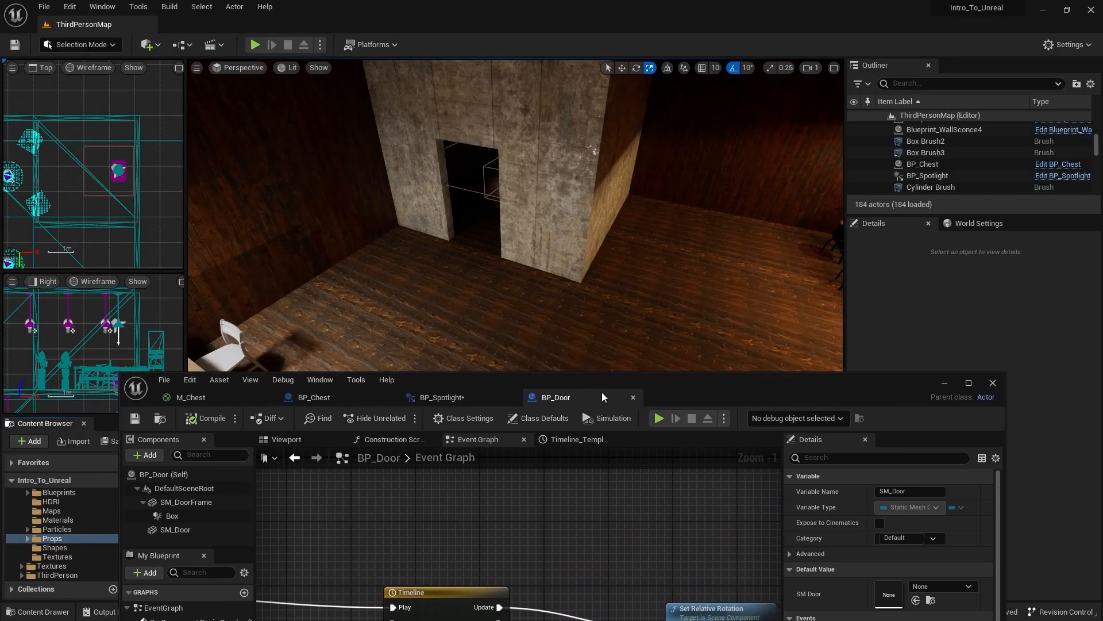
left_click_drag(711, 391, 1102, 193)
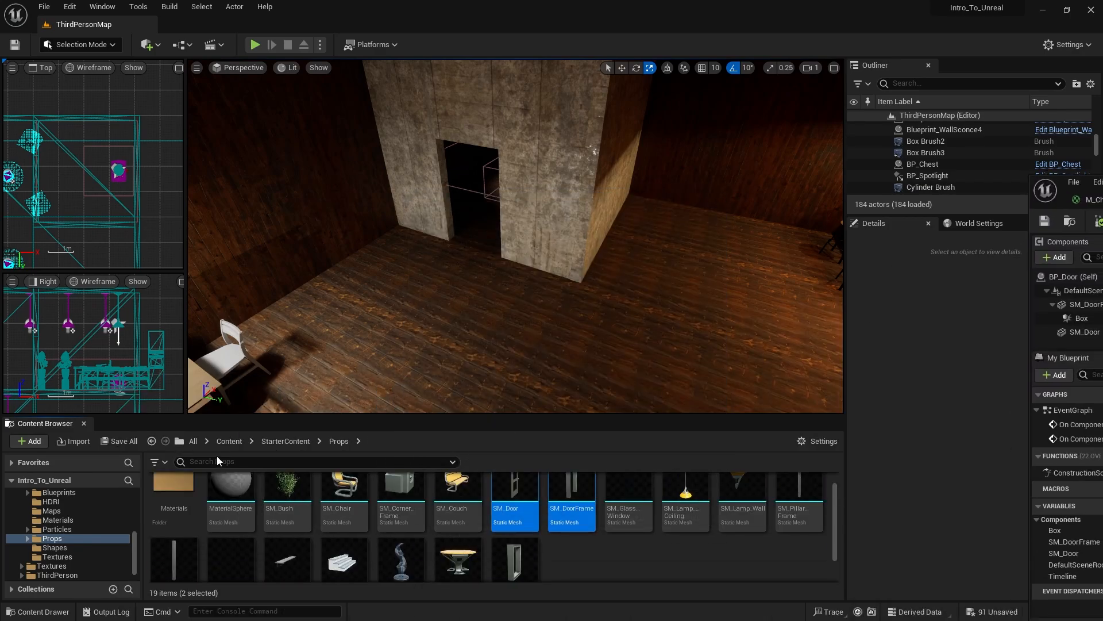
left_click(228, 441)
double_click(171, 494)
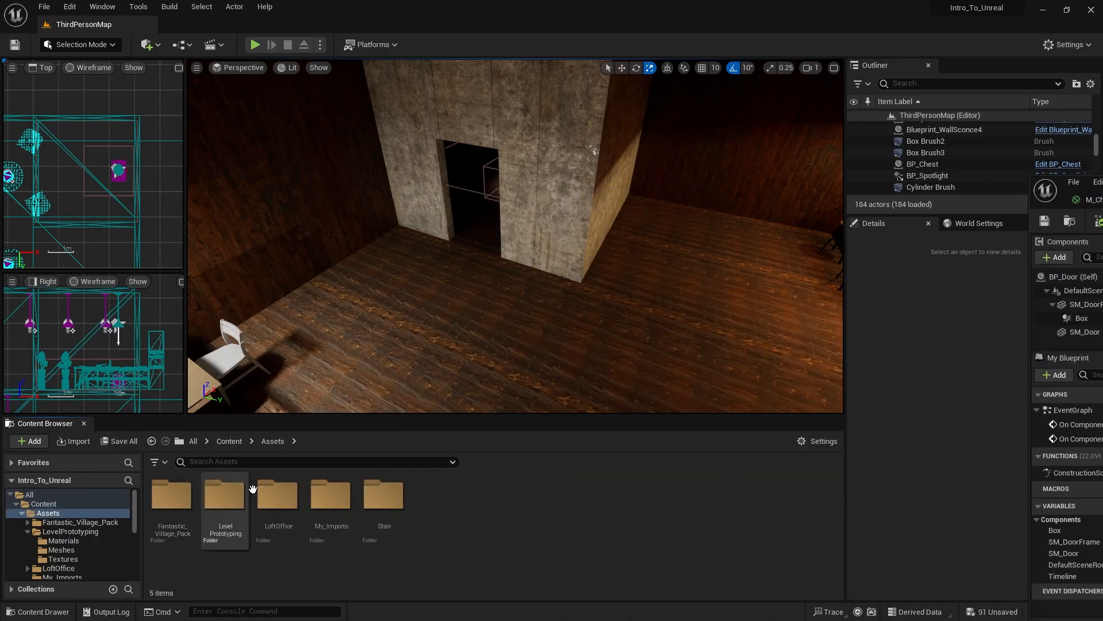
double_click(331, 494)
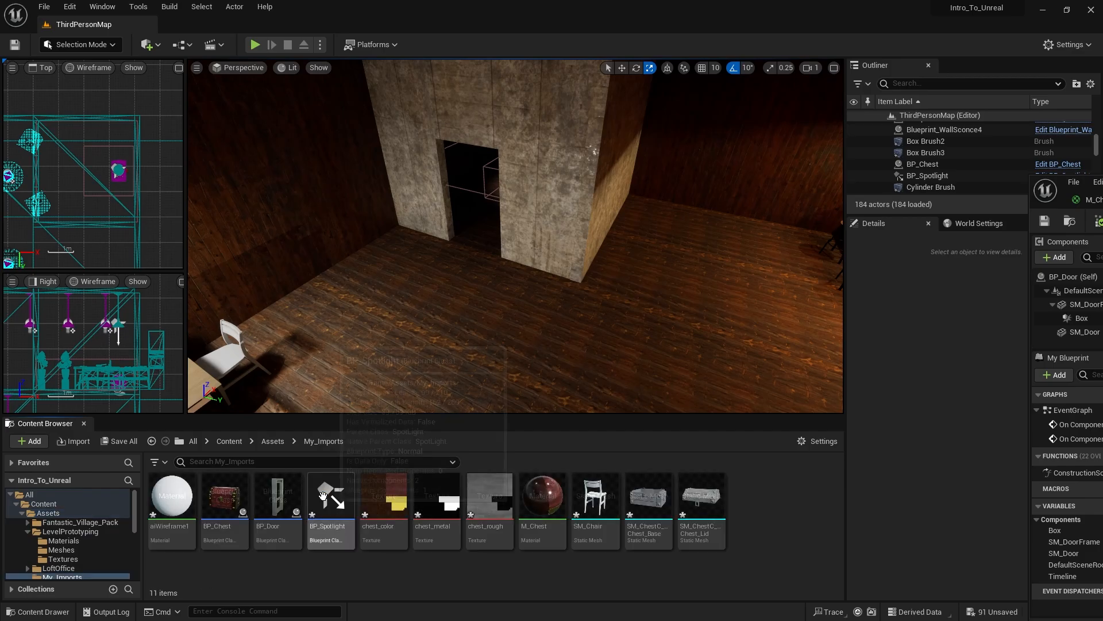
left_click(274, 489)
left_click_drag(450, 266, 449, 266)
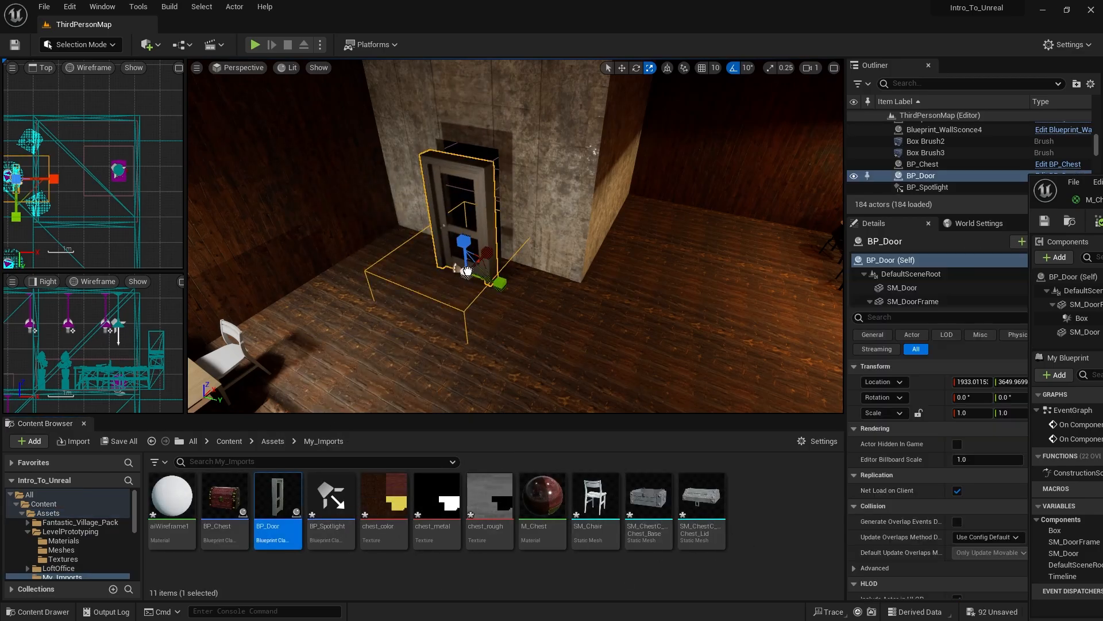
- Move the placed BP_Door into the wall opening and widen it to a Y scale of about 1.08
key("f")
key("w")
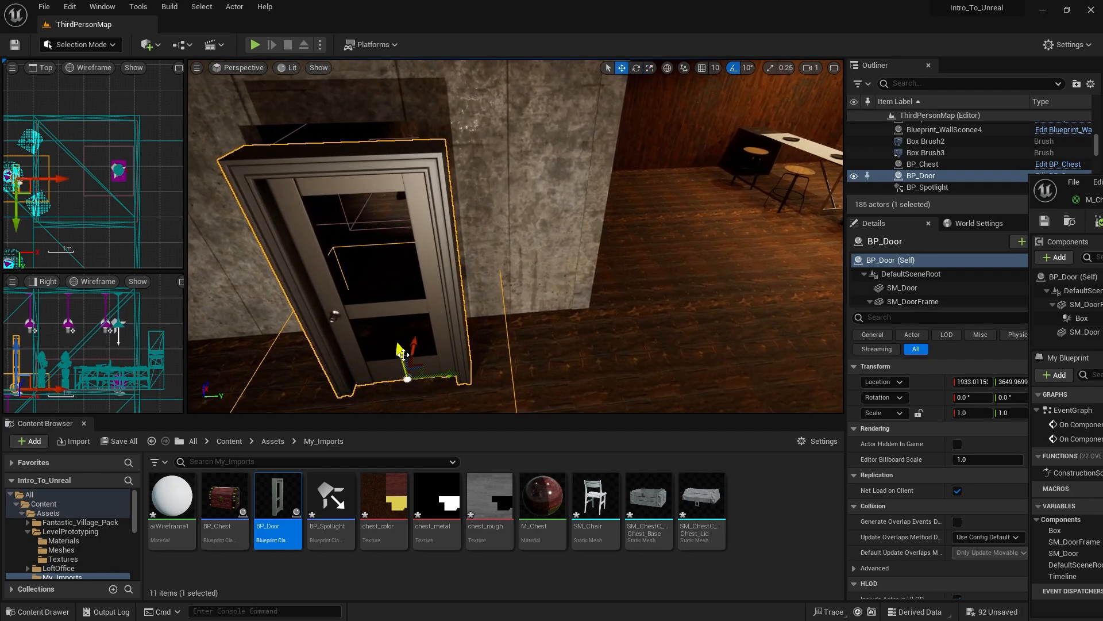
left_click_drag(413, 345, 430, 310)
right_click_drag(430, 311, 485, 343)
key("w")
key("s")
key("a")
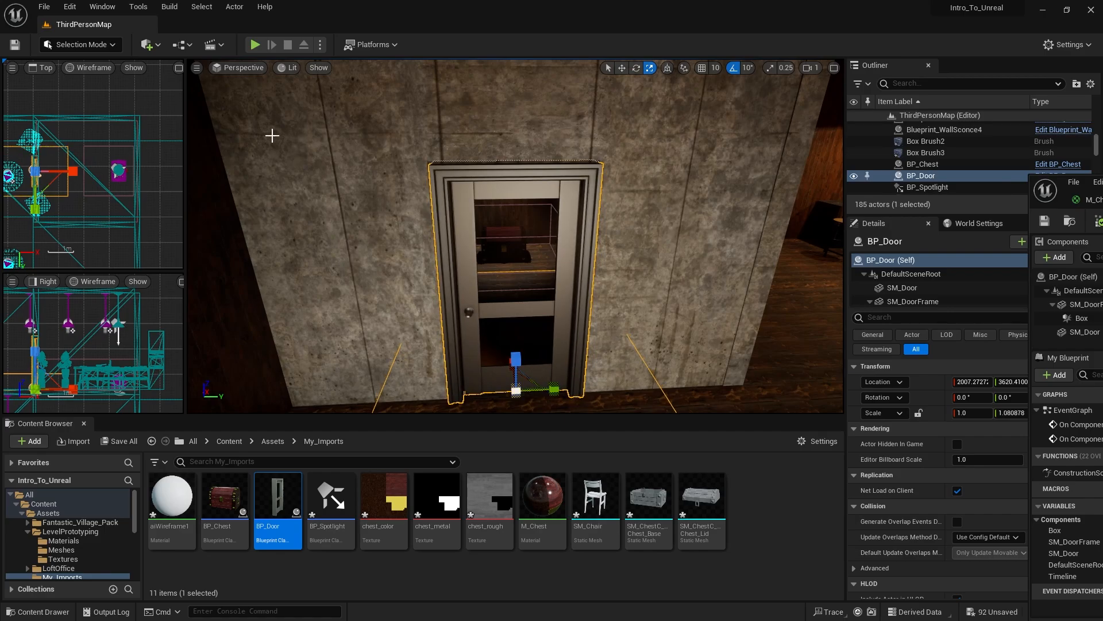
- Play-test the level by walking the character through the door to the chest and back out, and end the session
left_click(256, 46)
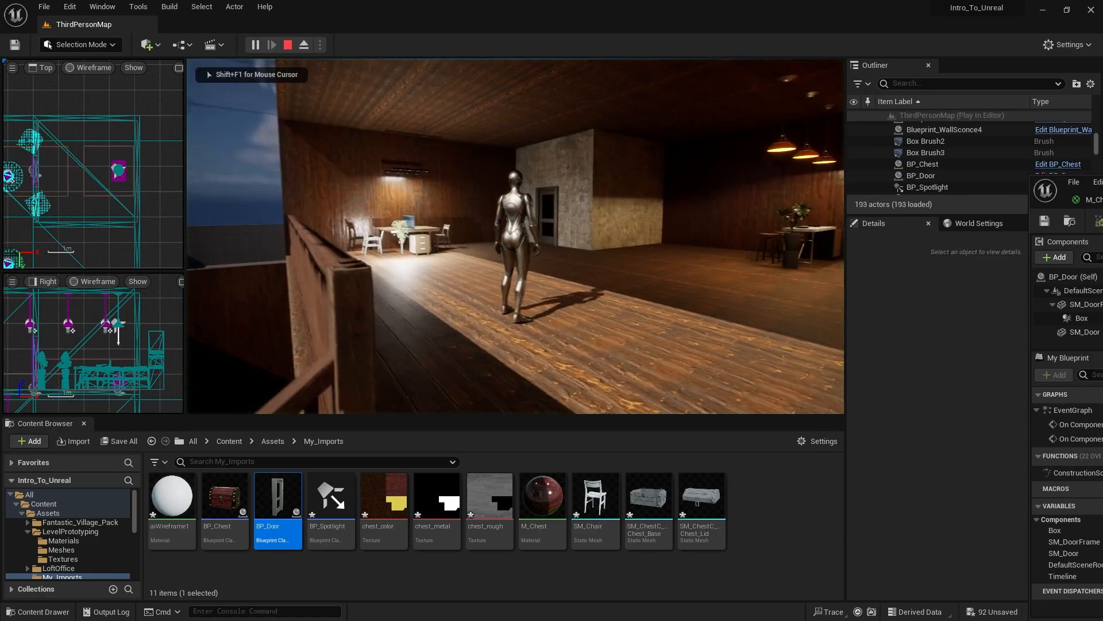
key("w")
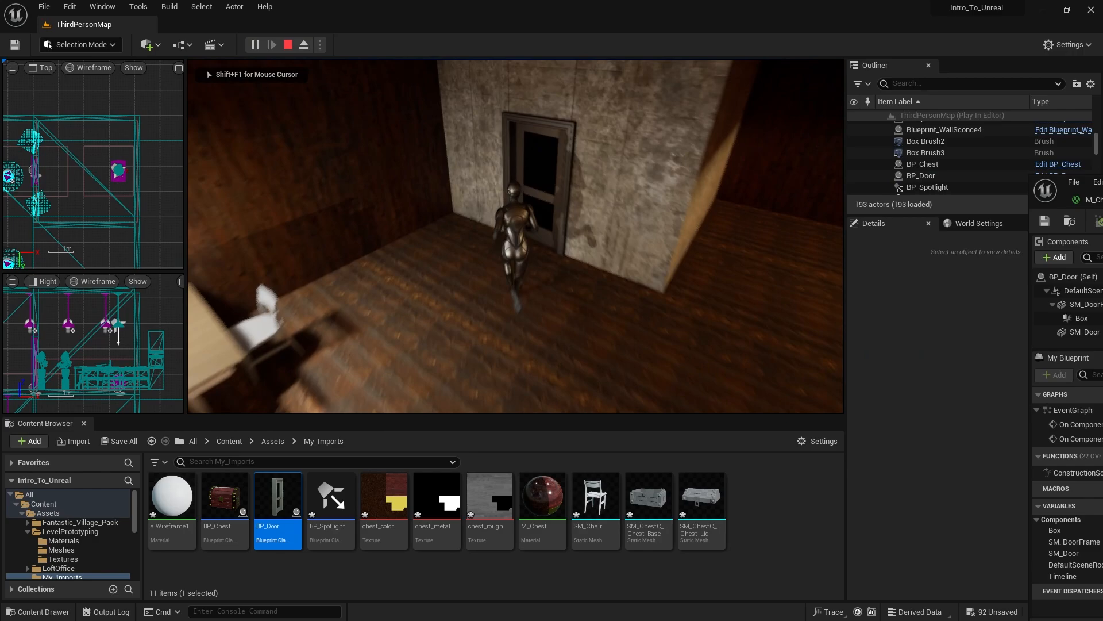
key("w")
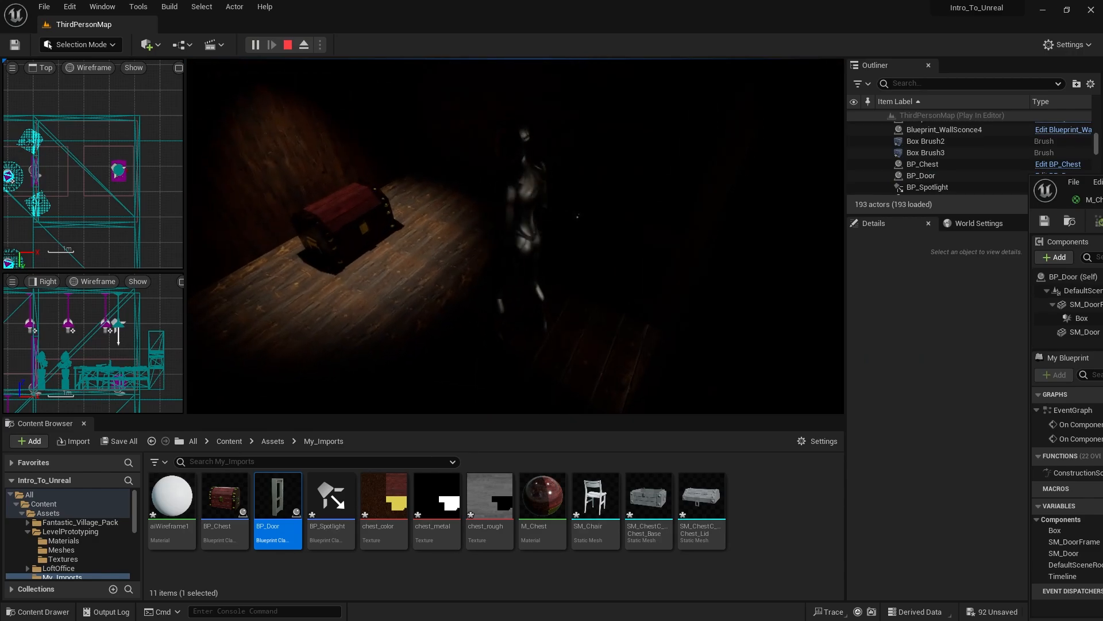
key("w")
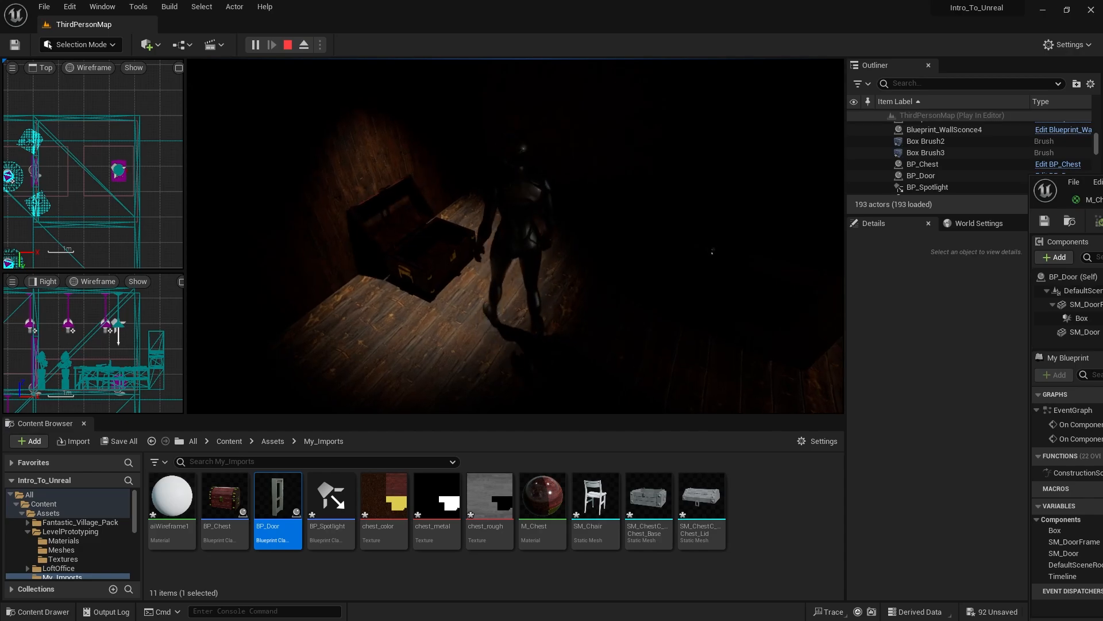
key("s")
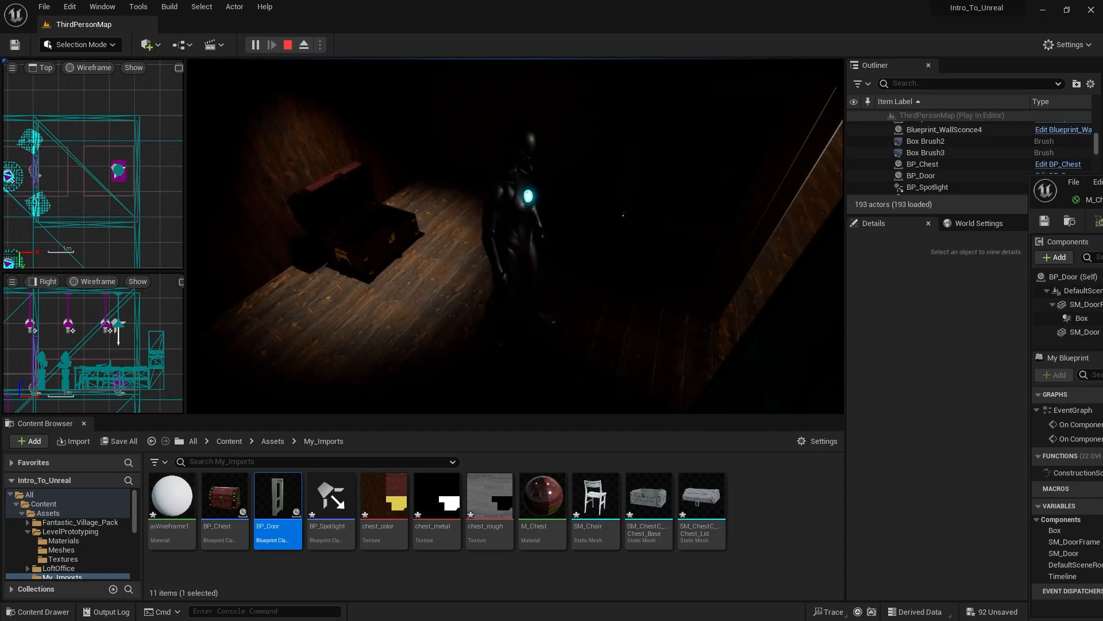
key("s")
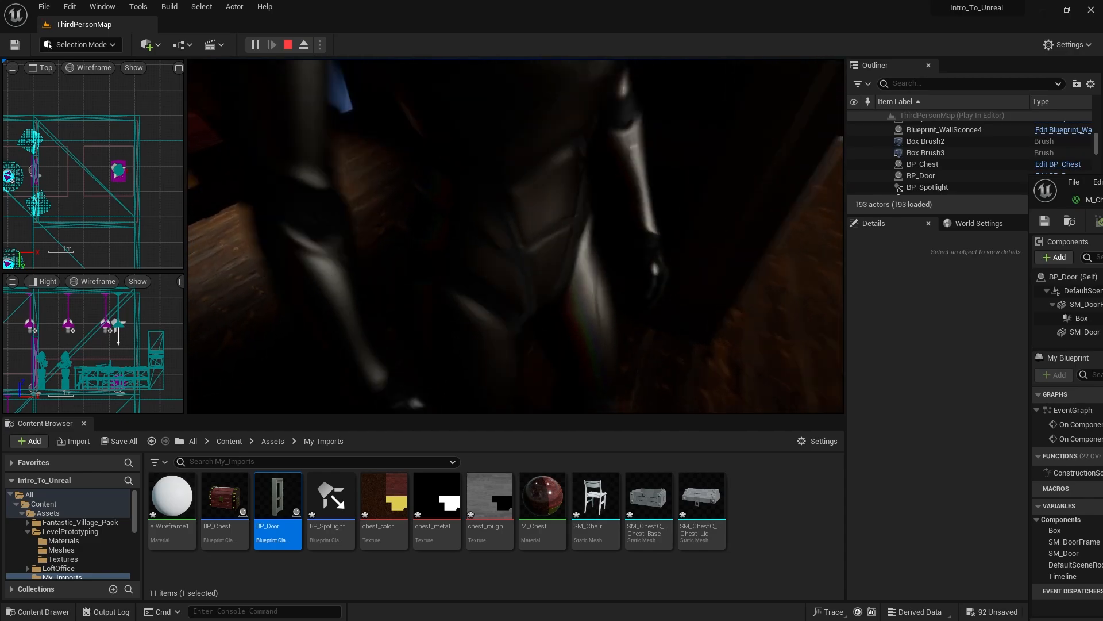
key("s")
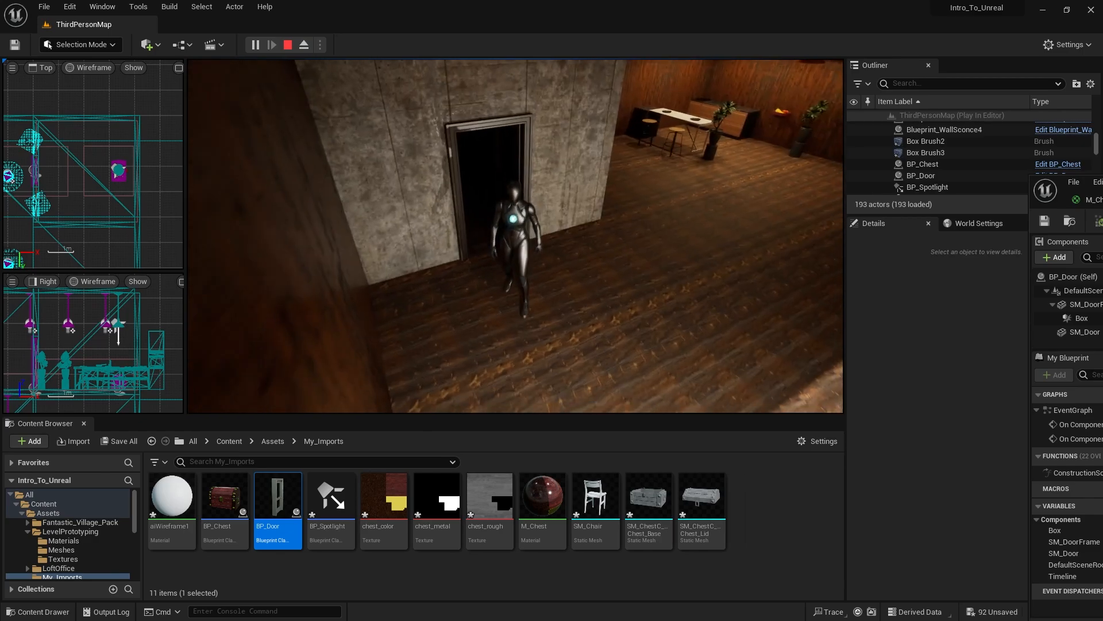
key("s")
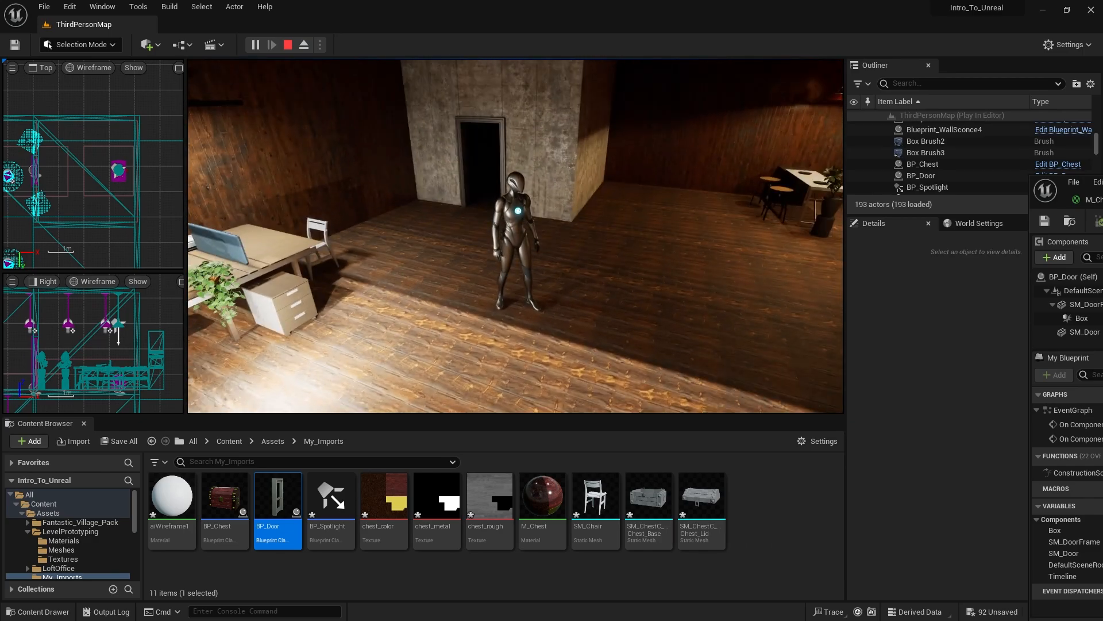
key("Escape")
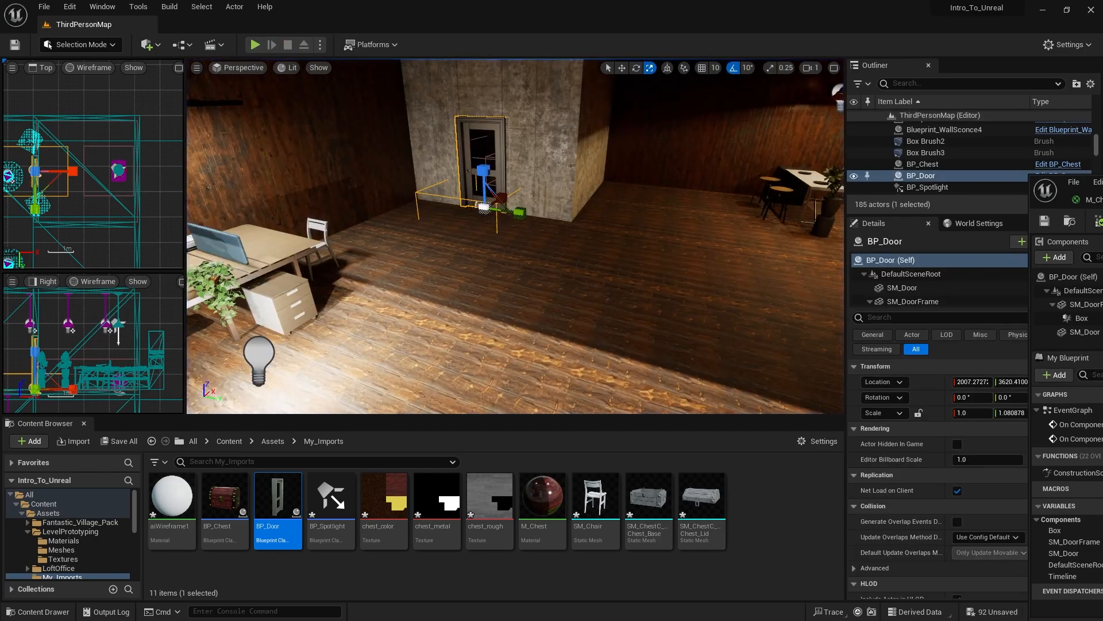
- Connect the Box's End Overlap event to the timeline's Reverse input in BP_Door, and compile and save the Blueprint
left_click_drag(1102, 185, 601, 3)
scroll(466, 315, "down", 2)
right_click_drag(244, 374, 426, 364)
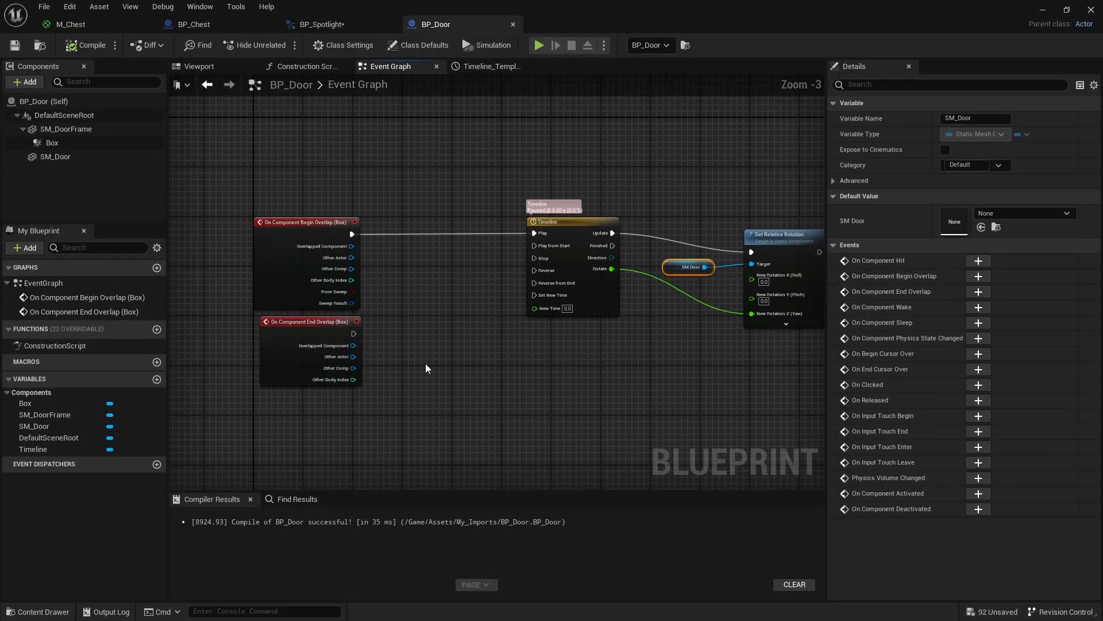
scroll(340, 368, "up", 1)
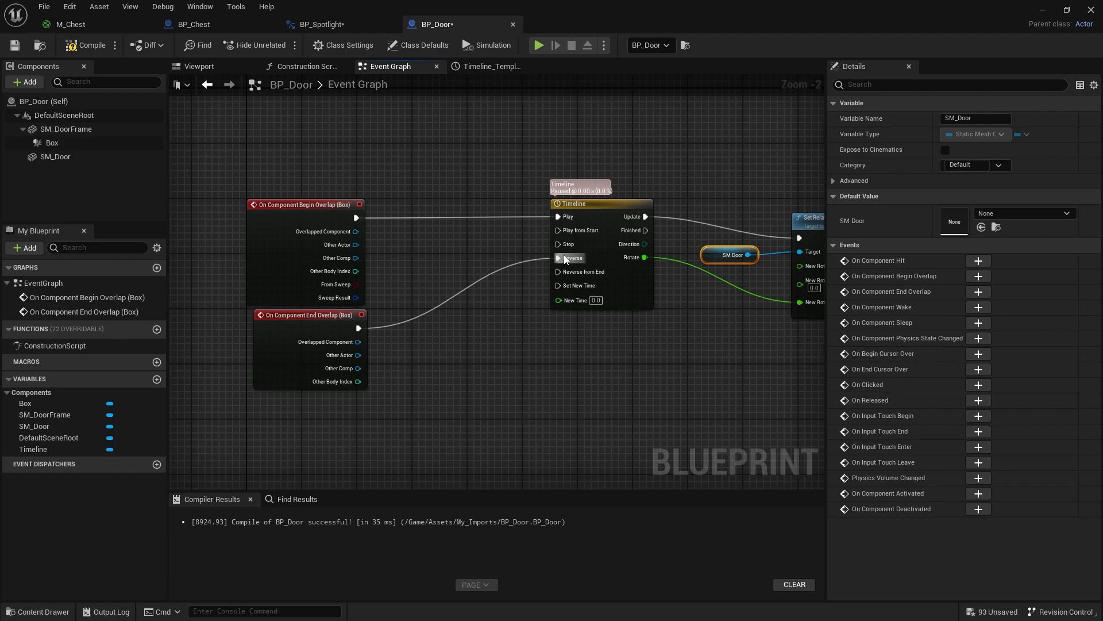
right_click_drag(633, 406, 541, 402)
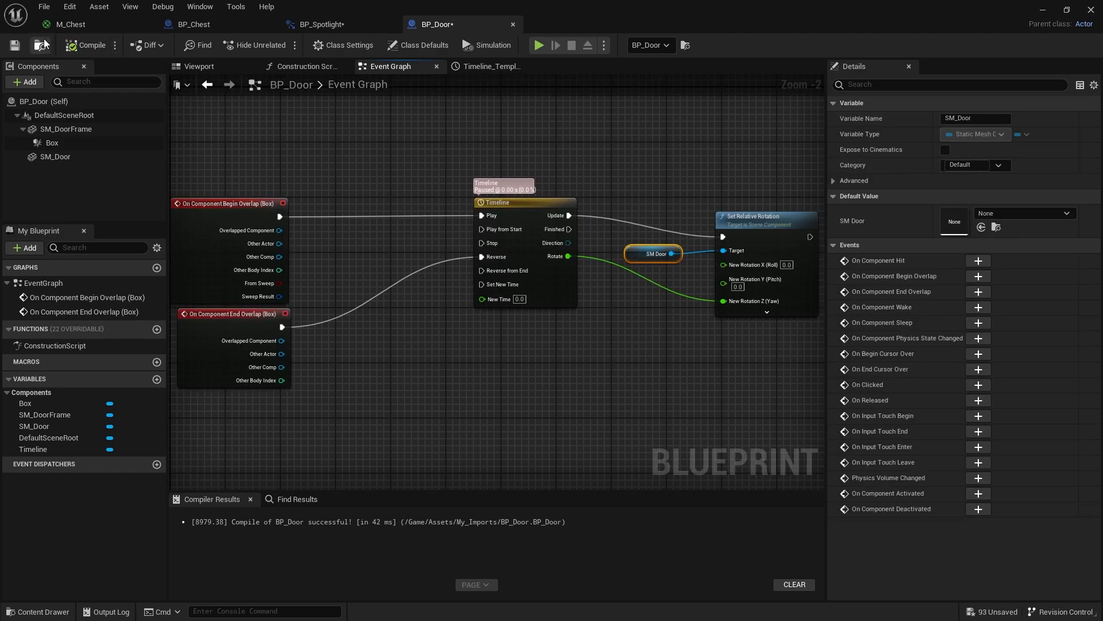
- Play-test the level, walking the character up to the door and back away to check that it opens and closes
double_click(593, 22)
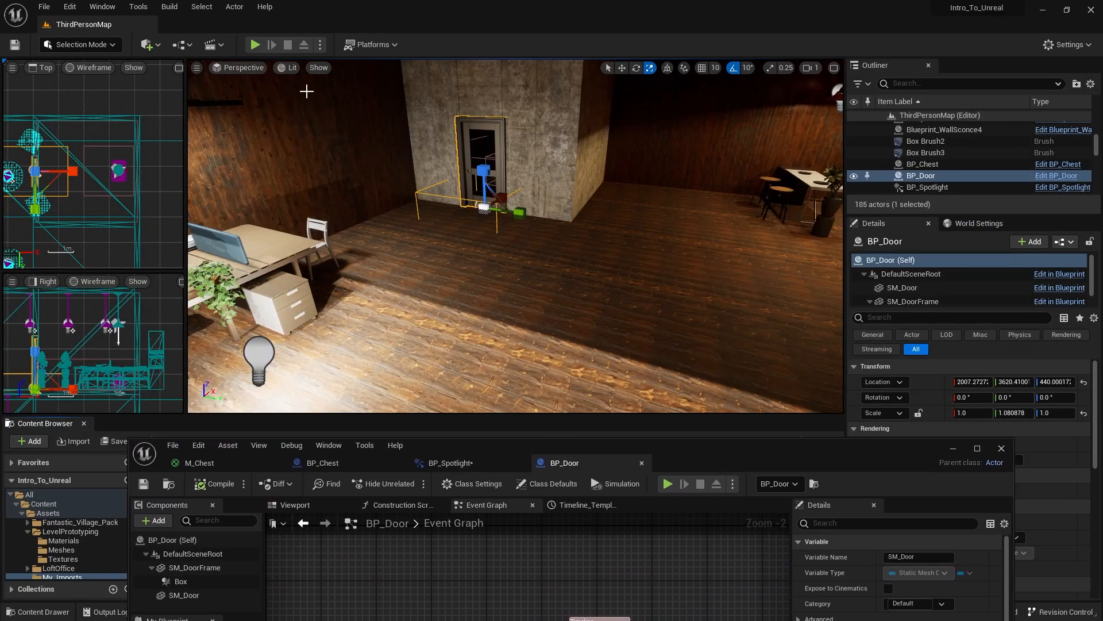
left_click(255, 45)
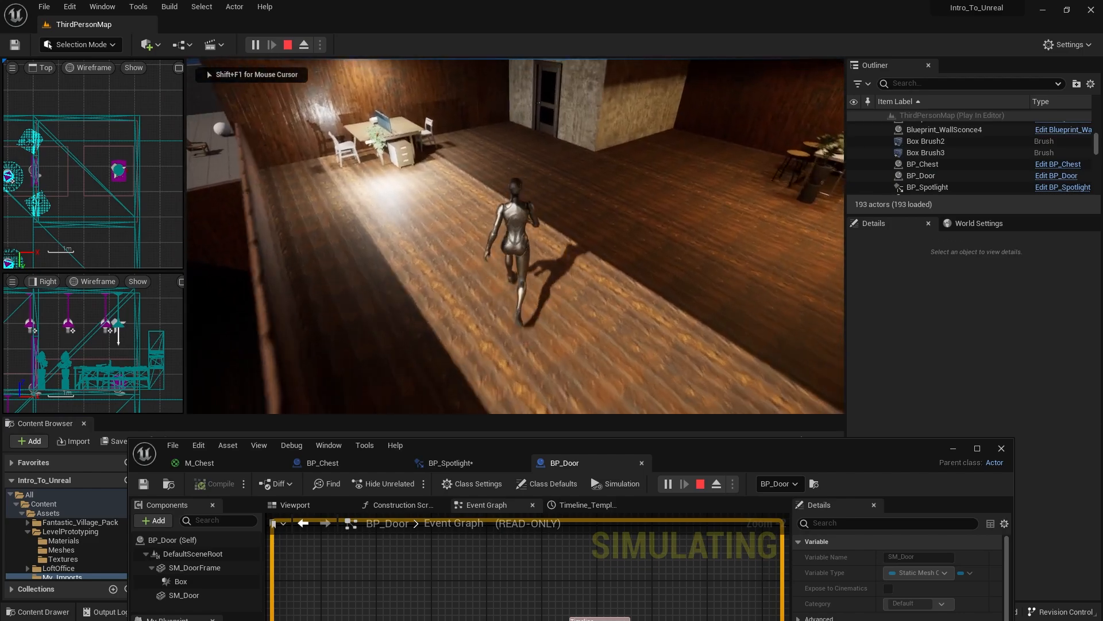
key("w")
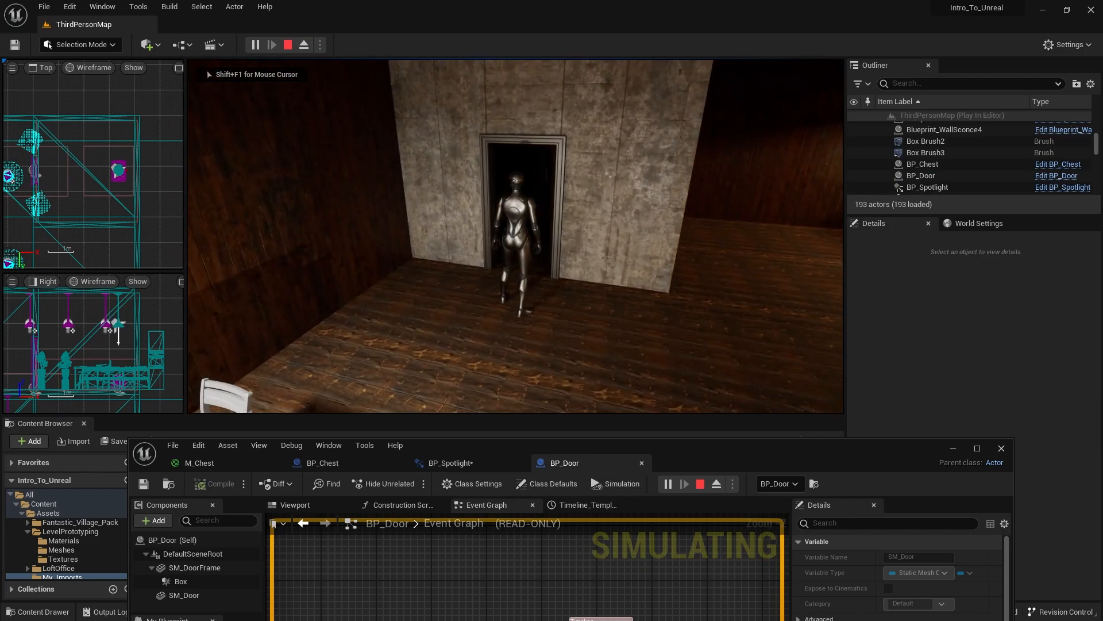
key("s")
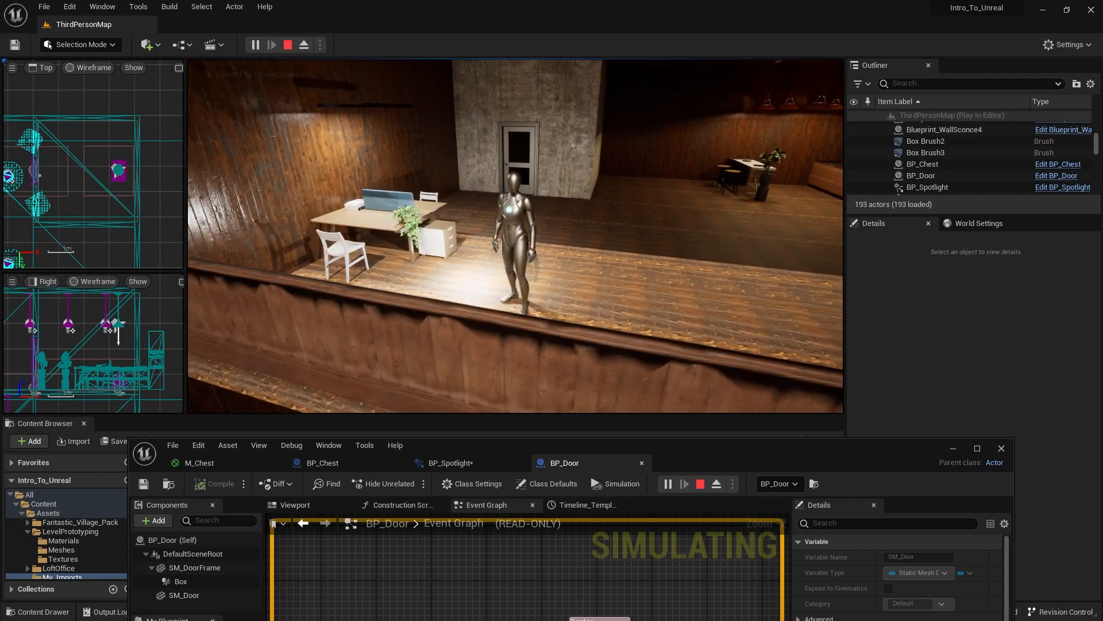
key("d")
key("w")
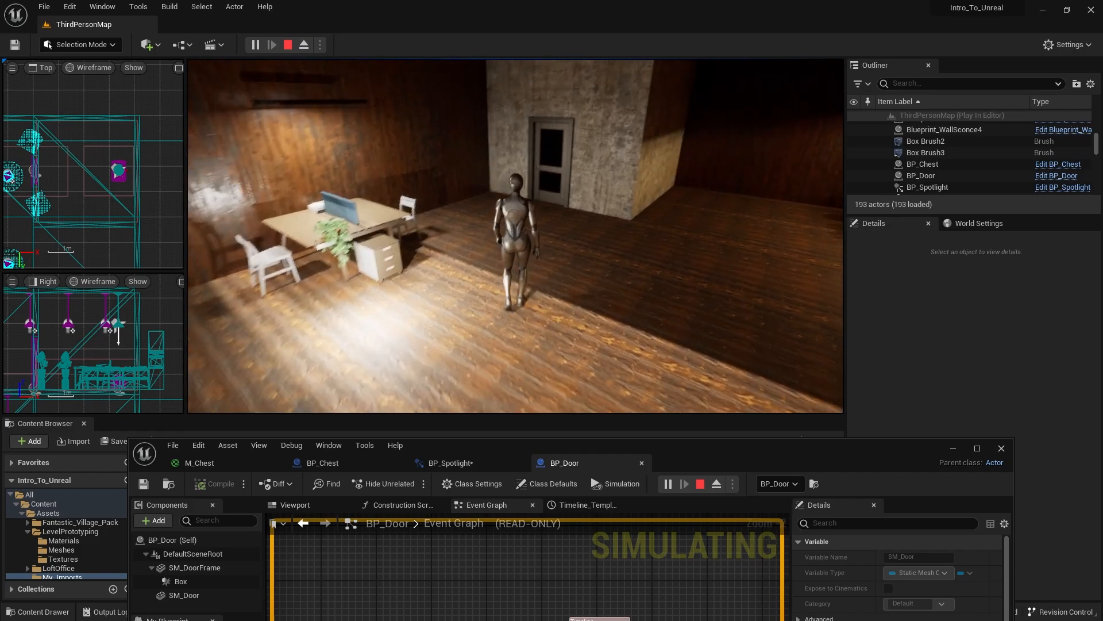
- Walk the character through the door into the dark room, move around behind it, return to the desk area and end the play-test
key("w")
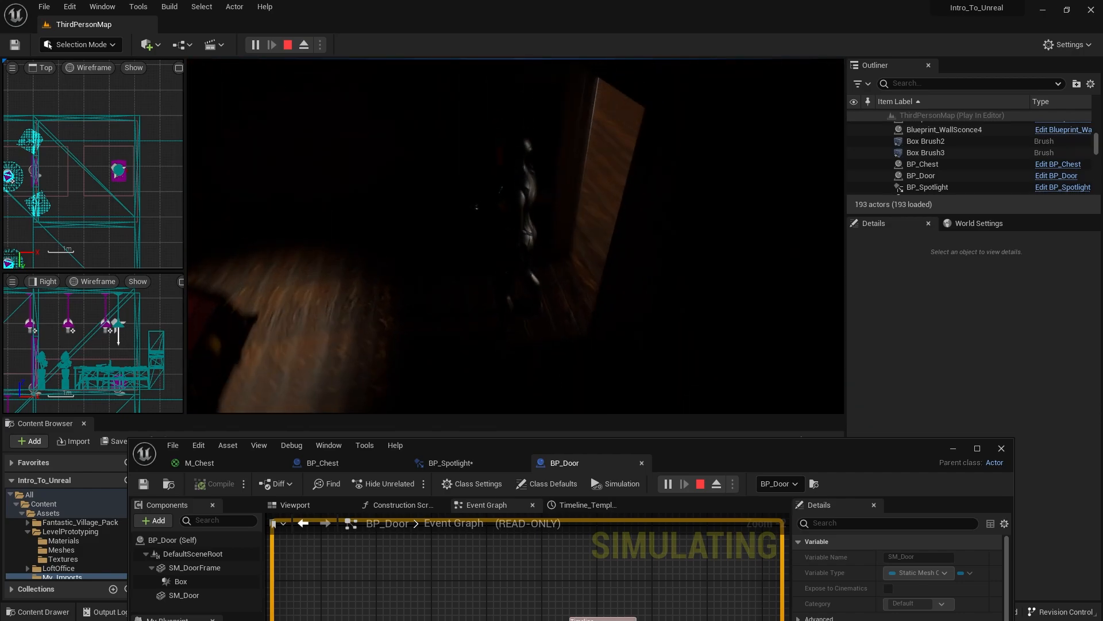
key("w")
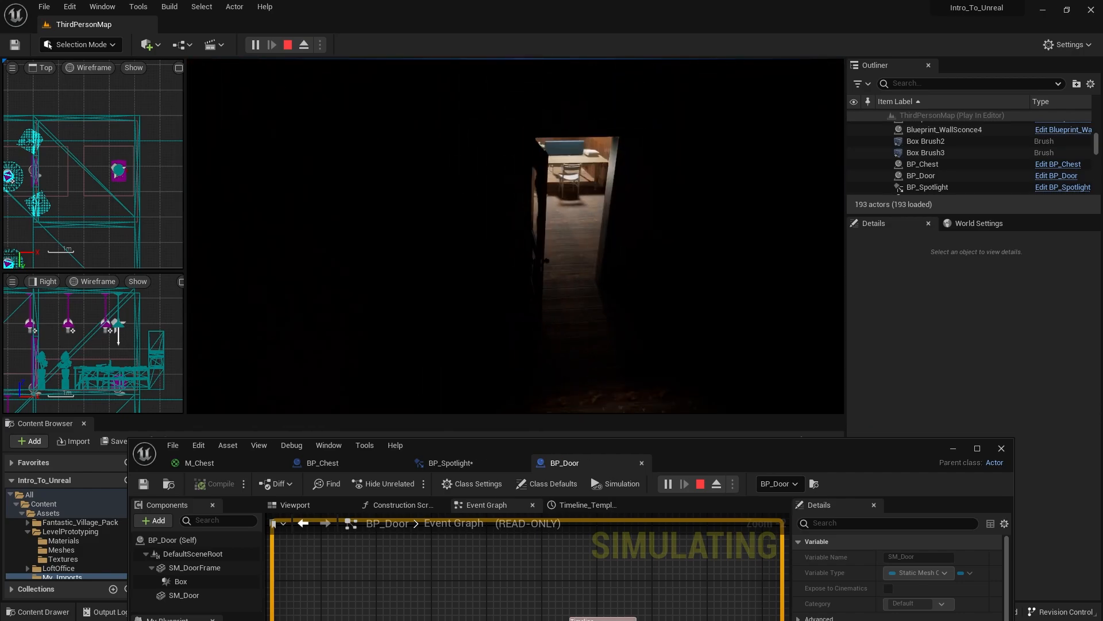
key("a")
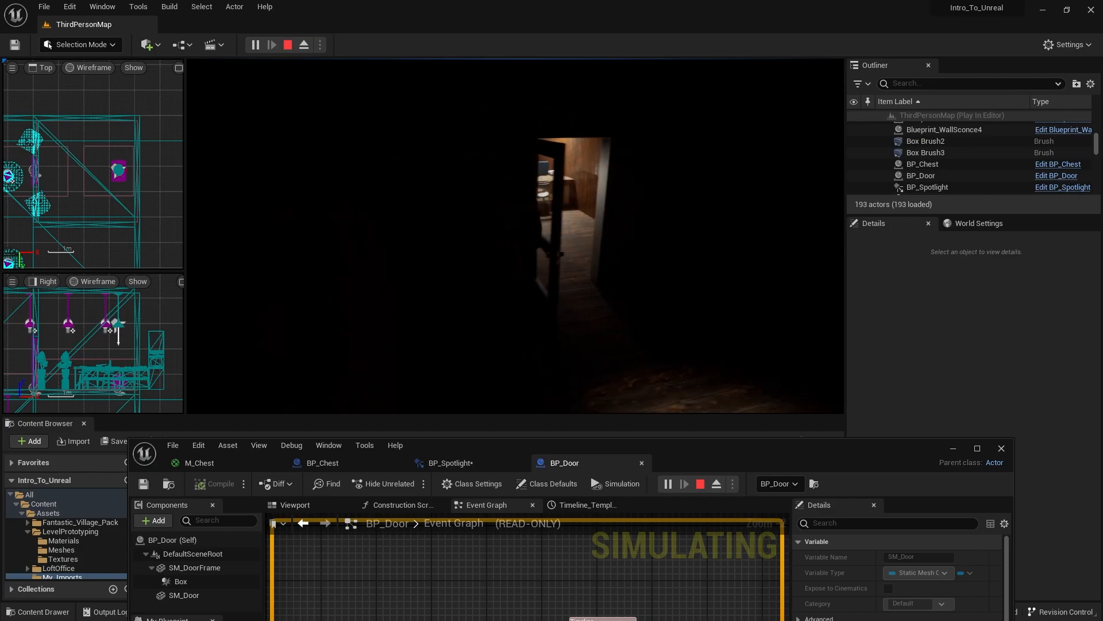
key("d")
key("a")
key("d")
key("a")
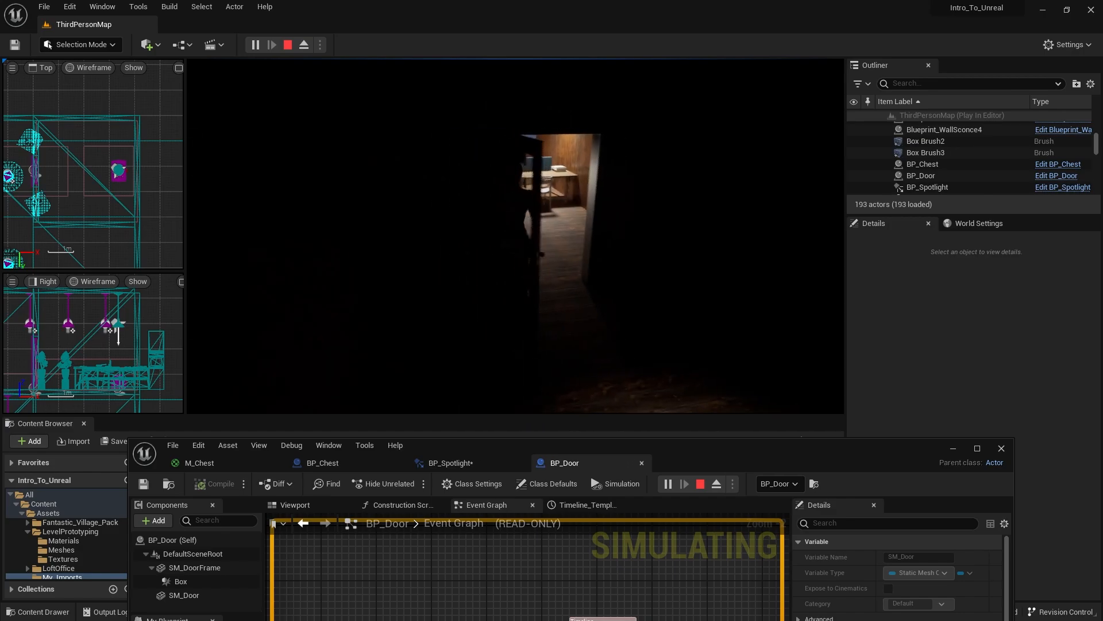
key("w")
key("s")
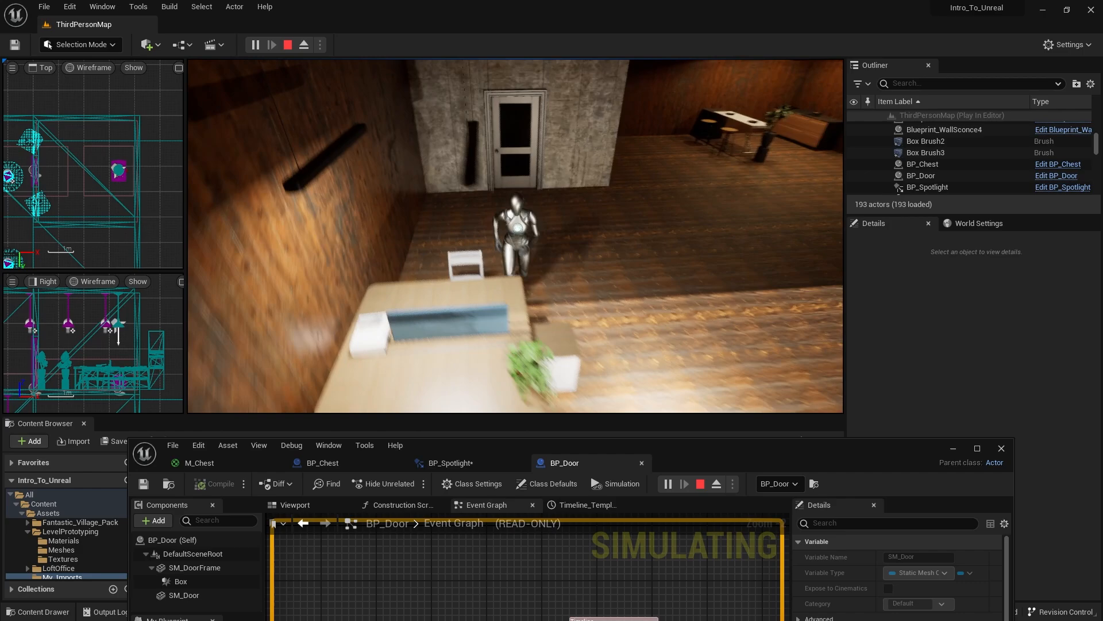
key("d")
key("Escape")
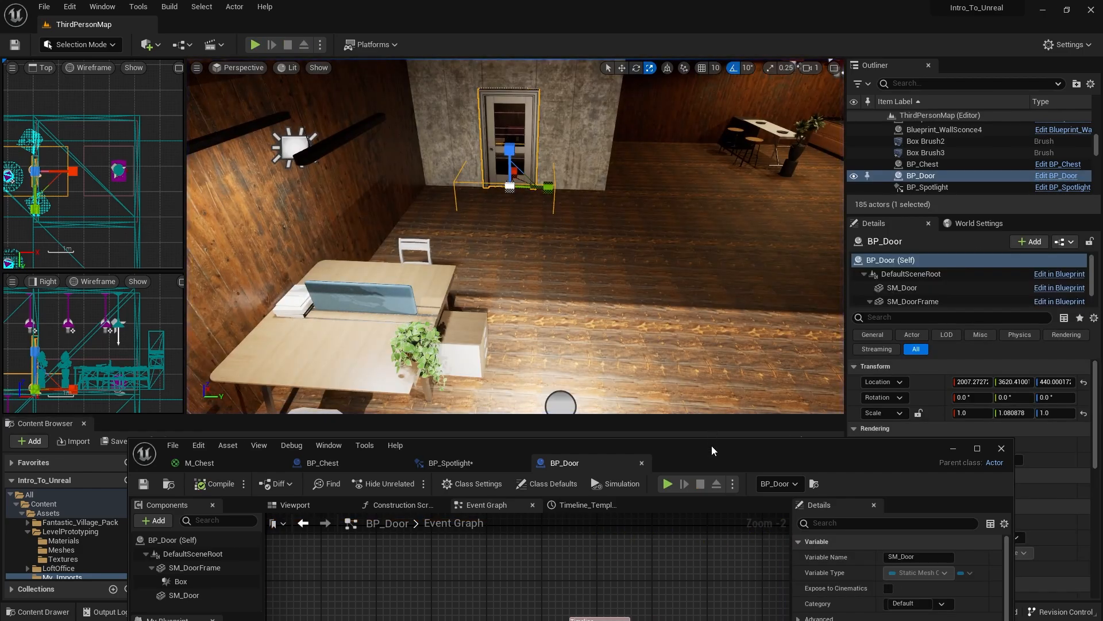
- Open the SM_Door static mesh used by BP_Door's SM_Door component in its mesh editor
left_click_drag(711, 446, 611, 4)
left_click(226, 70)
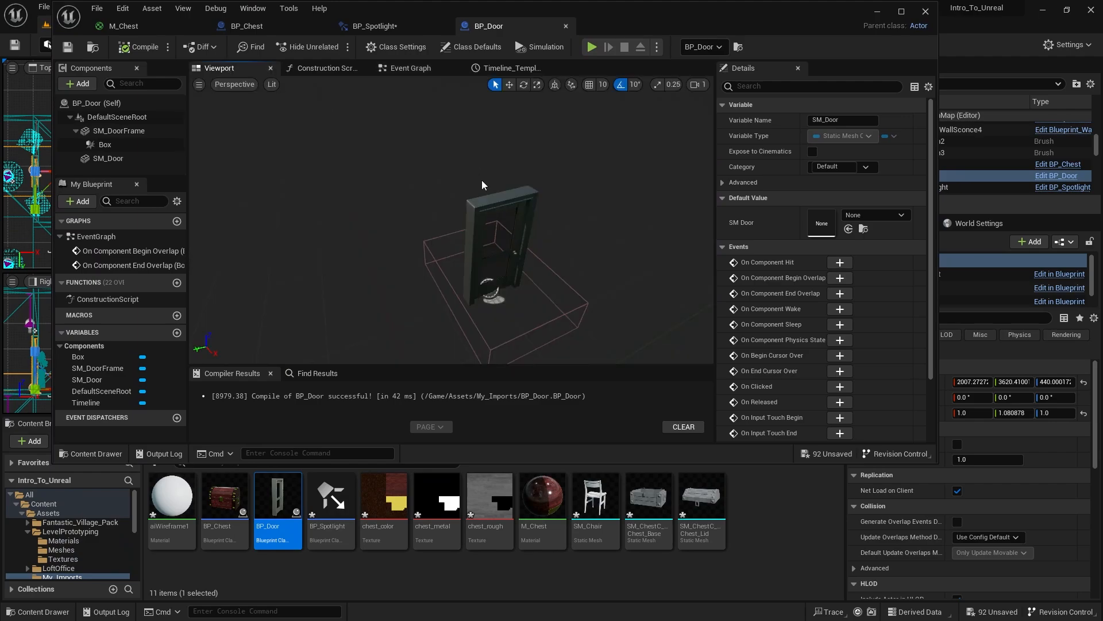
left_click(520, 252)
key("e")
left_click(518, 215)
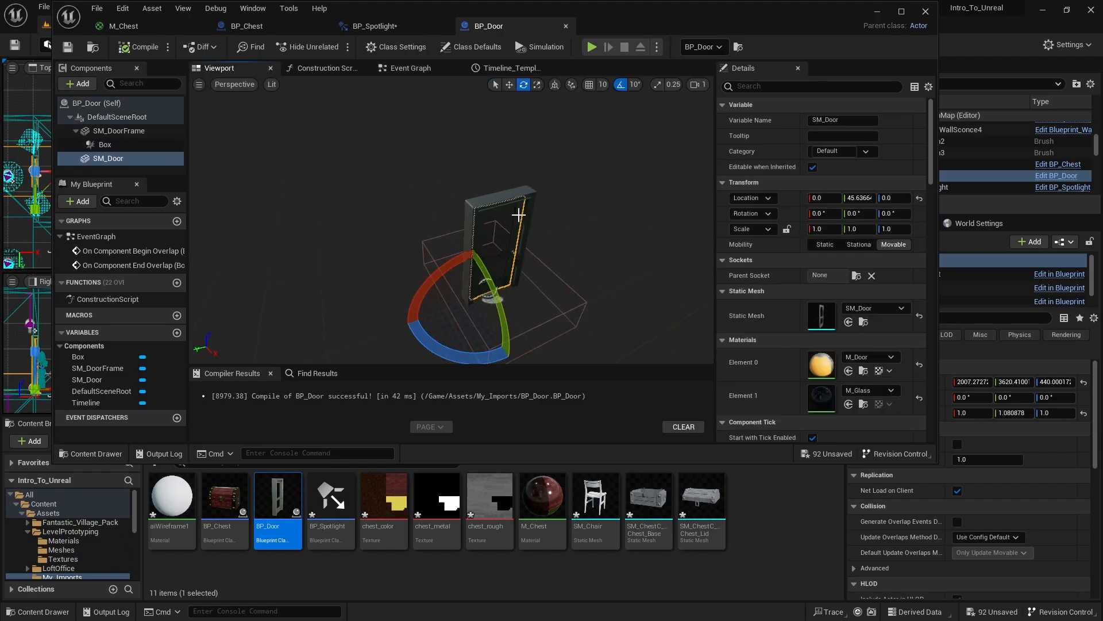
left_click(864, 323)
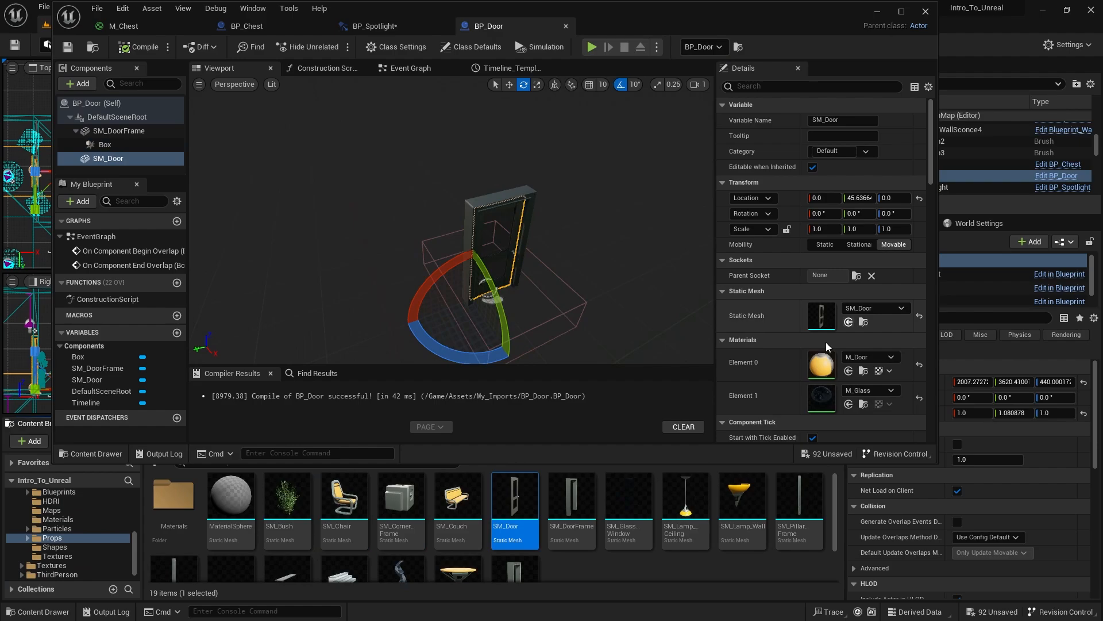
double_click(514, 505)
- Add a box simplified collision to the SM_Door mesh
left_click_drag(492, 284, 561, 284)
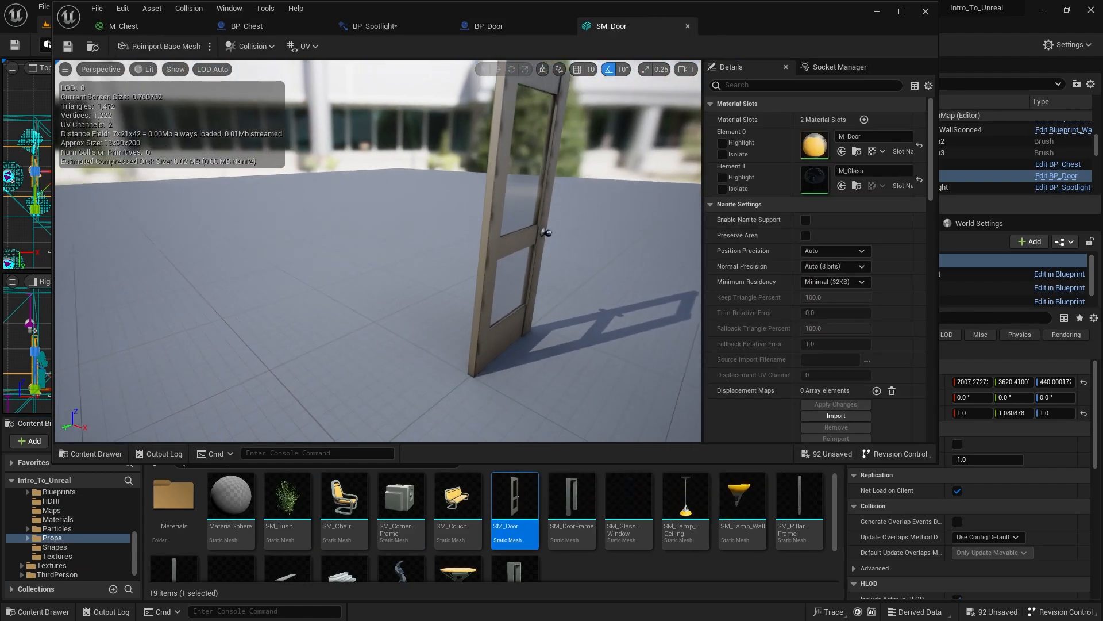
scroll(364, 206, "down", 4)
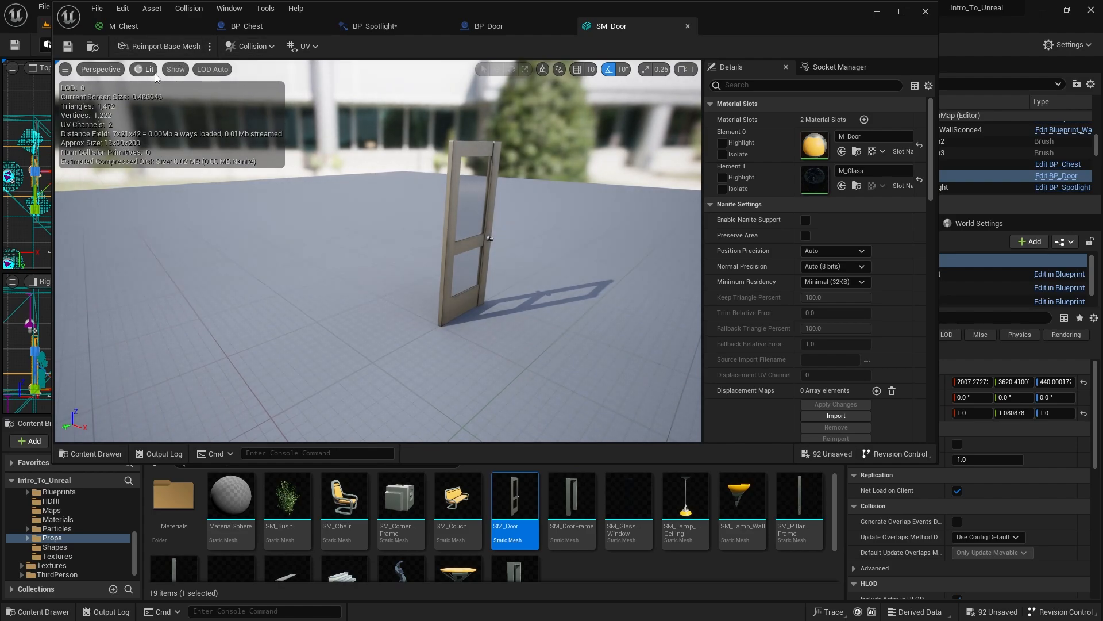
left_click(248, 47)
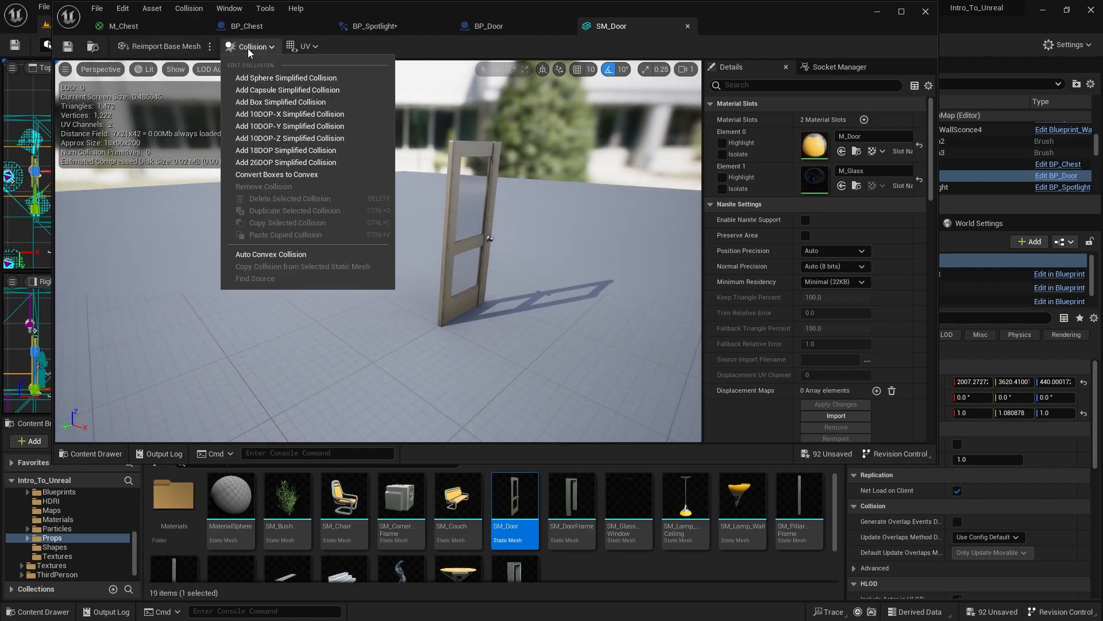
left_click(266, 104)
left_click_drag(477, 208, 391, 184)
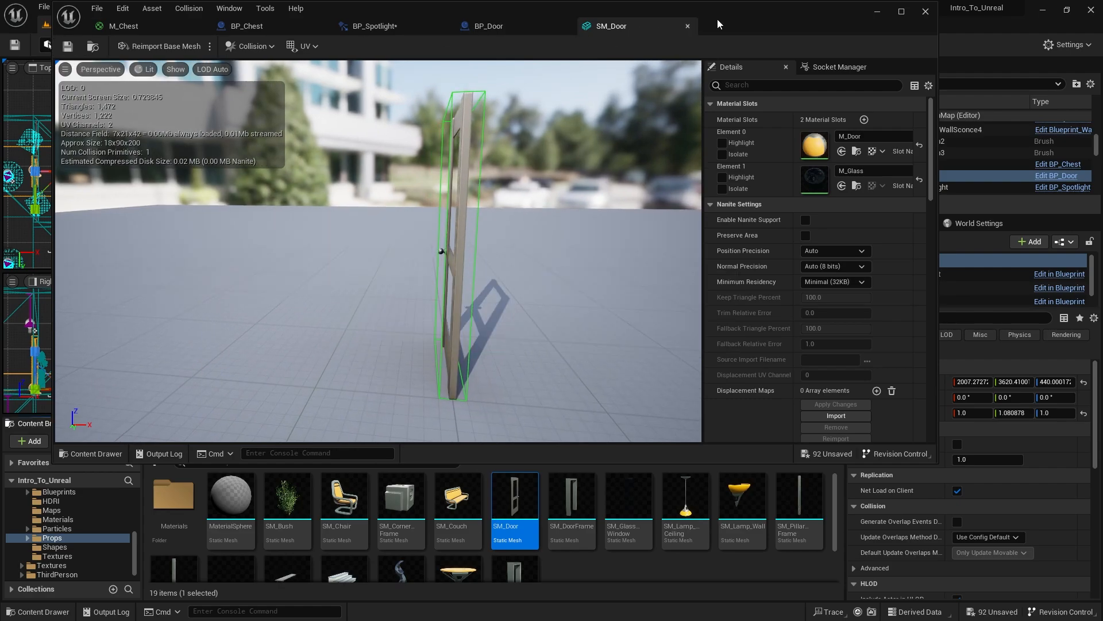
- Play-test the door's collision by walking the character through the doorway, against the open door and back out, and end the session
left_click_drag(717, 19, 664, 428)
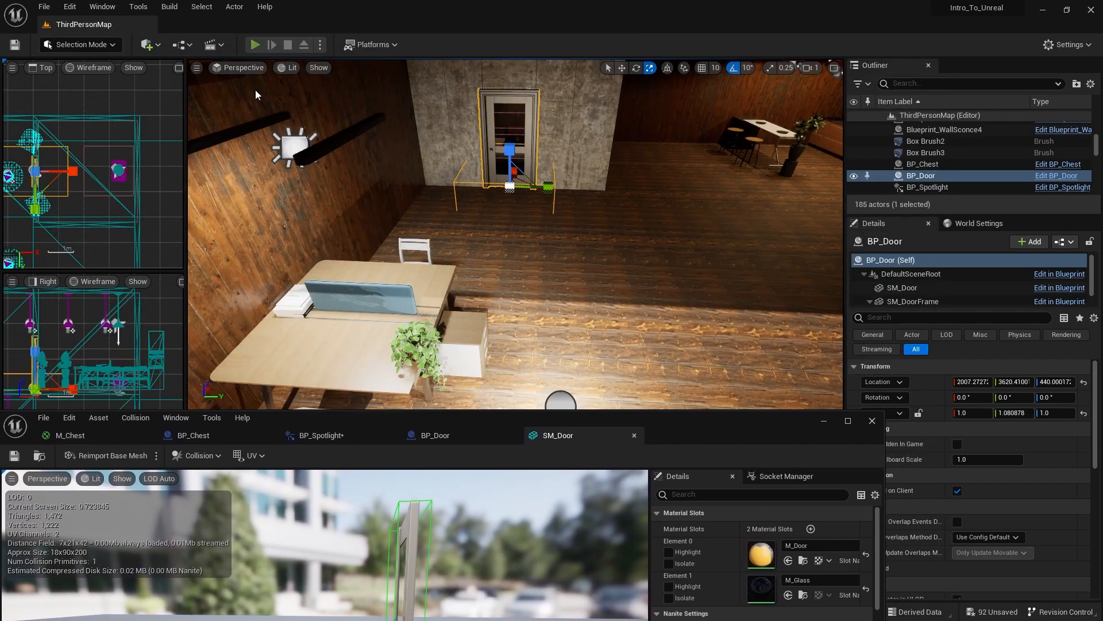
left_click(256, 45)
left_click(255, 89)
key("w")
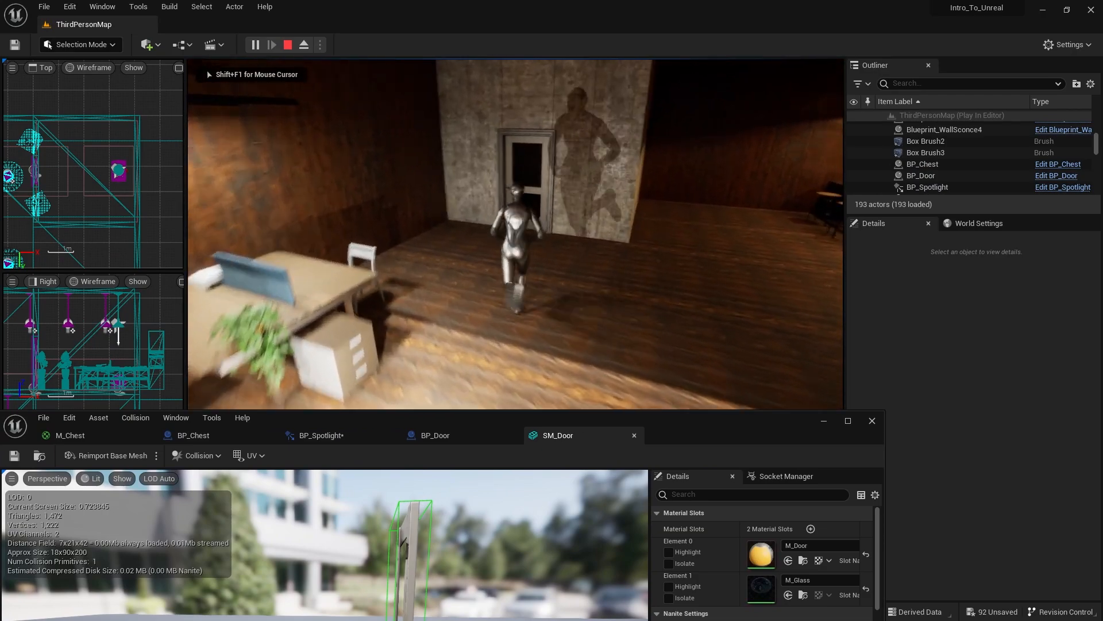
key("w")
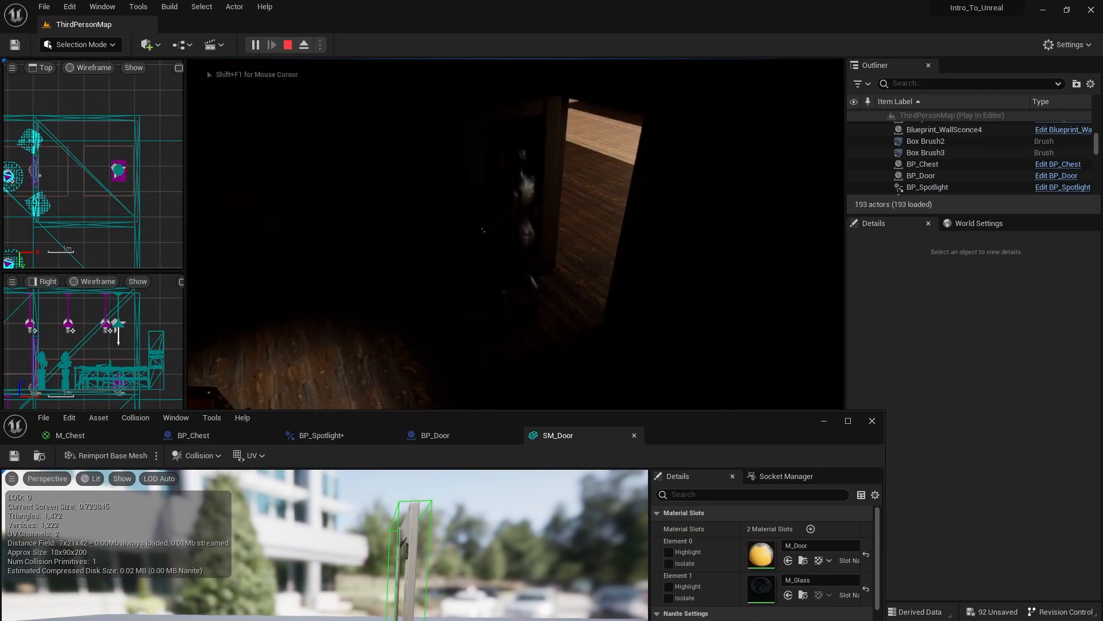
key("w")
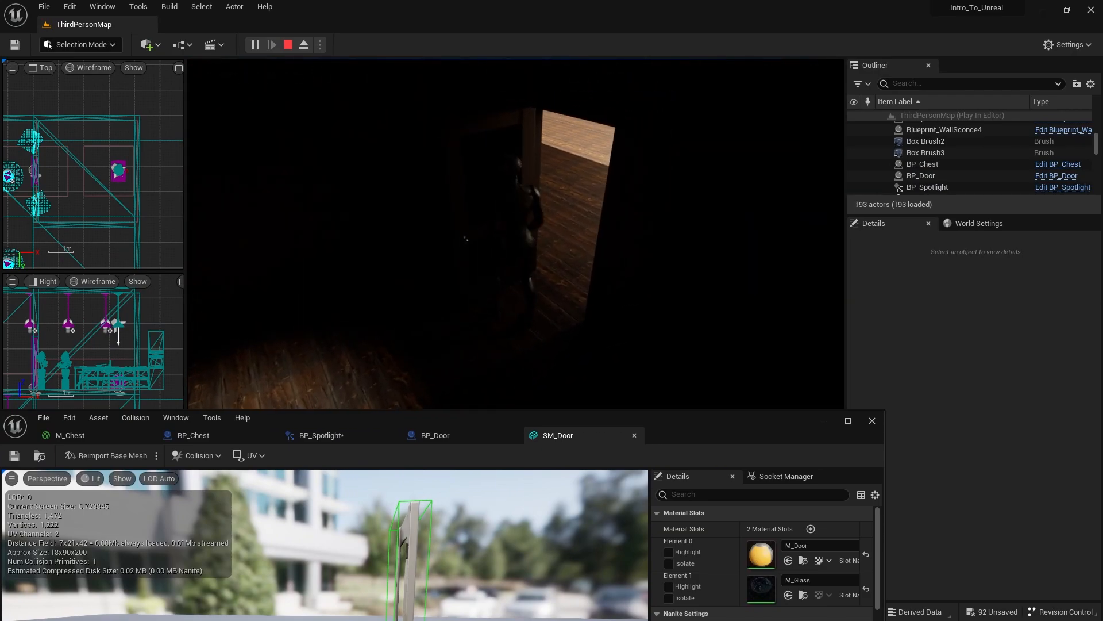
key("w")
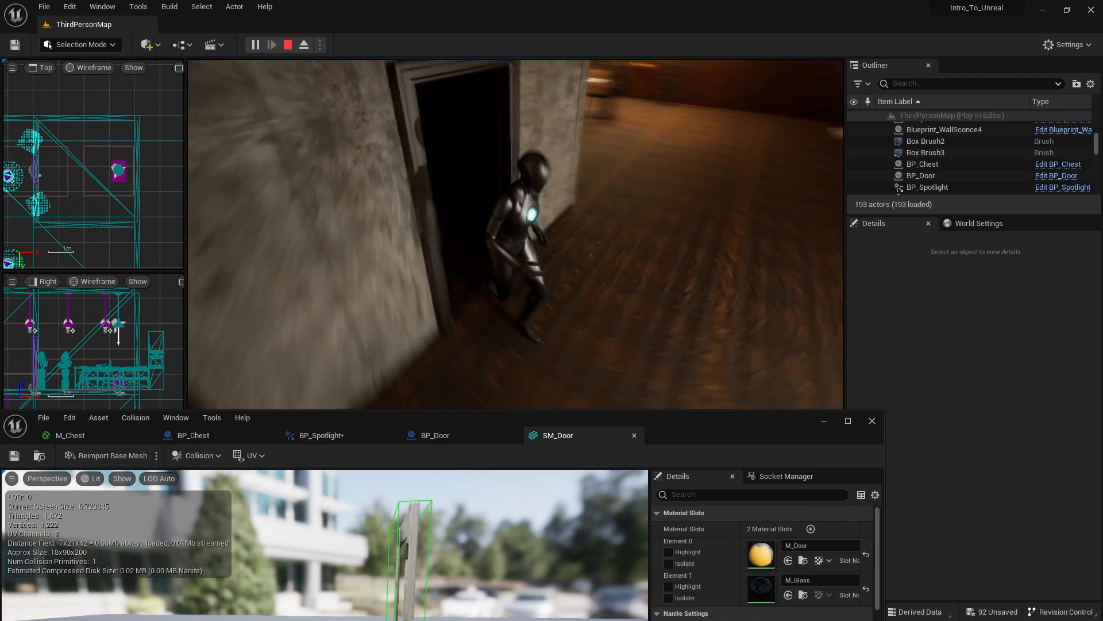
key("Escape")
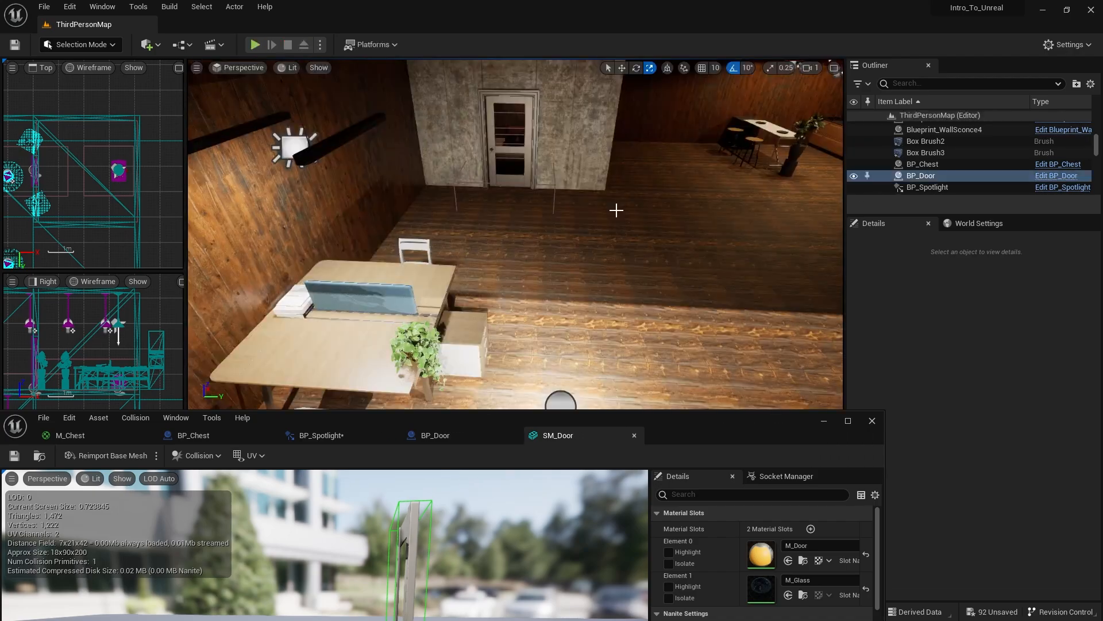
- Place a second BP_Door from the Assets/My_Imports folder at the ground-floor opening in the wooden outer wall
key("s")
right_click_drag(615, 209, 682, 250)
key("w")
mouse_move(448, 372)
right_mouse_down()
mouse_move(472, 368)
mouse_move(448, 373)
right_mouse_up()
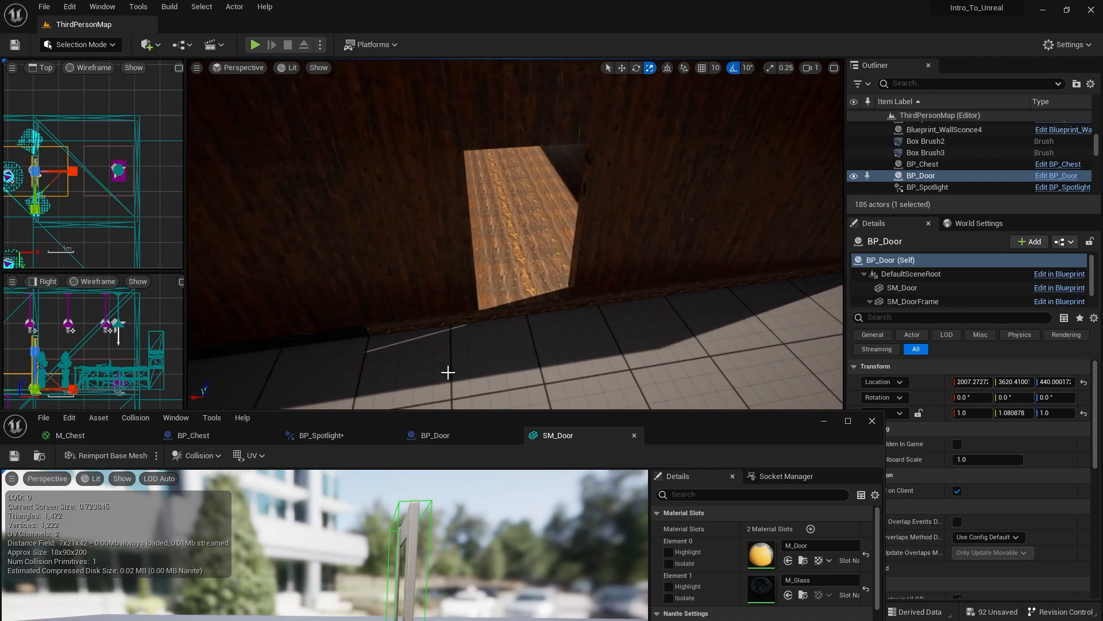
left_click(876, 423)
left_click(193, 440)
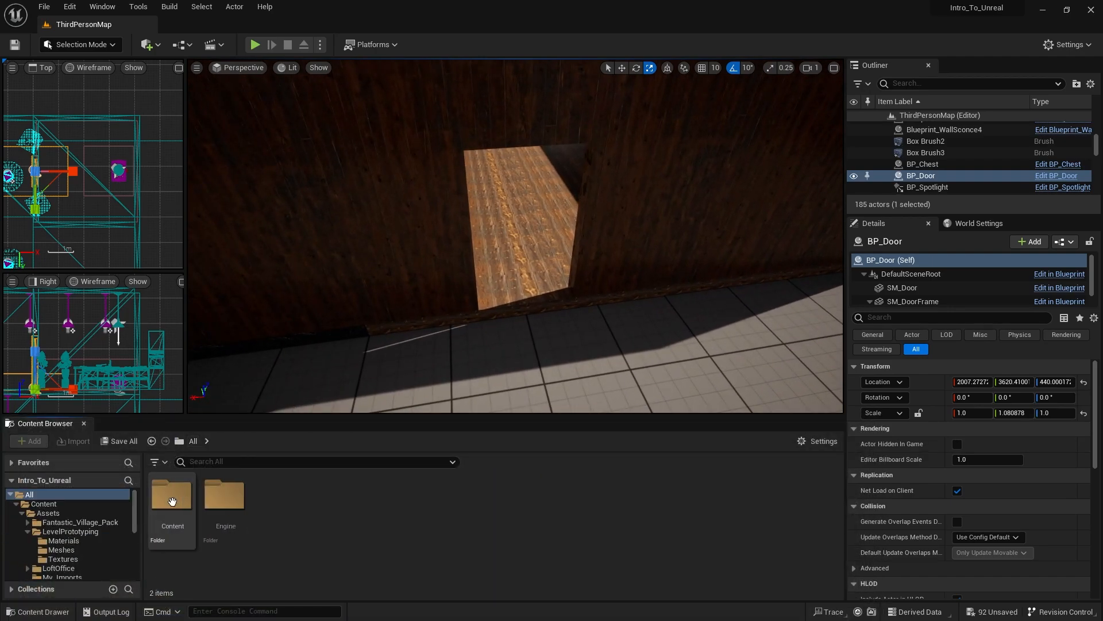
double_click(172, 495)
double_click(185, 503)
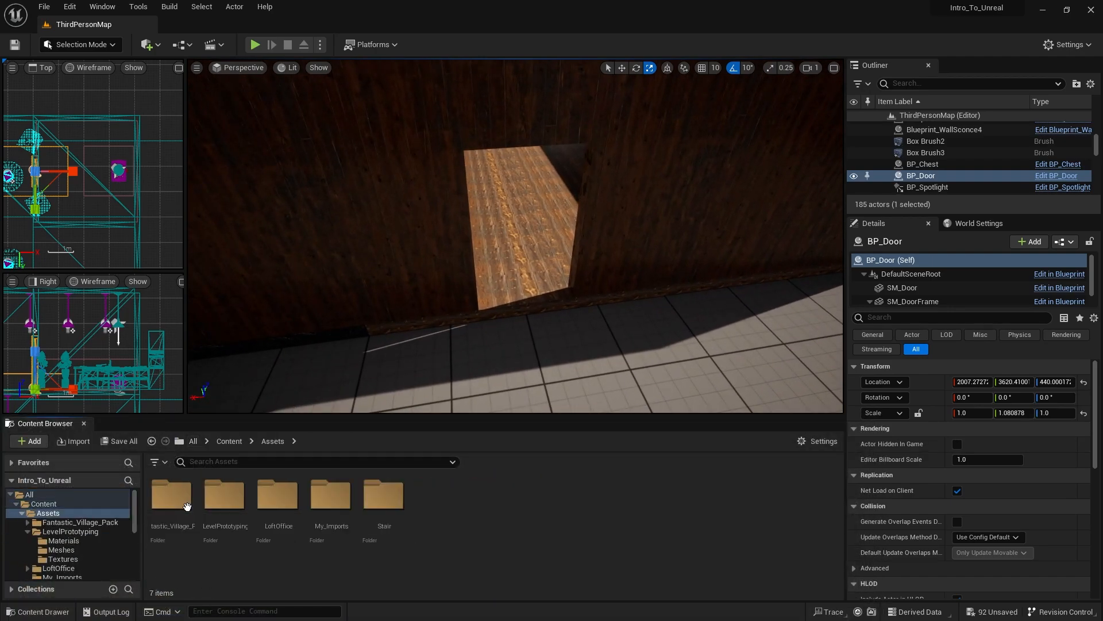
double_click(334, 509)
left_click(279, 498)
left_click_drag(278, 497, 529, 284)
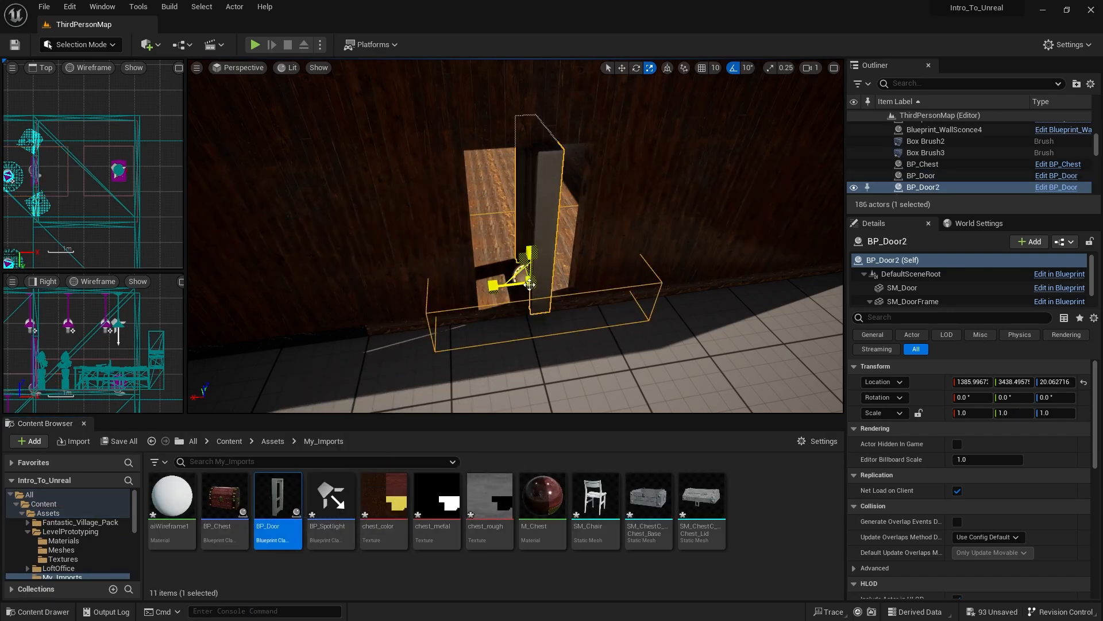
- Rotate the new door to about -90° around Z and push it into the wall opening at a Y location of about 3411
left_click_drag(490, 317, 548, 339)
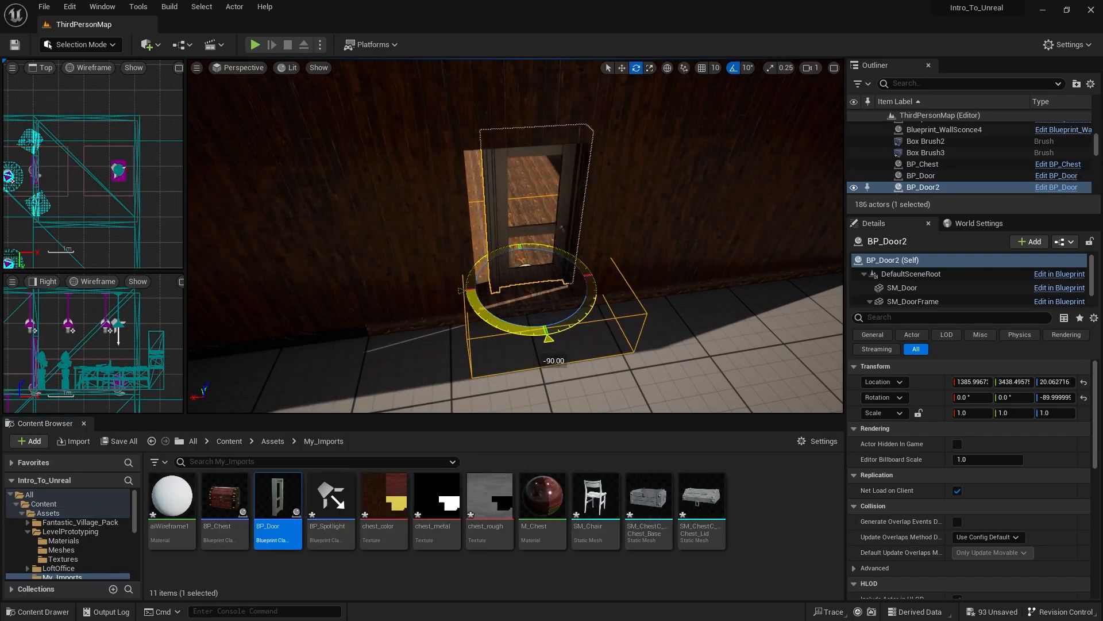
key("w")
right_click_drag(478, 170, 581, 179)
left_click_drag(479, 170, 517, 187)
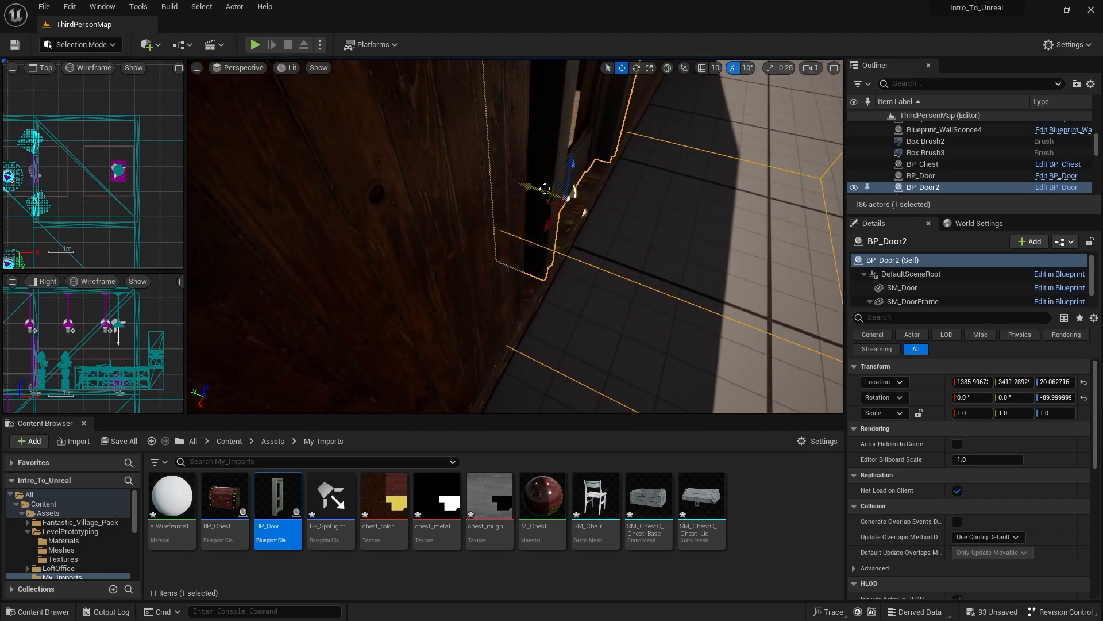
- Shift the new door along the wall to an X location of about 1399 and widen it to a Y scale of about 1.06
key("f")
left_click_drag(426, 176, 398, 175)
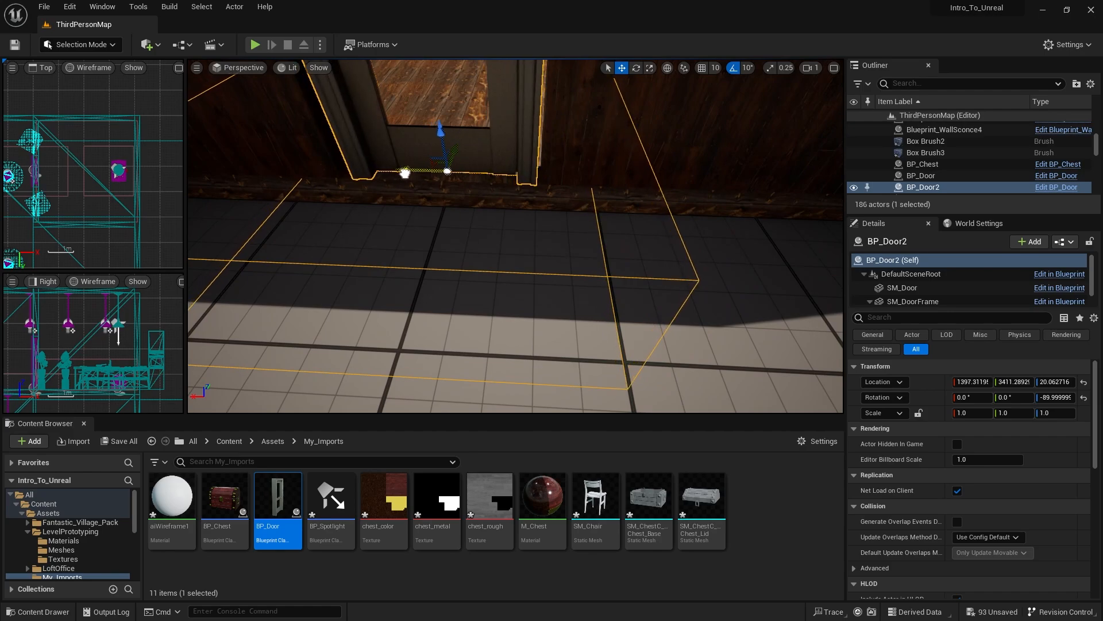
key("s")
right_click_drag(412, 284, 428, 217)
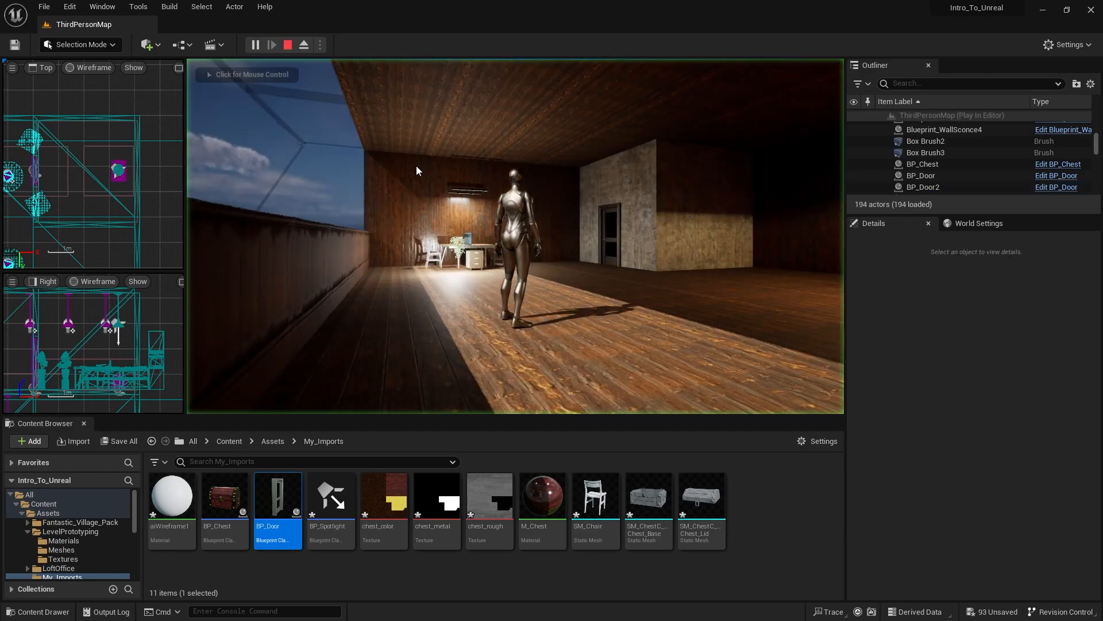
- Play-test the level by walking the character downstairs and out through the ground-floor door, and end the session
left_click(416, 166)
key("w")
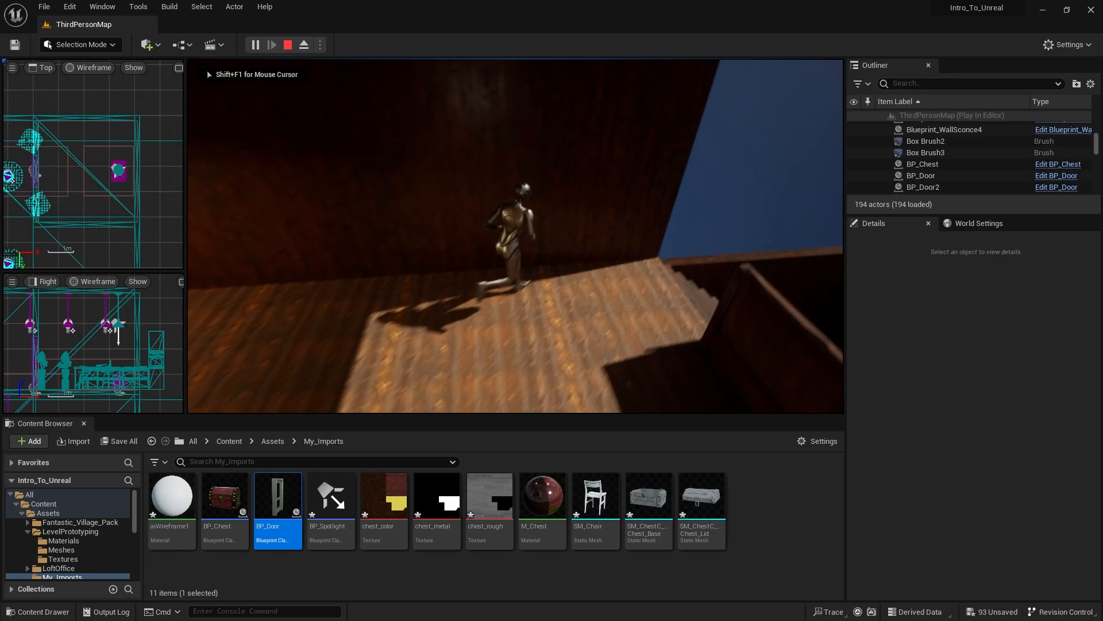
key("w")
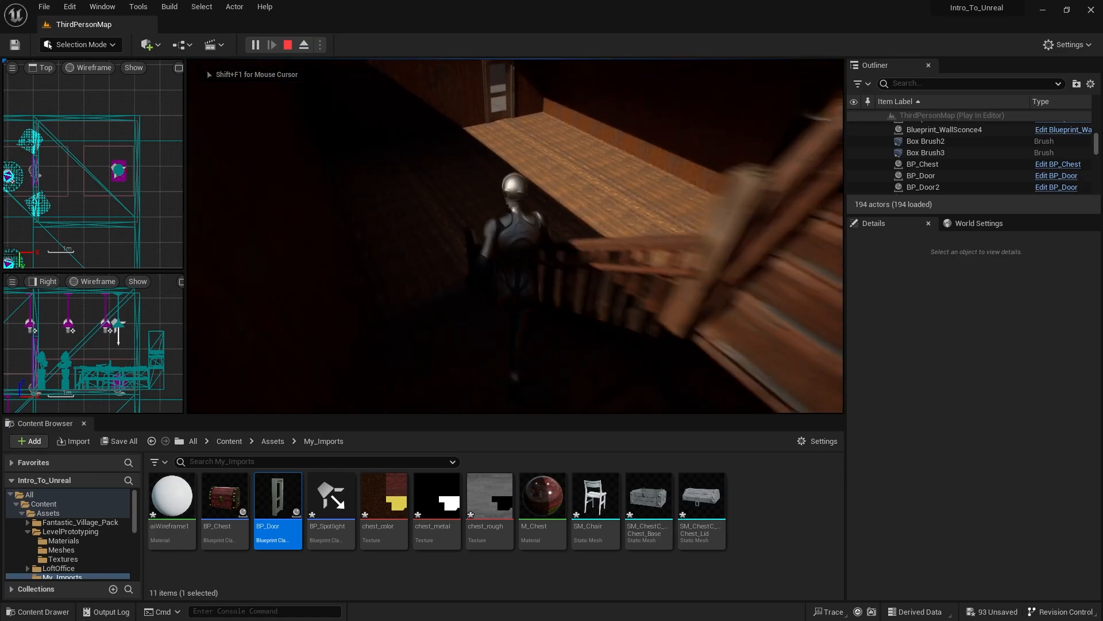
key("w")
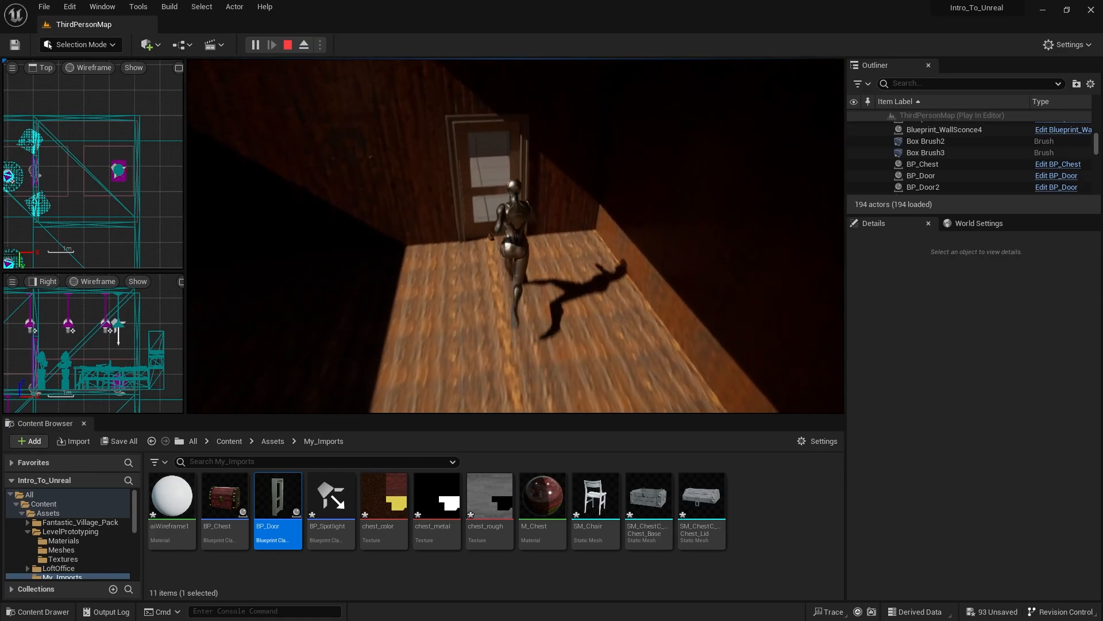
key("w")
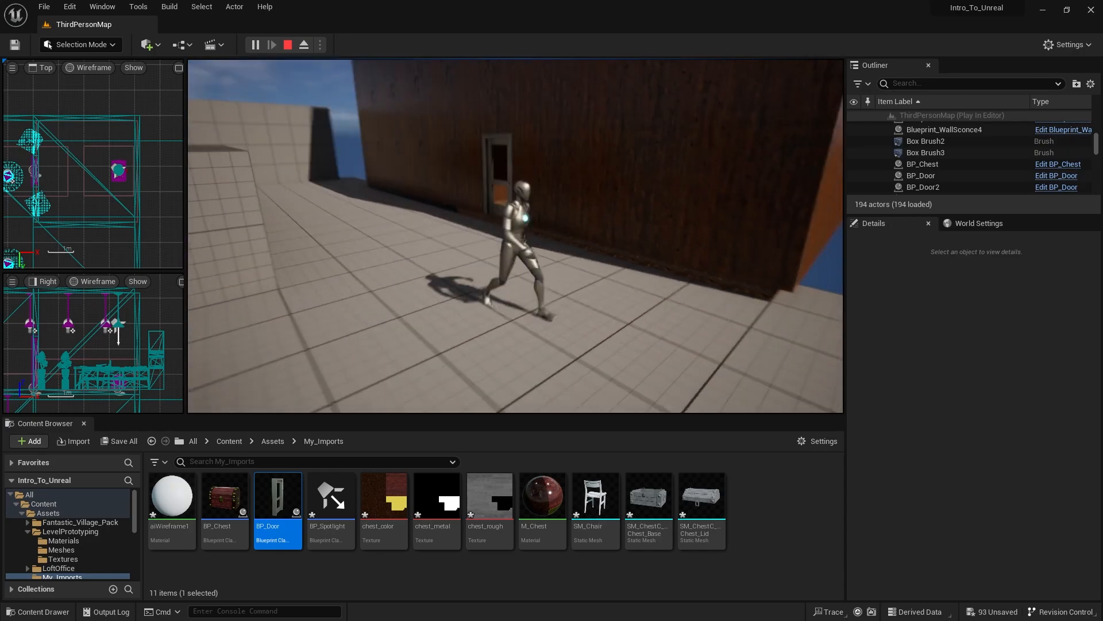
key("Escape")
right_click_drag(515, 236, 704, 205)
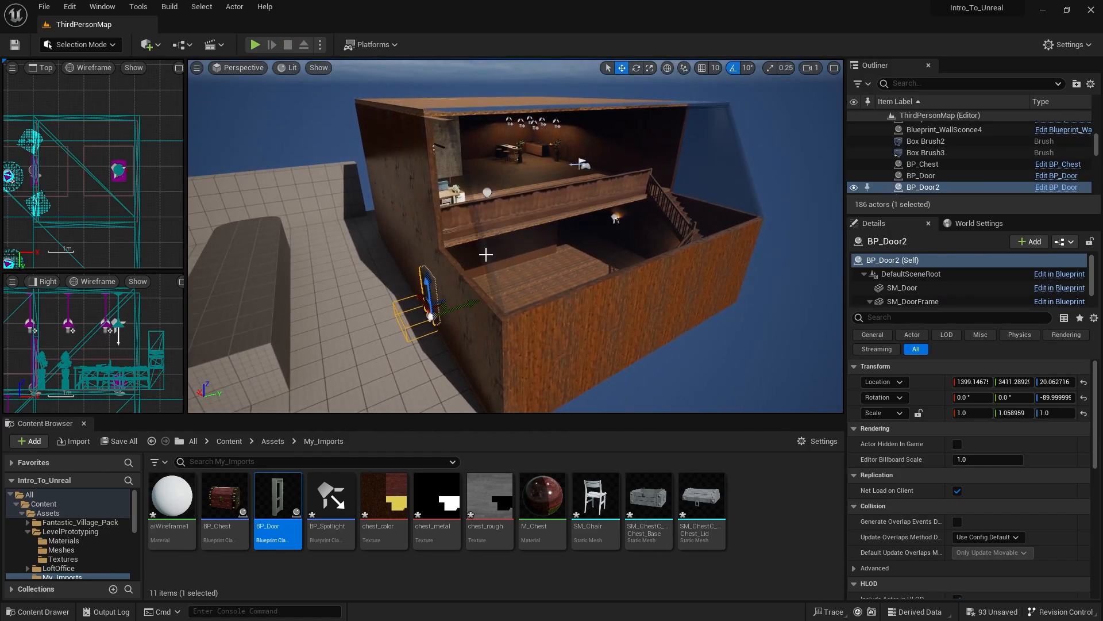
right_click_drag(516, 236, 368, 273)
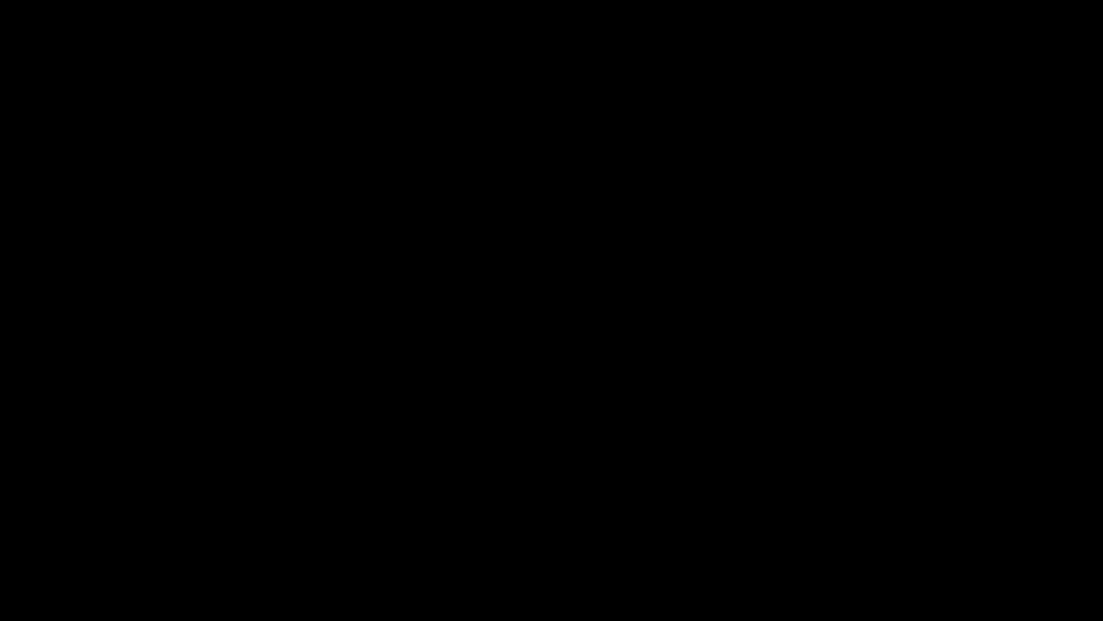